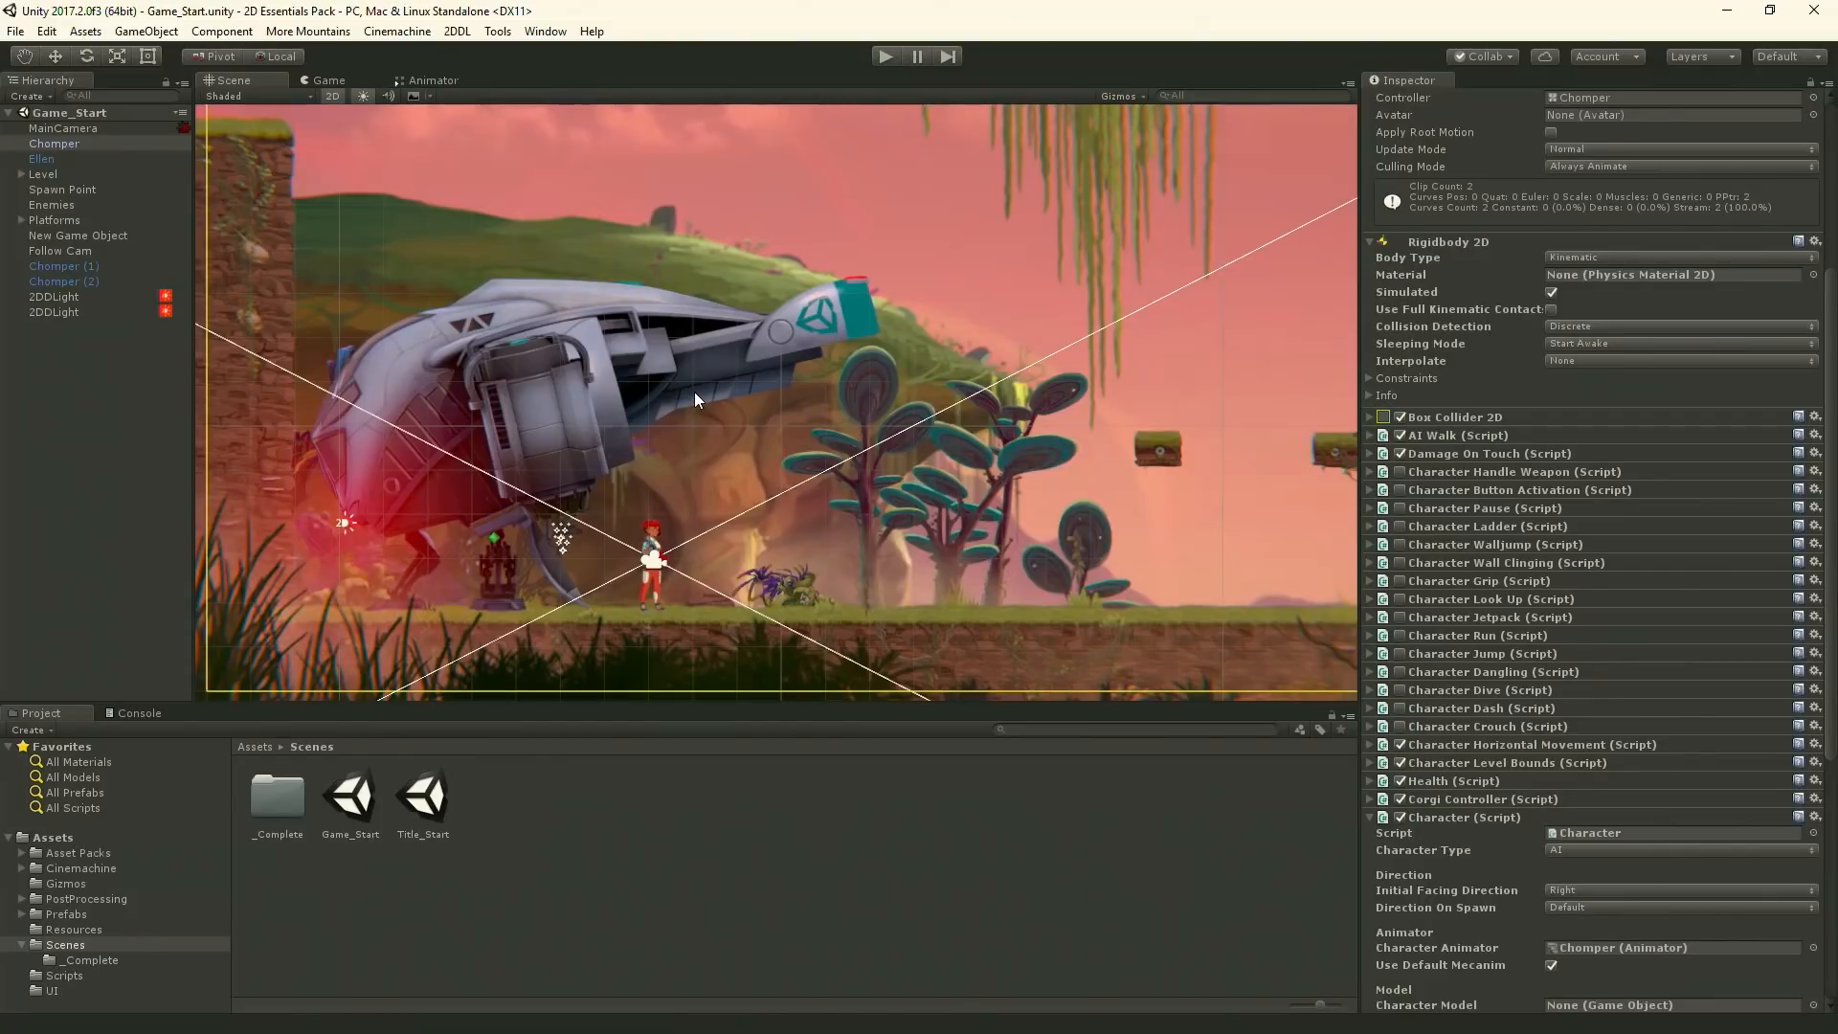
- Open the Title_Start scene and frame its StartSplash sprite in the Scene view
{"action": "middle_click_drag", "start_coordinate": [523, 413], "coordinate": [648, 286]}
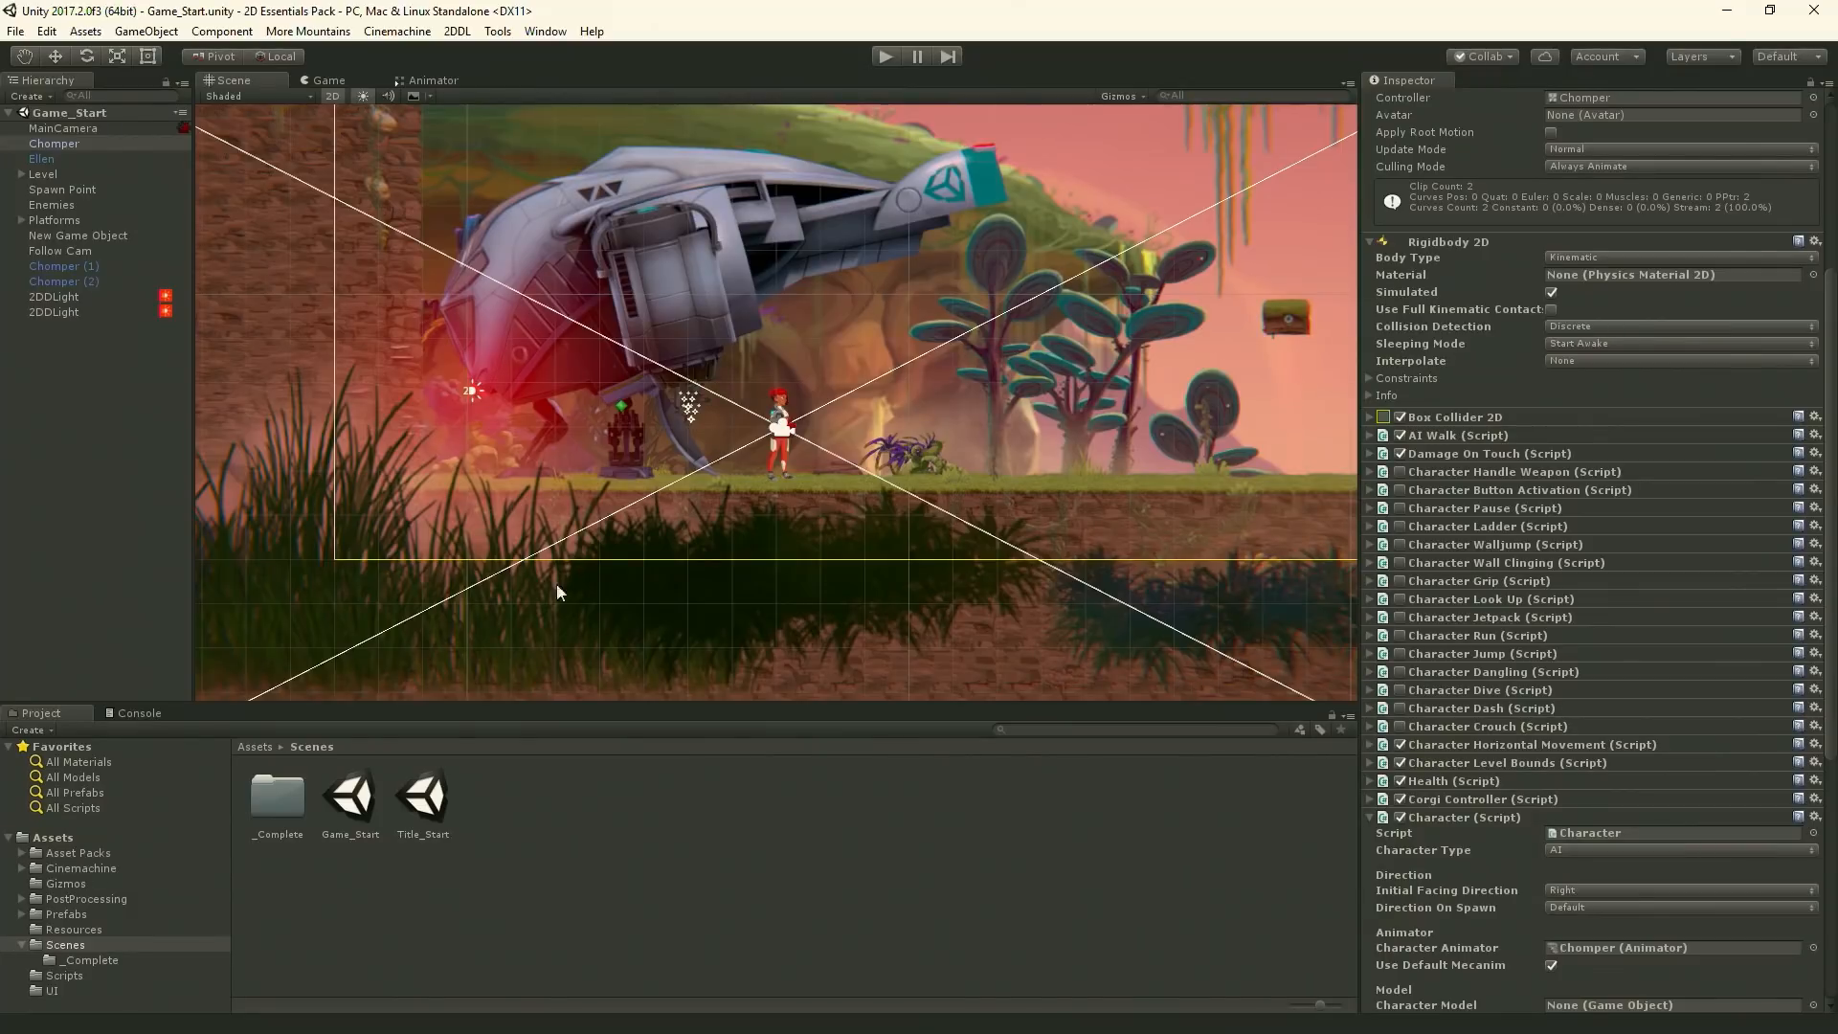
{"action": "double_click", "coordinate": [446, 799]}
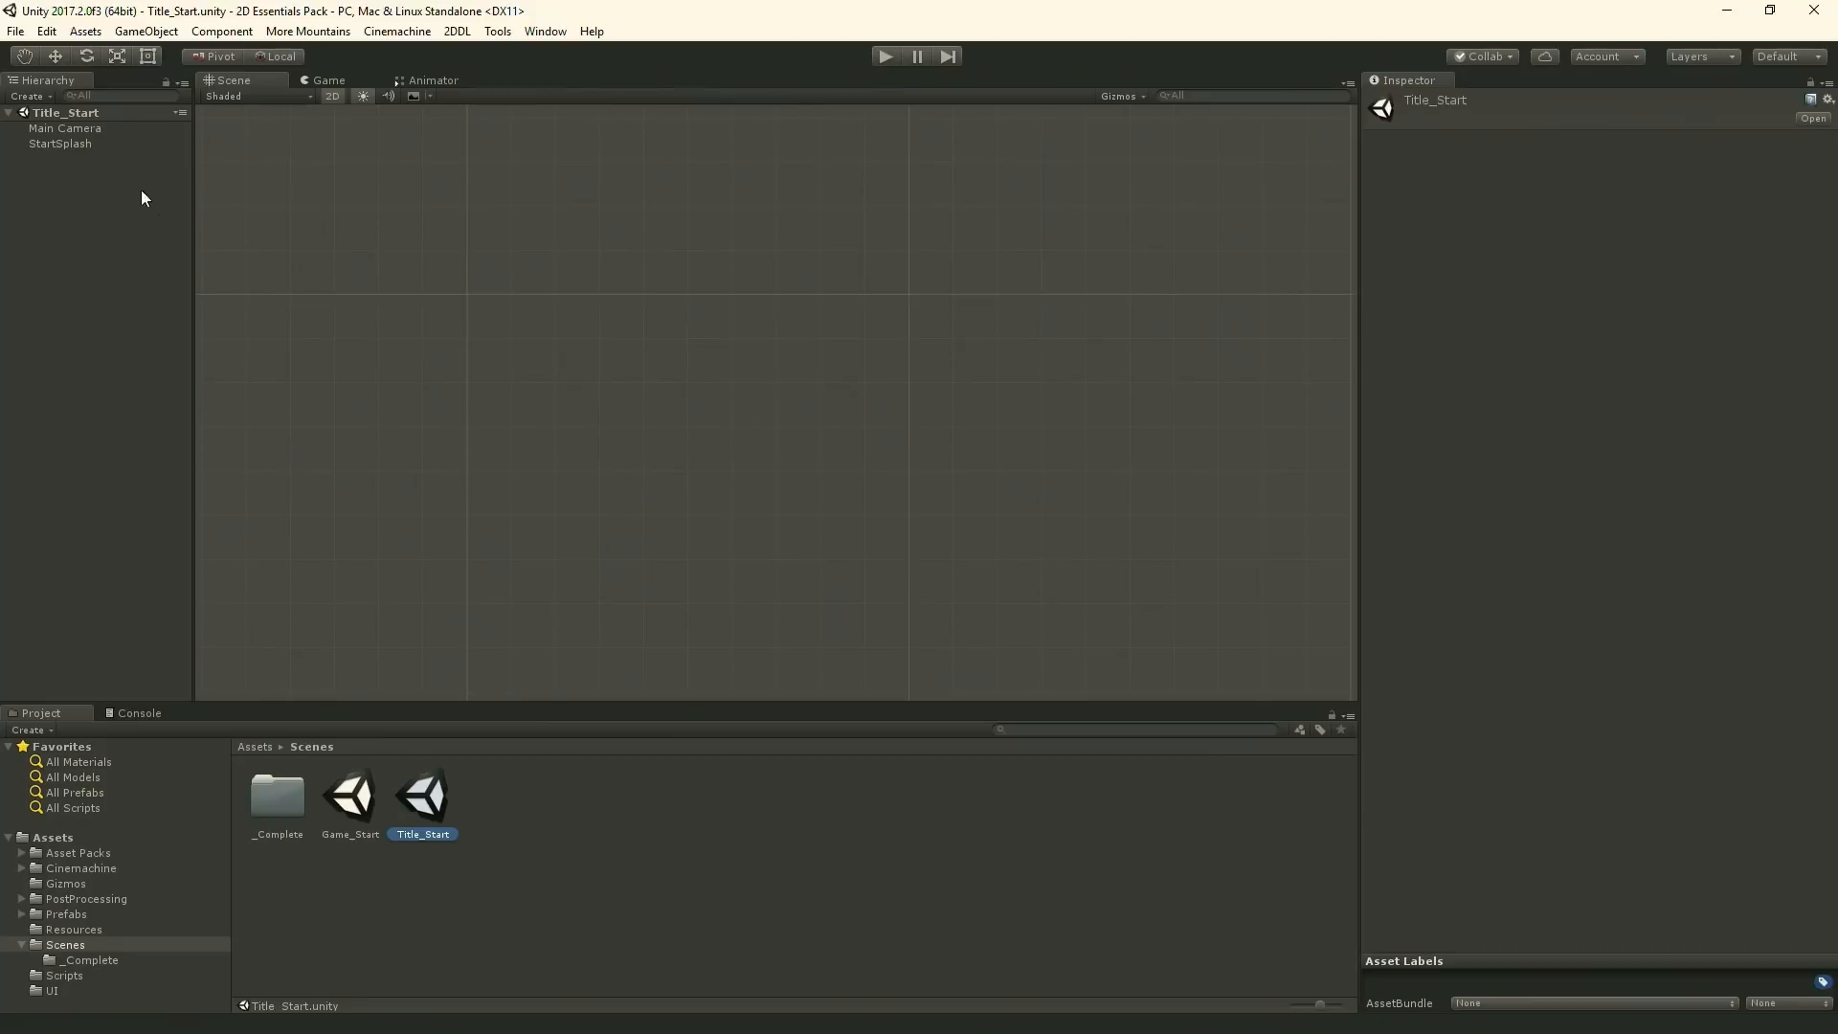
{"action": "double_click", "coordinate": [82, 143]}
{"action": "scroll", "coordinate": [430, 423], "scroll_direction": "up", "scroll_amount": 5}
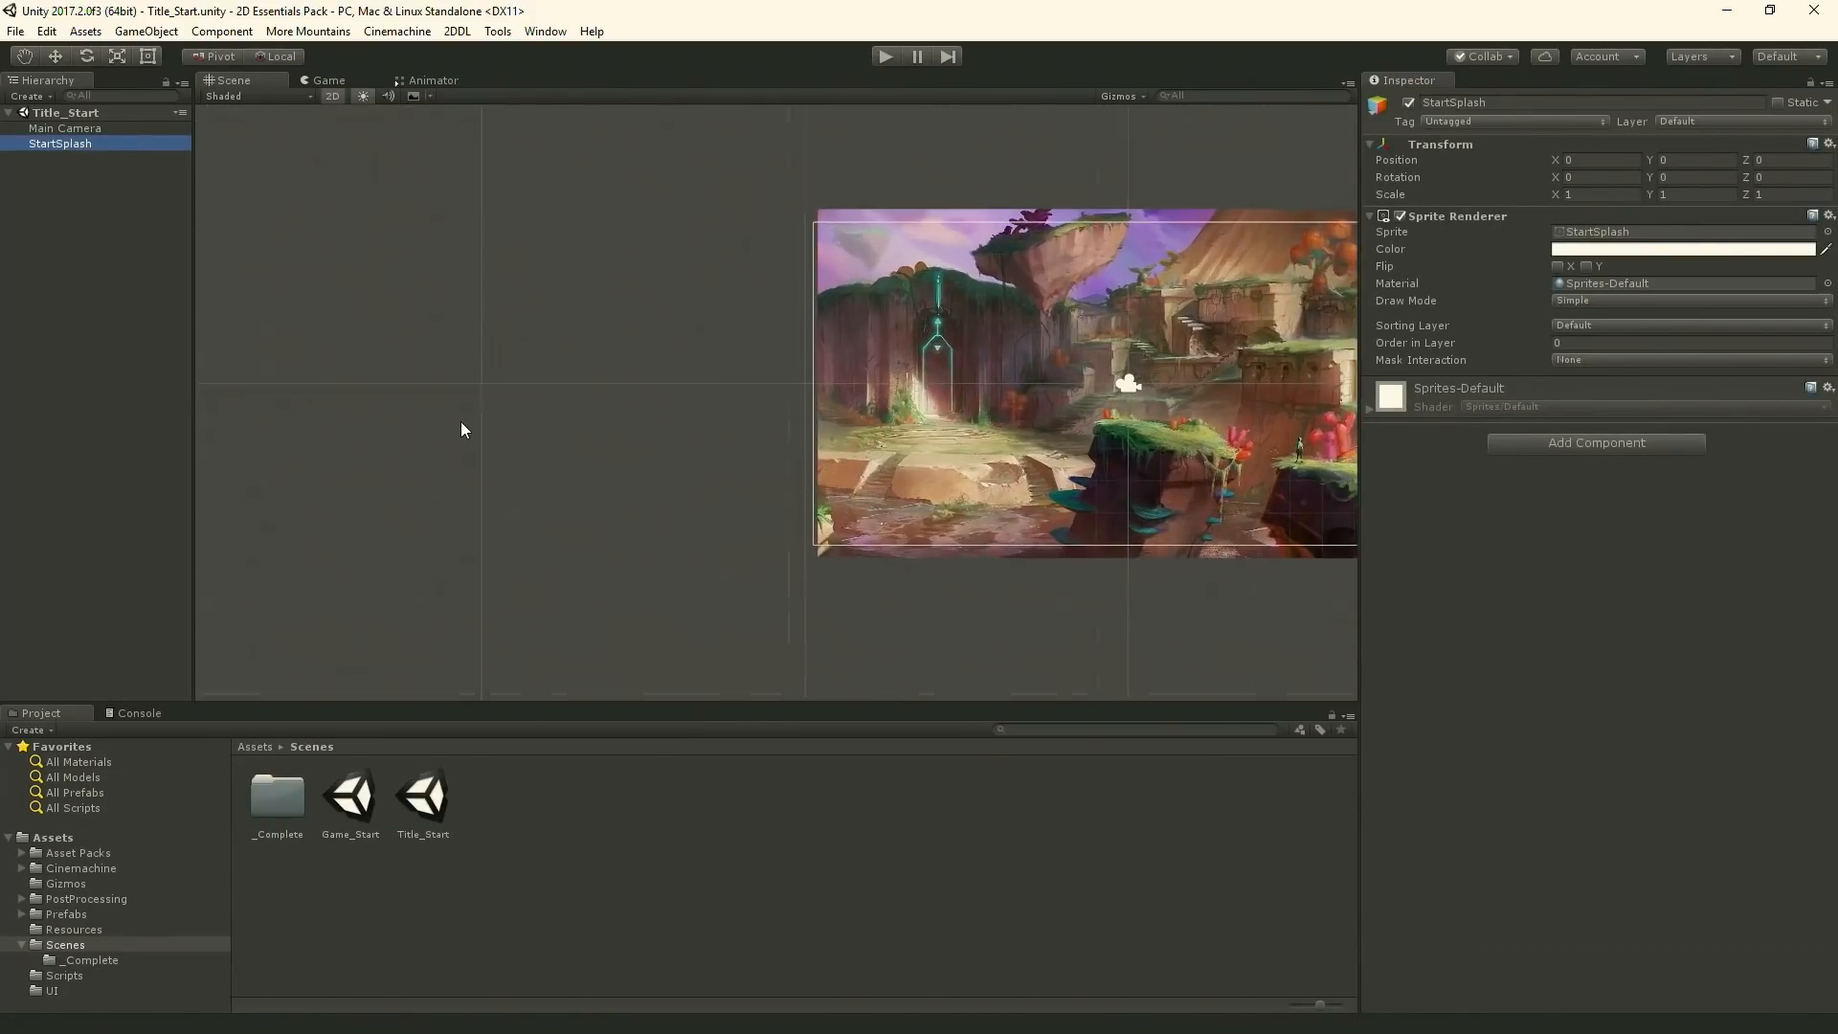
{"action": "key", "text": "f"}
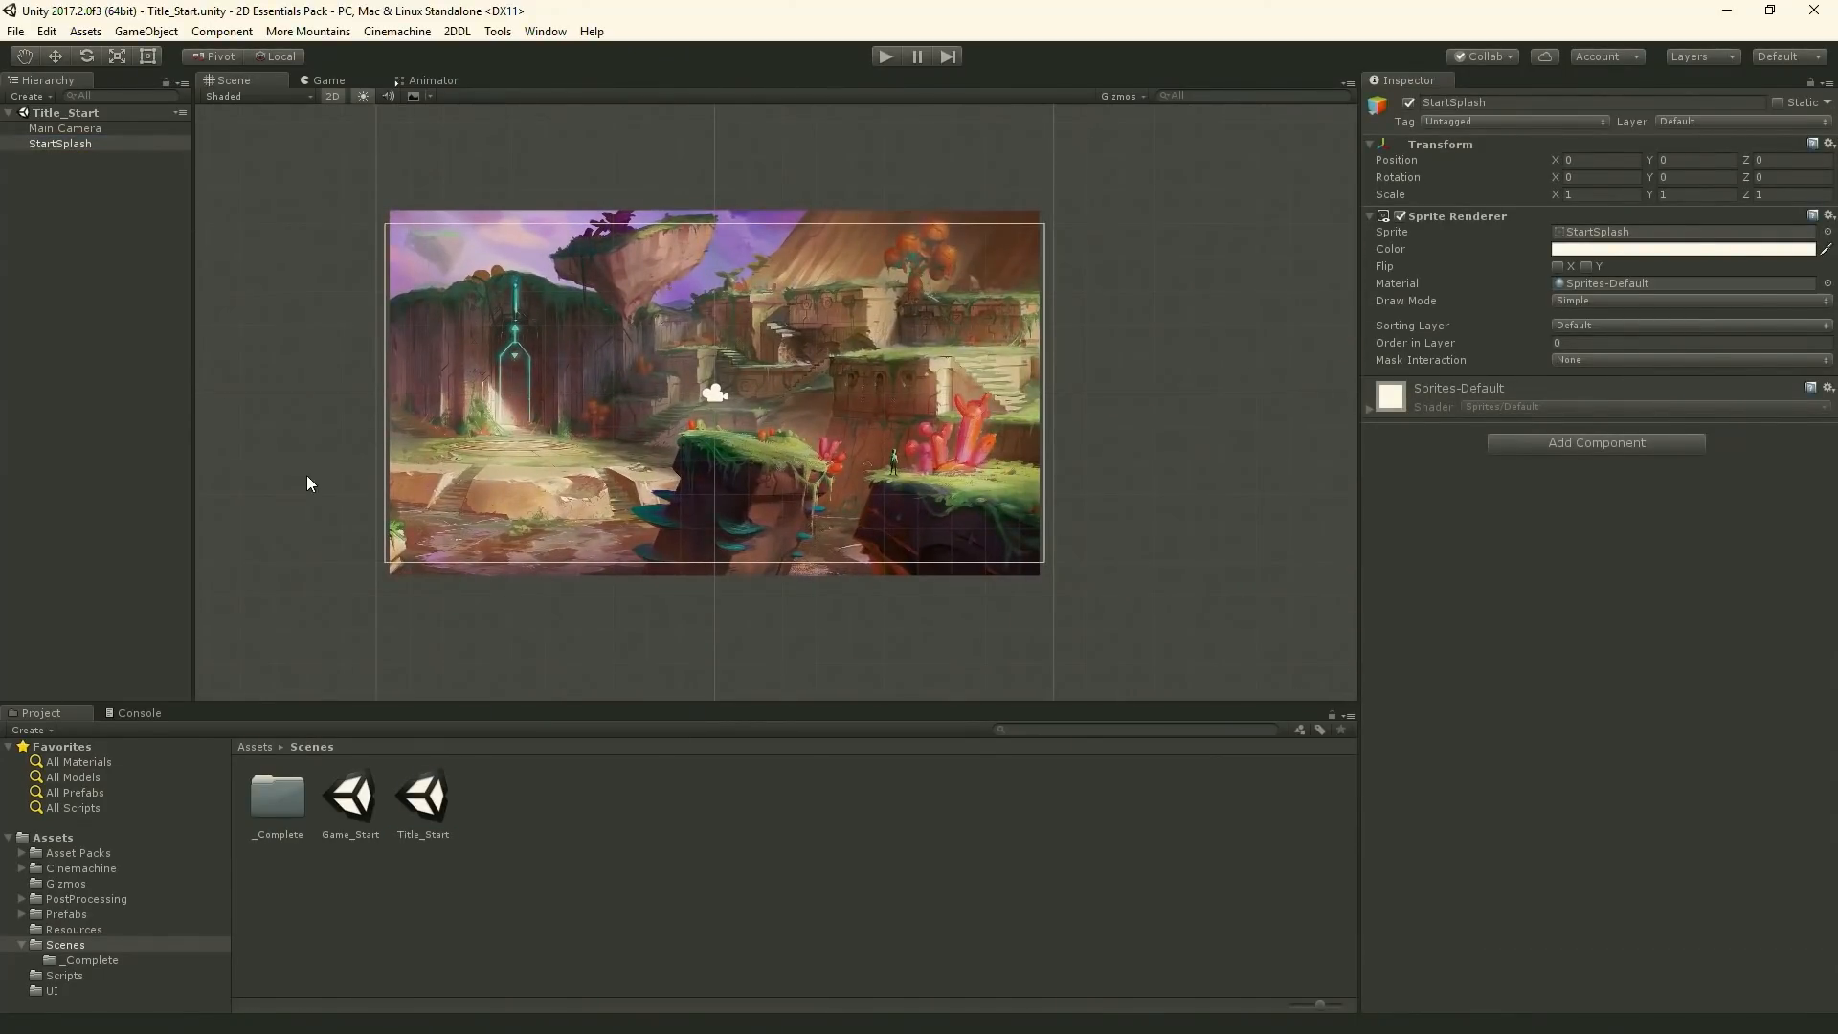
- Preview the StartSplash background in the Game view and return to the Scene view
{"action": "left_click", "coordinate": [325, 80]}
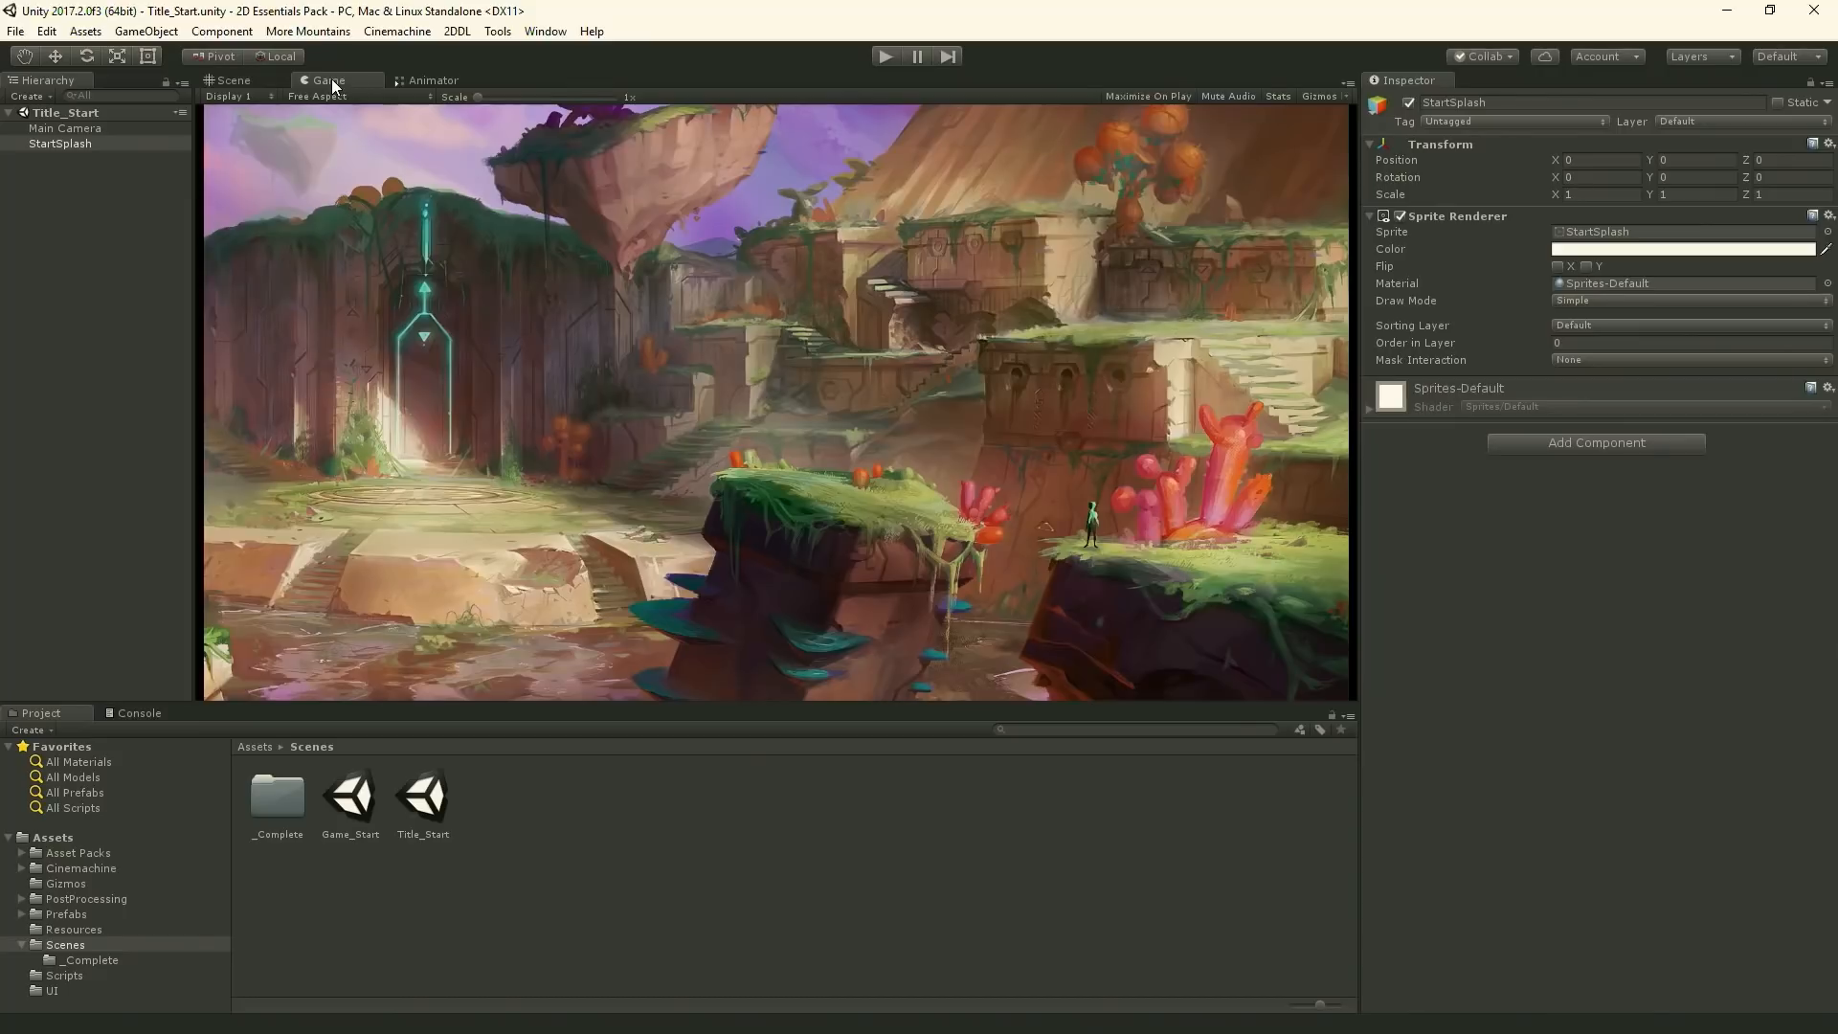
{"action": "left_click", "coordinate": [250, 83]}
{"action": "middle_click_drag", "start_coordinate": [374, 339], "coordinate": [386, 303]}
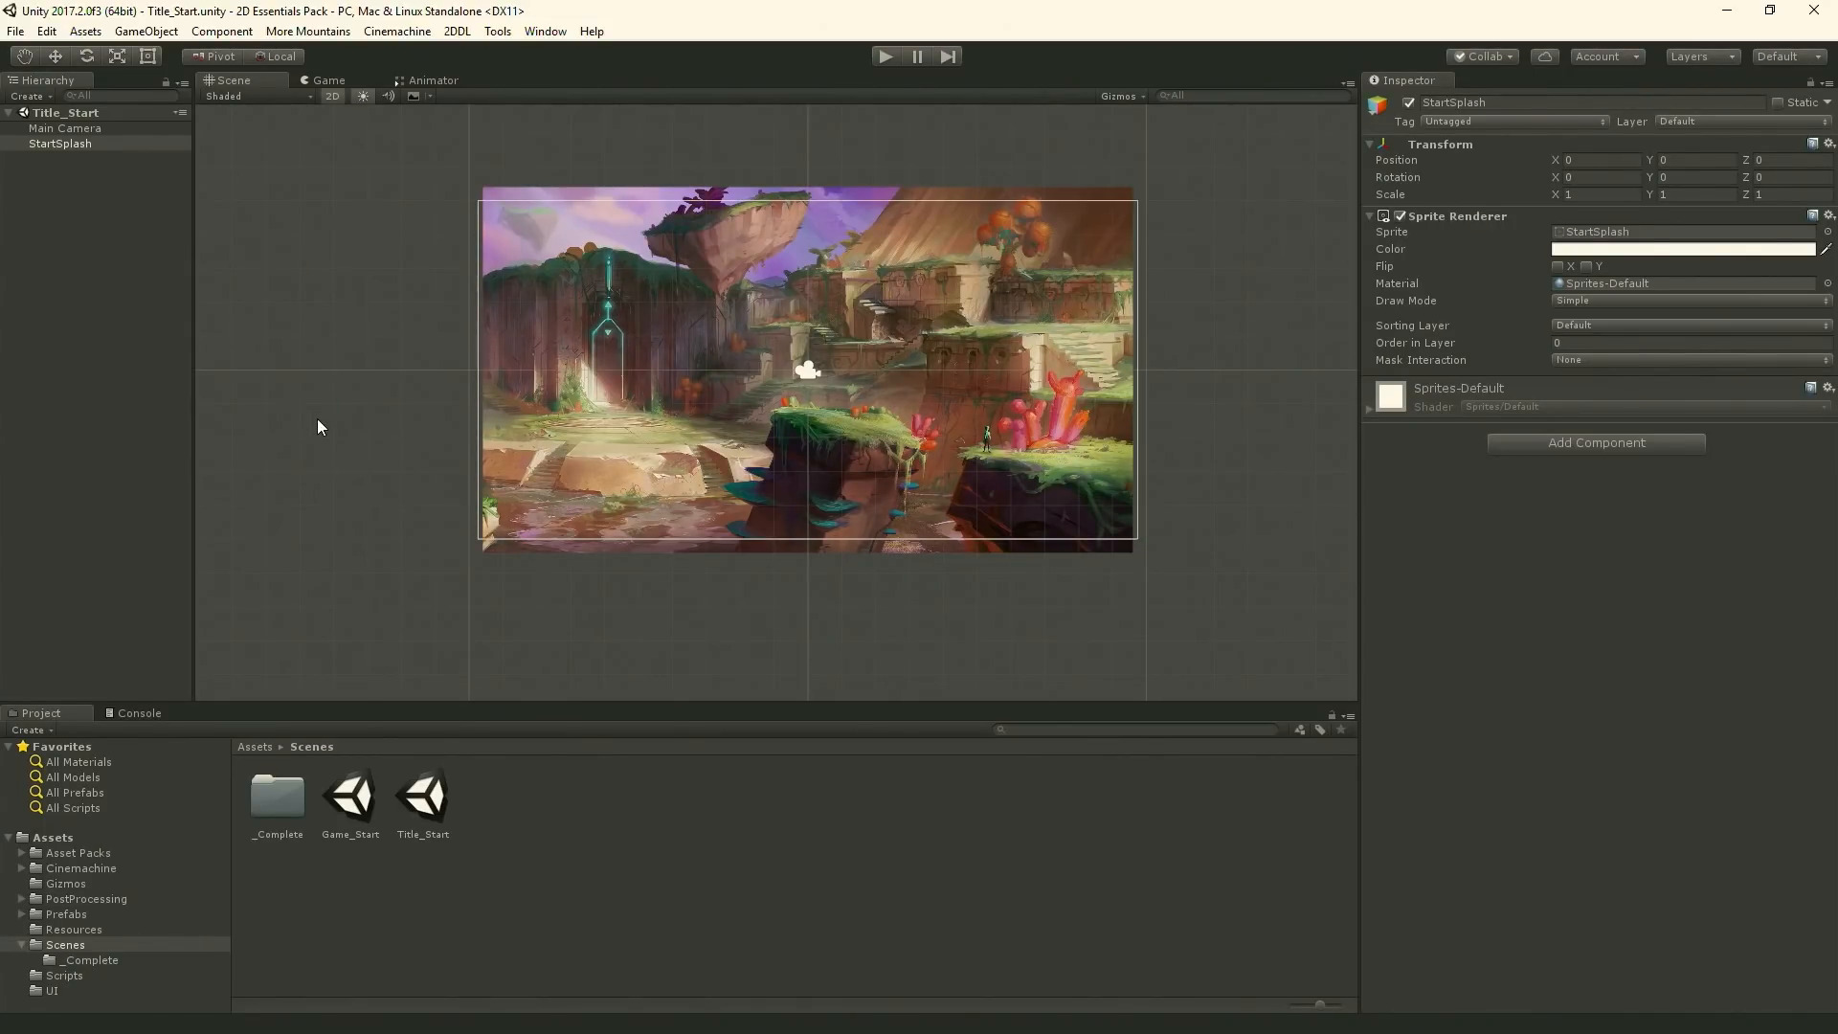
- Add a DoozyUI UIManager object to the Title_Start scene
{"action": "right_click", "coordinate": [101, 238]}
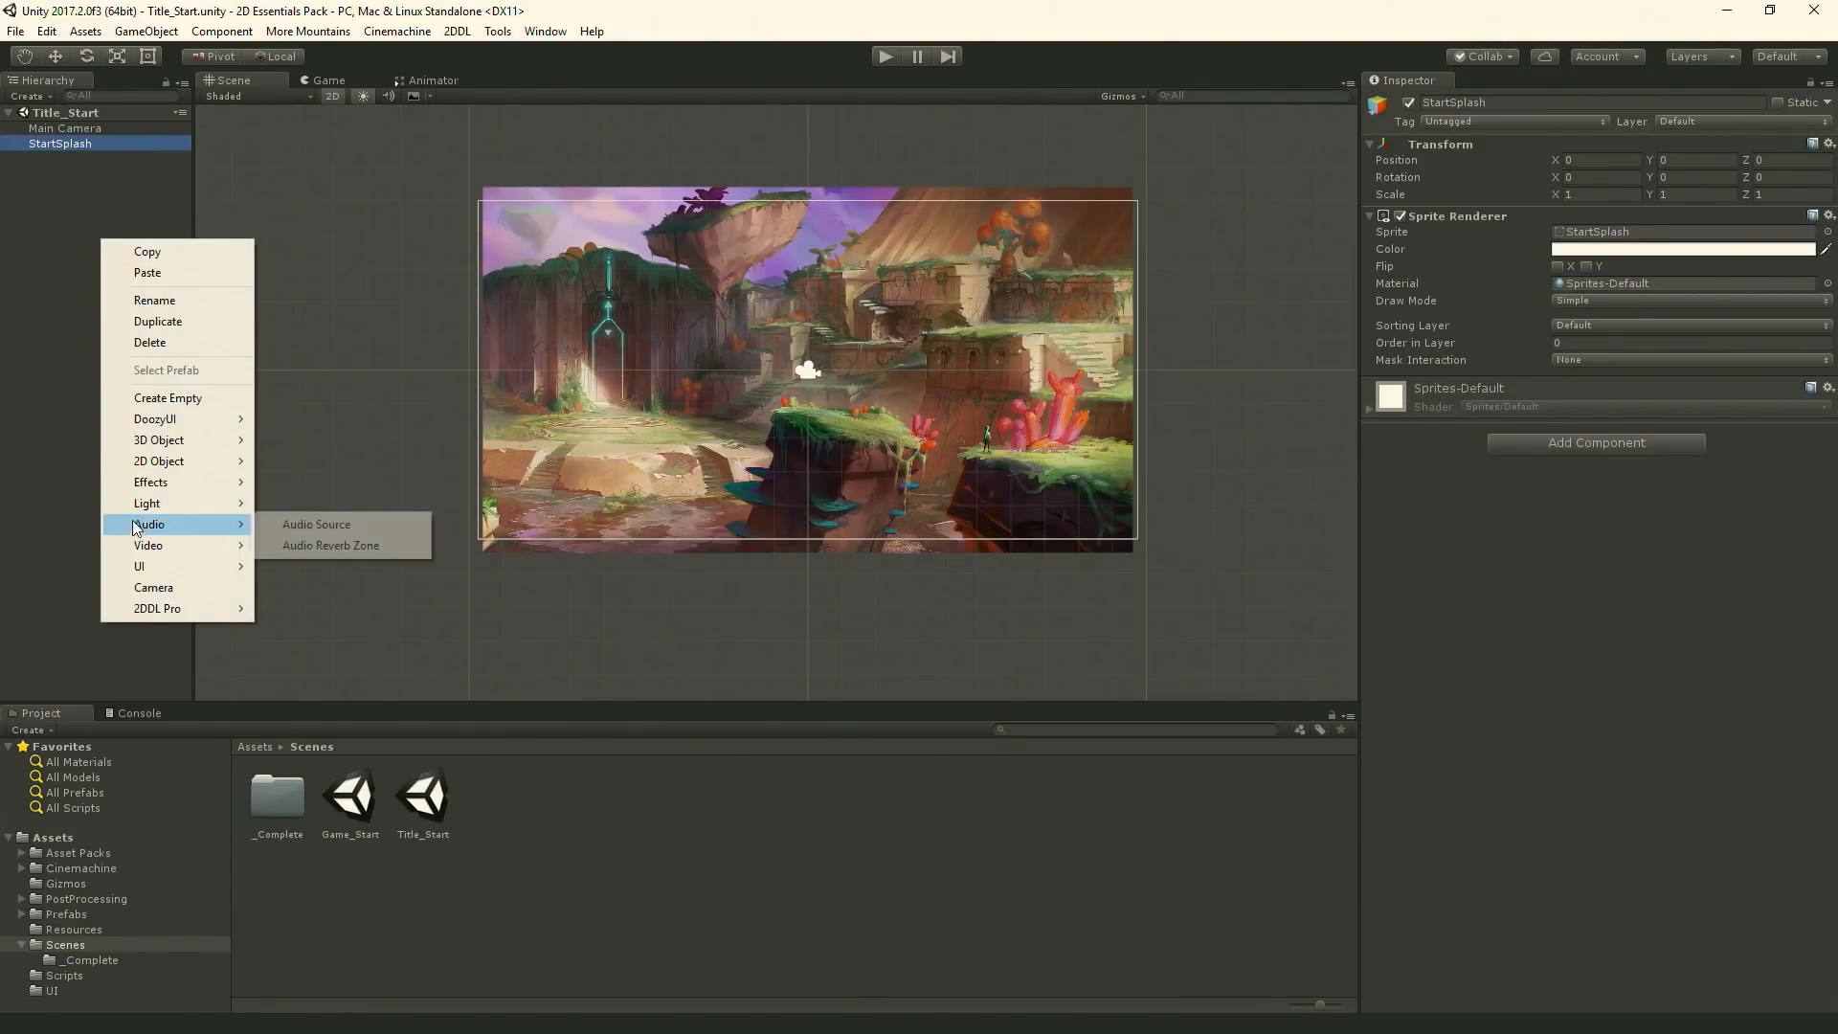
{"action": "mouse_move", "coordinate": [169, 421]}
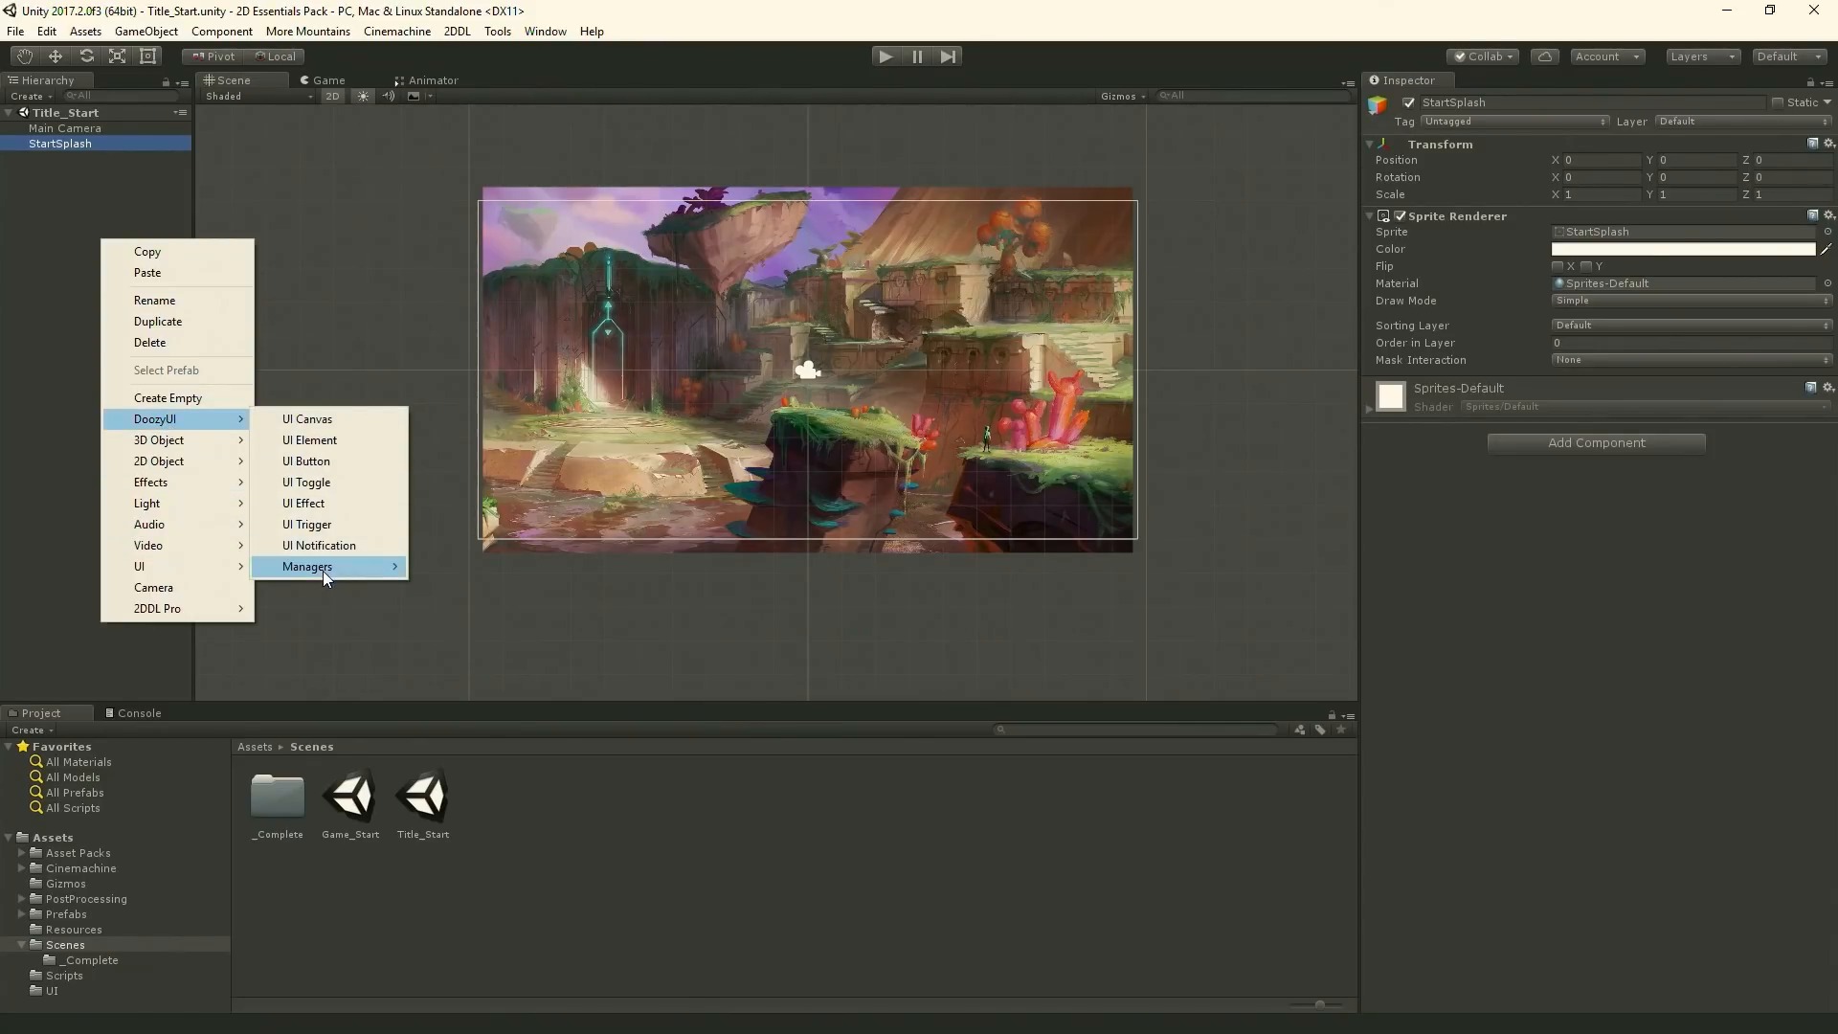
{"action": "mouse_move", "coordinate": [325, 567]}
{"action": "left_click", "coordinate": [457, 567]}
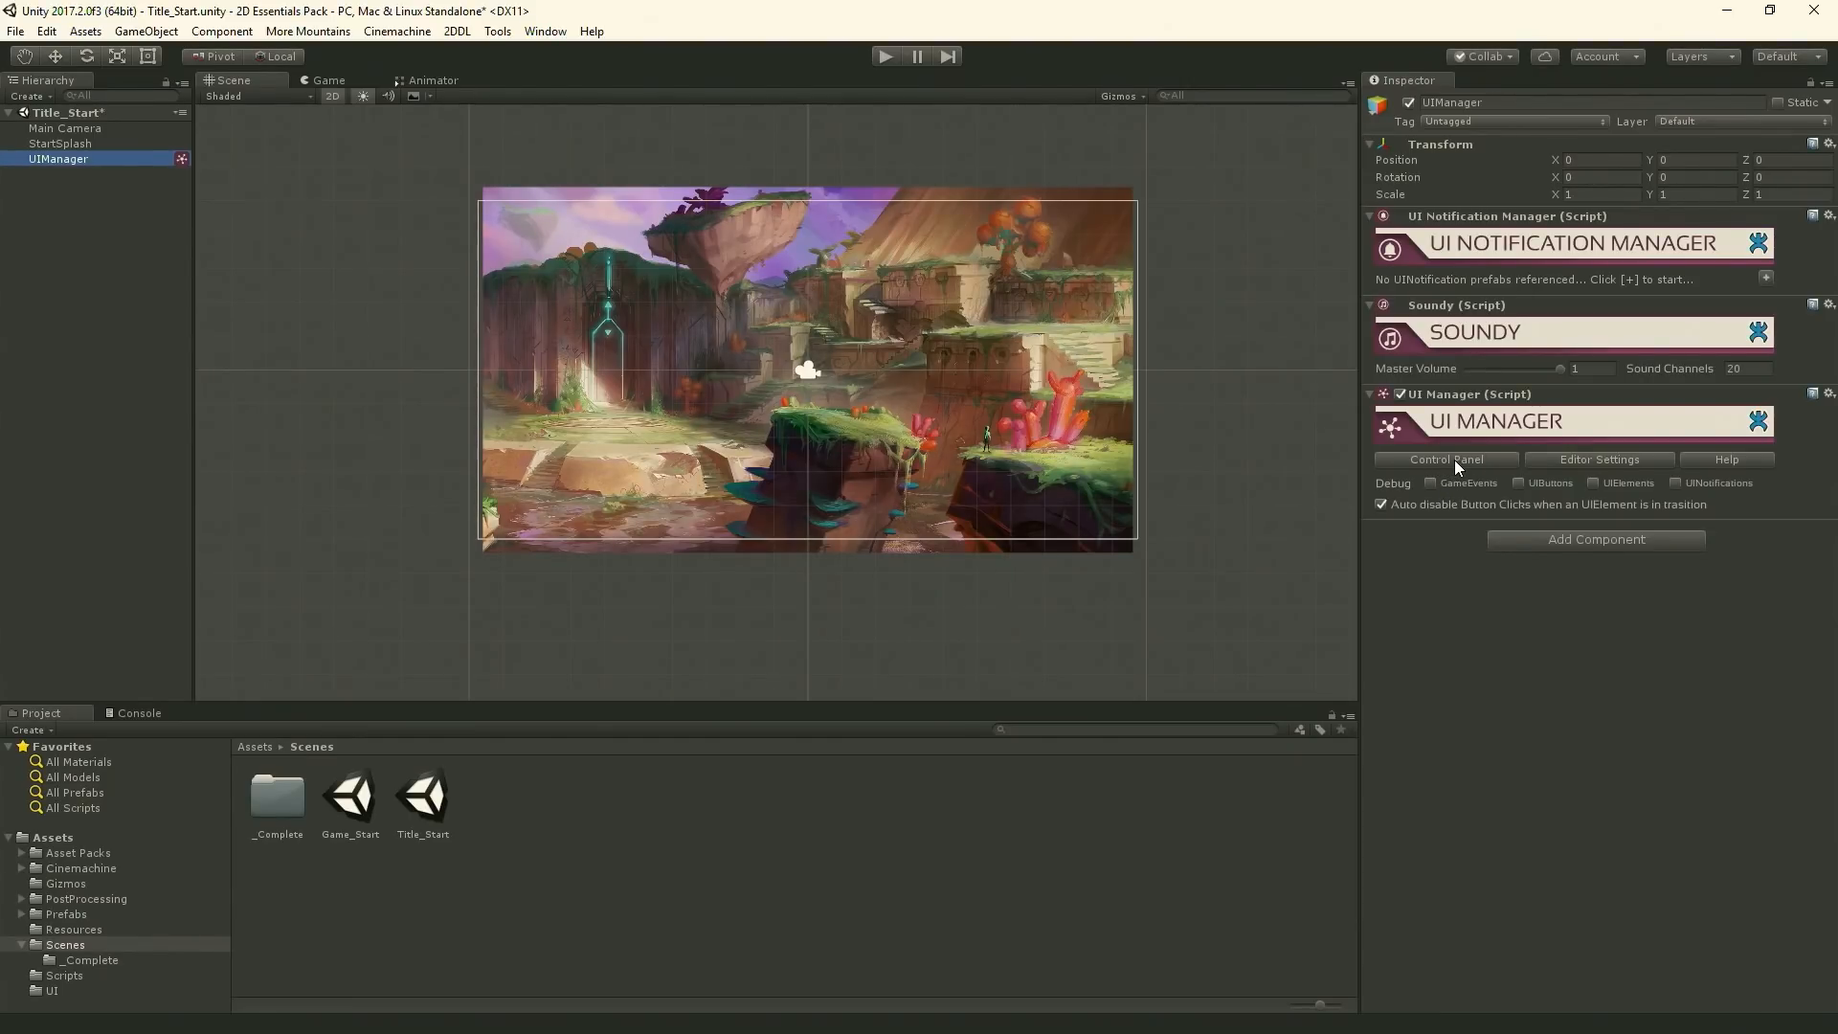
- Open the DoozyUI Control Panel and move its window over the Scene view
{"action": "left_click", "coordinate": [309, 32]}
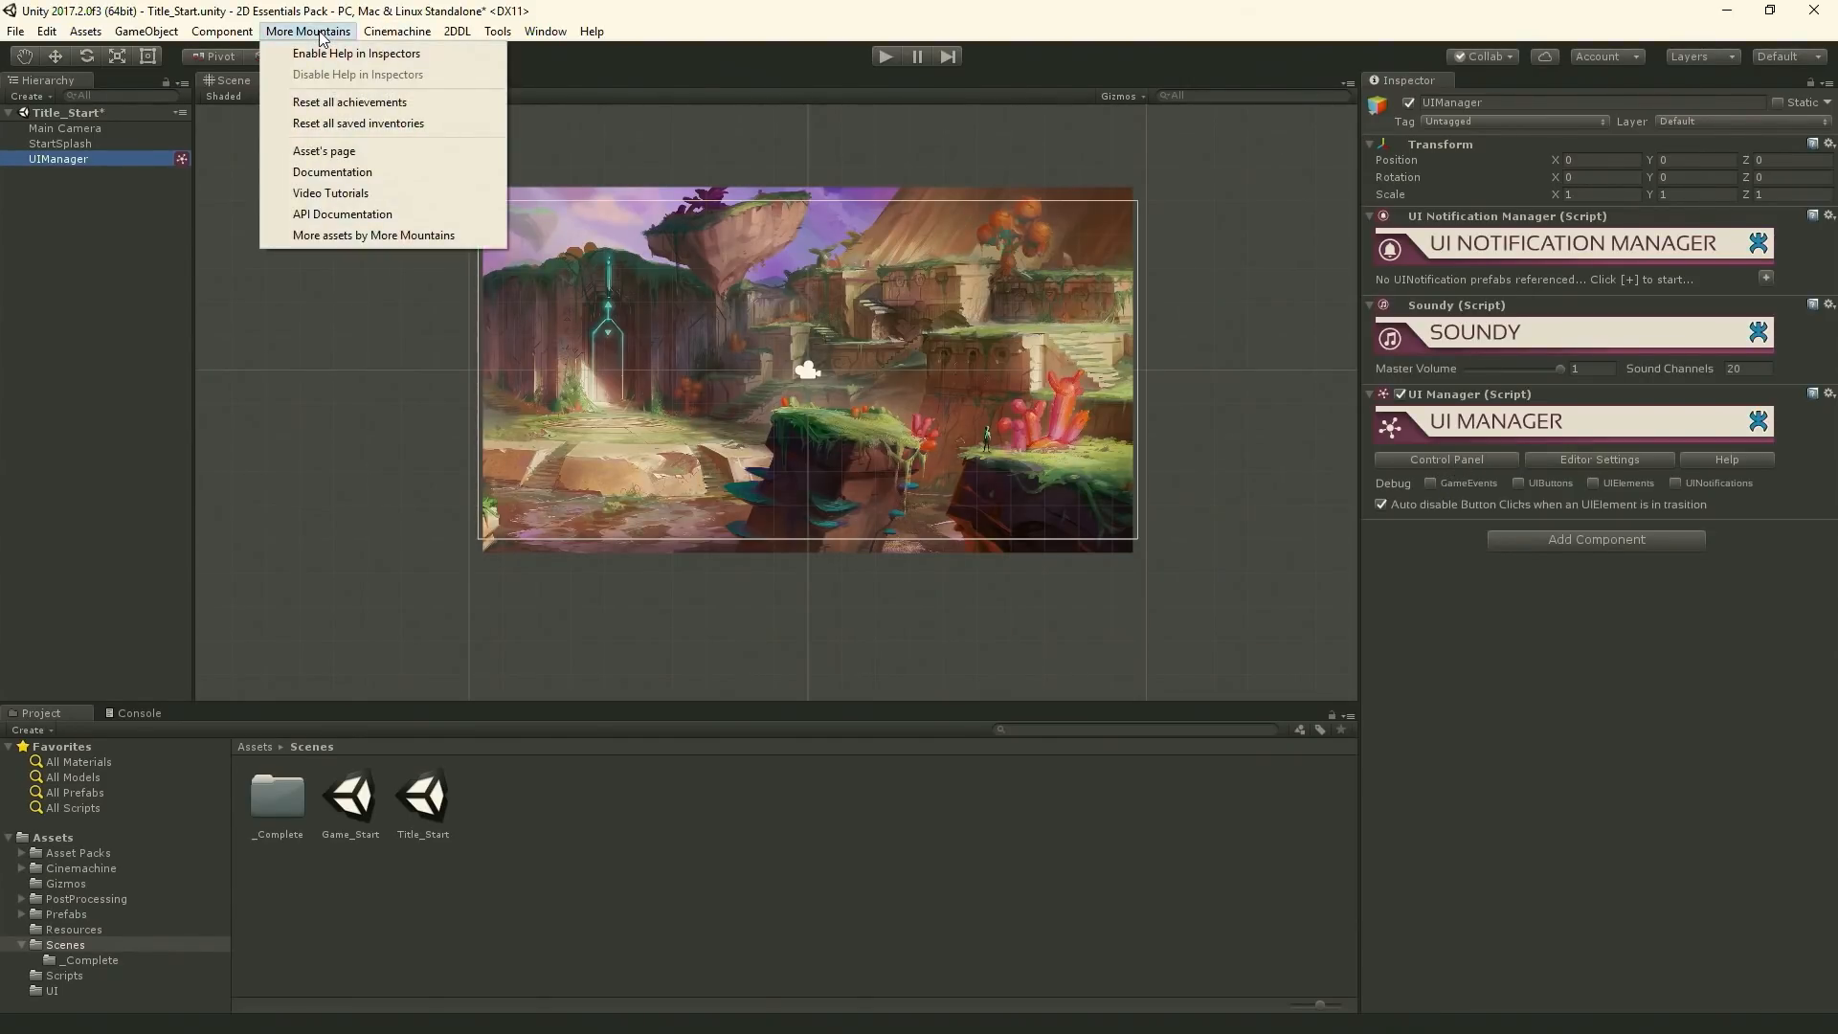
{"action": "mouse_move", "coordinate": [490, 32]}
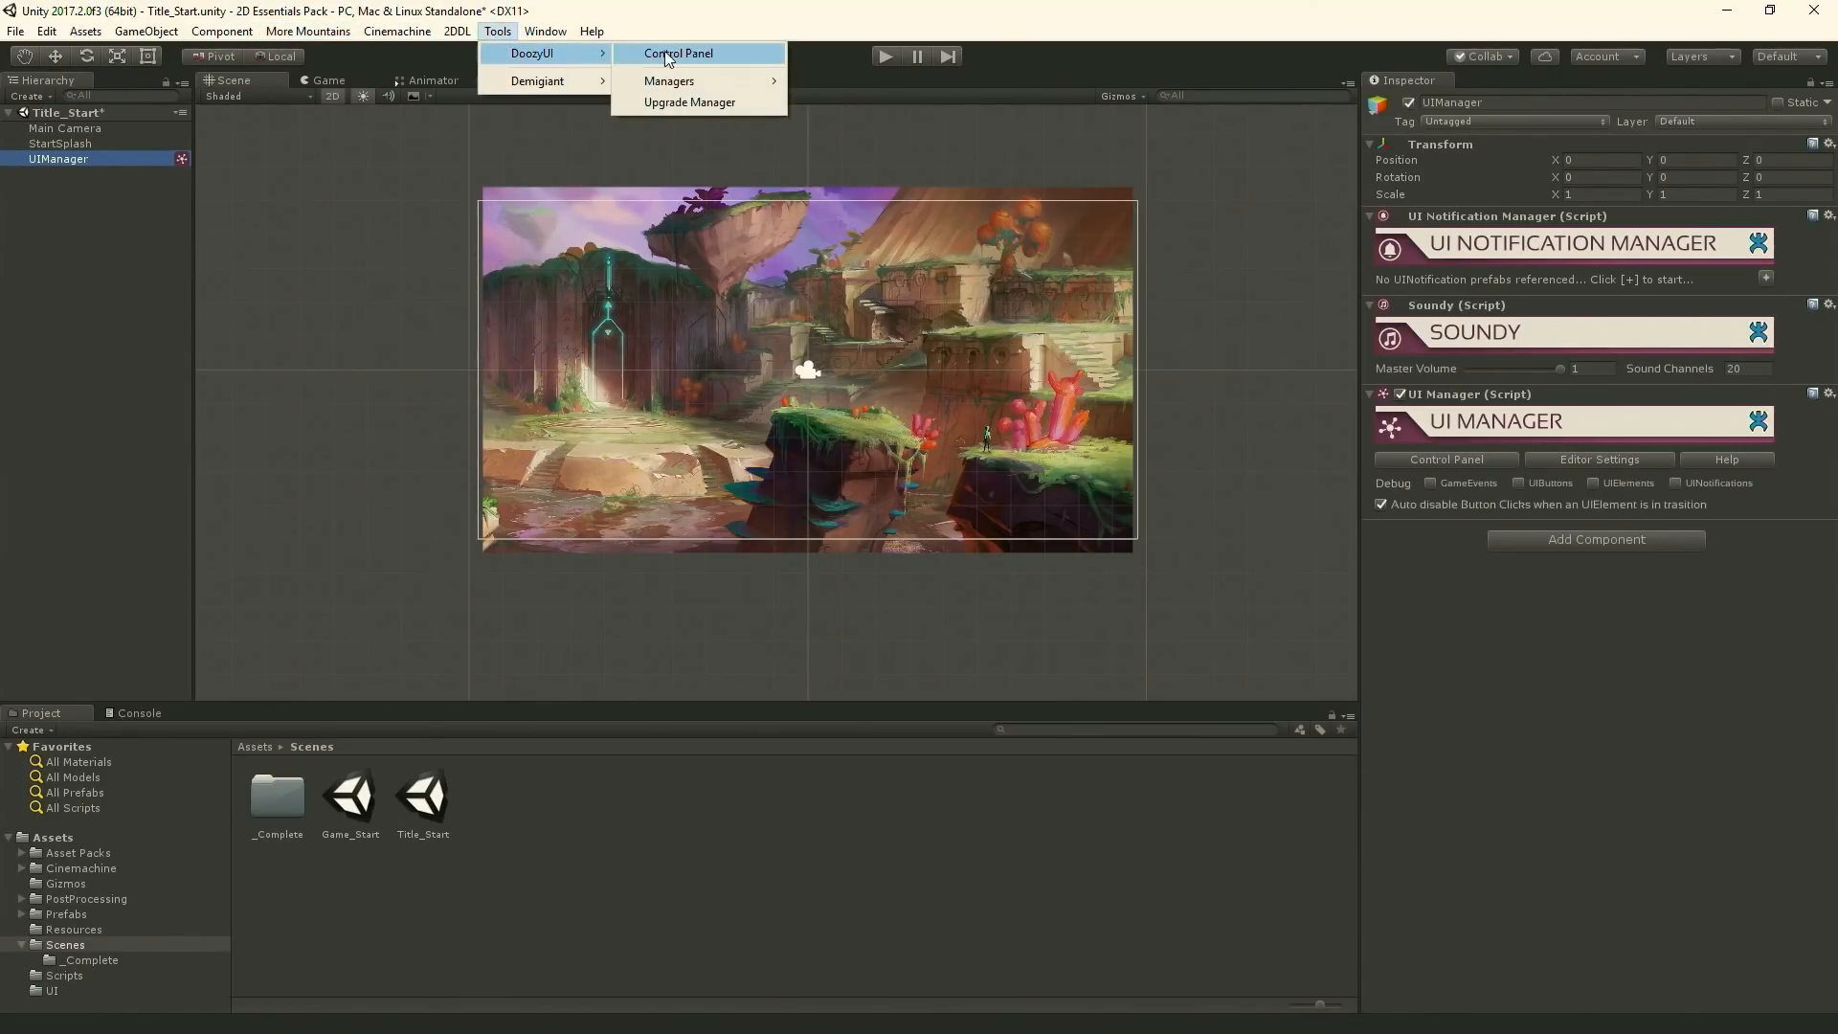
{"action": "left_click", "coordinate": [686, 54]}
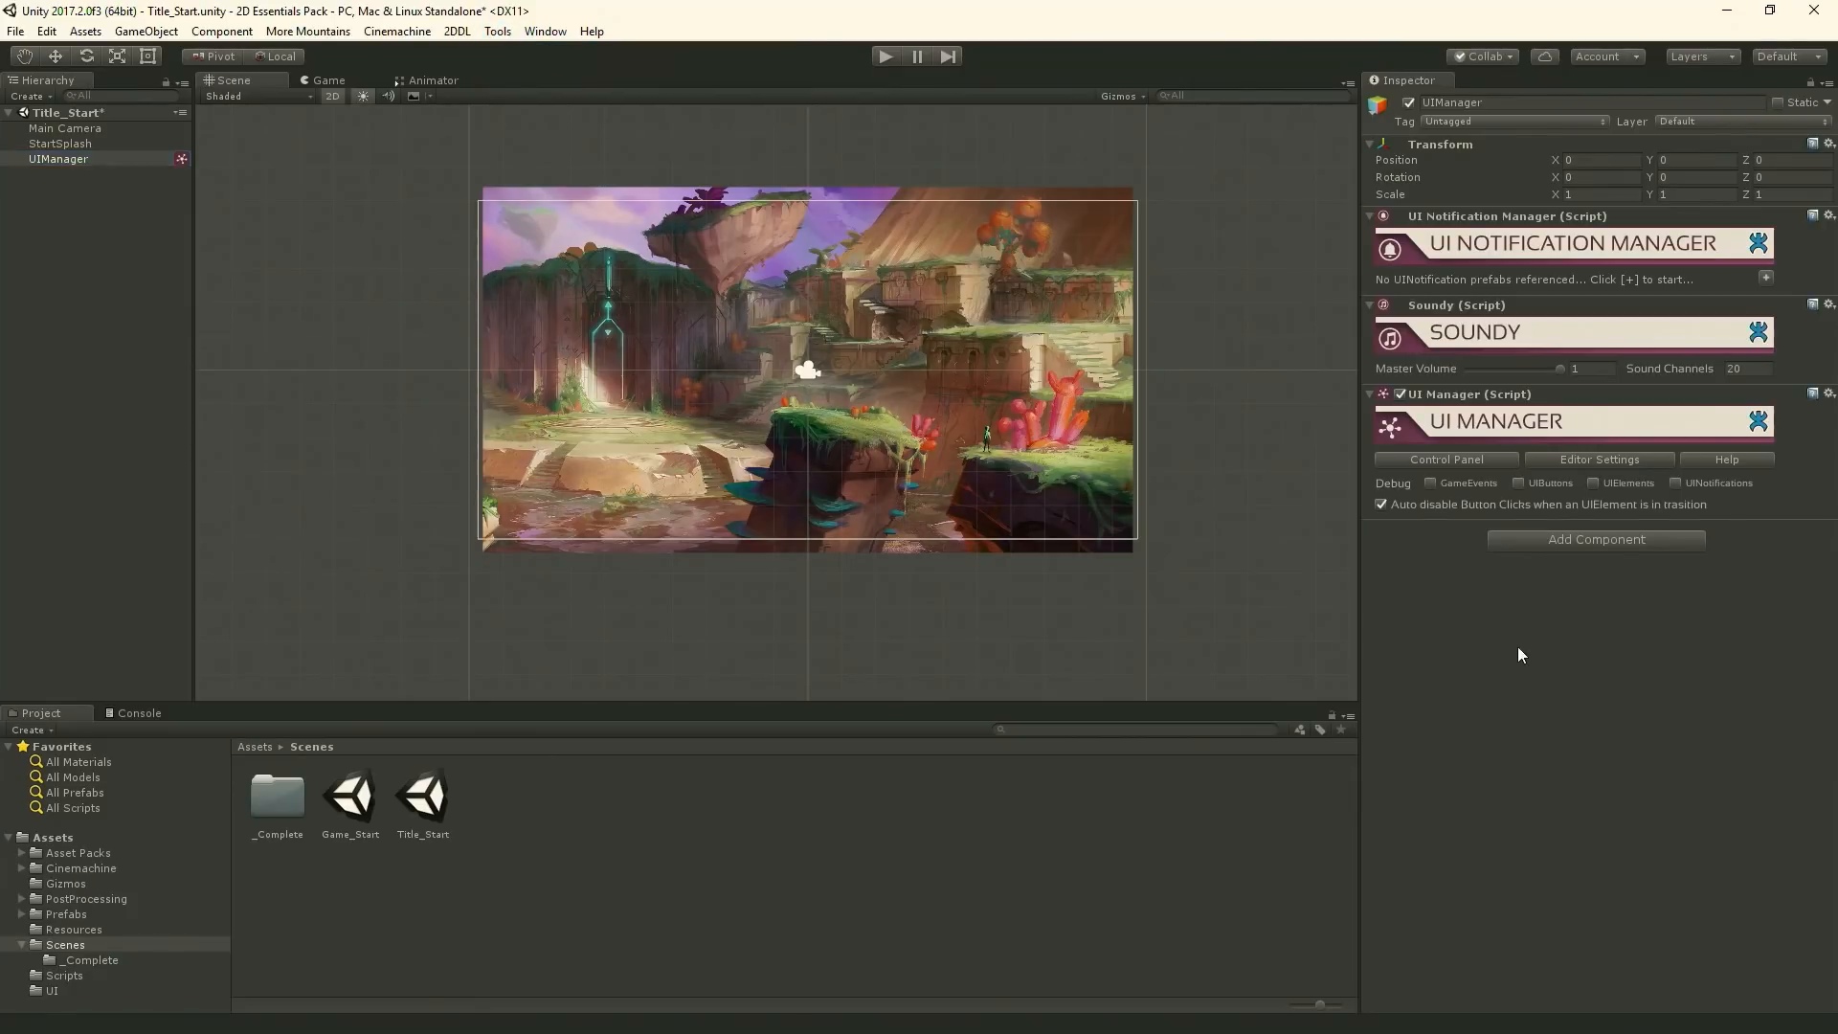
{"action": "left_click", "coordinate": [1446, 457]}
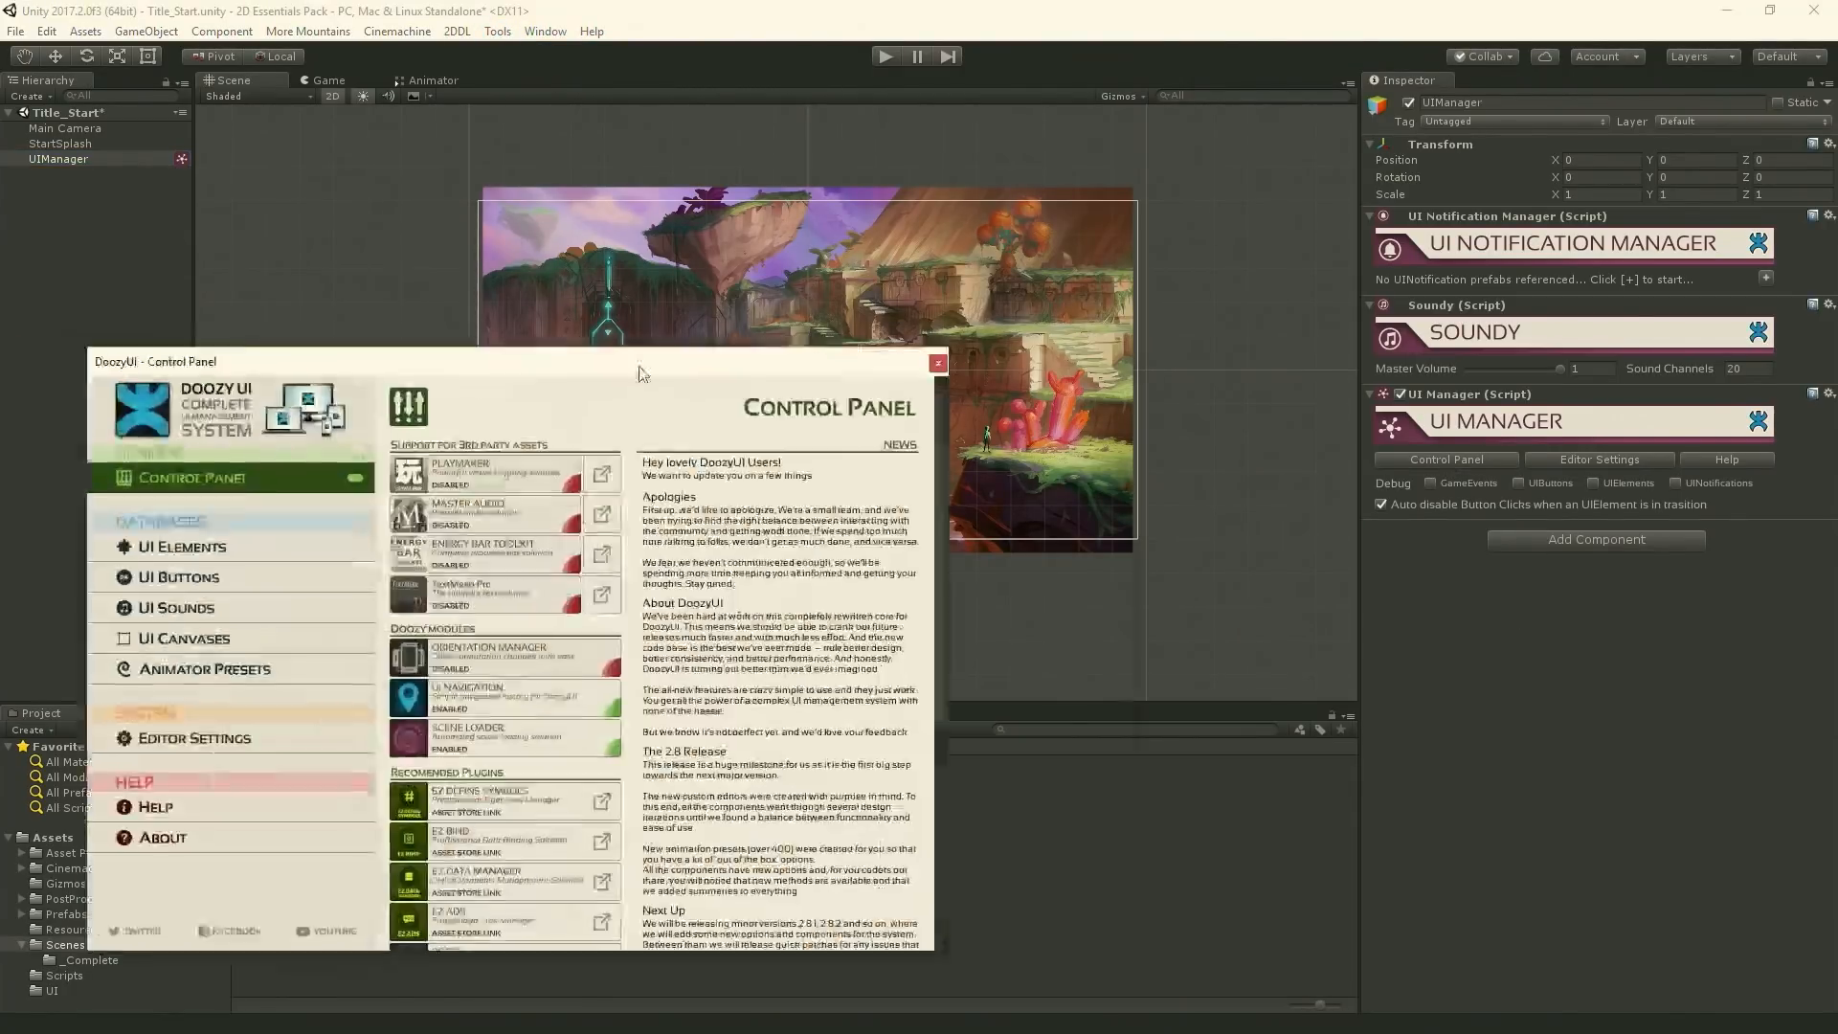
{"action": "left_click_drag", "start_coordinate": [616, 360], "coordinate": [809, 211]}
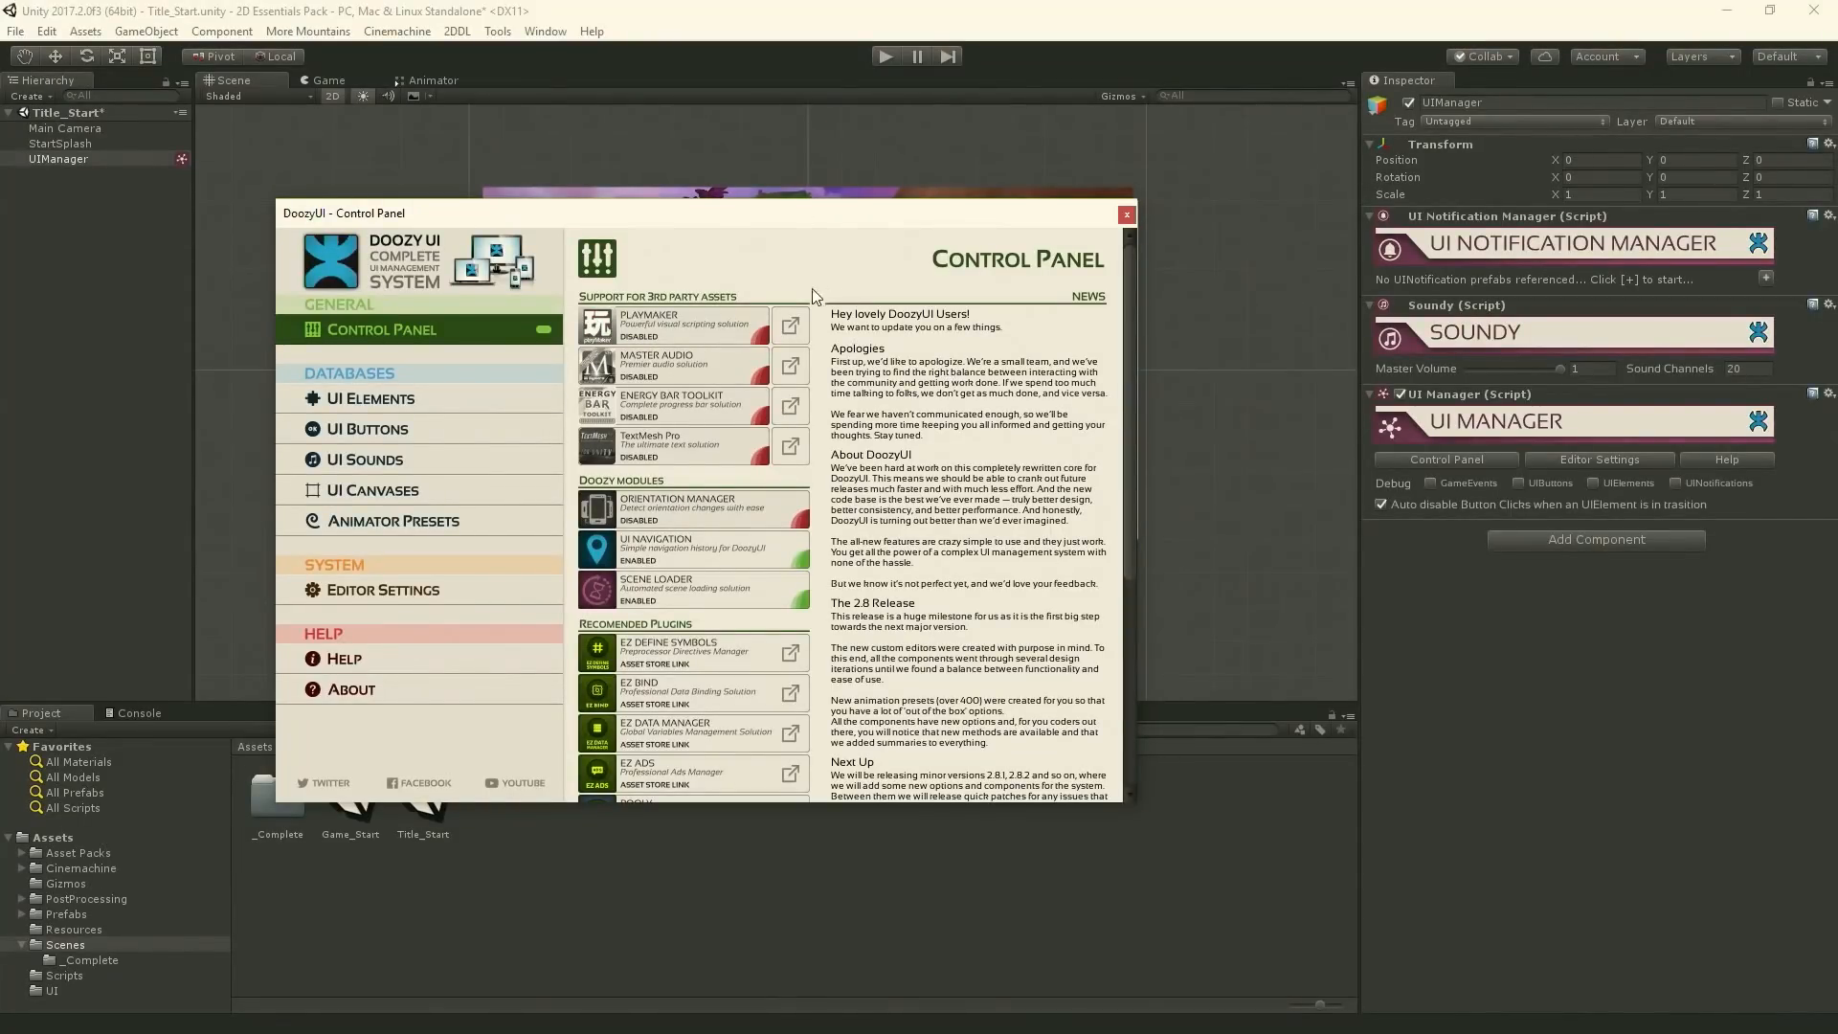
- Review the DoozyUI third-party asset support, Doozy modules, recommended plugins and news
{"action": "scroll", "coordinate": [697, 651], "scroll_direction": "down", "scroll_amount": 3}
{"action": "scroll", "coordinate": [704, 653], "scroll_direction": "up", "scroll_amount": 3}
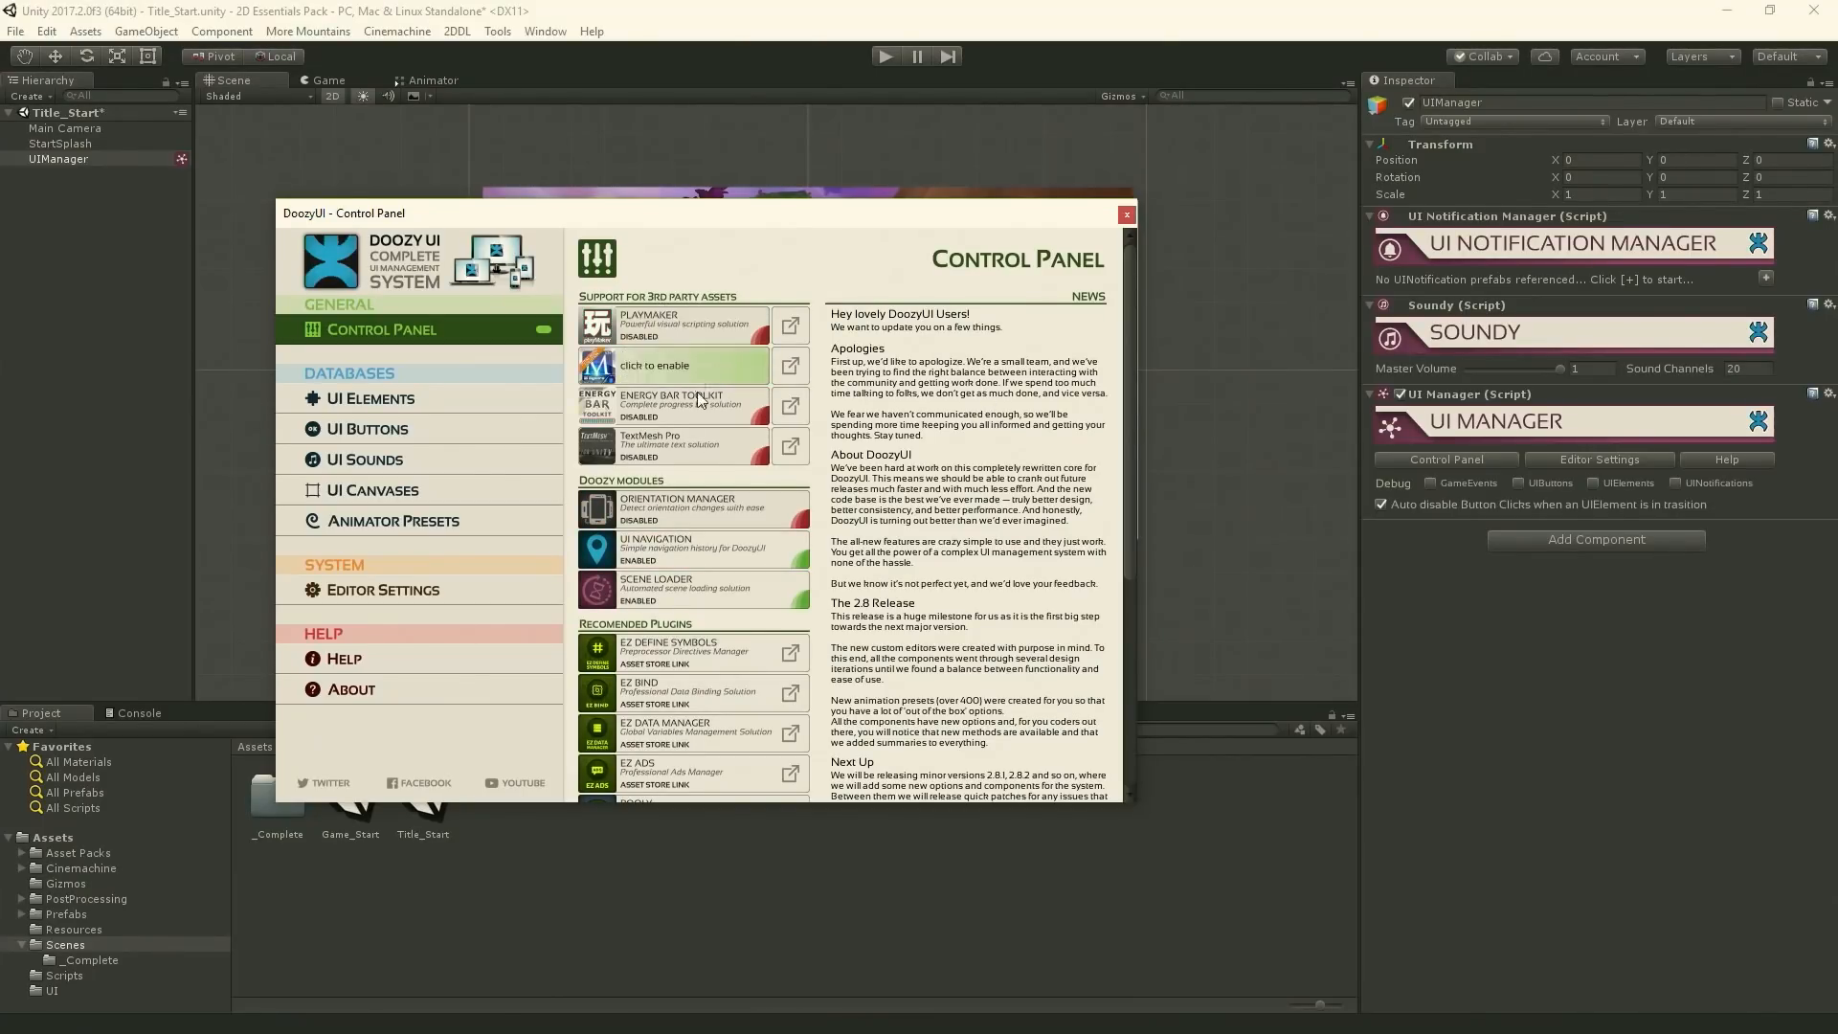
{"action": "scroll", "coordinate": [710, 454], "scroll_direction": "down", "scroll_amount": 5}
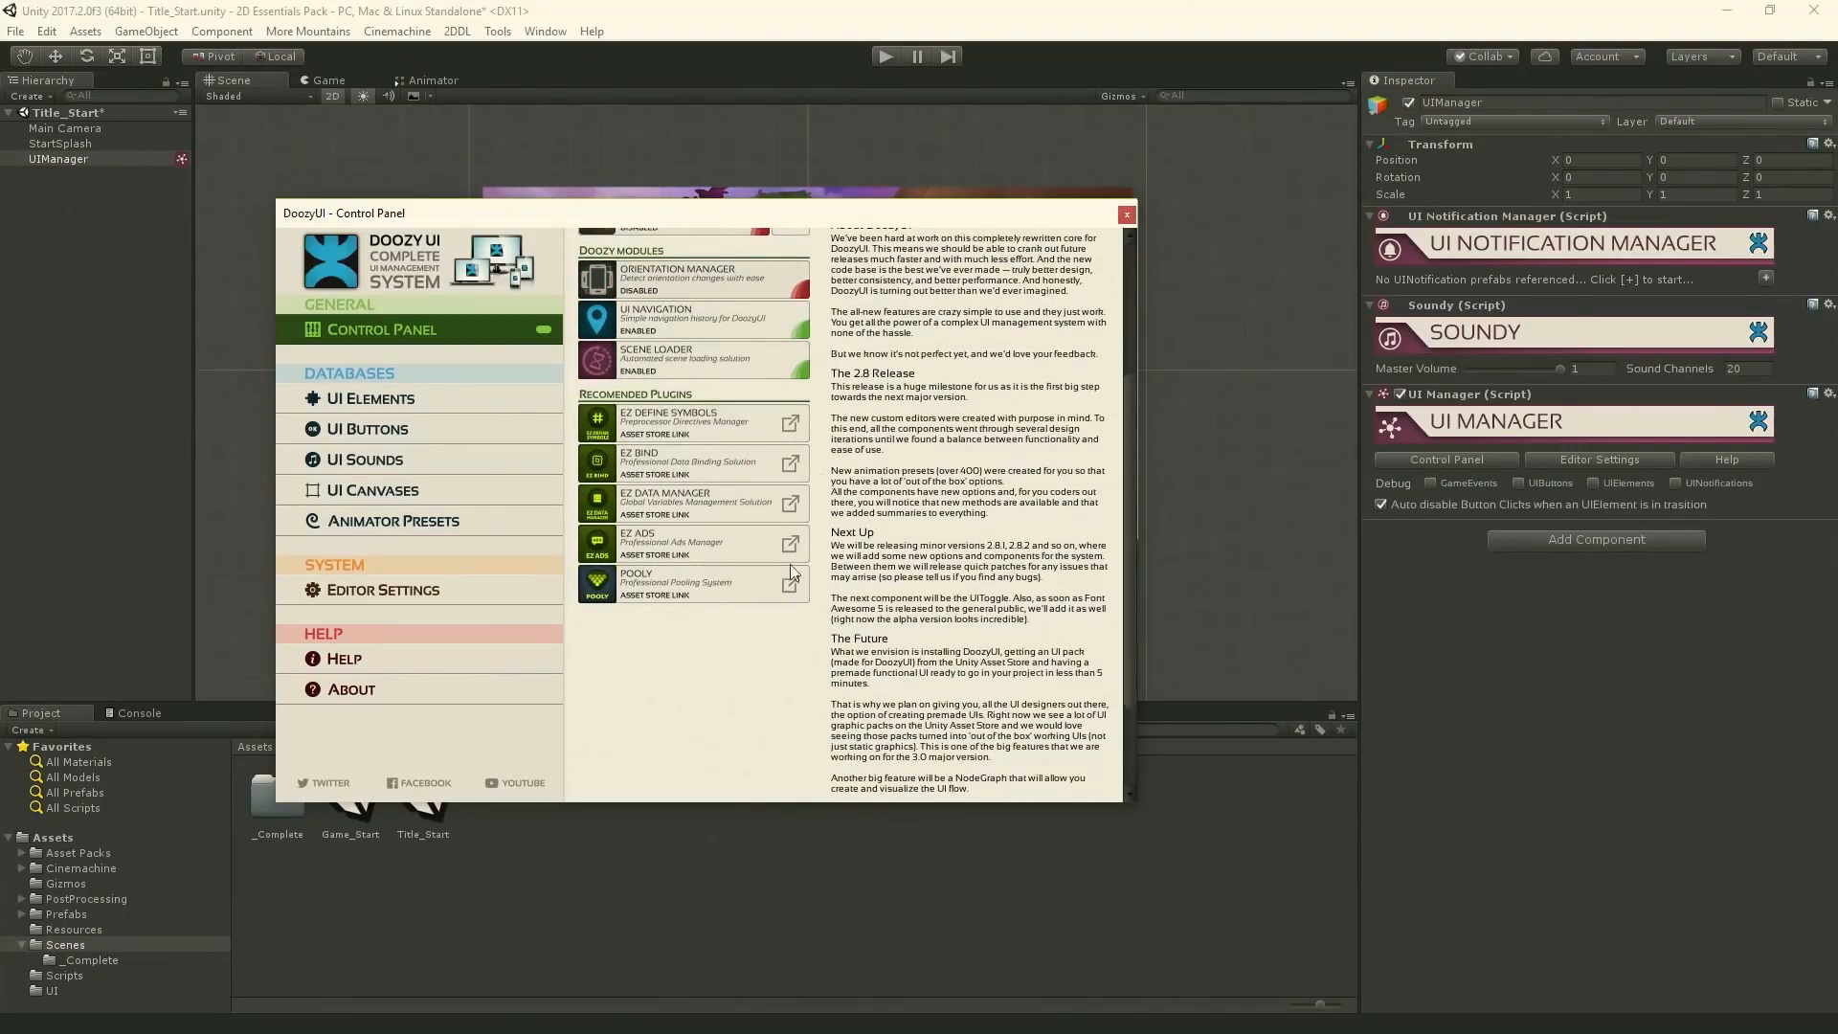
{"action": "scroll", "coordinate": [857, 464], "scroll_direction": "up", "scroll_amount": 5}
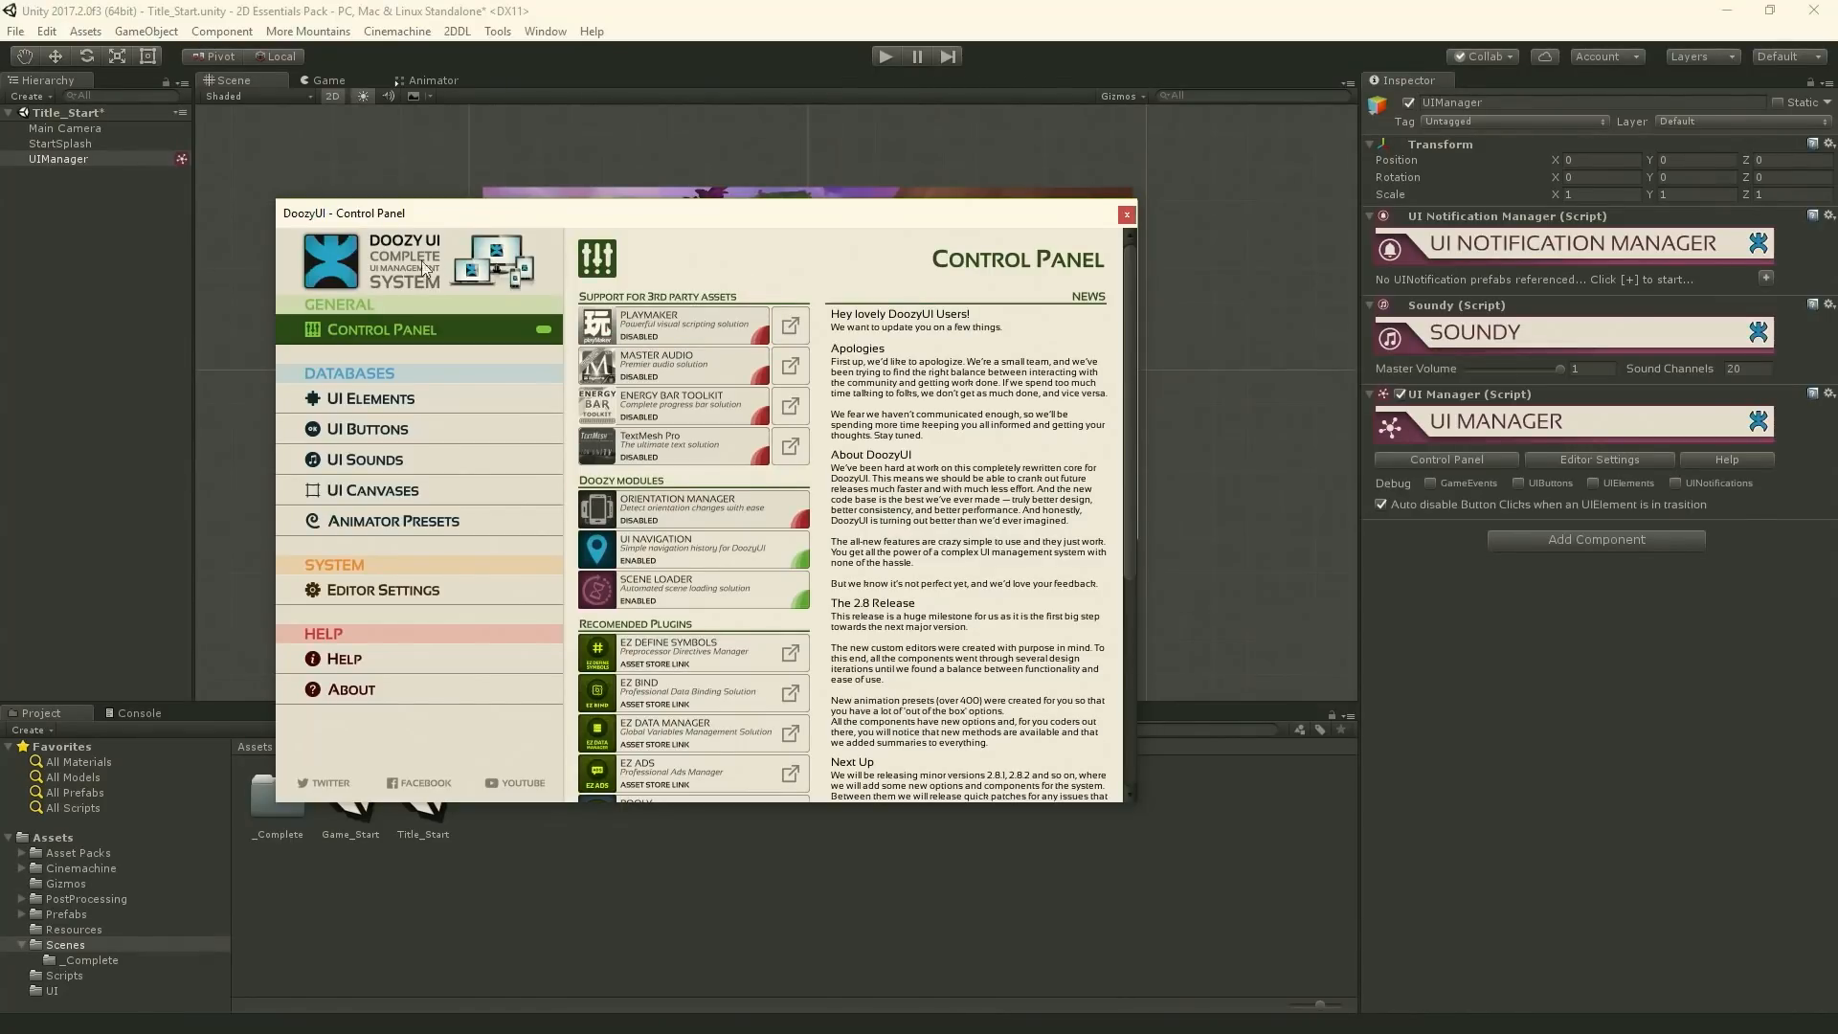
{"action": "left_click_drag", "start_coordinate": [524, 214], "coordinate": [570, 181]}
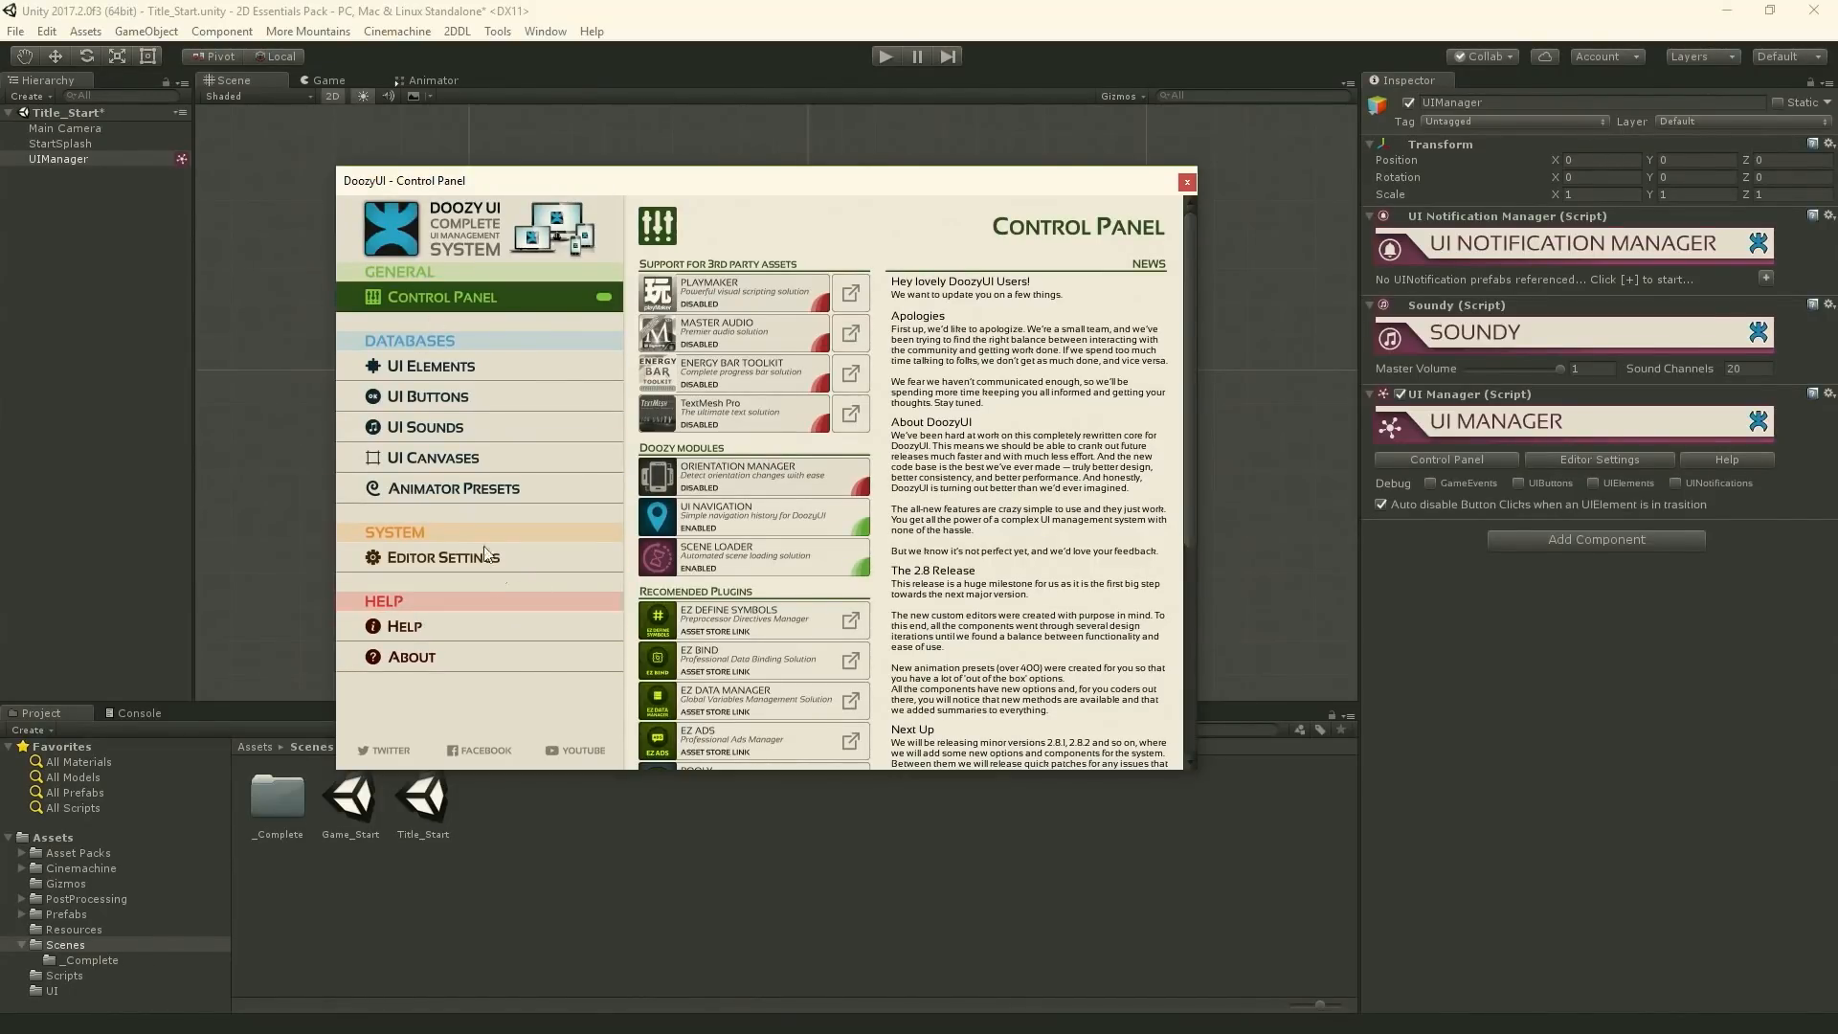
- Create a category named New Game in the UI Elements database
{"action": "left_click", "coordinate": [446, 371]}
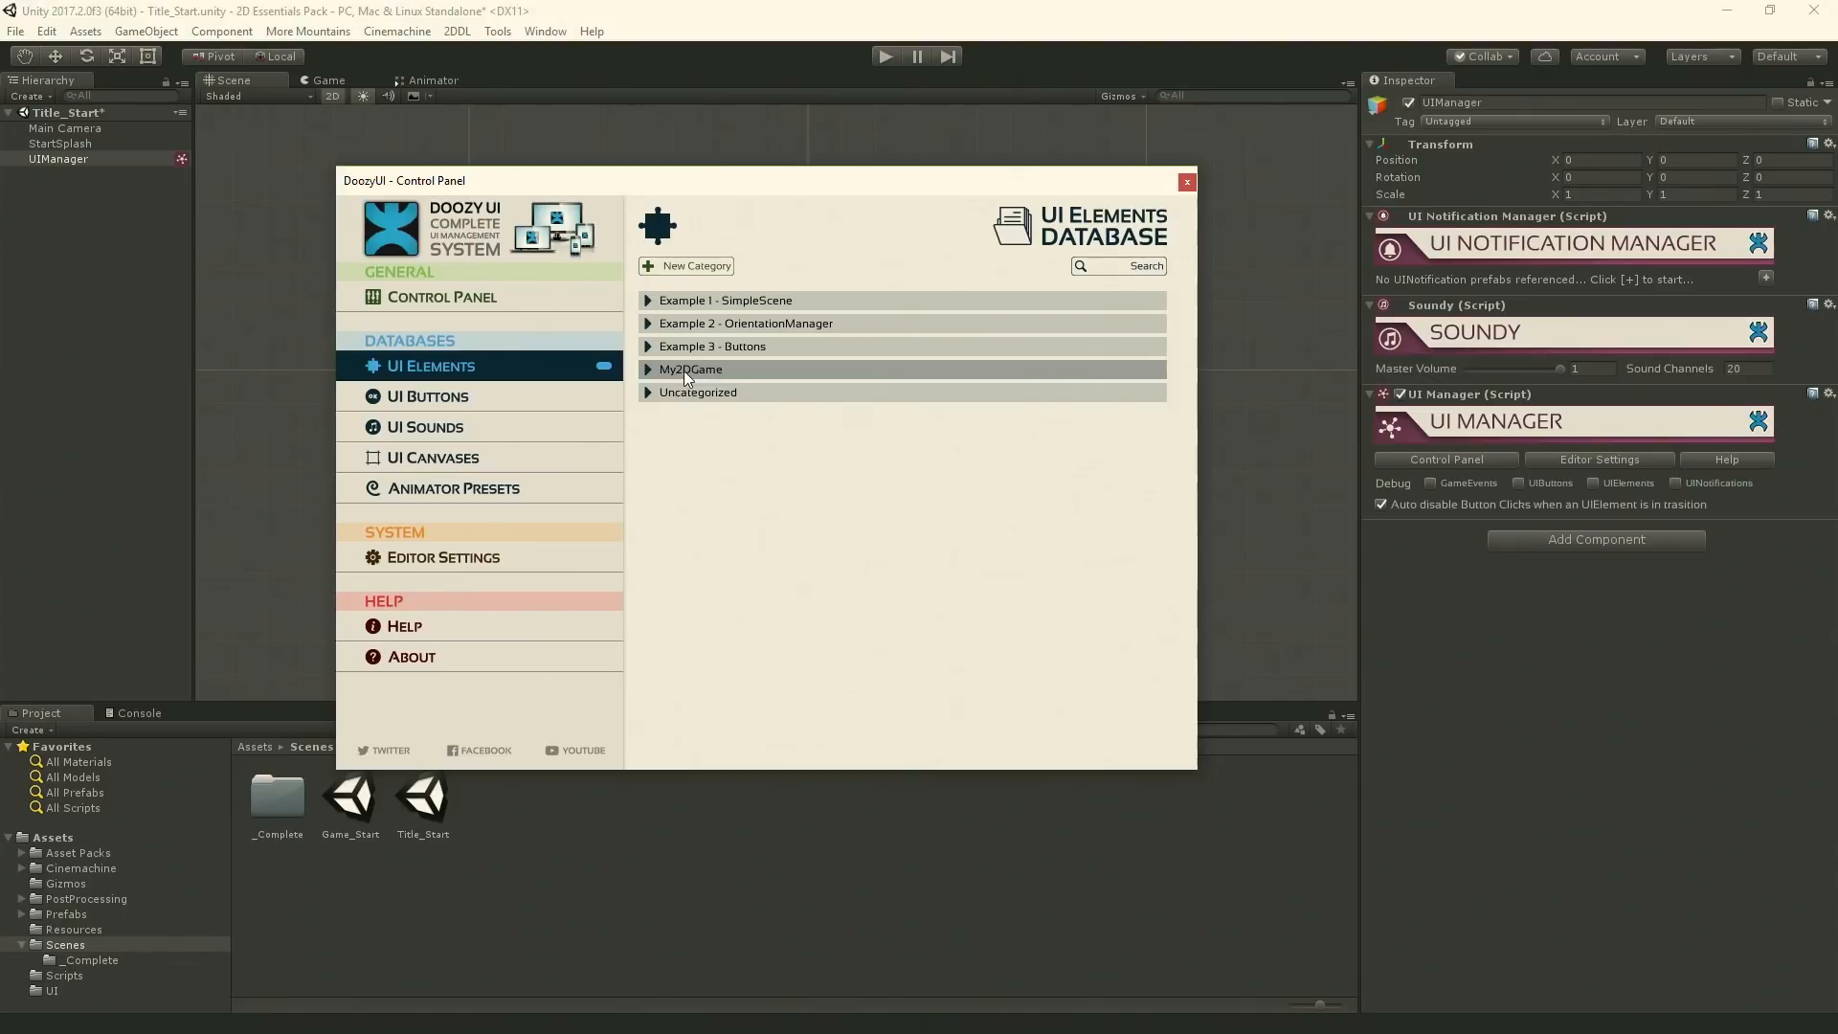
{"action": "left_click", "coordinate": [681, 270]}
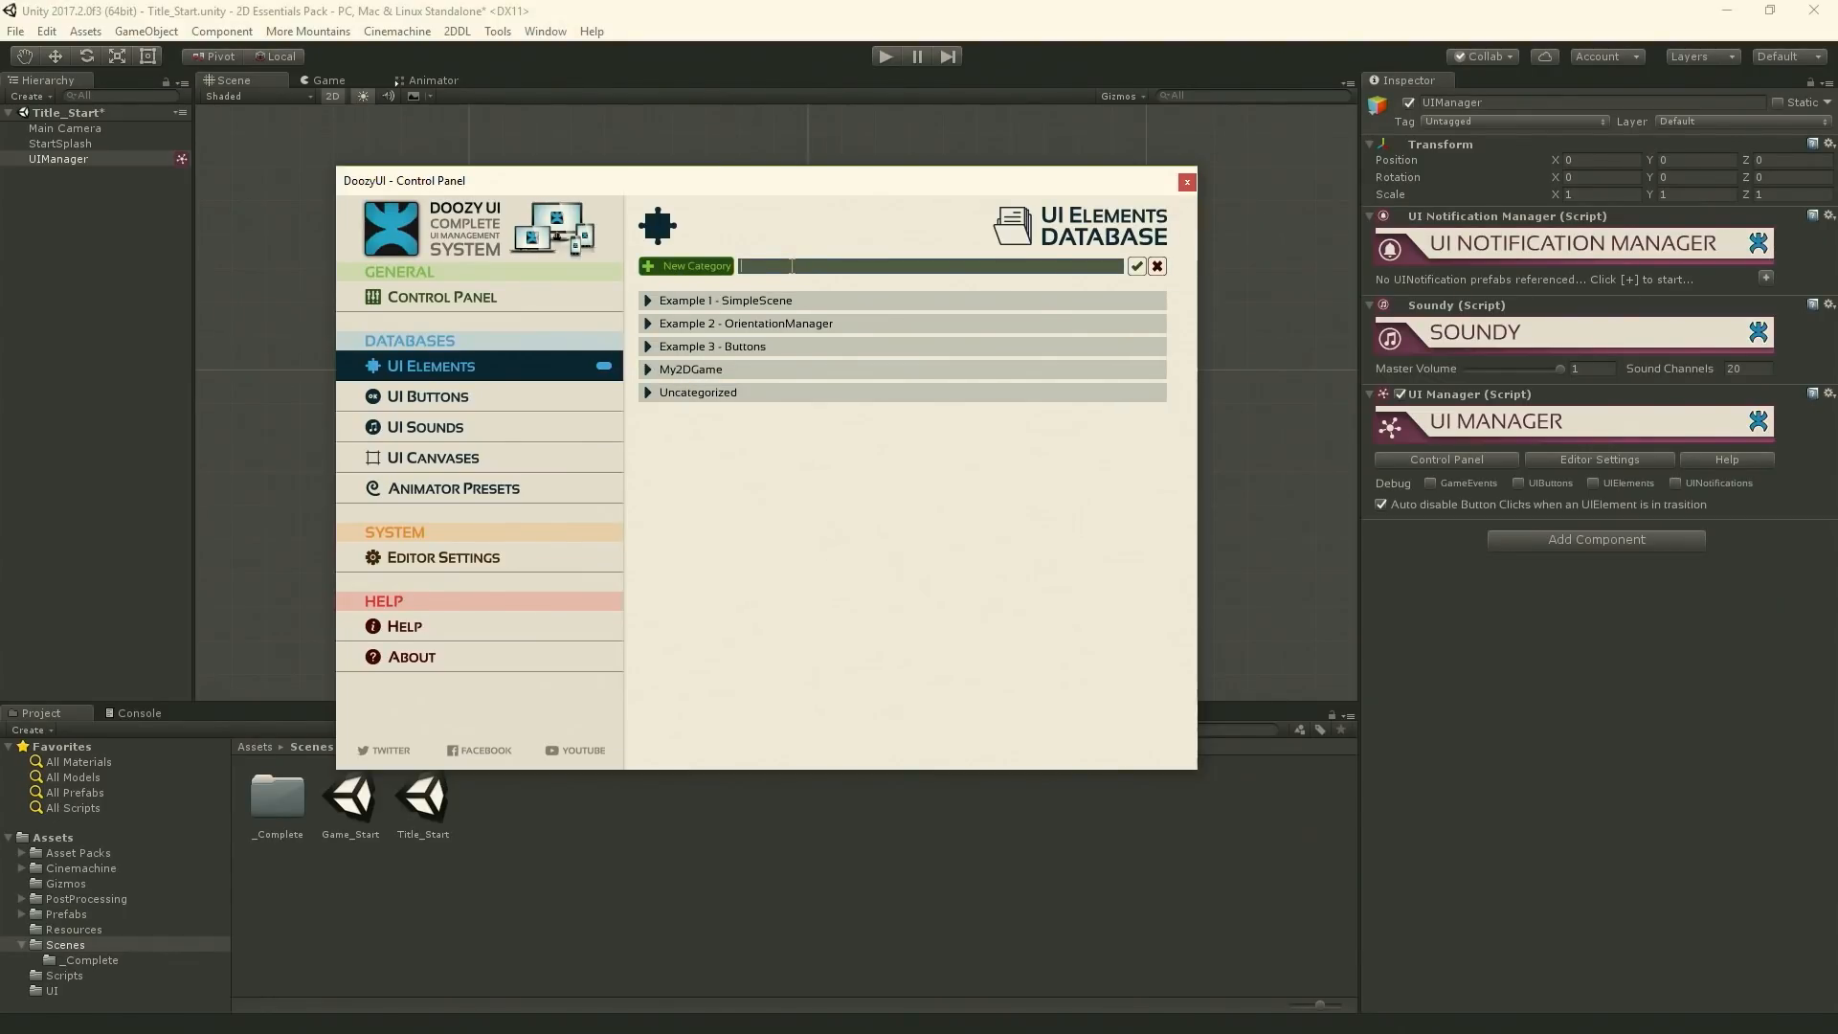
{"action": "type", "text": "New Game"}
{"action": "left_click", "coordinate": [1136, 267]}
- Add the element names Title and Options to the New Game category of the UI Elements database
{"action": "left_click", "coordinate": [652, 393]}
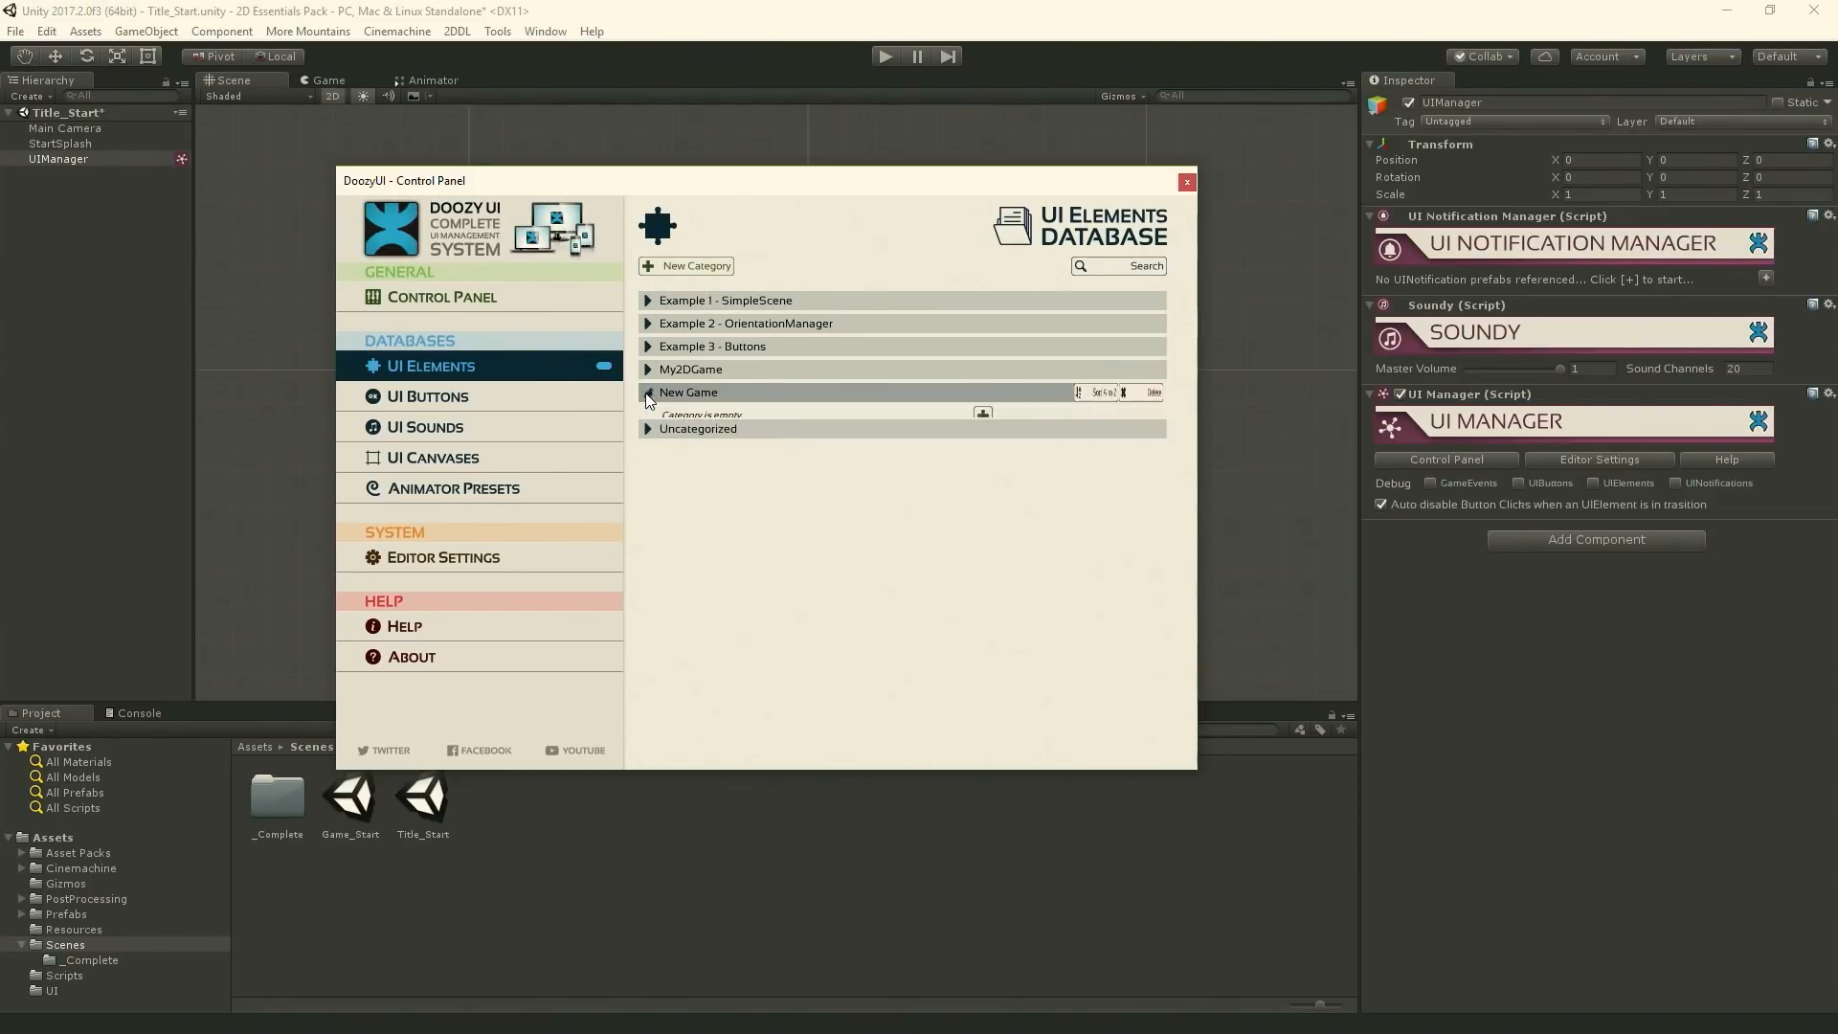
{"action": "left_click", "coordinate": [983, 416]}
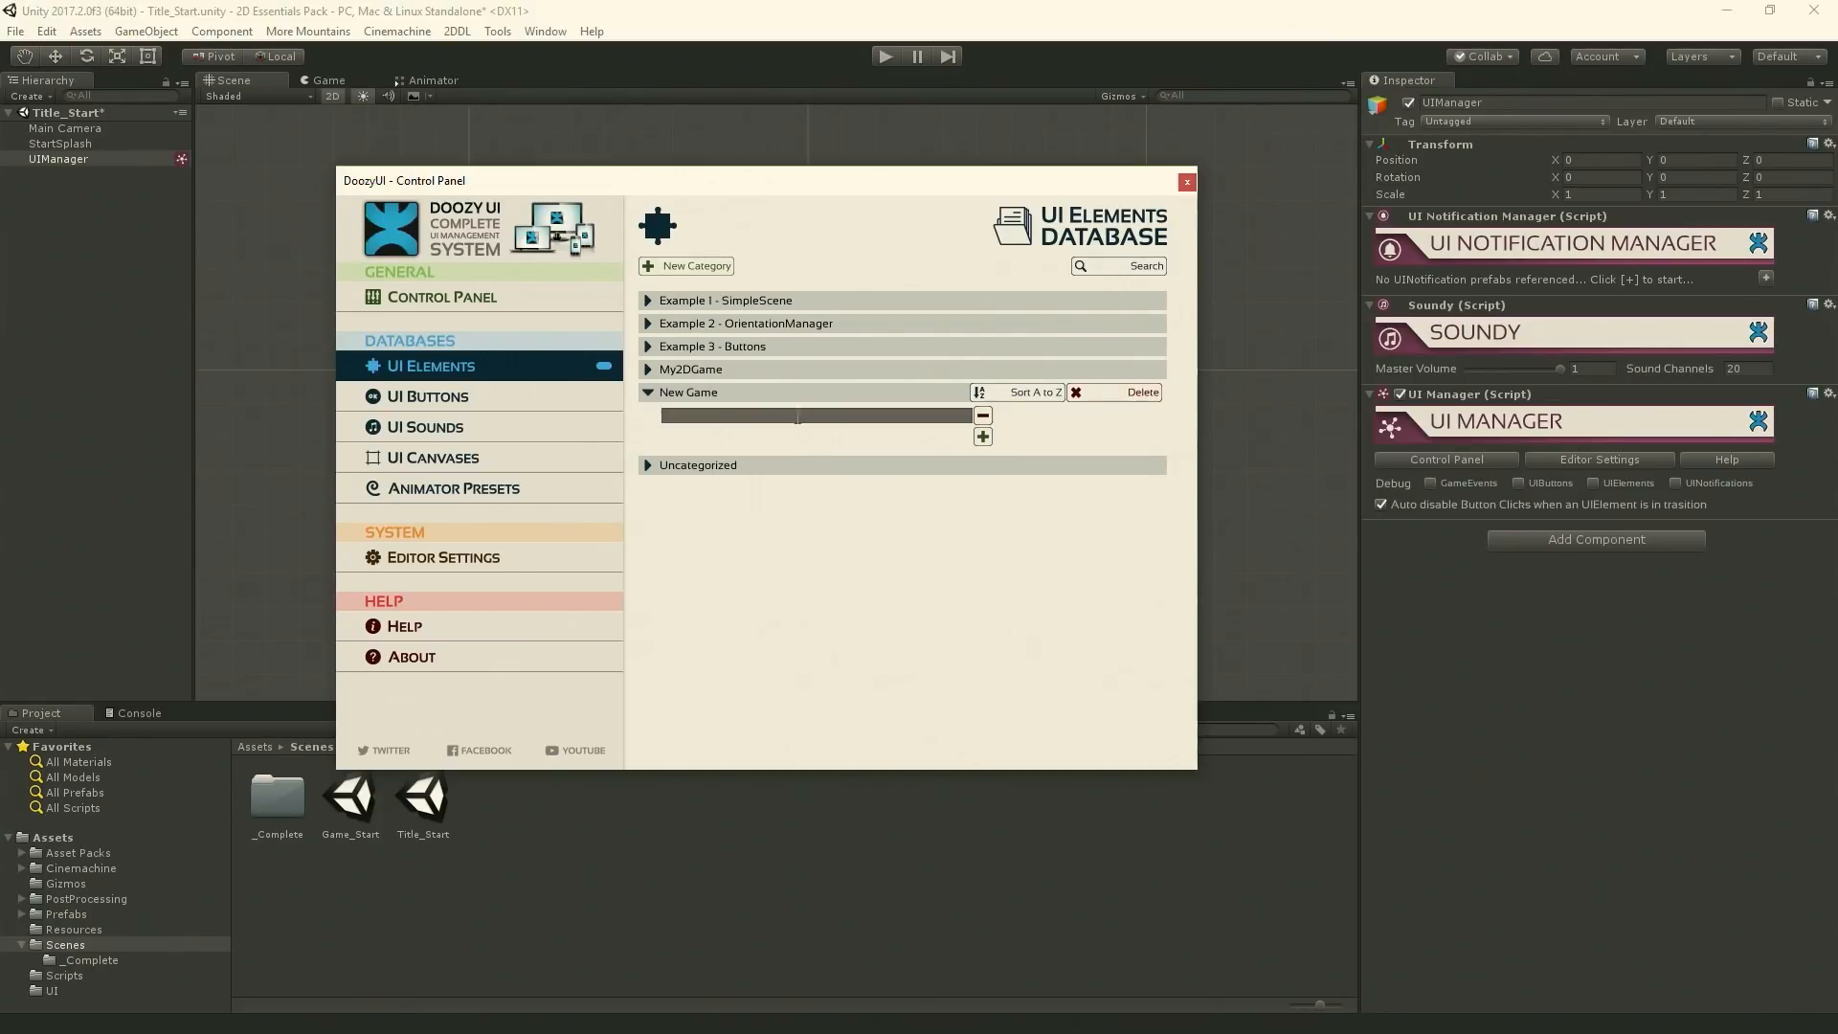
{"action": "type", "text": "Title"}
{"action": "left_click", "coordinate": [983, 436]}
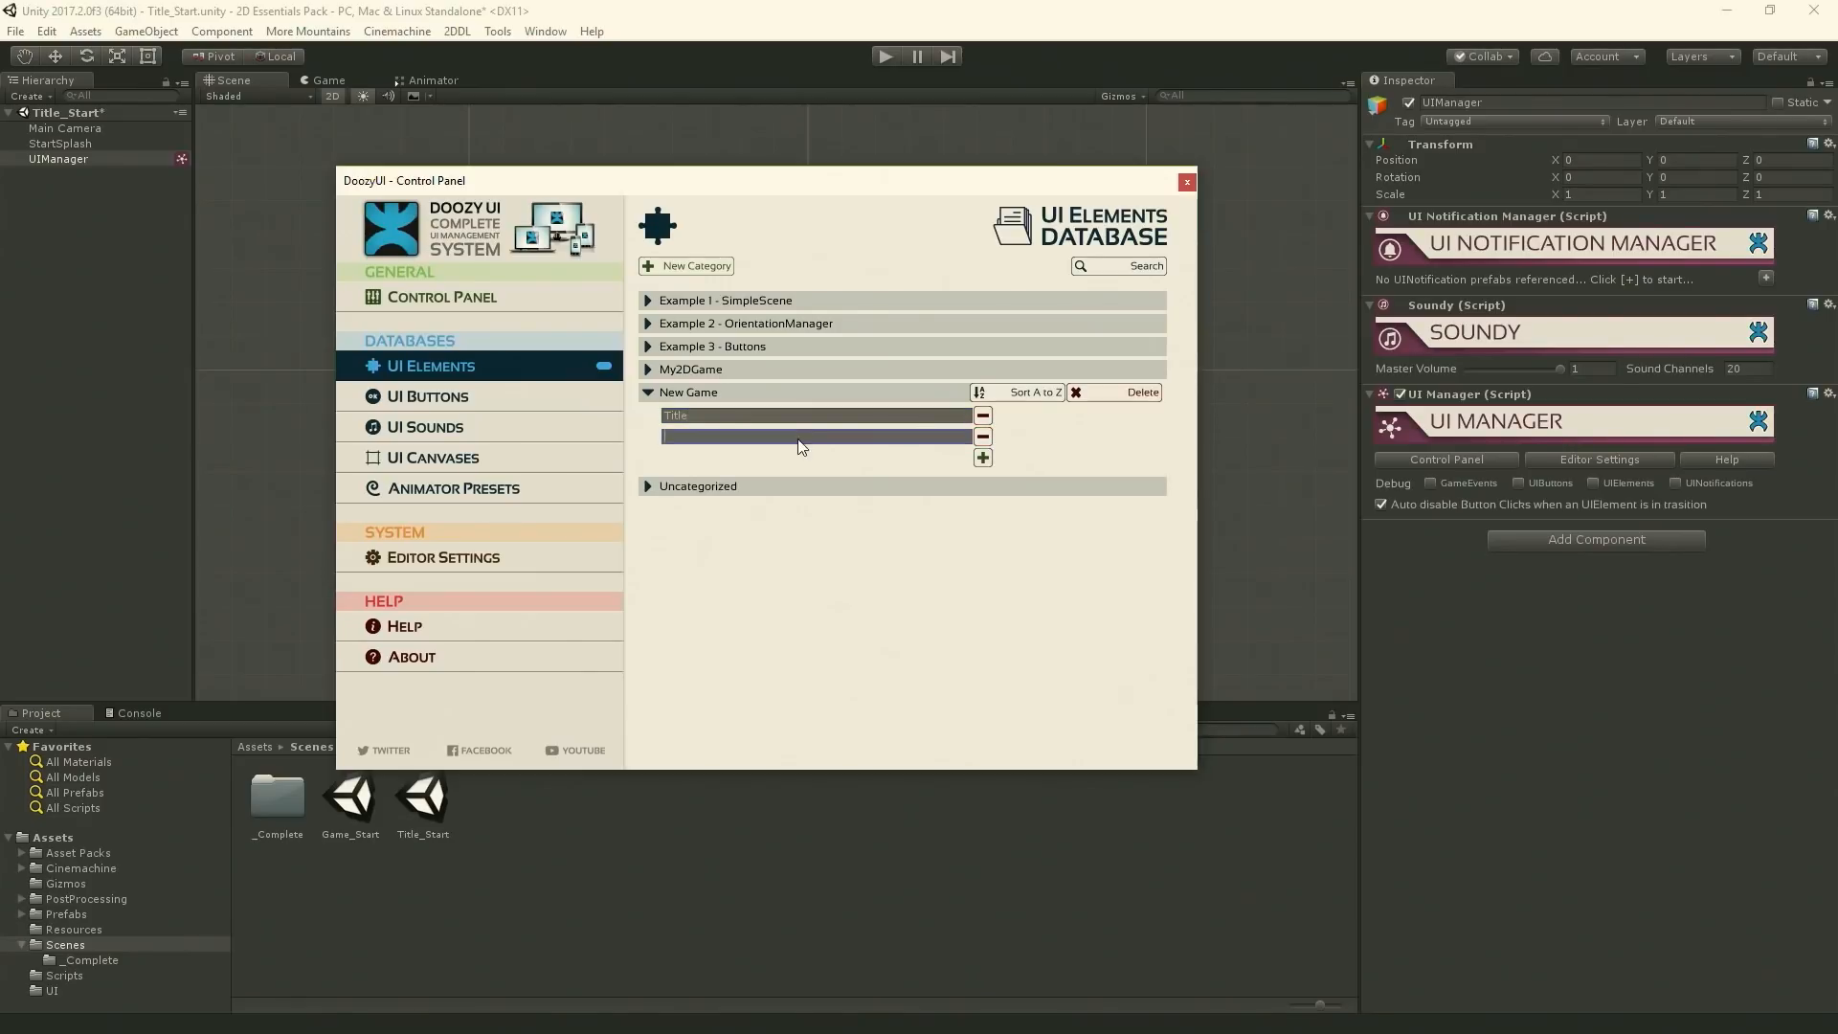
{"action": "type", "text": "Options"}
{"action": "left_click", "coordinate": [651, 391]}
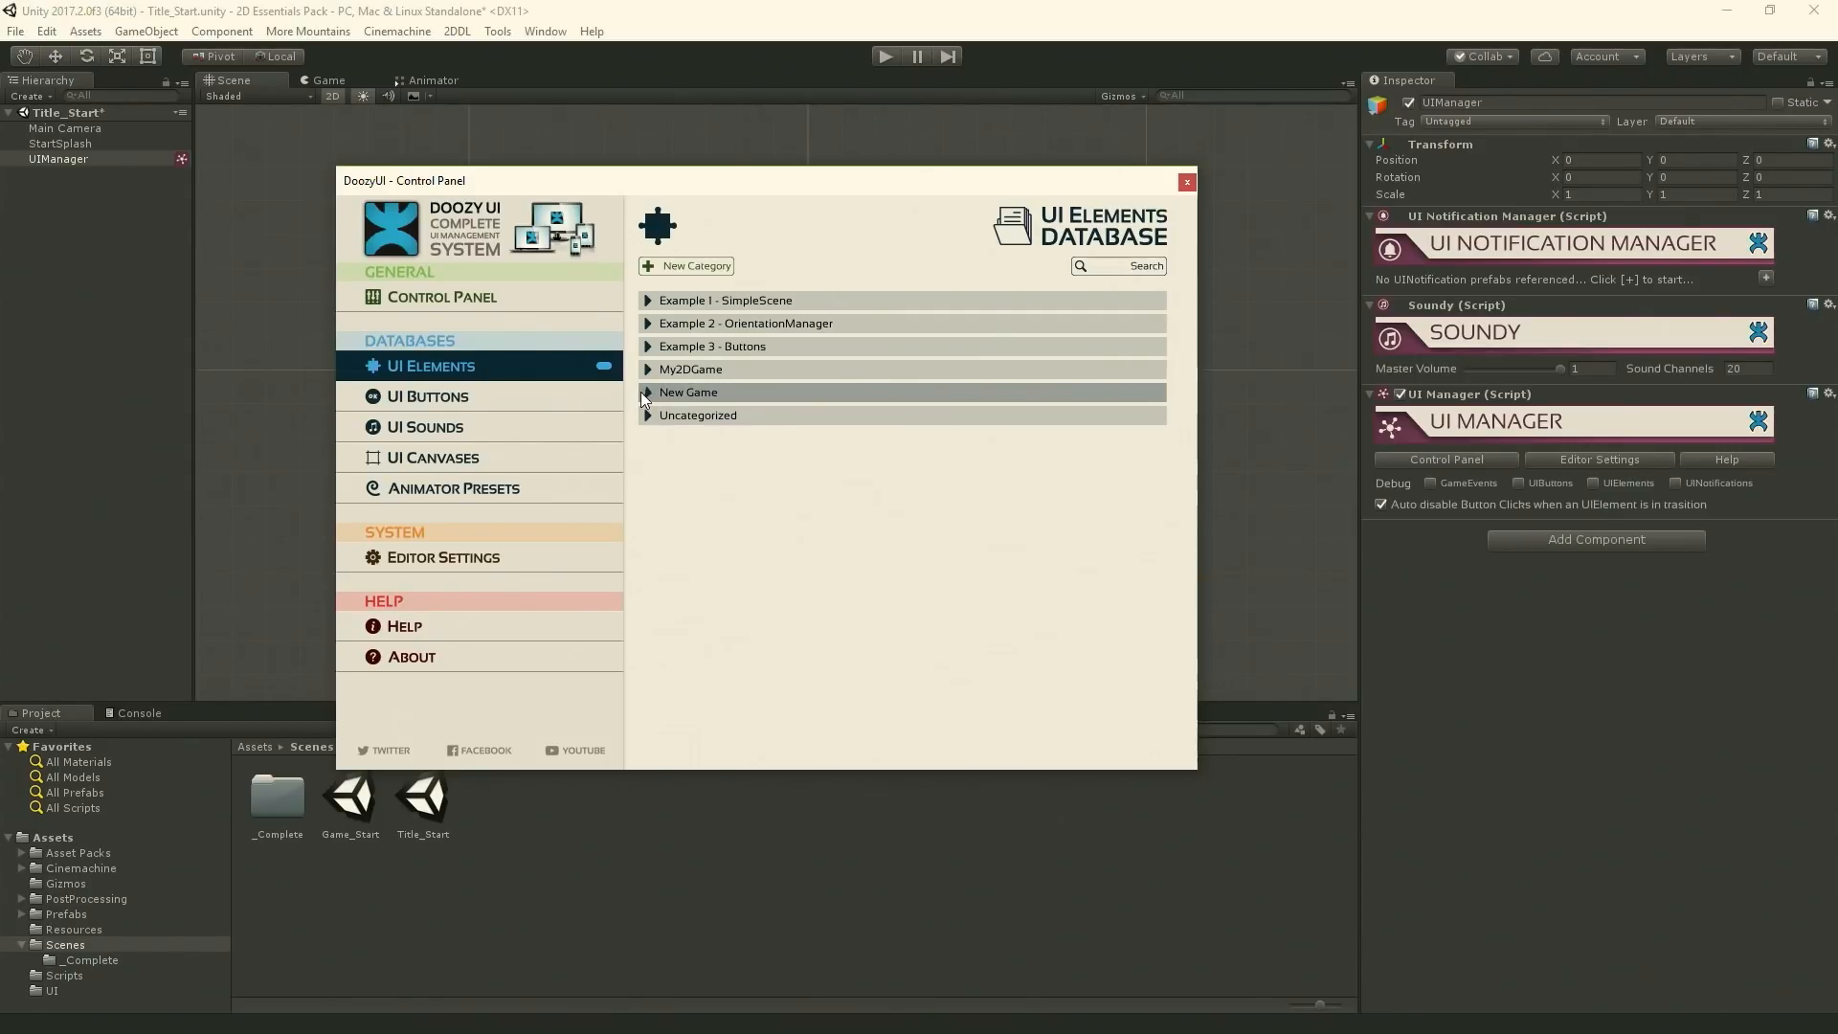
{"action": "left_click", "coordinate": [641, 392]}
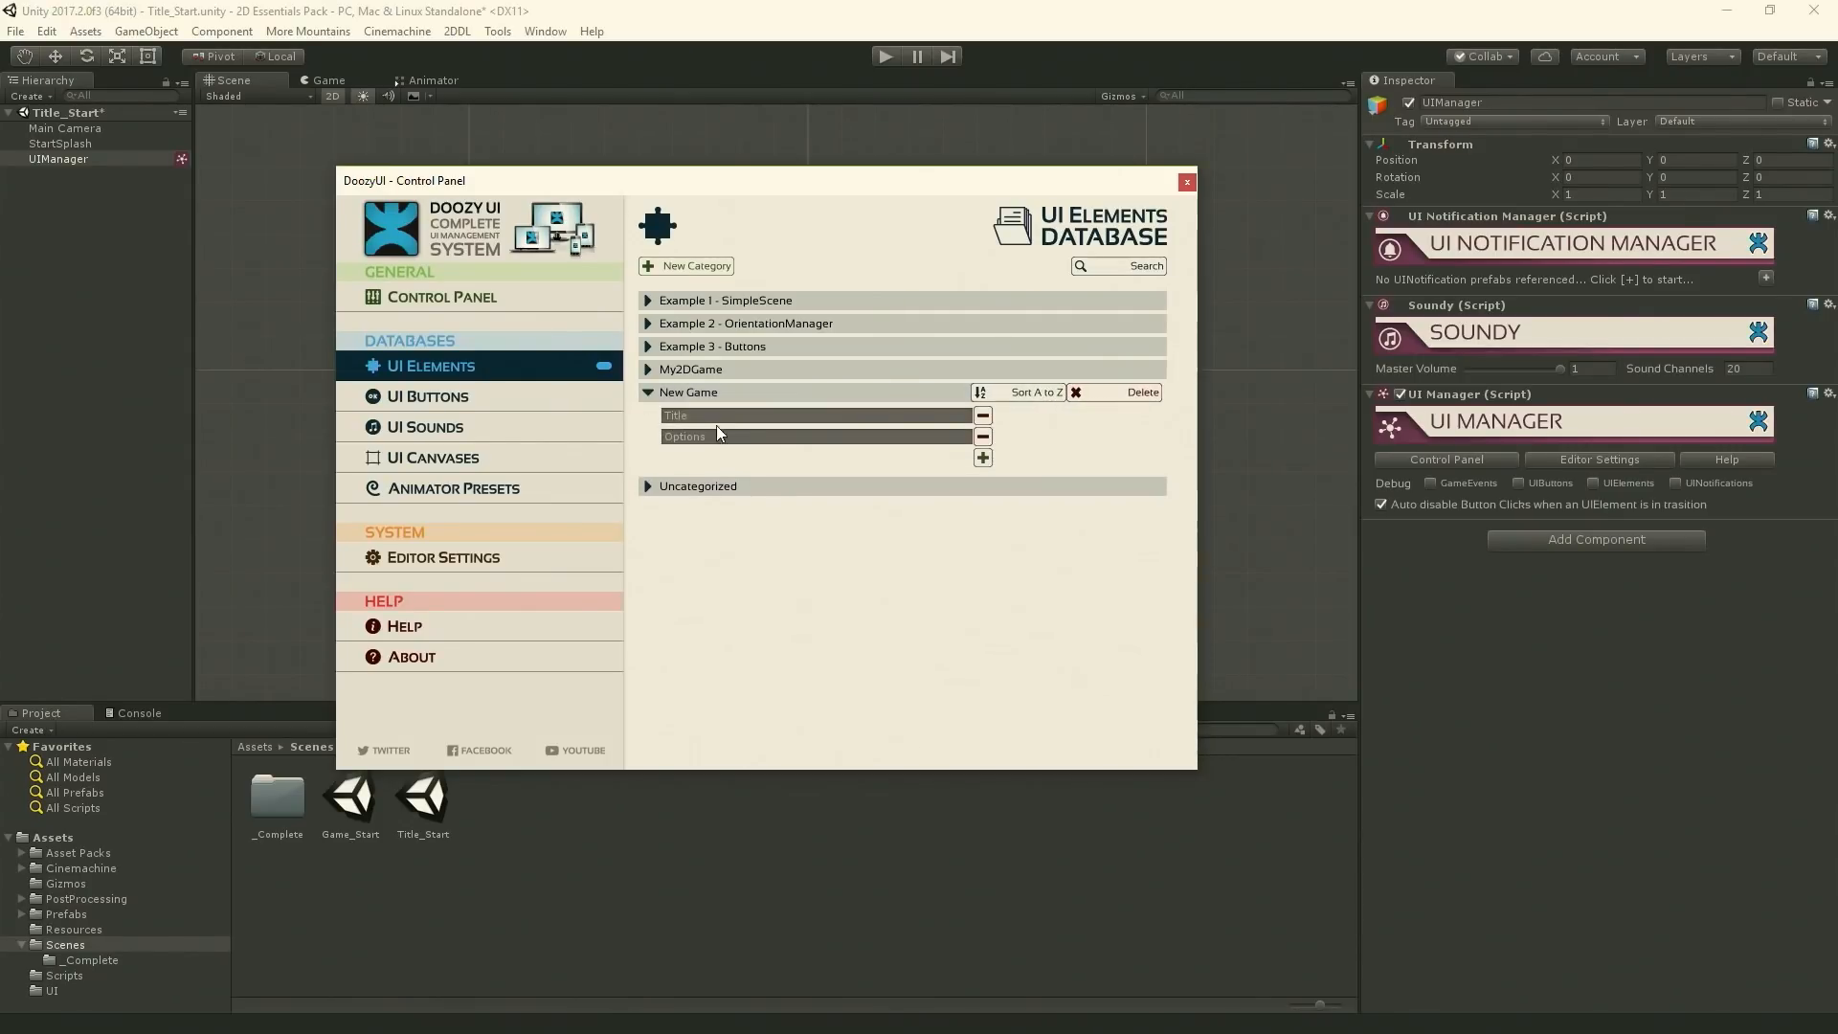
{"action": "left_click", "coordinate": [670, 392]}
- Create a category named New Game in the UI Buttons database
{"action": "left_click", "coordinate": [481, 398]}
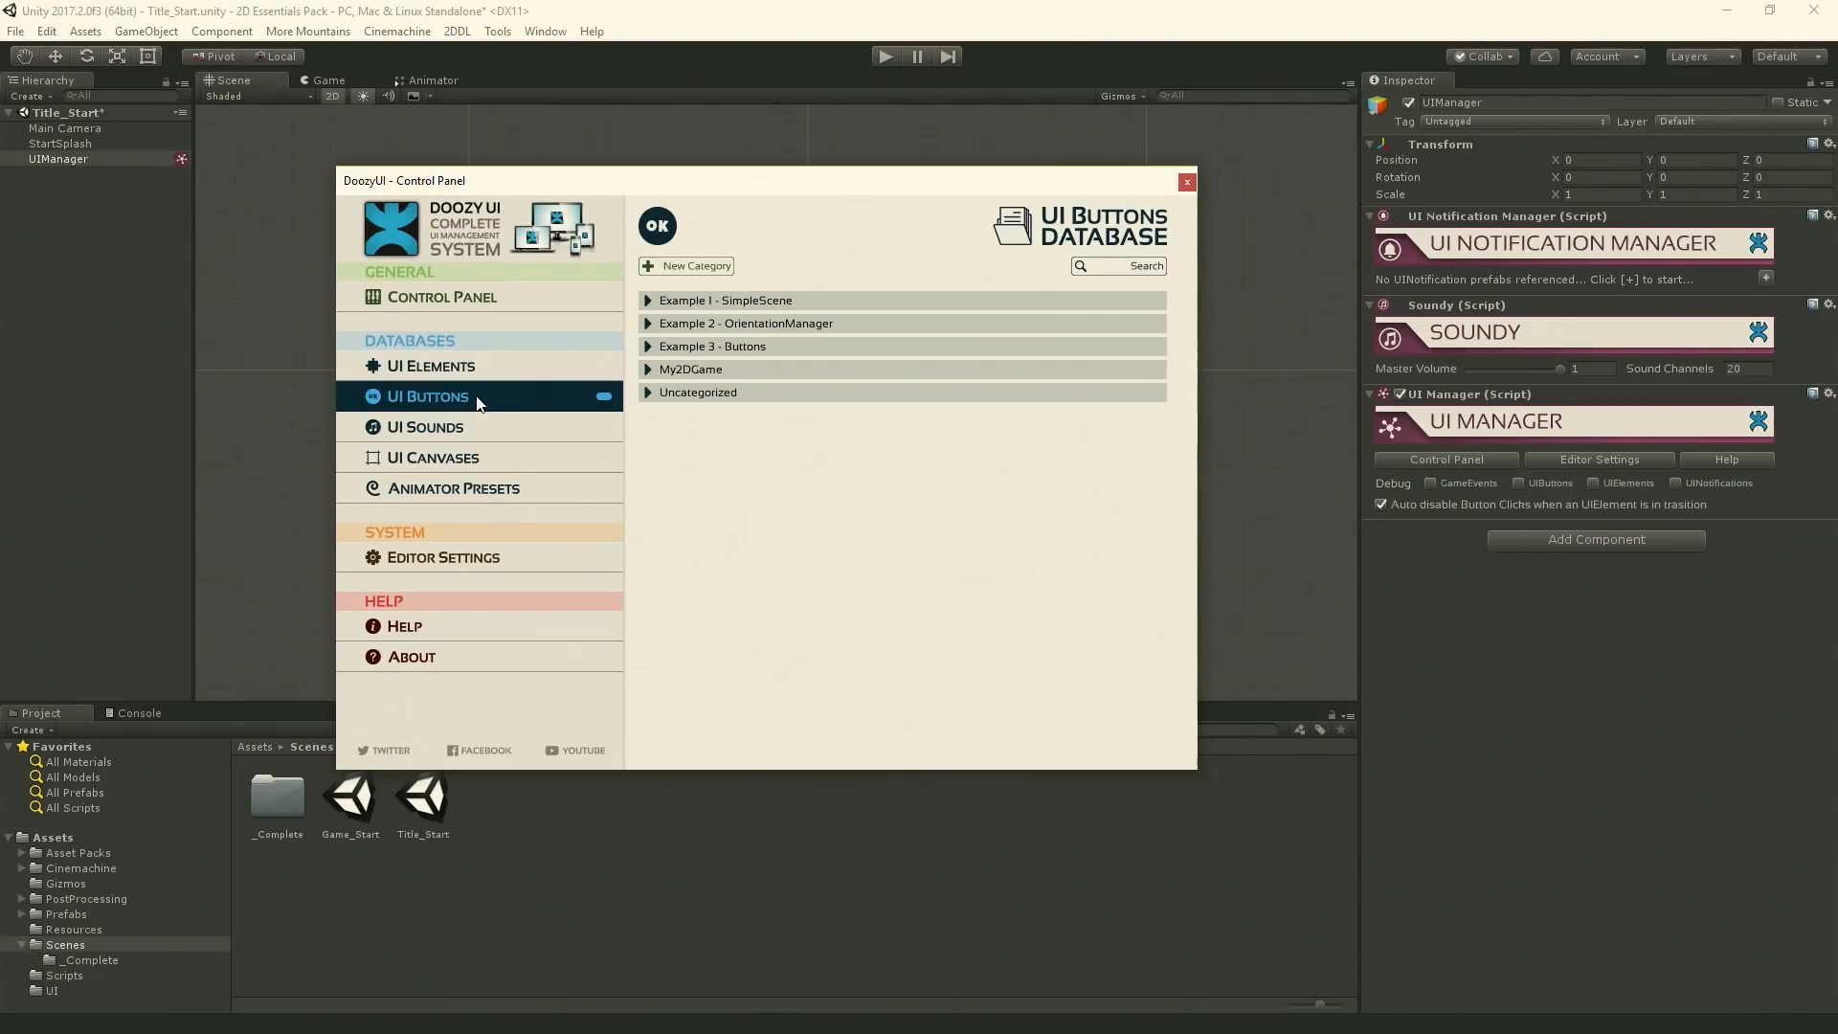
{"action": "left_click", "coordinate": [692, 267]}
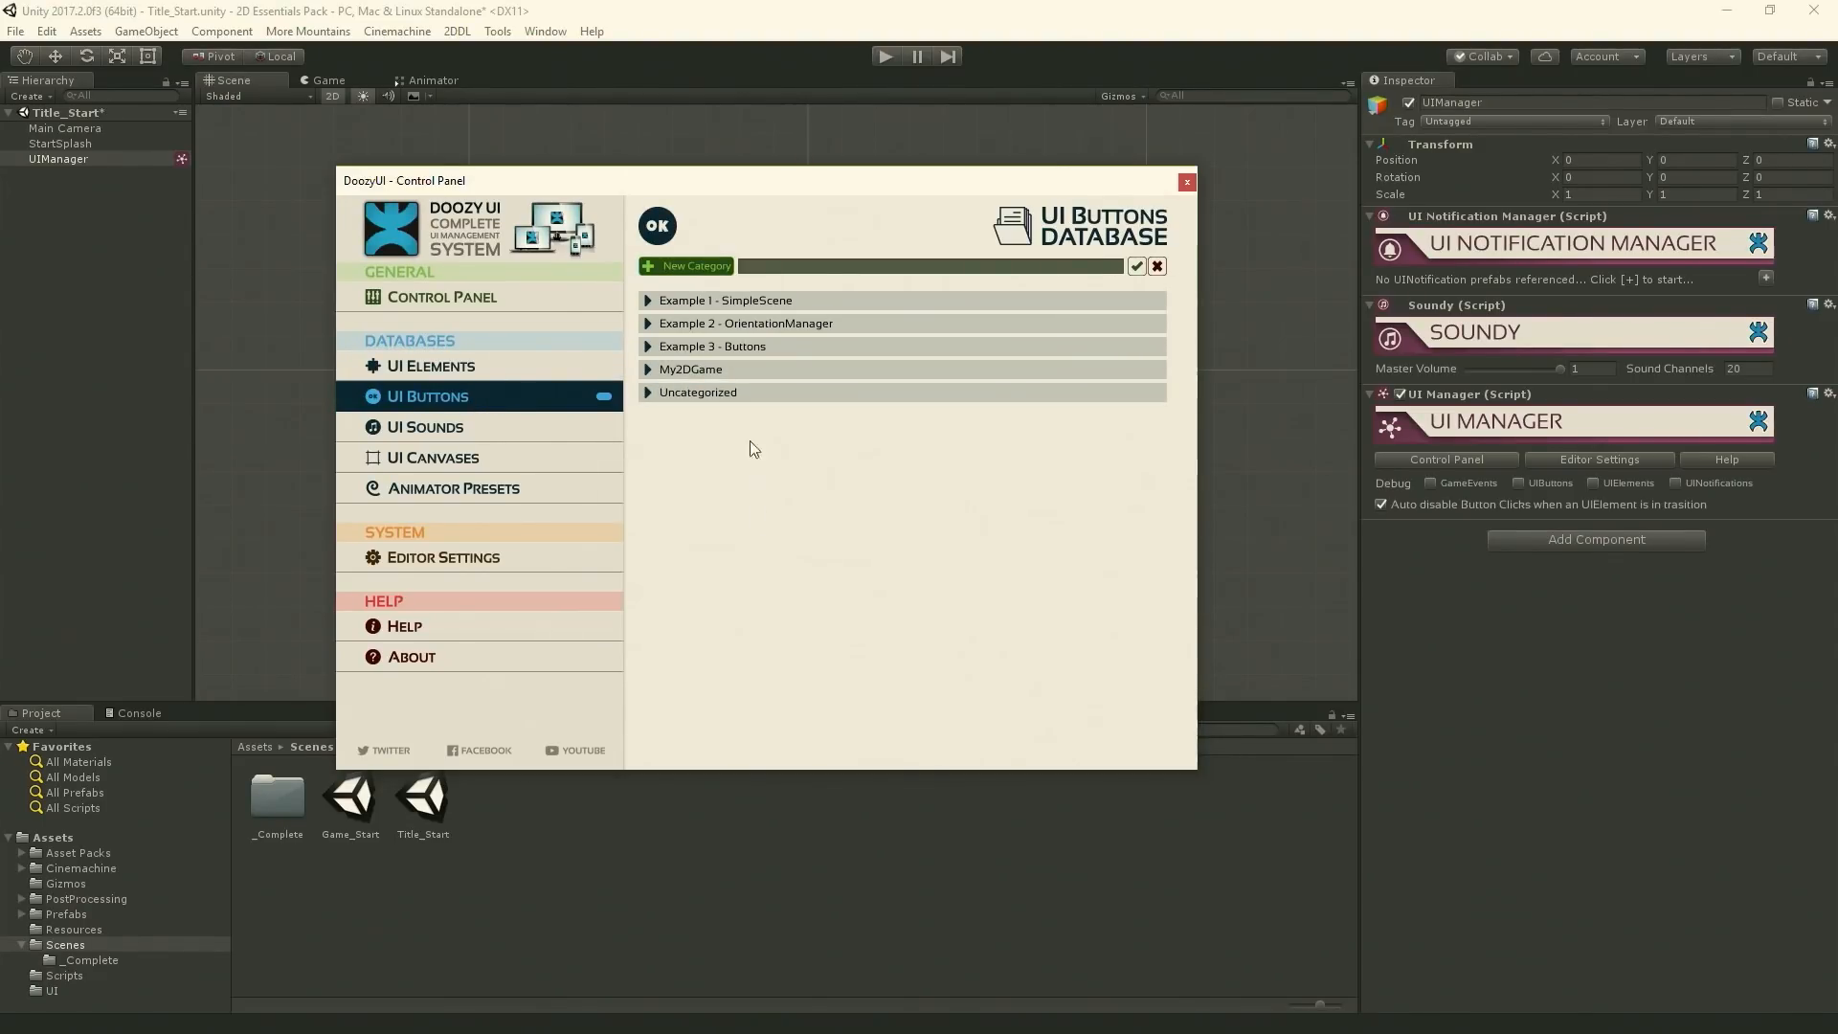
{"action": "left_click", "coordinate": [779, 268]}
{"action": "type", "text": "New Game"}
{"action": "key", "text": "Return"}
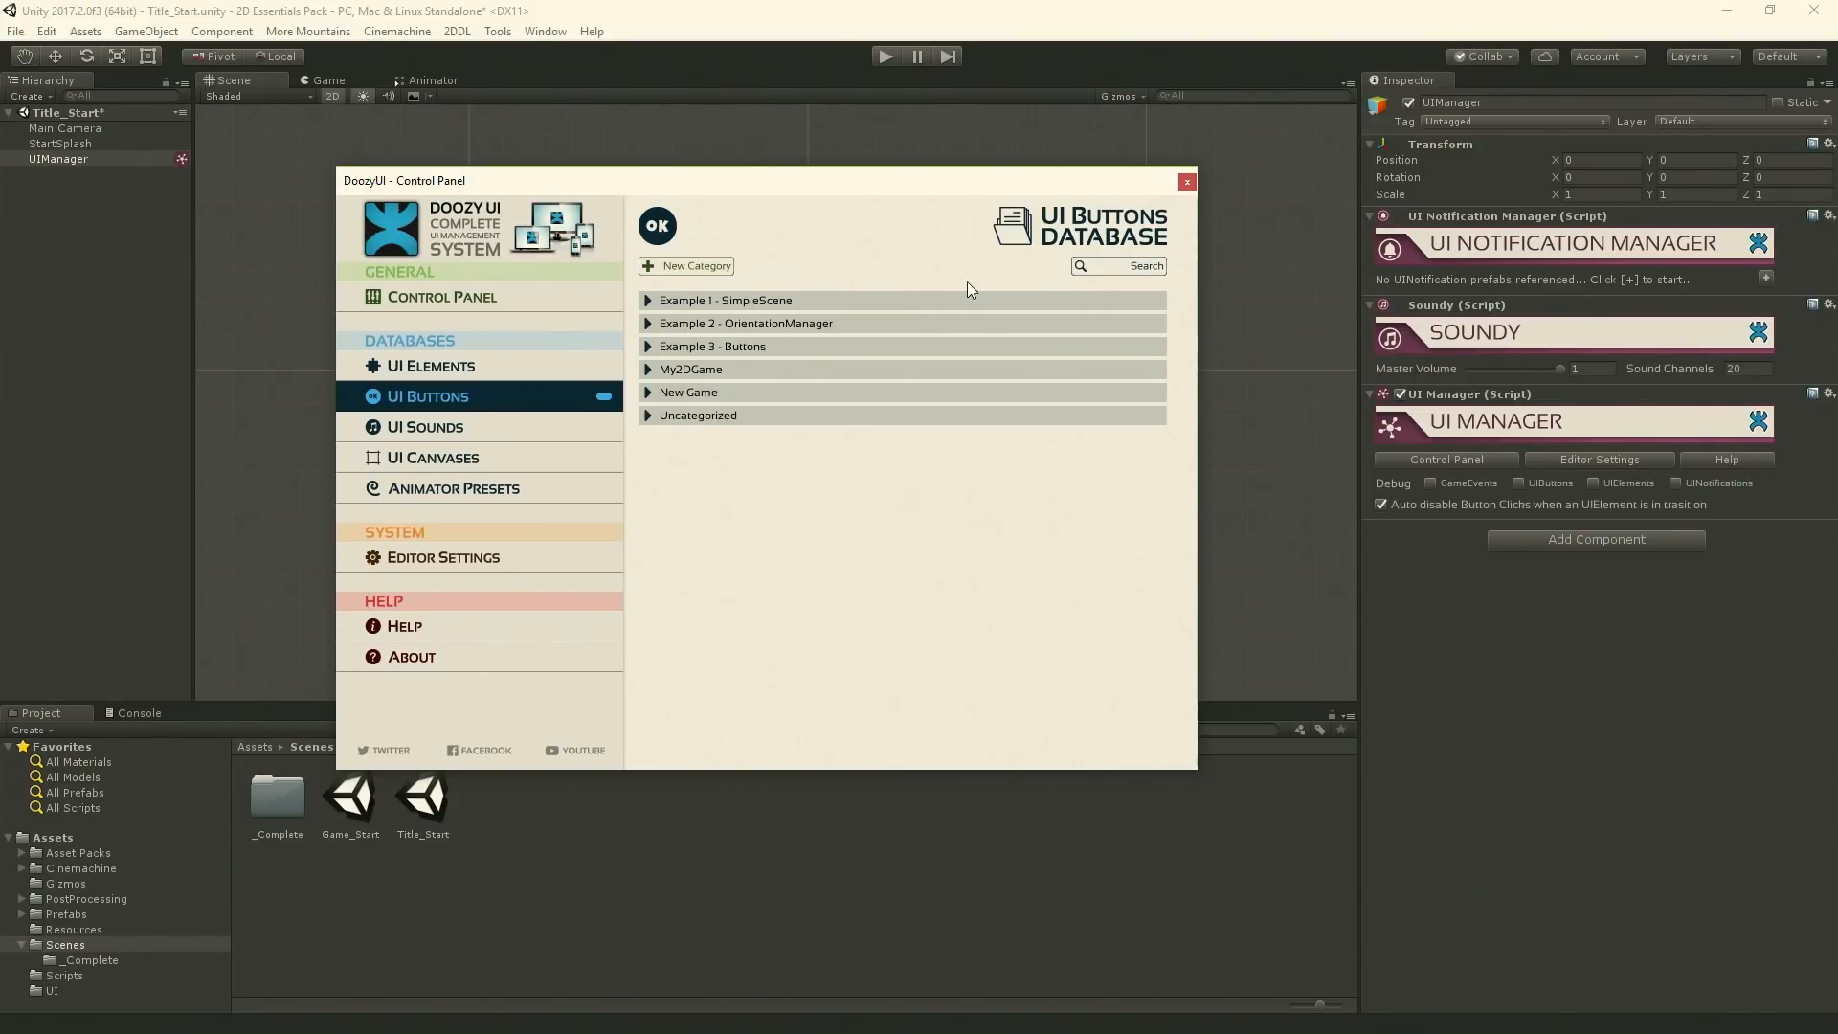
- Add the button names Play and Options to the New Game category of the UI Buttons database
{"action": "left_click", "coordinate": [648, 392]}
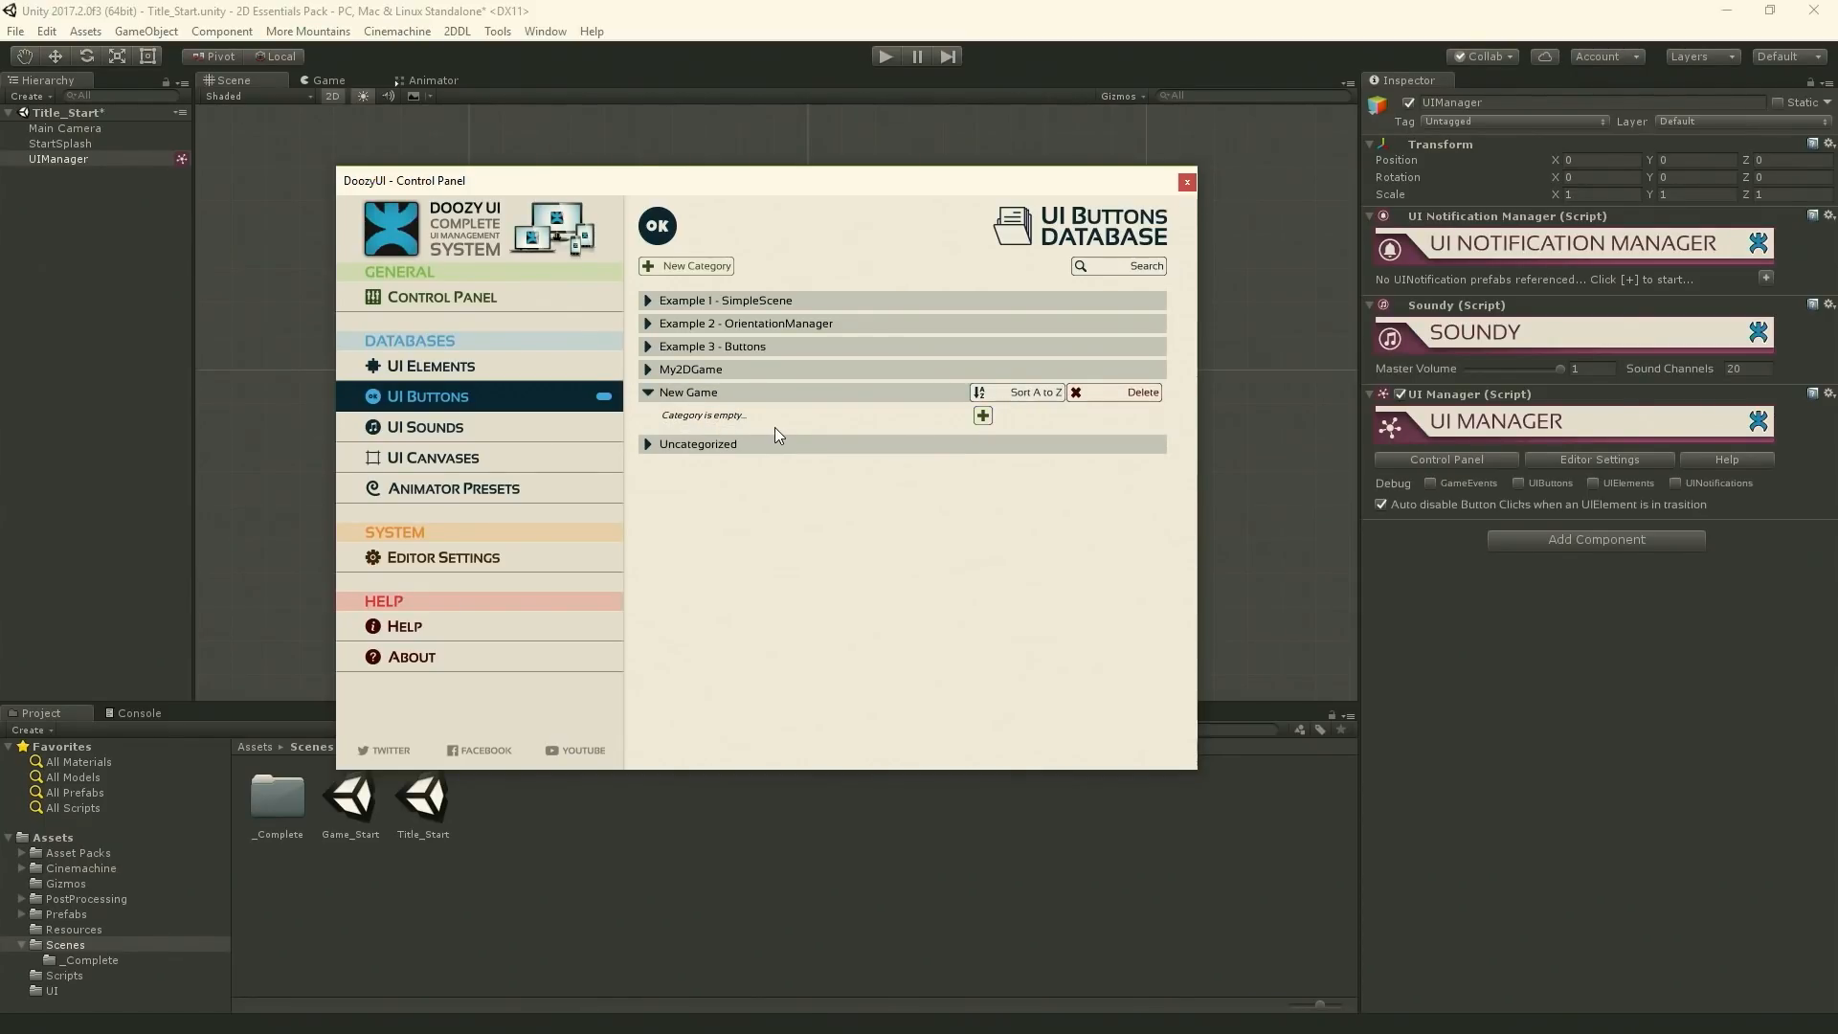
{"action": "left_click", "coordinate": [983, 416]}
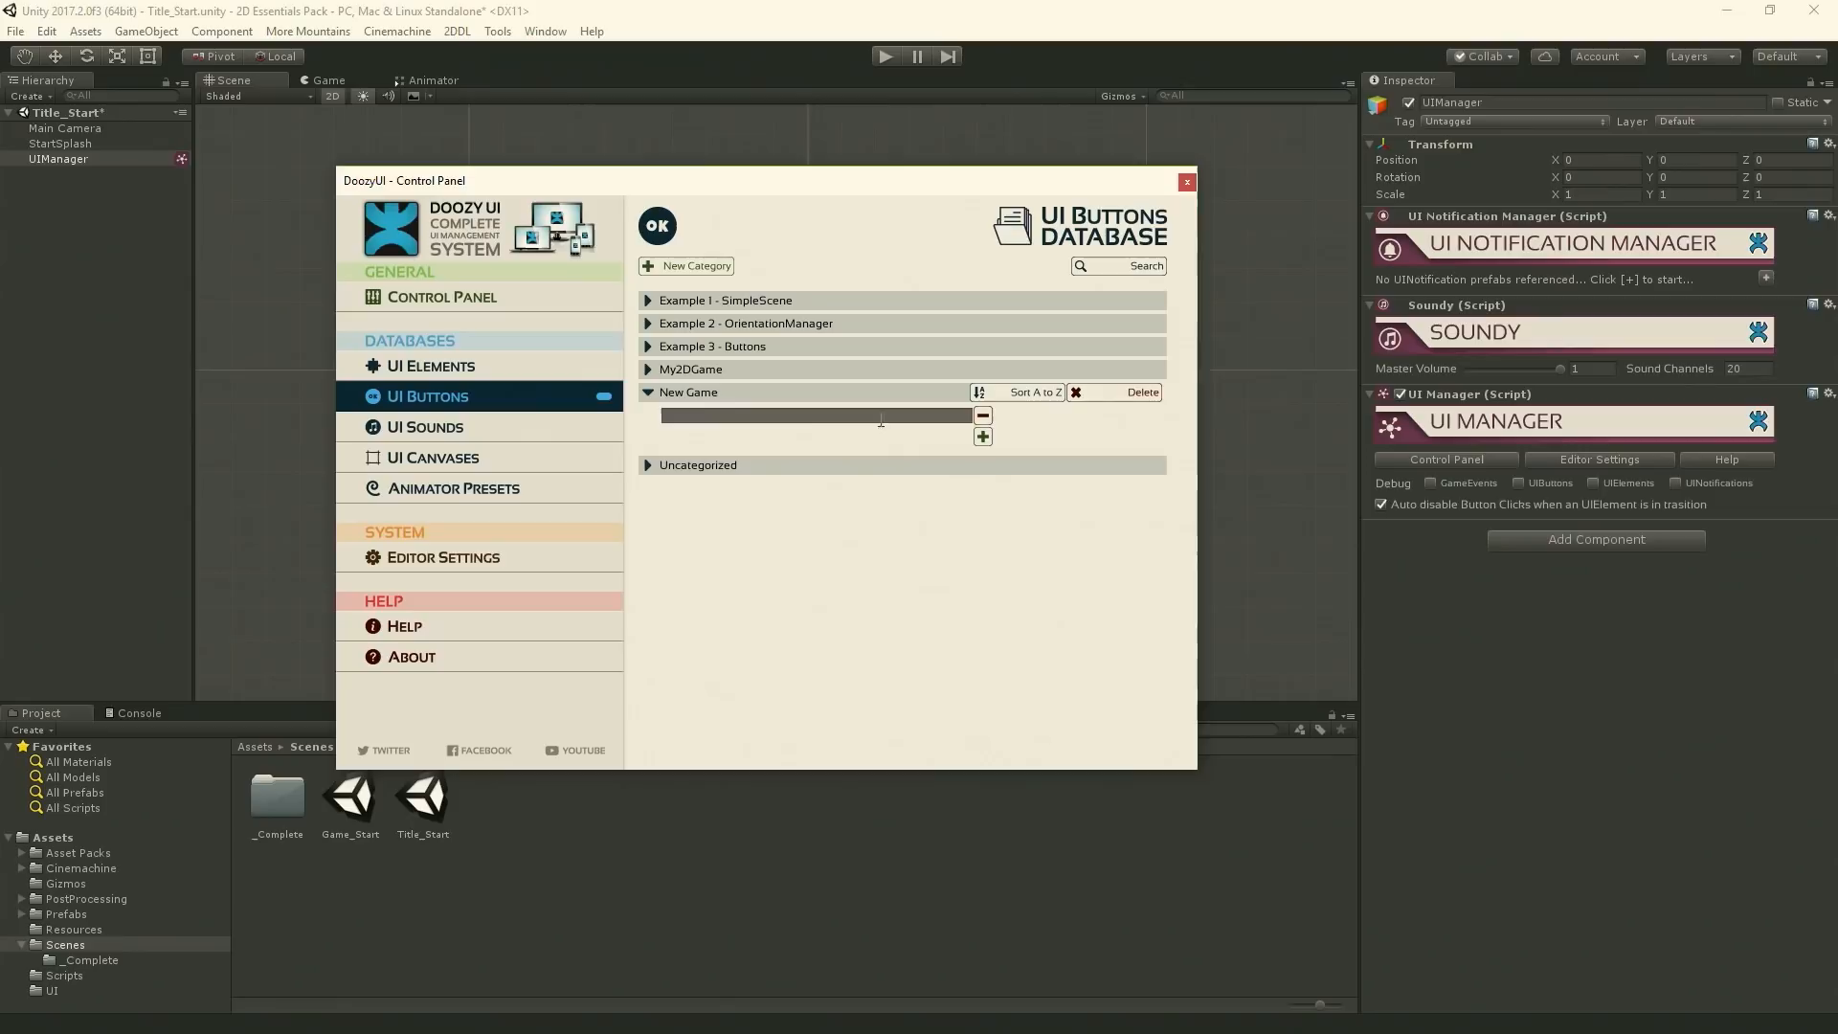
{"action": "left_click", "coordinate": [809, 417]}
{"action": "type", "text": "Playt"}
{"action": "key", "text": "BackSpace"}
{"action": "left_click", "coordinate": [983, 436]}
{"action": "left_click", "coordinate": [815, 435]}
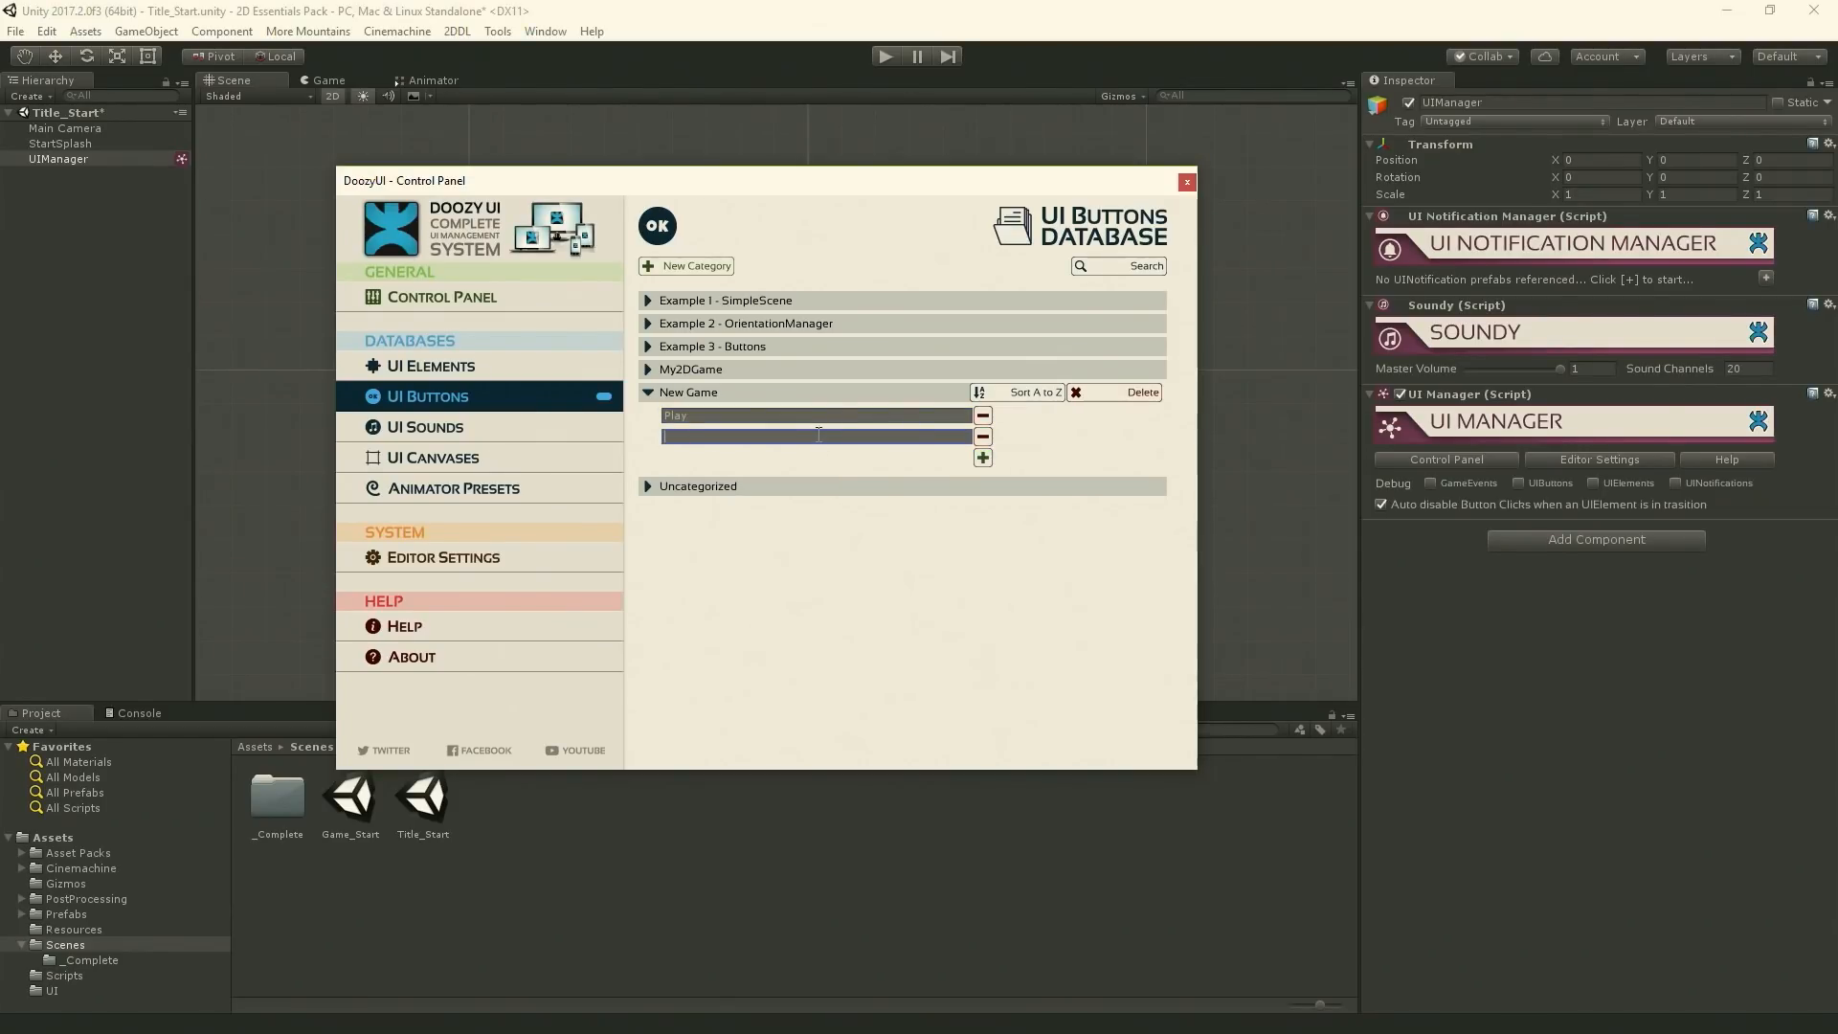
{"action": "type", "text": "Options"}
- Add the button names Back and ApplicationQuit to the New Game category of the UI Buttons database
{"action": "left_click", "coordinate": [983, 457]}
{"action": "left_click", "coordinate": [793, 458]}
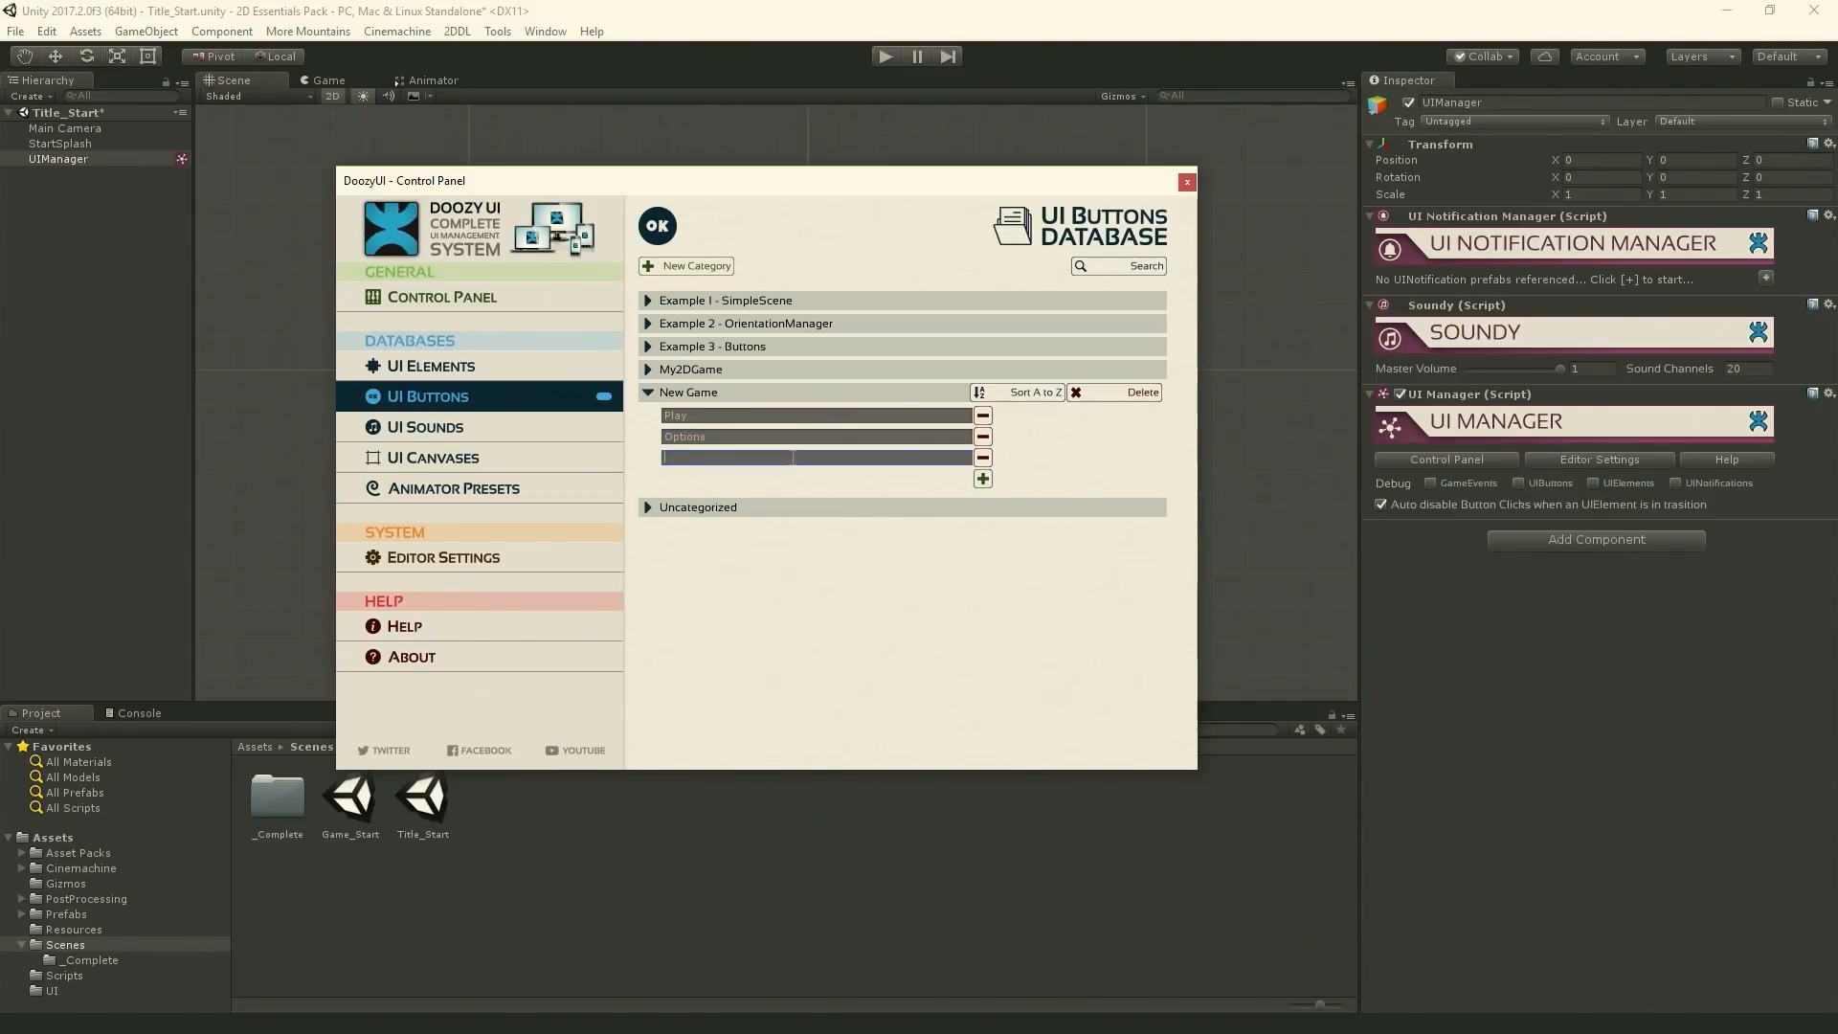
{"action": "type", "text": "Back"}
{"action": "left_click", "coordinate": [983, 479]}
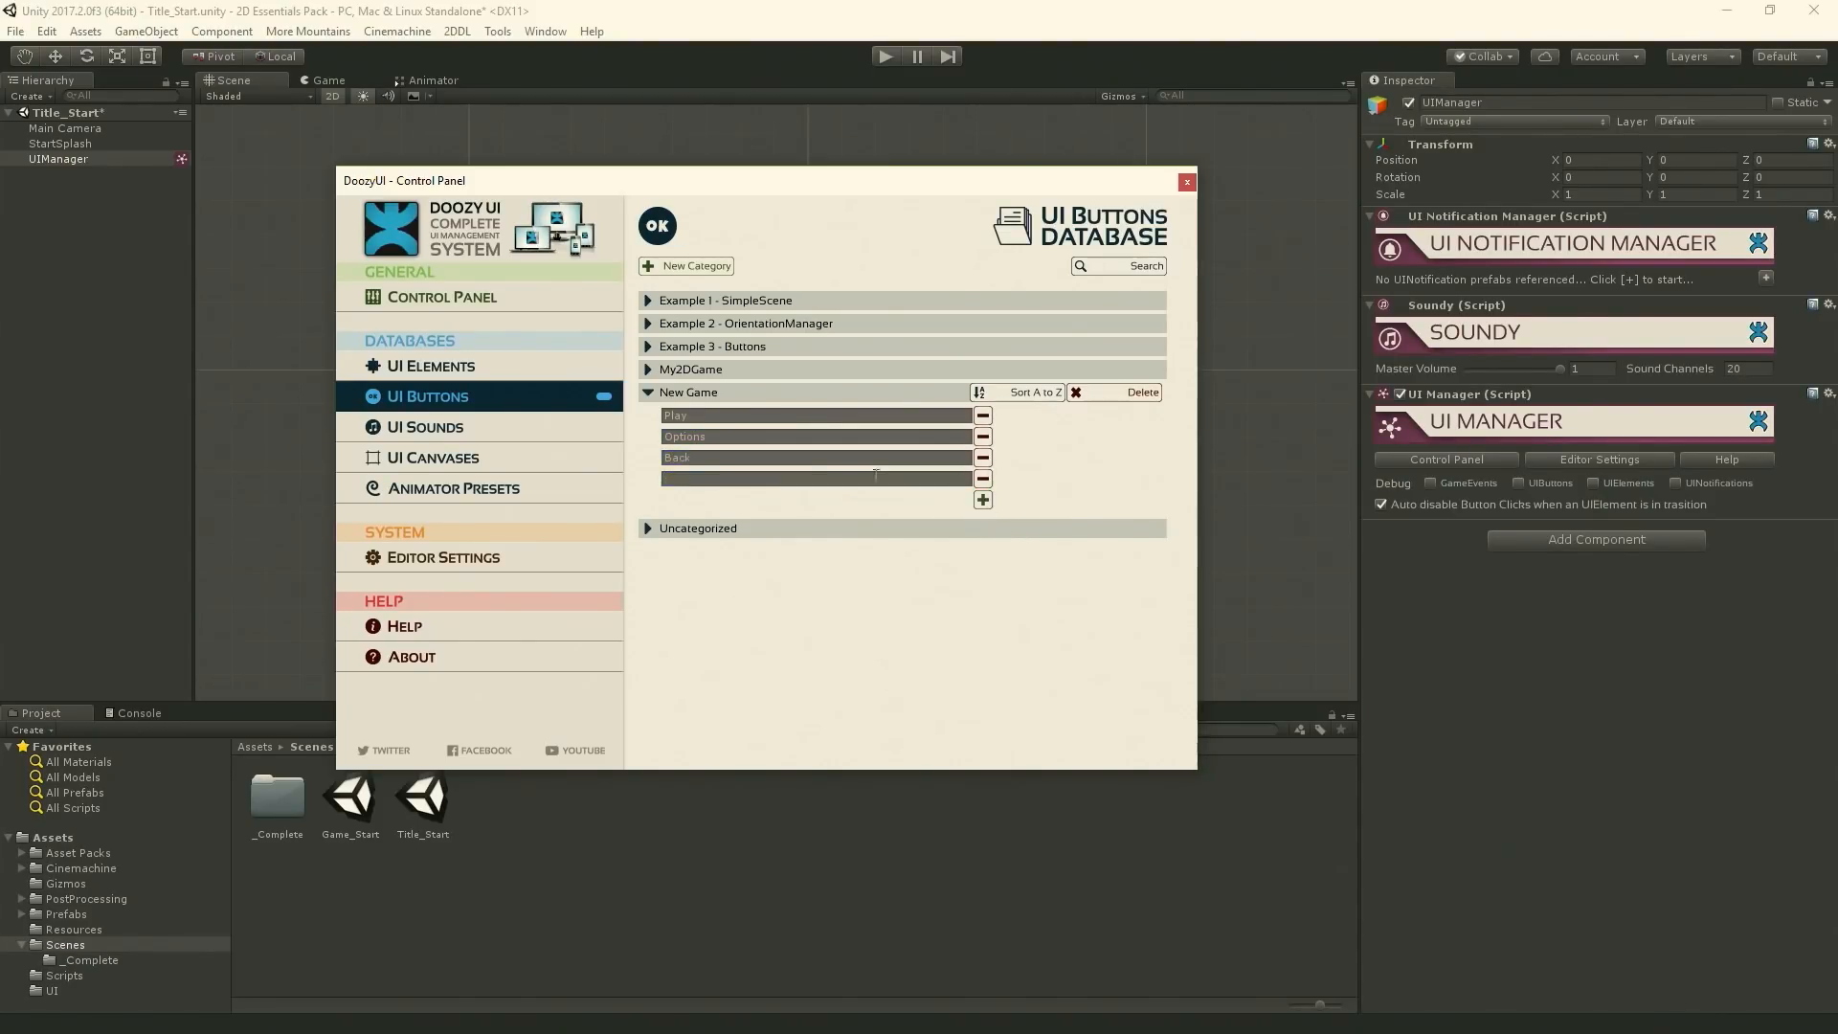
{"action": "left_click", "coordinate": [840, 477]}
{"action": "type", "text": "ApplicationQuit"}
- Check the New Game entries in the UI Elements database and return to the UI Buttons database
{"action": "left_click", "coordinate": [459, 366]}
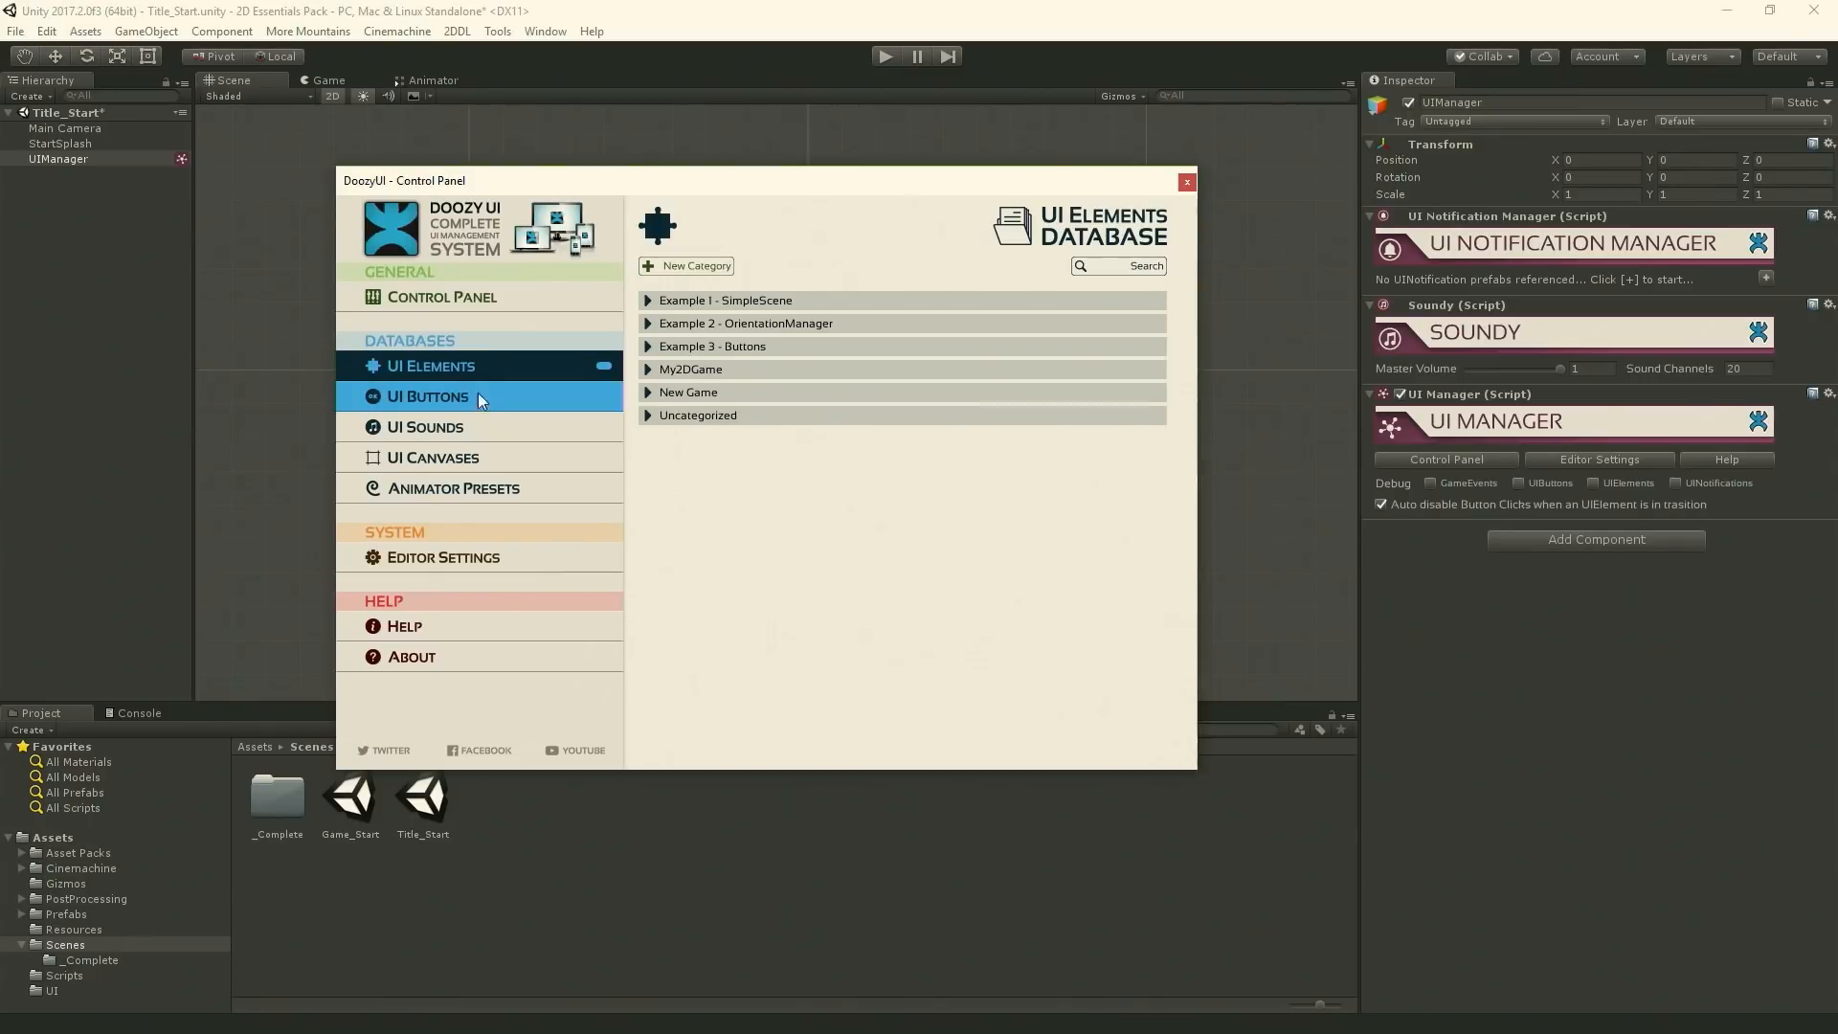
{"action": "left_click", "coordinate": [697, 392]}
{"action": "left_click", "coordinate": [484, 394]}
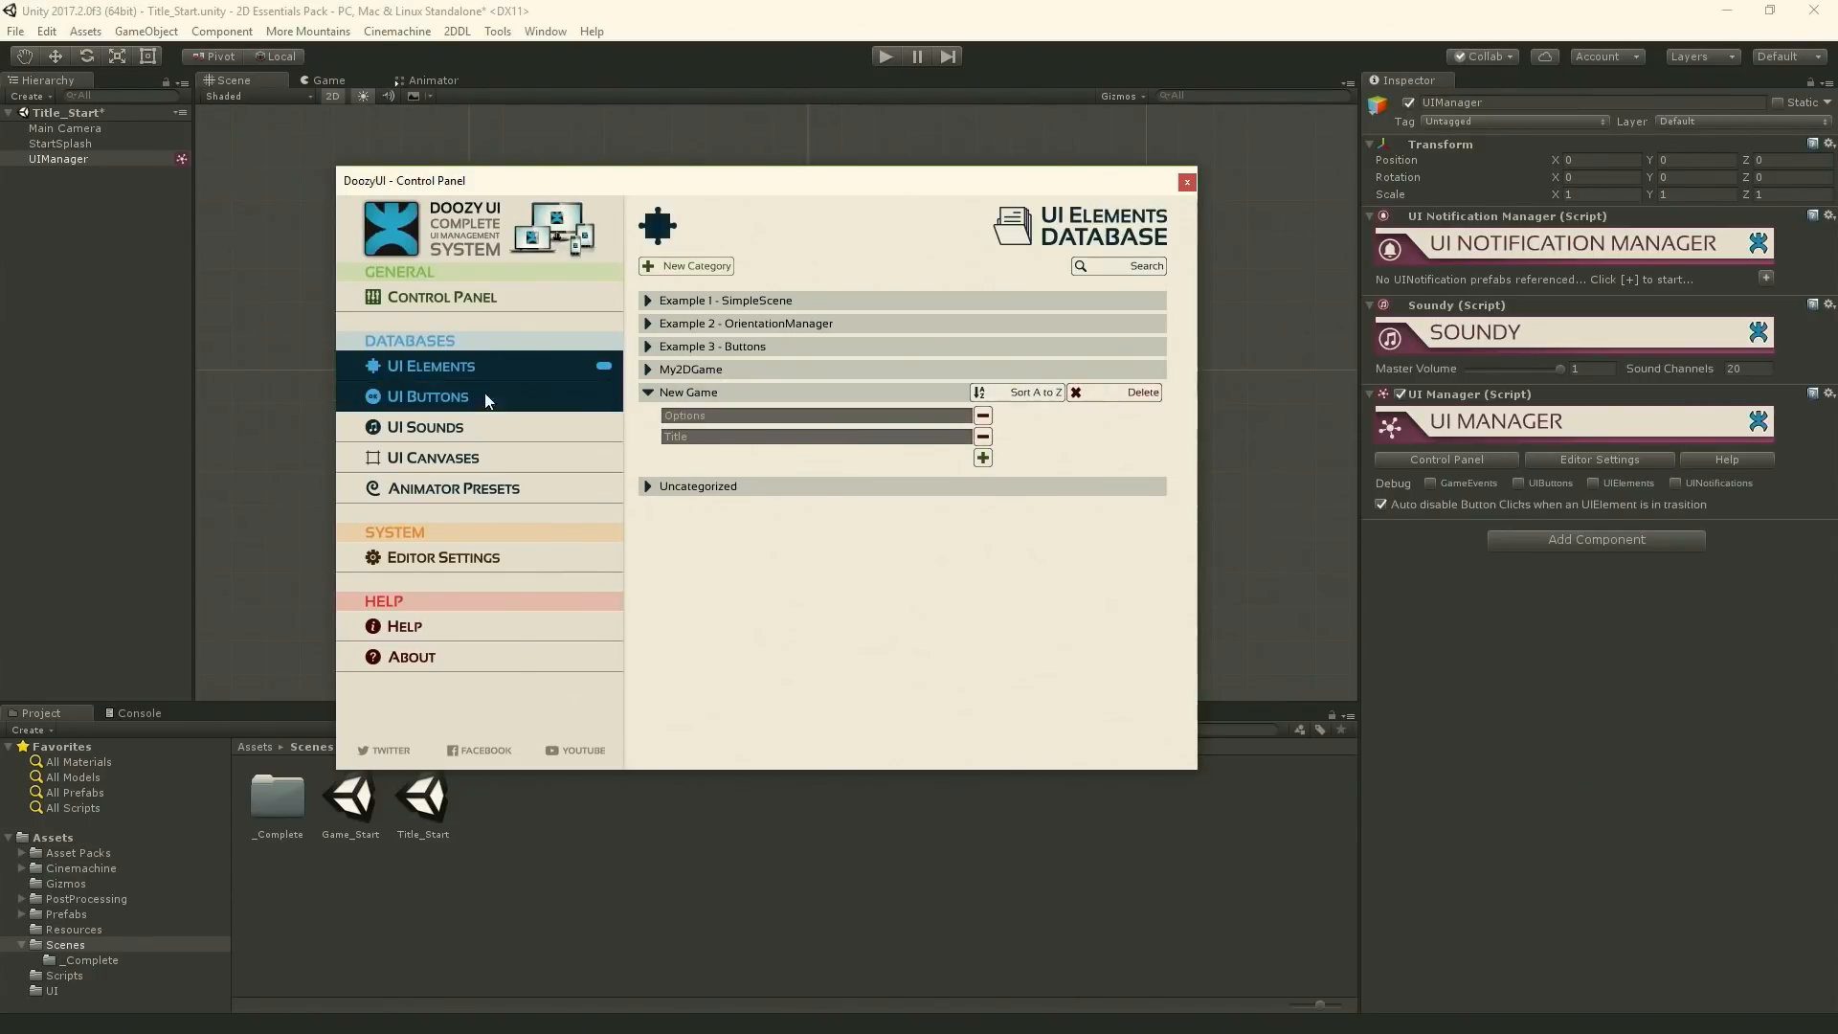
- Review the New Game button names, the UI Sounds database and the UI Canvases database
{"action": "left_click", "coordinate": [645, 392]}
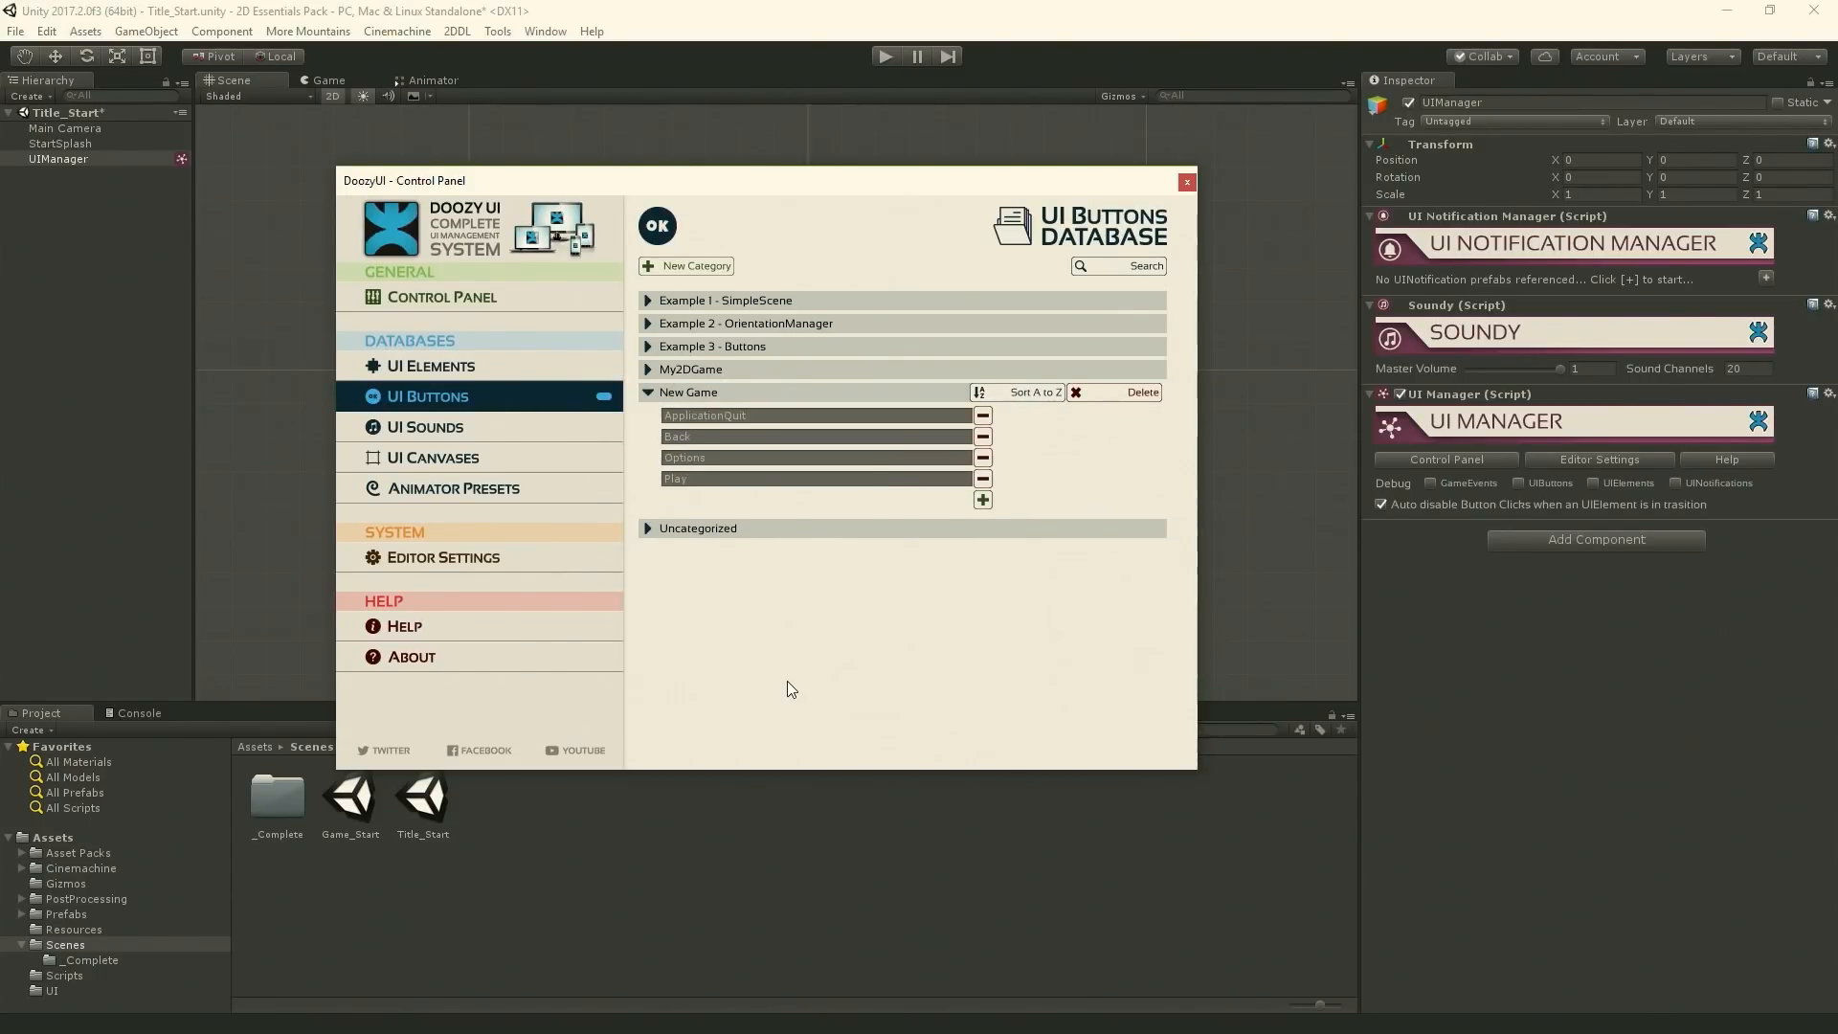
{"action": "left_click", "coordinate": [440, 429]}
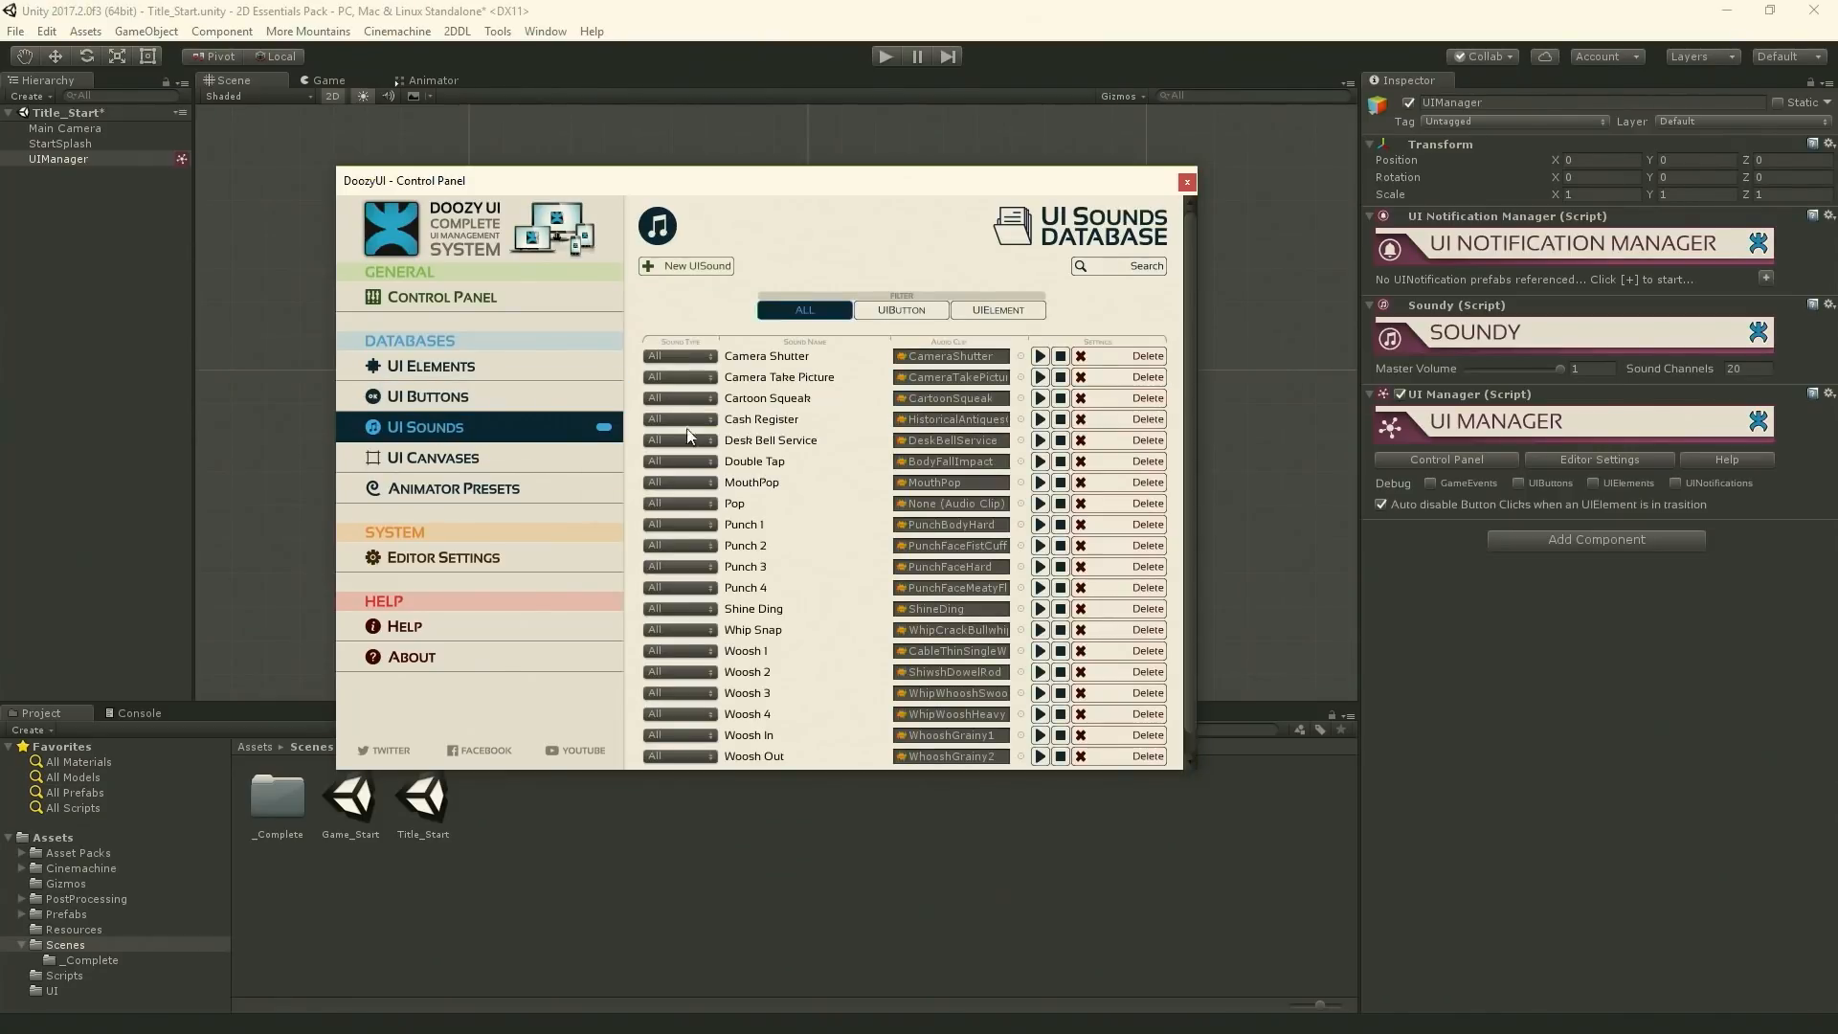
{"action": "scroll", "coordinate": [687, 428], "scroll_direction": "down", "scroll_amount": 1}
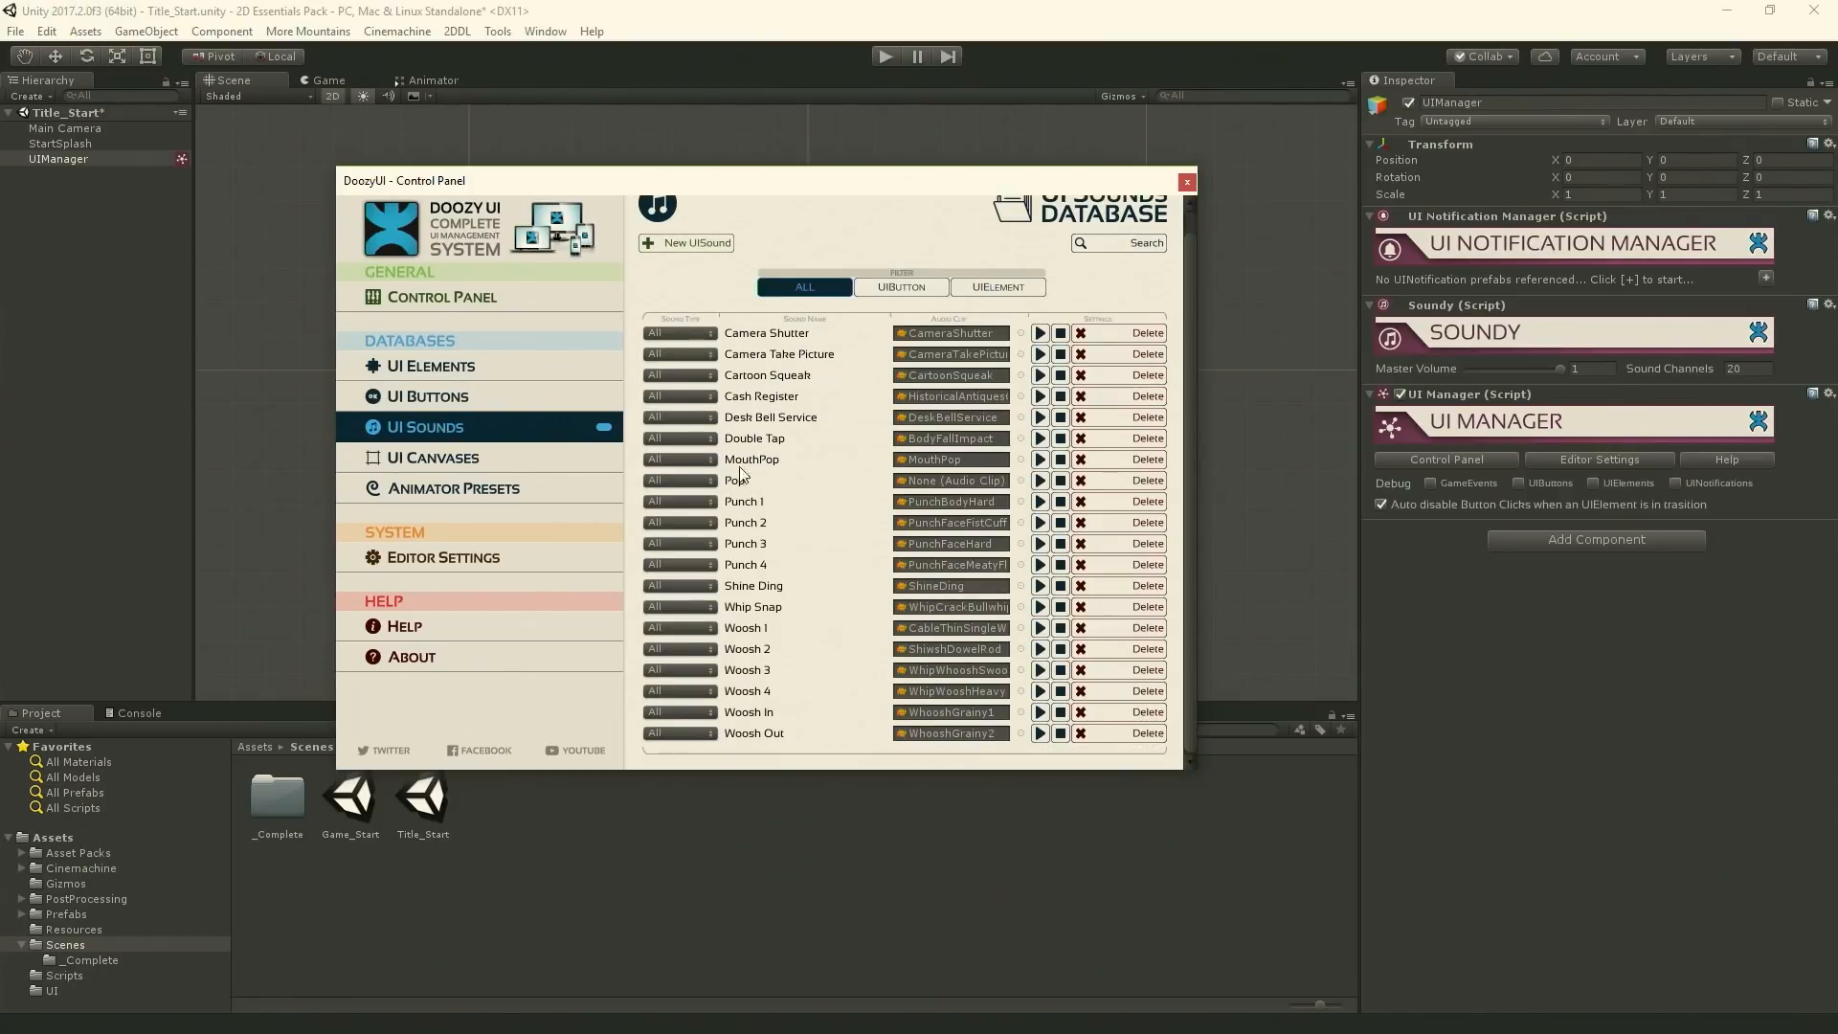
{"action": "left_click", "coordinate": [593, 457]}
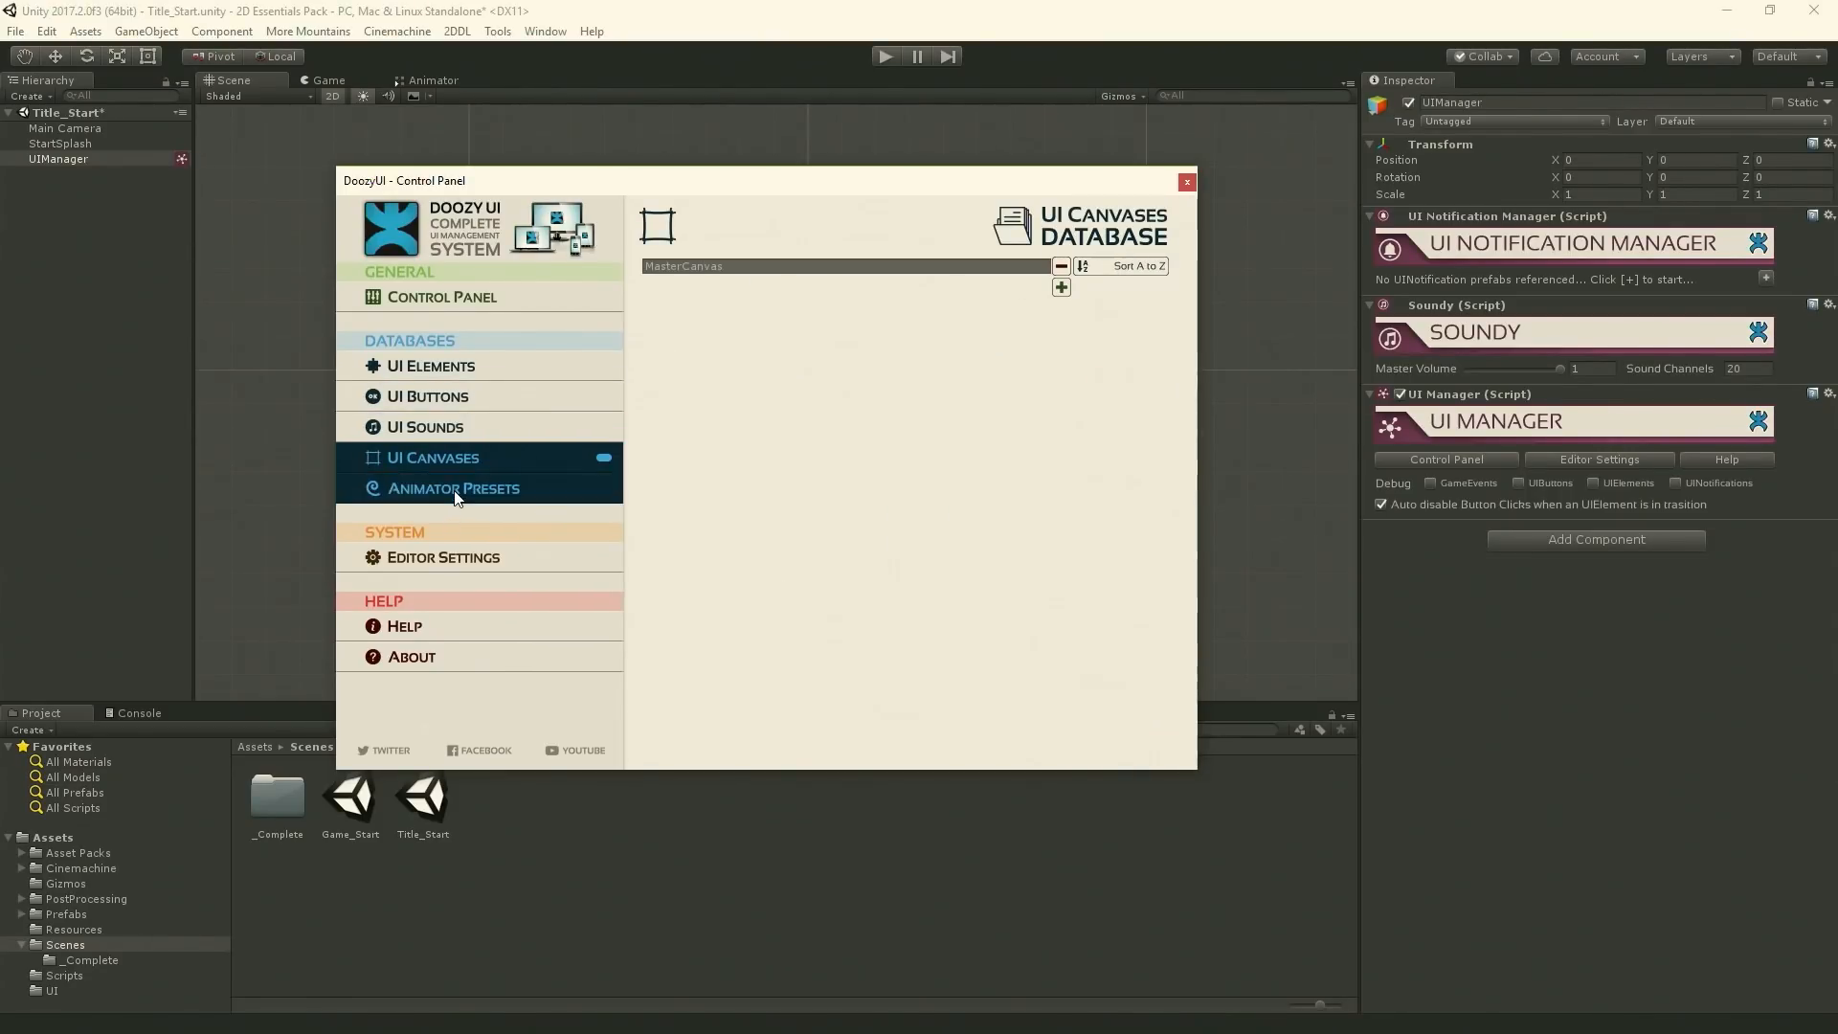
- Browse the Drop and Slide categories of the In Animations presets and close the DoozyUI Control Panel
{"action": "left_click", "coordinate": [454, 490]}
{"action": "left_click", "coordinate": [641, 381]}
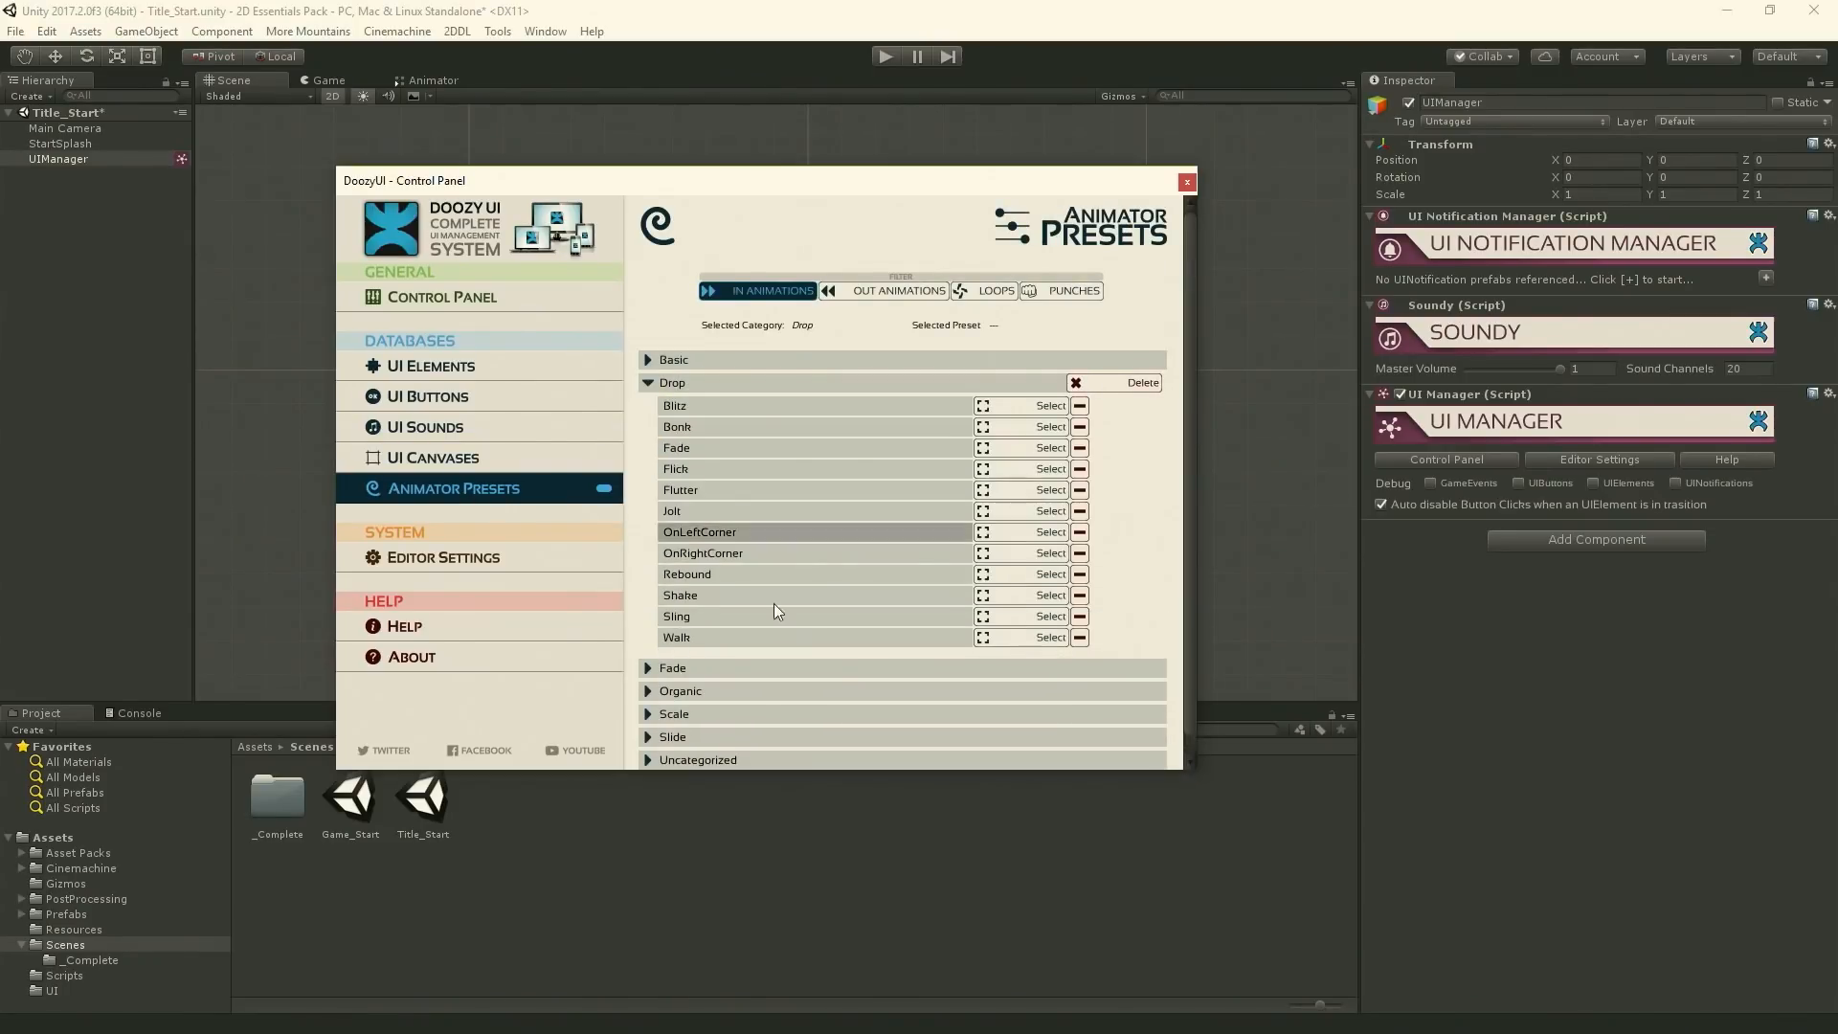
{"action": "left_click", "coordinate": [642, 382]}
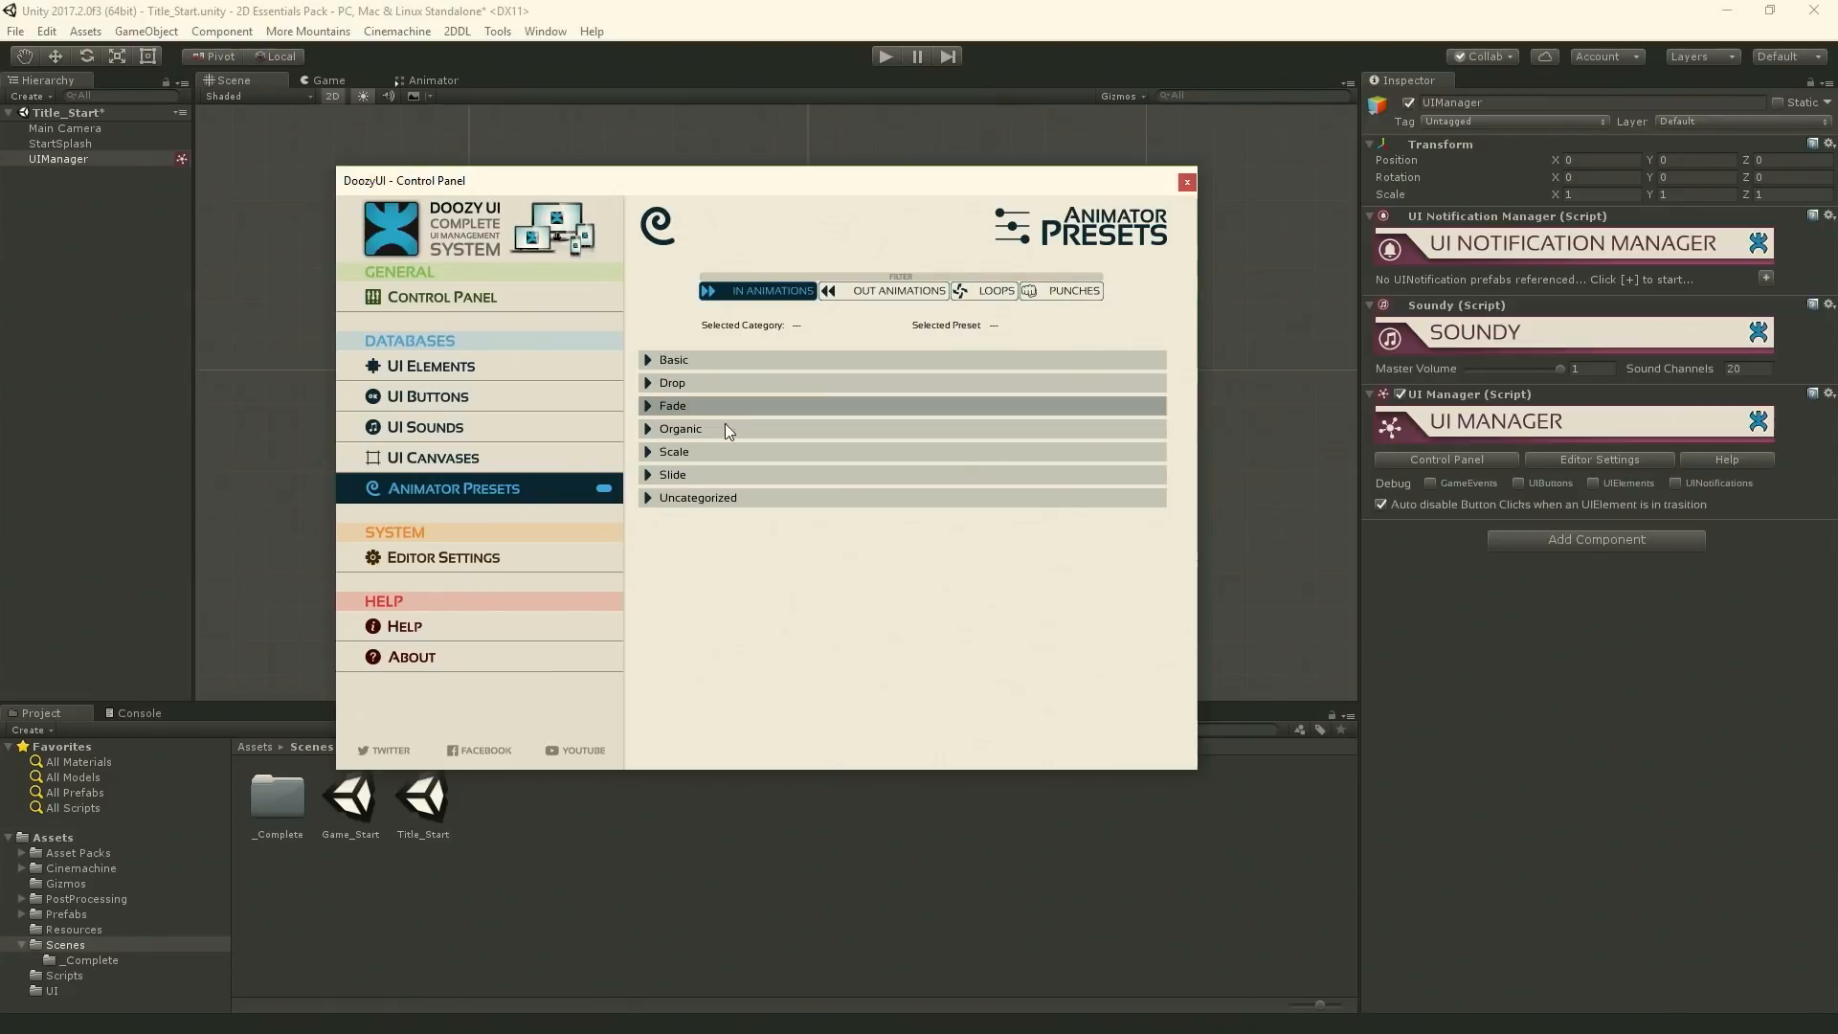
{"action": "left_click", "coordinate": [642, 475]}
{"action": "scroll", "coordinate": [747, 674], "scroll_direction": "down", "scroll_amount": 3}
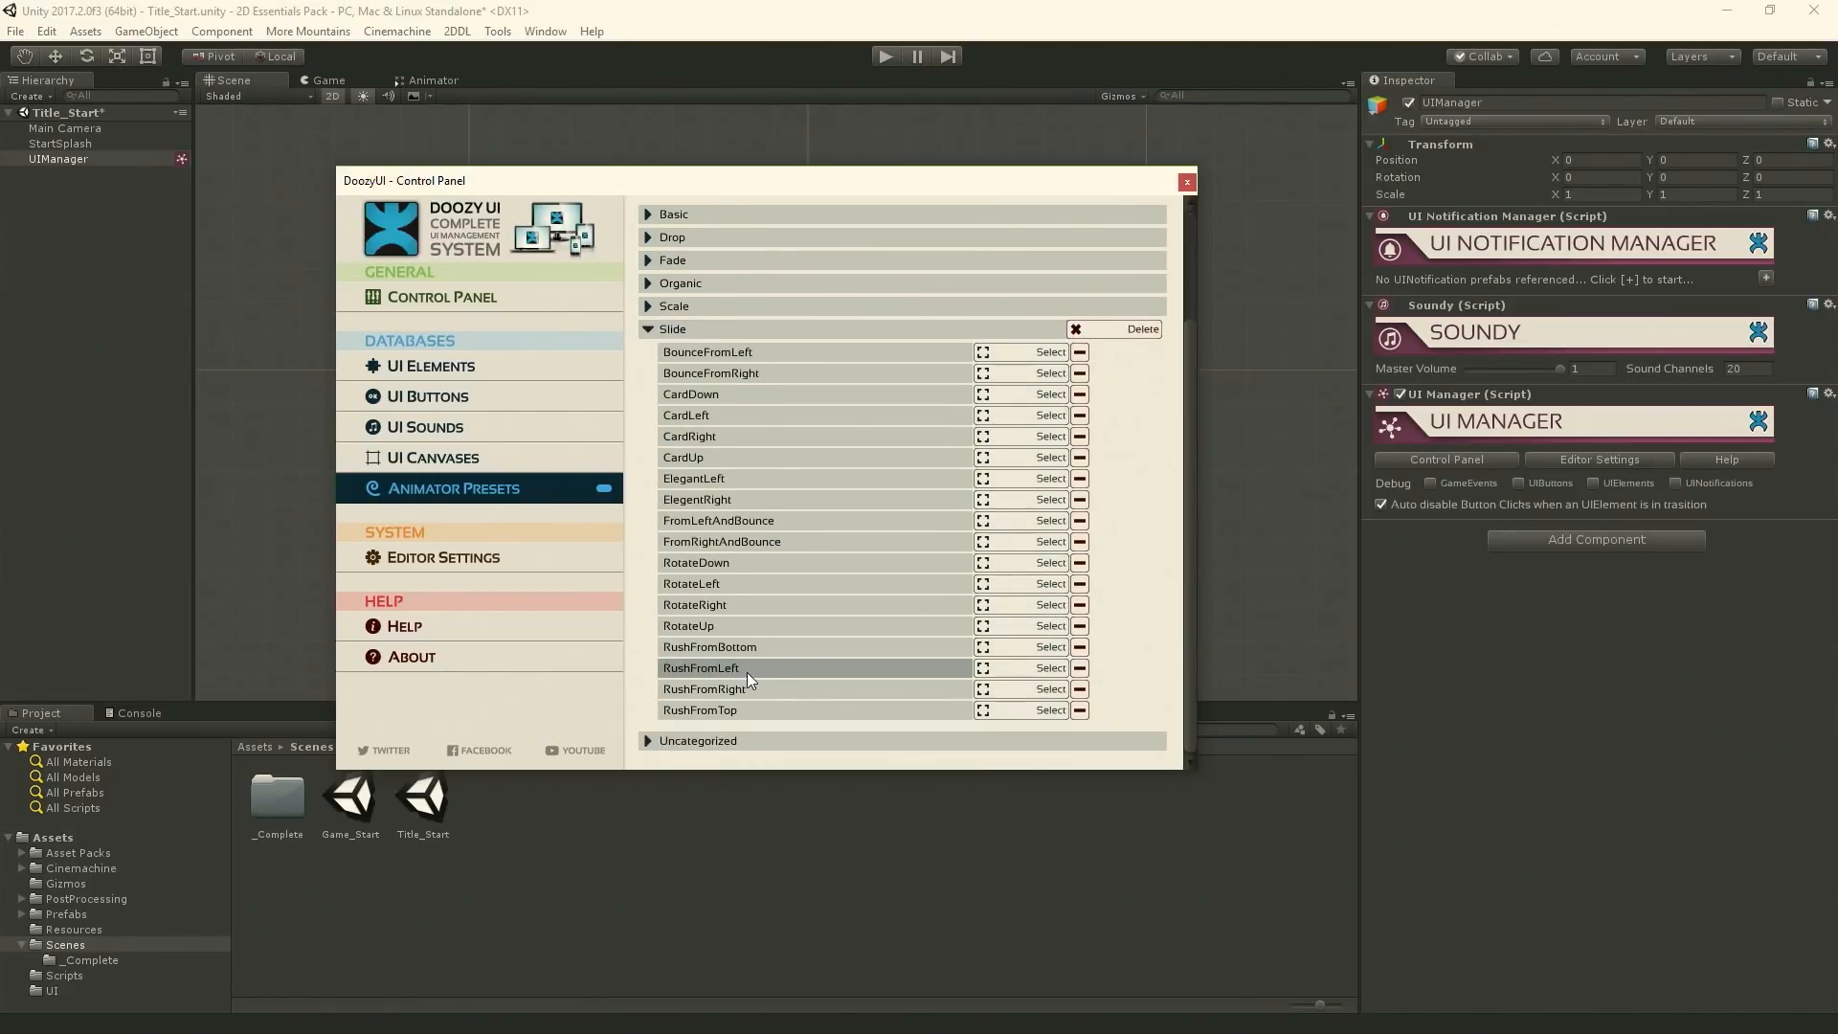
{"action": "scroll", "coordinate": [746, 672], "scroll_direction": "up", "scroll_amount": 3}
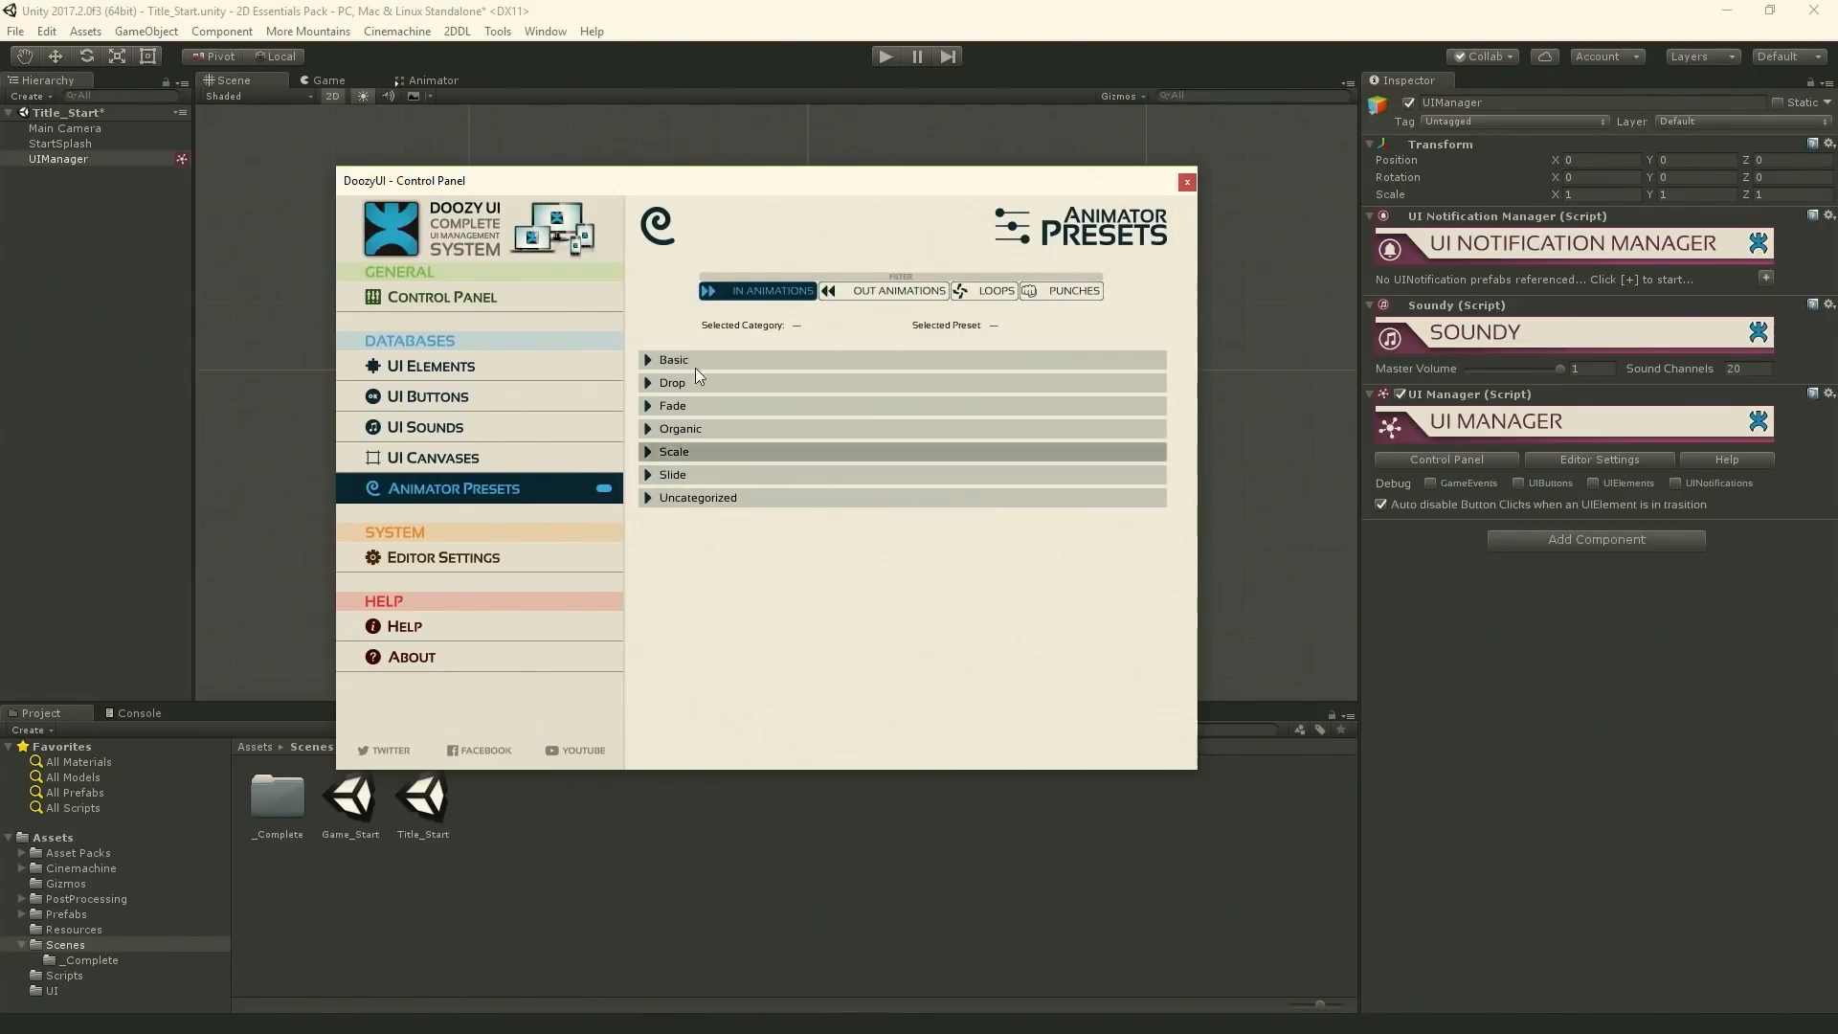
{"action": "left_click", "coordinate": [1187, 181]}
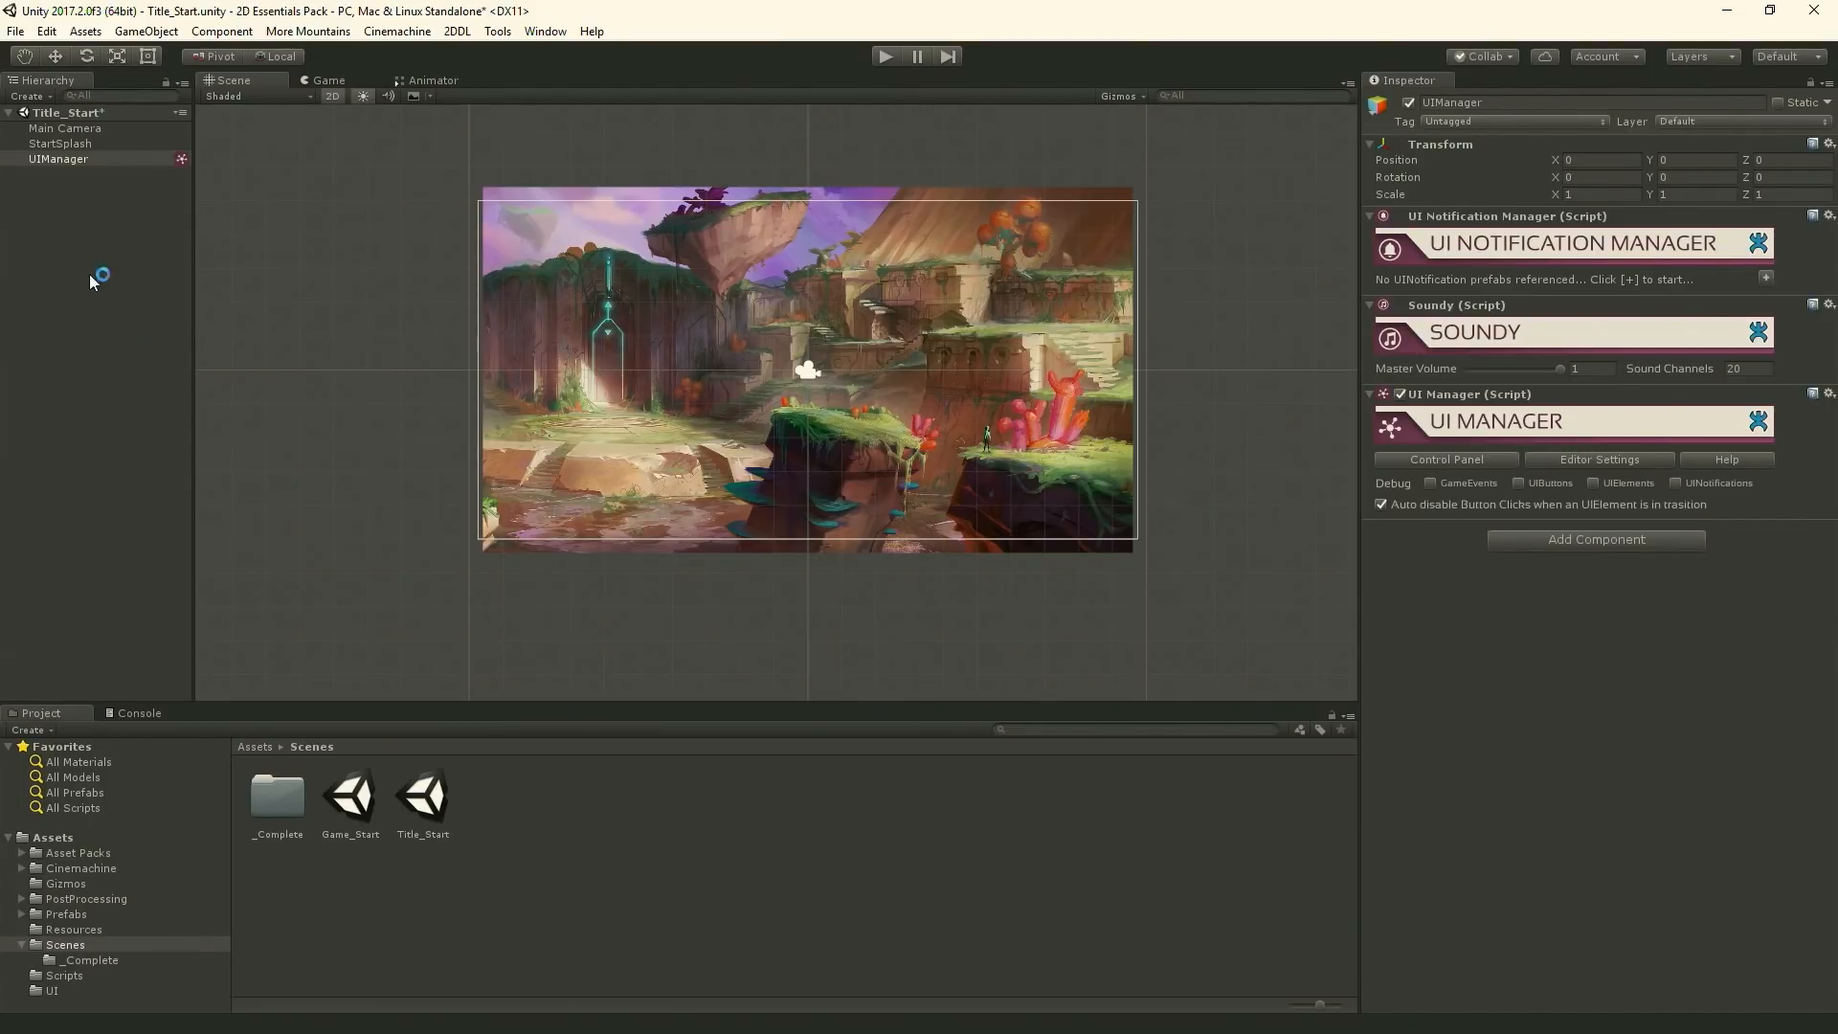
- Add a DoozyUI UI Element to the Title_Start scene and widen the Hierarchy to fit the object labels
{"action": "right_click", "coordinate": [83, 210]}
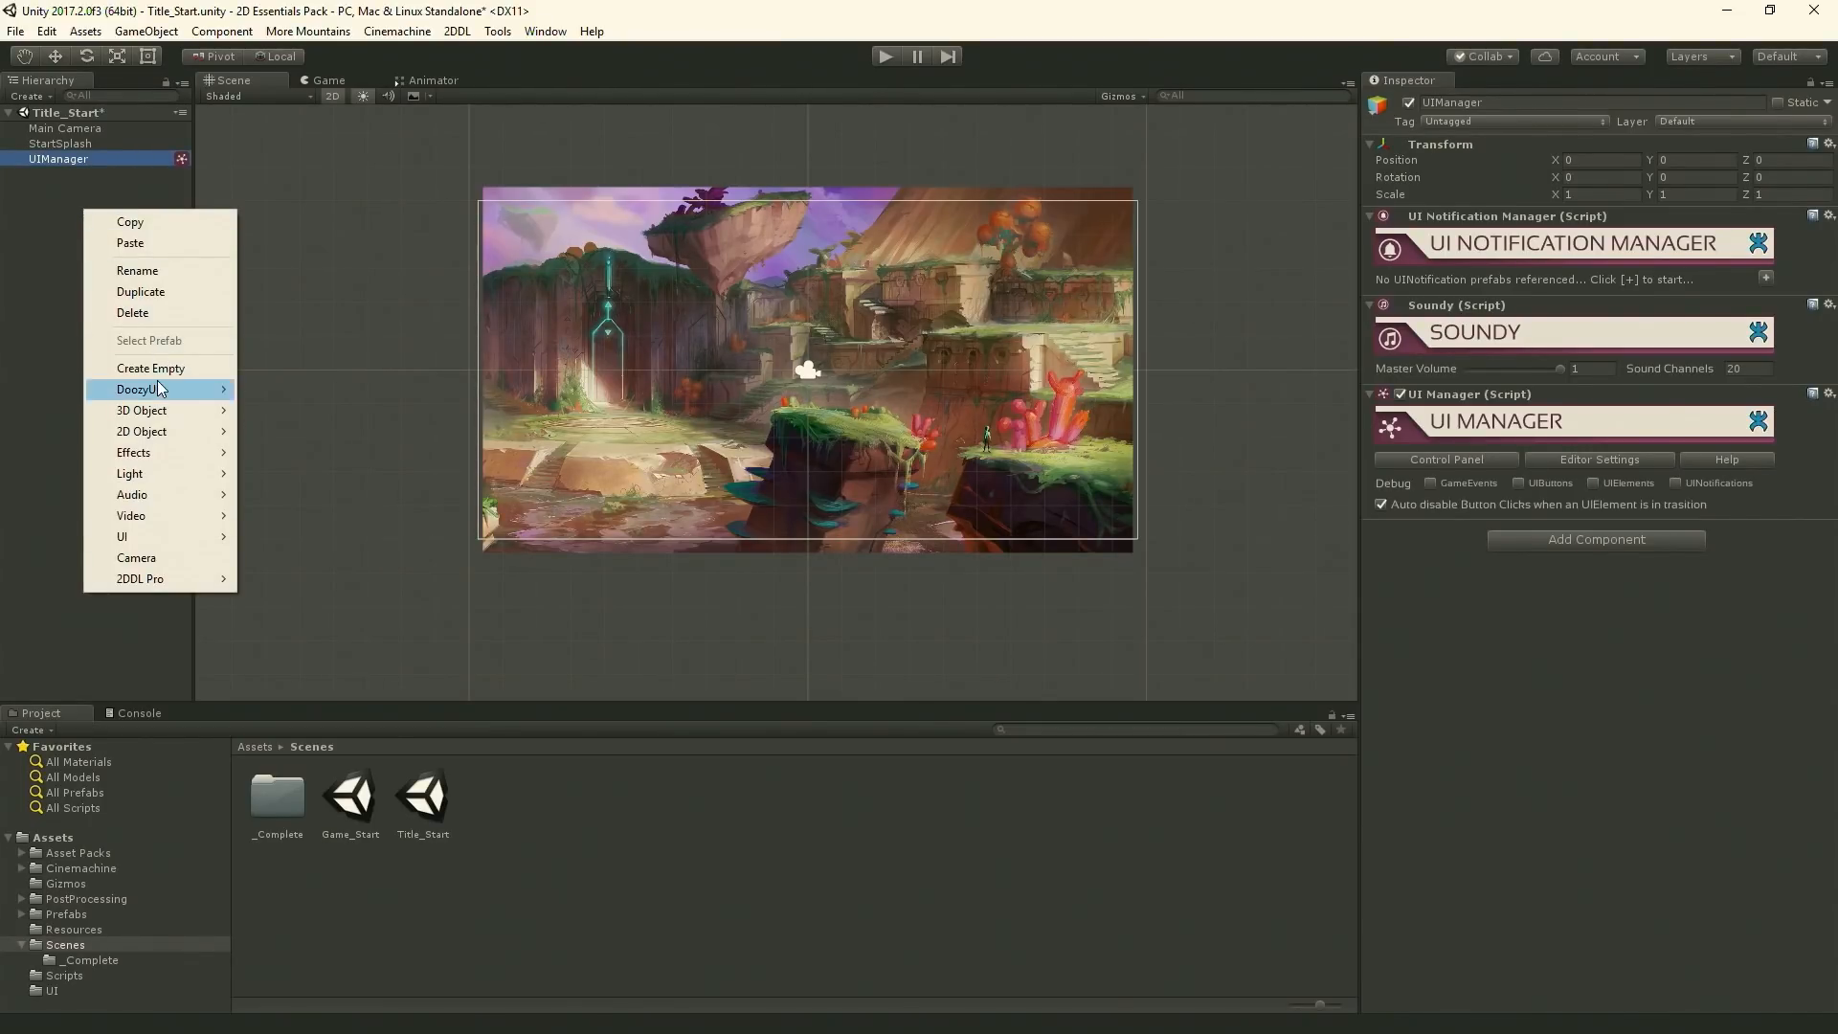
{"action": "mouse_move", "coordinate": [157, 386]}
{"action": "left_click", "coordinate": [300, 410]}
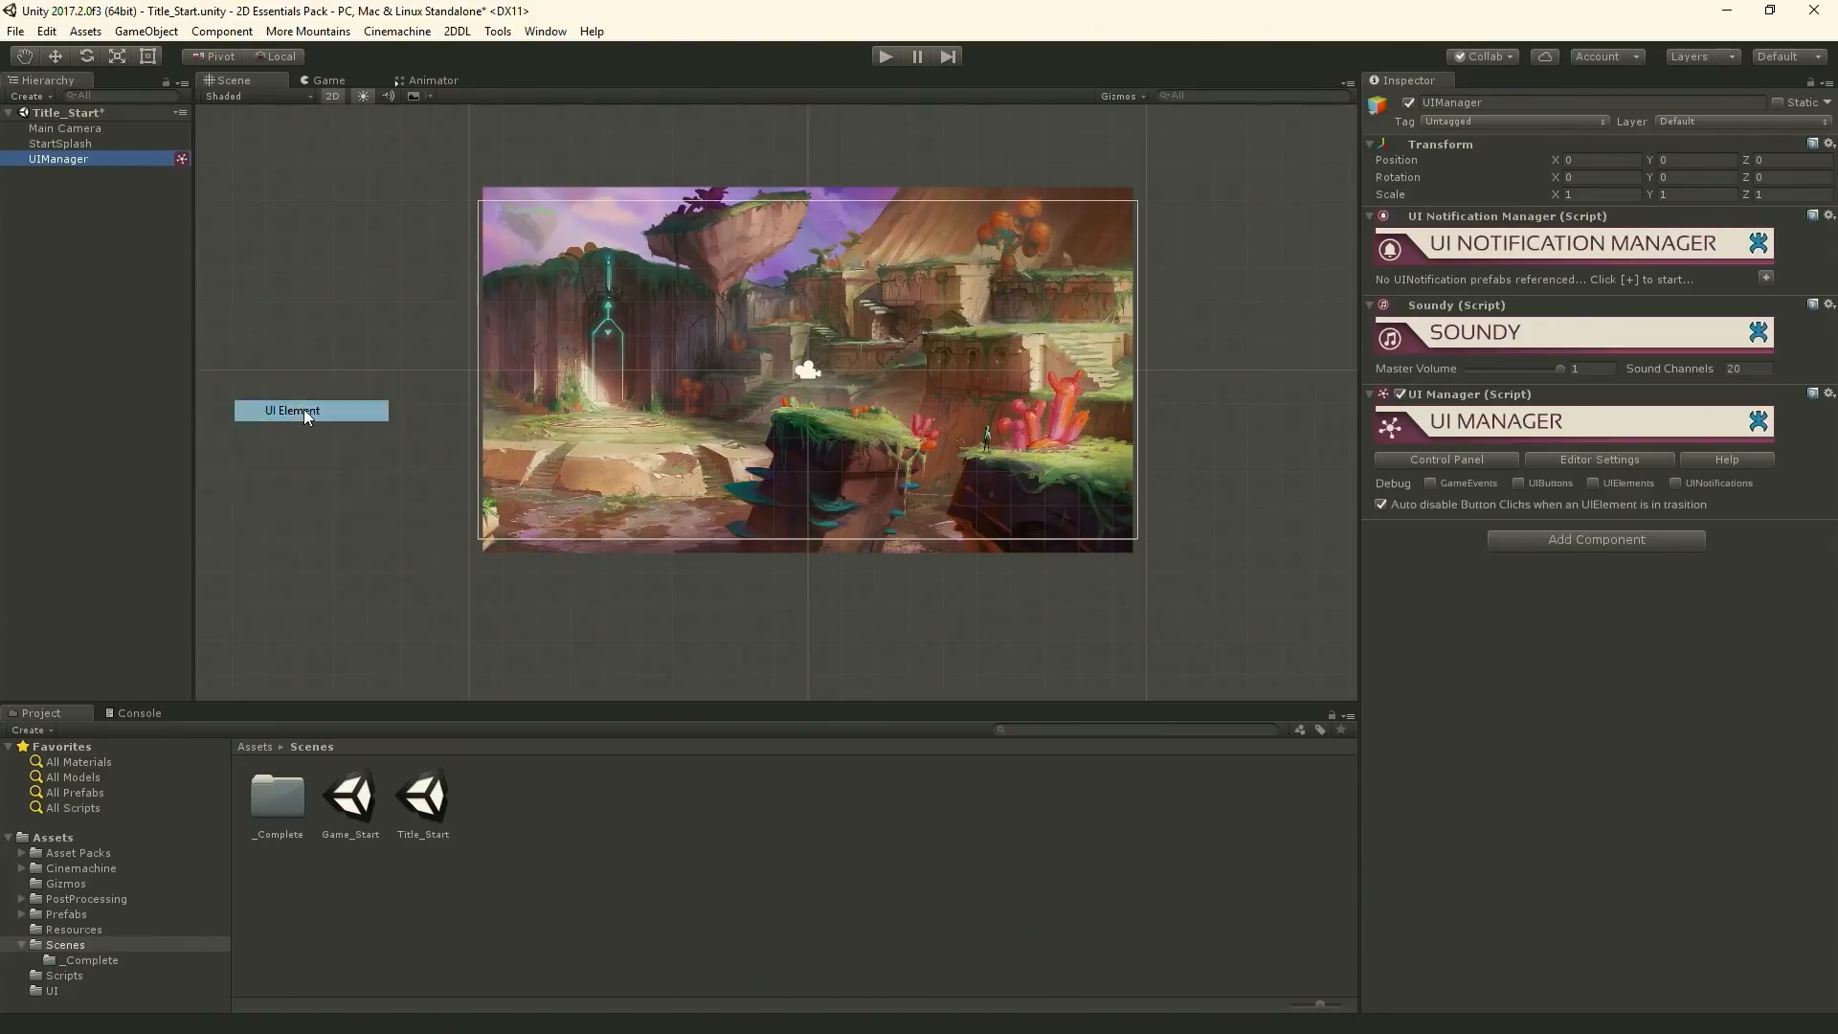
{"action": "scroll", "coordinate": [1522, 517], "scroll_direction": "down", "scroll_amount": 1}
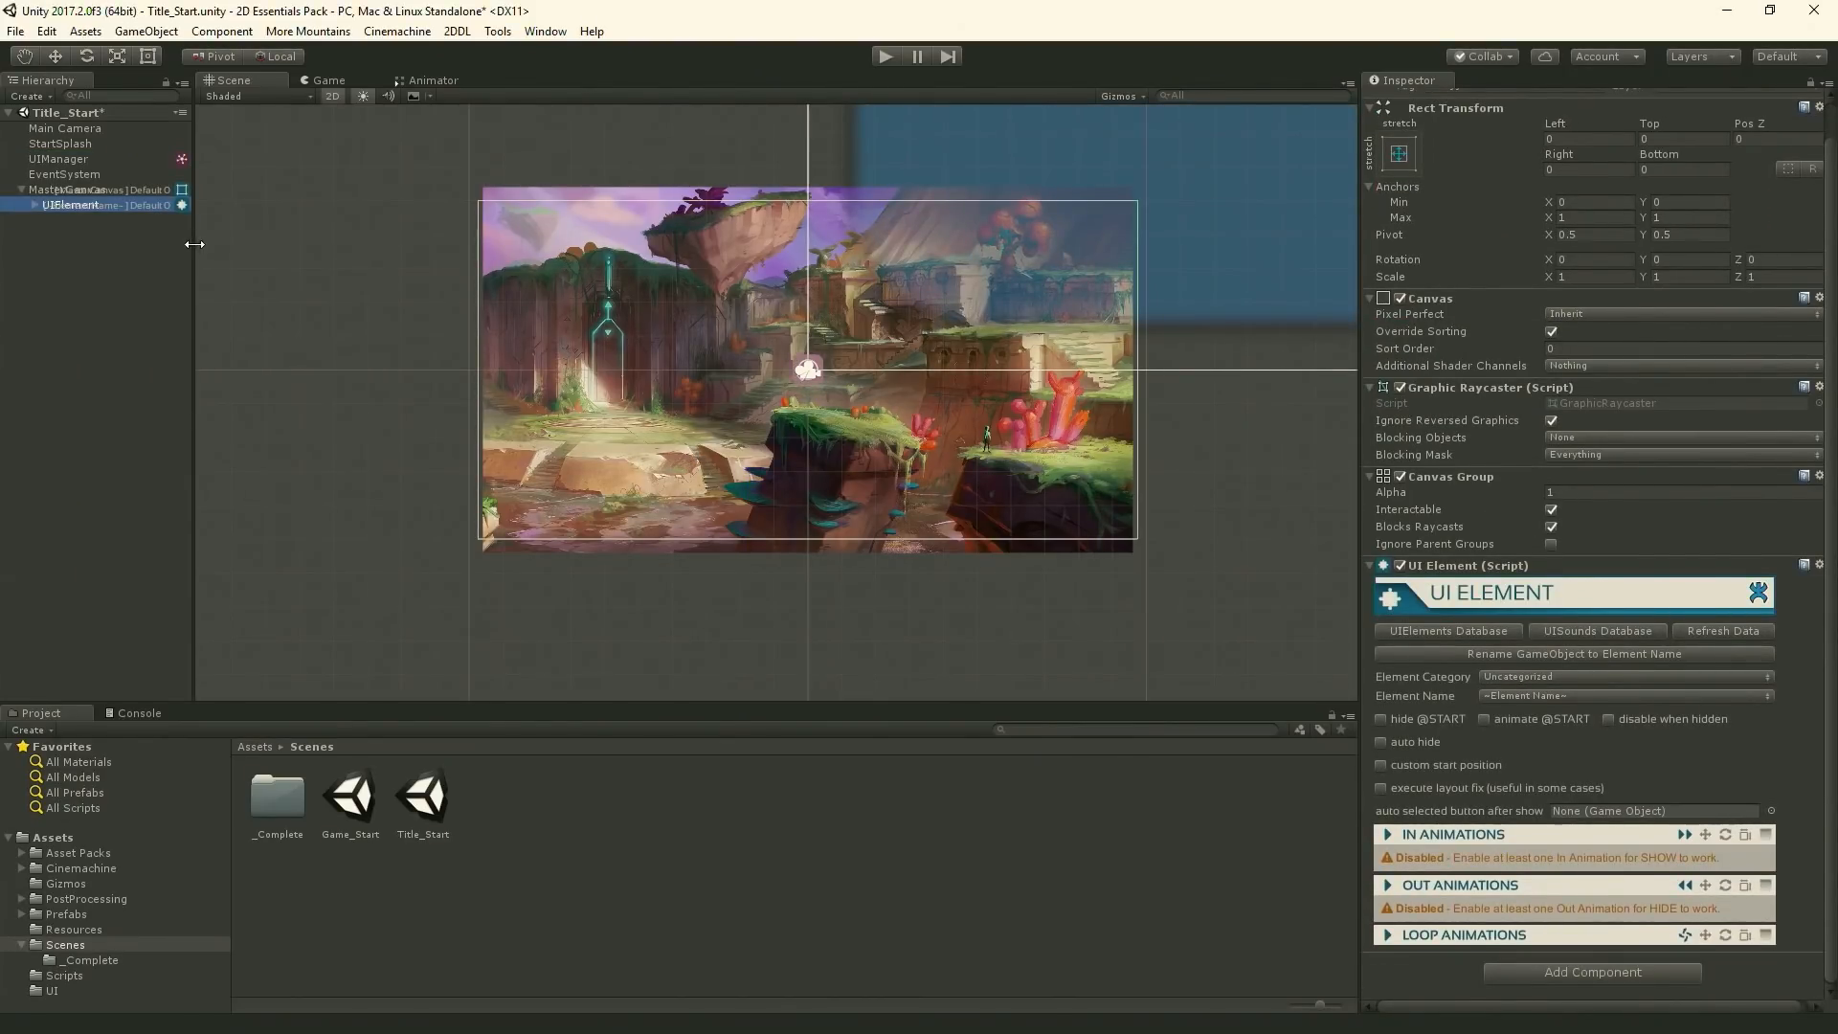
{"action": "left_click_drag", "start_coordinate": [194, 244], "coordinate": [354, 245]}
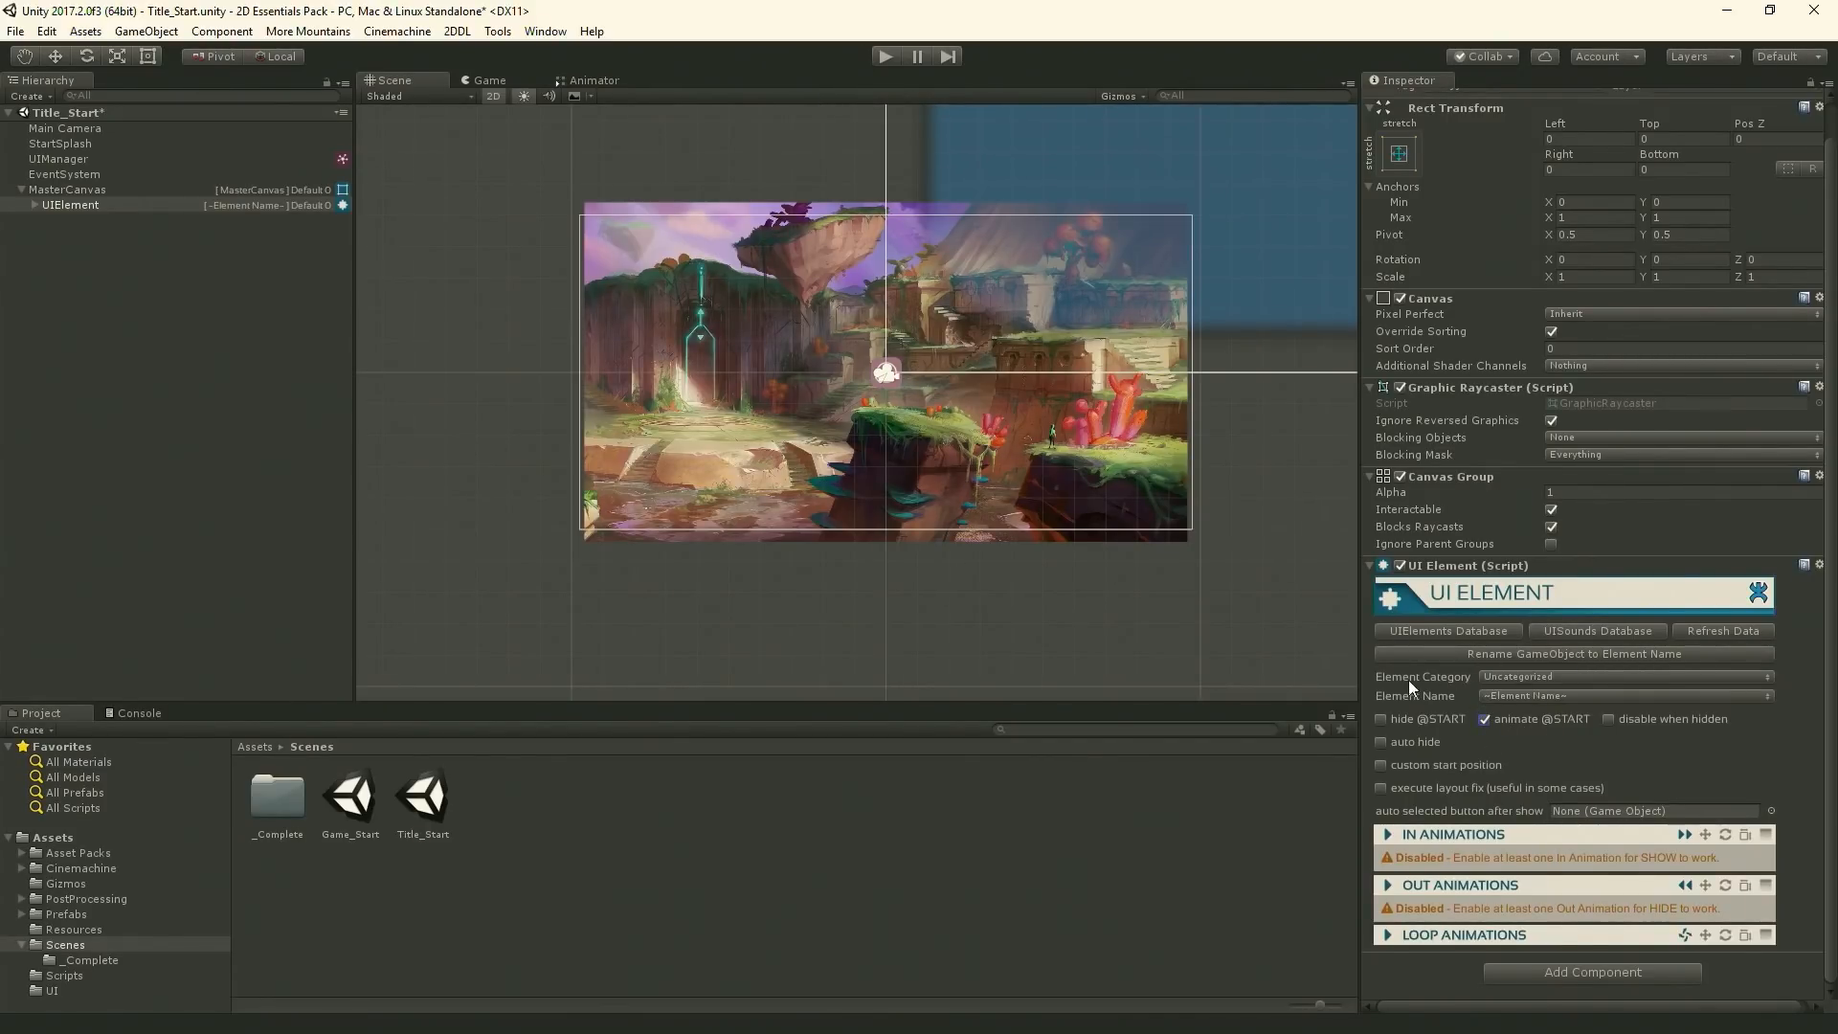
- Assign the UI Element to the New Game category with element name Title and rename its GameObject to the element name
{"action": "left_click", "coordinate": [1528, 696]}
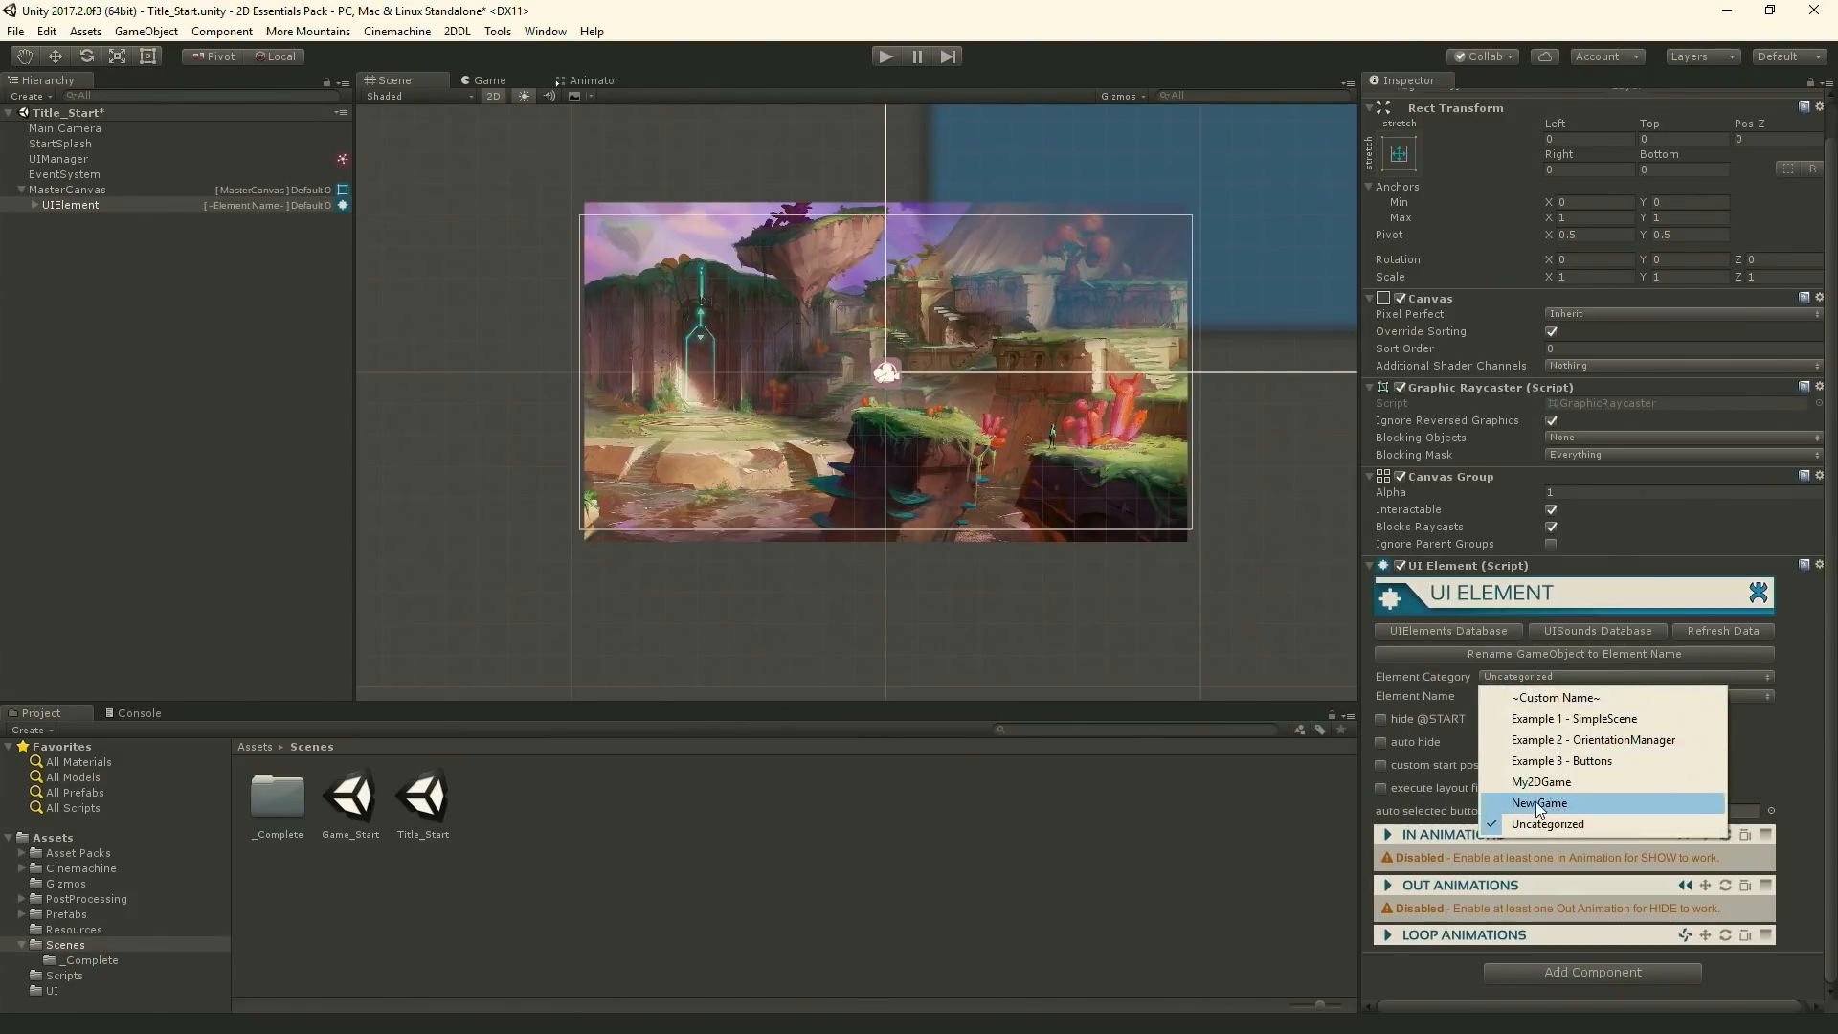
{"action": "left_click", "coordinate": [1564, 804]}
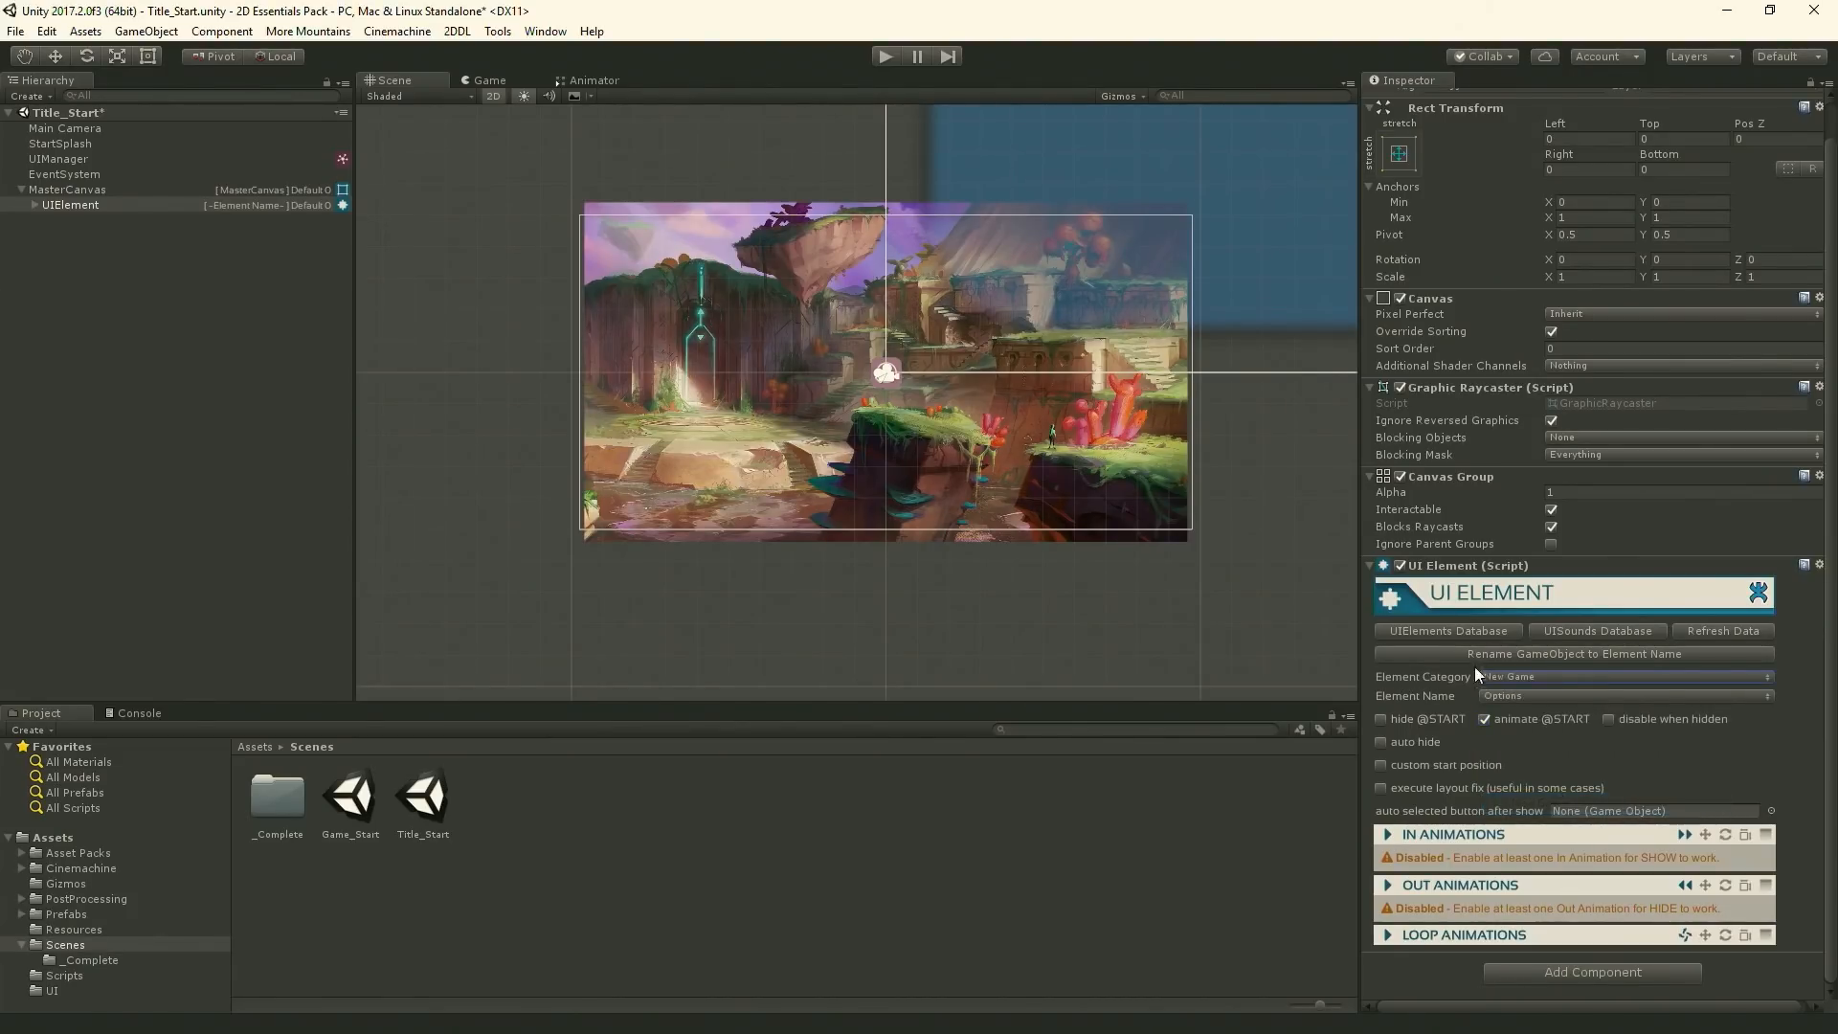
{"action": "left_click", "coordinate": [1519, 697]}
{"action": "left_click", "coordinate": [1524, 739]}
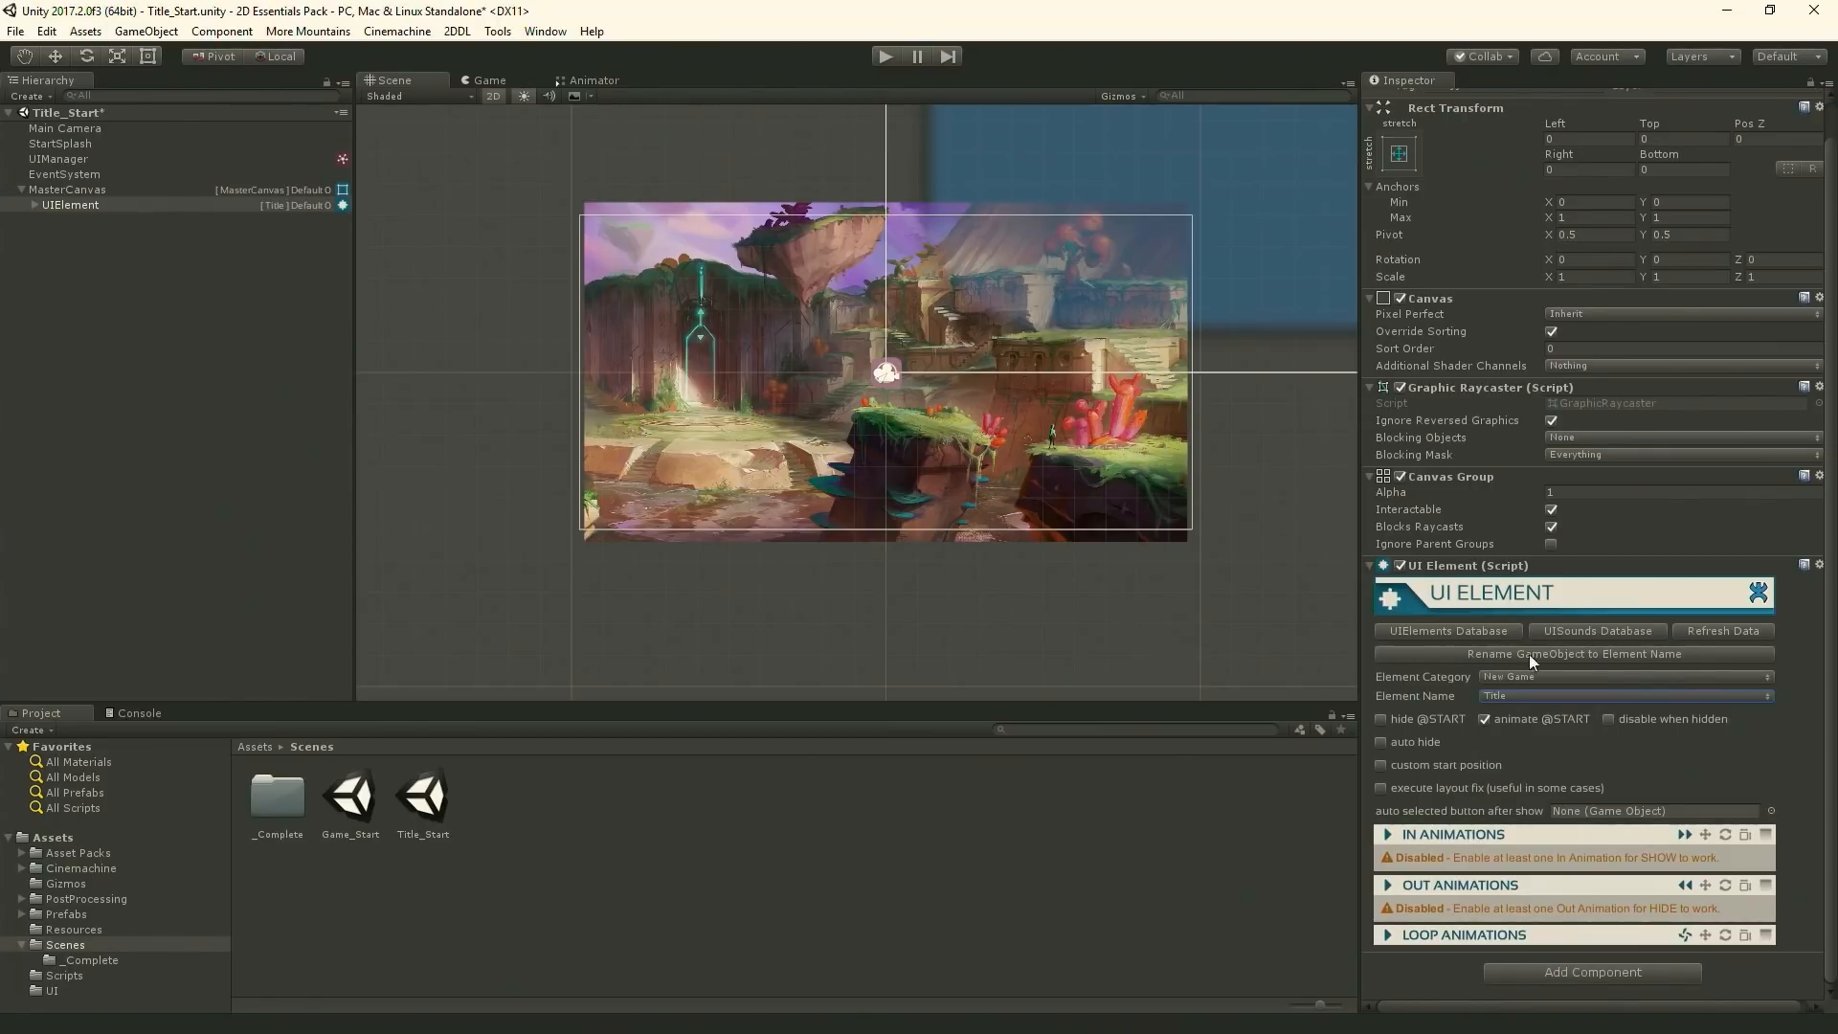
{"action": "left_click", "coordinate": [1633, 657]}
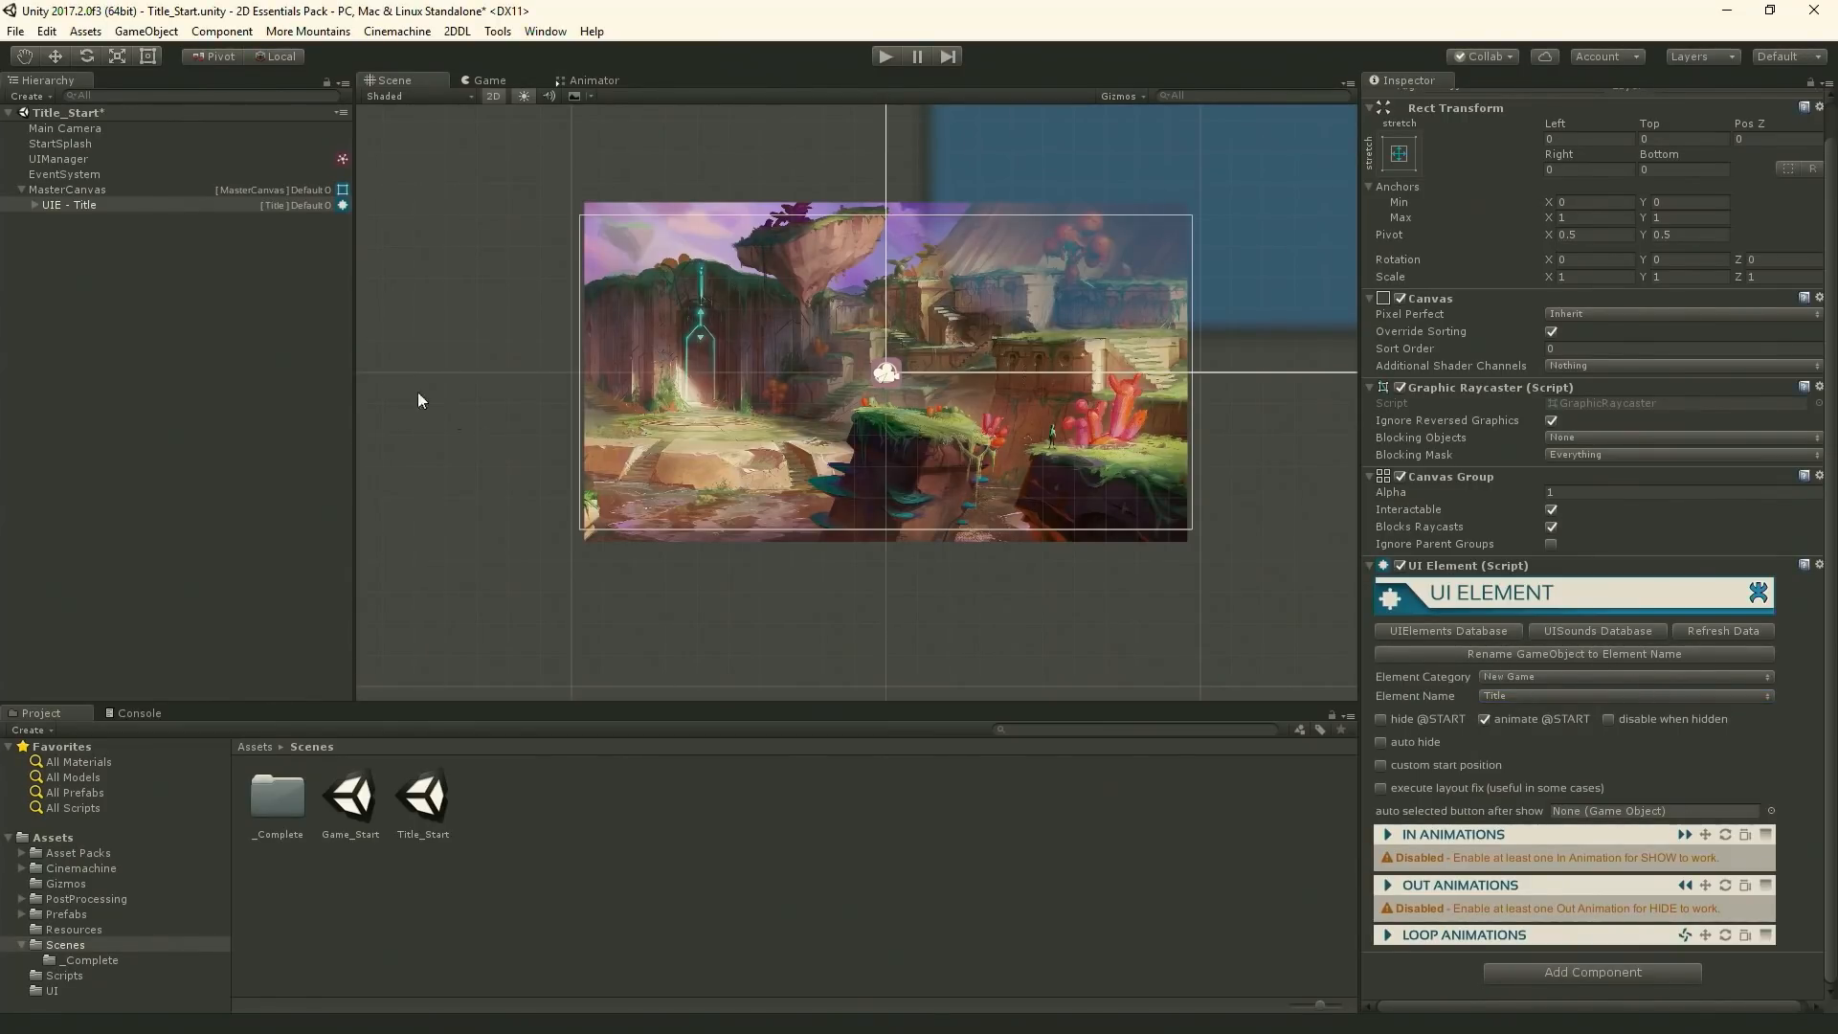
- Shrink UIE - Title to a centred panel with side offsets of about 452 and top and bottom offsets of about 141, then check the Game view
{"action": "double_click", "coordinate": [107, 207]}
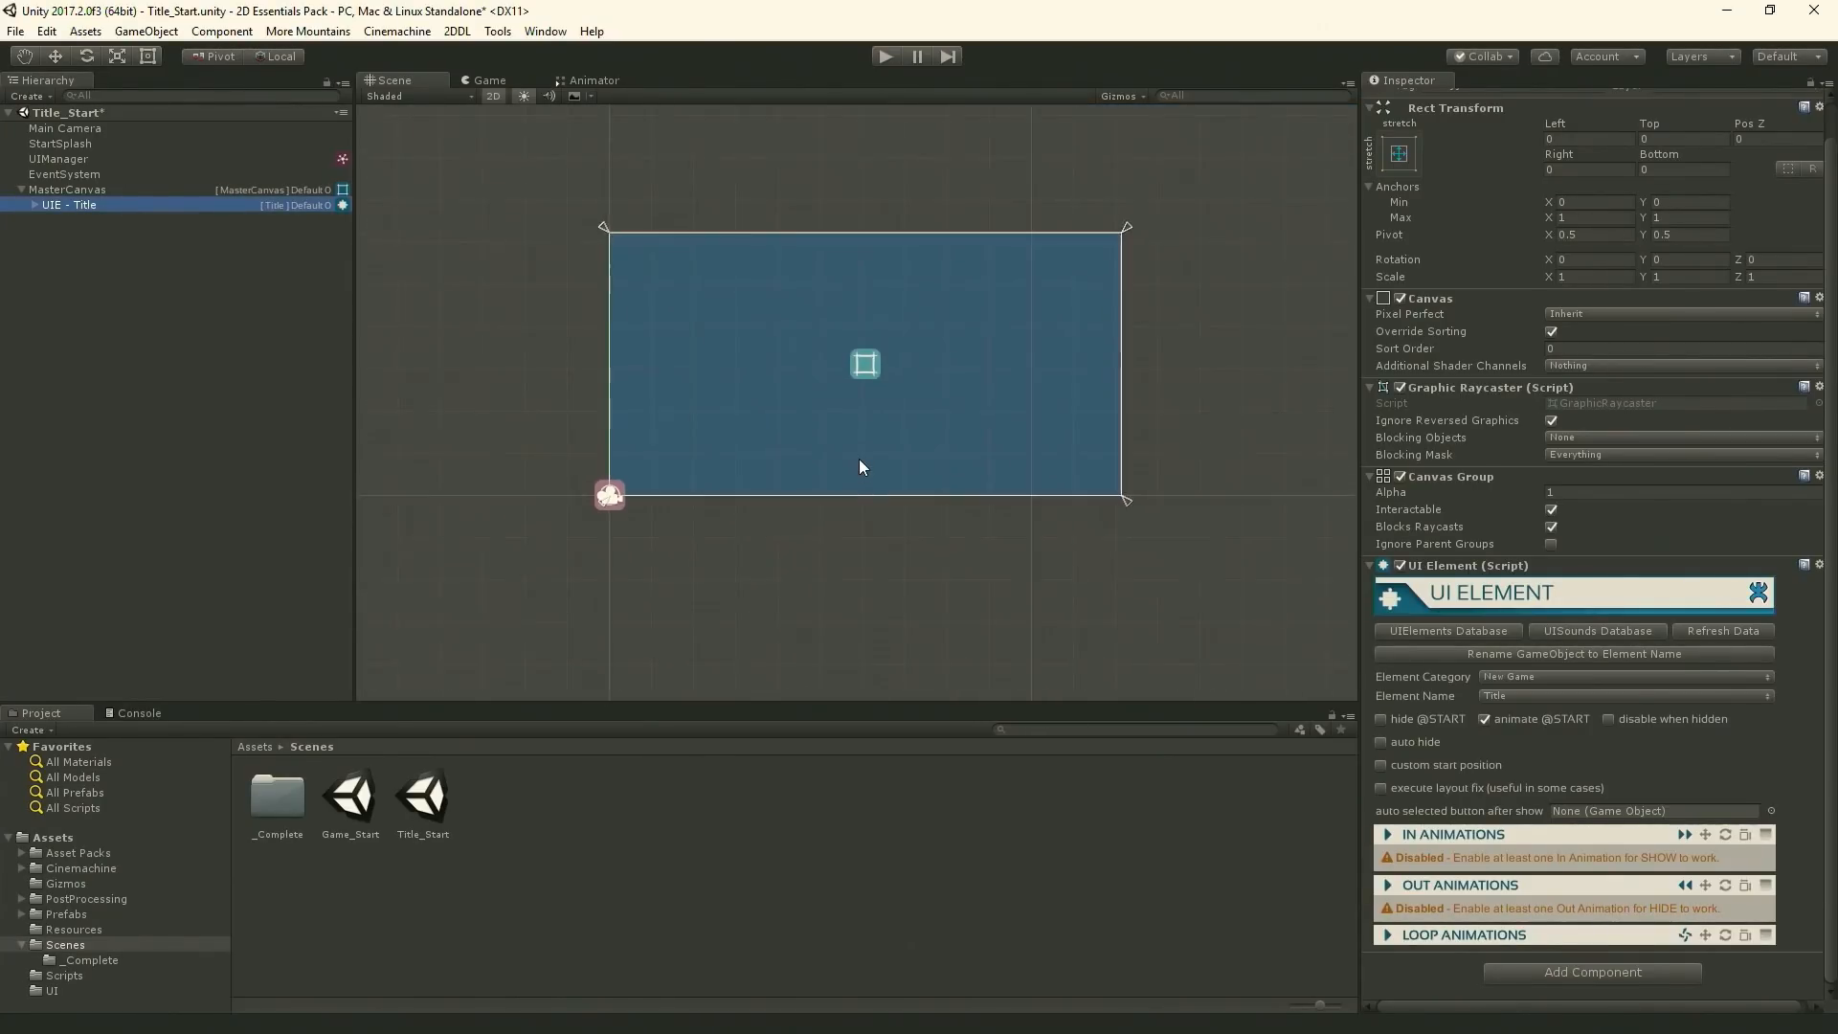
{"action": "scroll", "coordinate": [858, 467], "scroll_direction": "up", "scroll_amount": 2}
{"action": "left_click", "coordinate": [148, 56]}
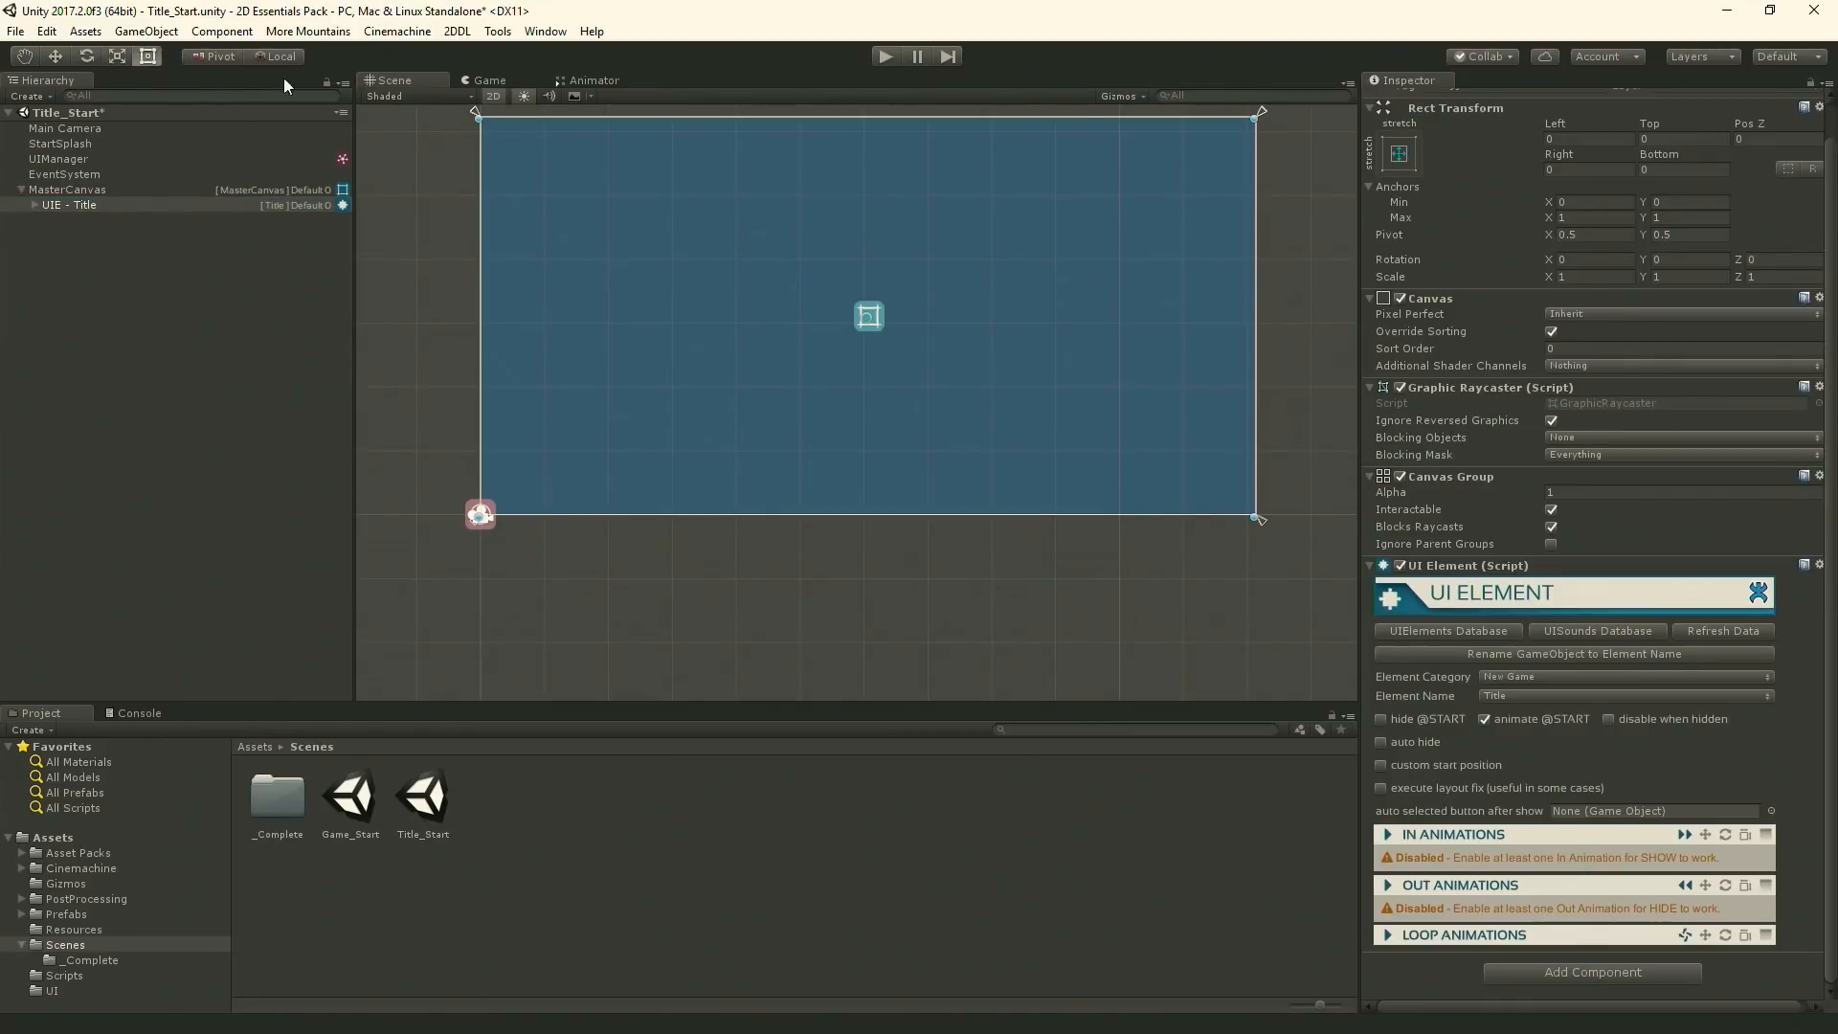
{"action": "left_click_drag", "start_coordinate": [476, 112], "coordinate": [744, 257]}
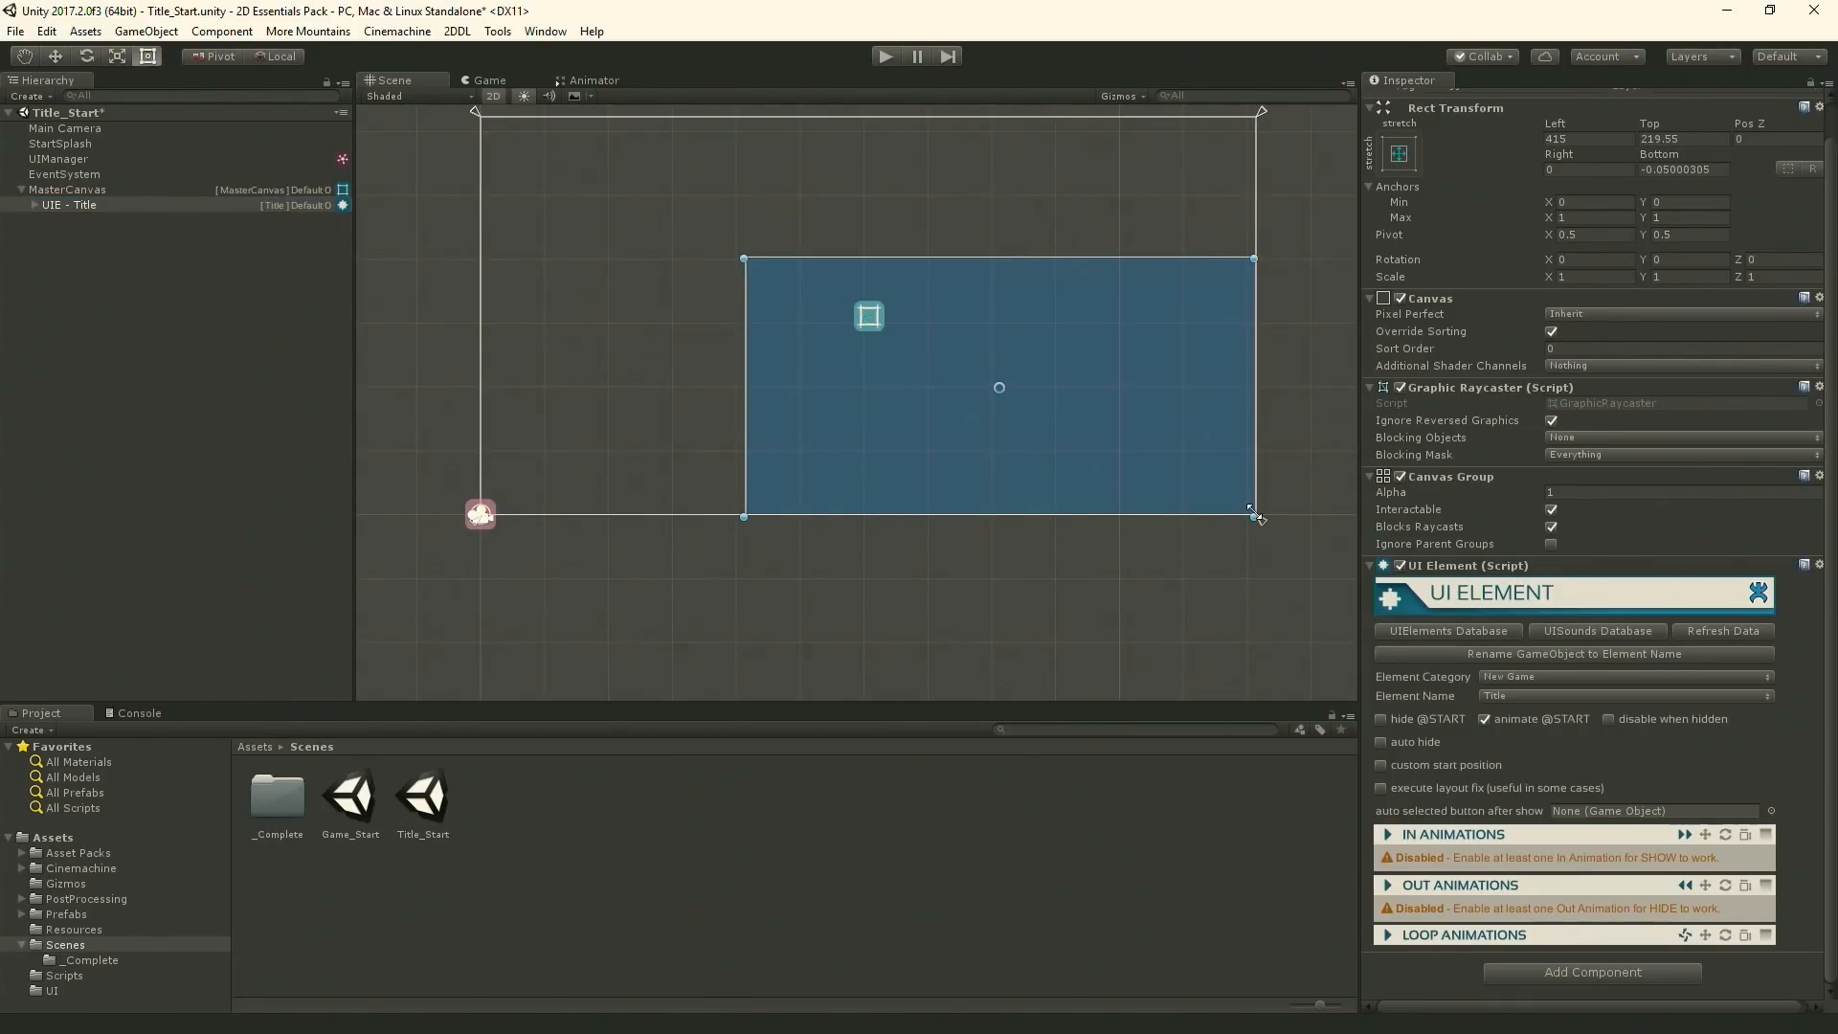
{"action": "left_click_drag", "start_coordinate": [1255, 515], "coordinate": [944, 476]}
{"action": "left_click_drag", "start_coordinate": [893, 399], "coordinate": [916, 352]}
{"action": "left_click", "coordinate": [485, 81]}
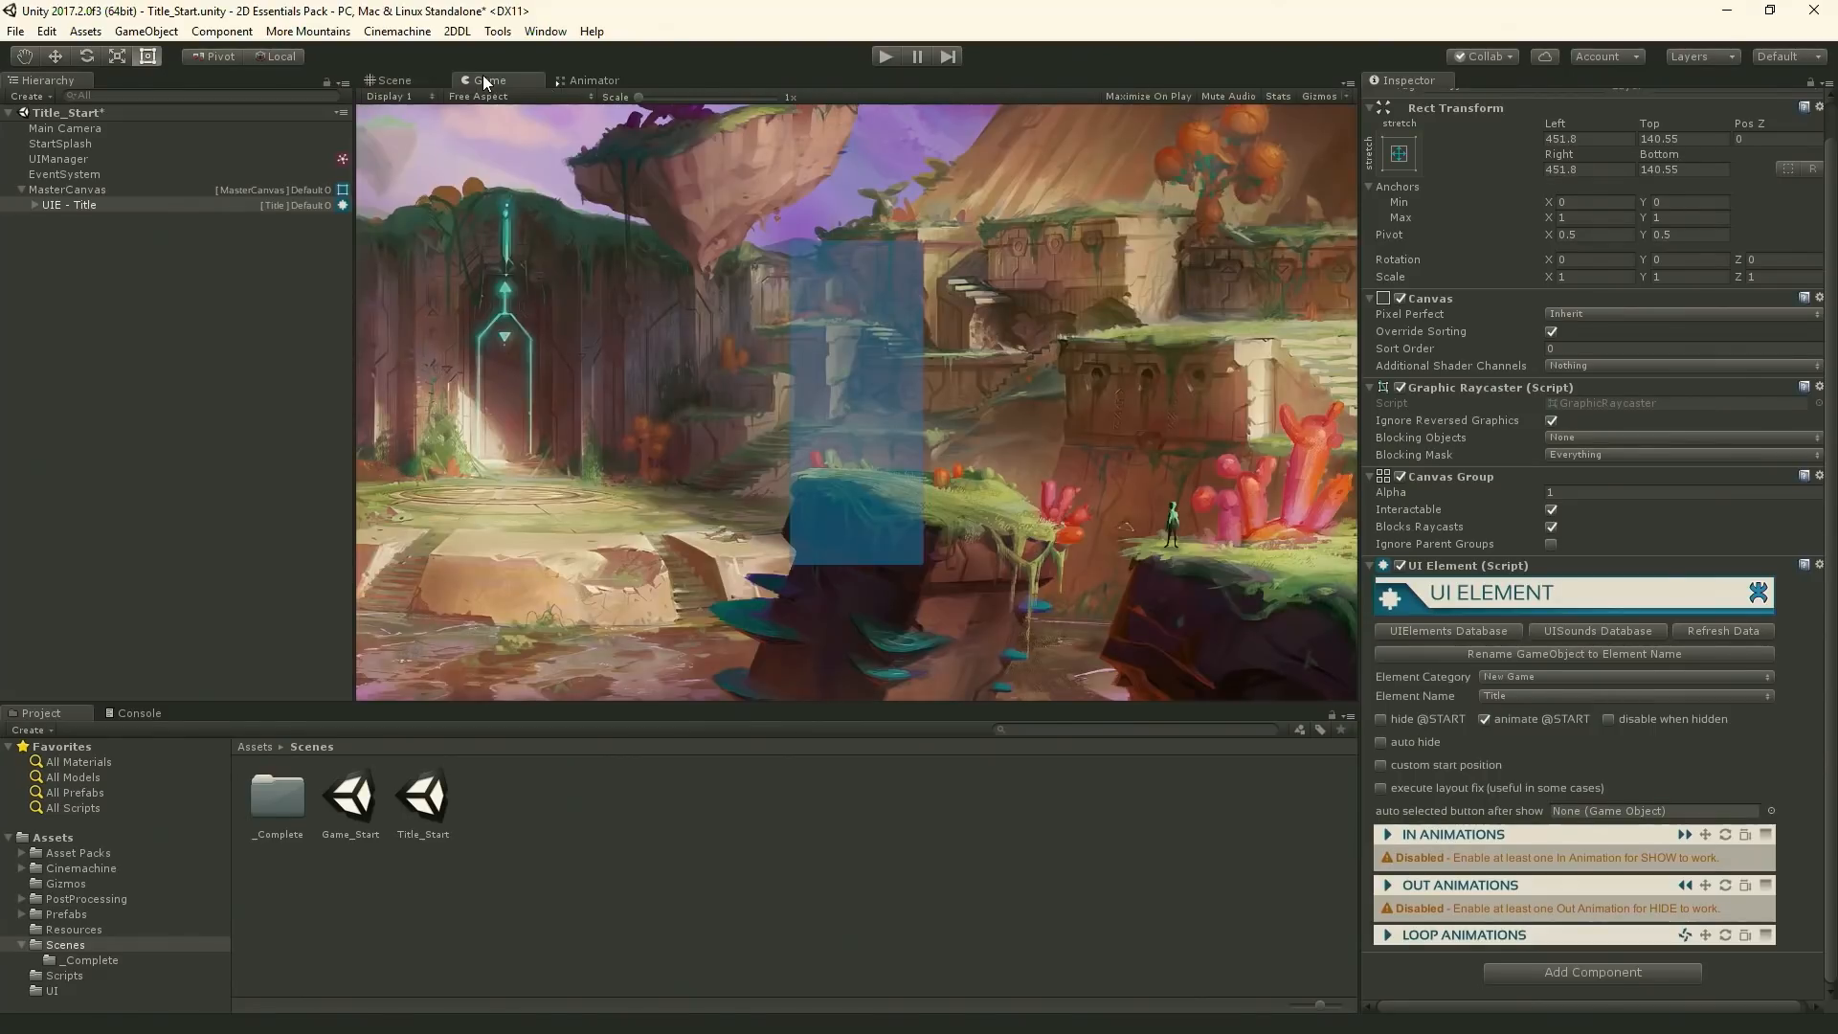
- Widen the UIE - Title panel symmetrically to side offsets of about 328.5, checking it in the Game view
{"action": "key", "text": "ctrl+1"}
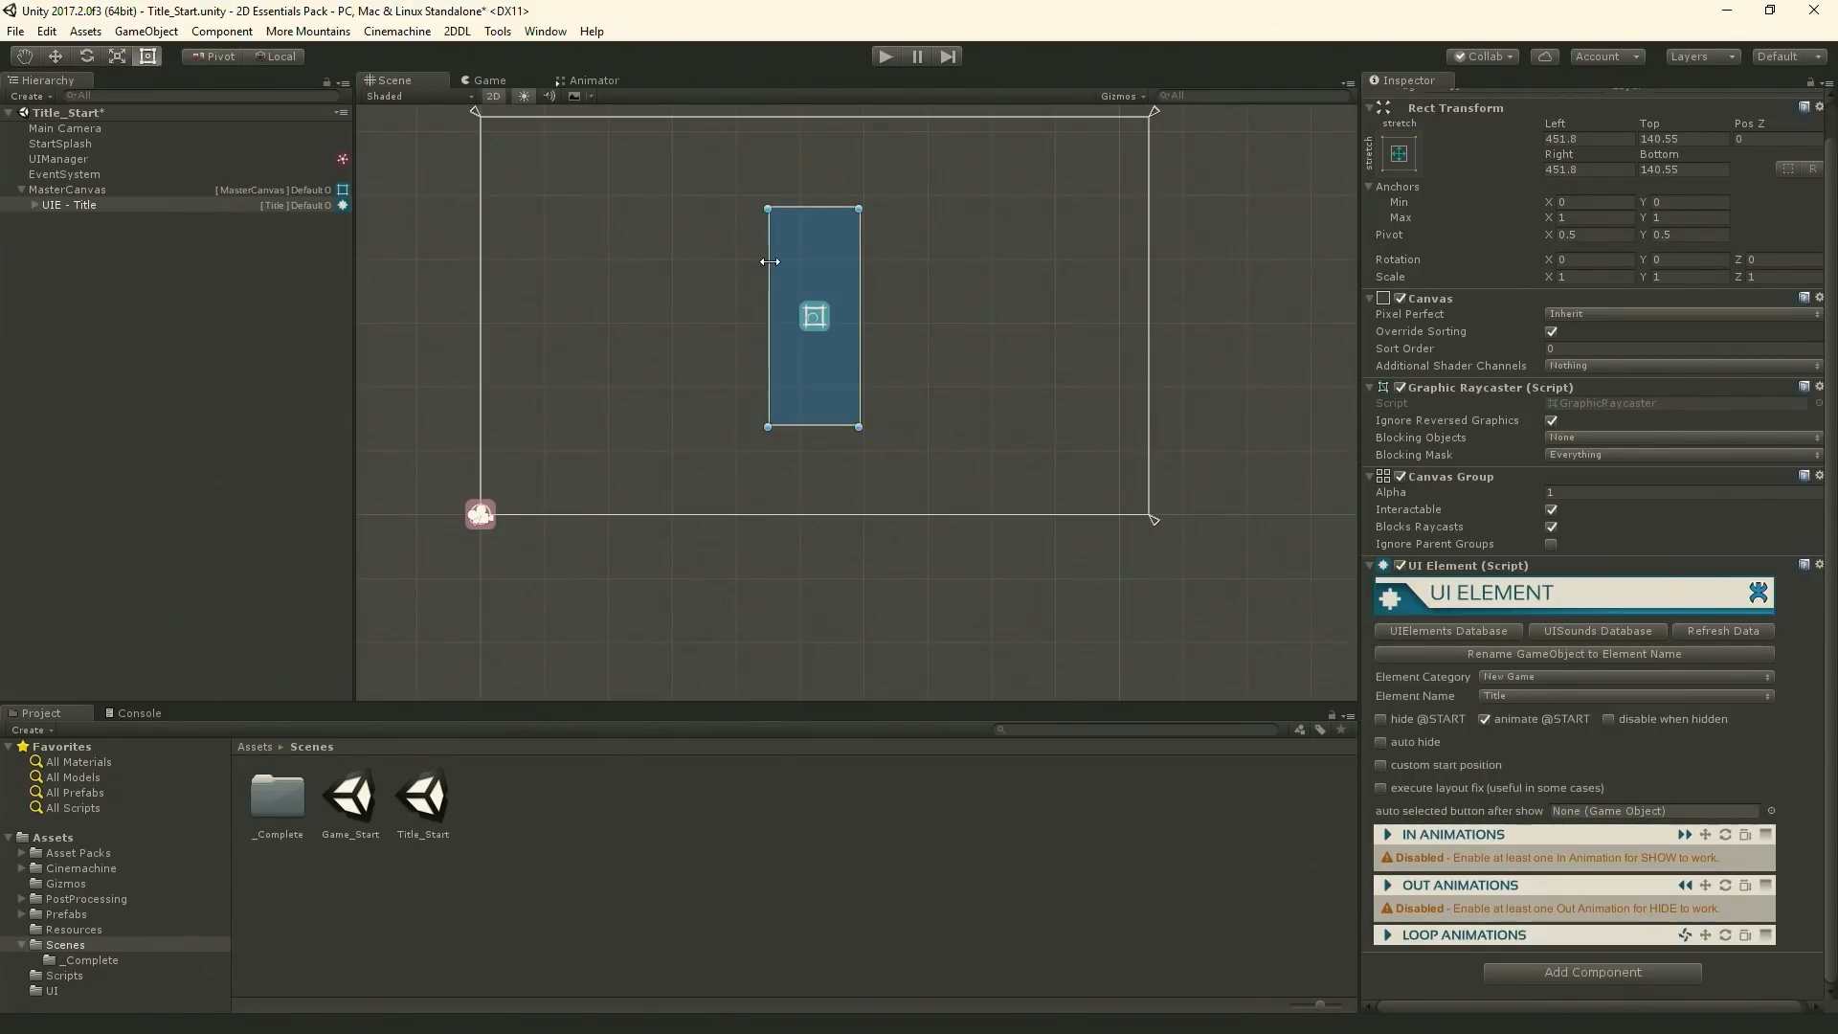
{"action": "left_click_drag", "start_coordinate": [765, 264], "coordinate": [818, 261]}
{"action": "left_click", "coordinate": [489, 80]}
{"action": "left_click", "coordinate": [392, 81]}
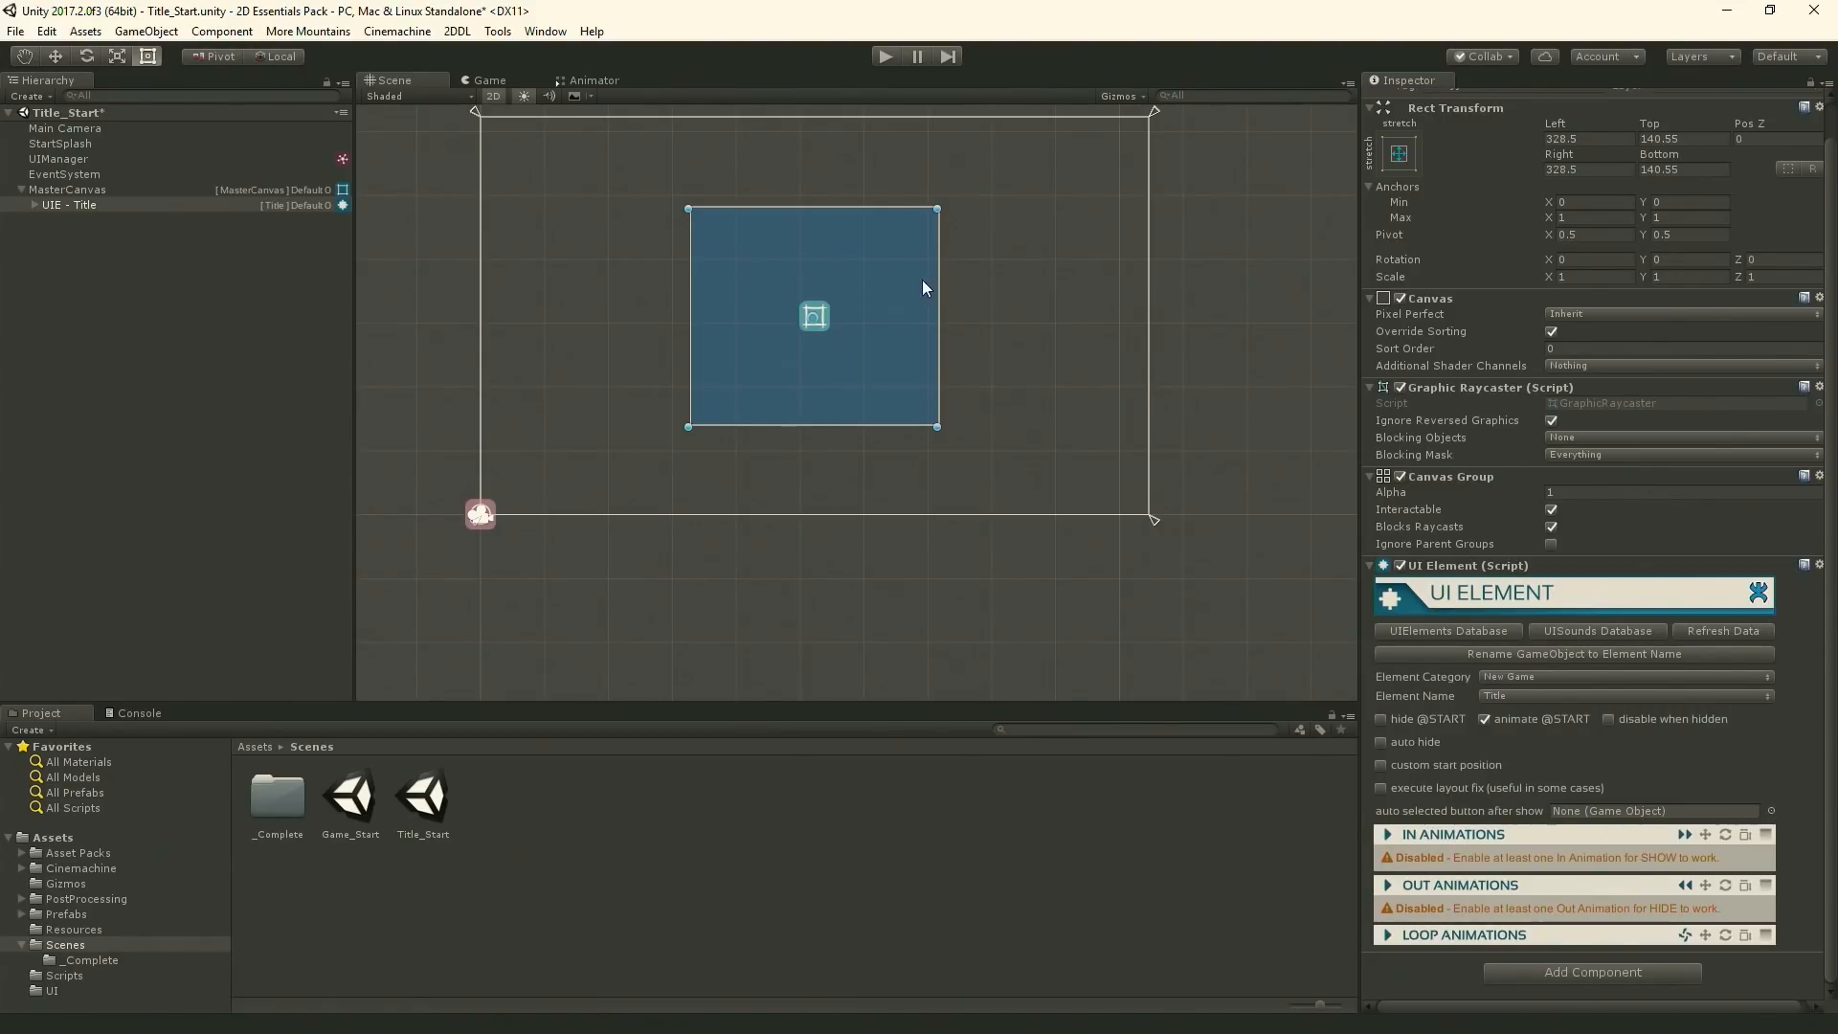
- Load the InSlow preset from the Fade category into the Title element's In Animations
{"action": "left_click", "coordinate": [1485, 836]}
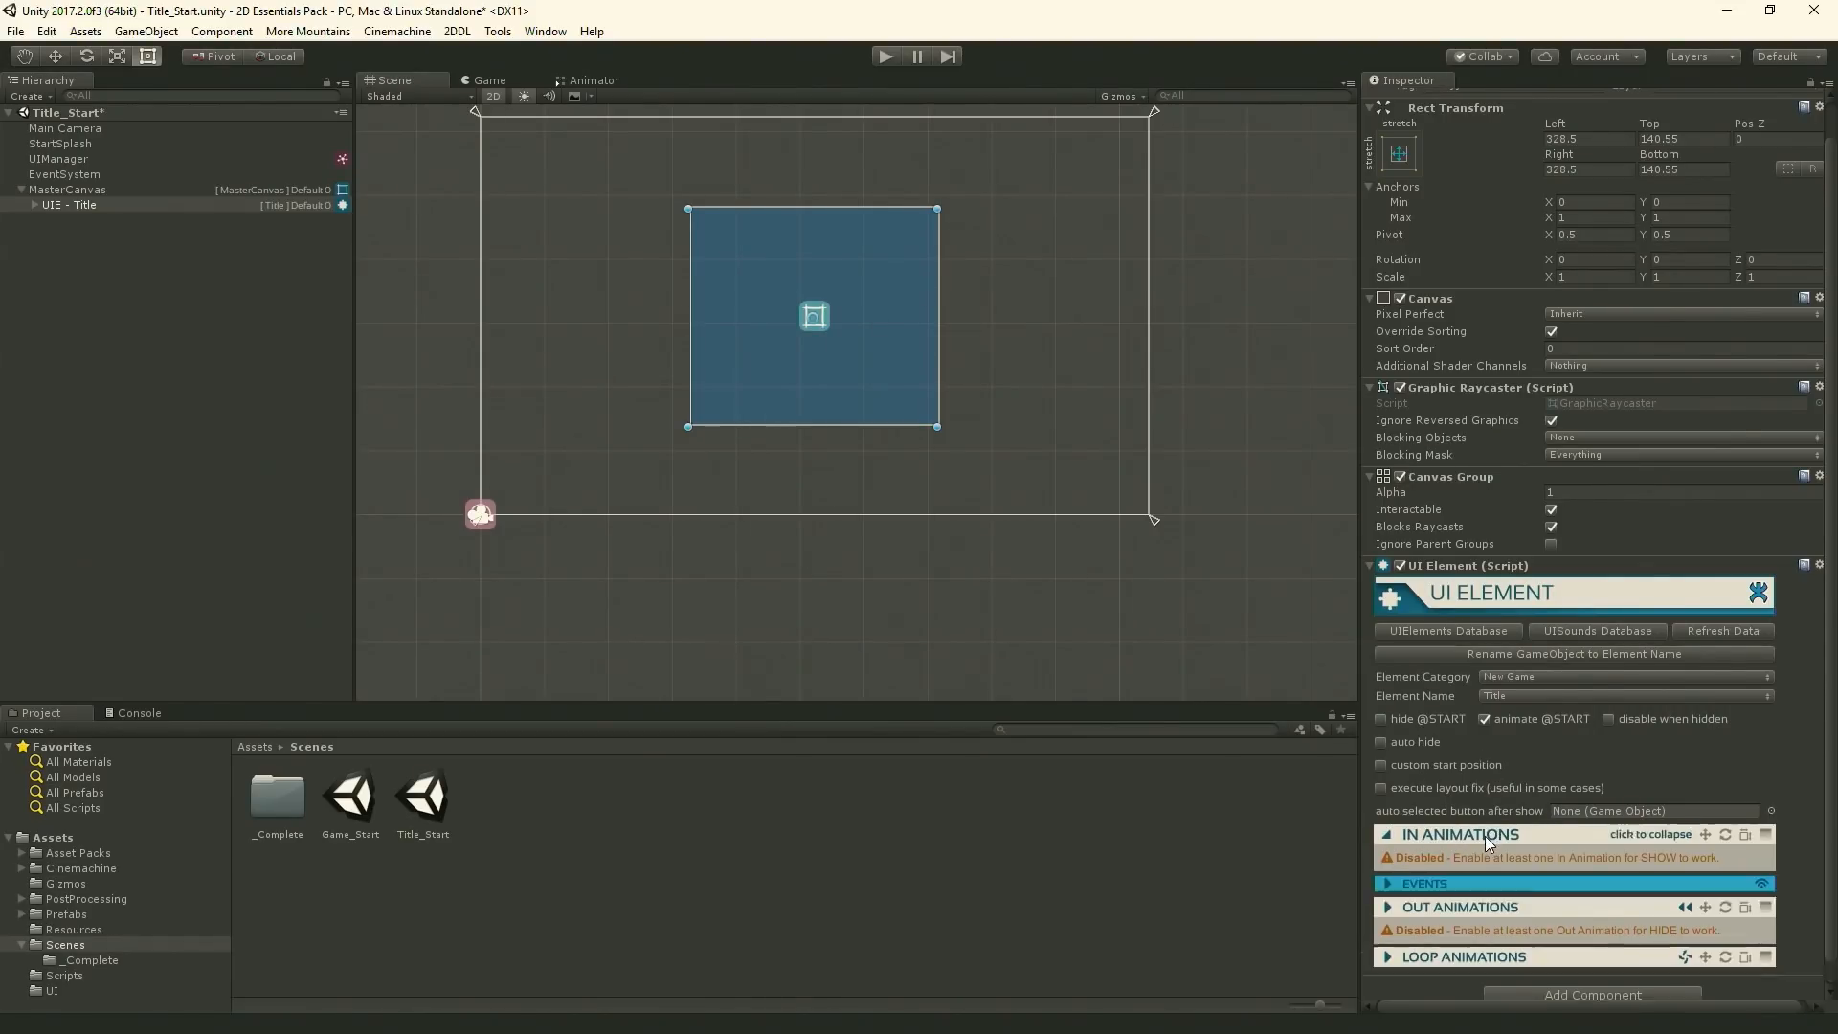
{"action": "scroll", "coordinate": [1497, 806], "scroll_direction": "down", "scroll_amount": 5}
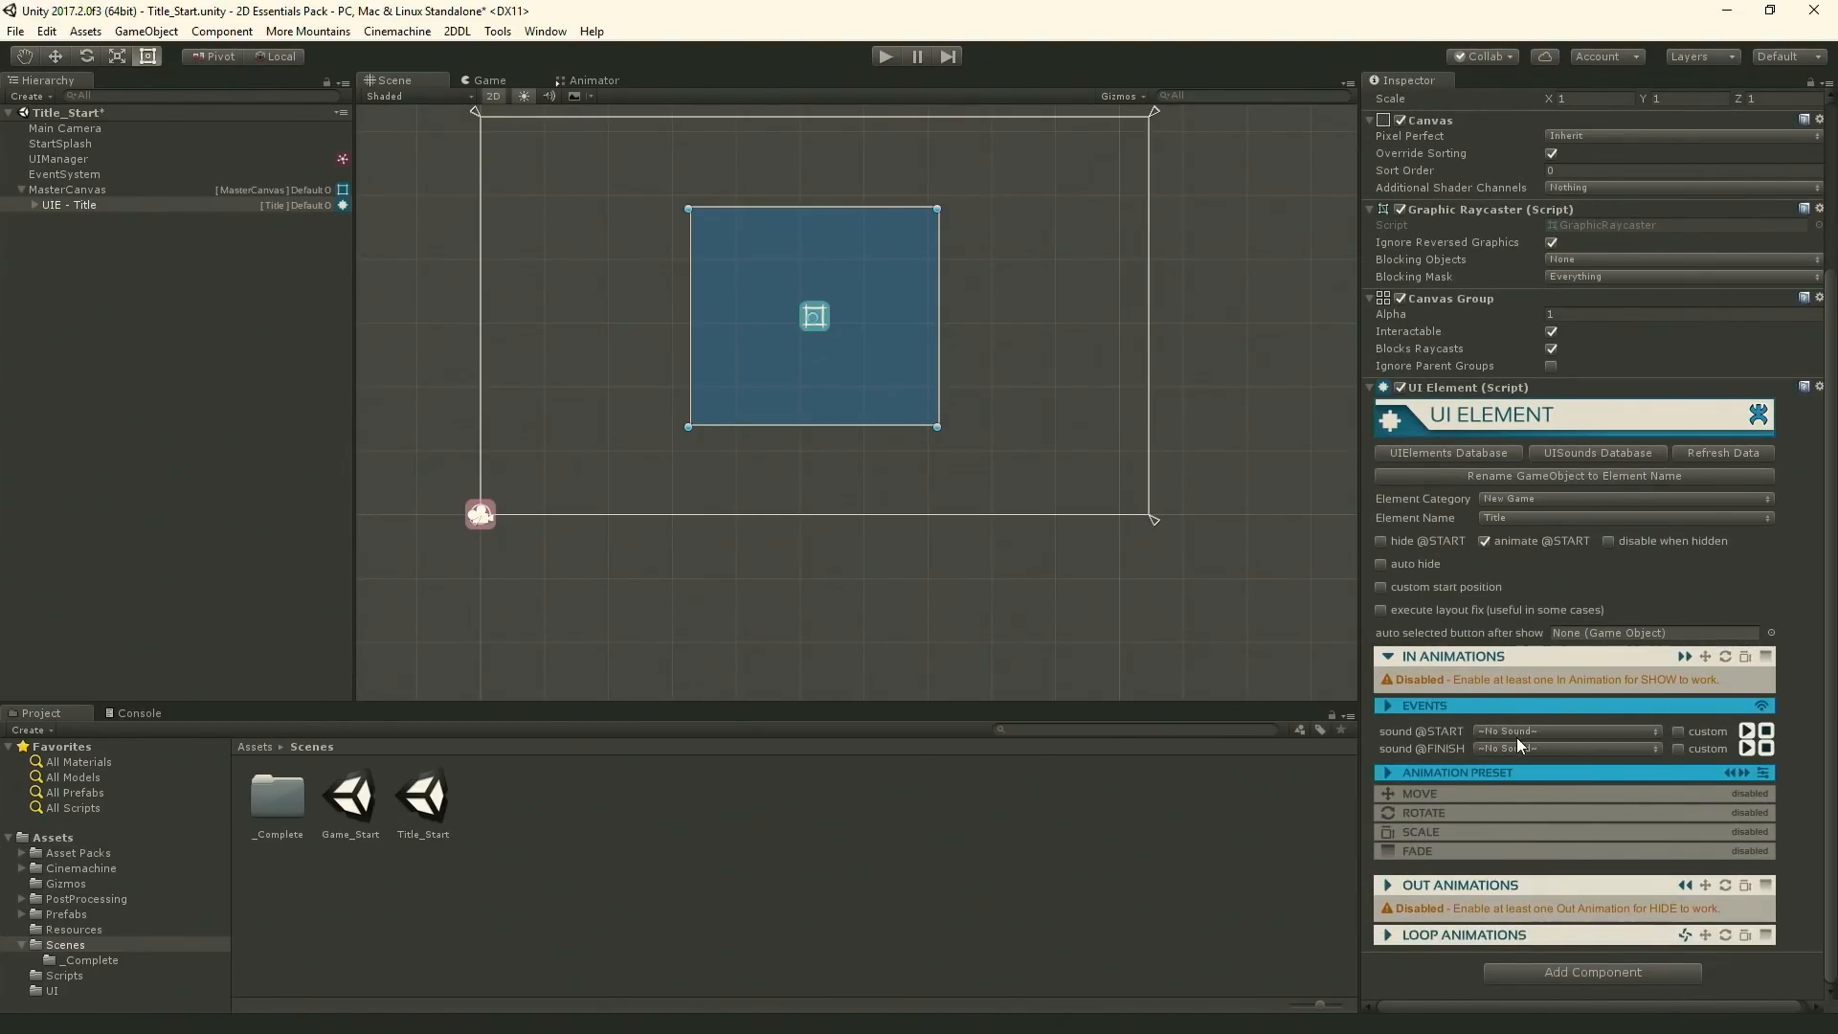
{"action": "left_click", "coordinate": [1447, 796]}
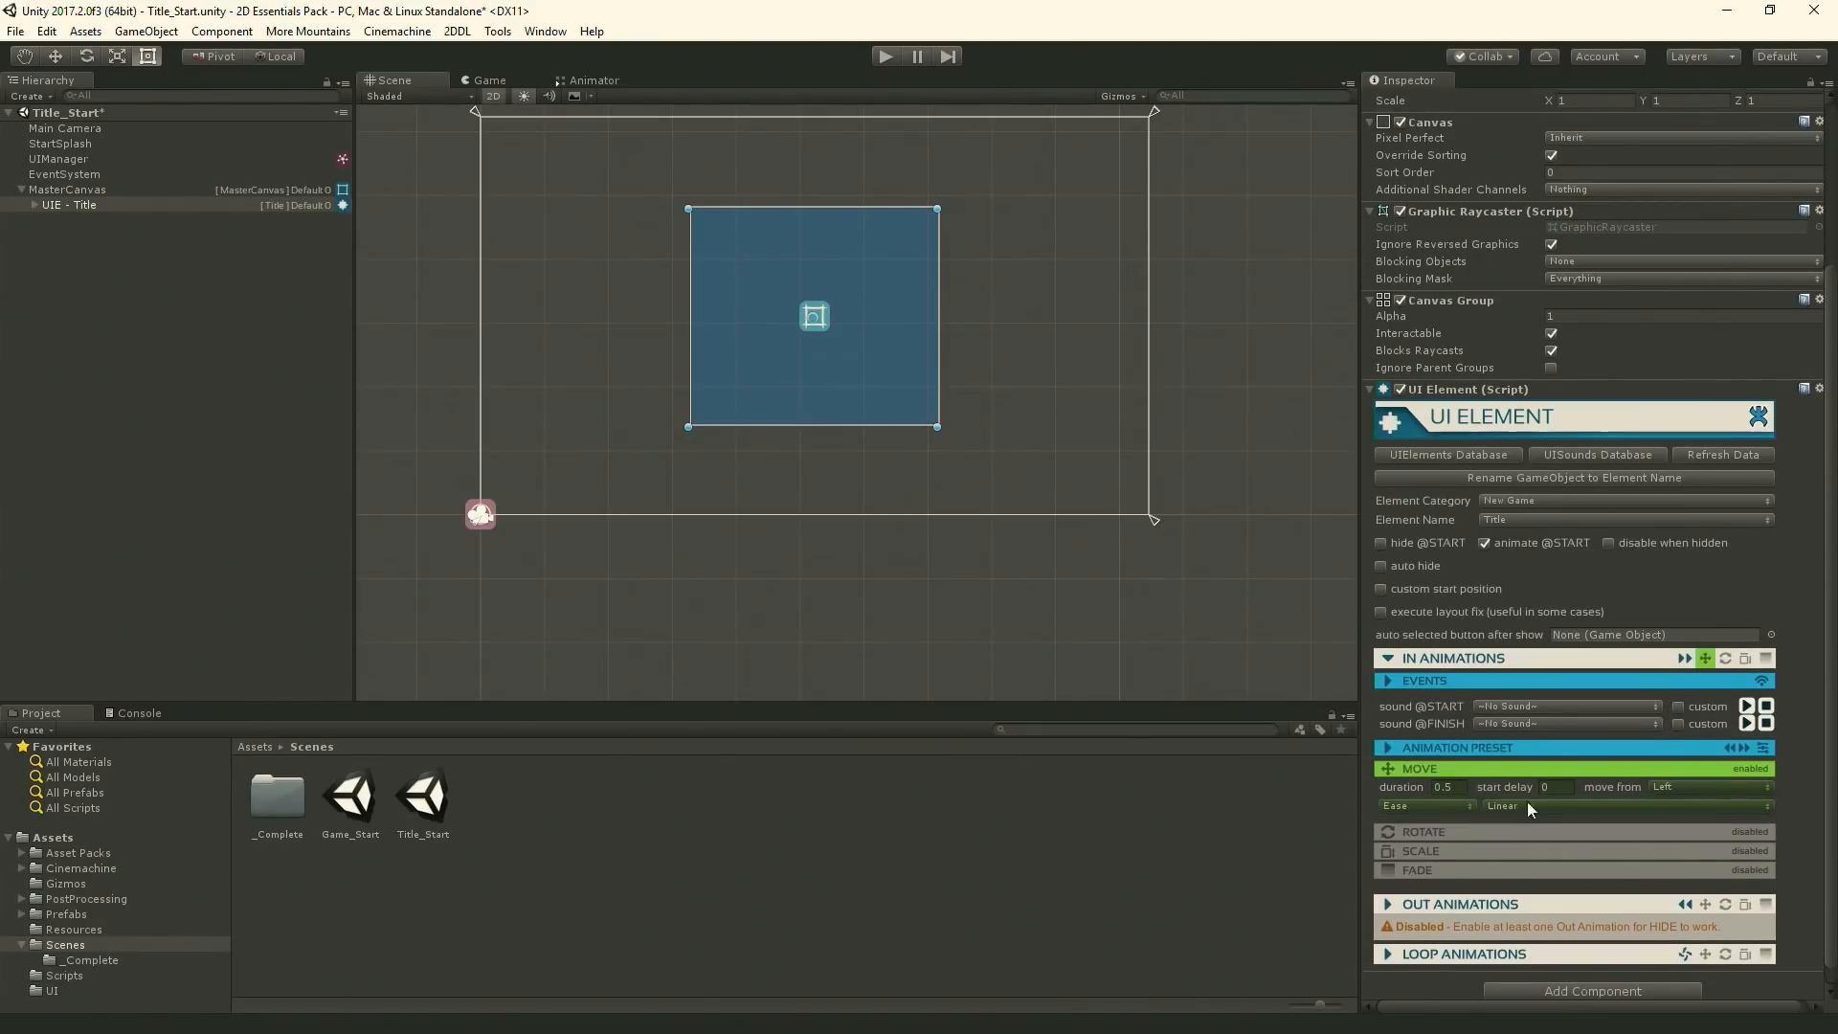
{"action": "left_click", "coordinate": [1477, 772]}
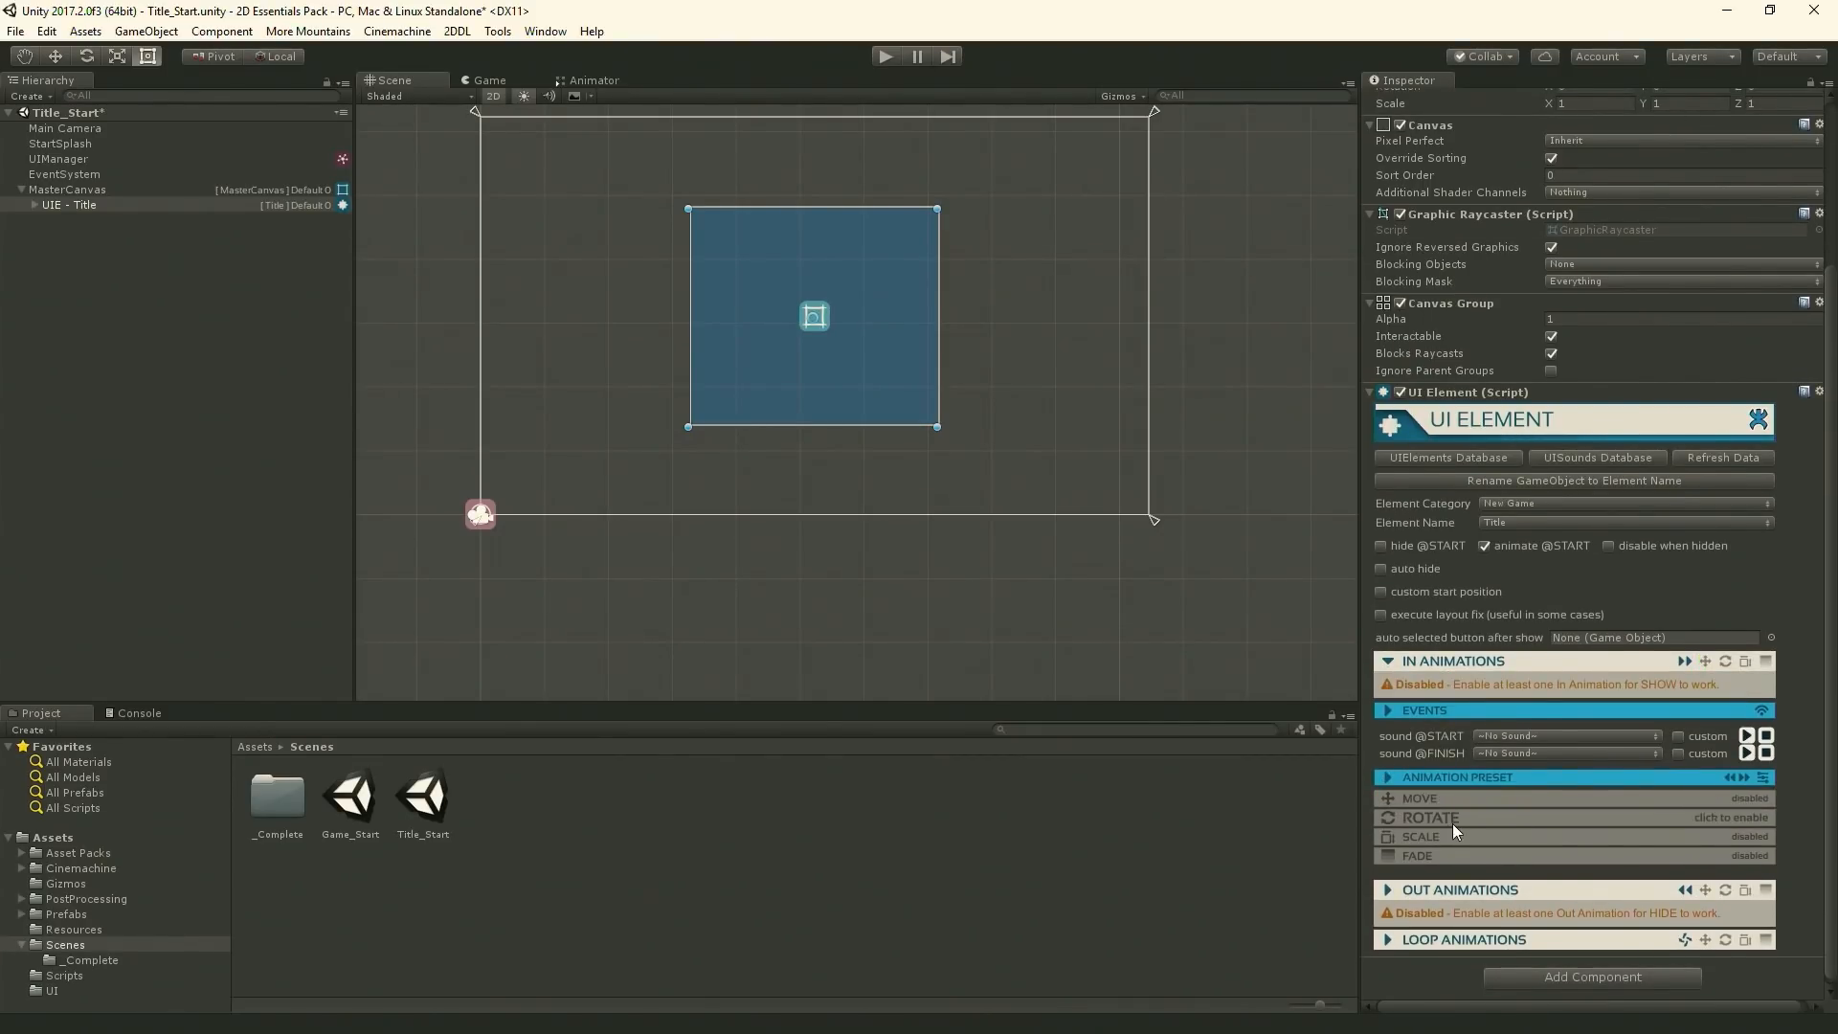
{"action": "left_click", "coordinate": [1438, 778]}
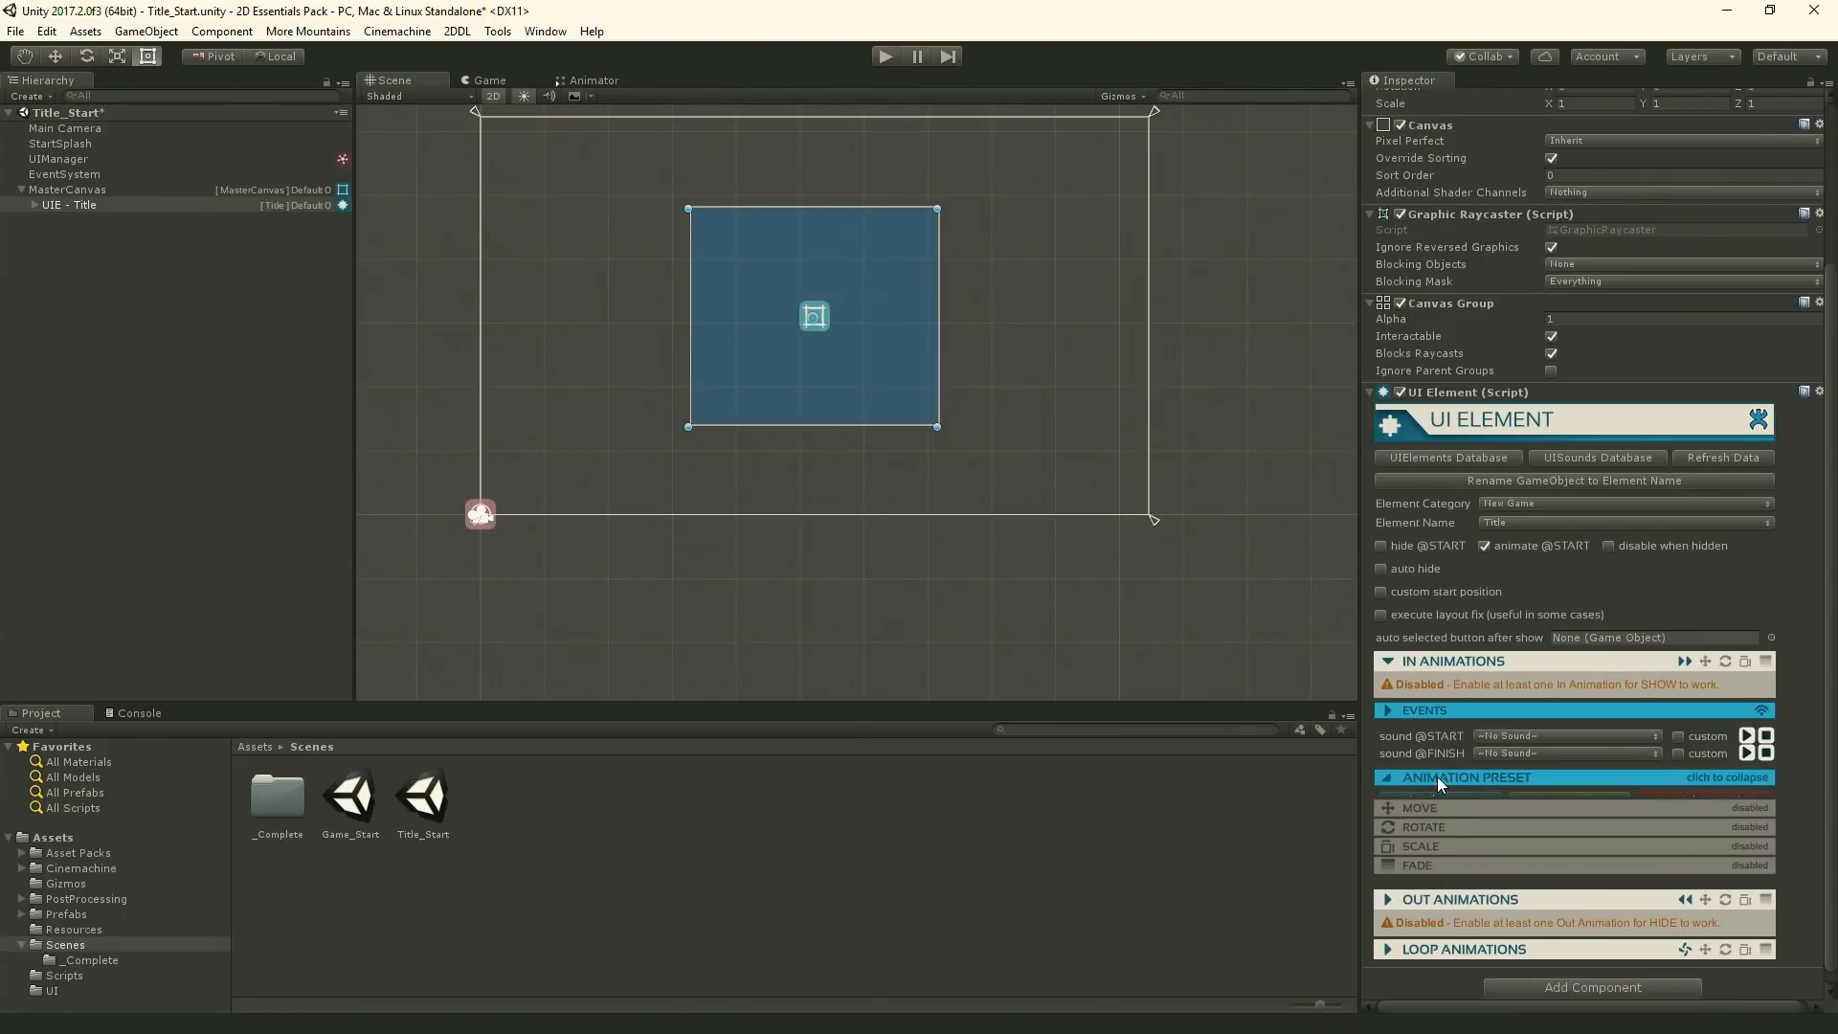
{"action": "left_click", "coordinate": [1512, 821]}
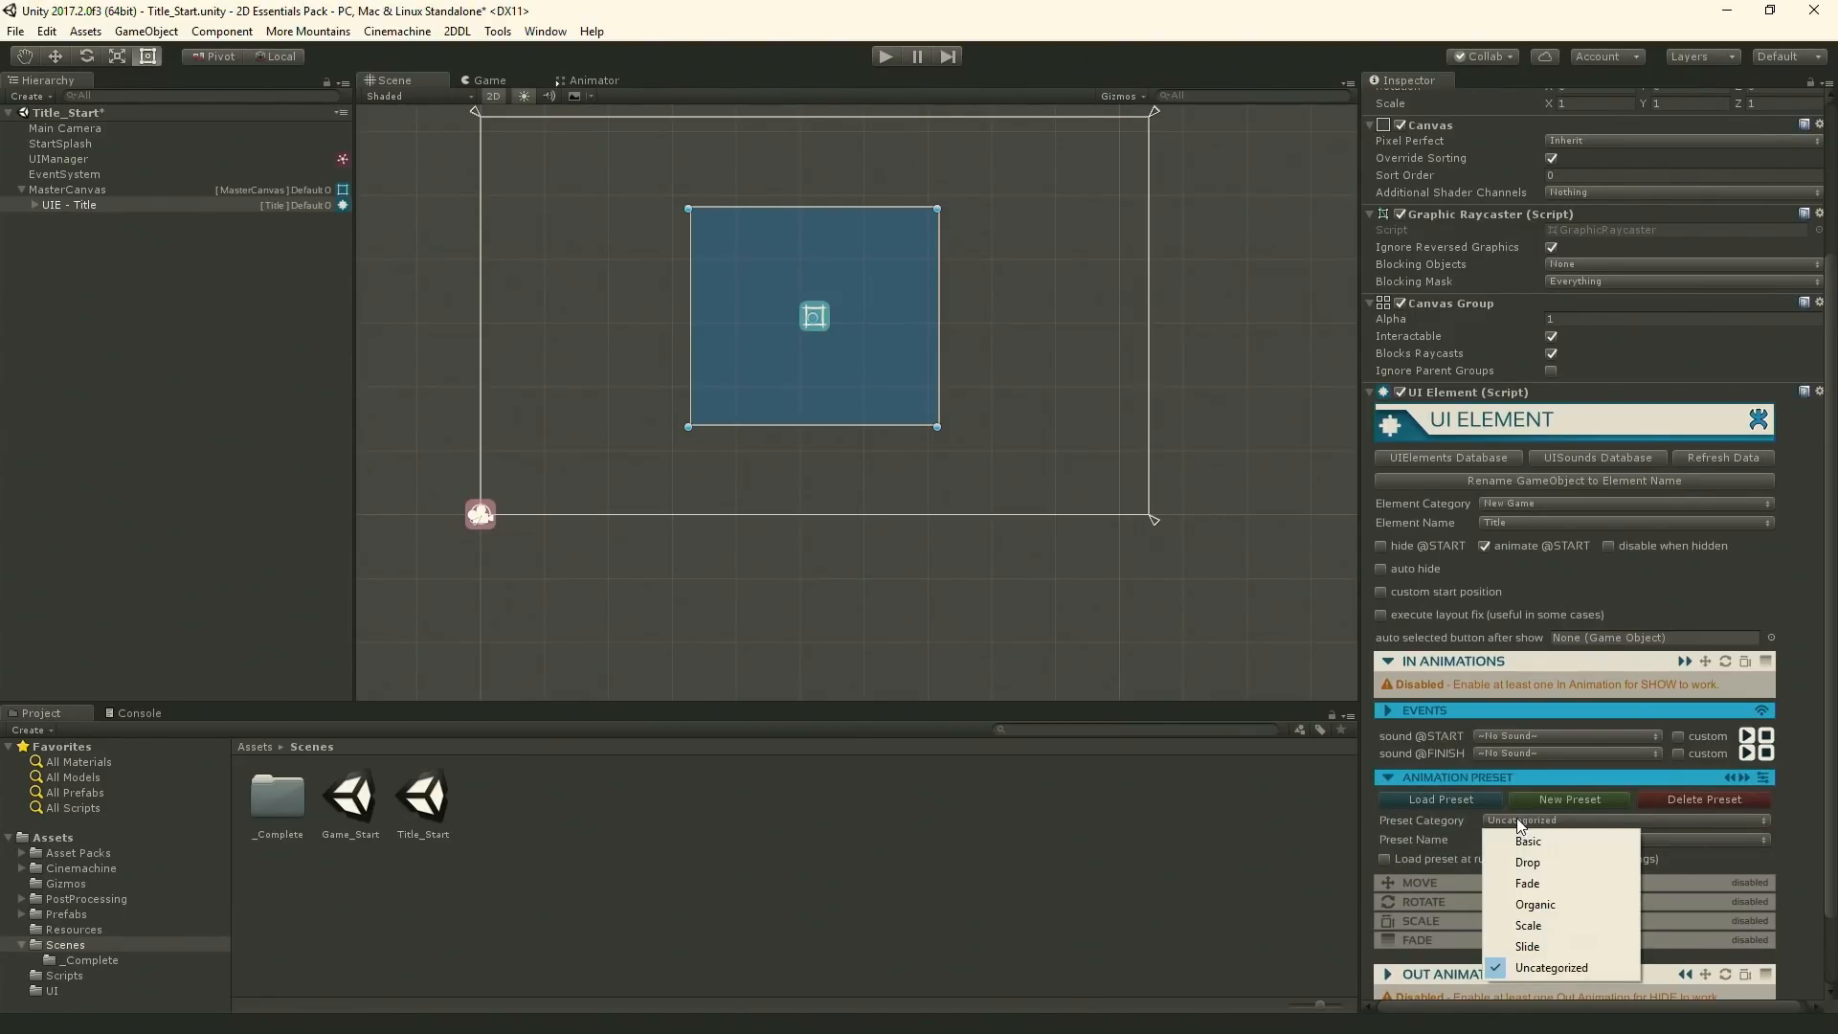
{"action": "left_click", "coordinate": [1539, 888]}
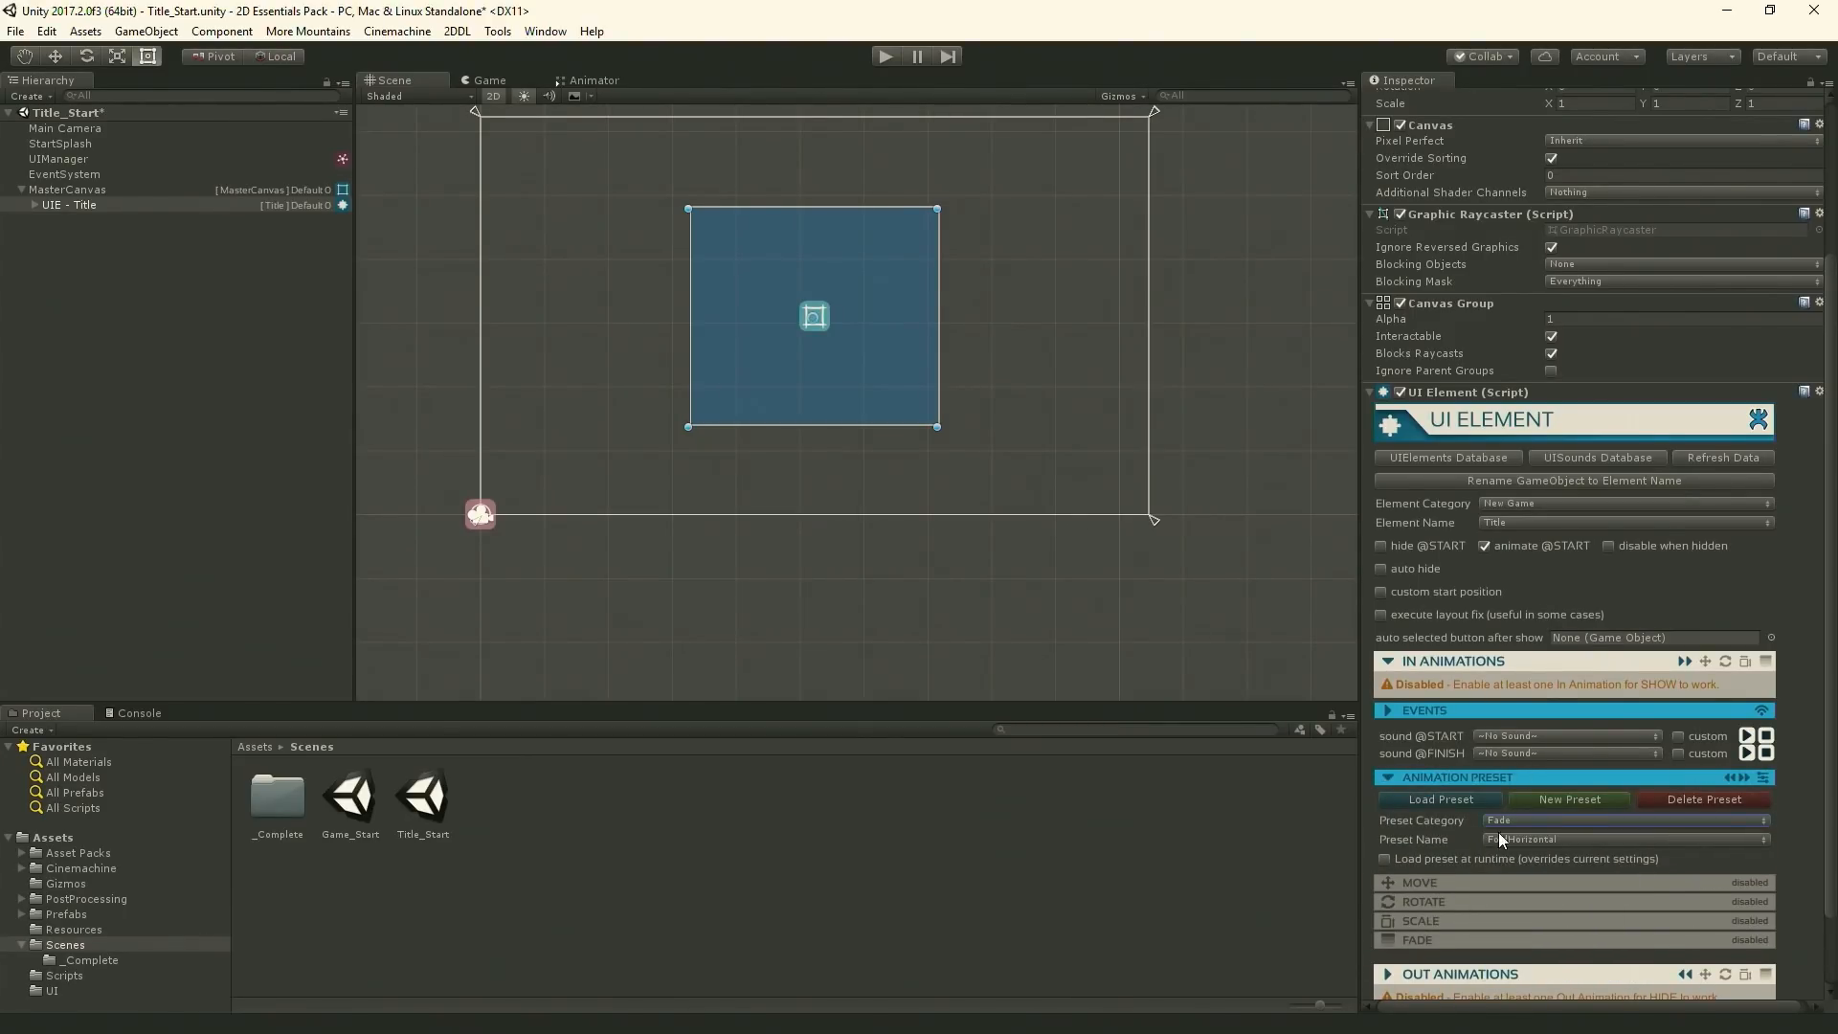
{"action": "left_click", "coordinate": [1524, 836]}
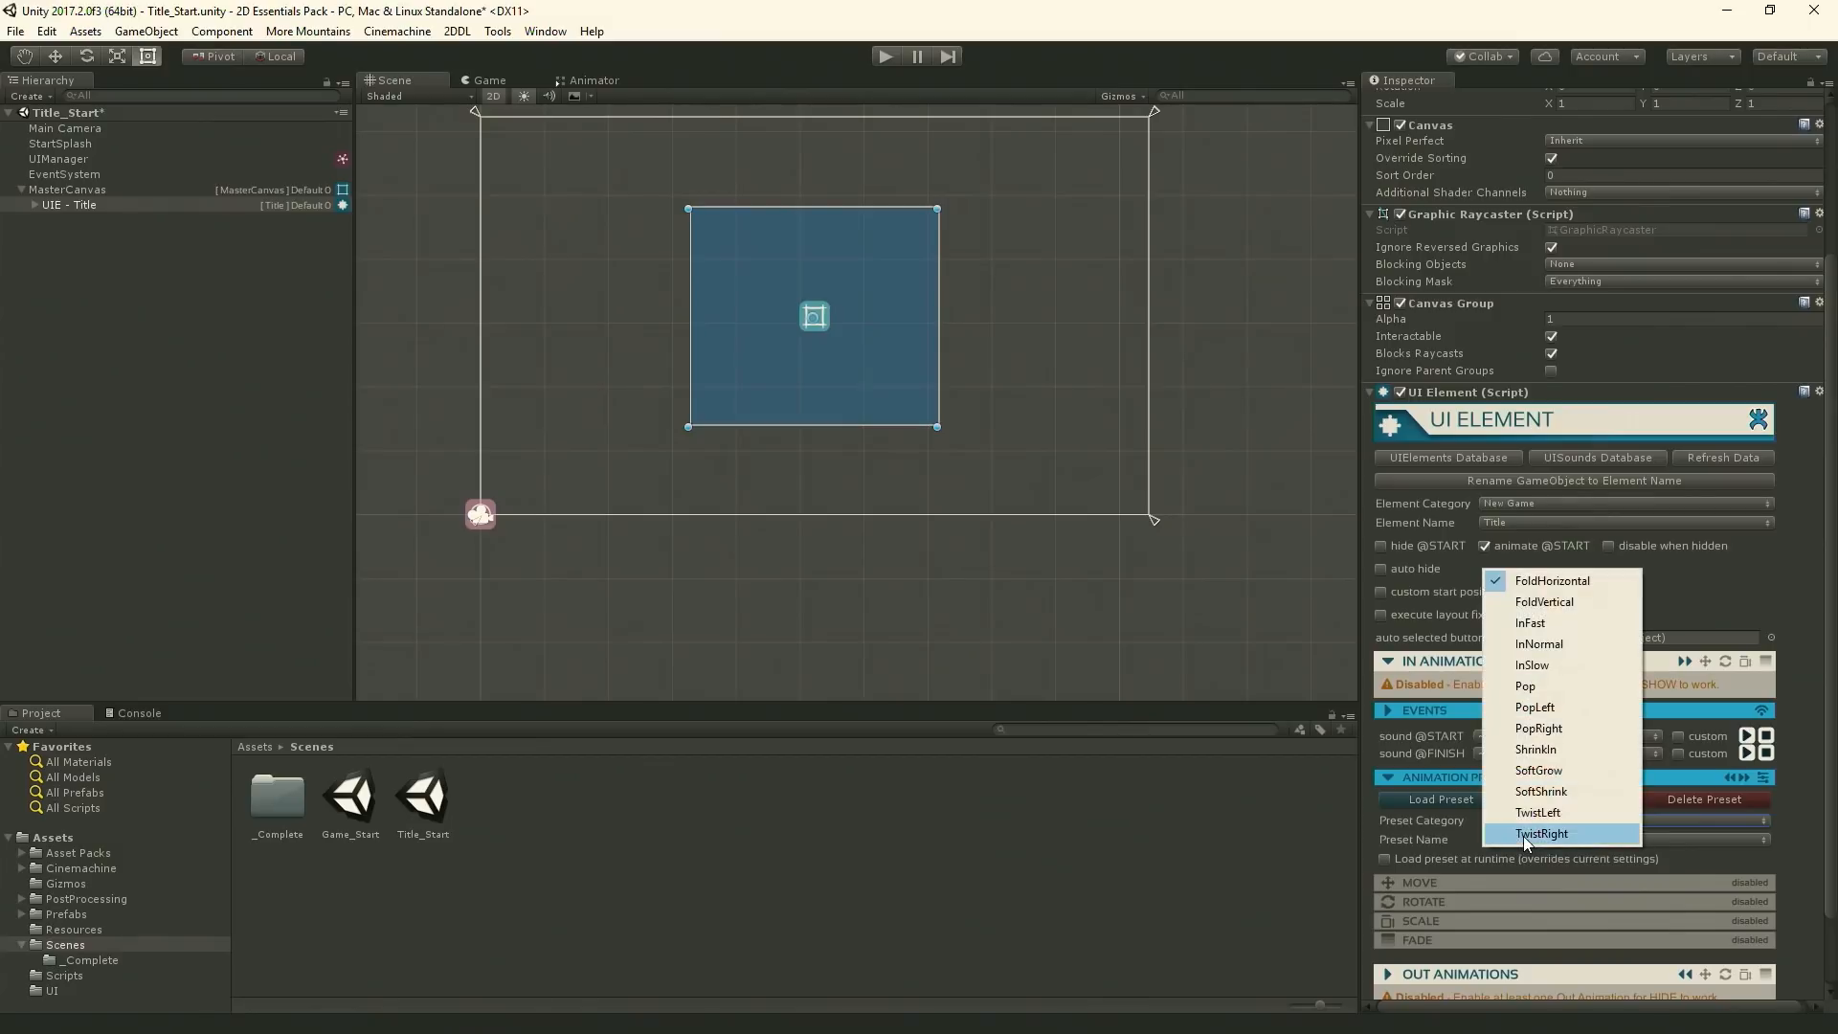
{"action": "left_click", "coordinate": [1533, 665]}
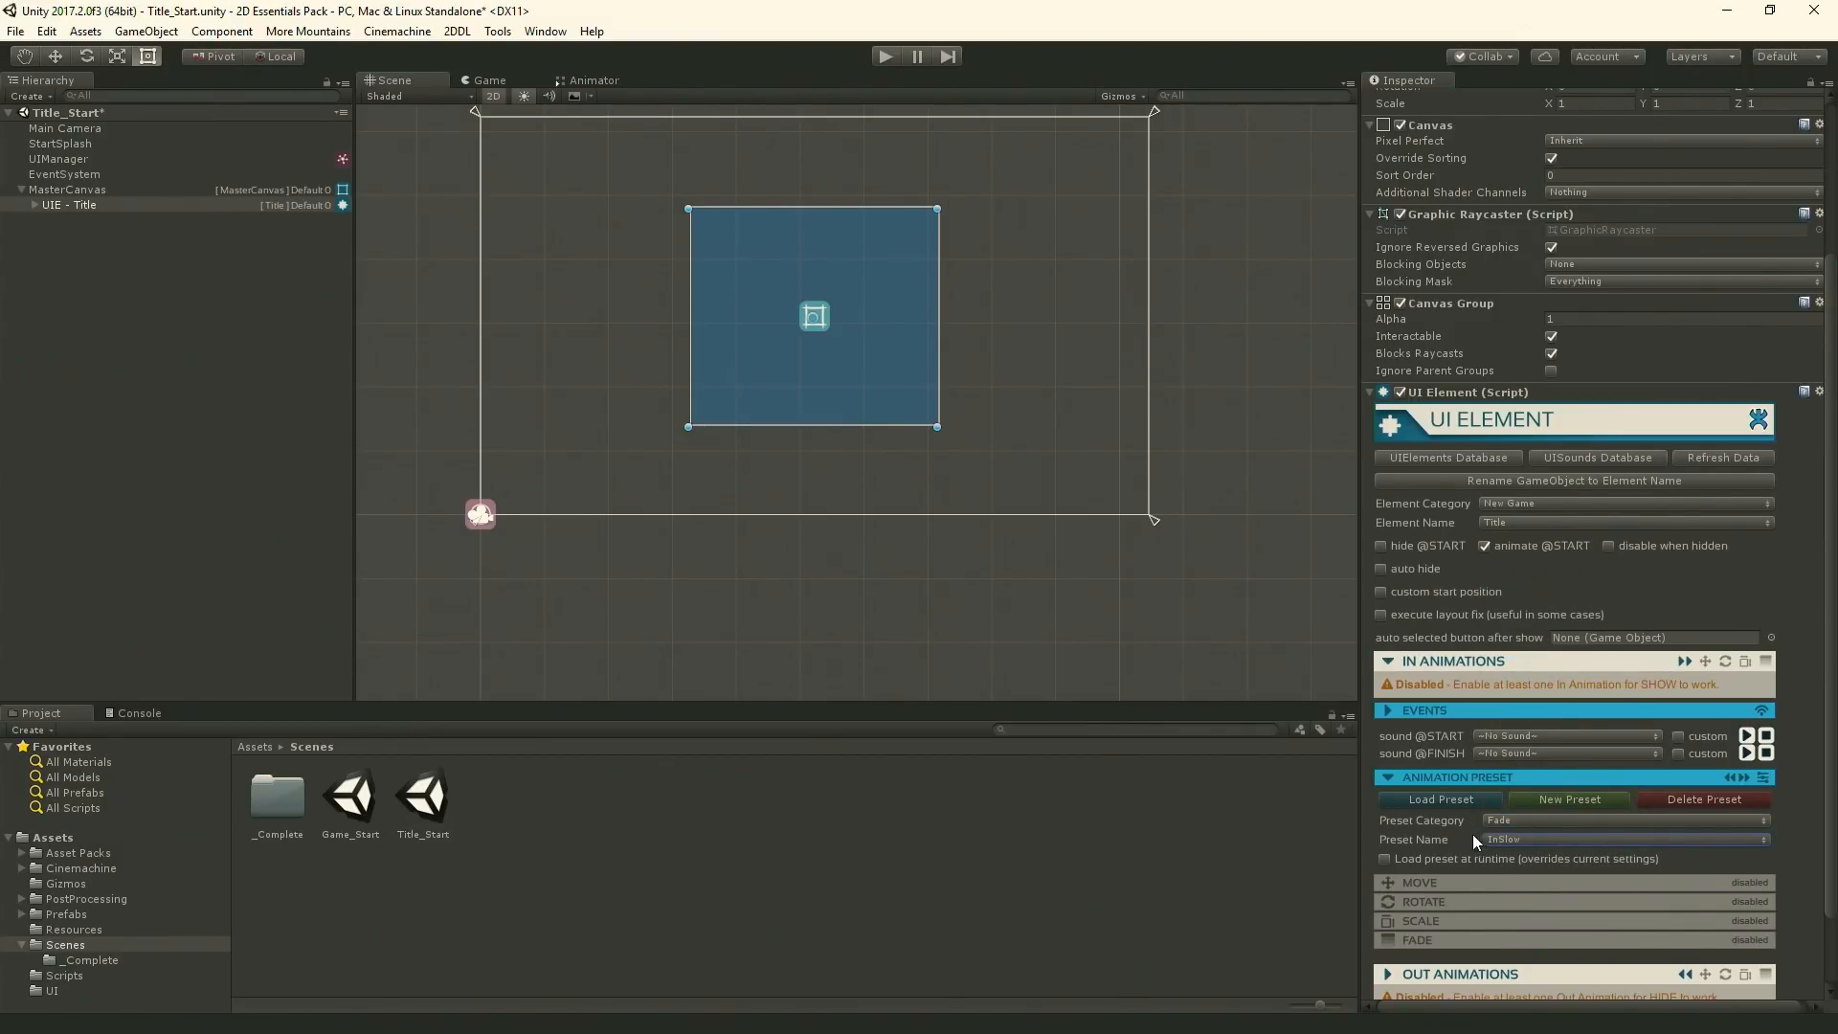
{"action": "left_click", "coordinate": [1434, 796]}
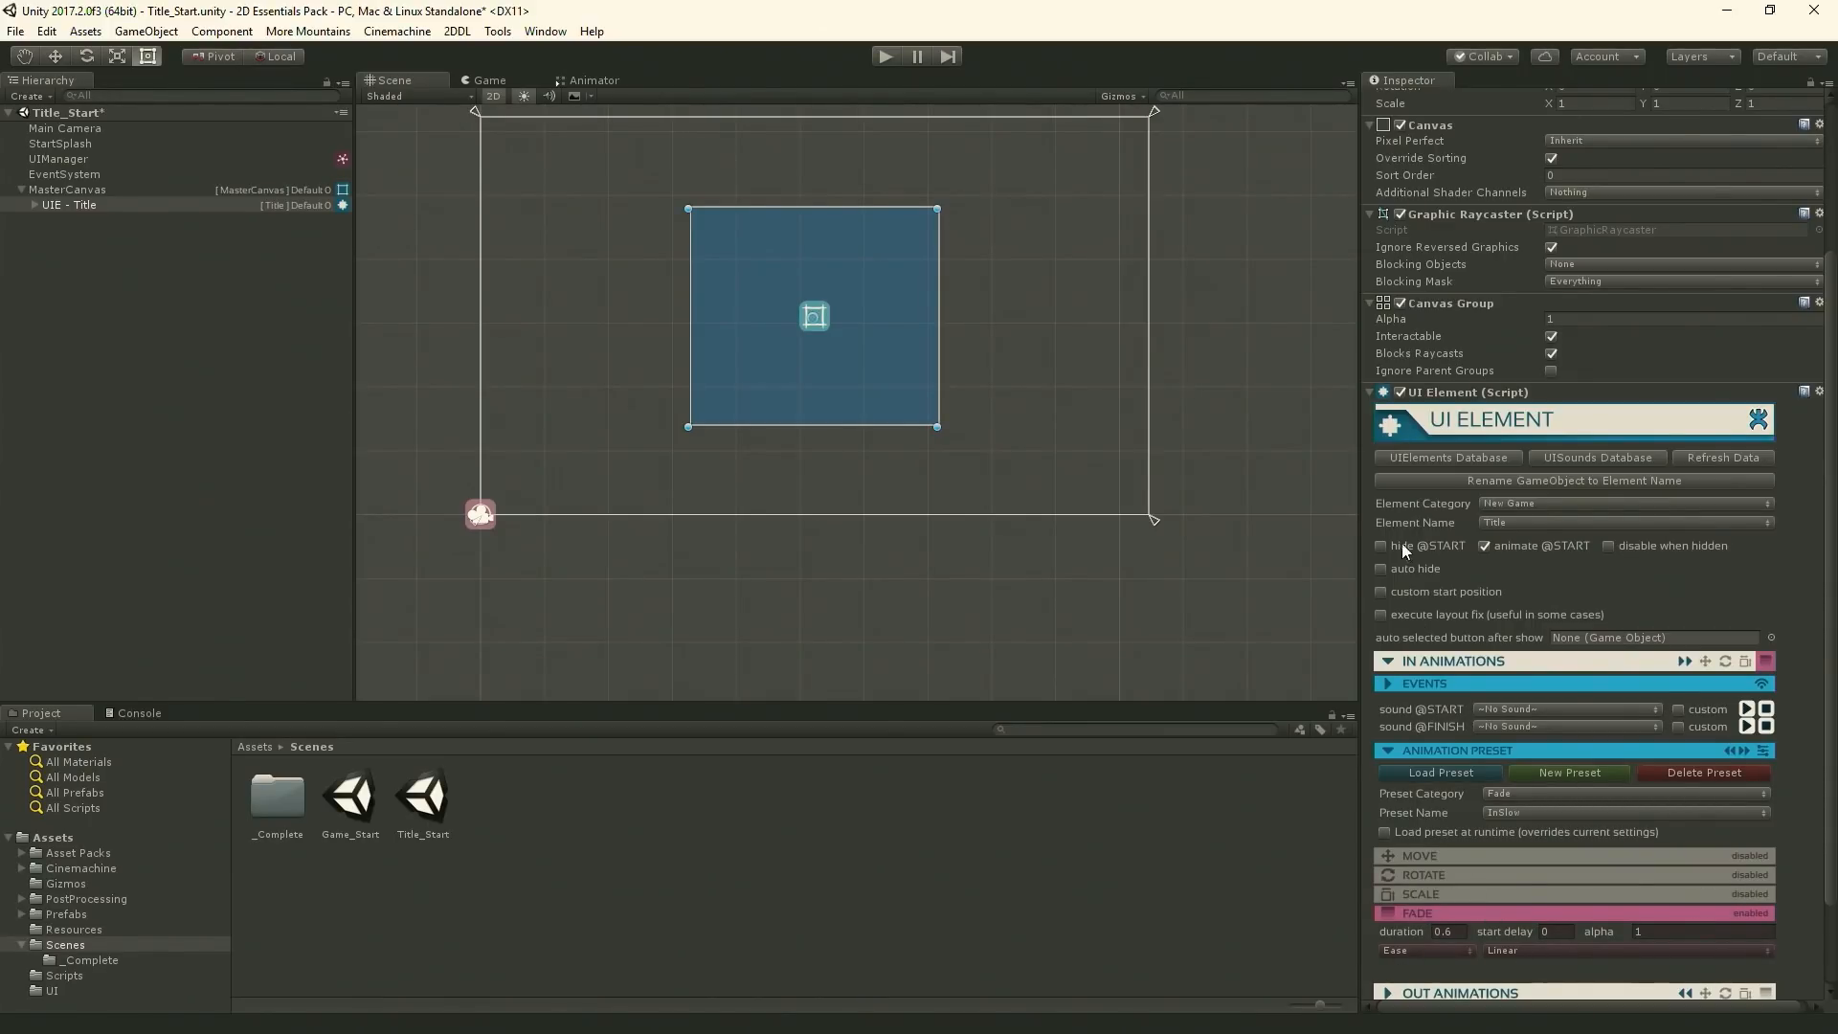
{"action": "left_click", "coordinate": [1428, 663]}
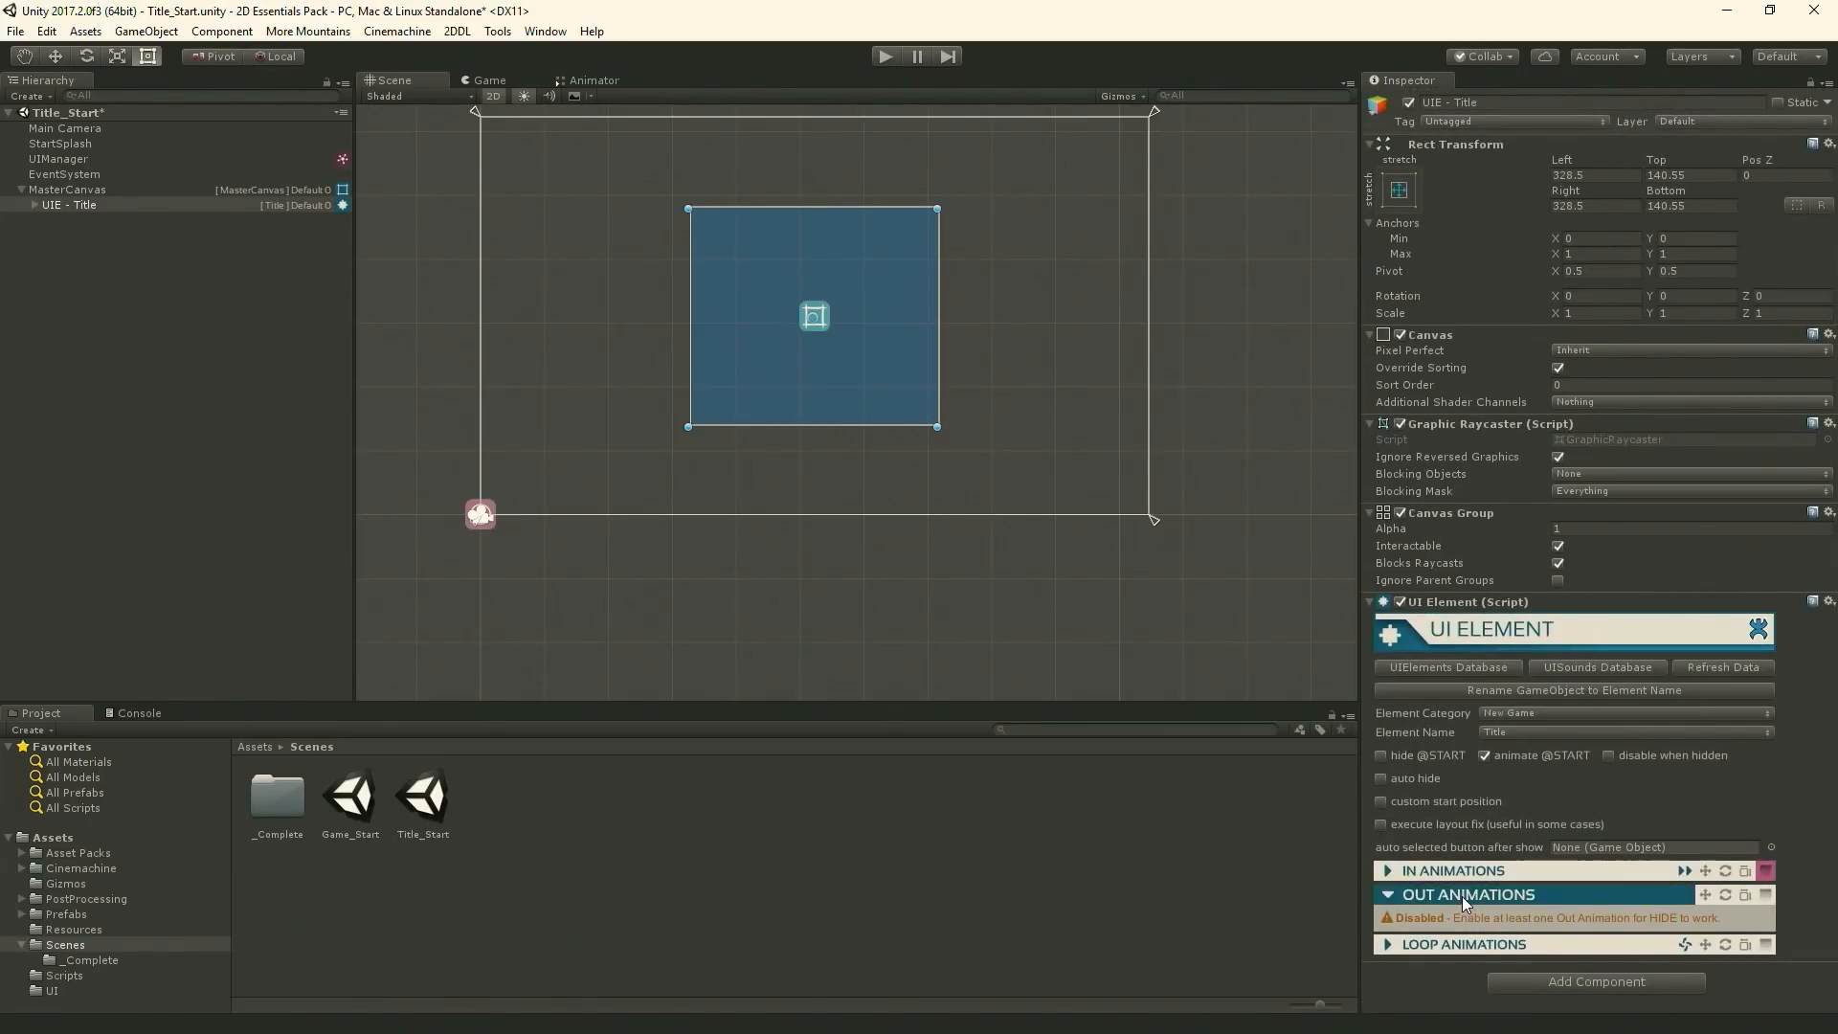
- Load a 0.2-second linear preset from the Fade category into the Title element's Out Animations
{"action": "left_click", "coordinate": [1462, 897]}
{"action": "scroll", "coordinate": [1450, 837], "scroll_direction": "down", "scroll_amount": 5}
{"action": "left_click", "coordinate": [1455, 826]}
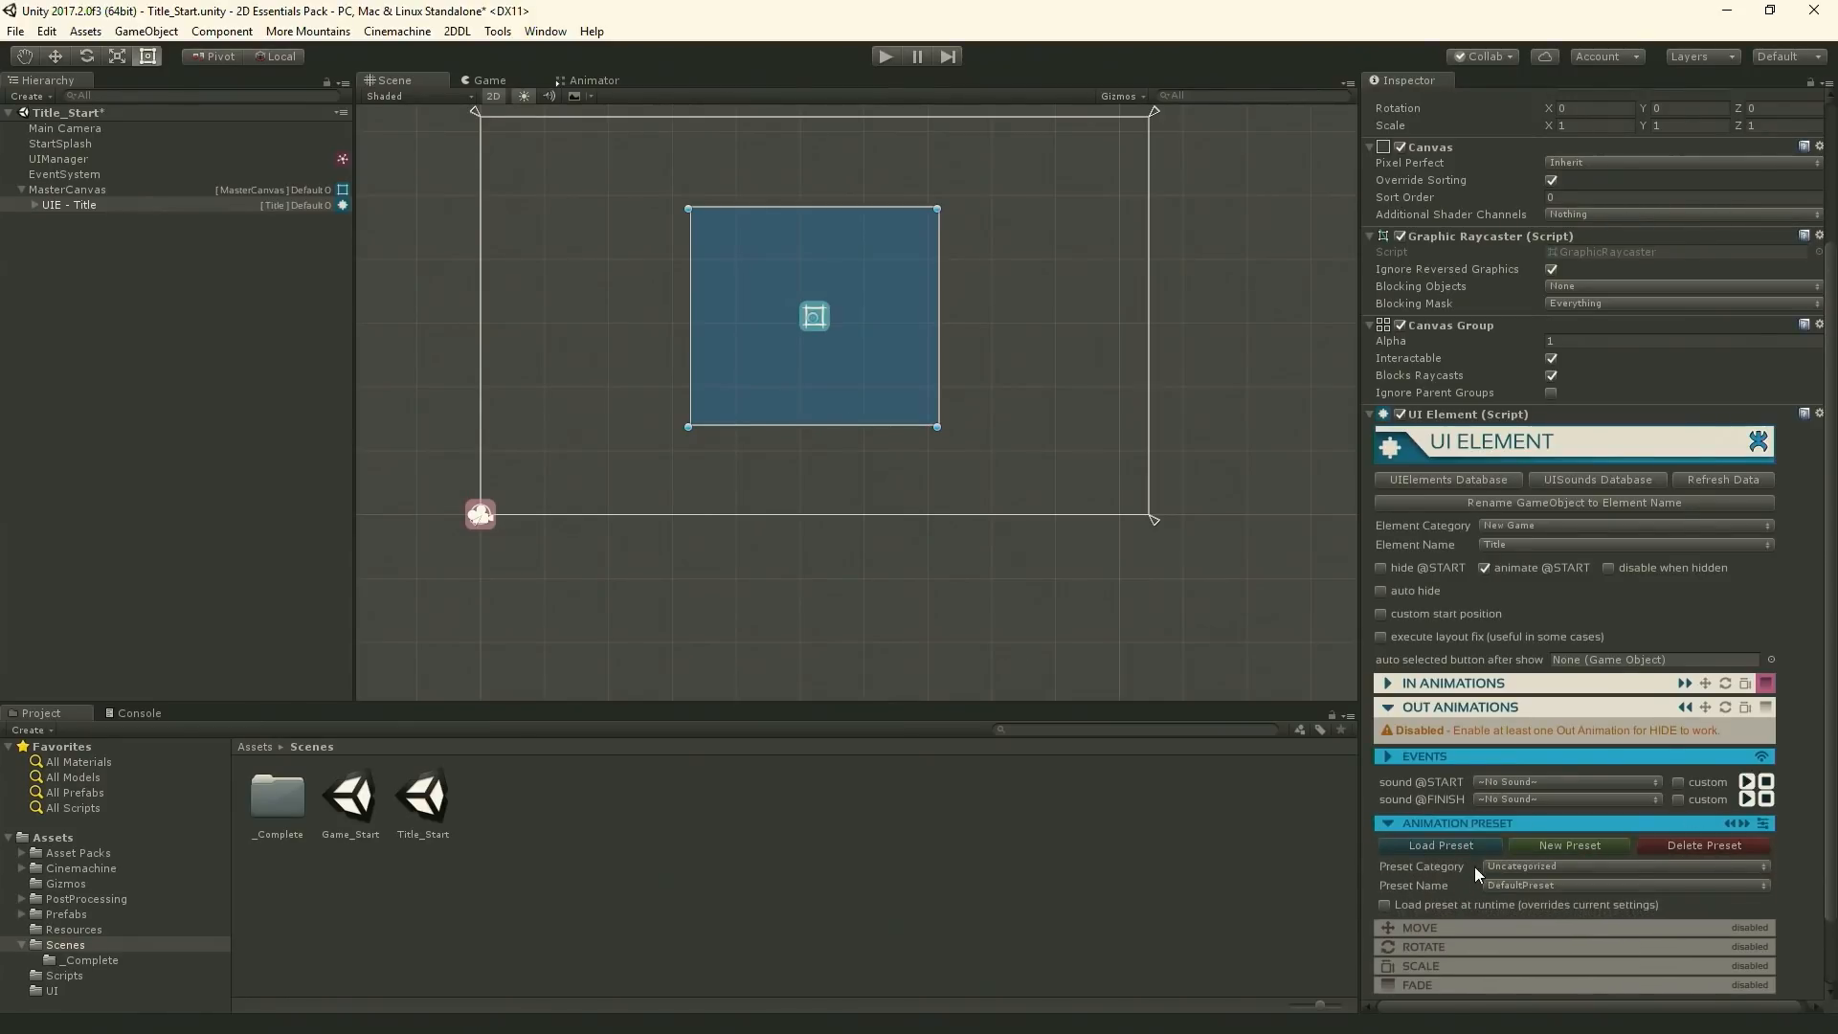
{"action": "left_click", "coordinate": [1522, 866]}
{"action": "left_click", "coordinate": [1528, 927]}
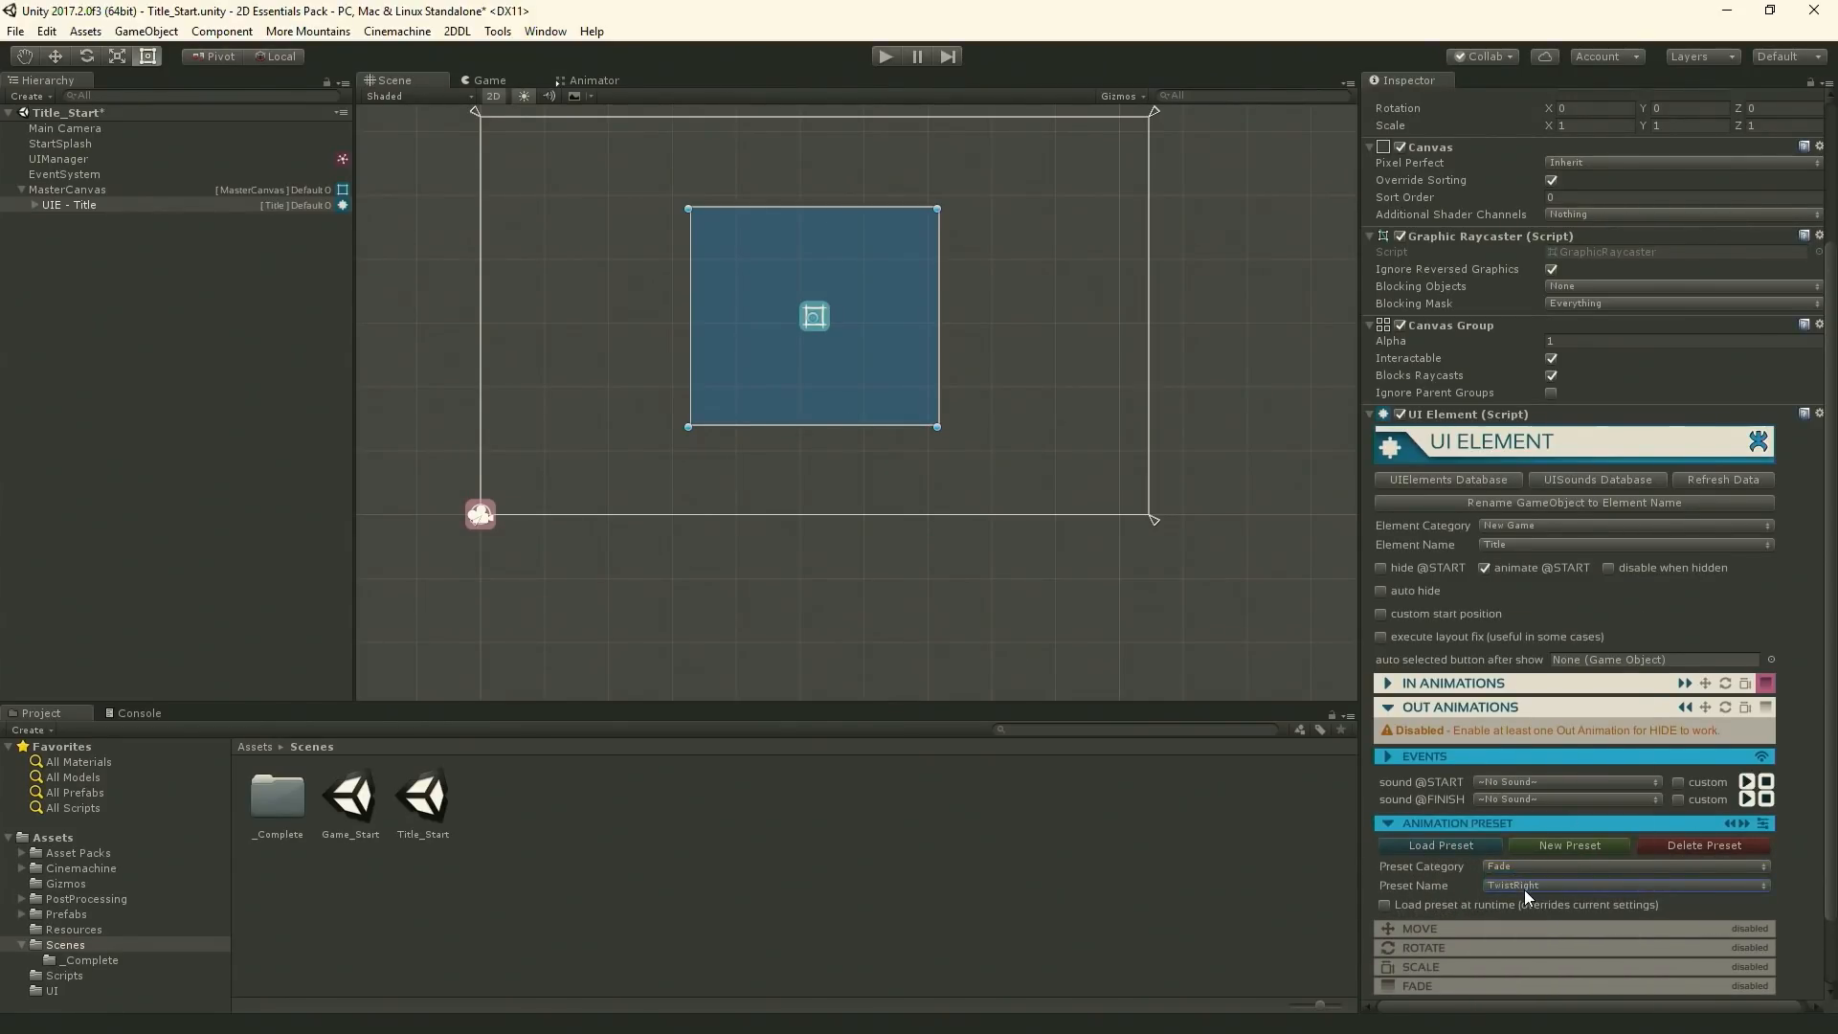
{"action": "left_click", "coordinate": [1524, 887]}
{"action": "left_click", "coordinate": [1535, 690]}
{"action": "left_click", "coordinate": [1460, 840]}
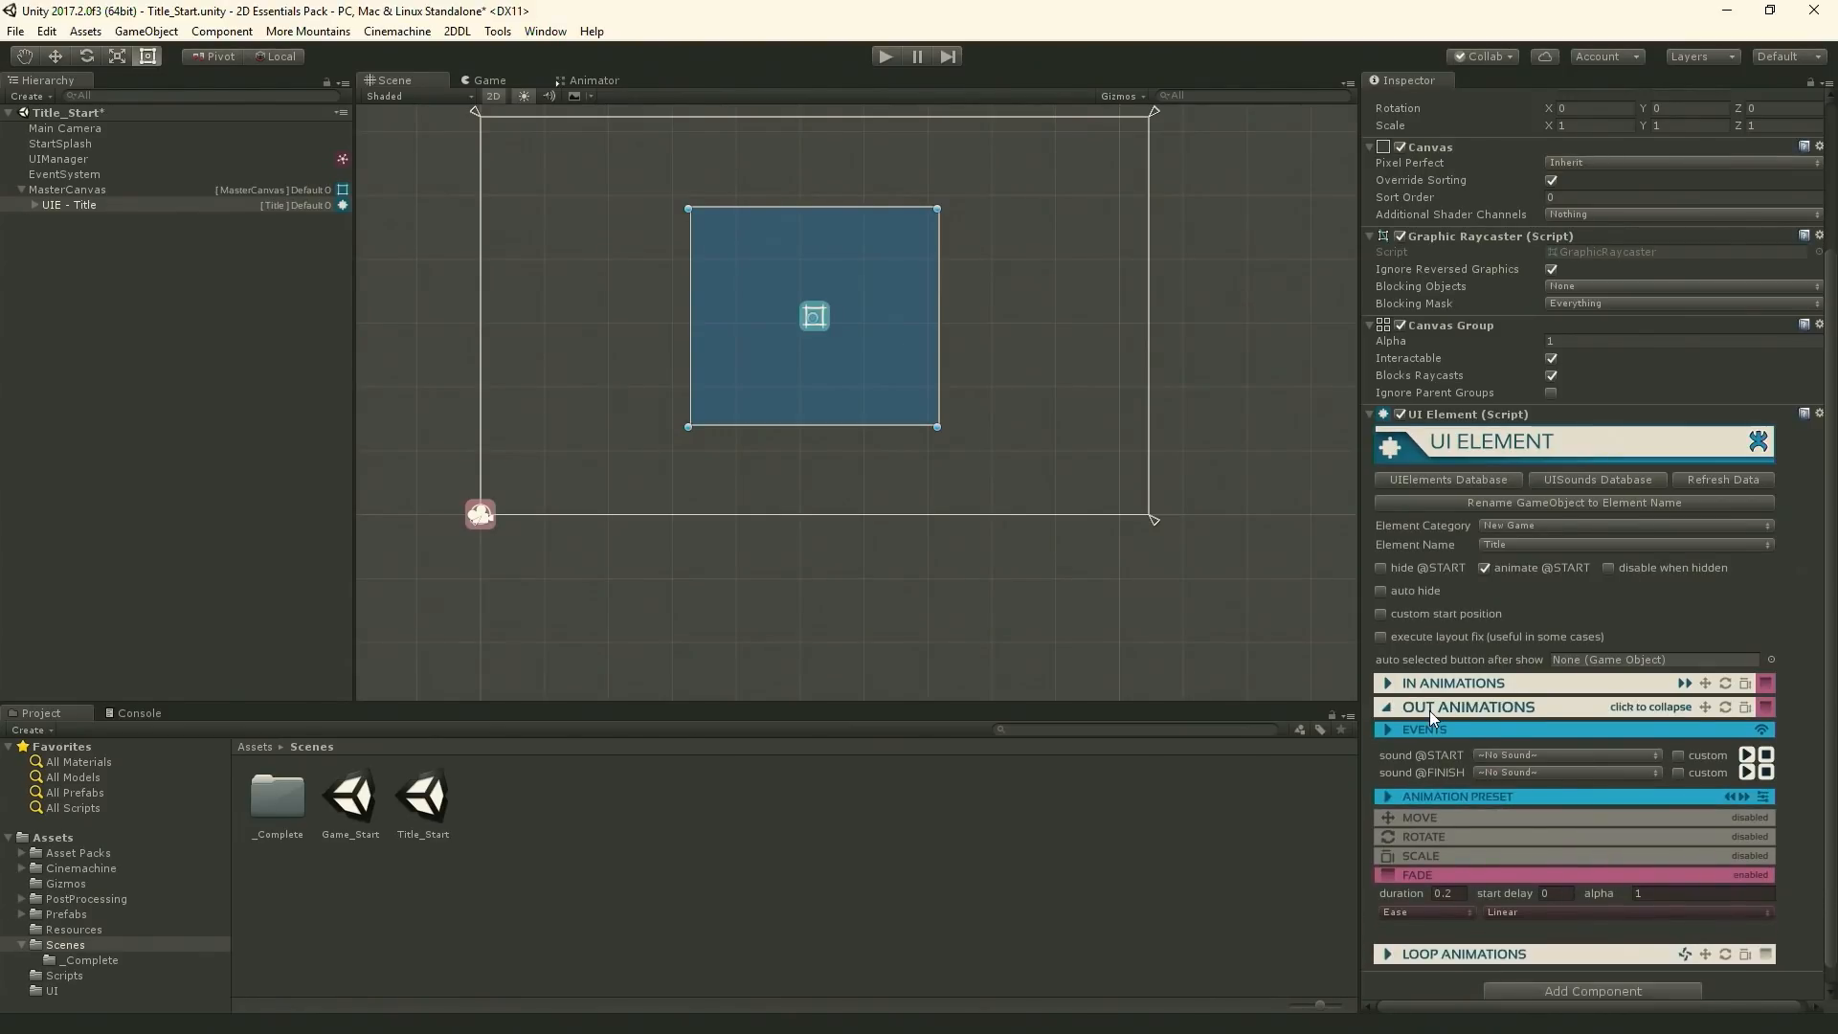
{"action": "left_click", "coordinate": [1428, 711]}
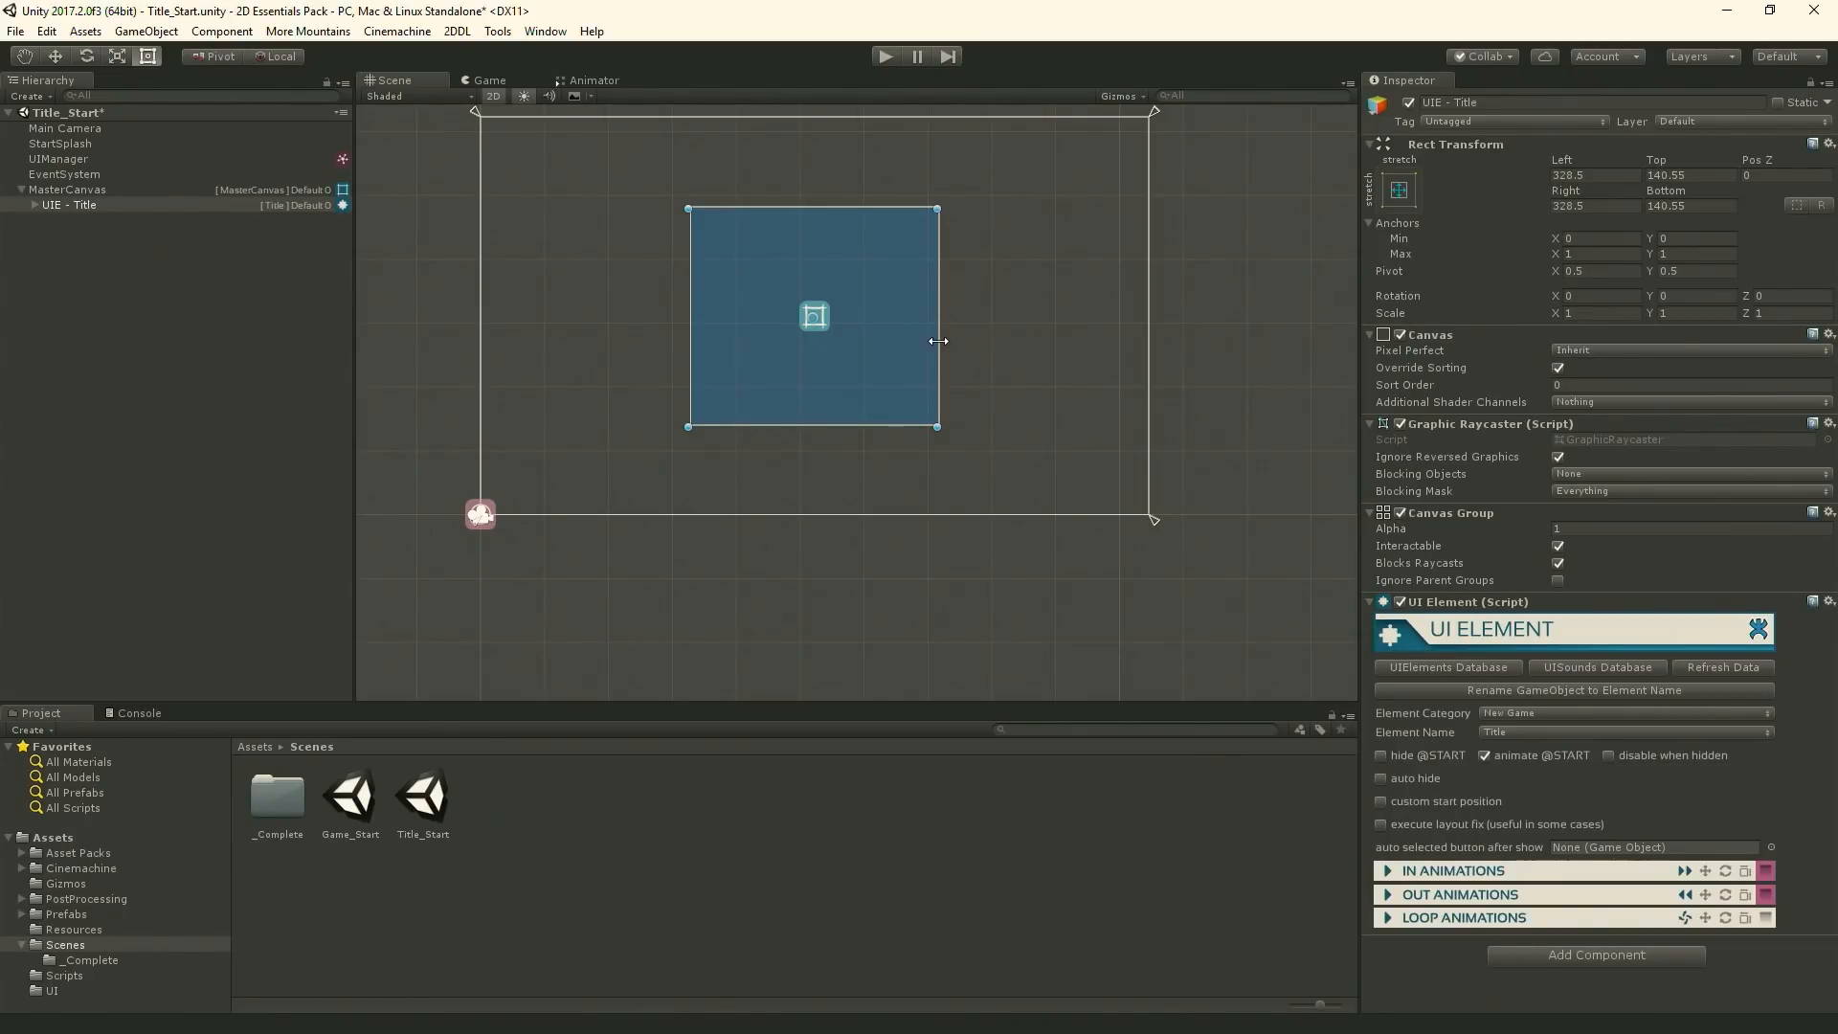
- Duplicate UIE - Title, set the copy's element name to Options and rename its GameObject to the element name
{"action": "mouse_move", "coordinate": [610, 262]}
{"action": "middle_mouse_down"}
{"action": "mouse_move", "coordinate": [624, 325]}
{"action": "mouse_move", "coordinate": [600, 285]}
{"action": "middle_mouse_up"}
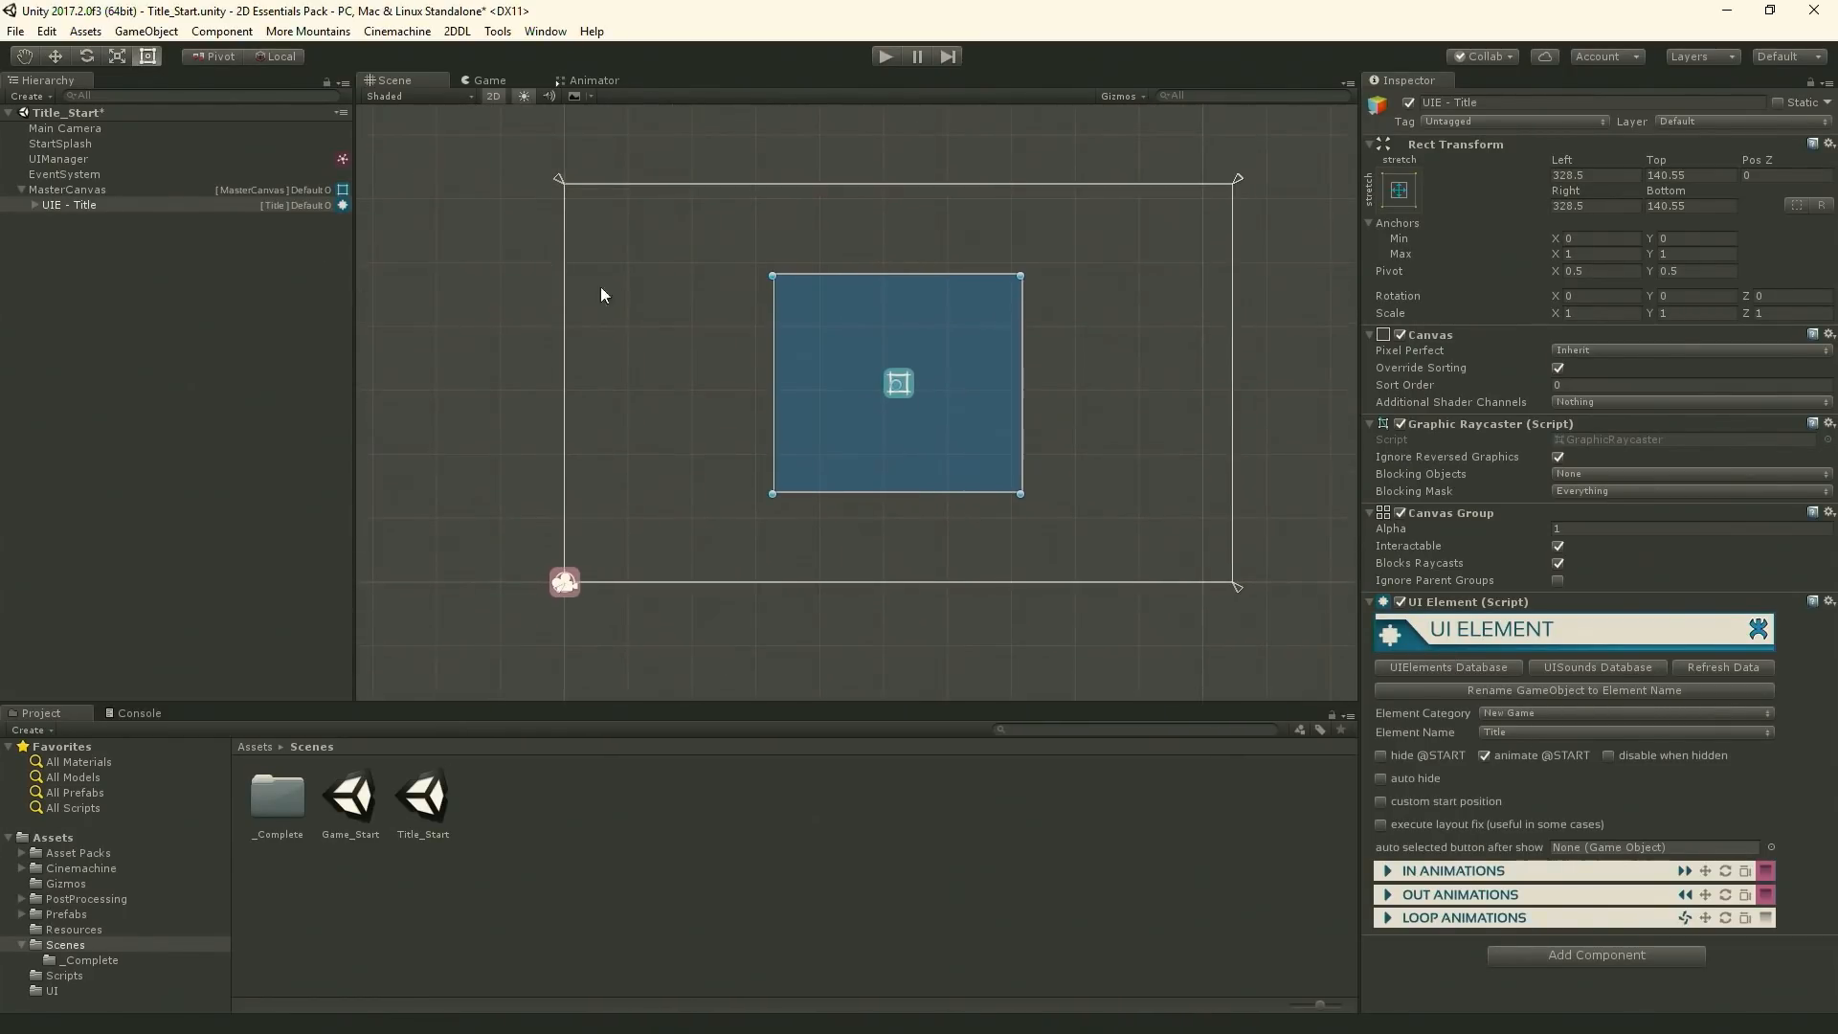
{"action": "right_click", "coordinate": [94, 203]}
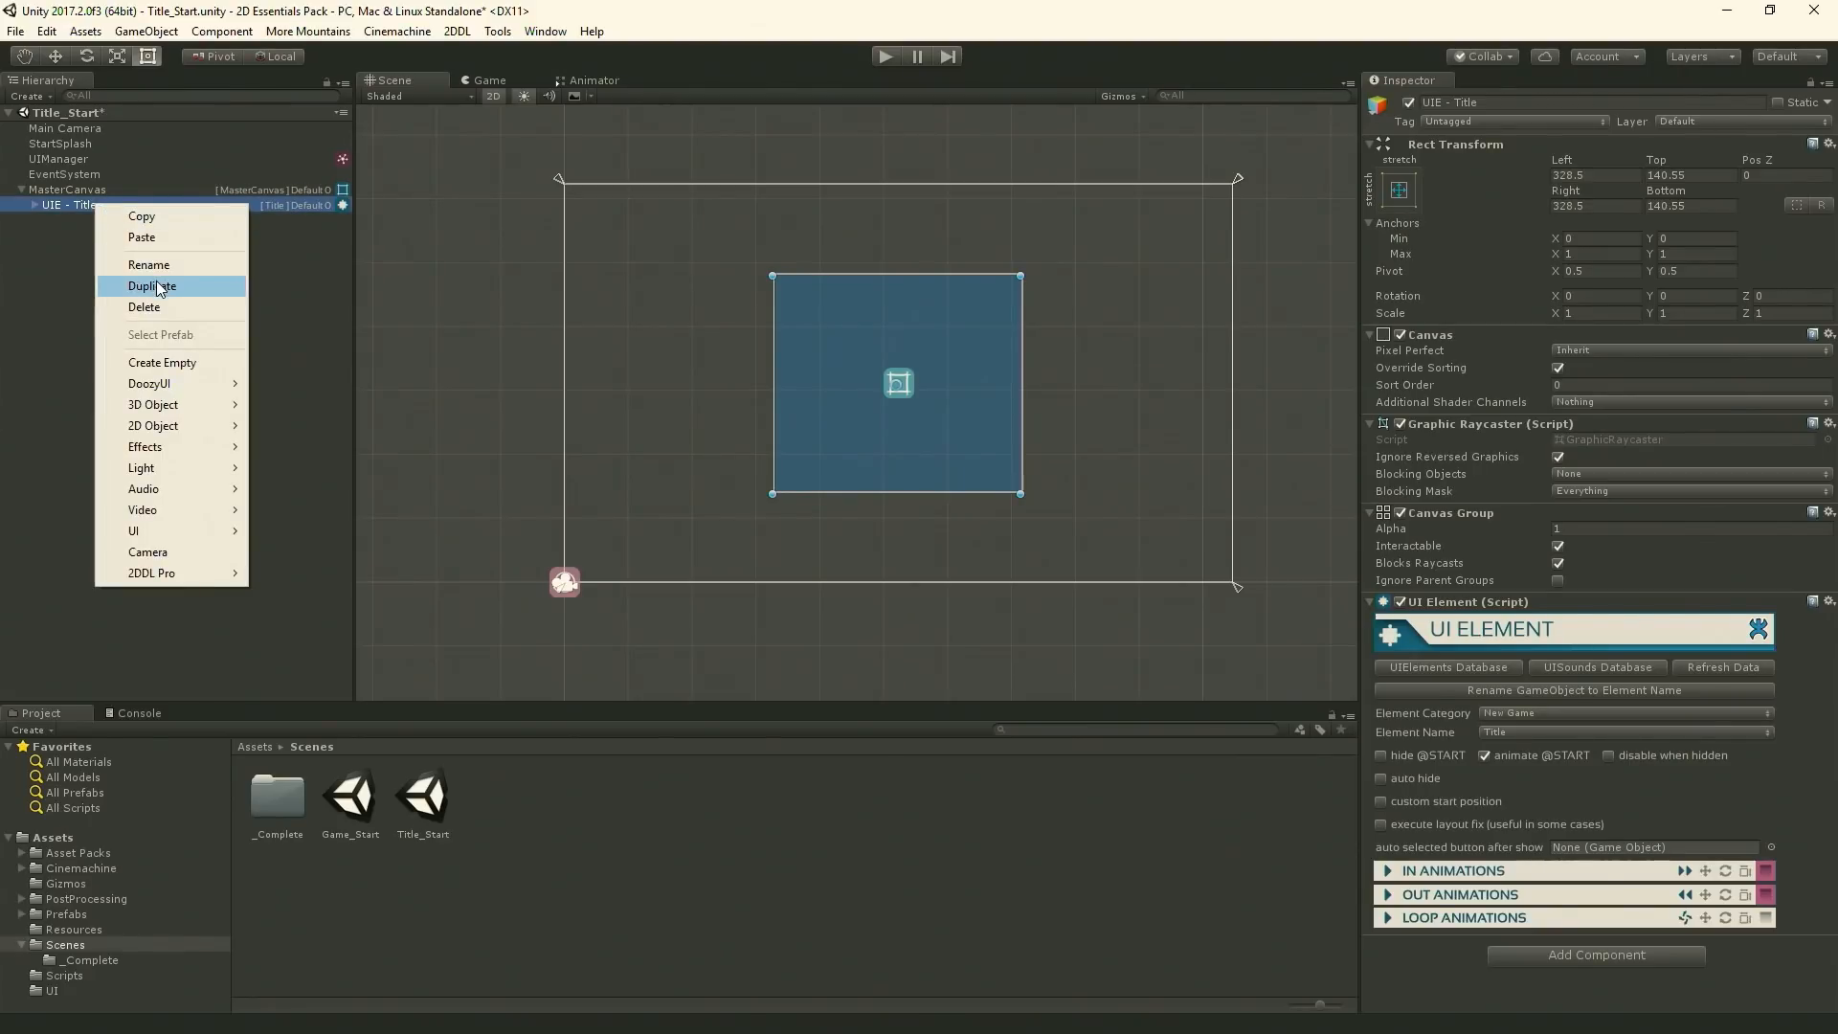
{"action": "left_click", "coordinate": [148, 286]}
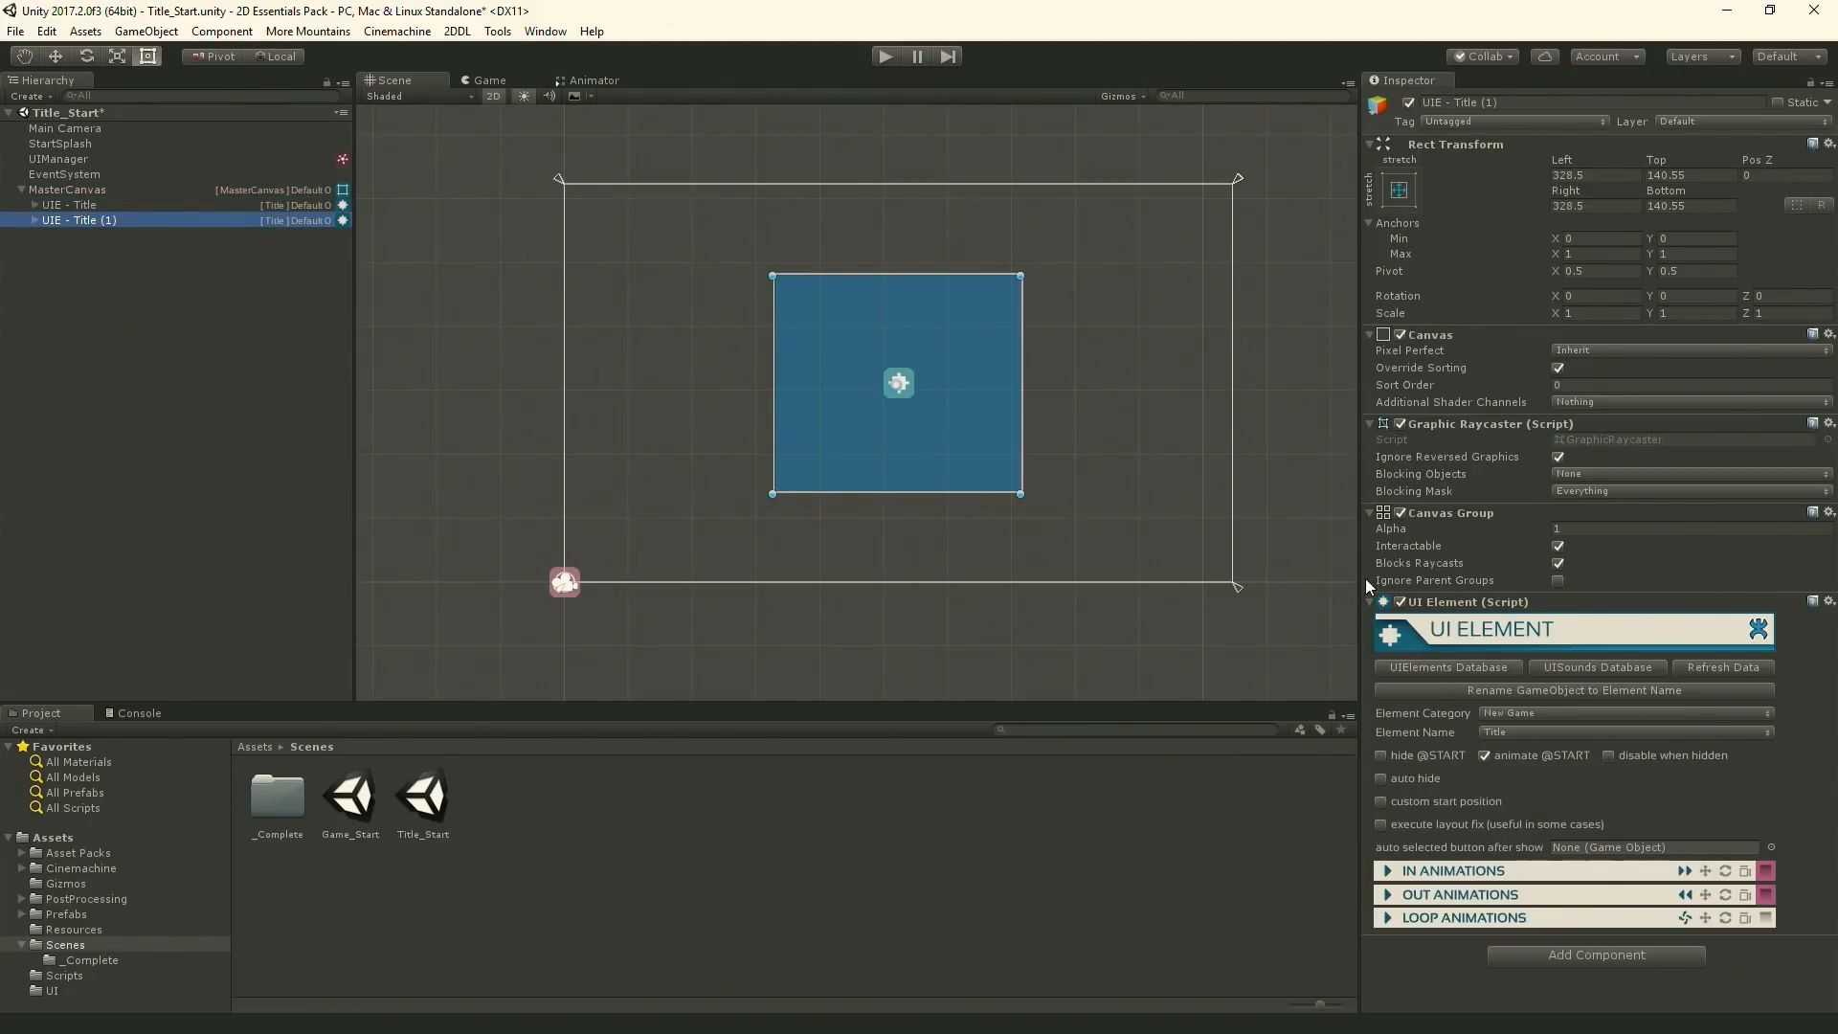
{"action": "left_click", "coordinate": [1514, 730]}
{"action": "left_click", "coordinate": [1524, 755]}
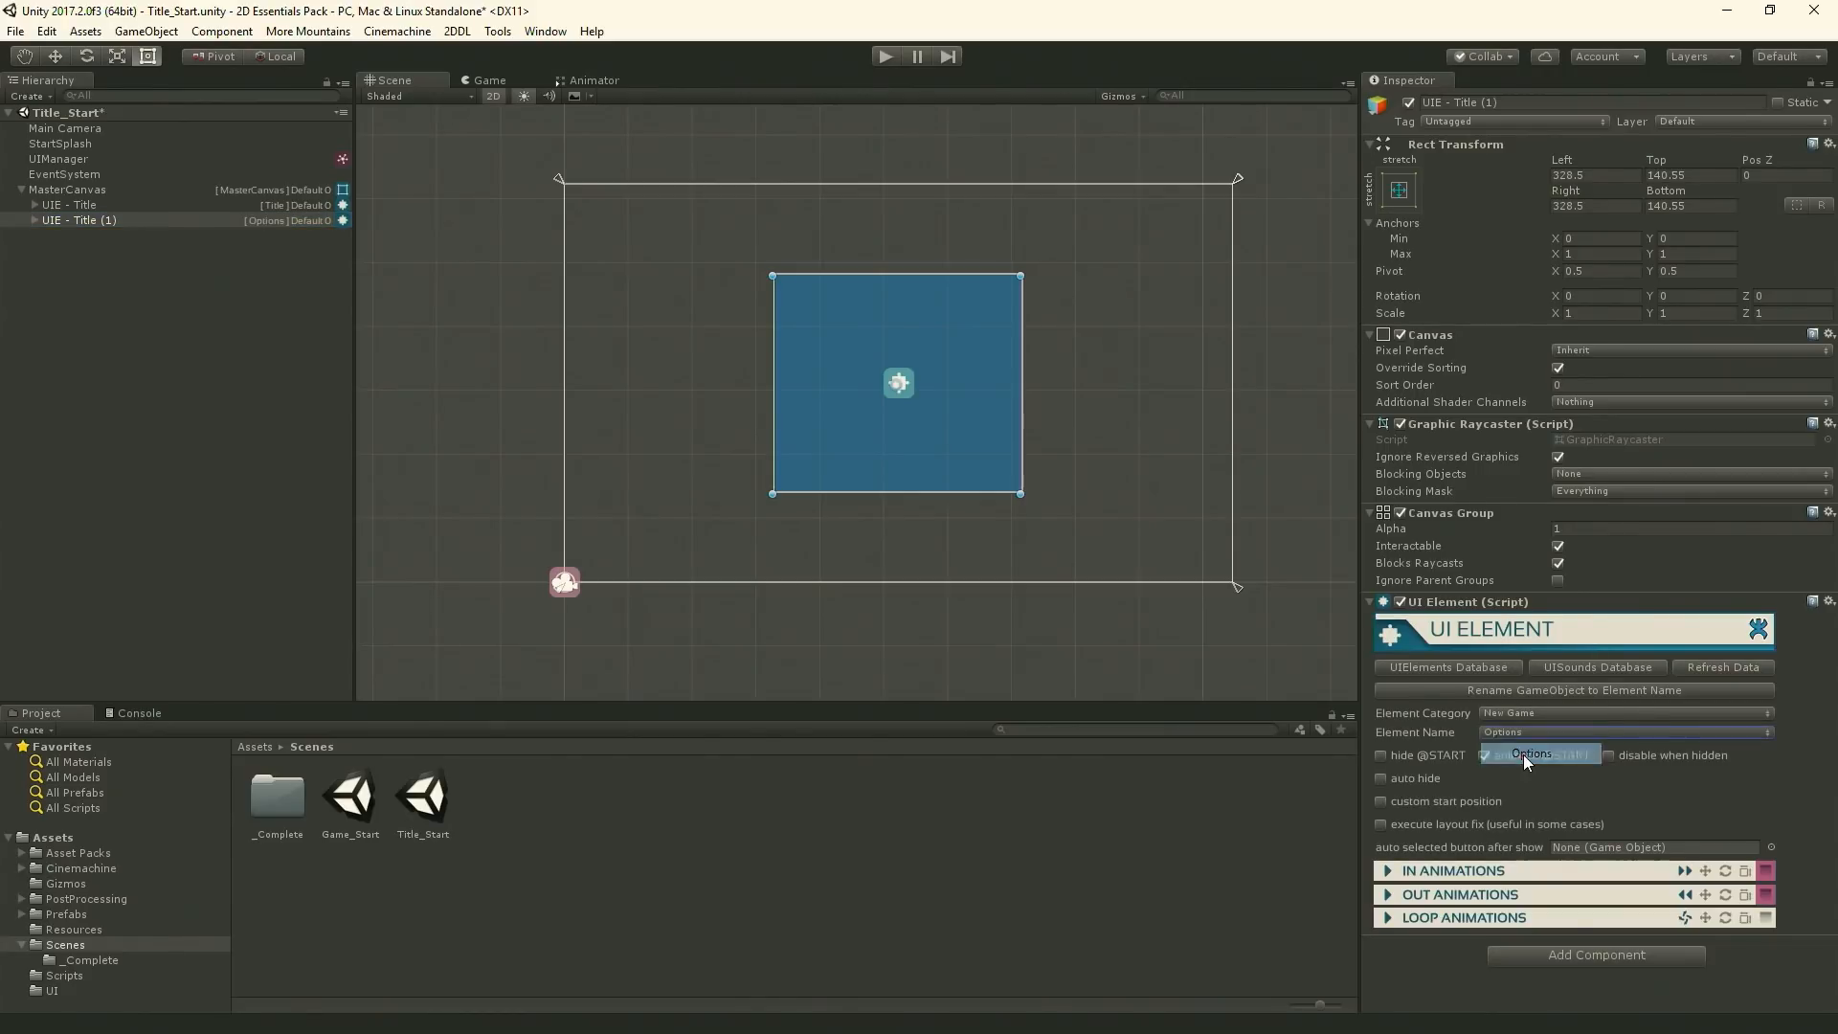
{"action": "left_click", "coordinate": [1524, 690]}
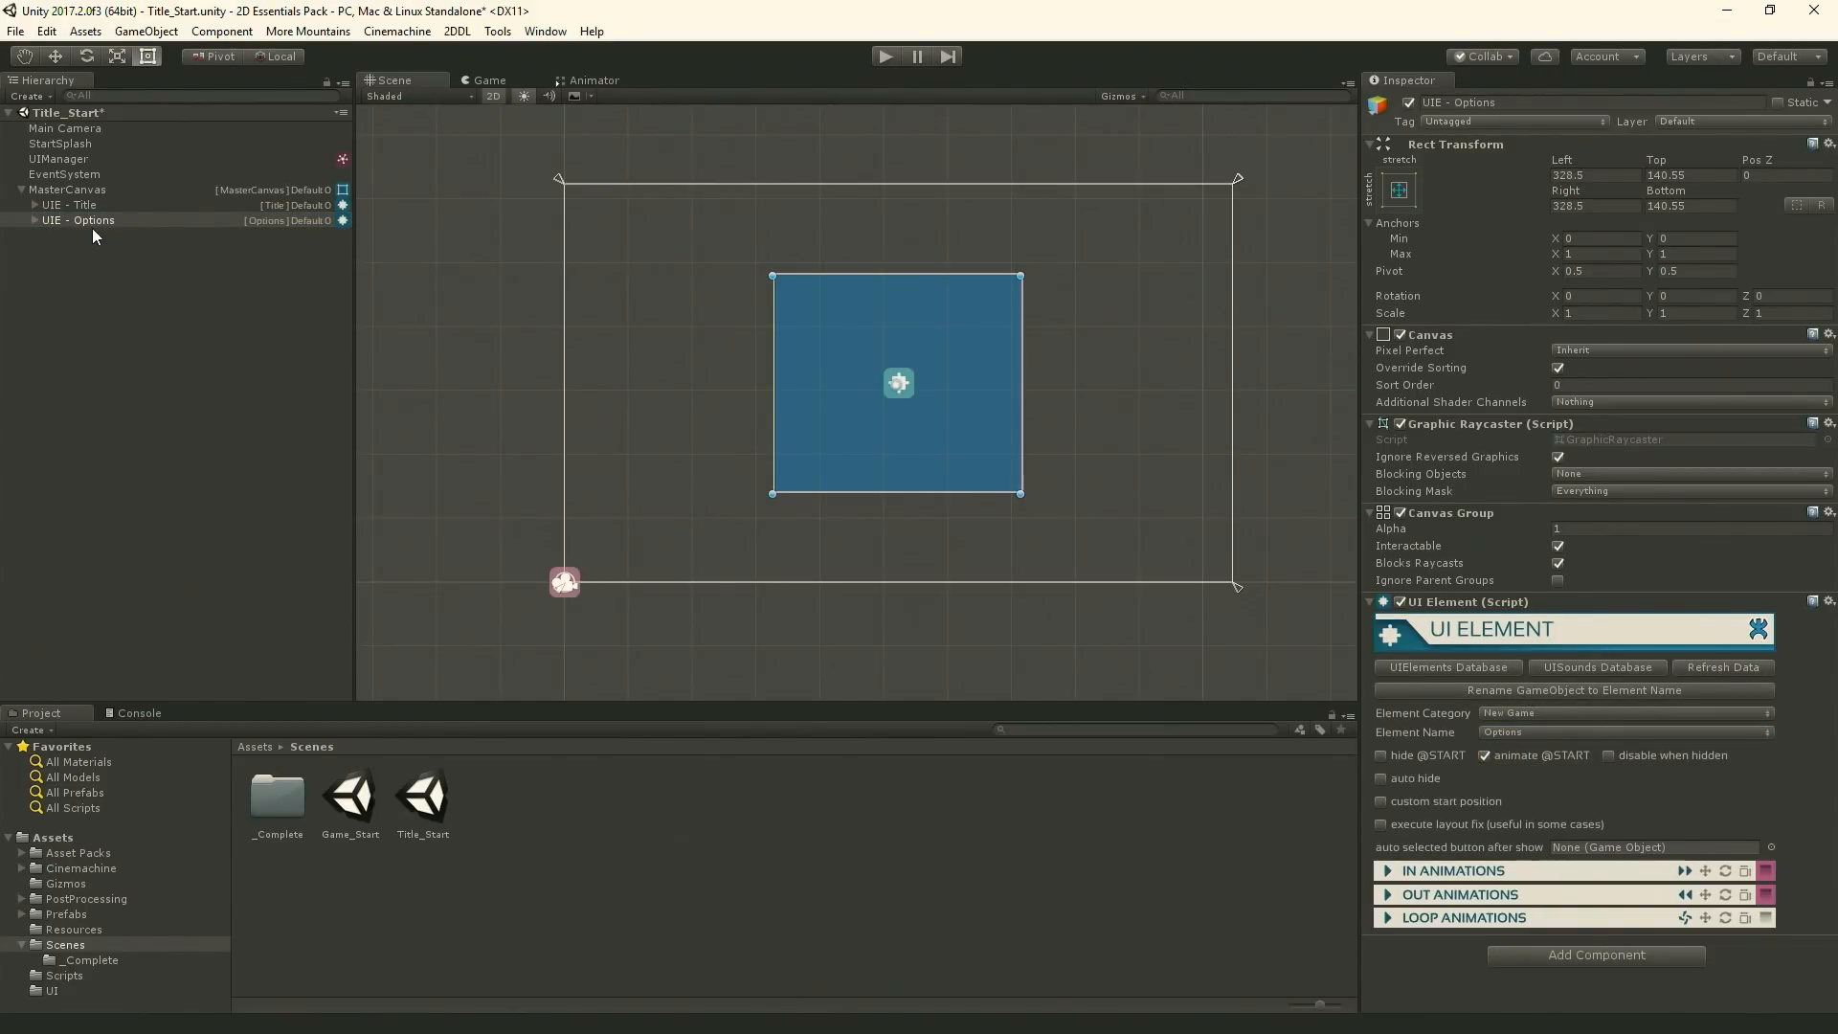
- Recolour the Background image of UIE - Options to bright green with hex colour 11FF0064
{"action": "left_click", "coordinate": [33, 221]}
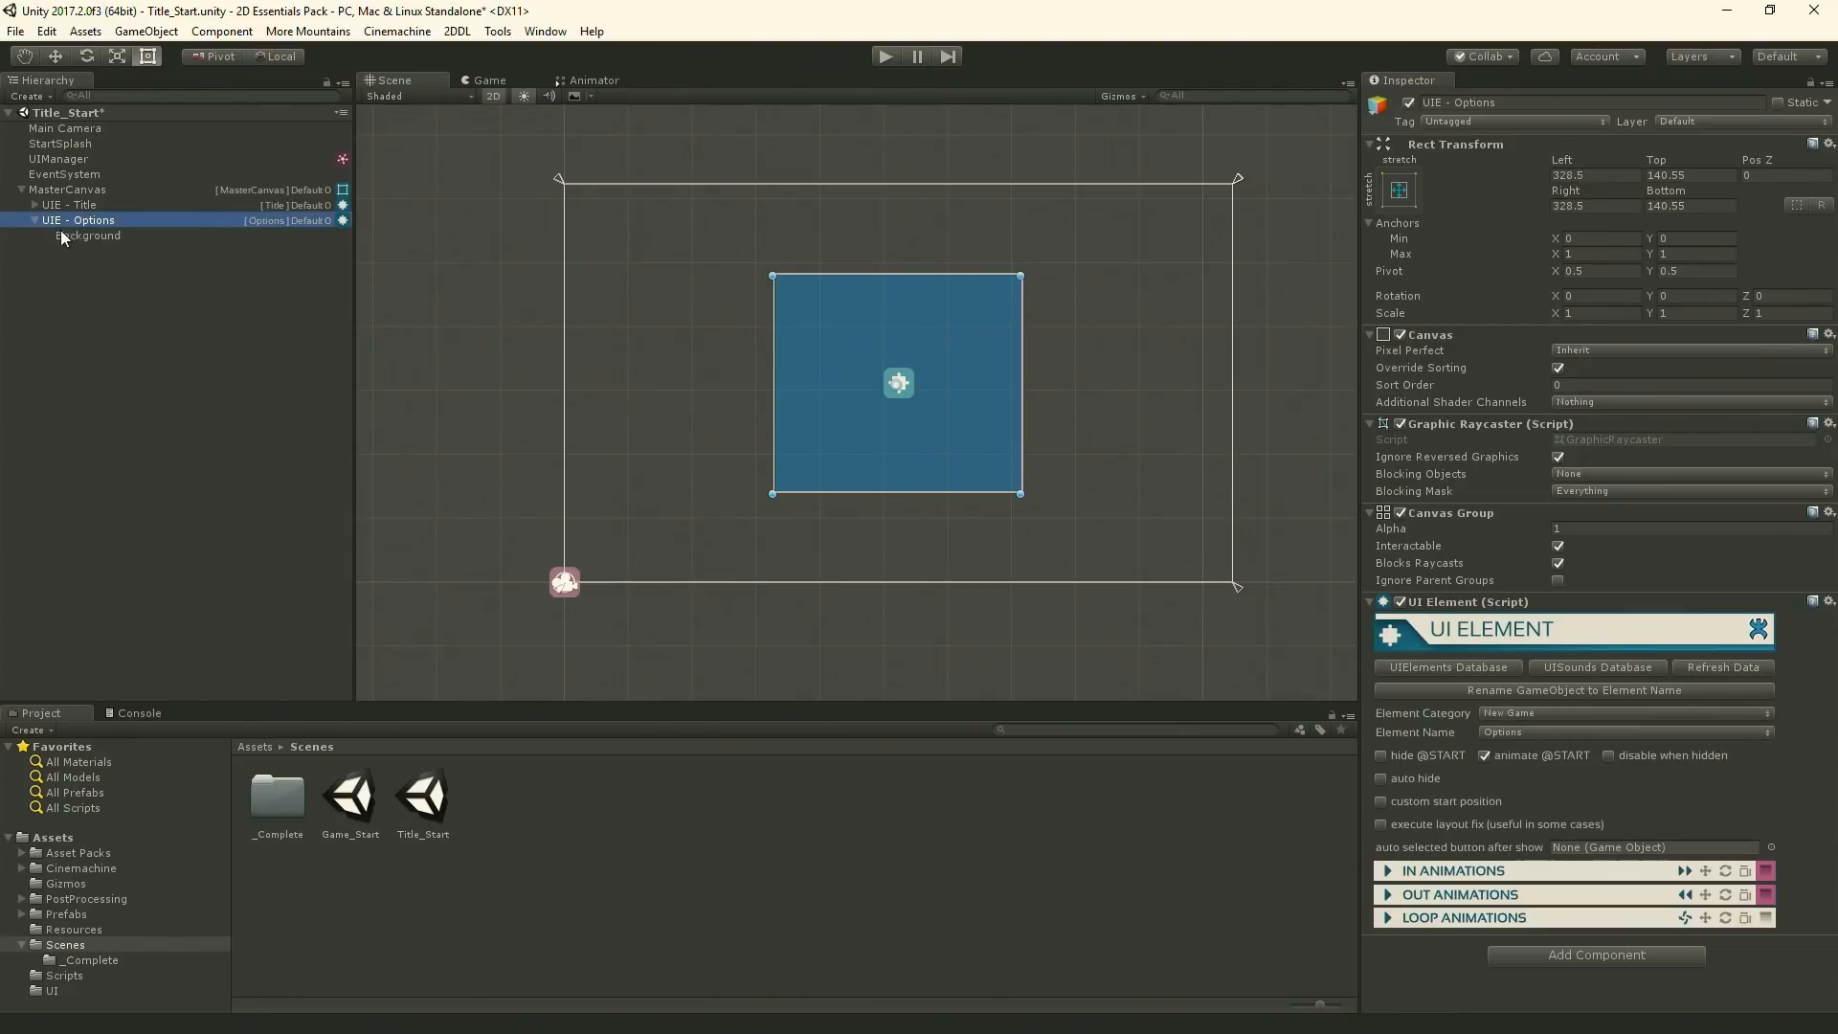
{"action": "left_click", "coordinate": [67, 236]}
{"action": "left_click", "coordinate": [1550, 387]}
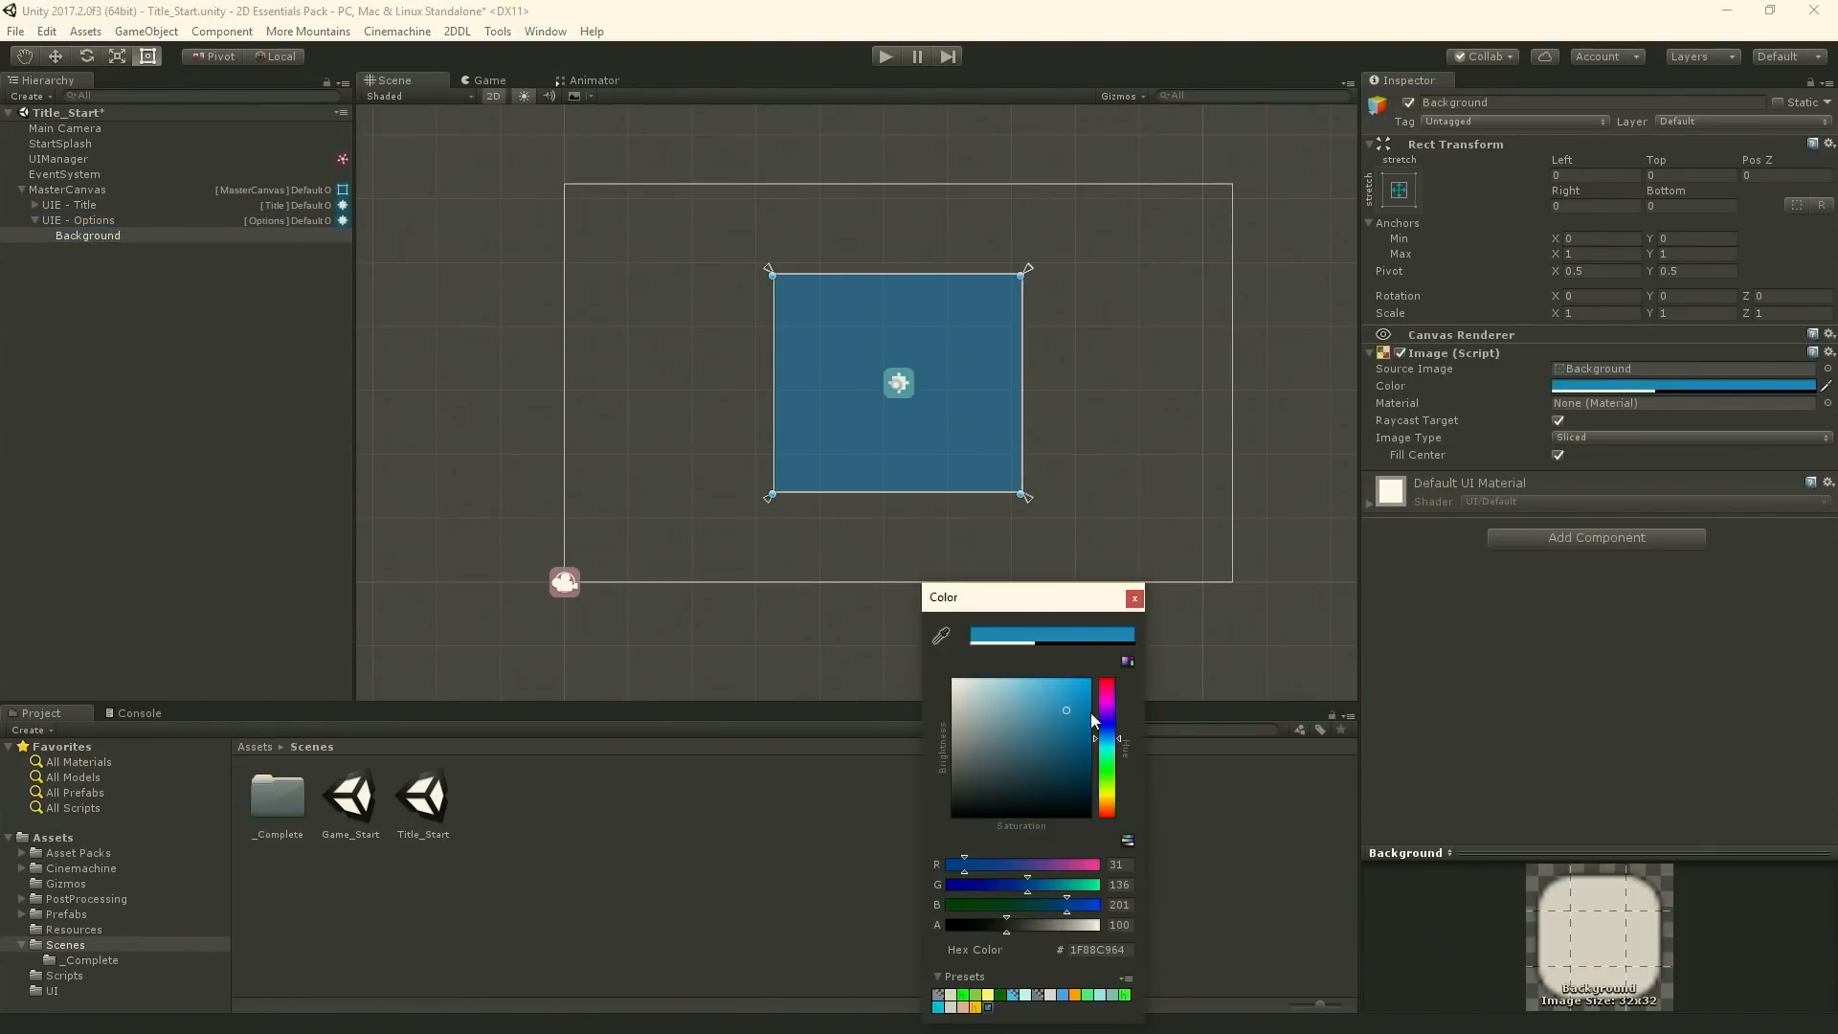
{"action": "left_click_drag", "start_coordinate": [1108, 738], "coordinate": [1108, 772]}
{"action": "left_click_drag", "start_coordinate": [1081, 730], "coordinate": [1093, 675]}
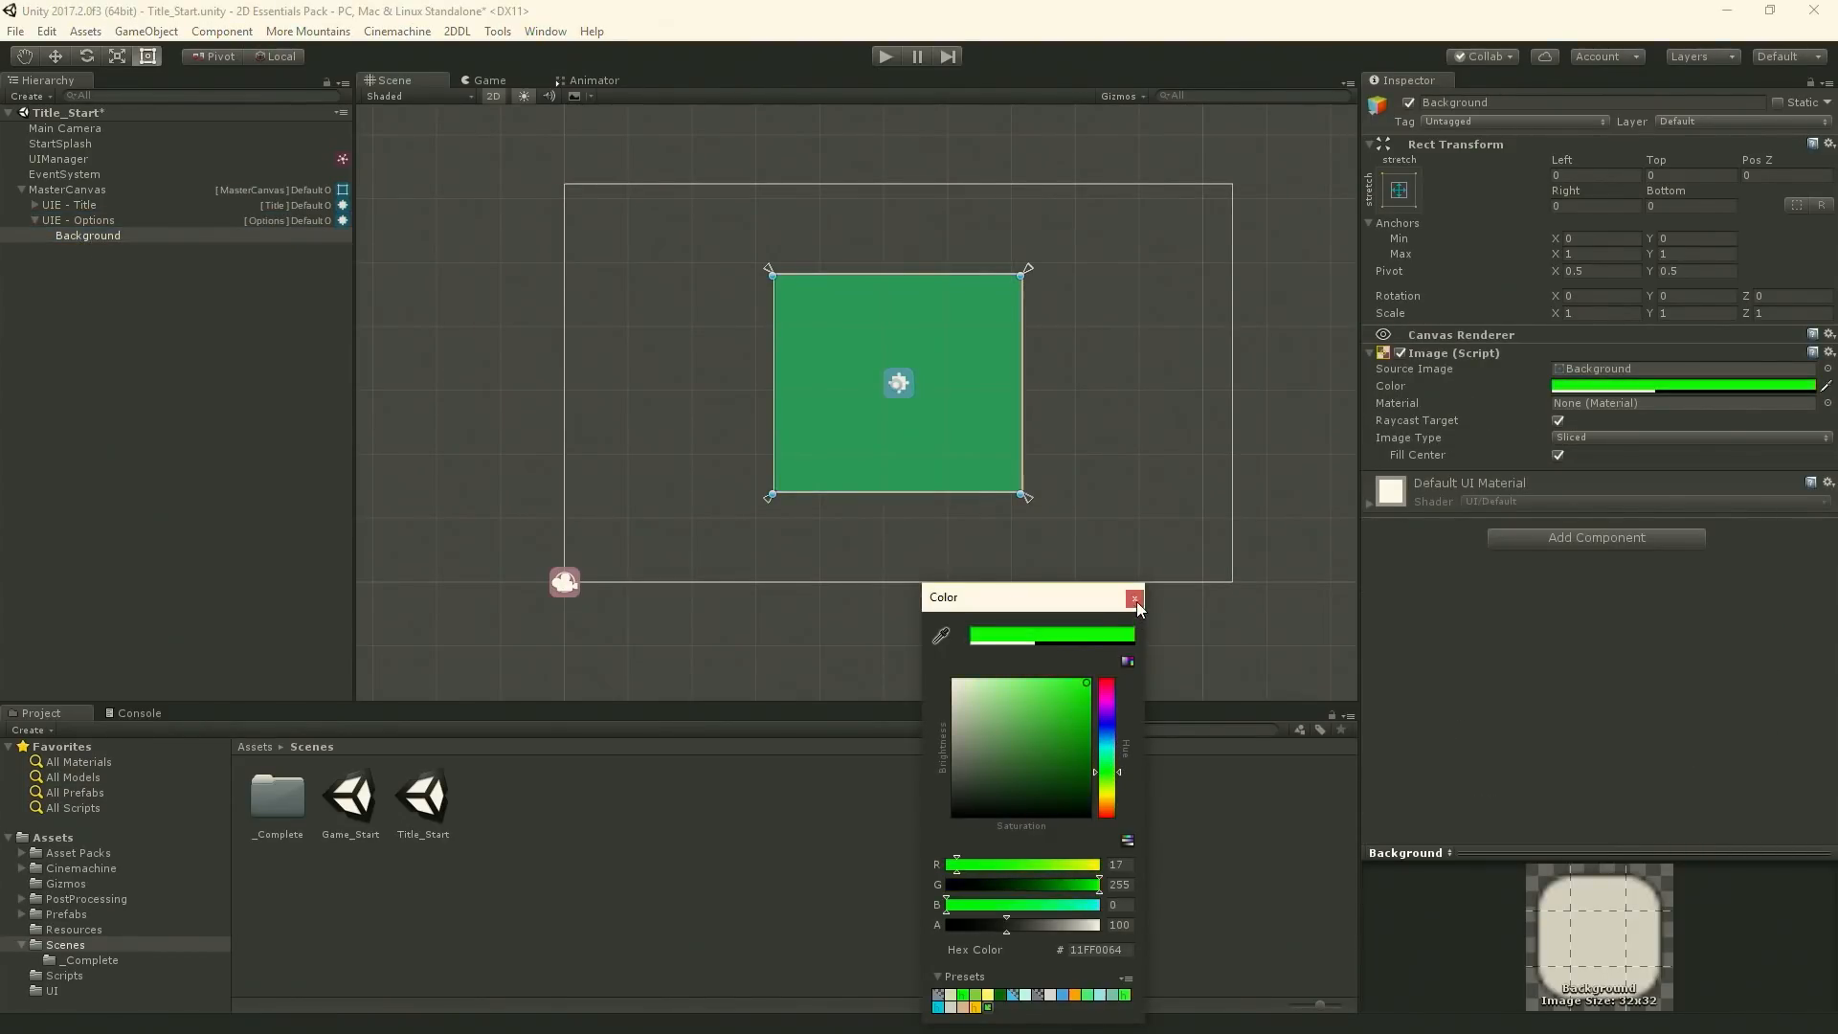
{"action": "left_click", "coordinate": [1135, 601]}
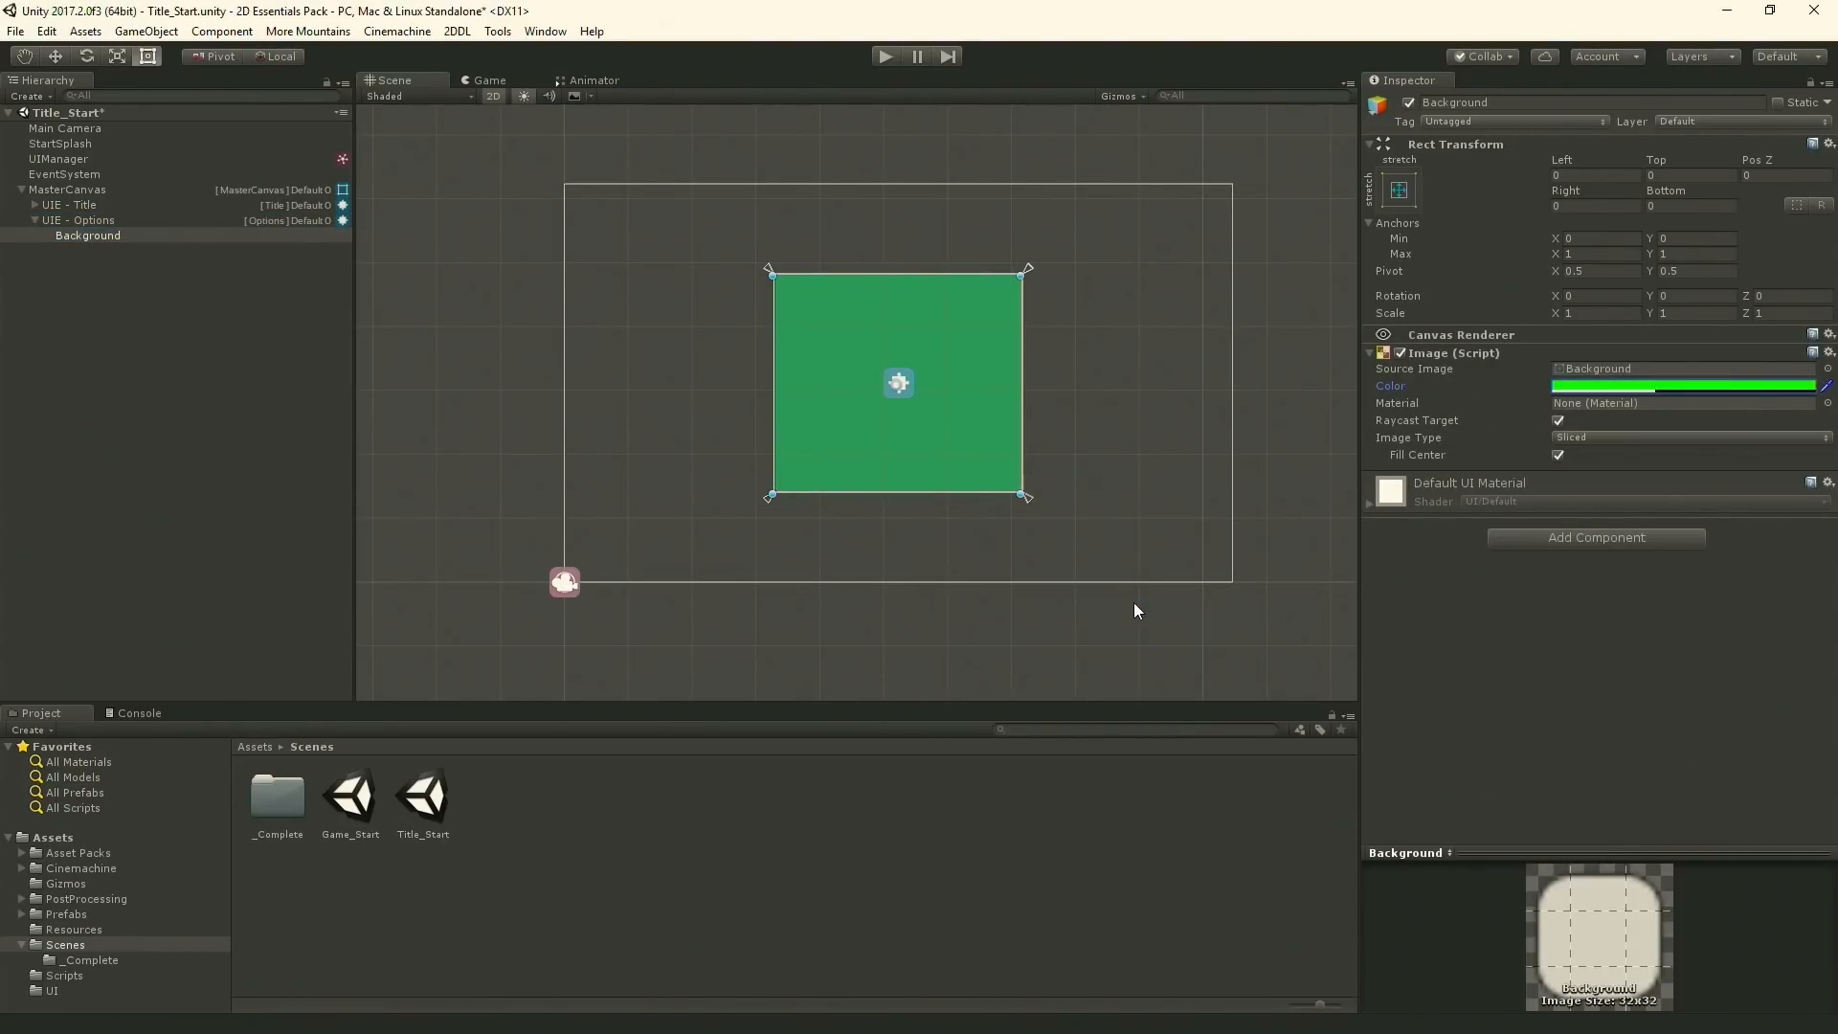
{"action": "left_click", "coordinate": [35, 220]}
{"action": "left_click", "coordinate": [65, 221]}
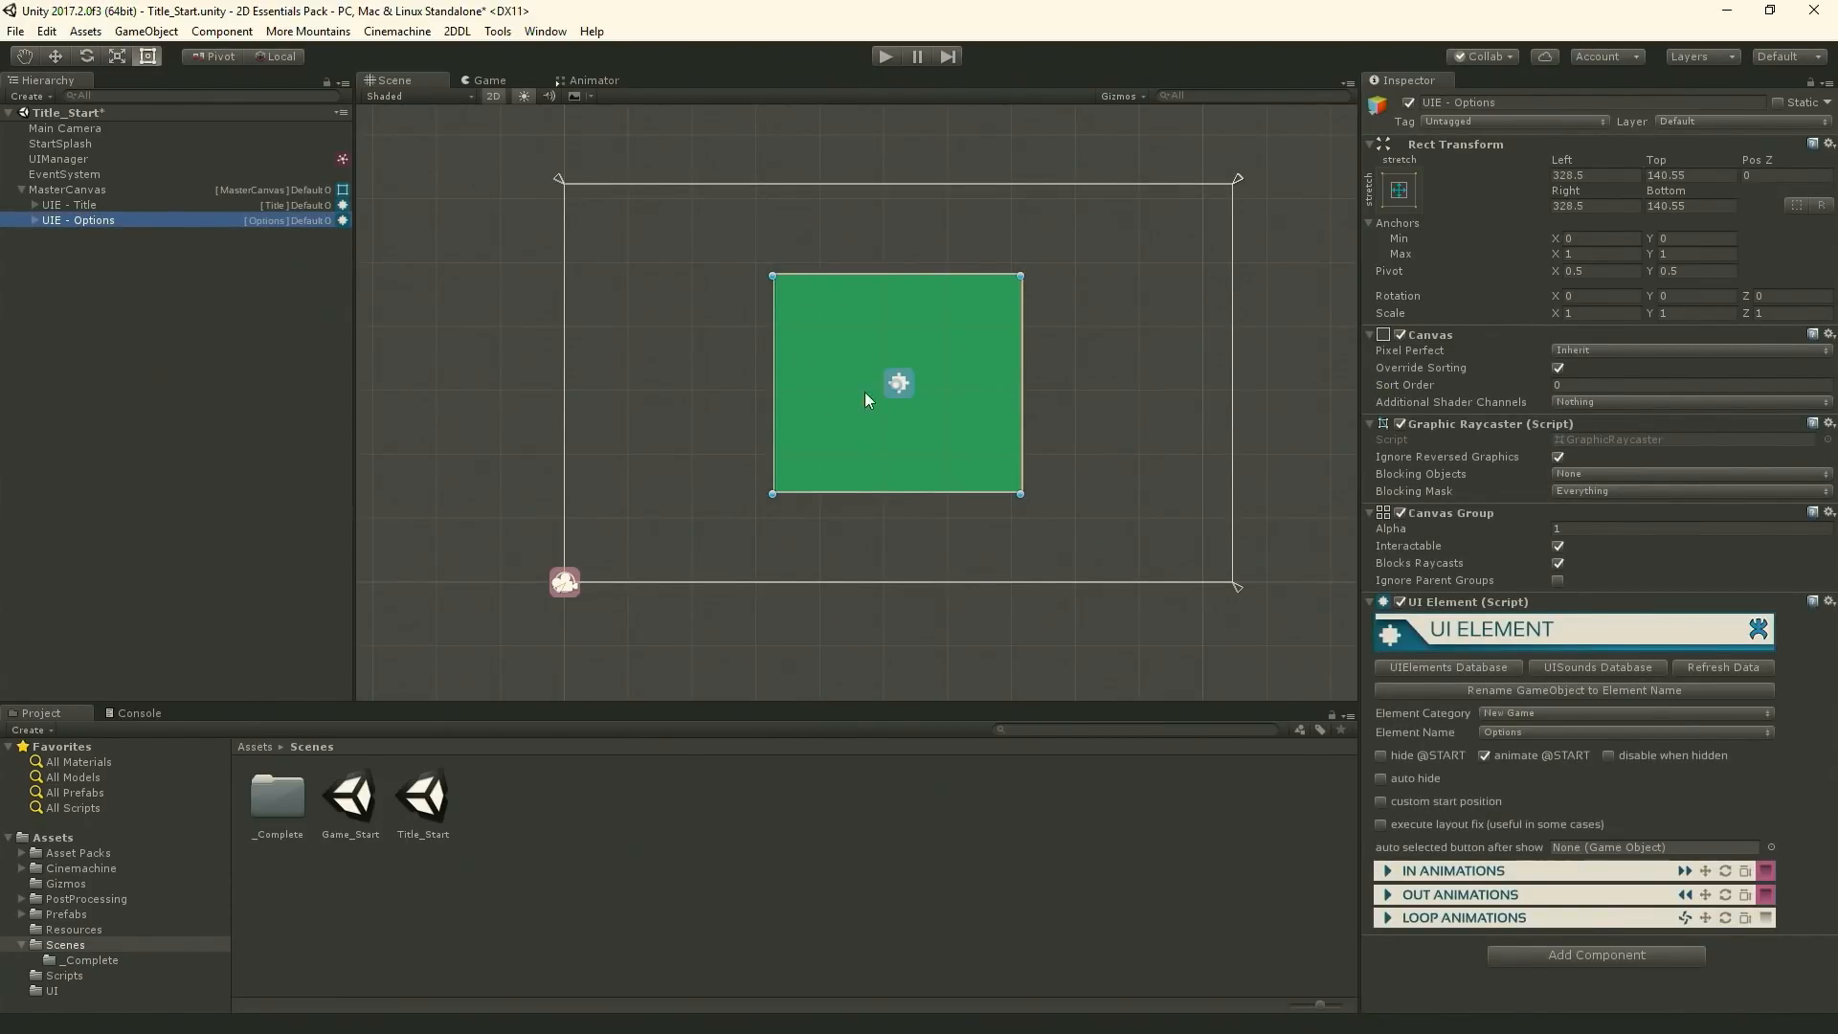
{"action": "middle_click_drag", "start_coordinate": [1123, 320], "coordinate": [1059, 309]}
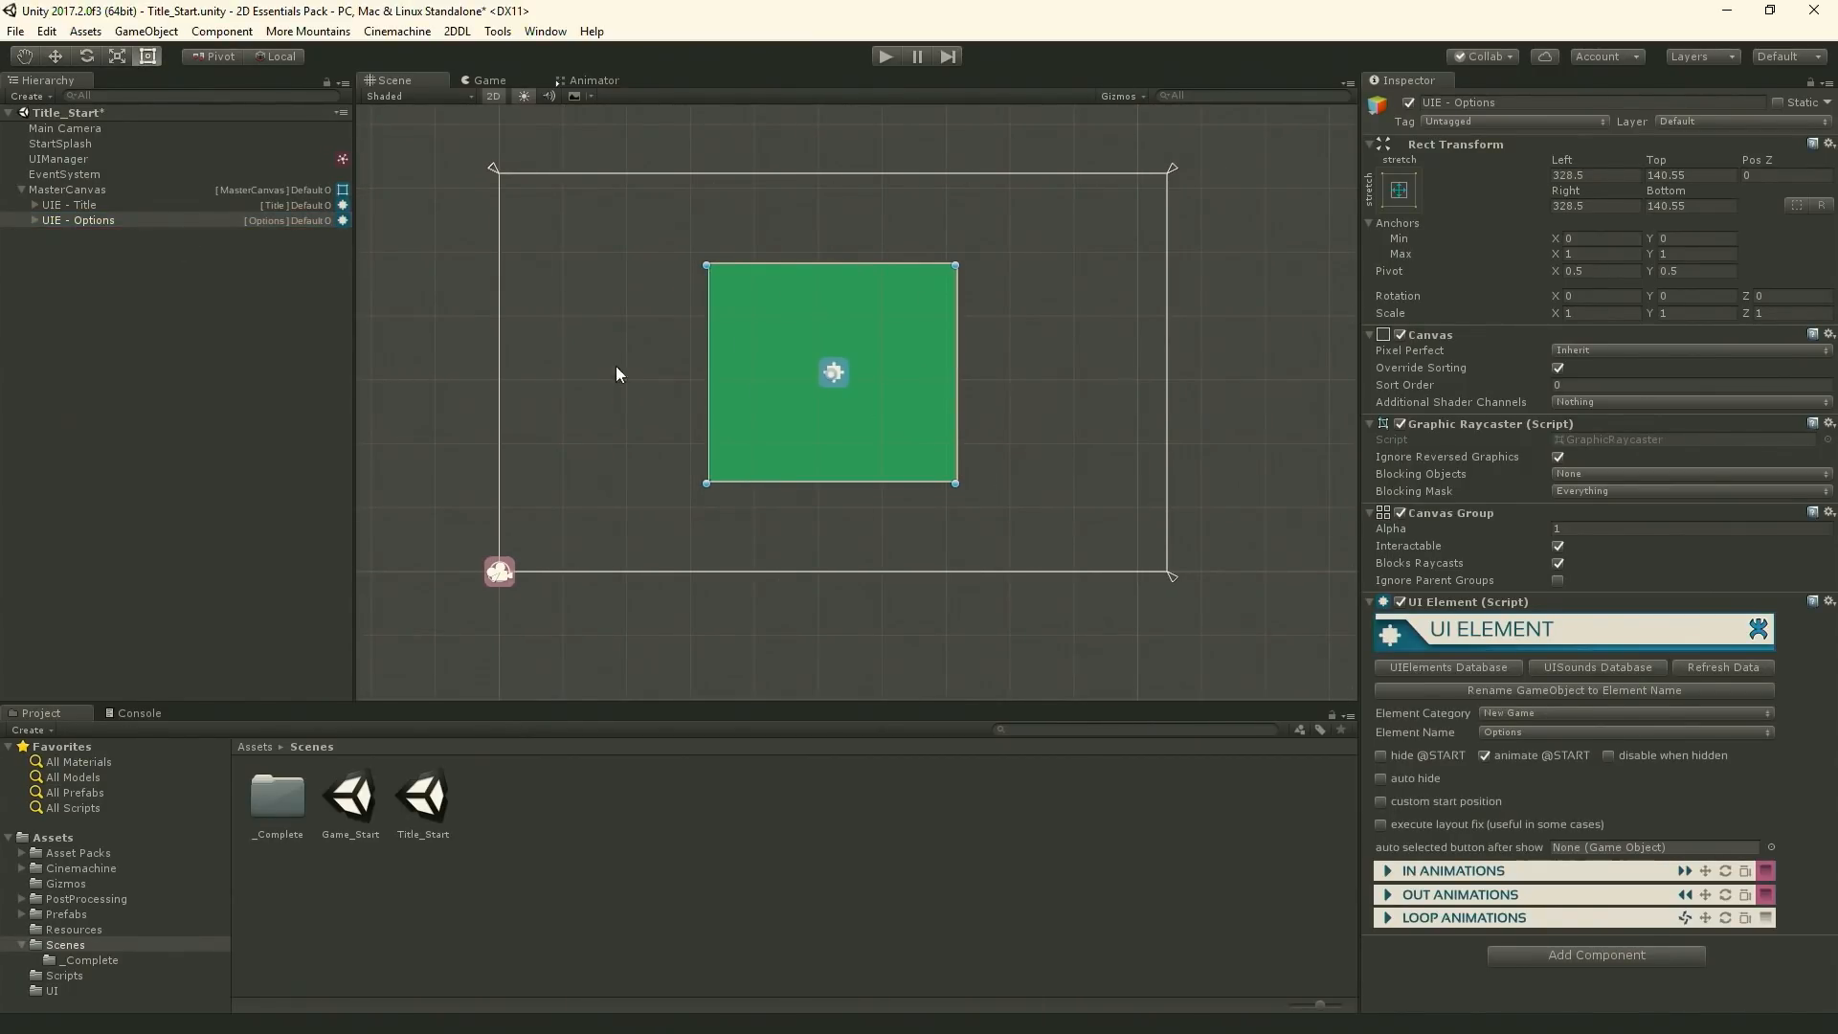
{"action": "mouse_move", "coordinate": [877, 361]}
{"action": "left_mouse_down"}
{"action": "mouse_move", "coordinate": [1034, 393]}
{"action": "mouse_move", "coordinate": [632, 410]}
{"action": "mouse_move", "coordinate": [969, 368]}
{"action": "mouse_move", "coordinate": [867, 370]}
{"action": "mouse_move", "coordinate": [896, 384]}
{"action": "left_mouse_up"}
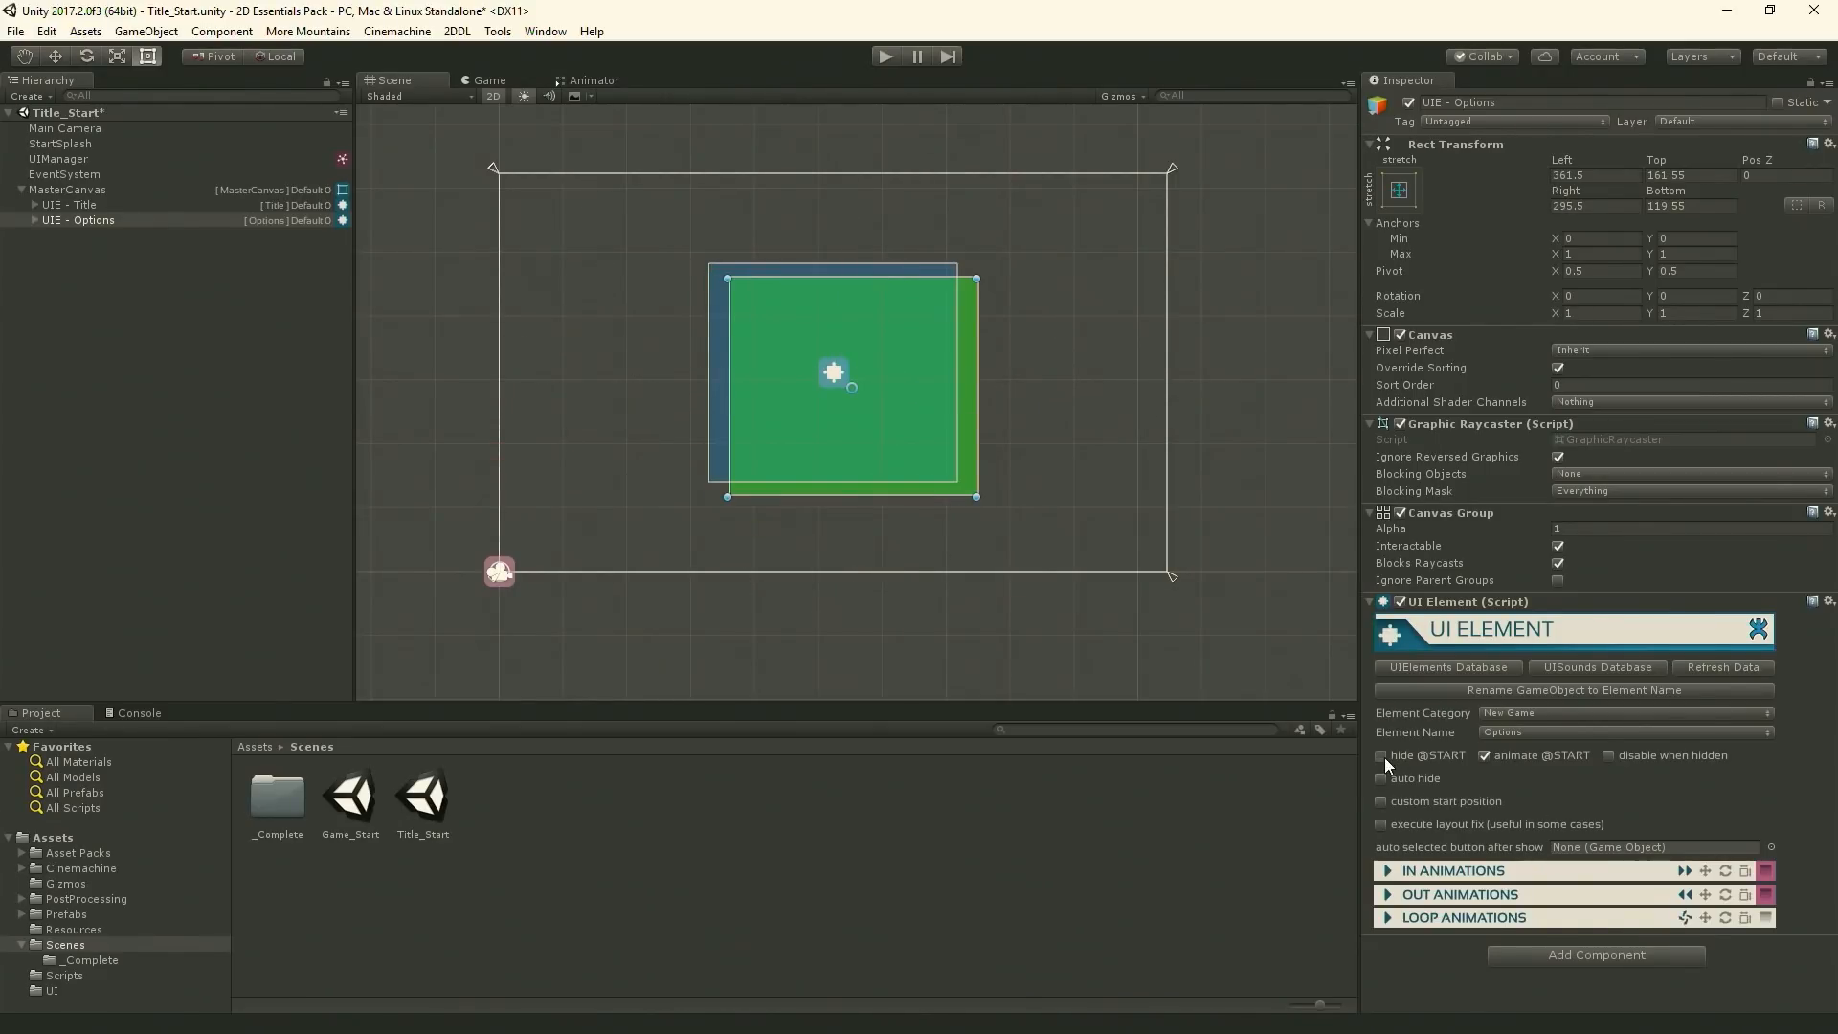
{"action": "left_click_drag", "start_coordinate": [921, 410], "coordinate": [843, 309]}
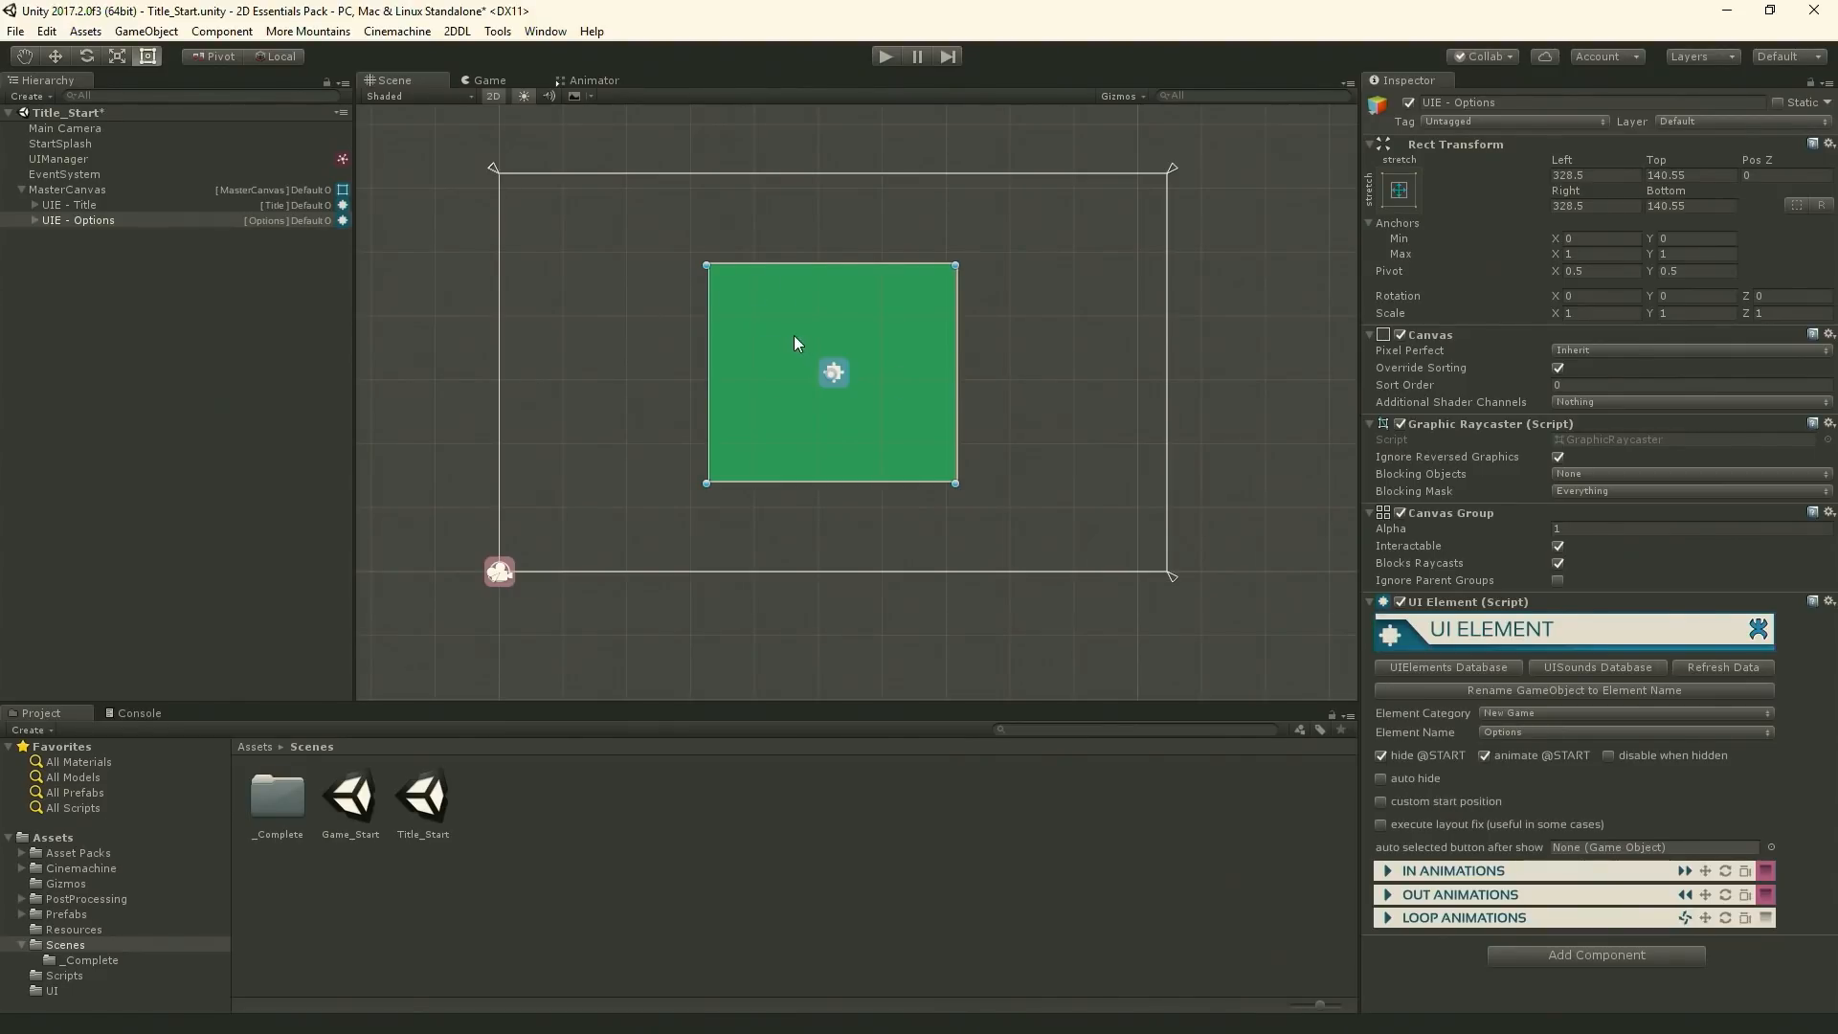
- Enable a custom start position of 0, 0, 0 for UIE - Title and park its panel beyond the canvas's upper right corner
{"action": "left_click", "coordinate": [100, 207]}
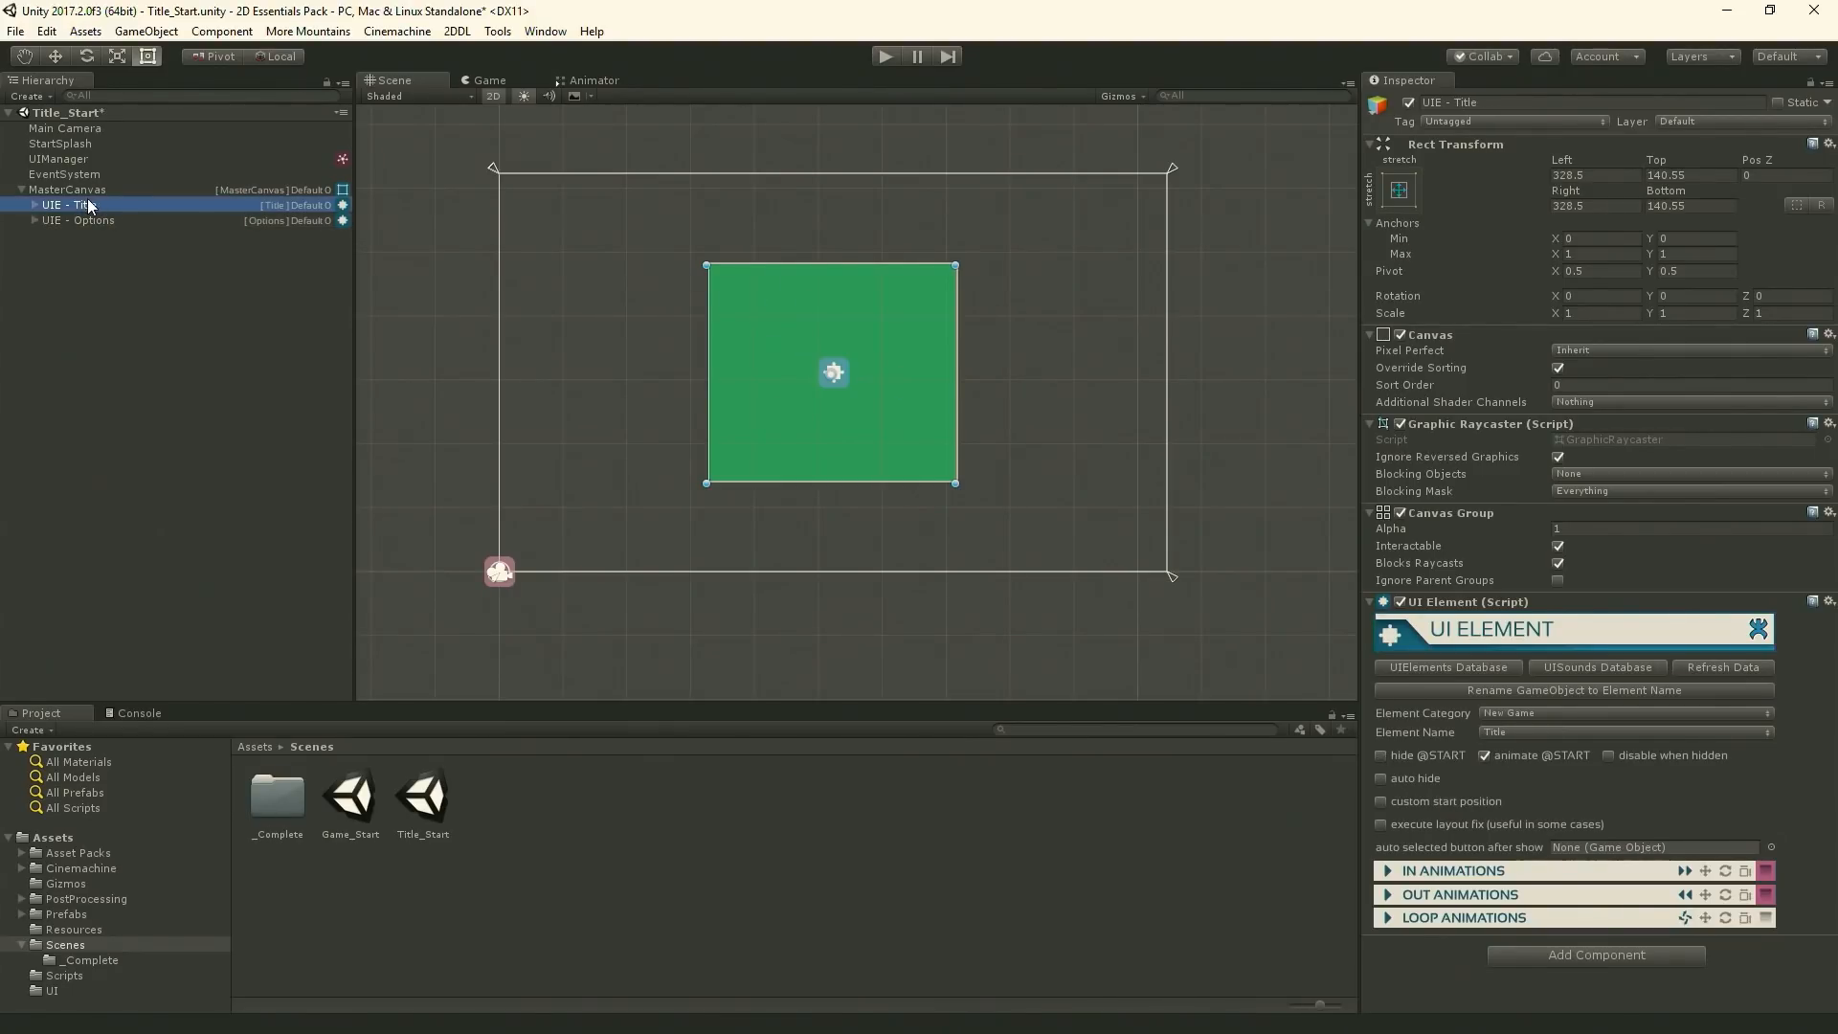
{"action": "left_click", "coordinate": [1380, 801]}
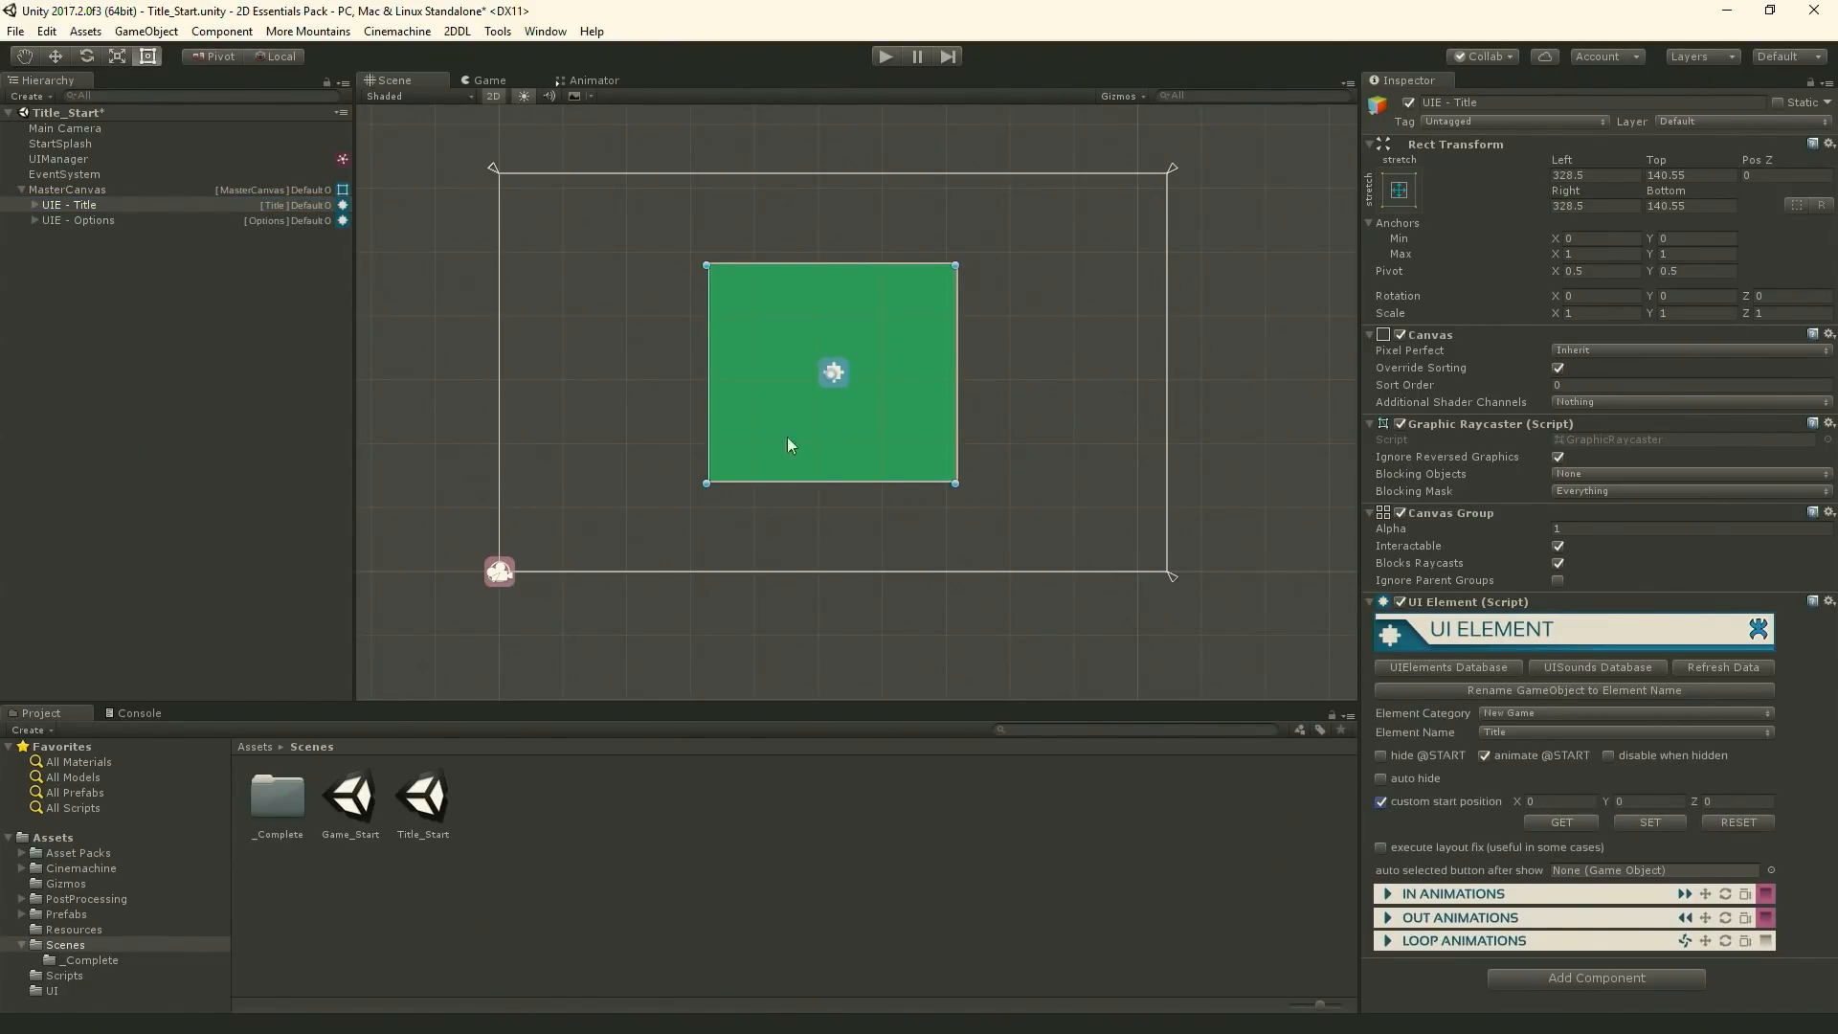
{"action": "left_click_drag", "start_coordinate": [883, 468], "coordinate": [917, 501]}
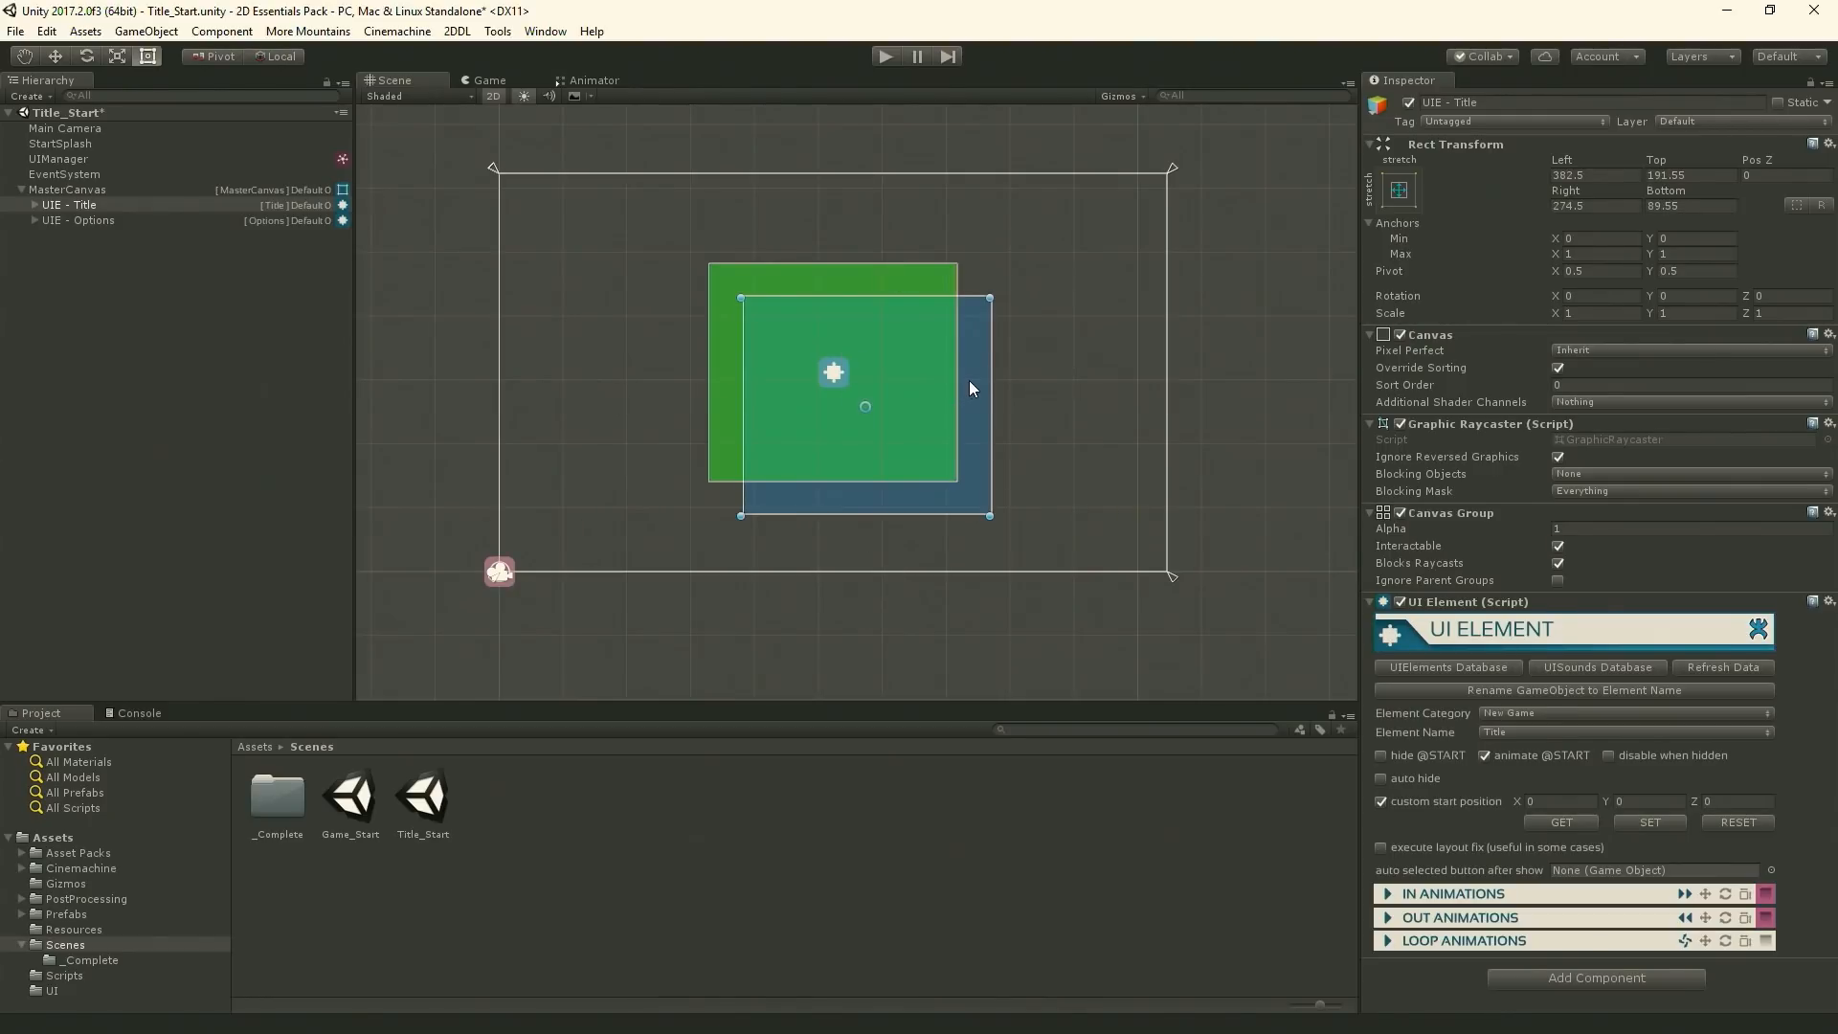
{"action": "left_click_drag", "start_coordinate": [968, 381], "coordinate": [1400, 220]}
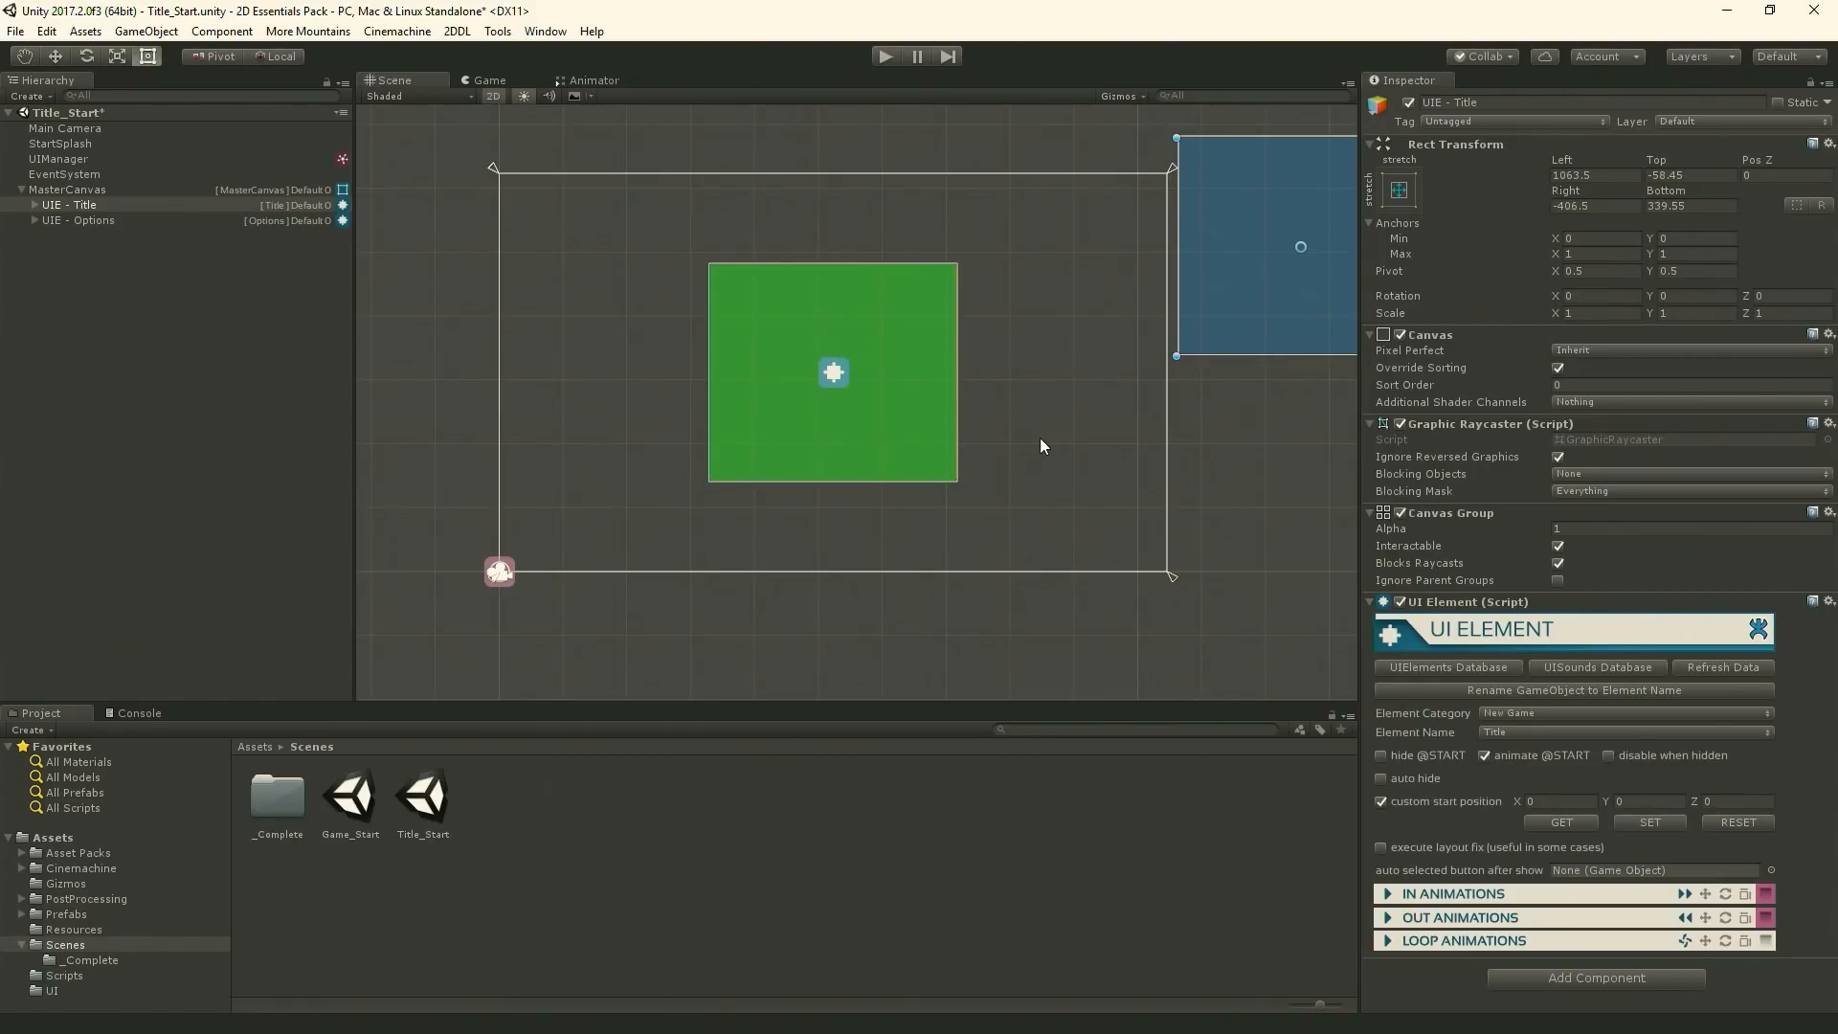
{"action": "middle_click_drag", "start_coordinate": [1037, 447], "coordinate": [831, 421]}
{"action": "left_click_drag", "start_coordinate": [1053, 308], "coordinate": [1061, 218]}
- Enable a custom start position of 0, 0, 0 for UIE - Options and park its panel outside the canvas, below the Title panel
{"action": "left_click", "coordinate": [111, 221]}
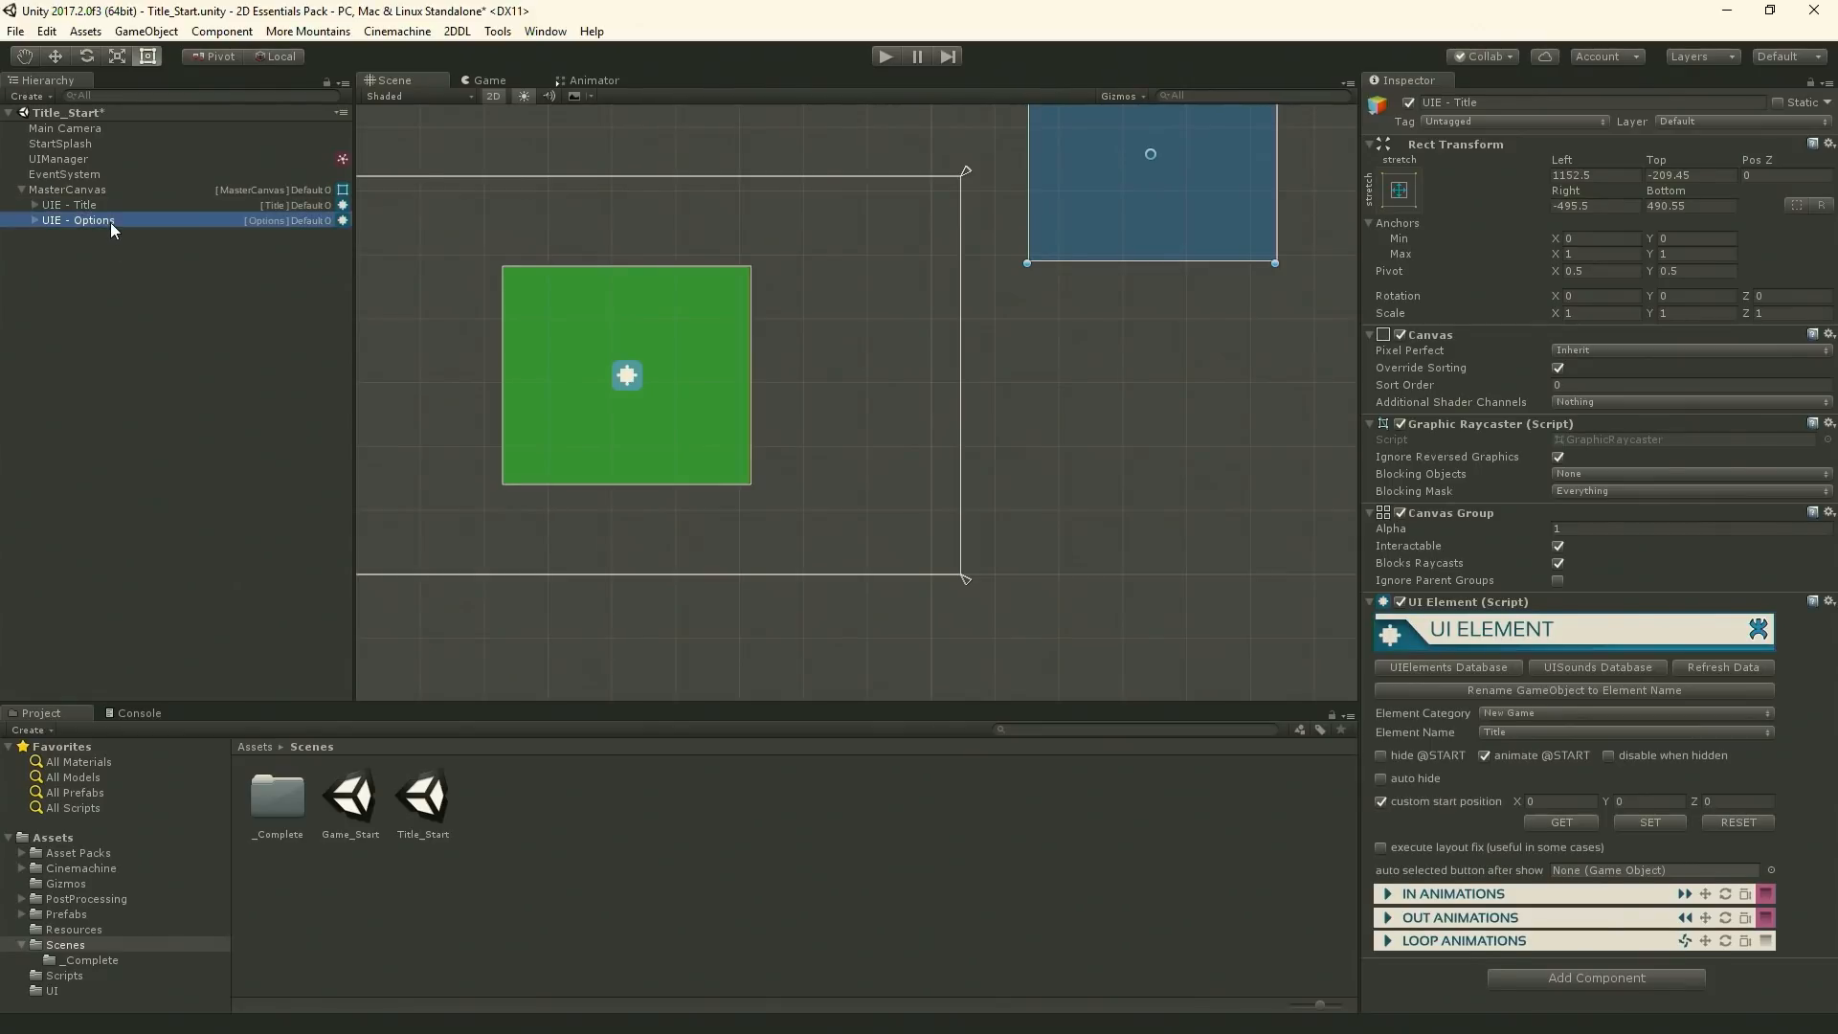
{"action": "left_click", "coordinate": [1380, 801]}
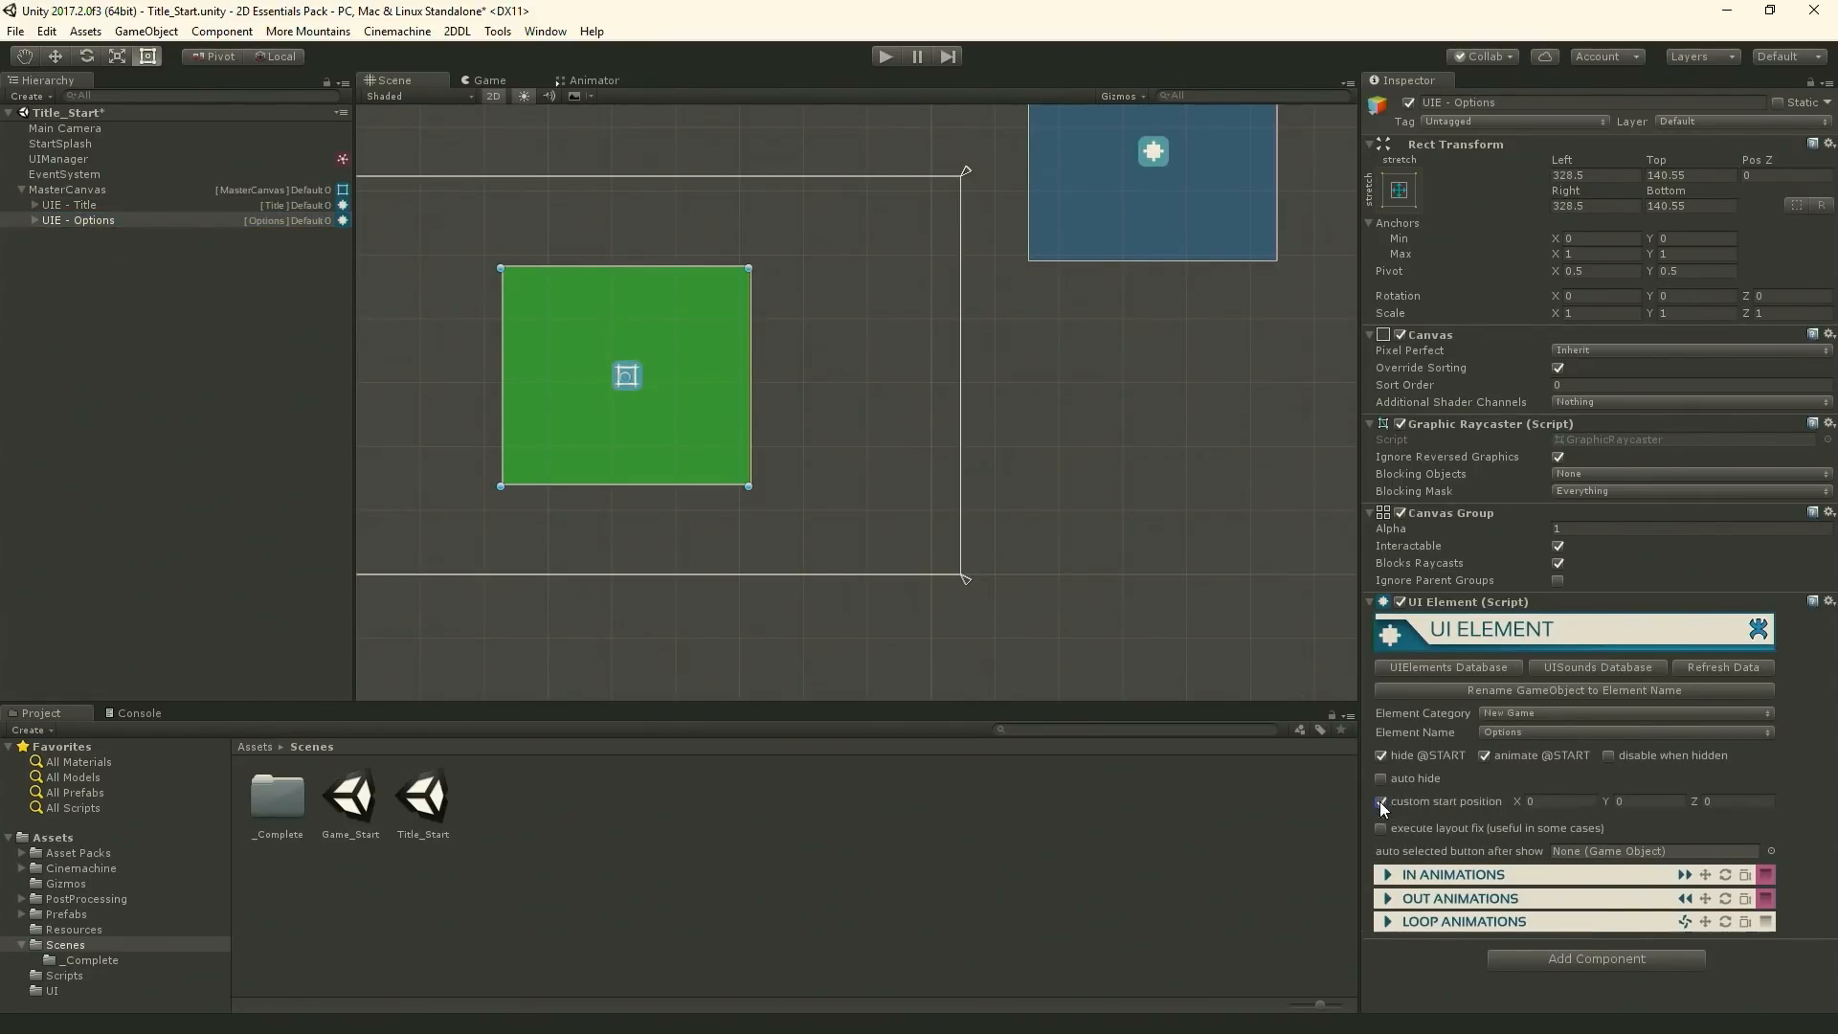
{"action": "left_click_drag", "start_coordinate": [714, 468], "coordinate": [1262, 528]}
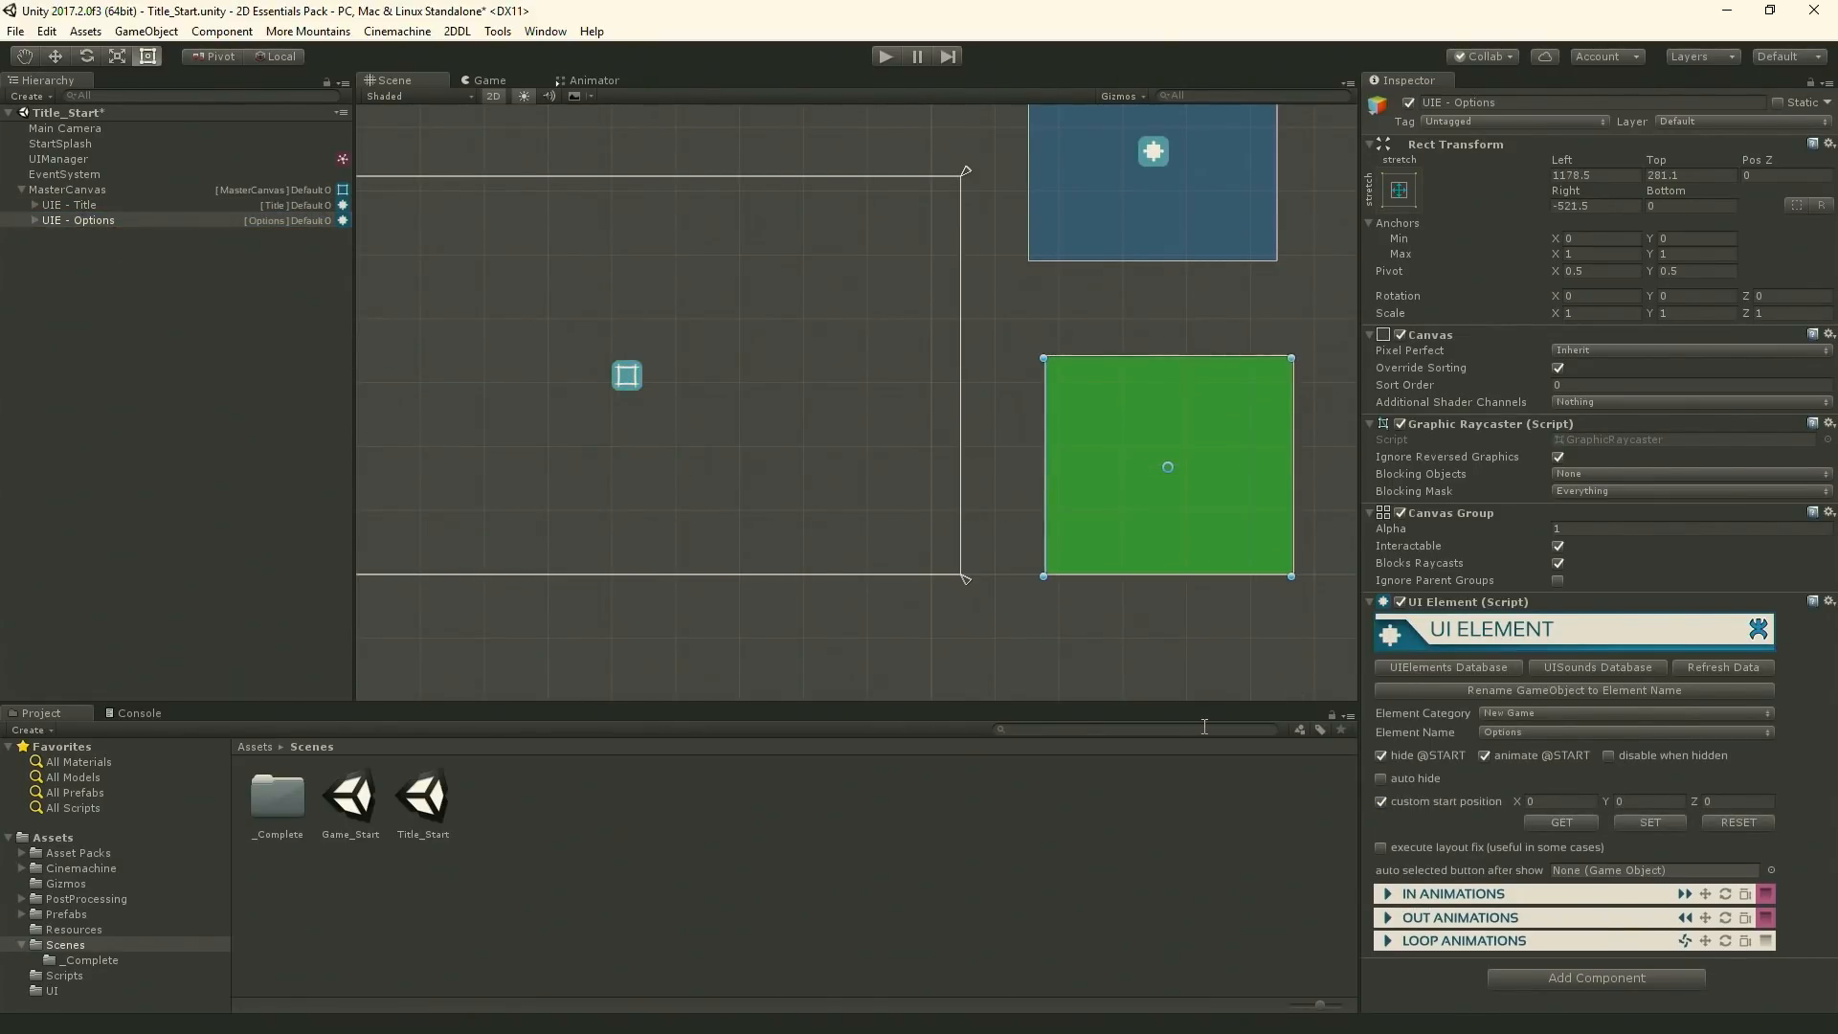
- Run the scene briefly to check where and how the Title and Options panels appear at start
{"action": "left_click", "coordinate": [885, 58]}
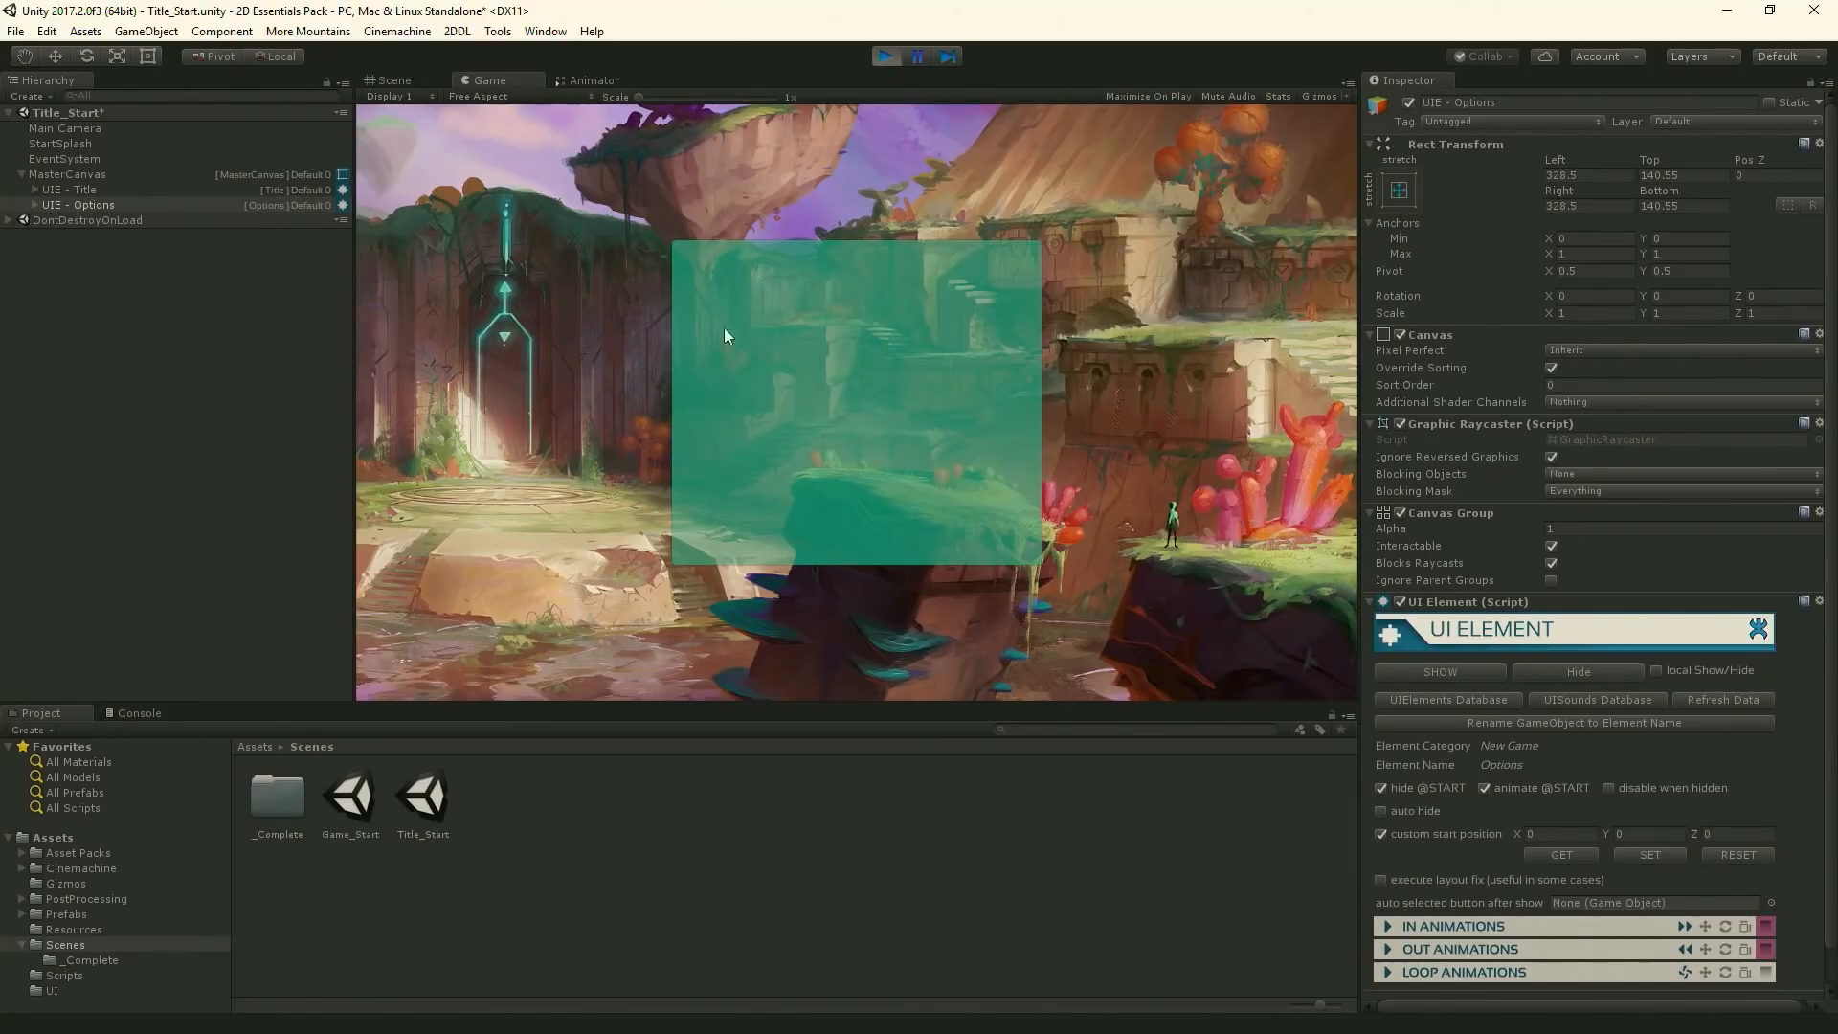
{"action": "left_click", "coordinate": [887, 56]}
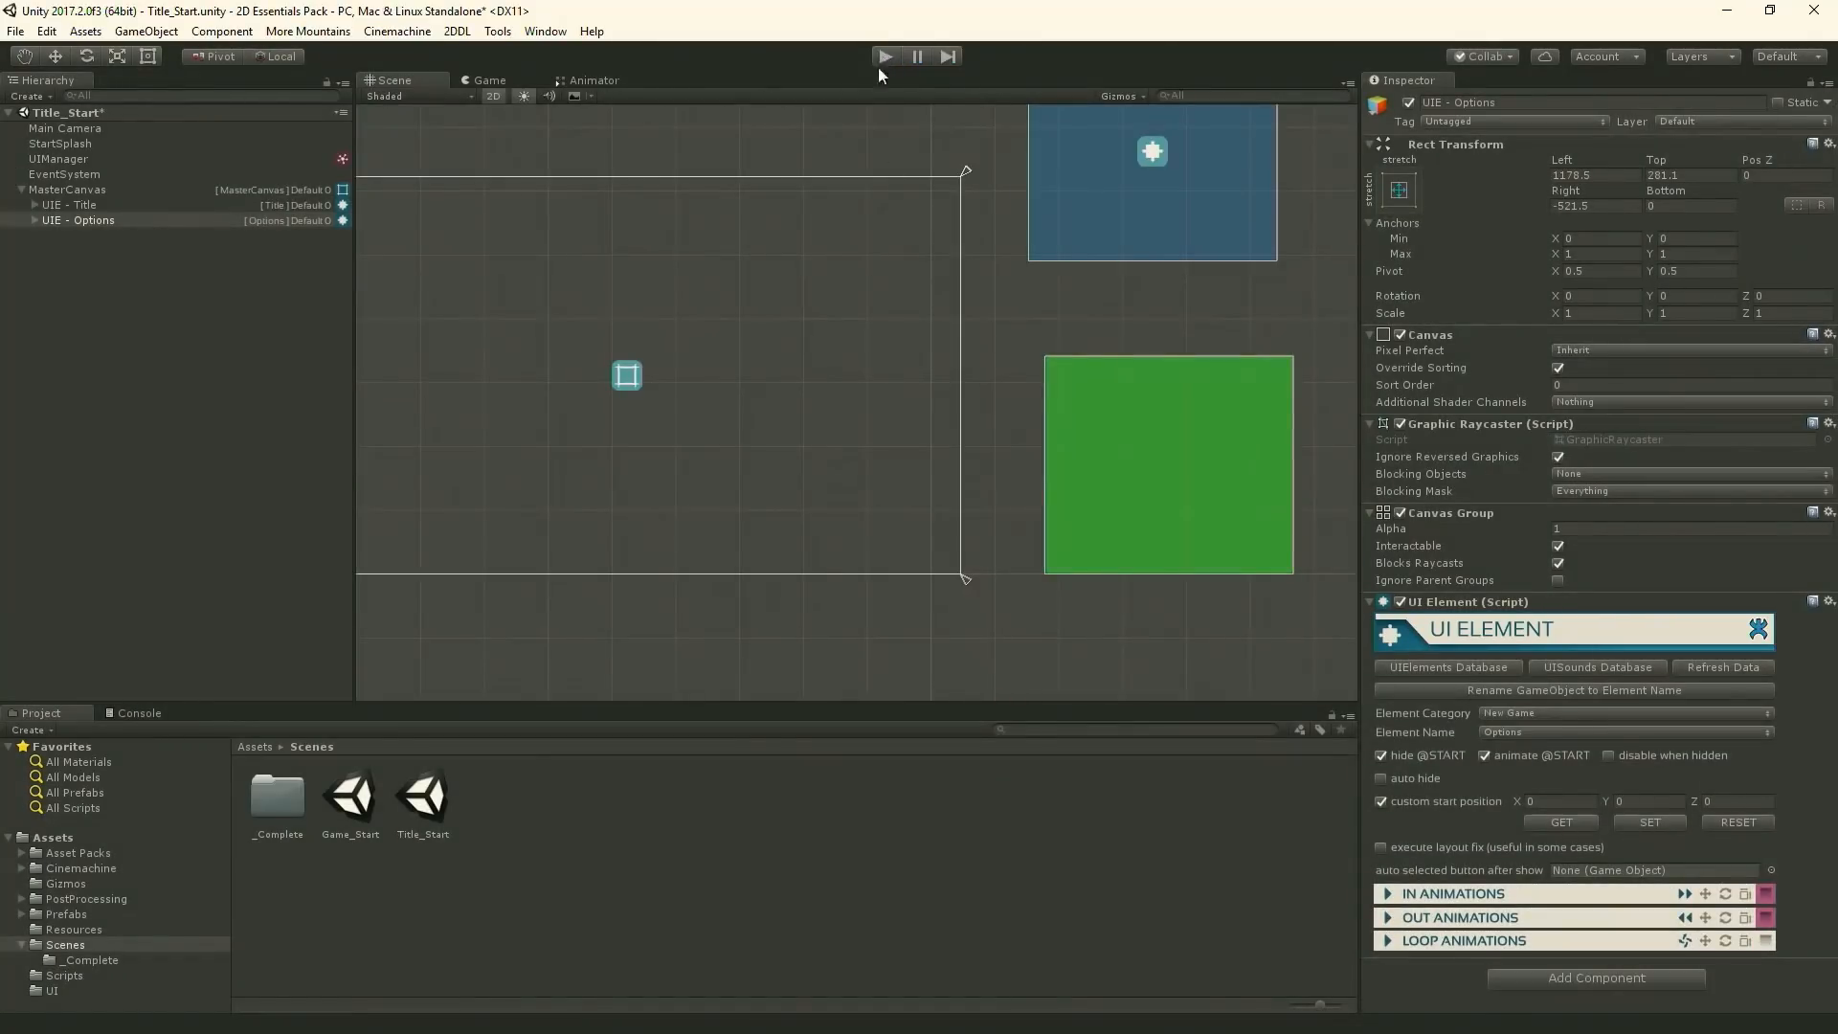
{"action": "left_click", "coordinate": [1129, 451]}
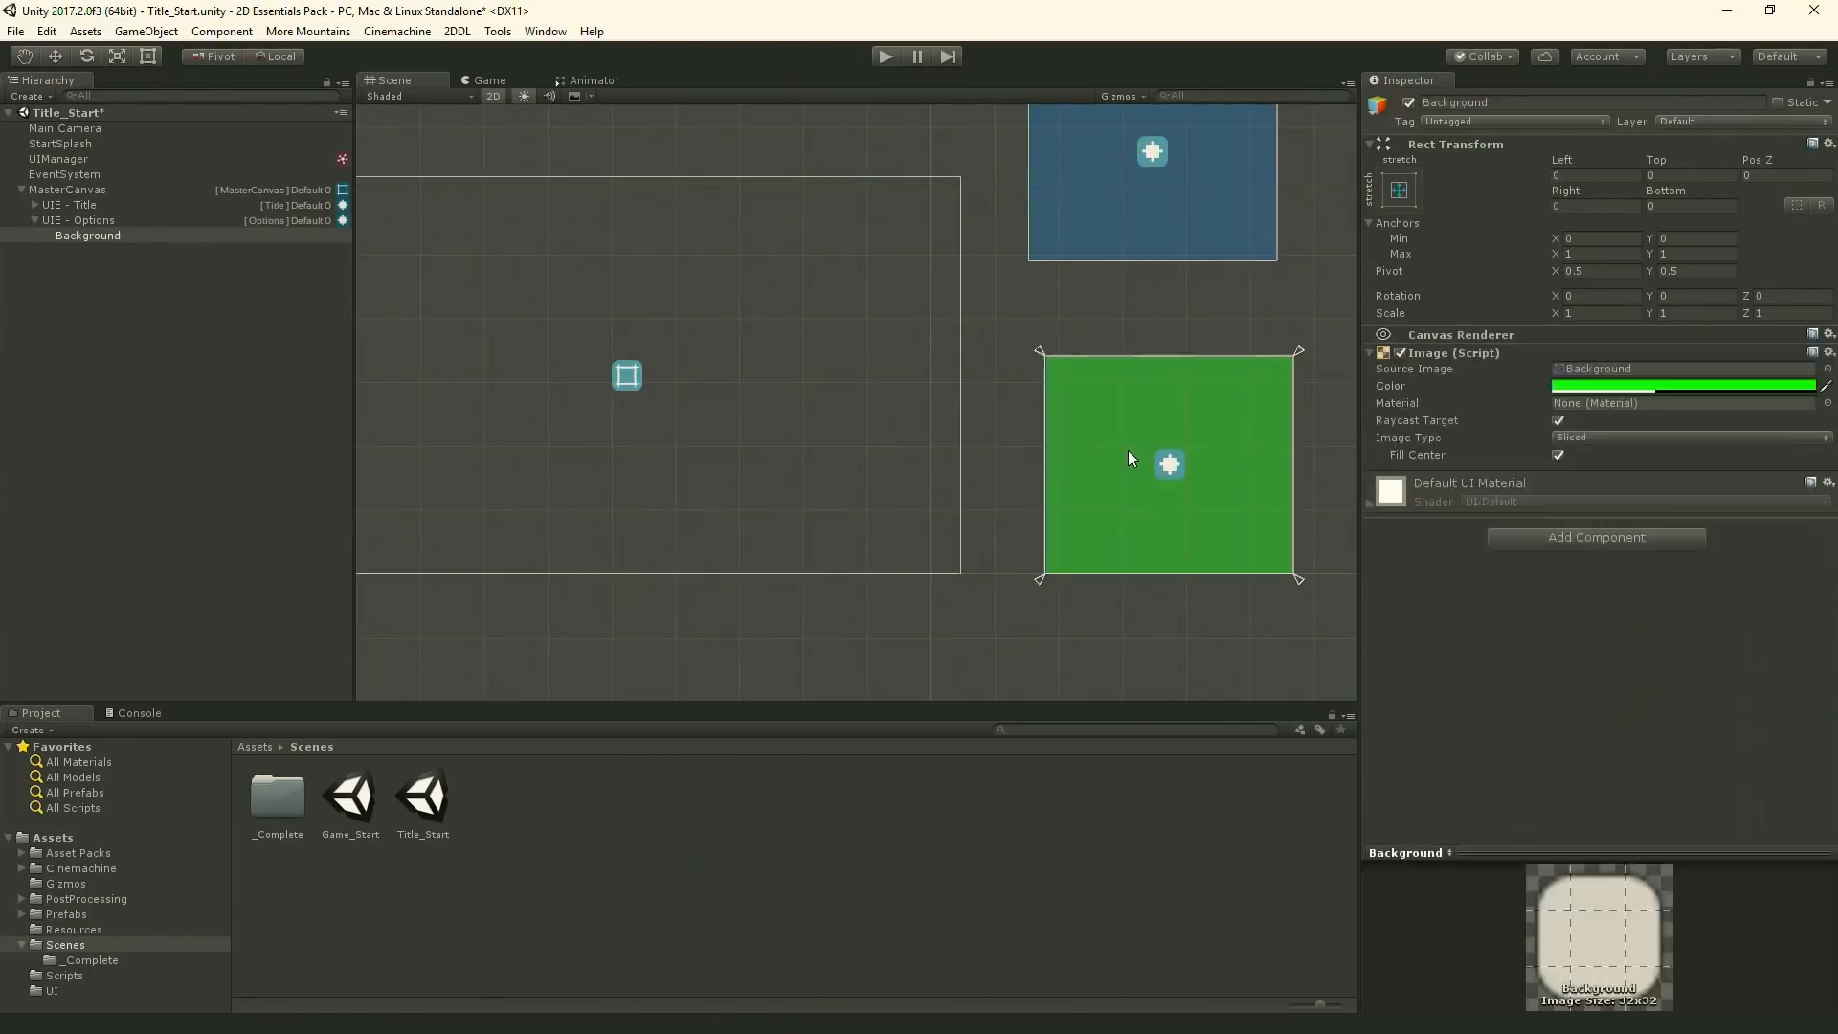
{"action": "left_click", "coordinate": [152, 221]}
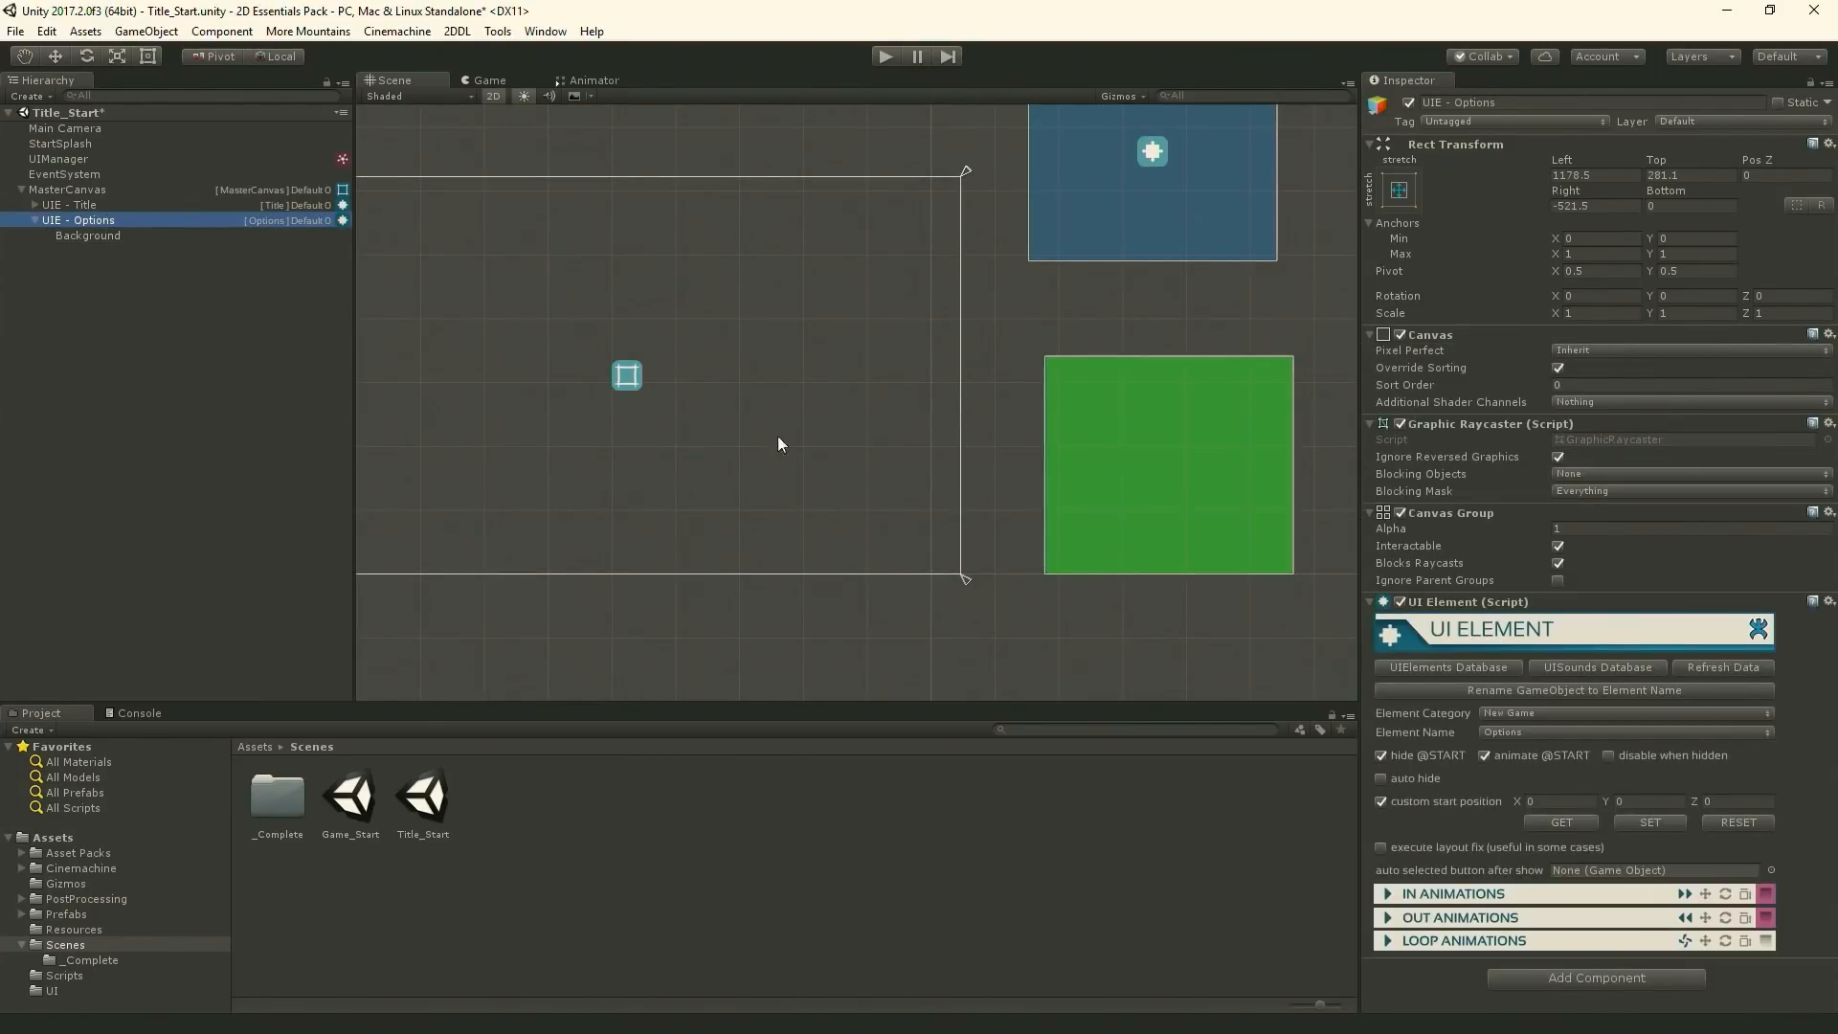
{"action": "left_click", "coordinate": [1483, 756]}
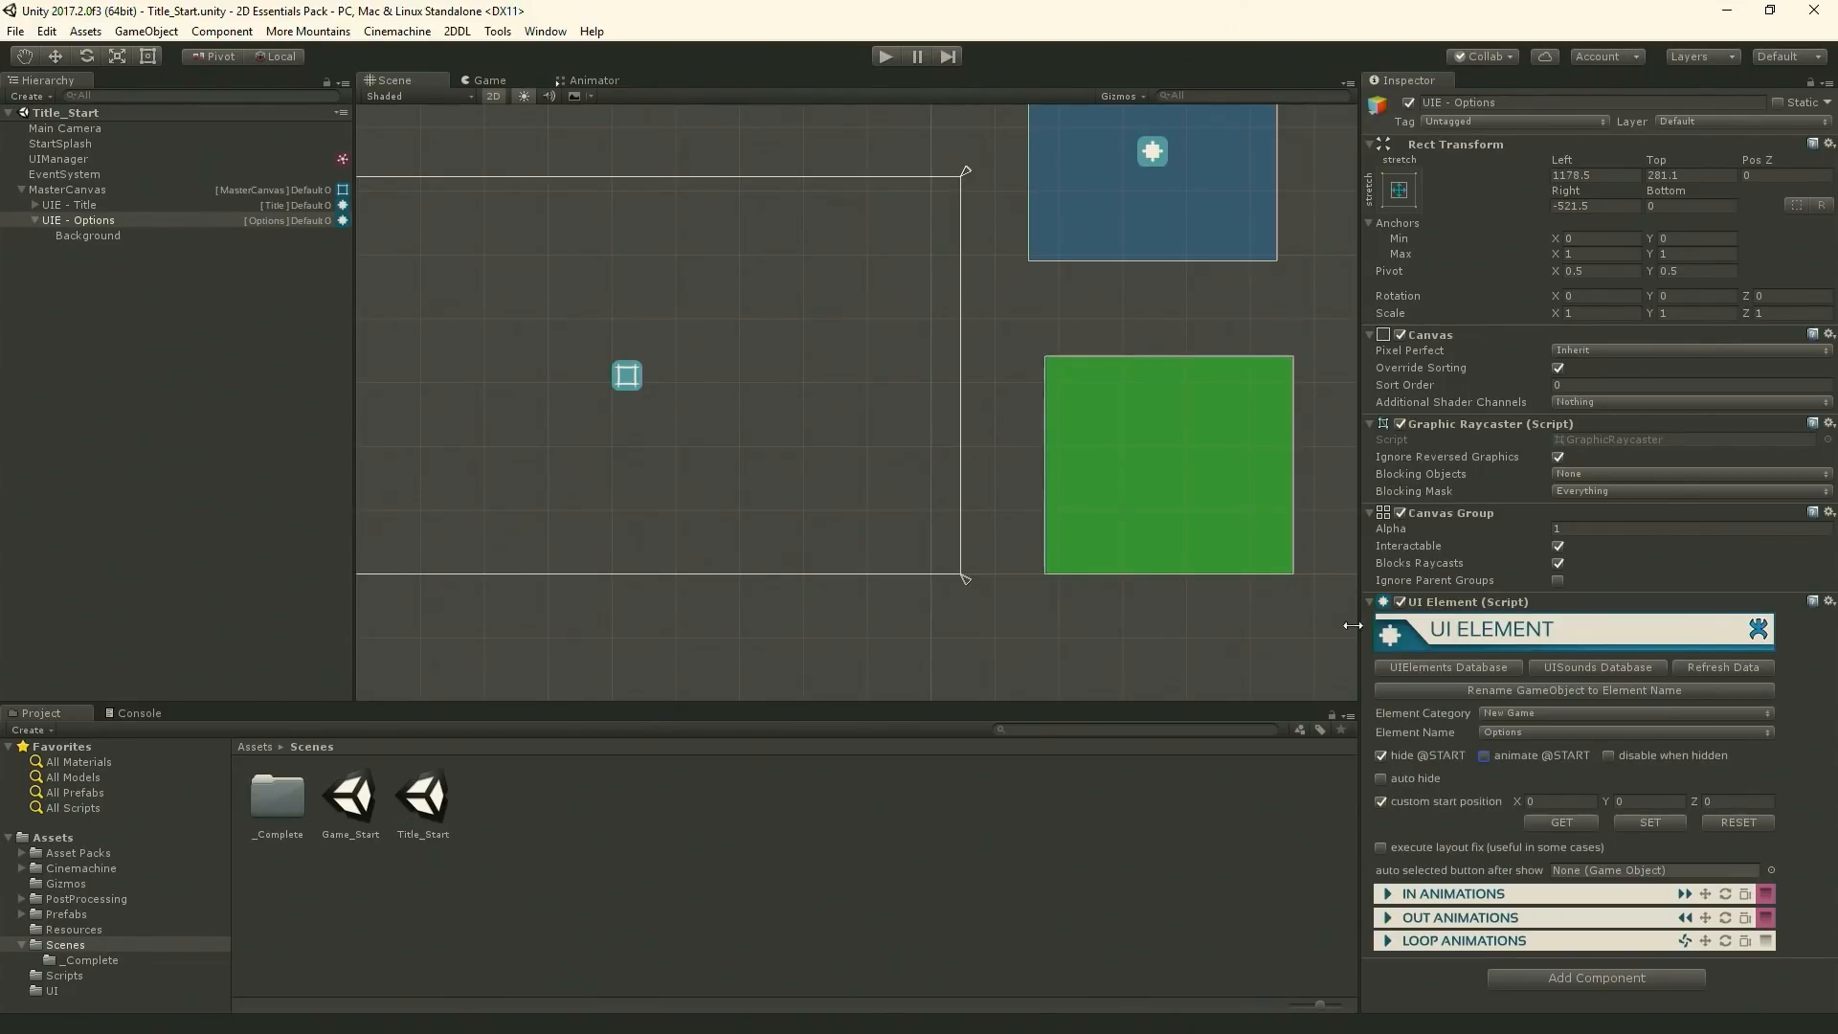
{"action": "left_click", "coordinate": [34, 220]}
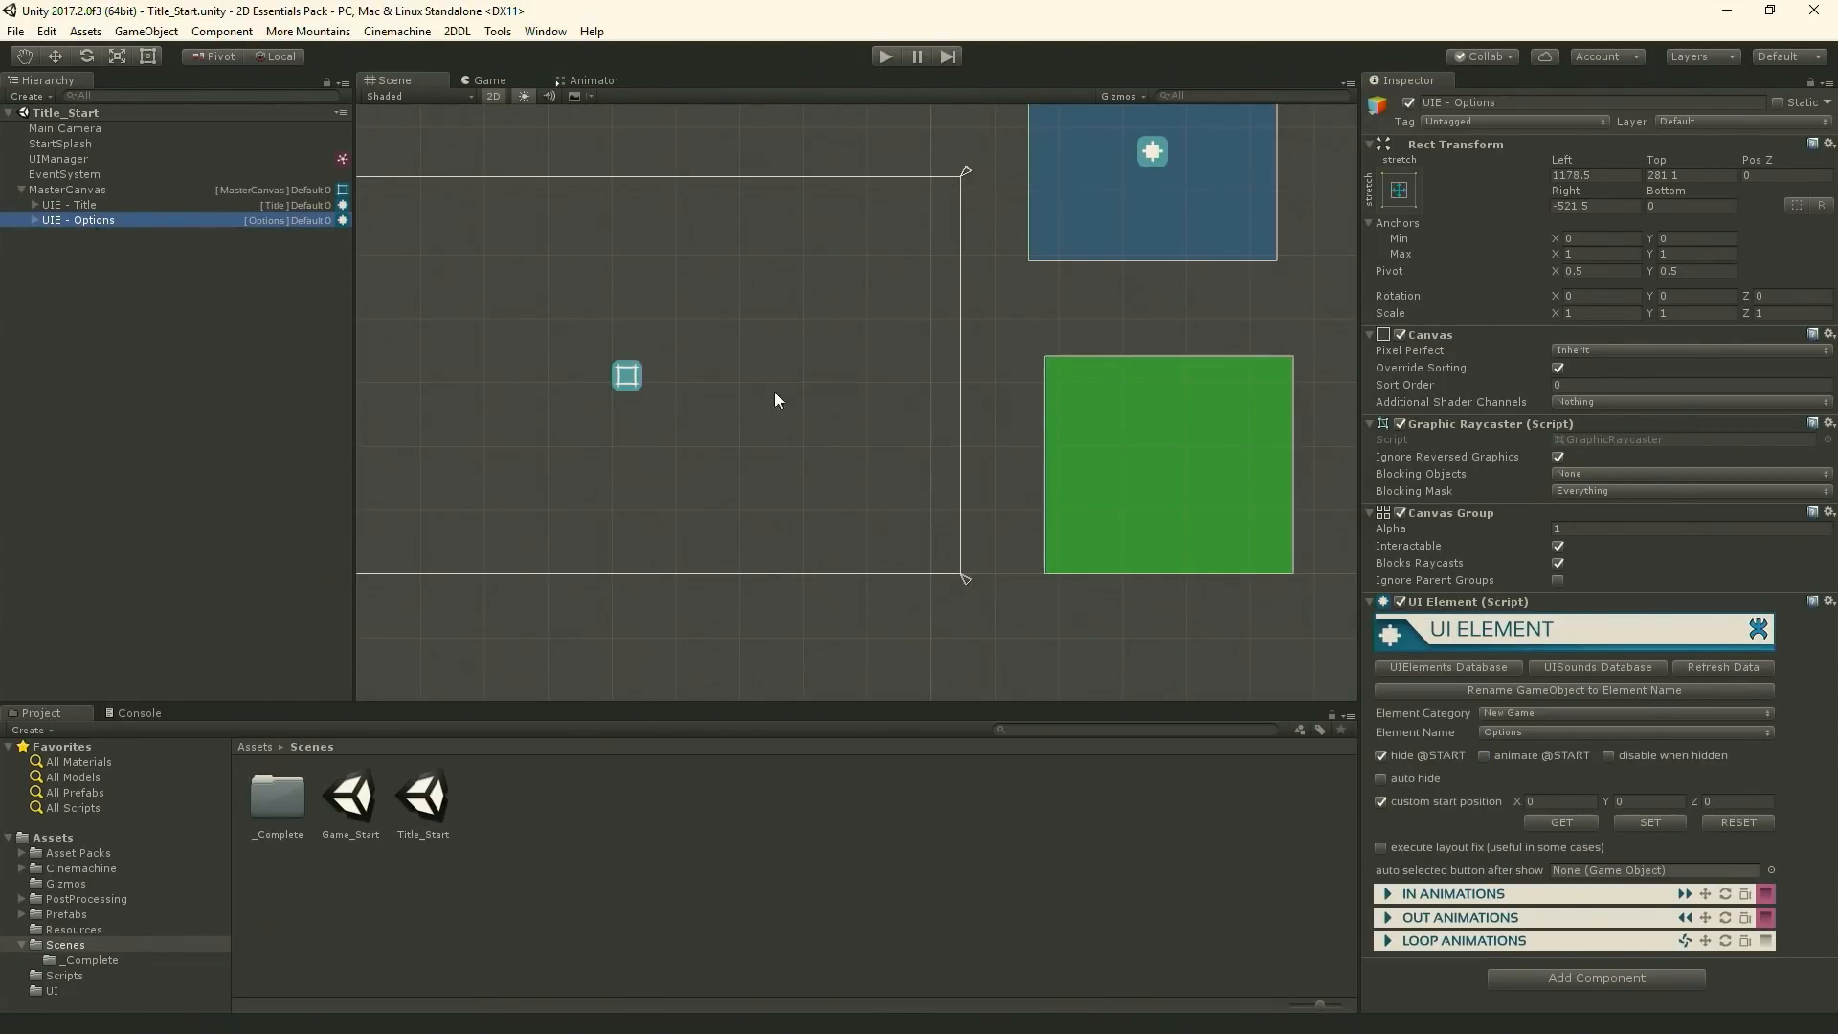
- Add a DoozyUI UI Button as a child of UIE - Title and select the UIButton object
{"action": "key", "text": "f"}
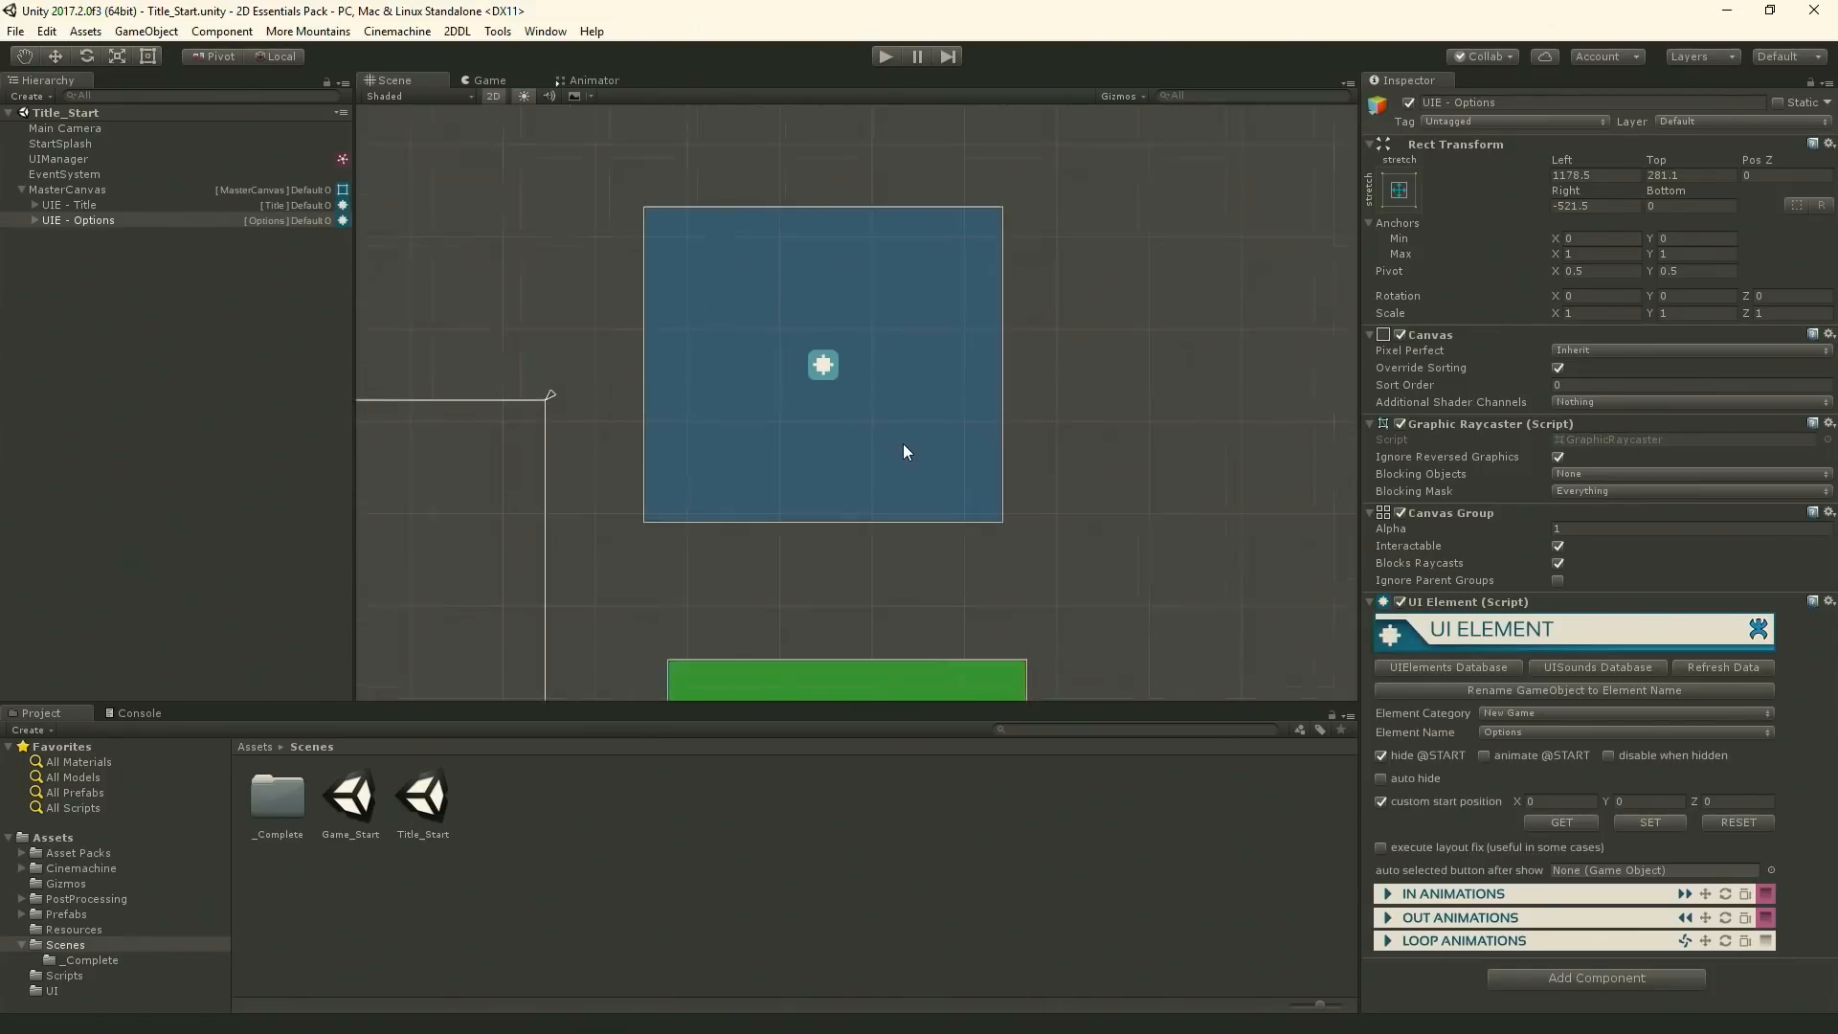
{"action": "left_click", "coordinate": [92, 207]}
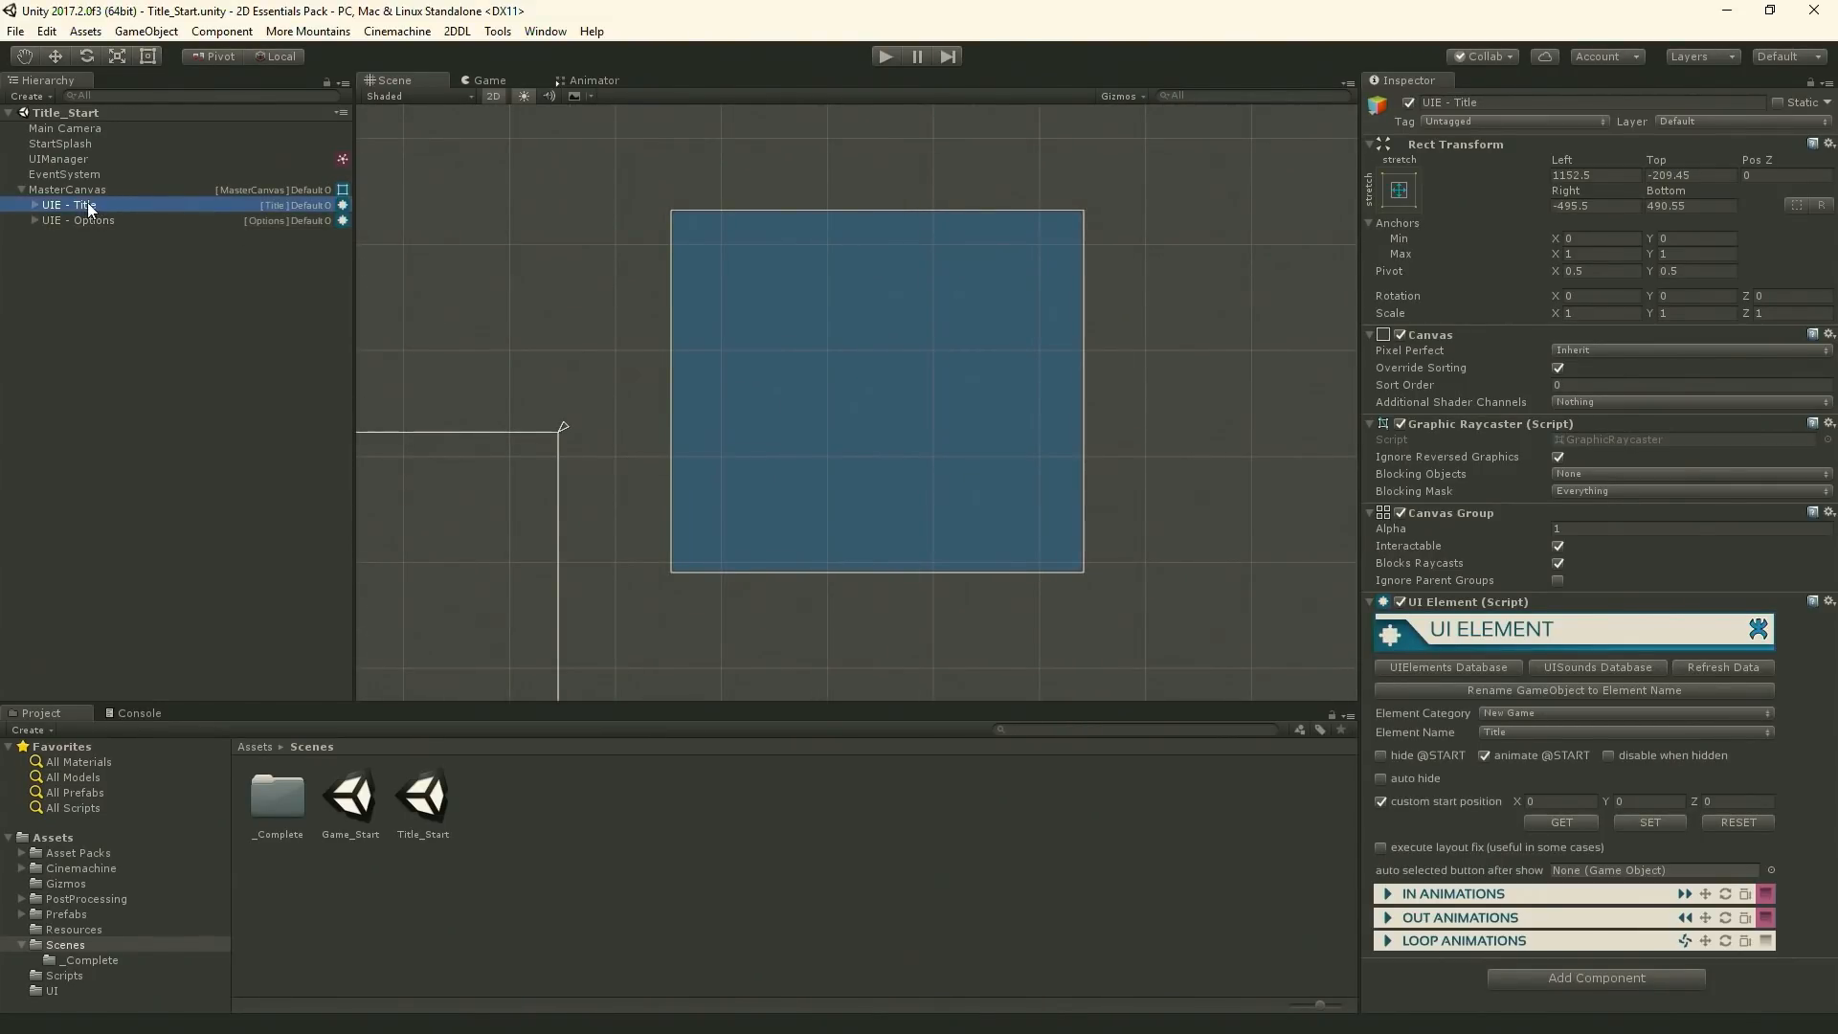
{"action": "right_click", "coordinate": [93, 205]}
{"action": "mouse_move", "coordinate": [176, 381]}
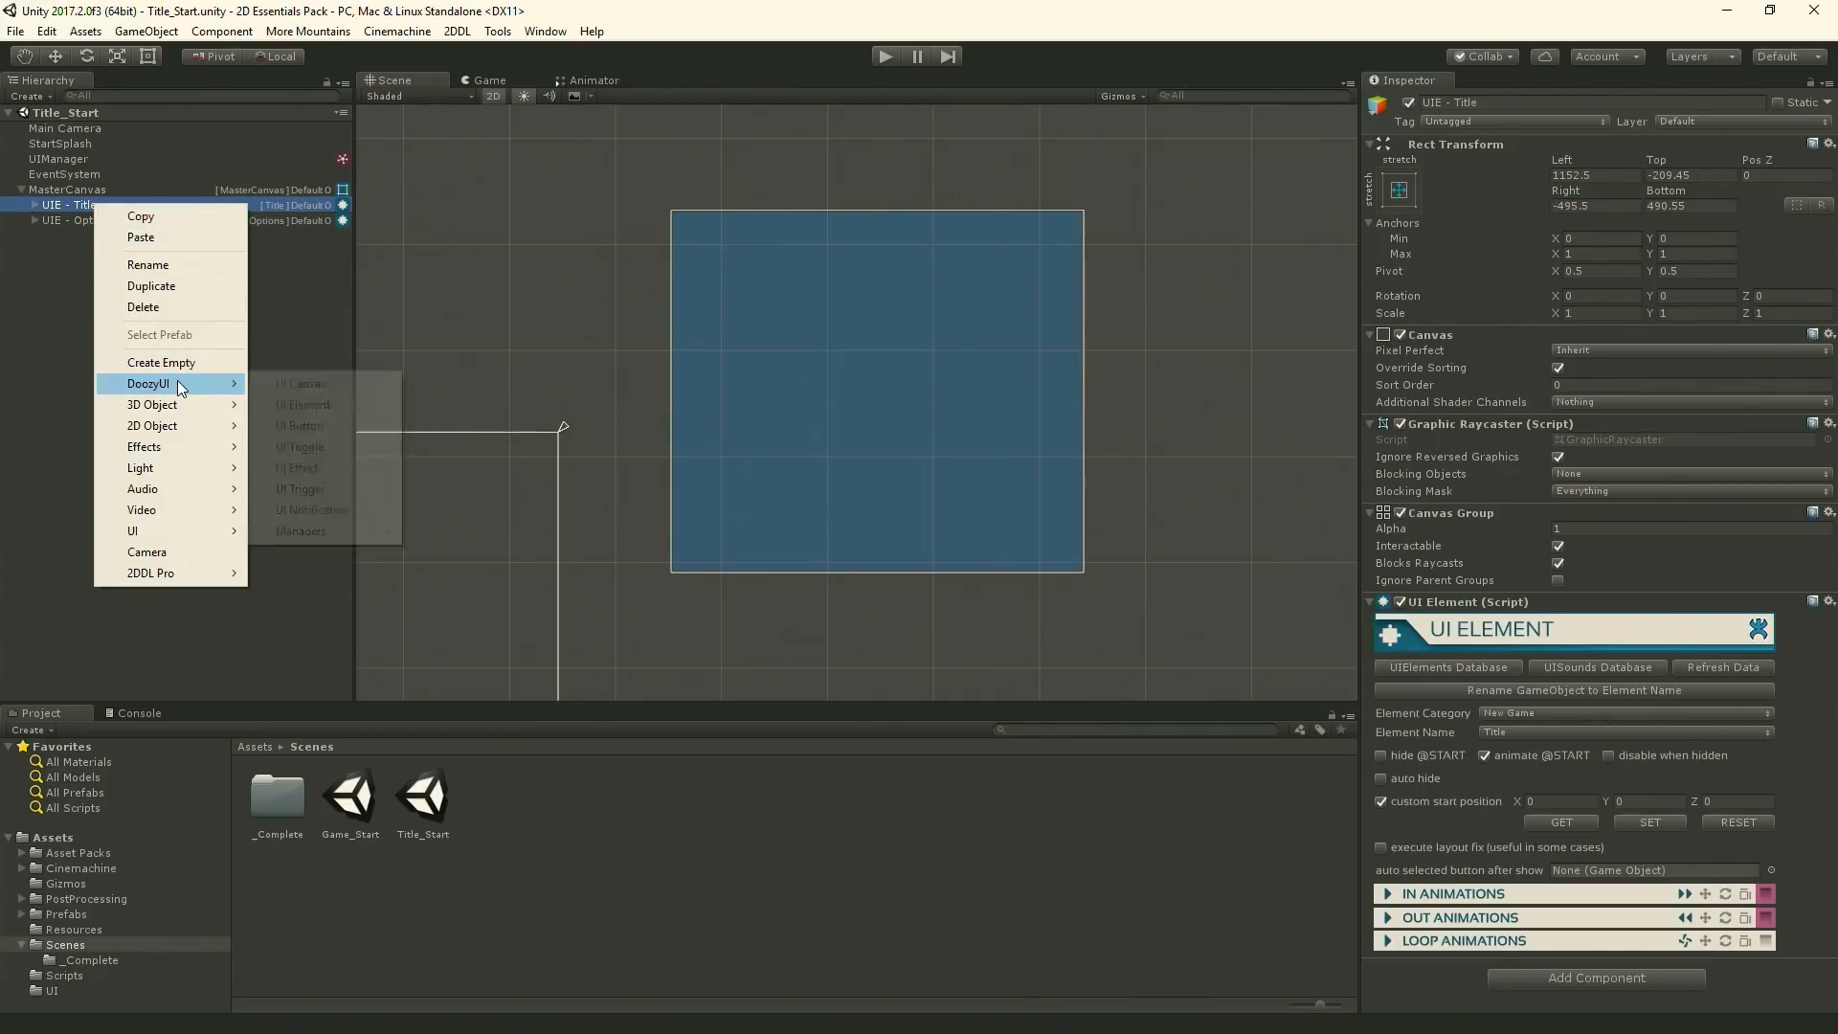
{"action": "left_click", "coordinate": [316, 427]}
{"action": "left_click", "coordinate": [814, 393]}
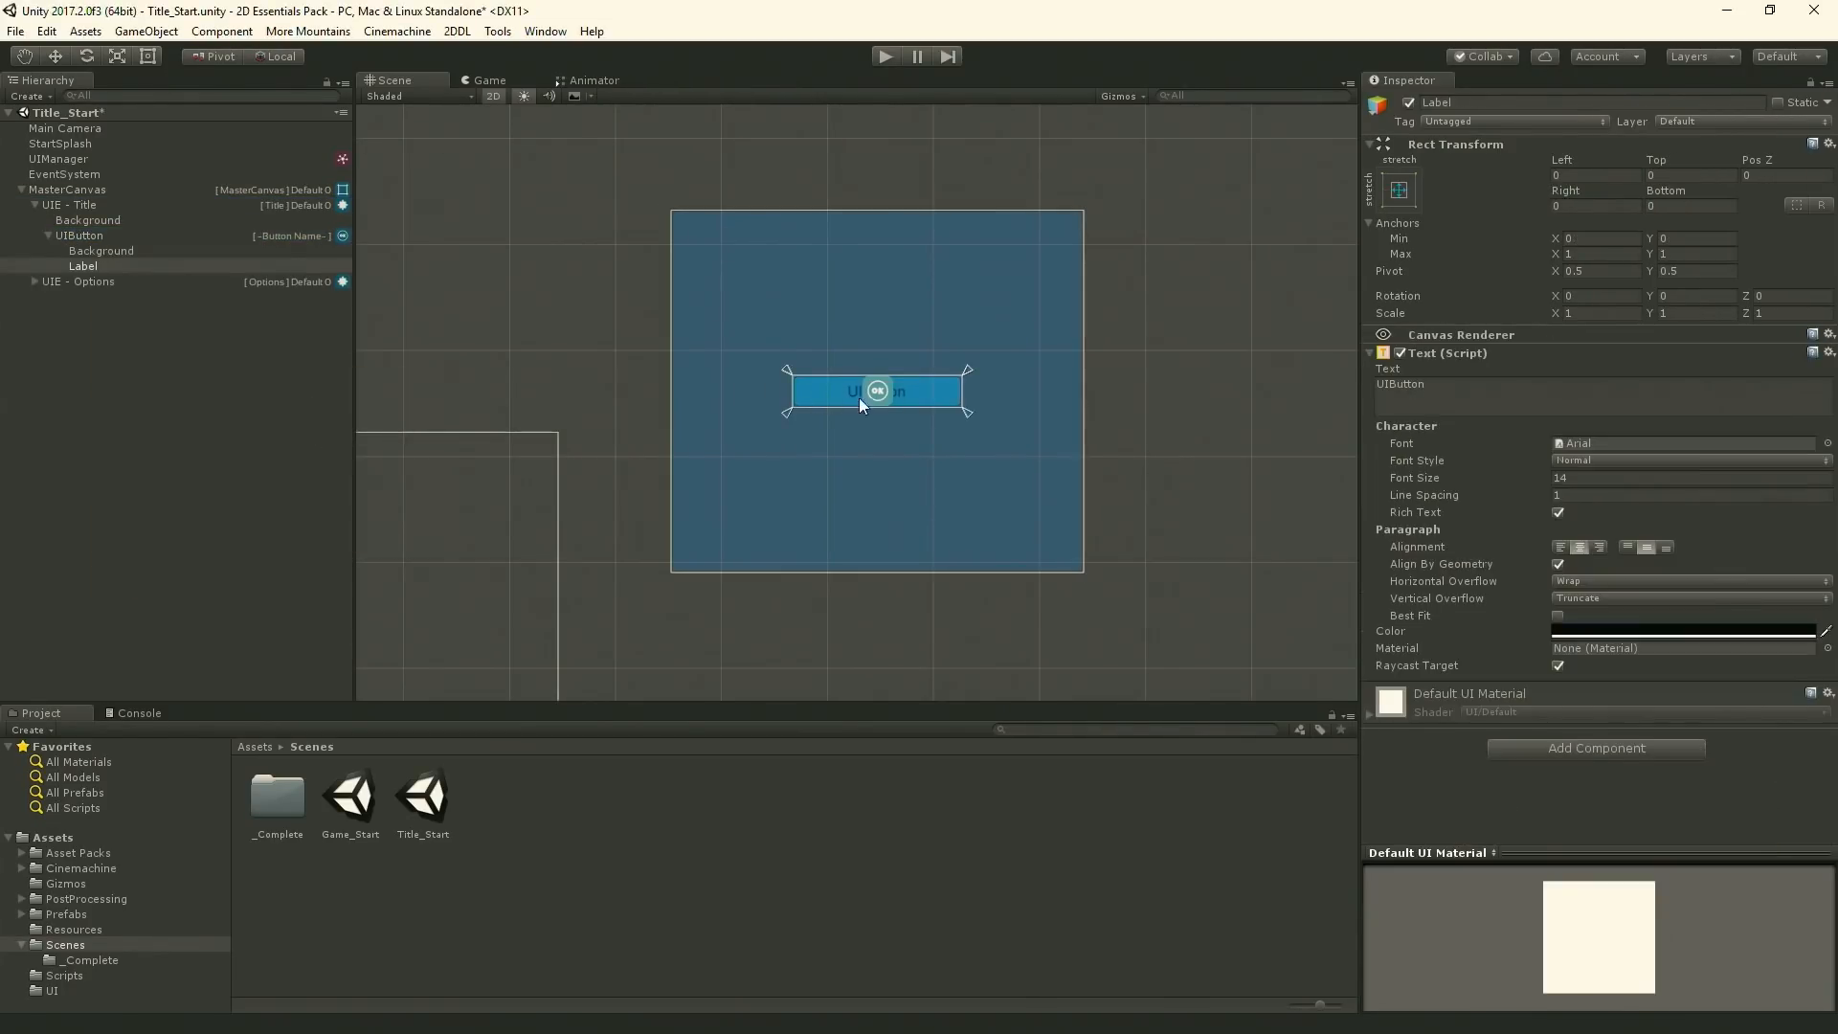
{"action": "left_click", "coordinate": [928, 393]}
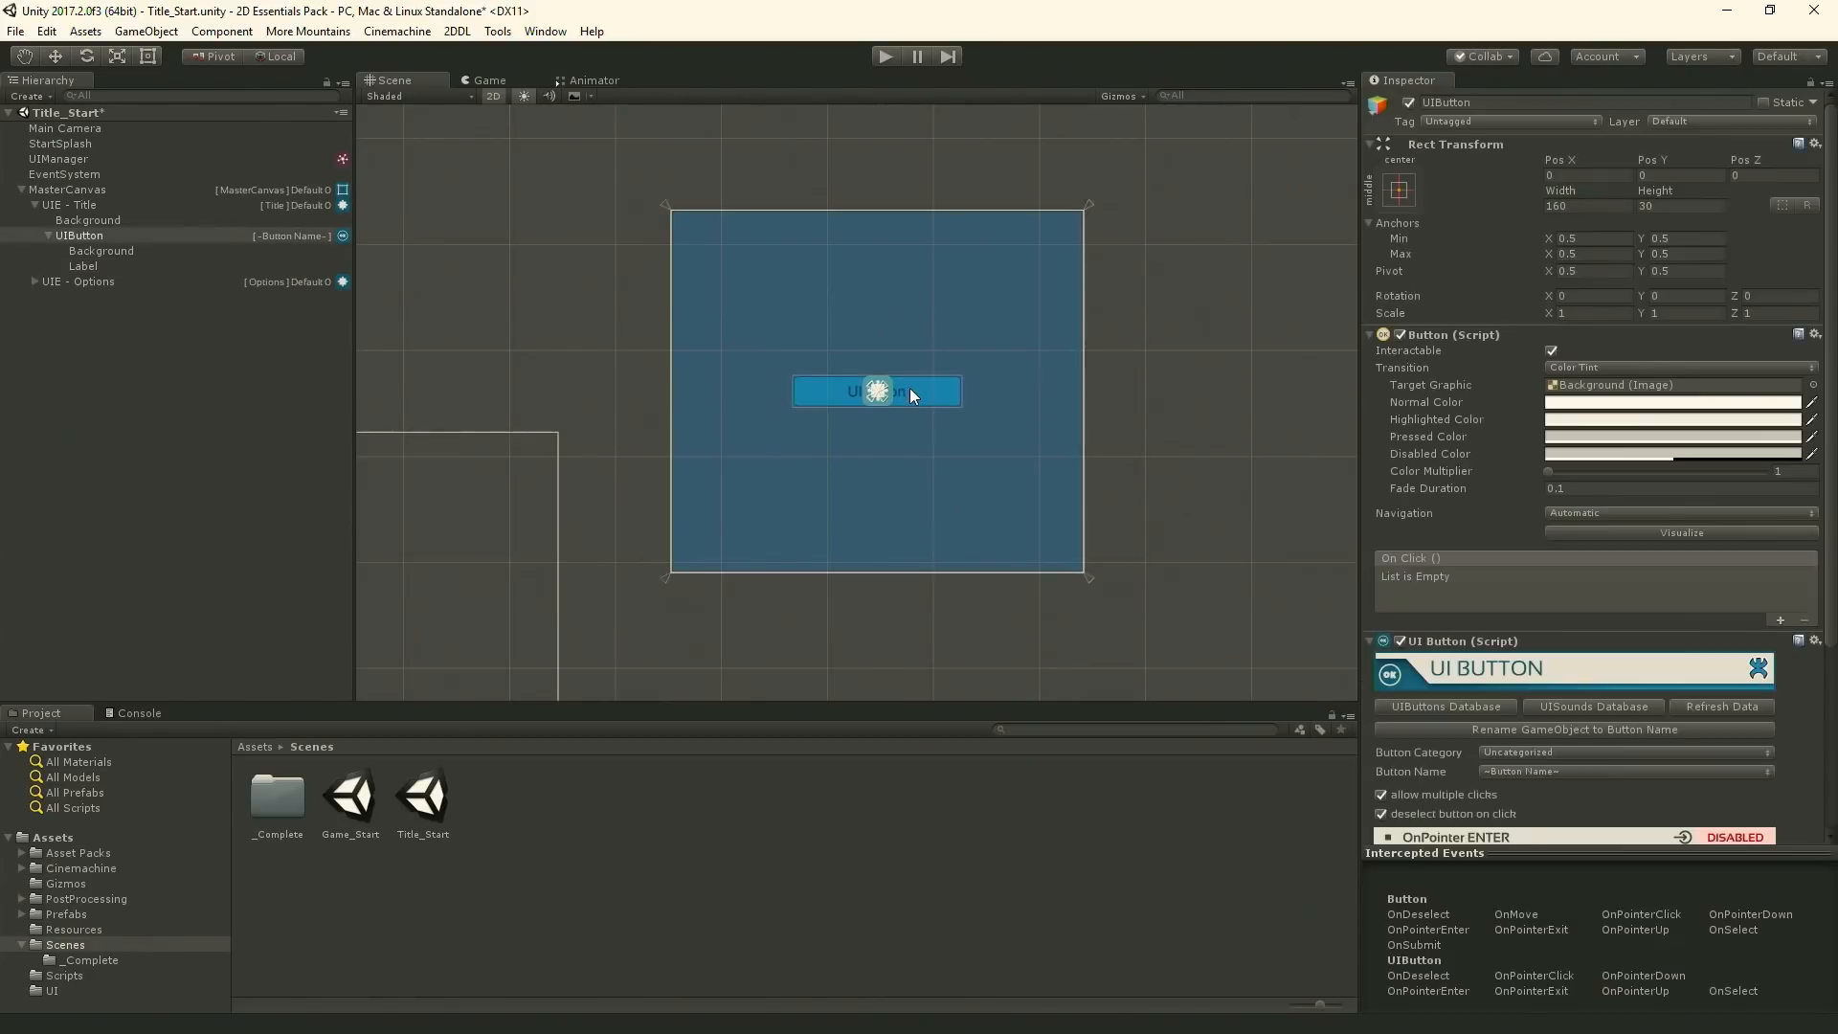
- Enlarge the UIButton to about 296 by 57 and place it centred near the upper edge of the Title panel
{"action": "left_click_drag", "start_coordinate": [911, 391], "coordinate": [906, 325]}
{"action": "left_click", "coordinate": [915, 392]}
{"action": "left_click", "coordinate": [149, 56]}
{"action": "left_click_drag", "start_coordinate": [919, 389], "coordinate": [978, 272]}
- Assign the button the New Game category and the Play button name, and rename its GameObject to match
{"action": "left_click", "coordinate": [1531, 756]}
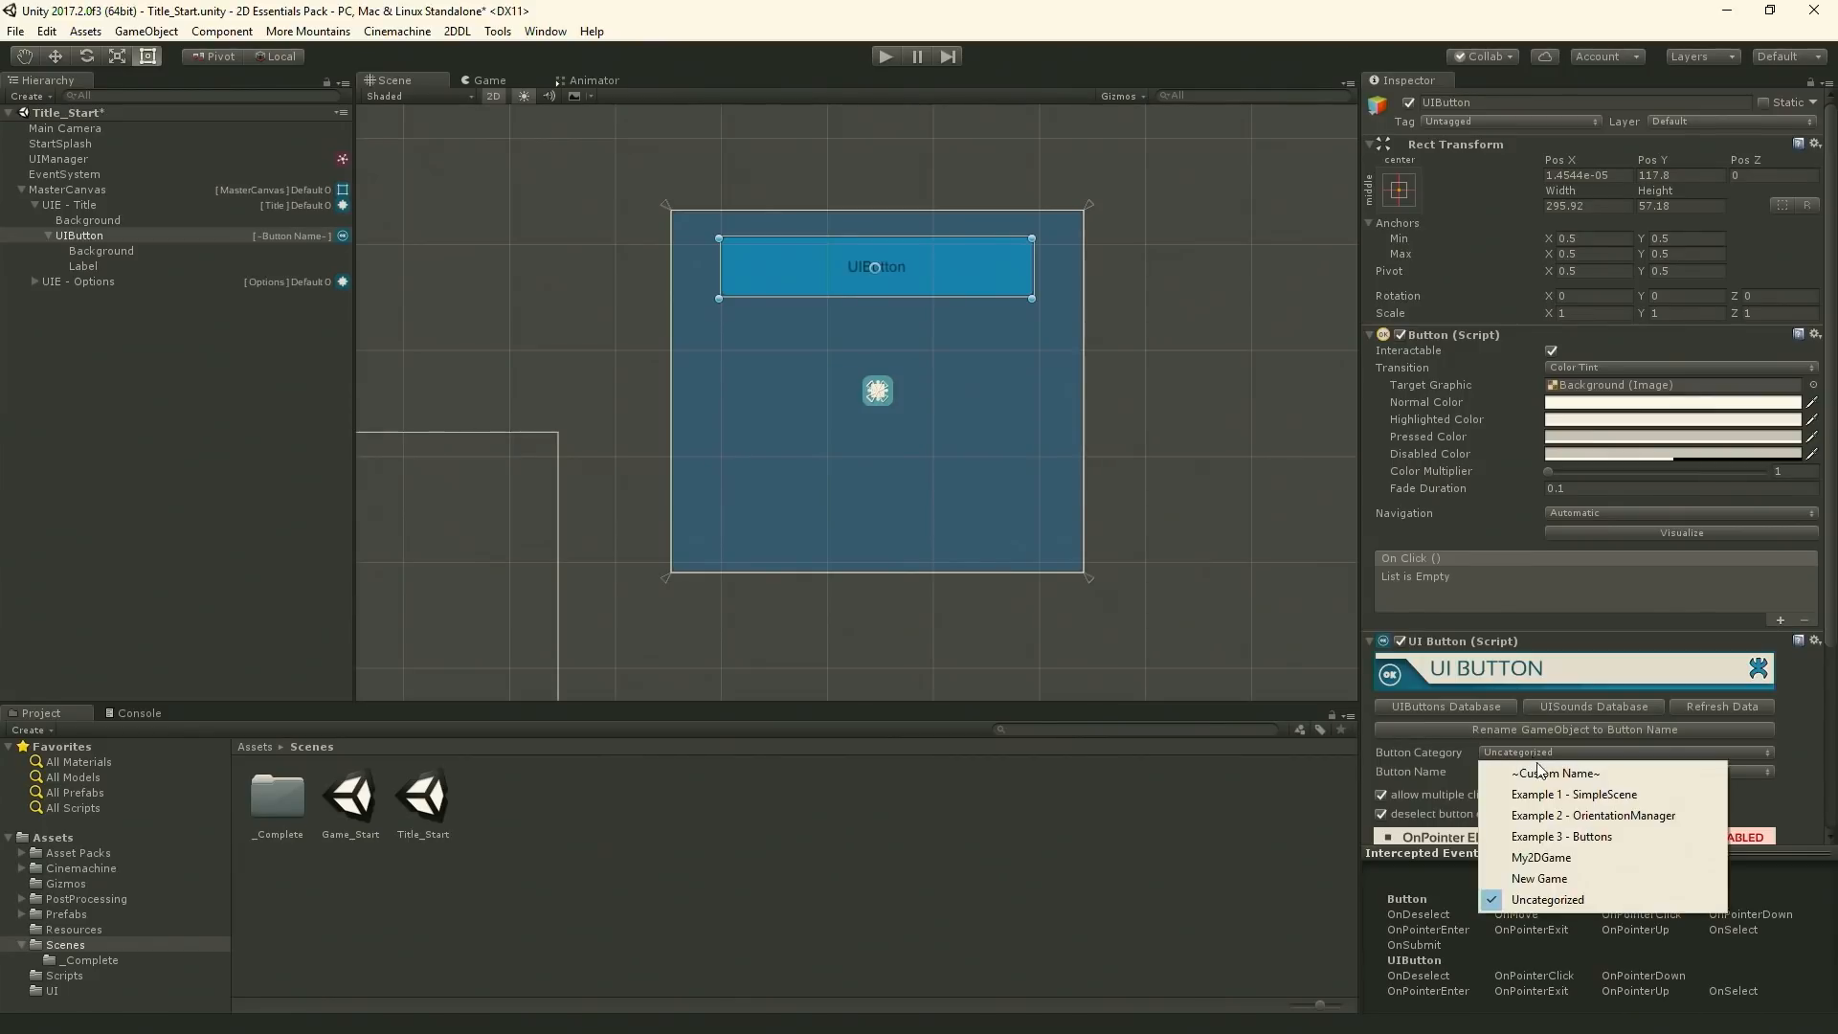
{"action": "left_click", "coordinate": [1537, 874]}
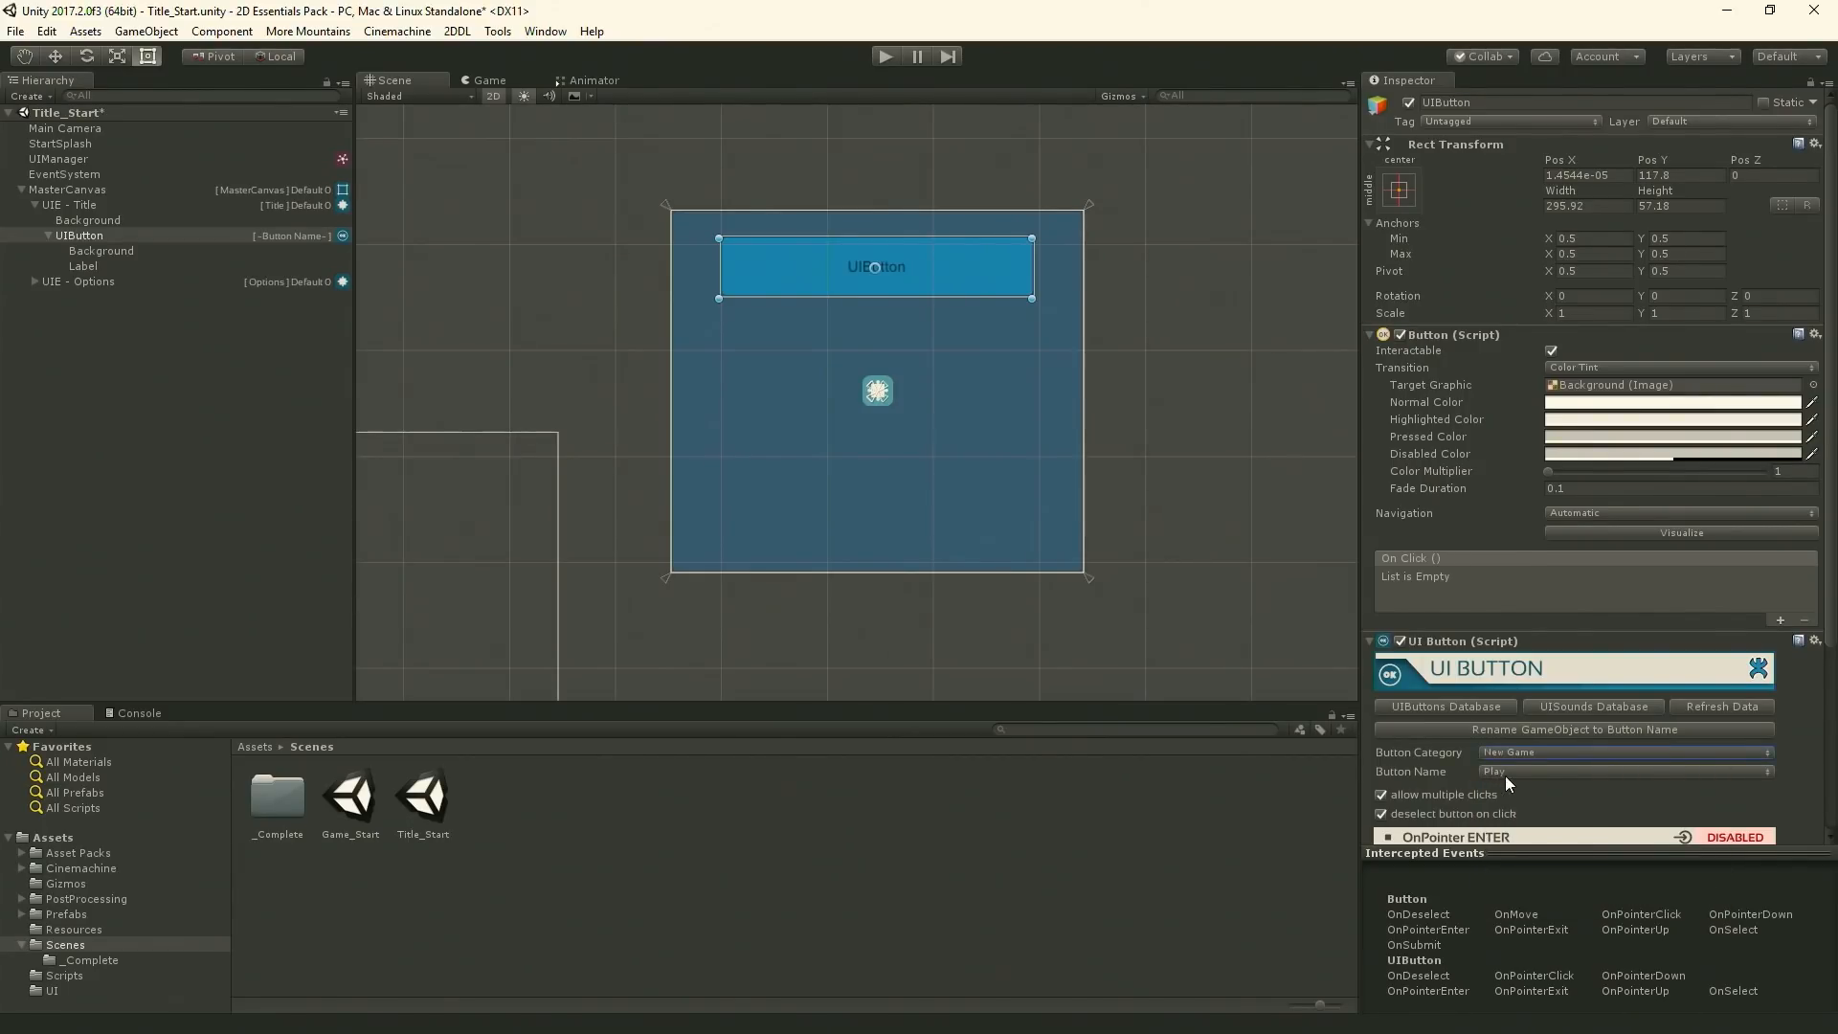
{"action": "left_click", "coordinate": [1495, 730]}
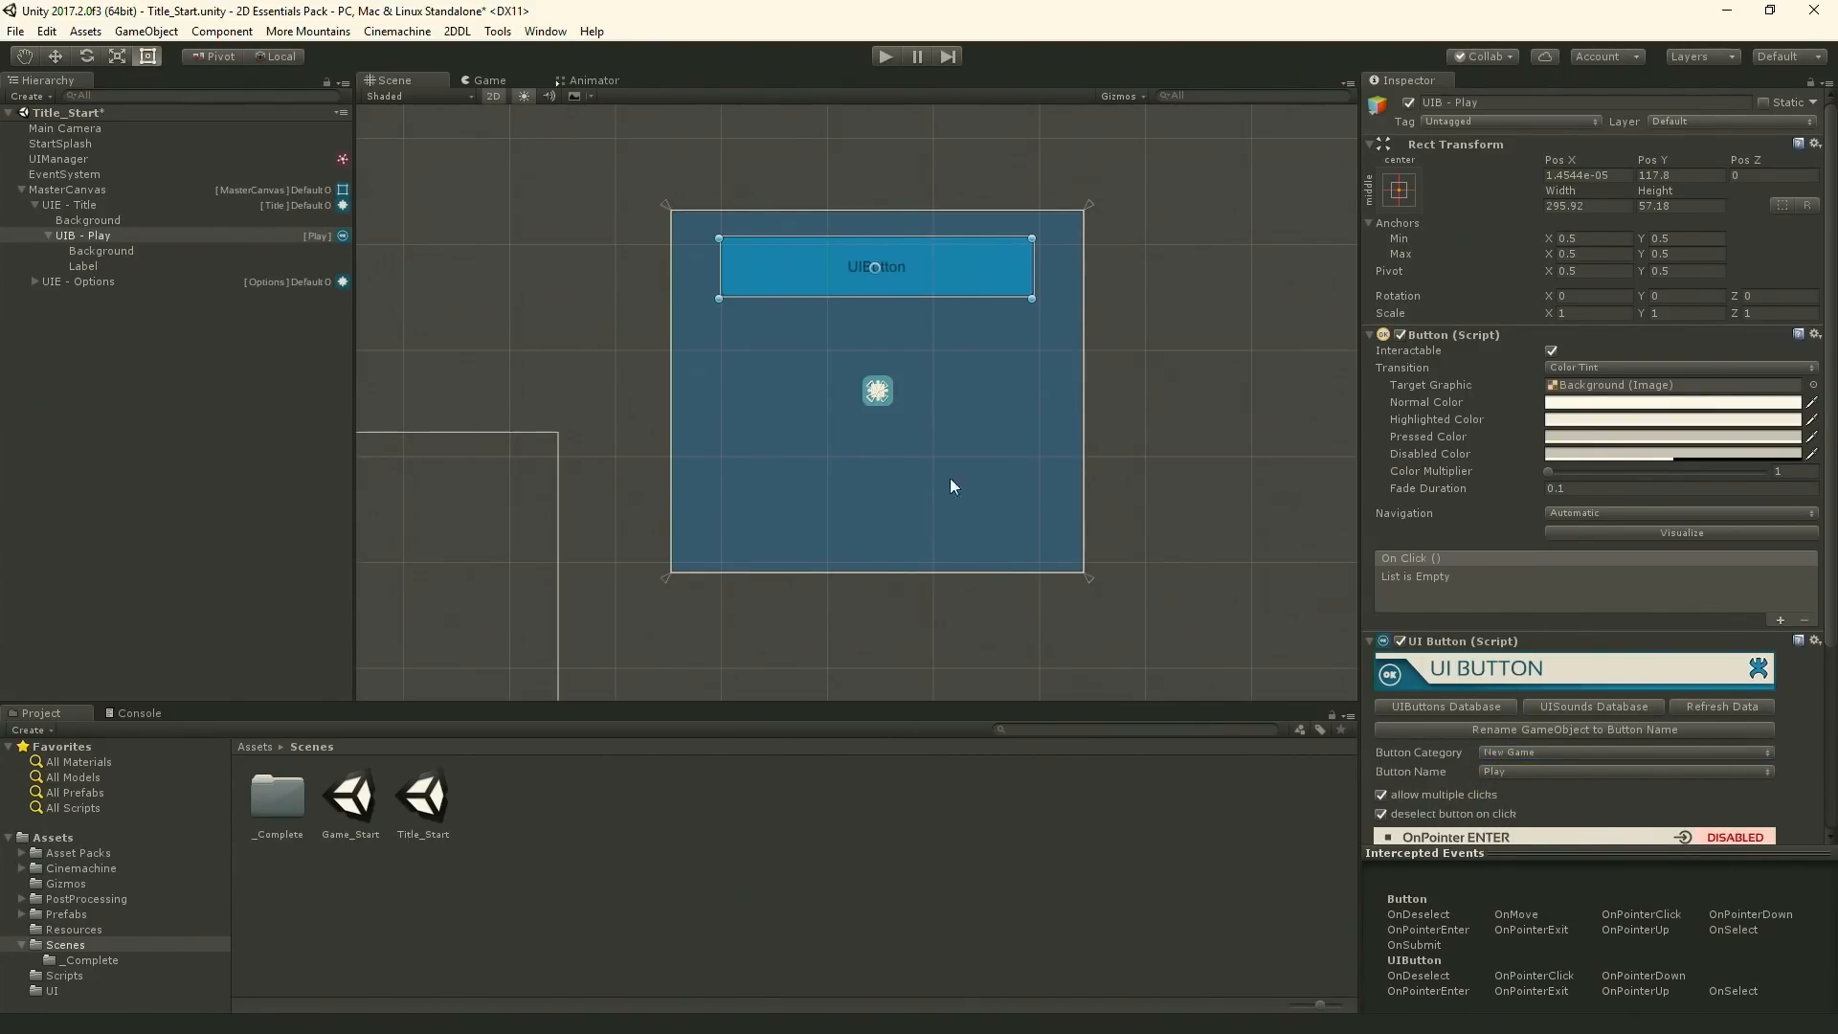
- Set the Play button's label text to Play in the Bizon font and enlarge the font size to fill the button
{"action": "left_click", "coordinate": [84, 267]}
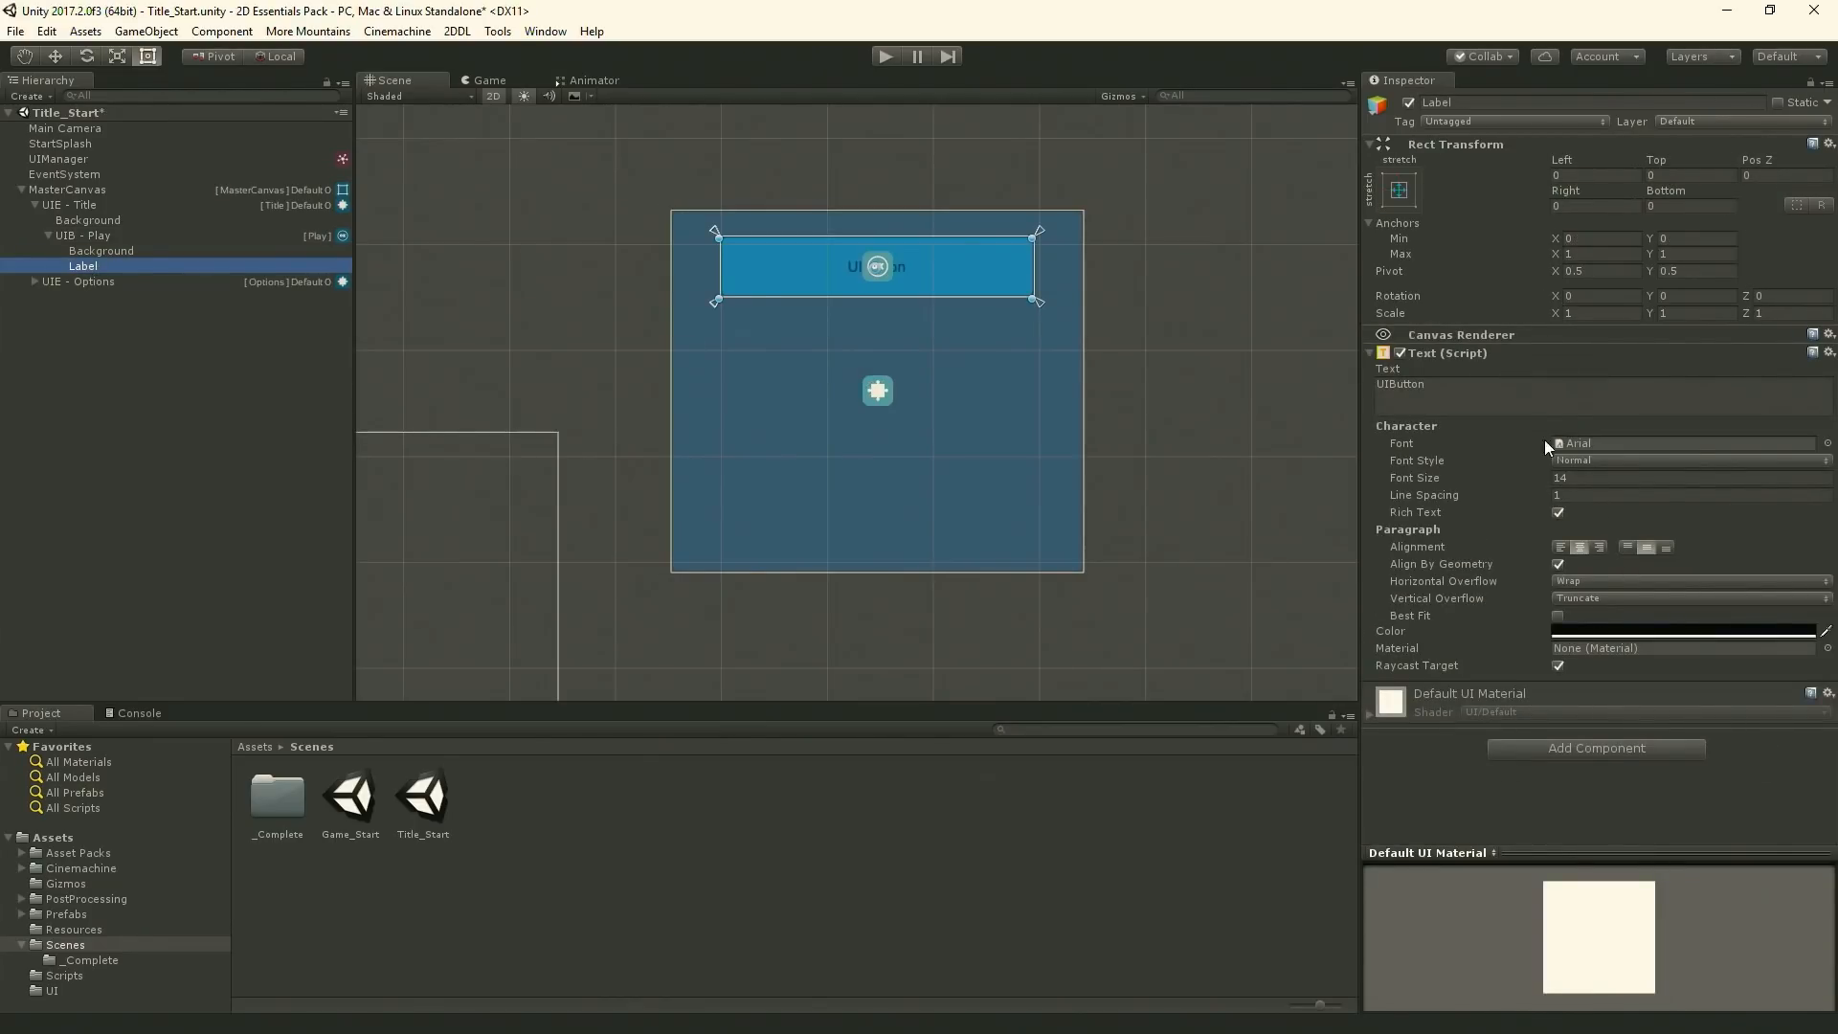
{"action": "left_click", "coordinate": [1485, 389]}
{"action": "type", "text": "Play"}
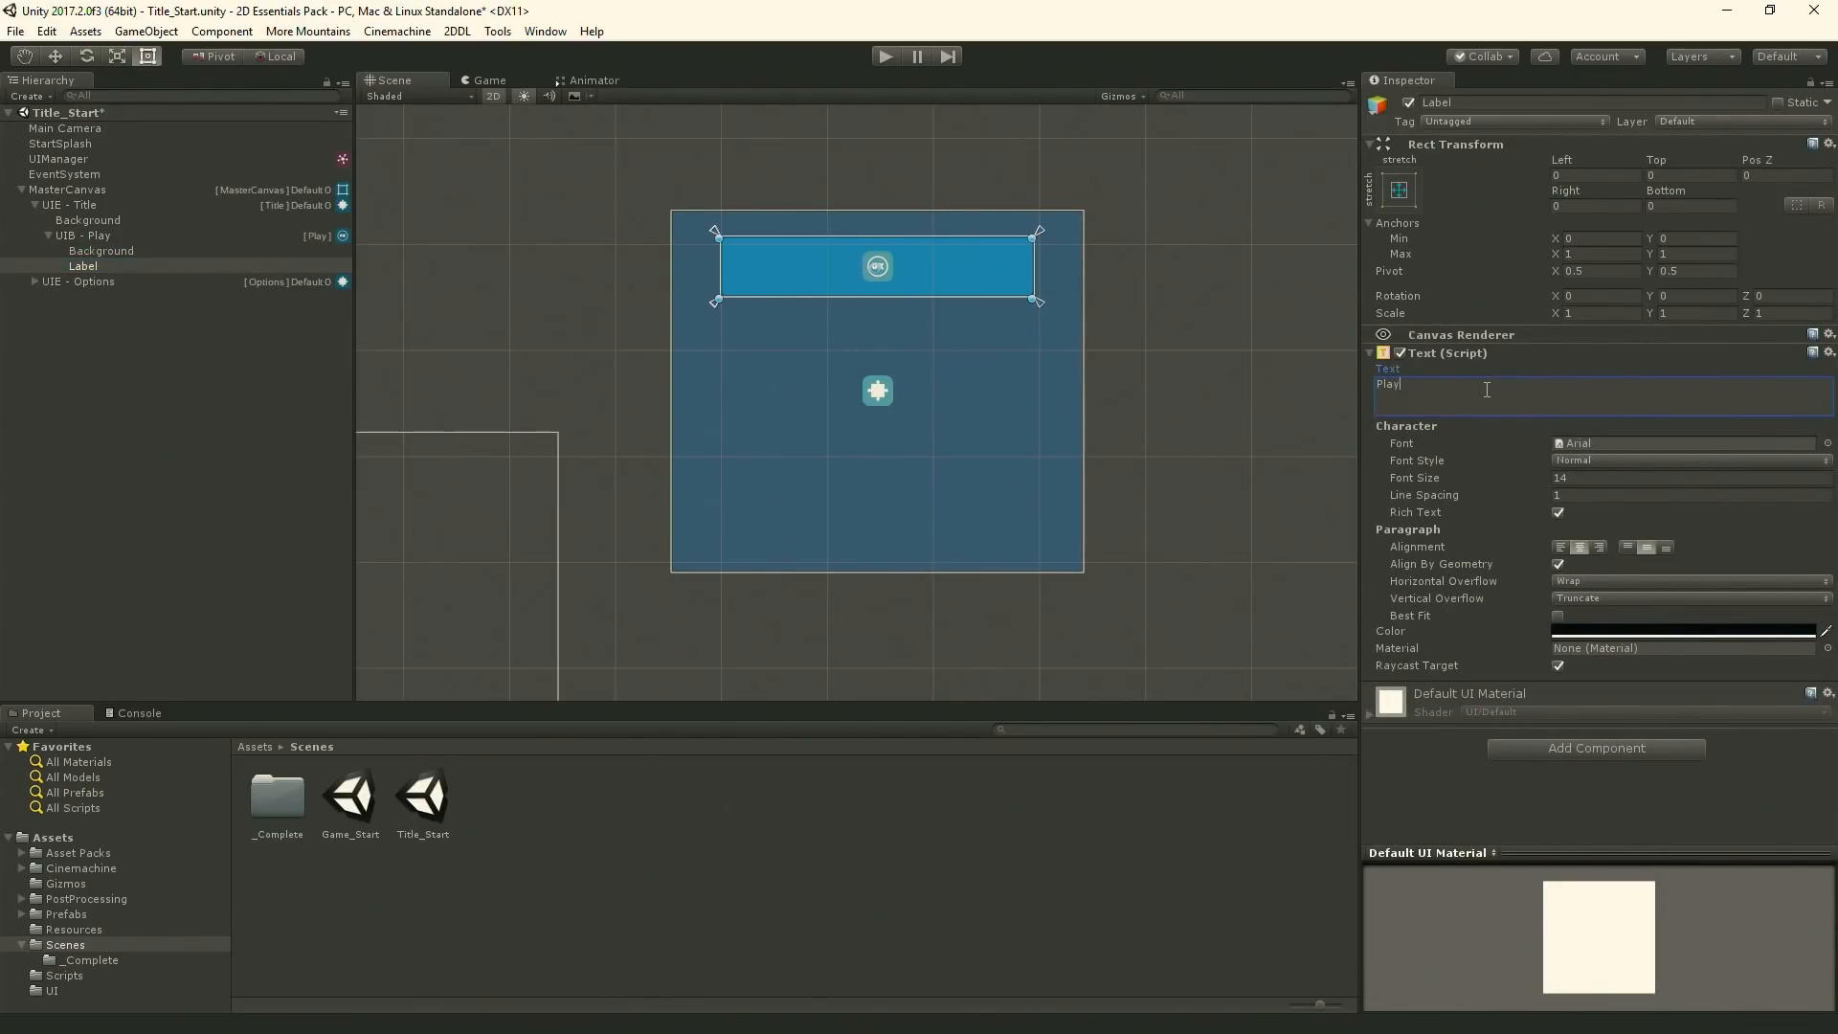
{"action": "left_click", "coordinate": [1826, 444]}
{"action": "left_click", "coordinate": [512, 570]}
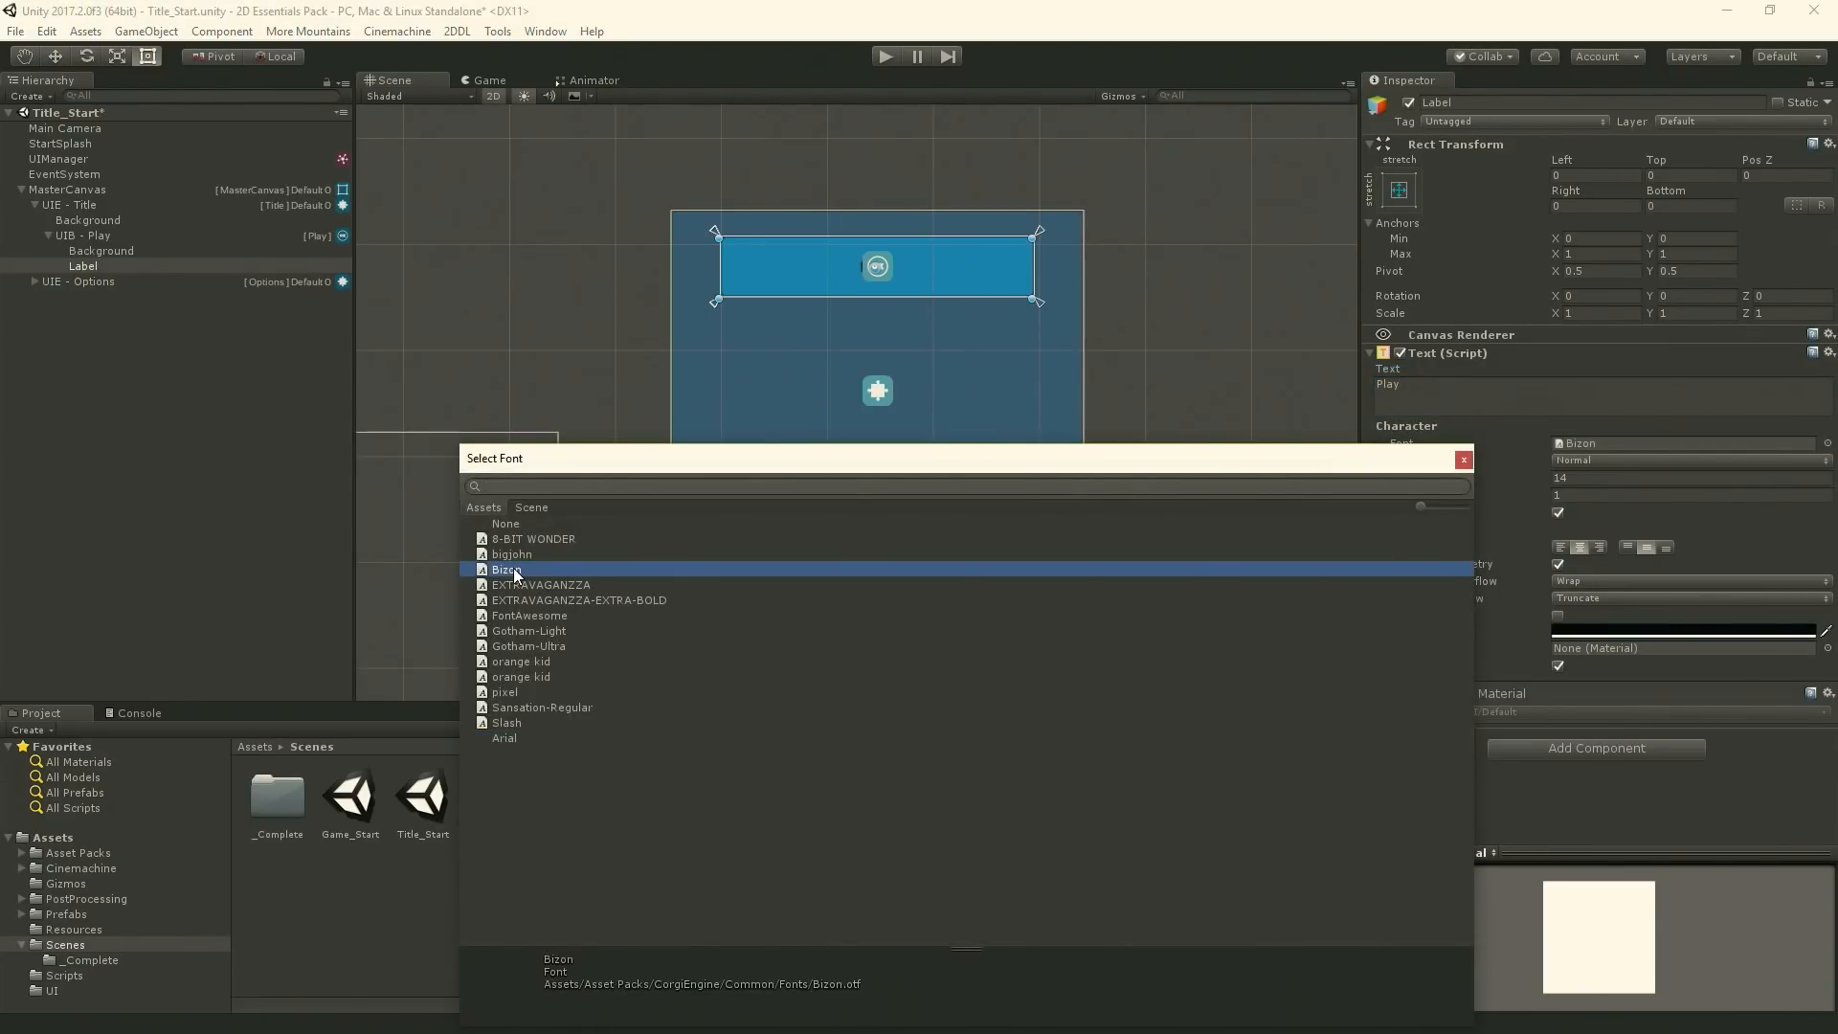
{"action": "double_click", "coordinate": [515, 570]}
{"action": "left_click_drag", "start_coordinate": [1529, 476], "coordinate": [1562, 476]}
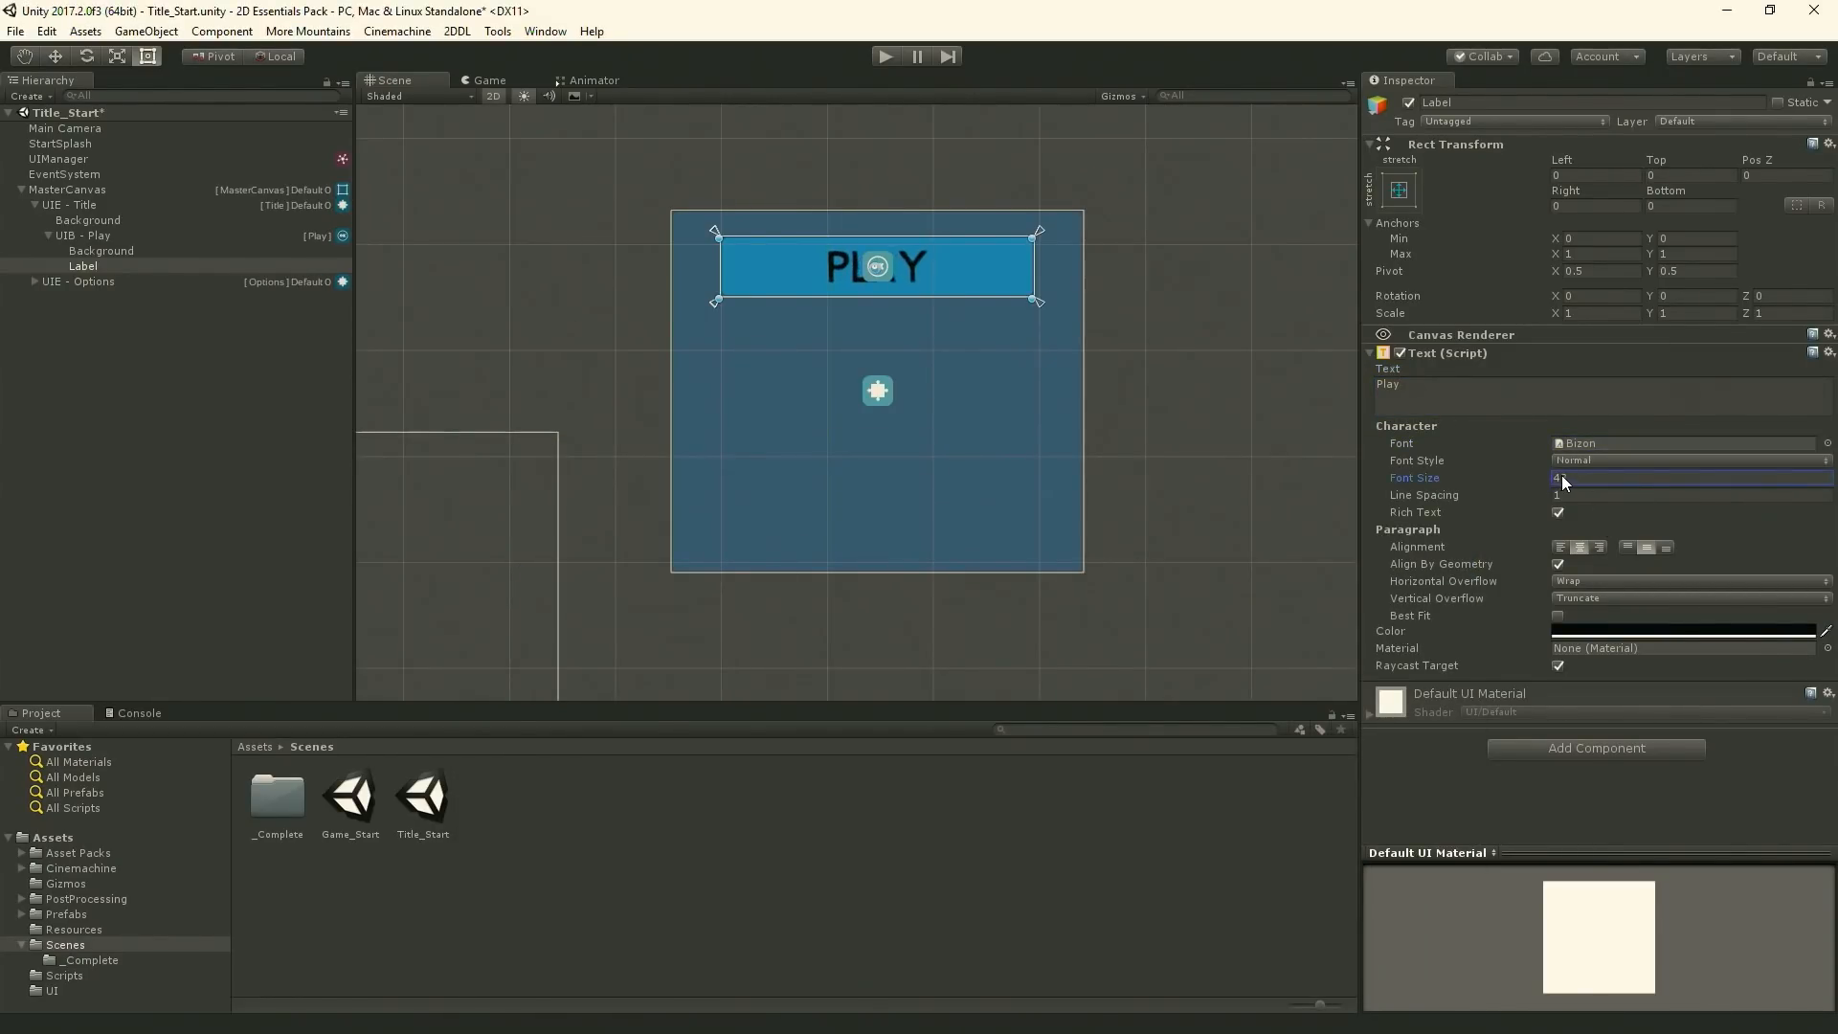
- Recolour the Play button's Background image to white
{"action": "left_click", "coordinate": [101, 251]}
{"action": "left_click", "coordinate": [1572, 386]}
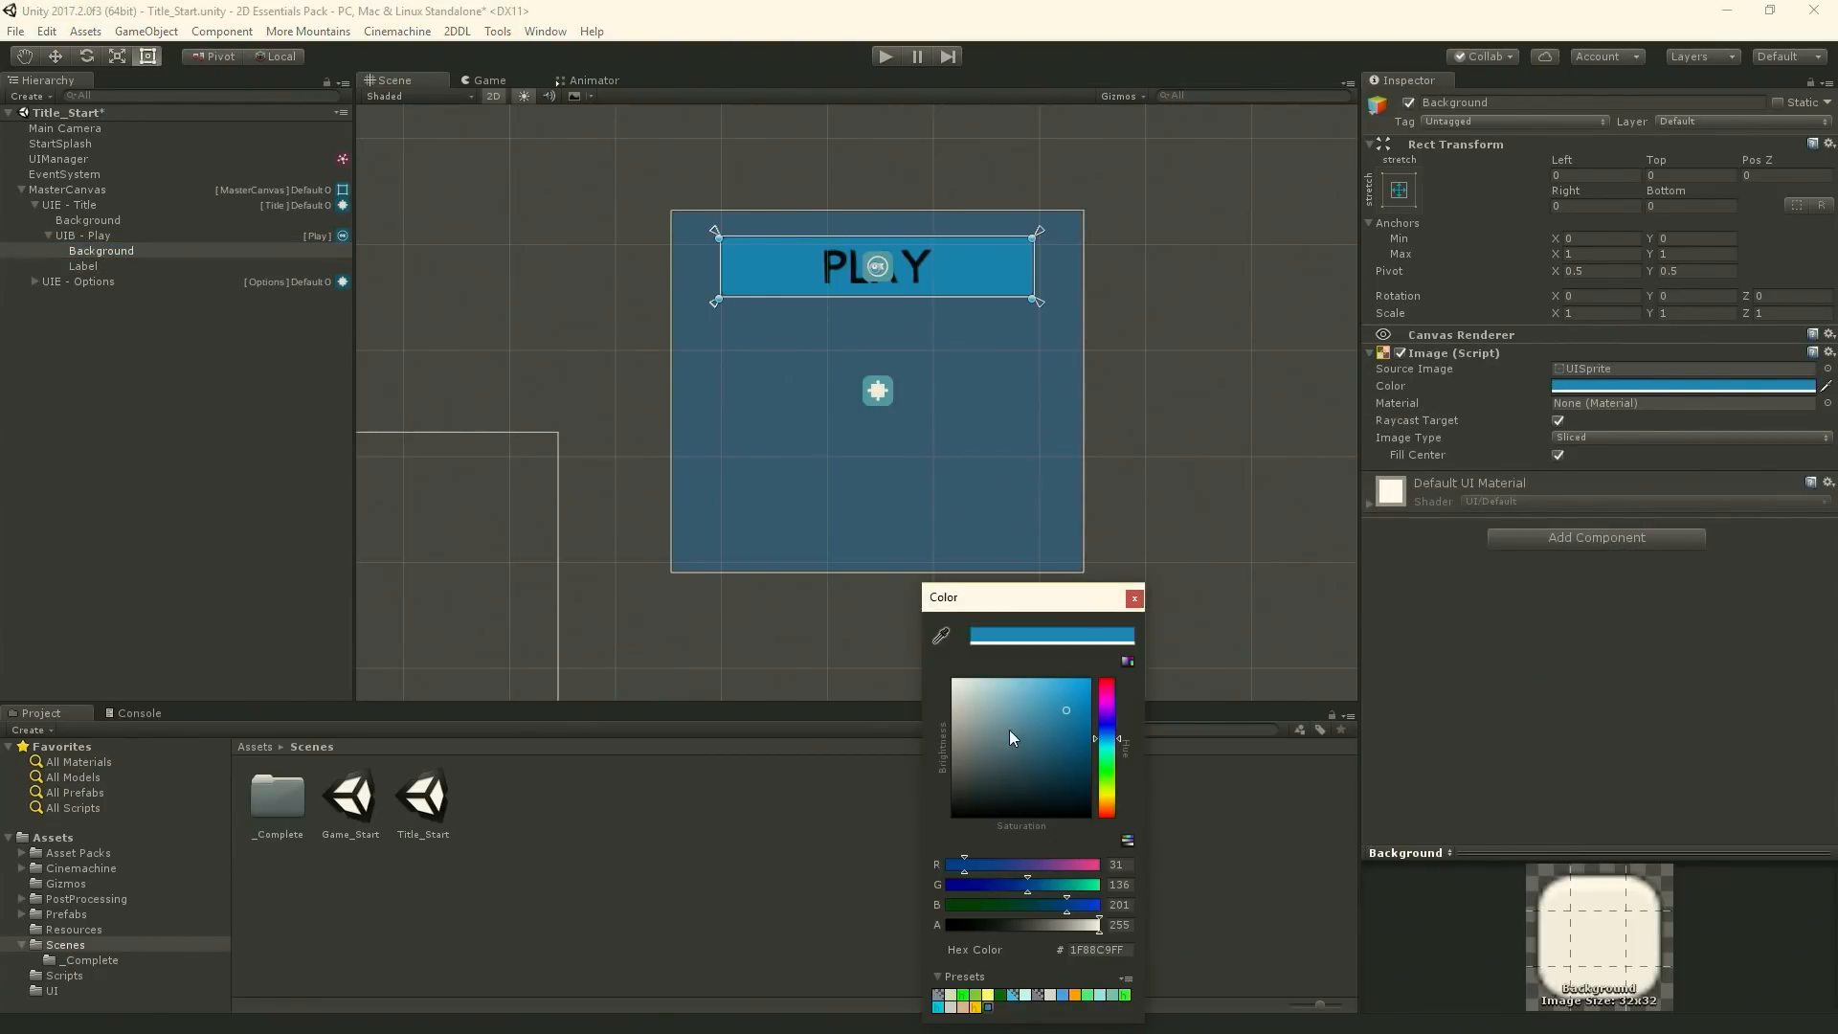
{"action": "left_click_drag", "start_coordinate": [1009, 737], "coordinate": [953, 679]}
{"action": "left_click", "coordinate": [1133, 598]}
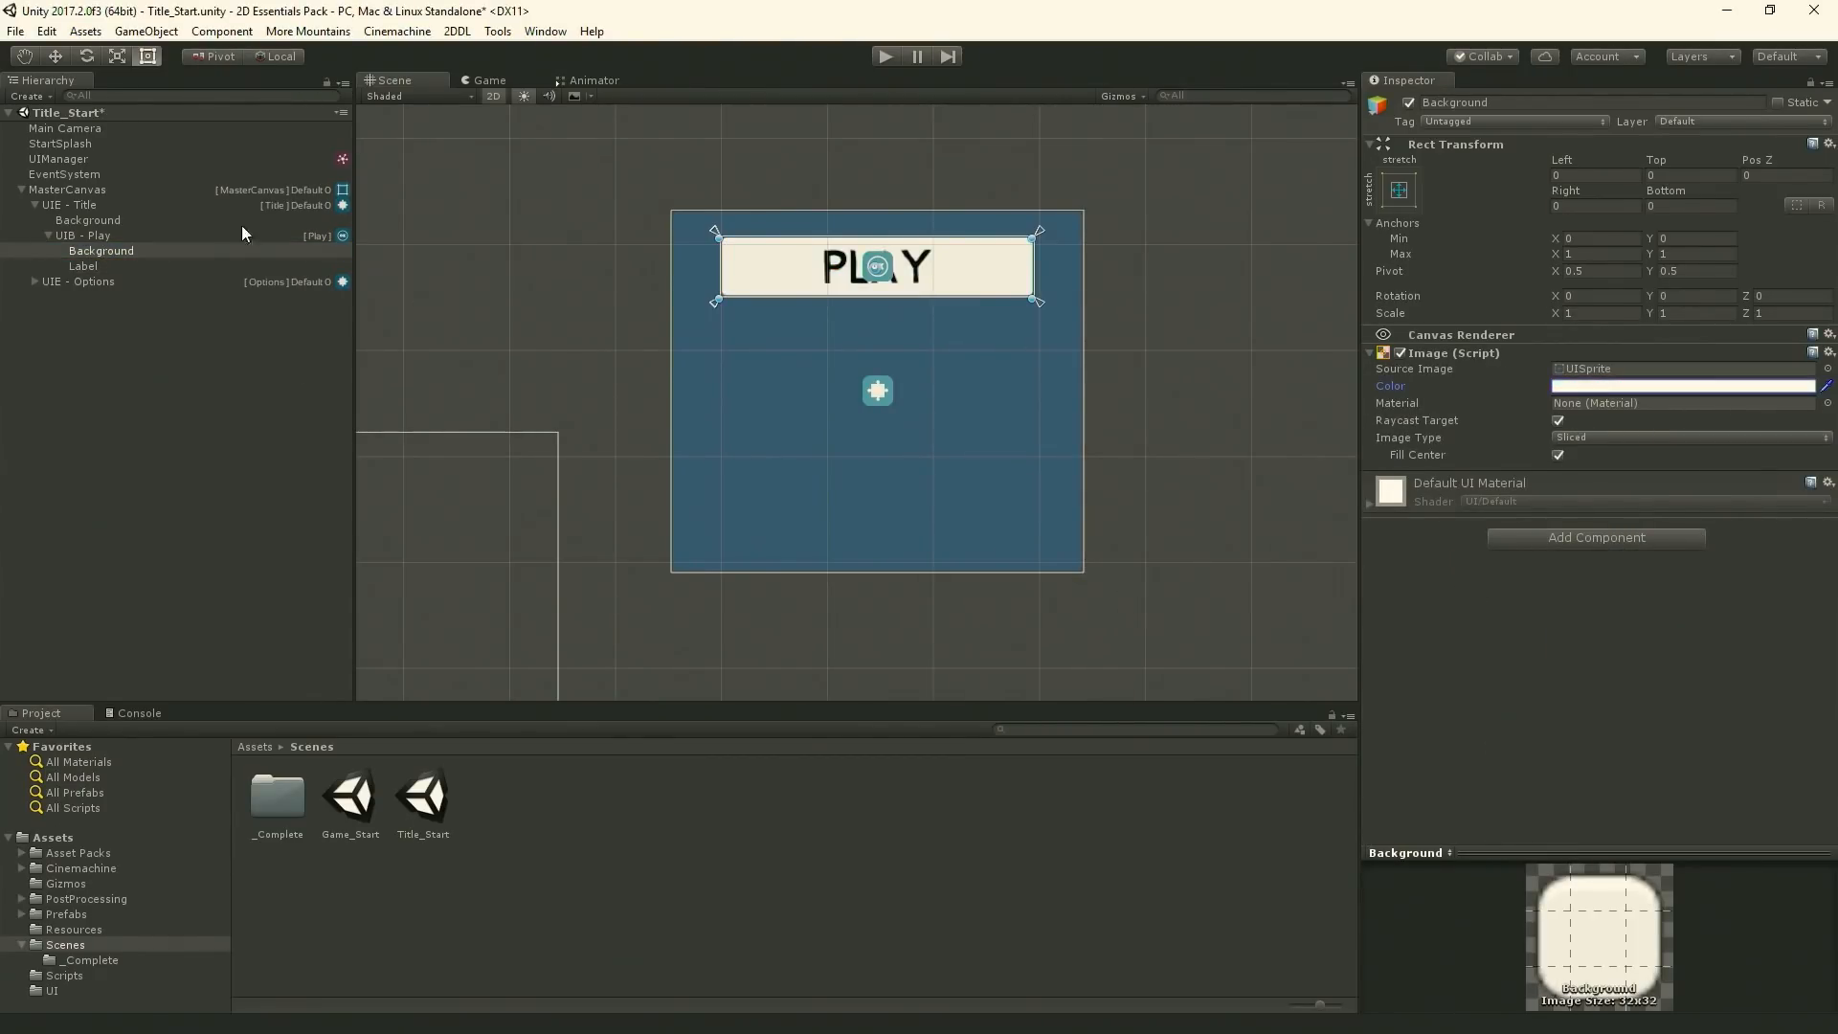
- Enable OnPointer ENTER on UIB - Play with the MouthPop sound and preview the sound
{"action": "left_click", "coordinate": [48, 235]}
{"action": "left_click", "coordinate": [78, 234]}
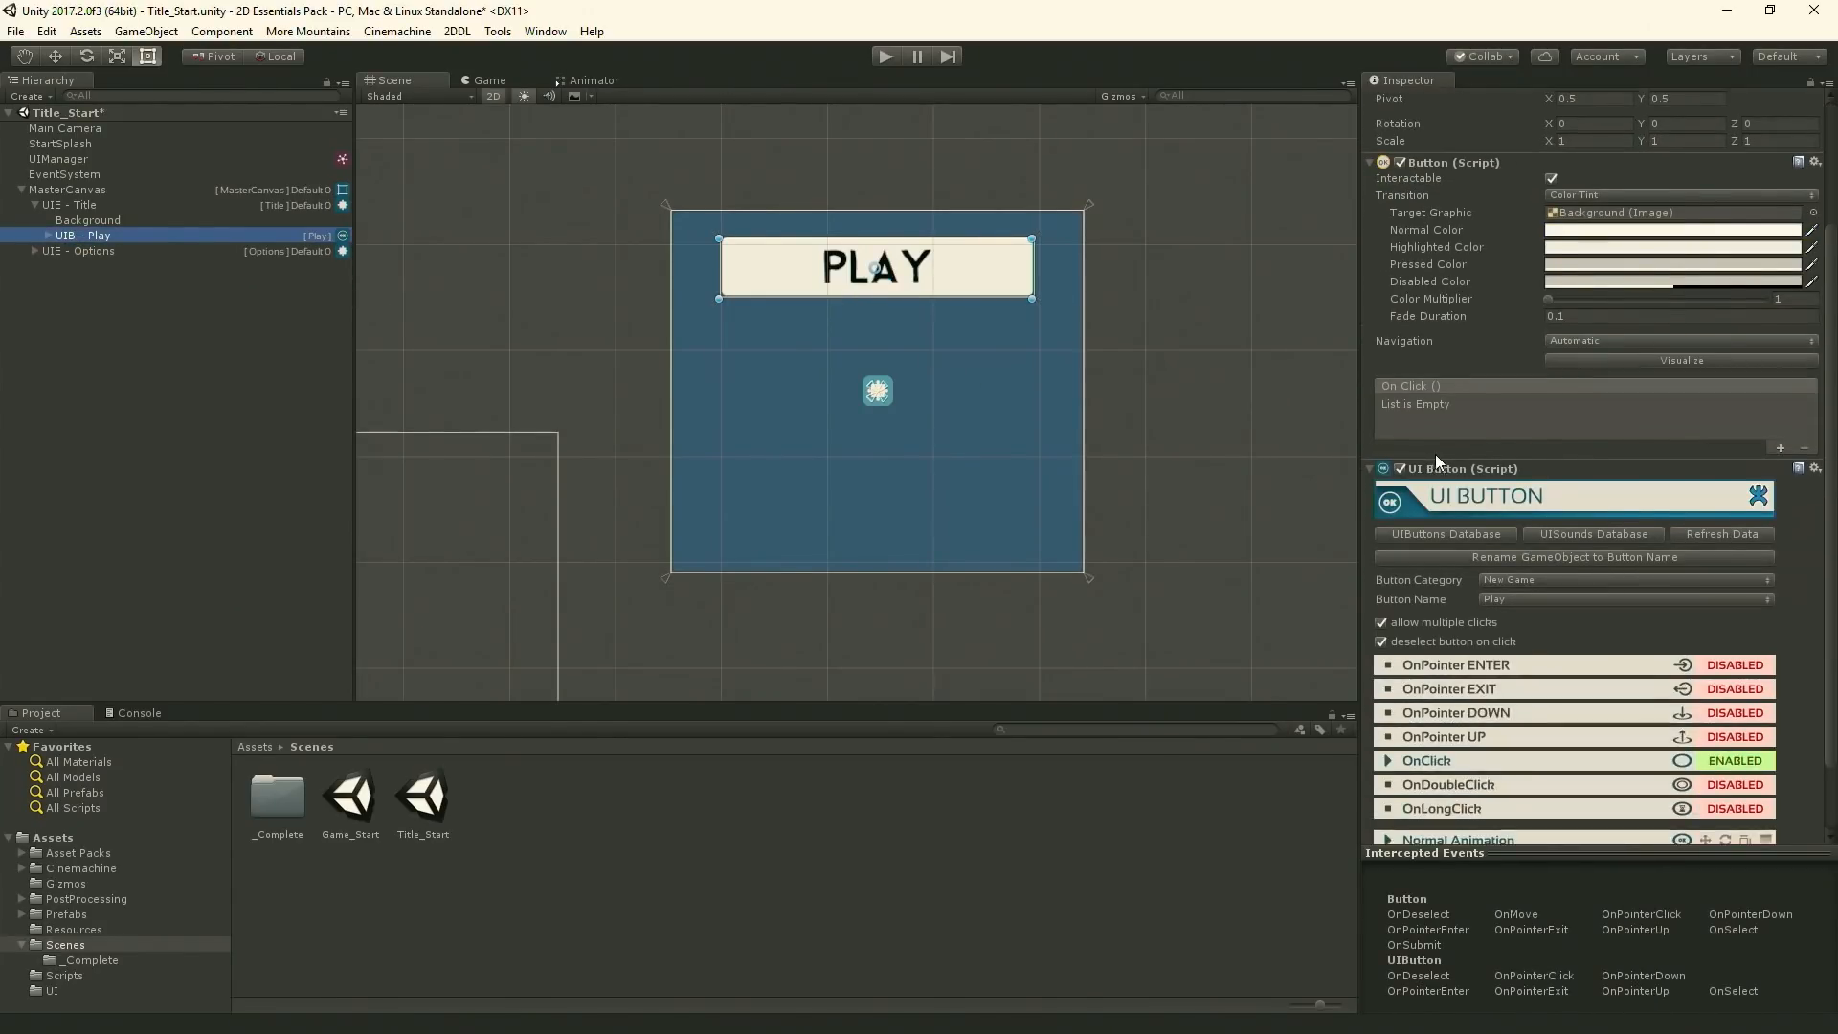
{"action": "scroll", "coordinate": [1434, 453], "scroll_direction": "down", "scroll_amount": 3}
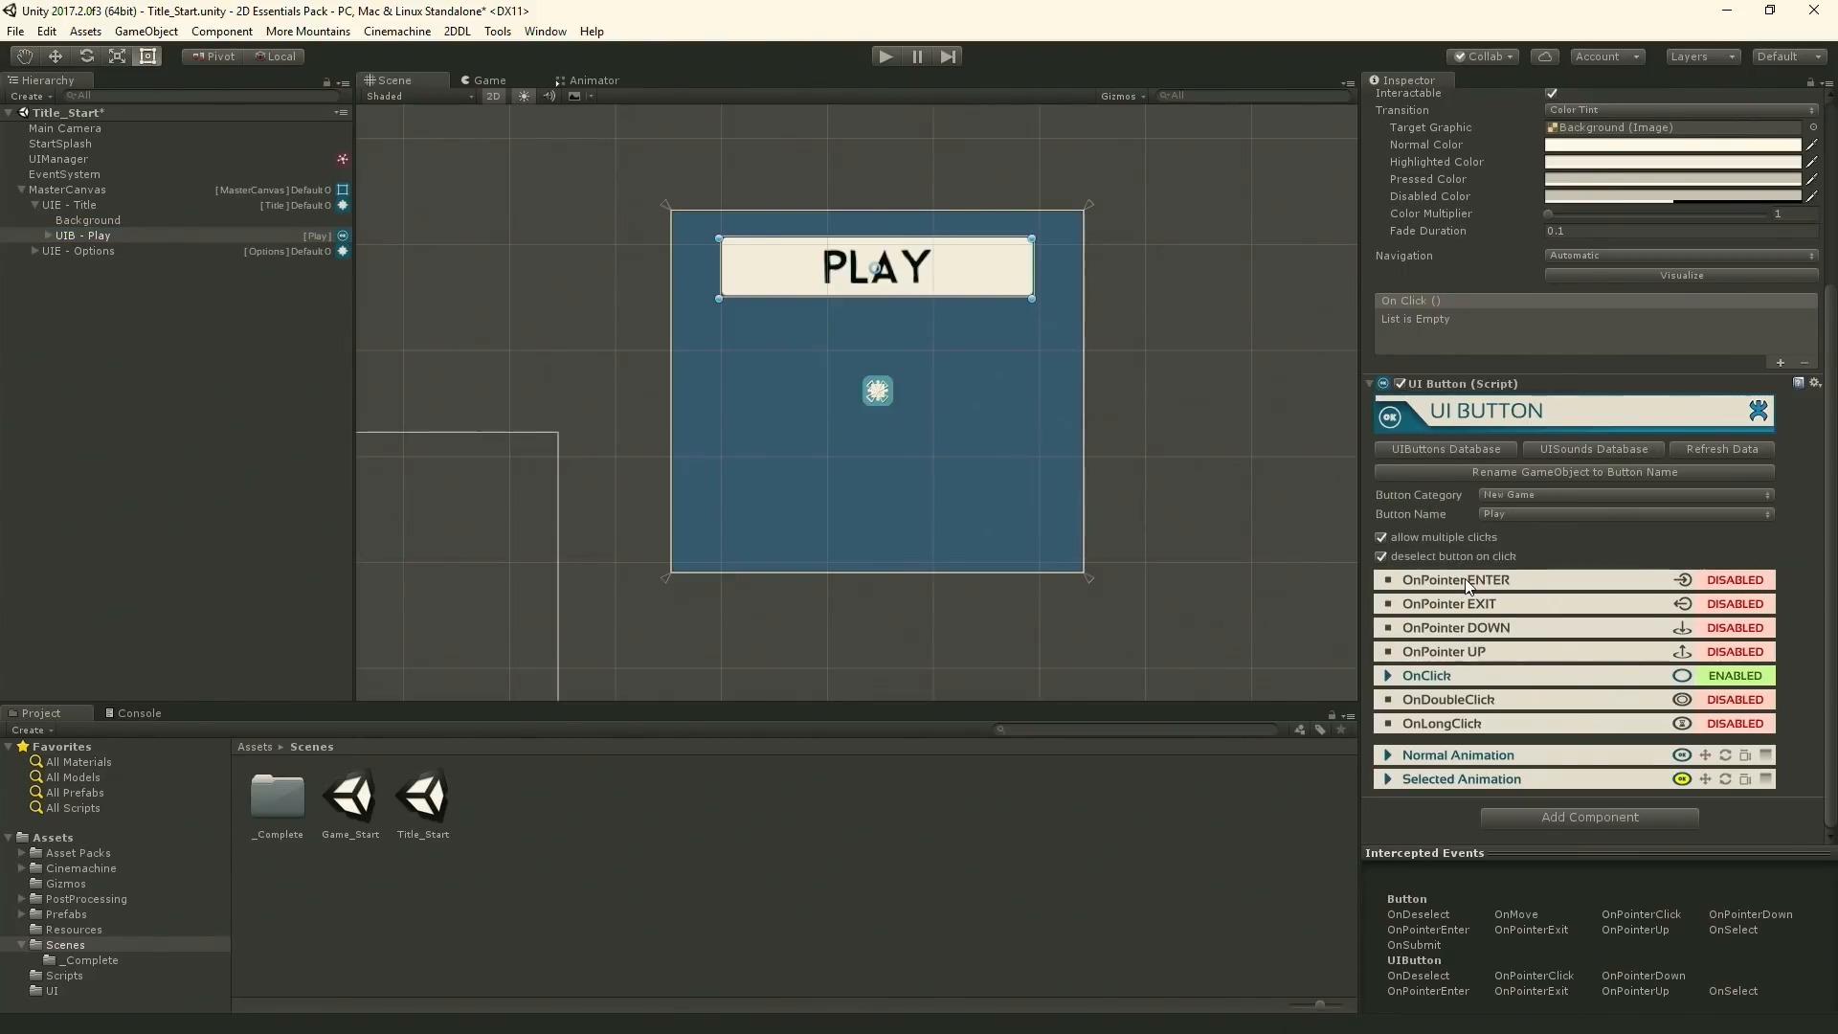
{"action": "left_click", "coordinate": [1731, 581]}
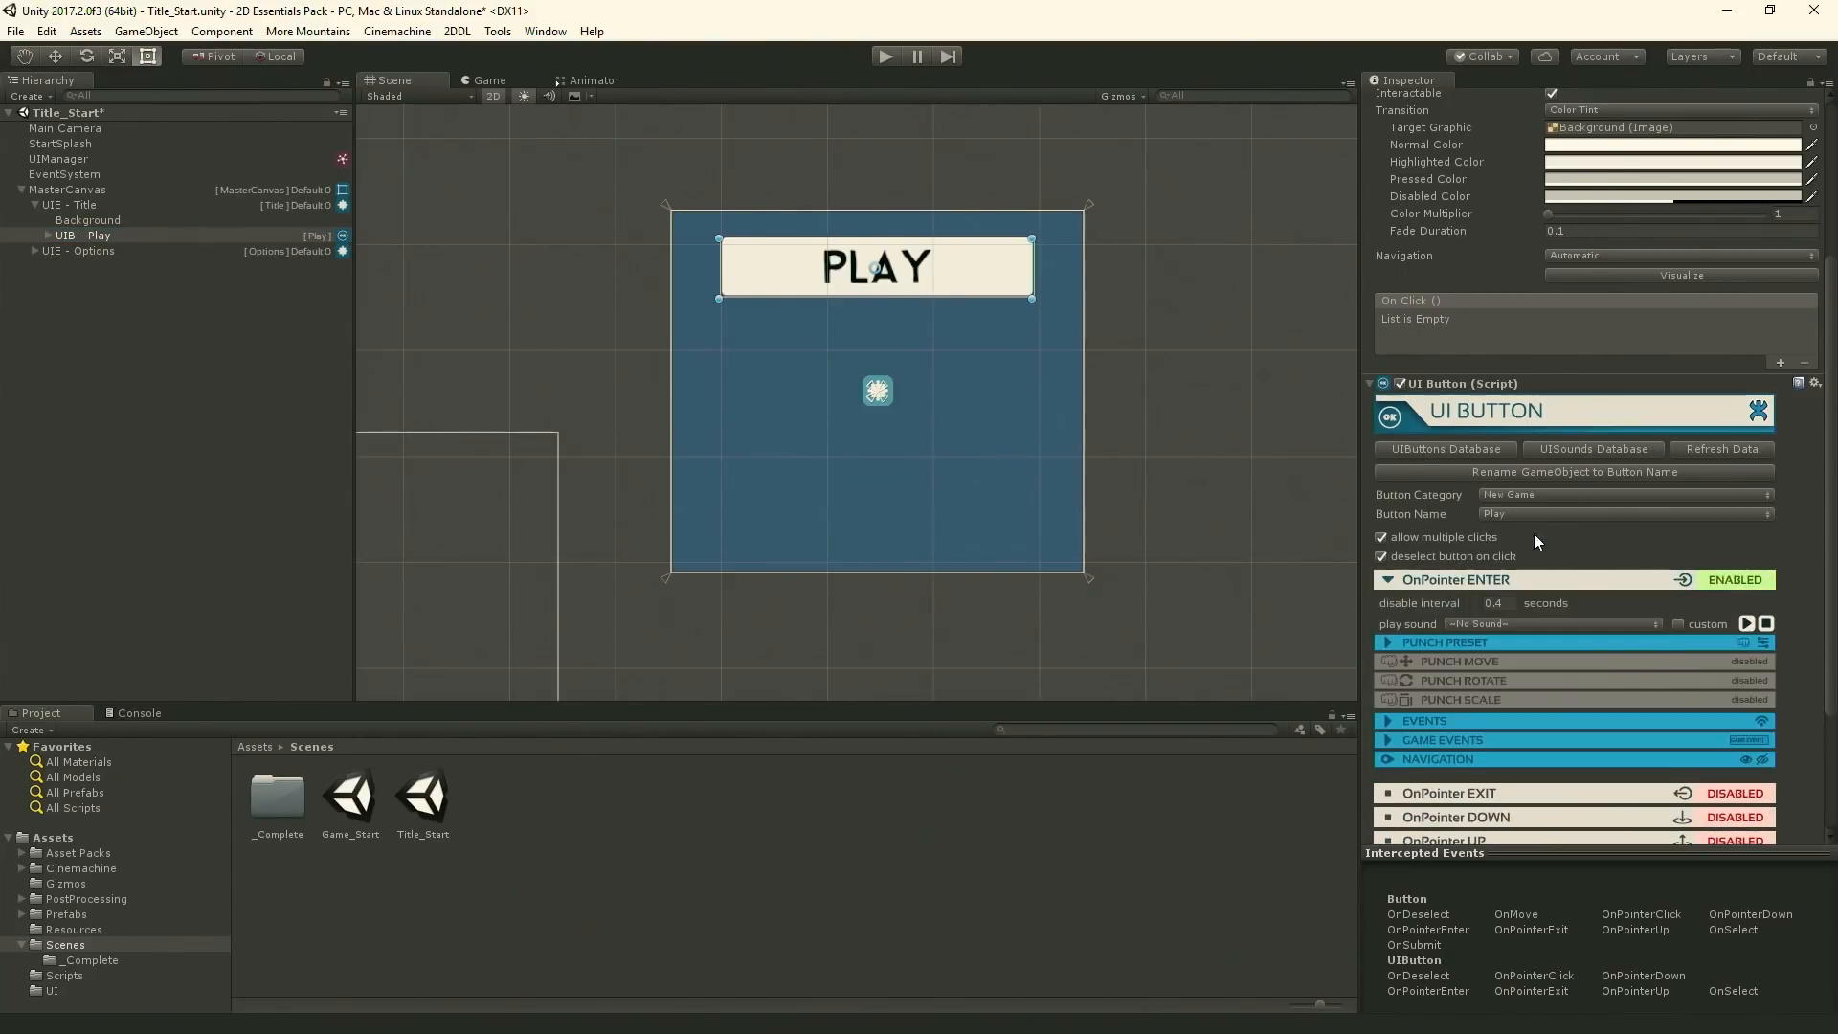
{"action": "scroll", "coordinate": [1533, 532], "scroll_direction": "down", "scroll_amount": 3}
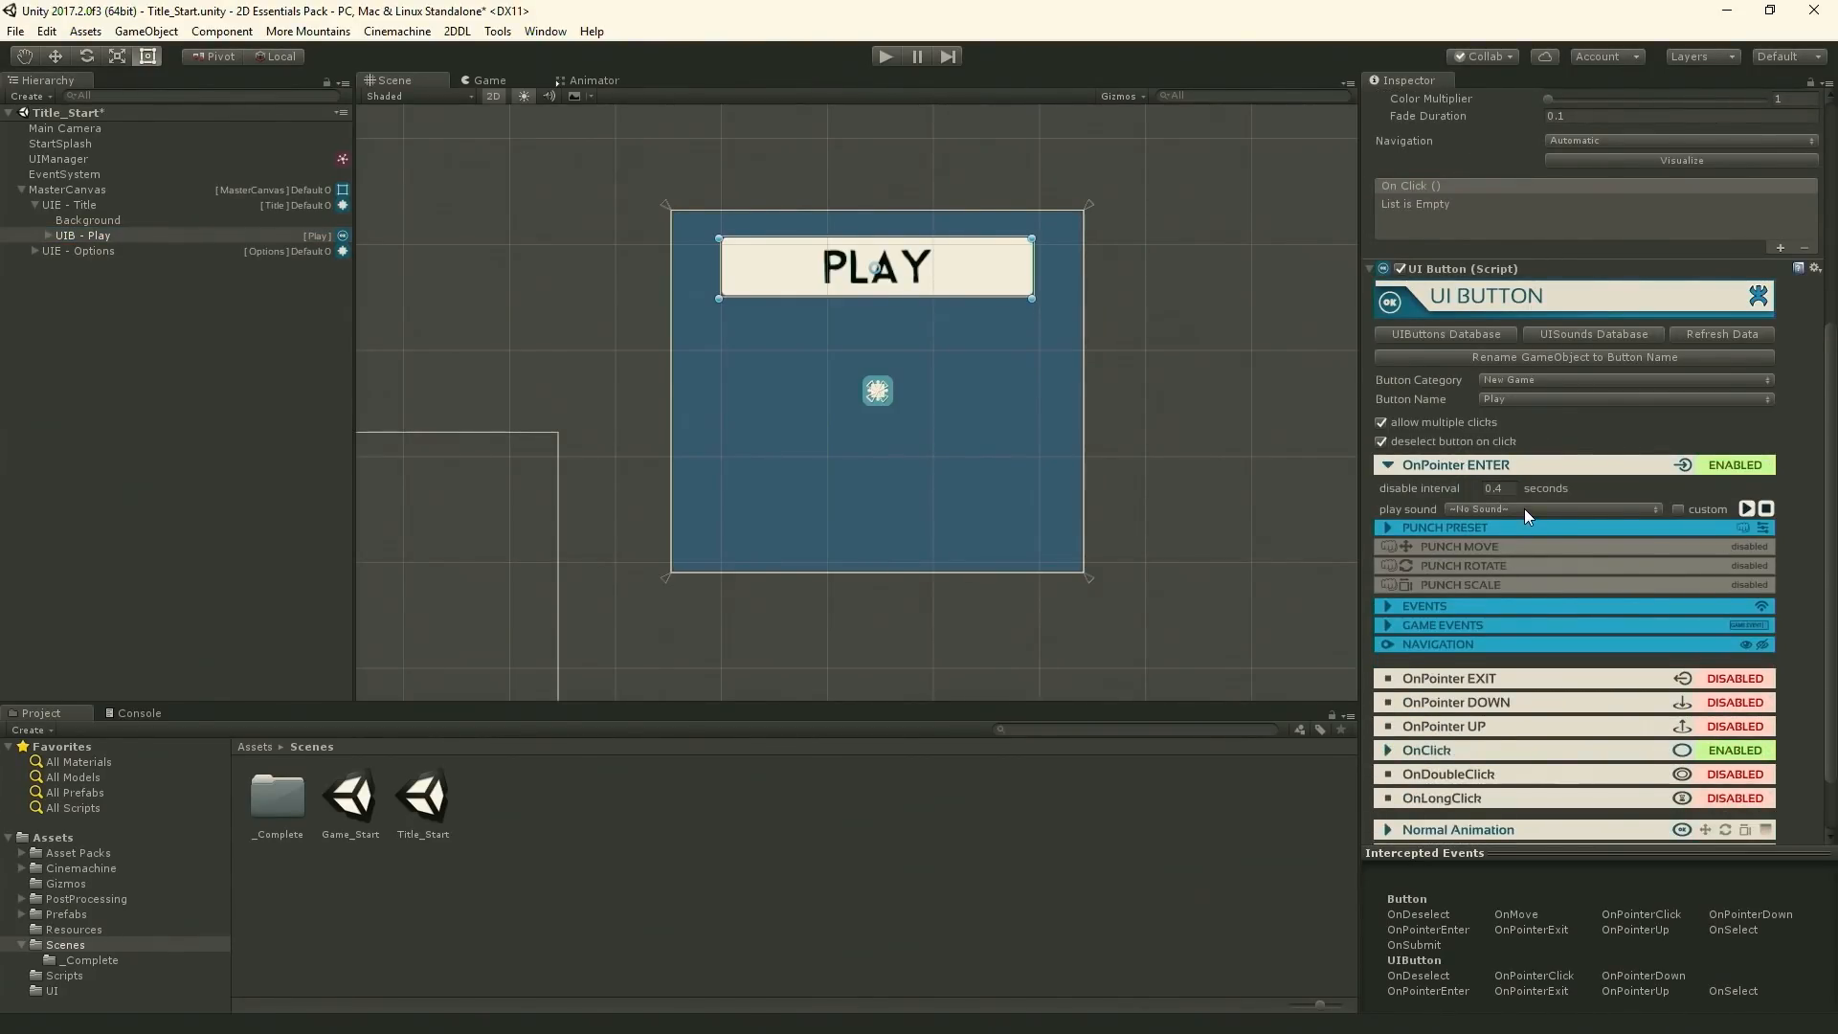
{"action": "left_click", "coordinate": [1524, 509]}
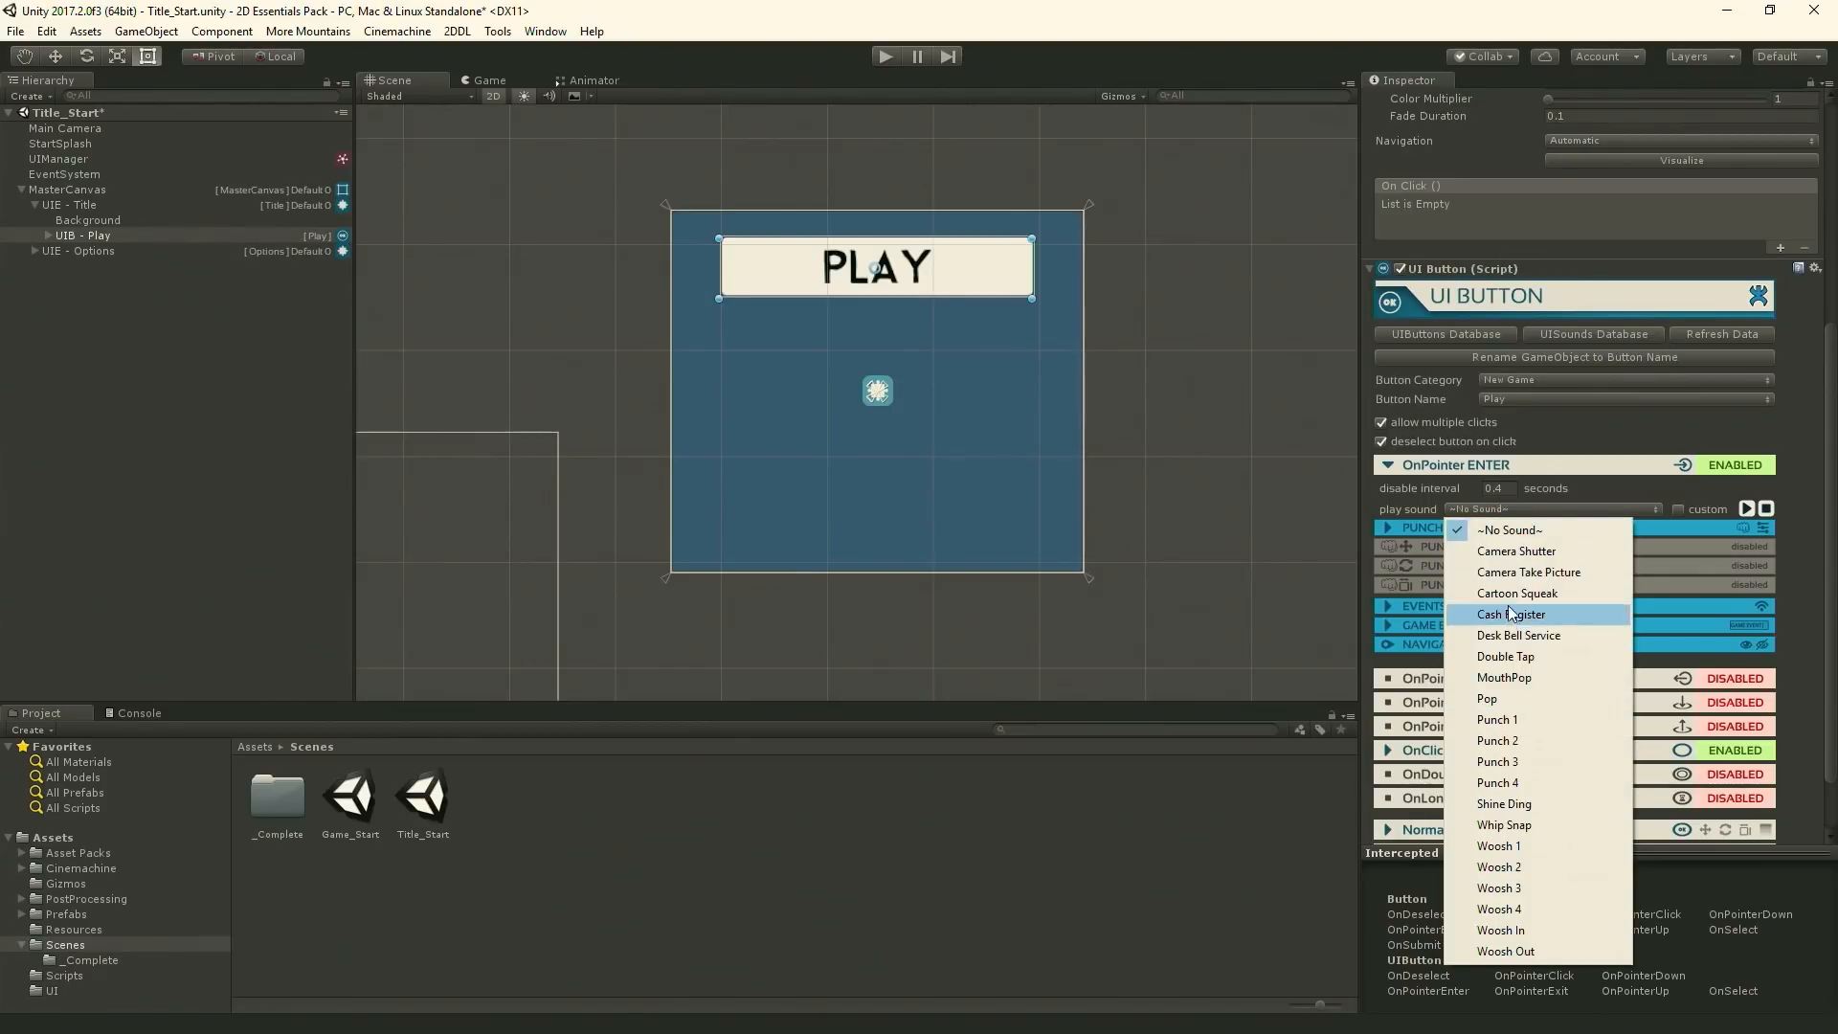
{"action": "left_click", "coordinate": [1518, 678]}
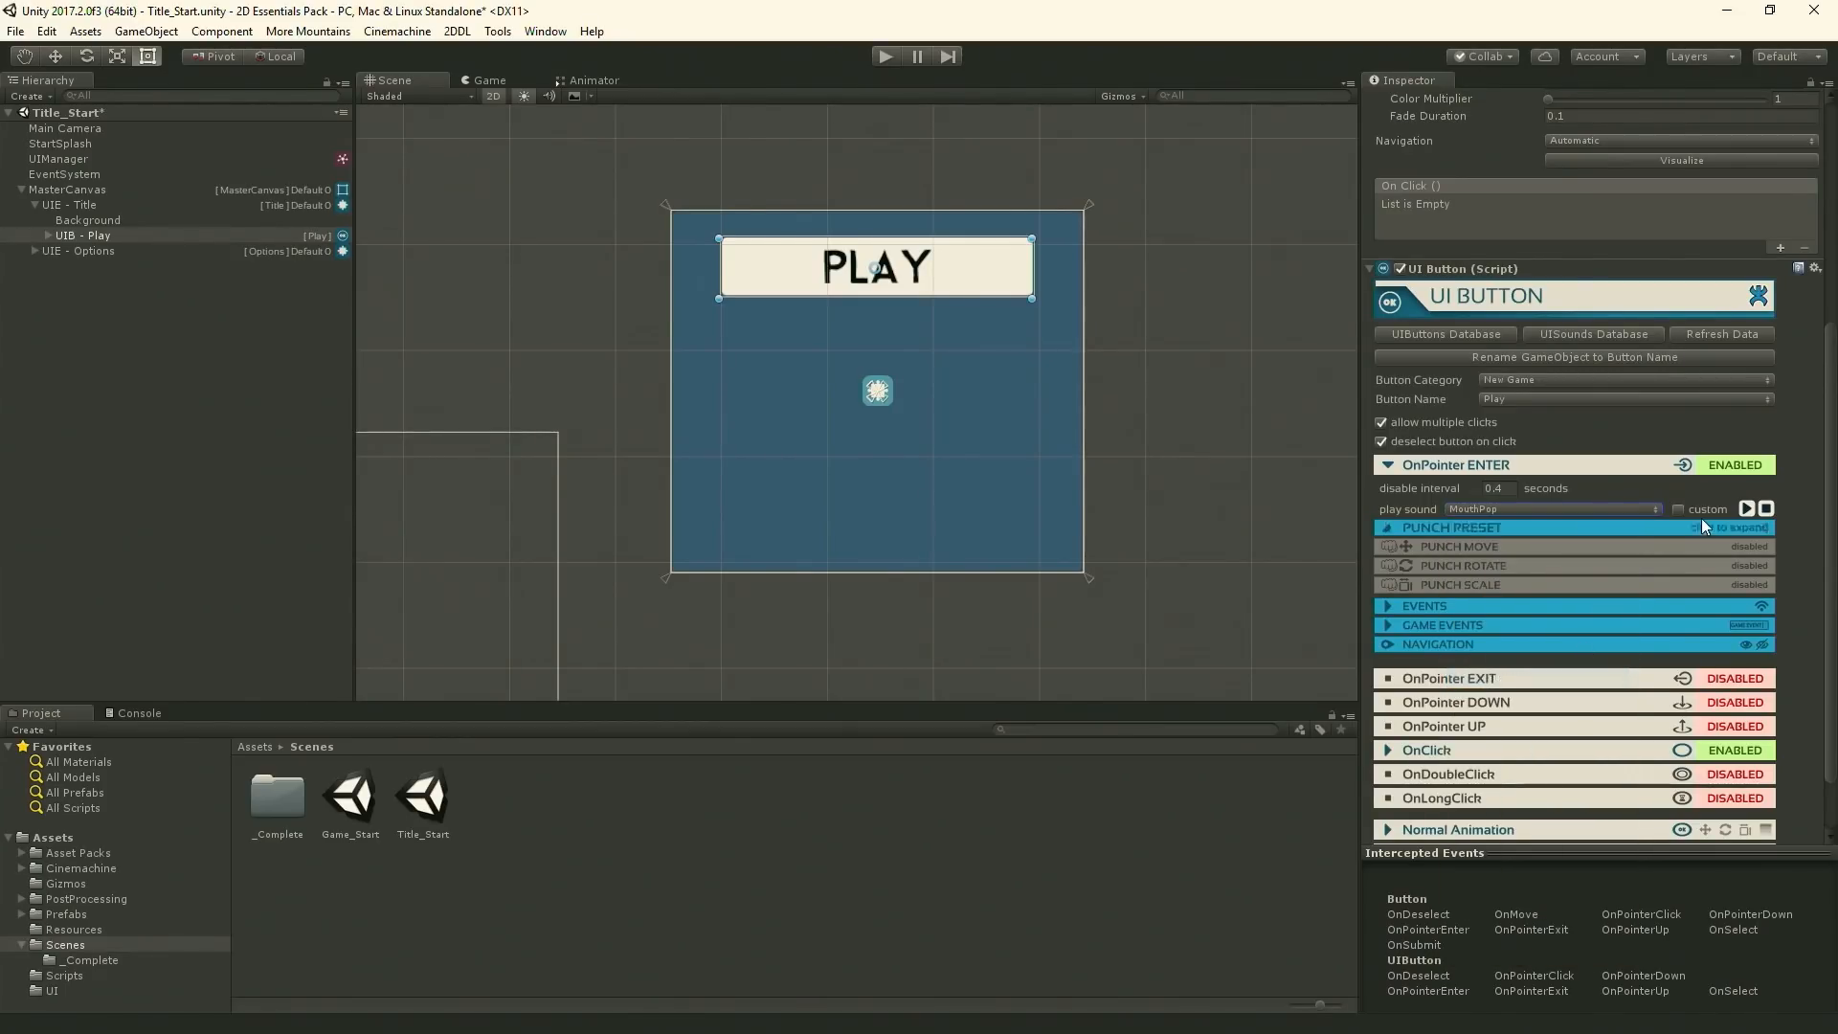
{"action": "left_click", "coordinate": [1746, 508]}
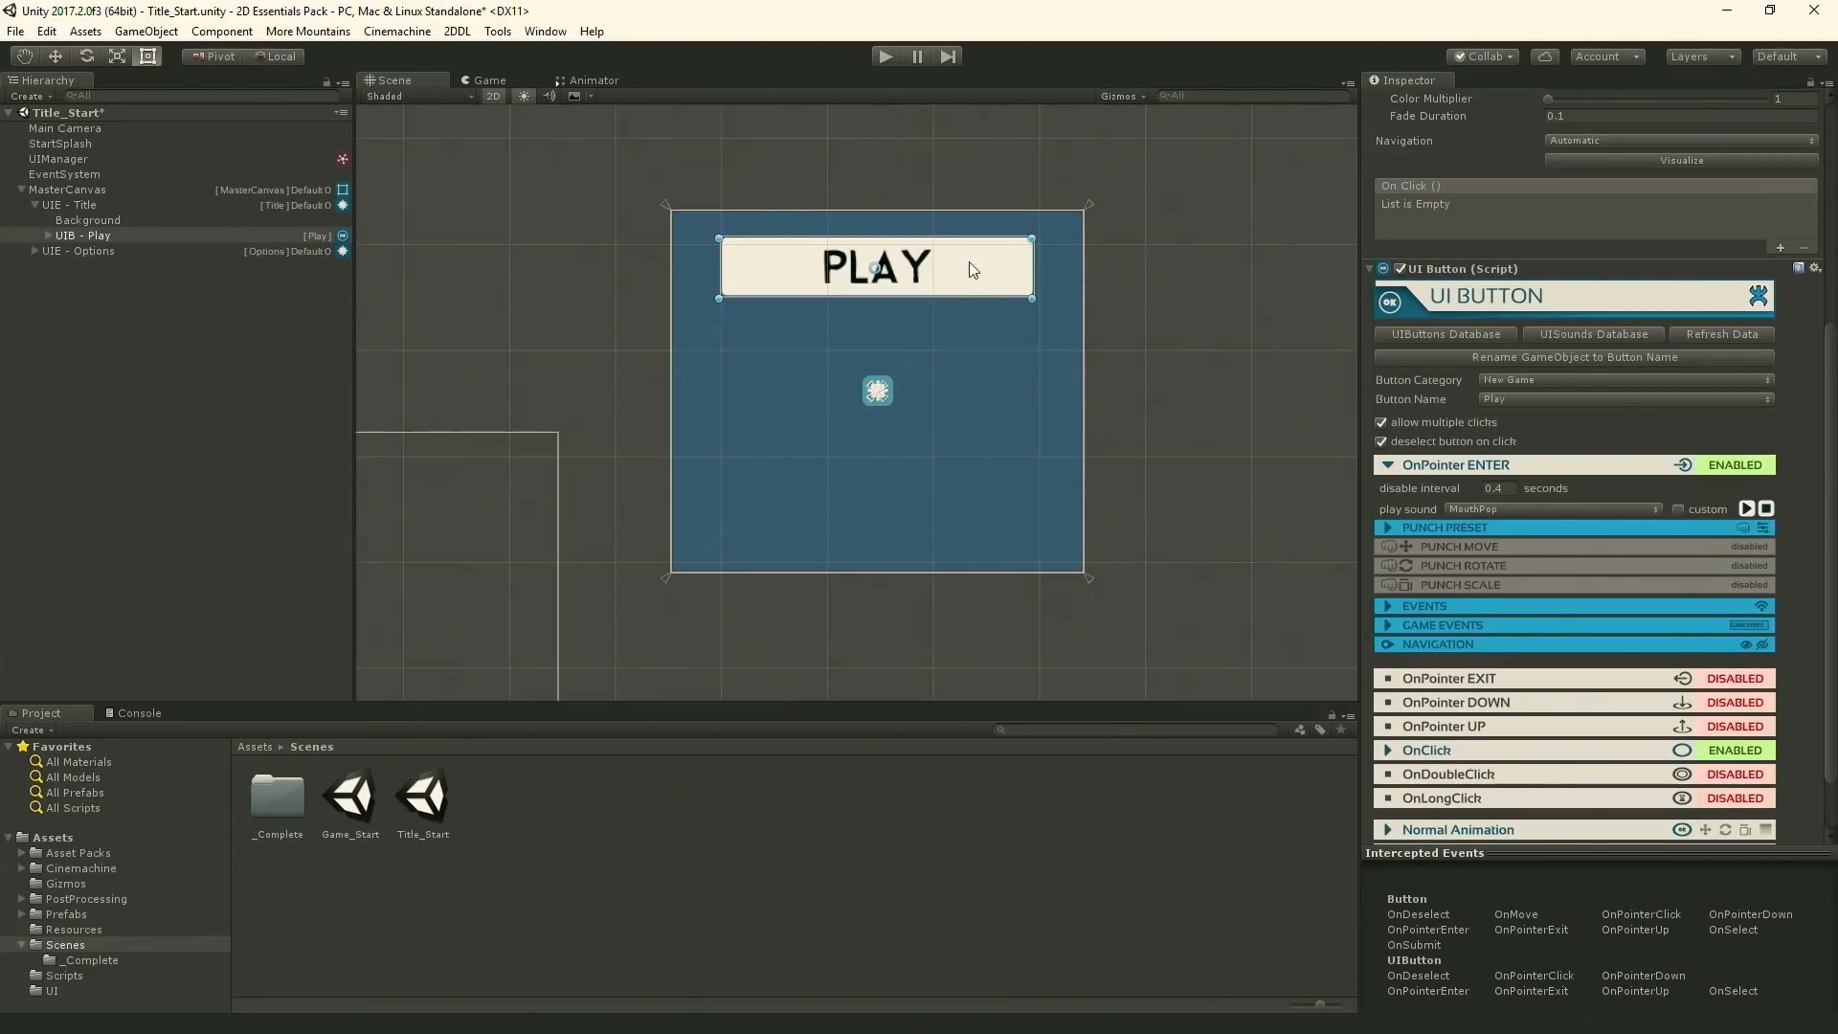
- Load the Jump category's SimpleLeft punch preset for OnPointer ENTER on the Play button
{"action": "left_click", "coordinate": [1442, 527]}
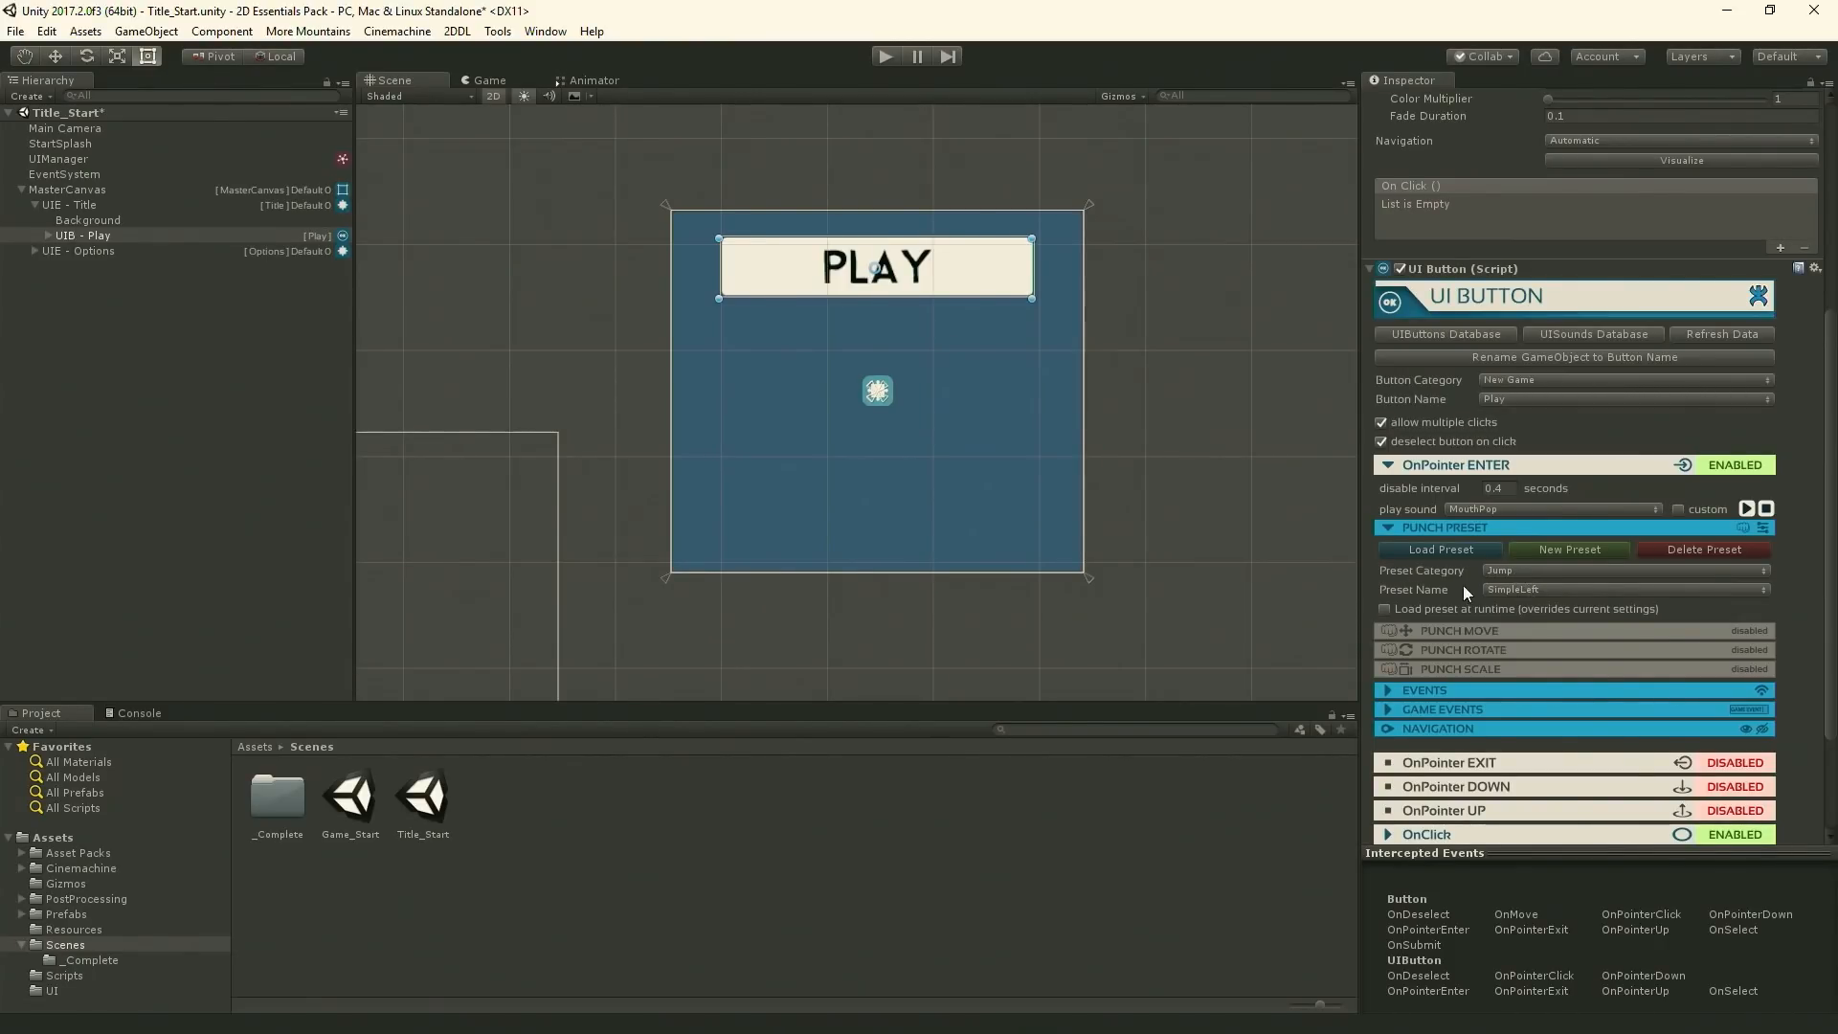
{"action": "left_click", "coordinate": [1439, 548]}
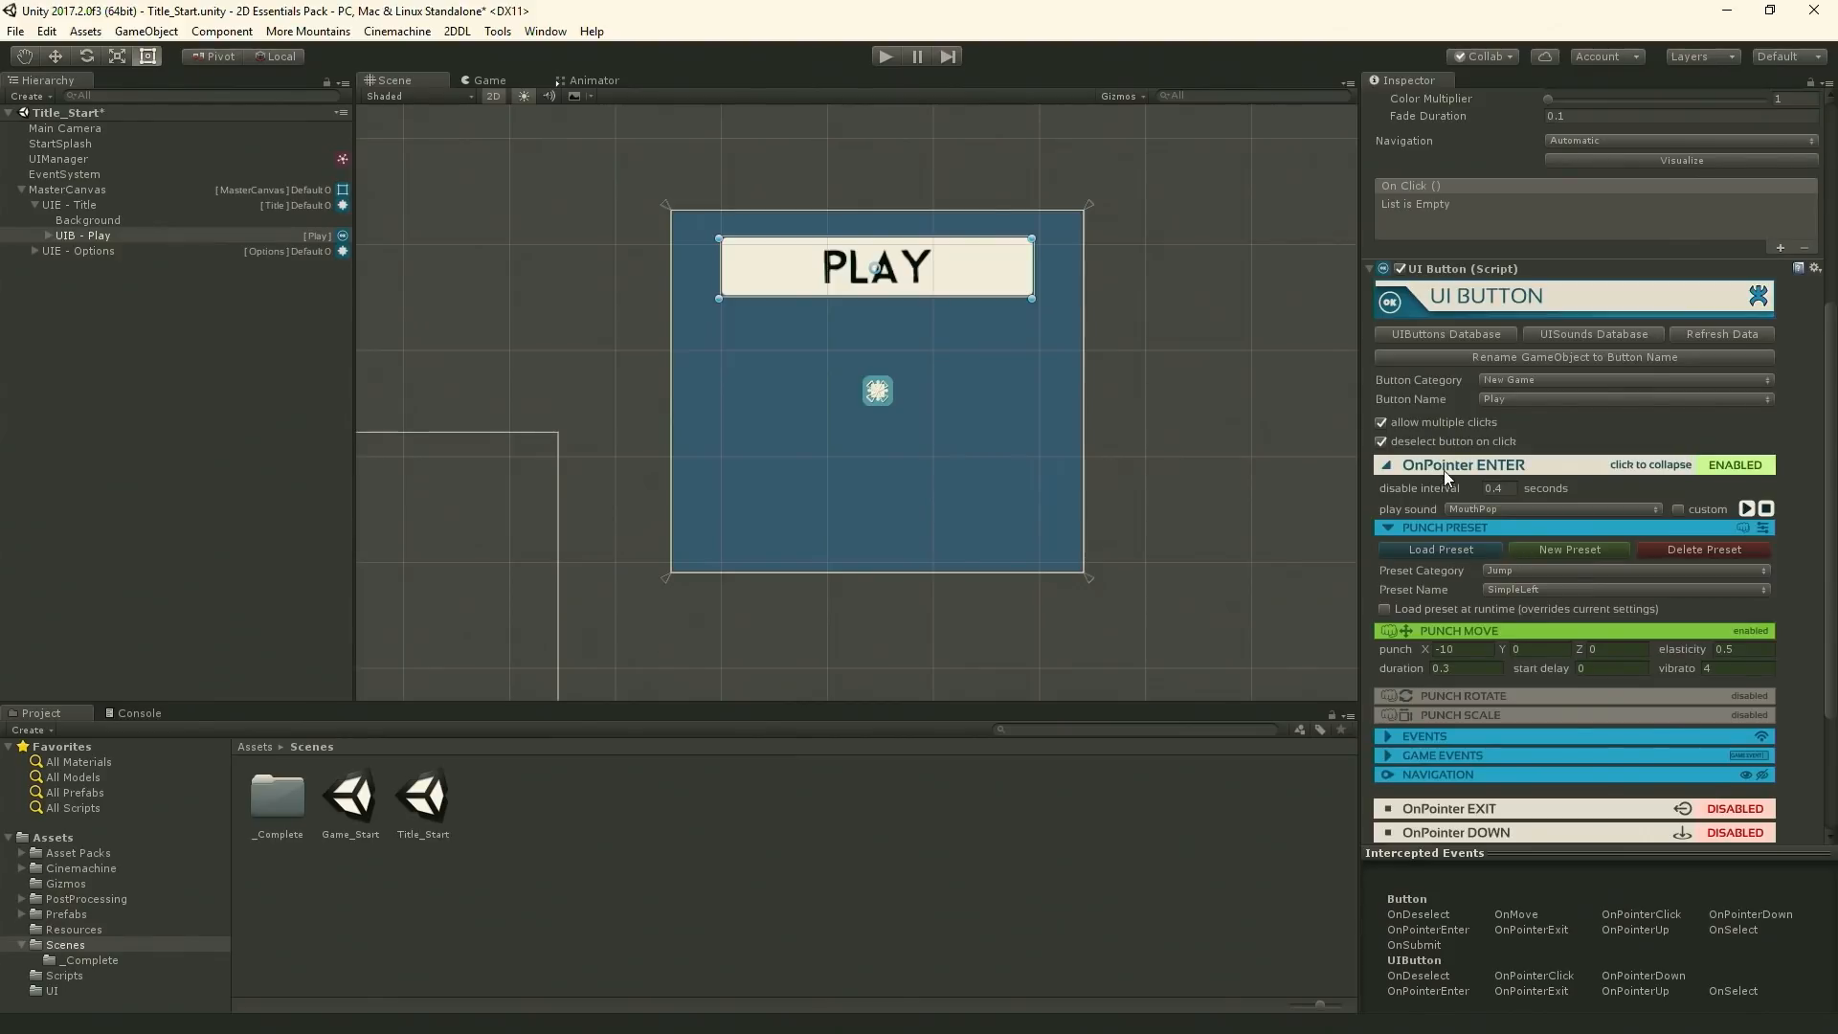
{"action": "left_click", "coordinate": [1444, 467]}
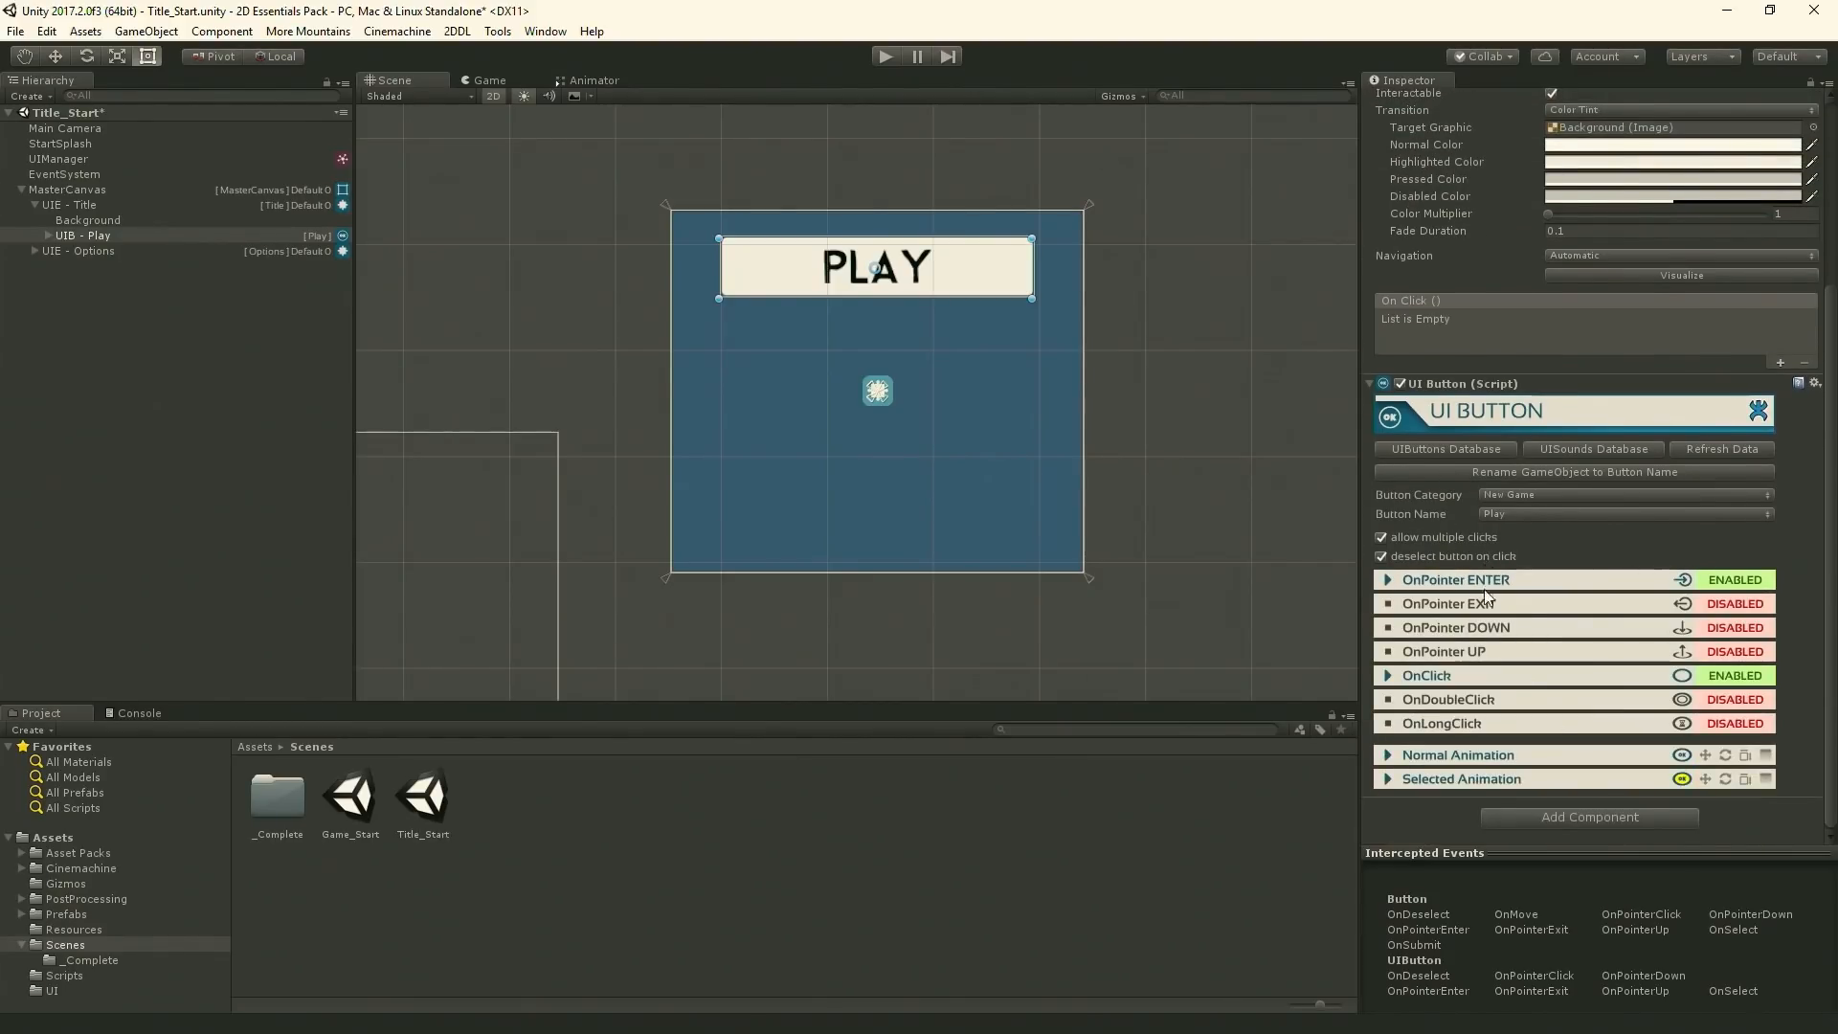
- Enable OnPointer DOWN on the Play button and assign it the Punch 2 sound
{"action": "left_click", "coordinate": [1713, 628]}
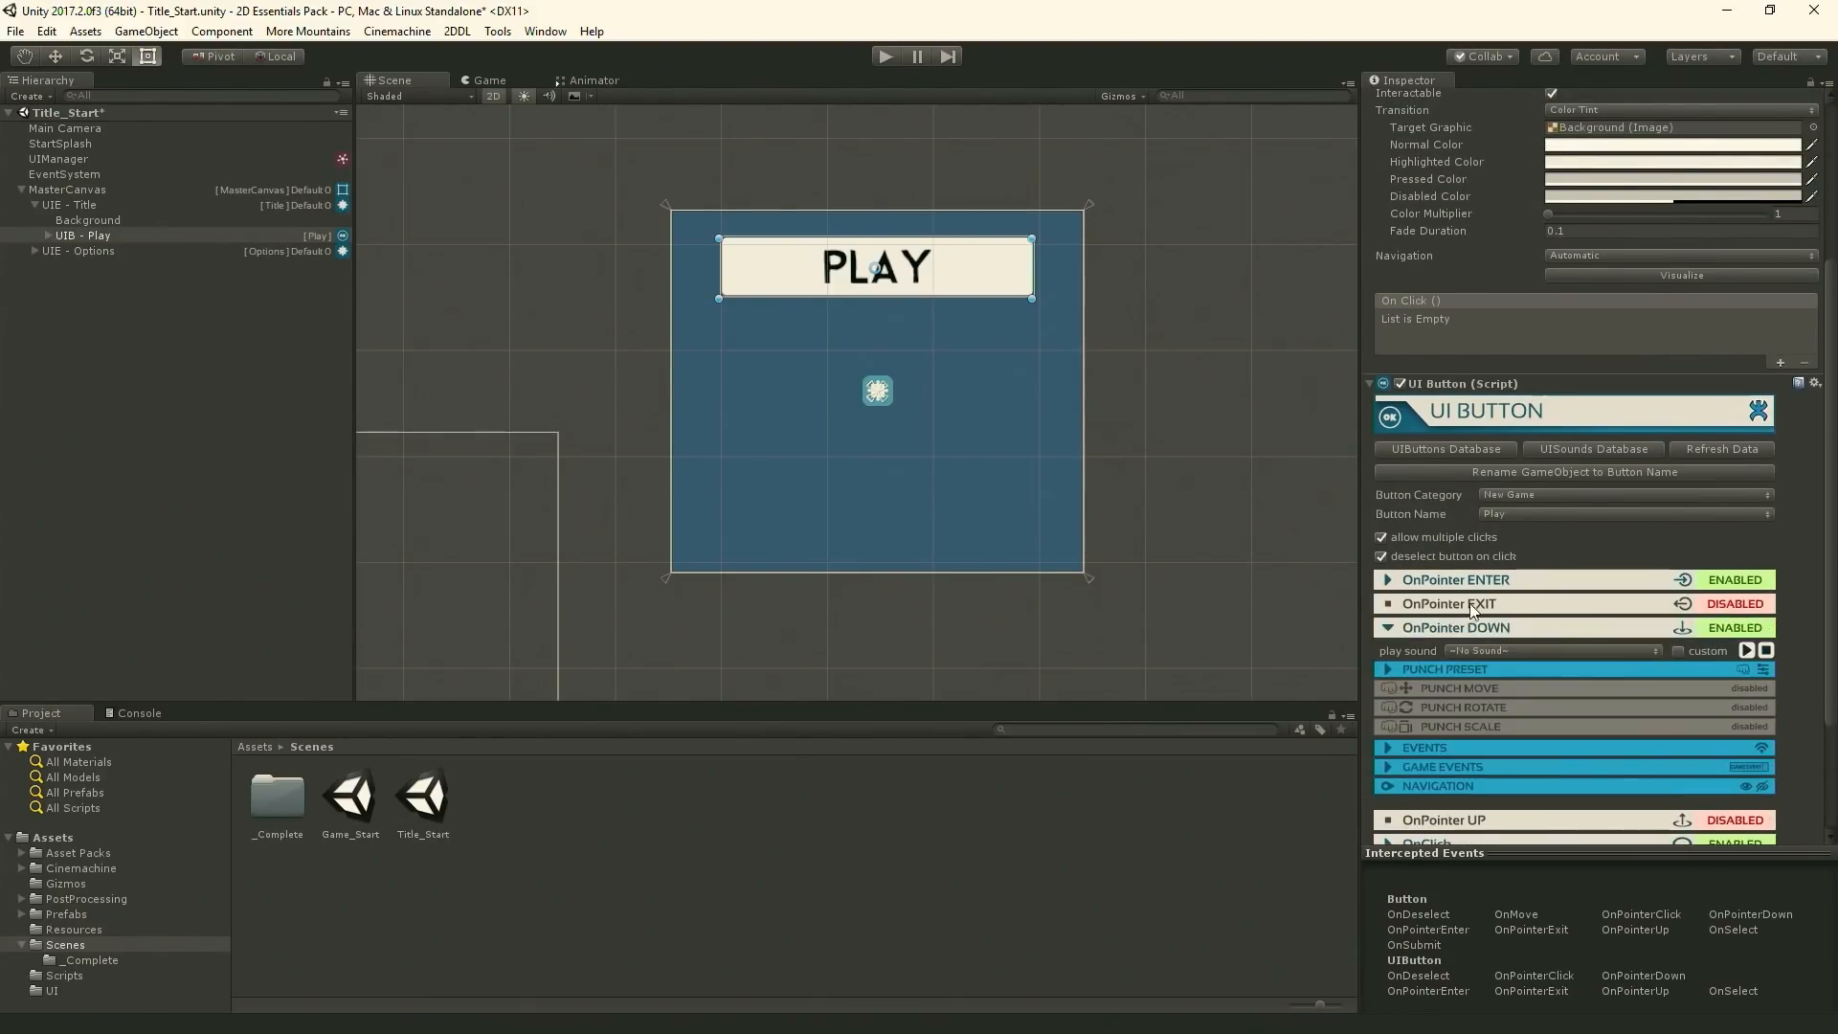
{"action": "scroll", "coordinate": [1474, 584], "scroll_direction": "down", "scroll_amount": 3}
{"action": "left_click", "coordinate": [1491, 536]}
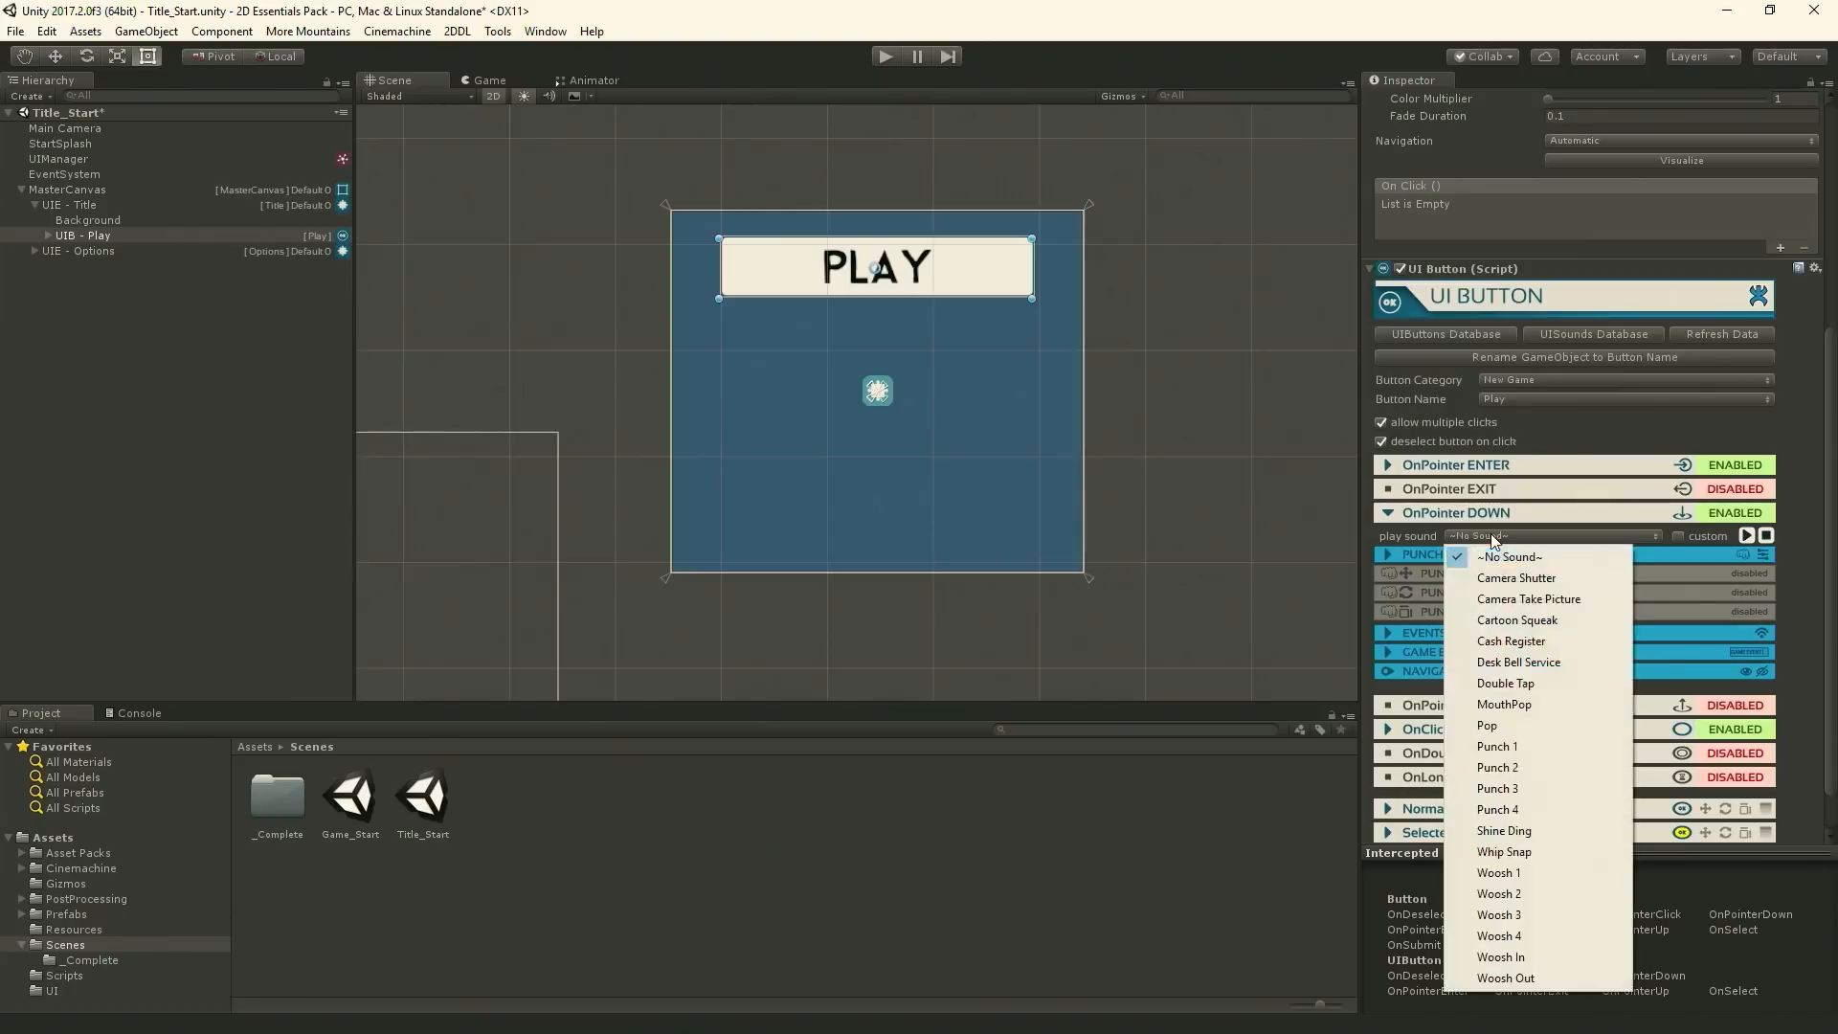
{"action": "left_click", "coordinate": [1518, 769]}
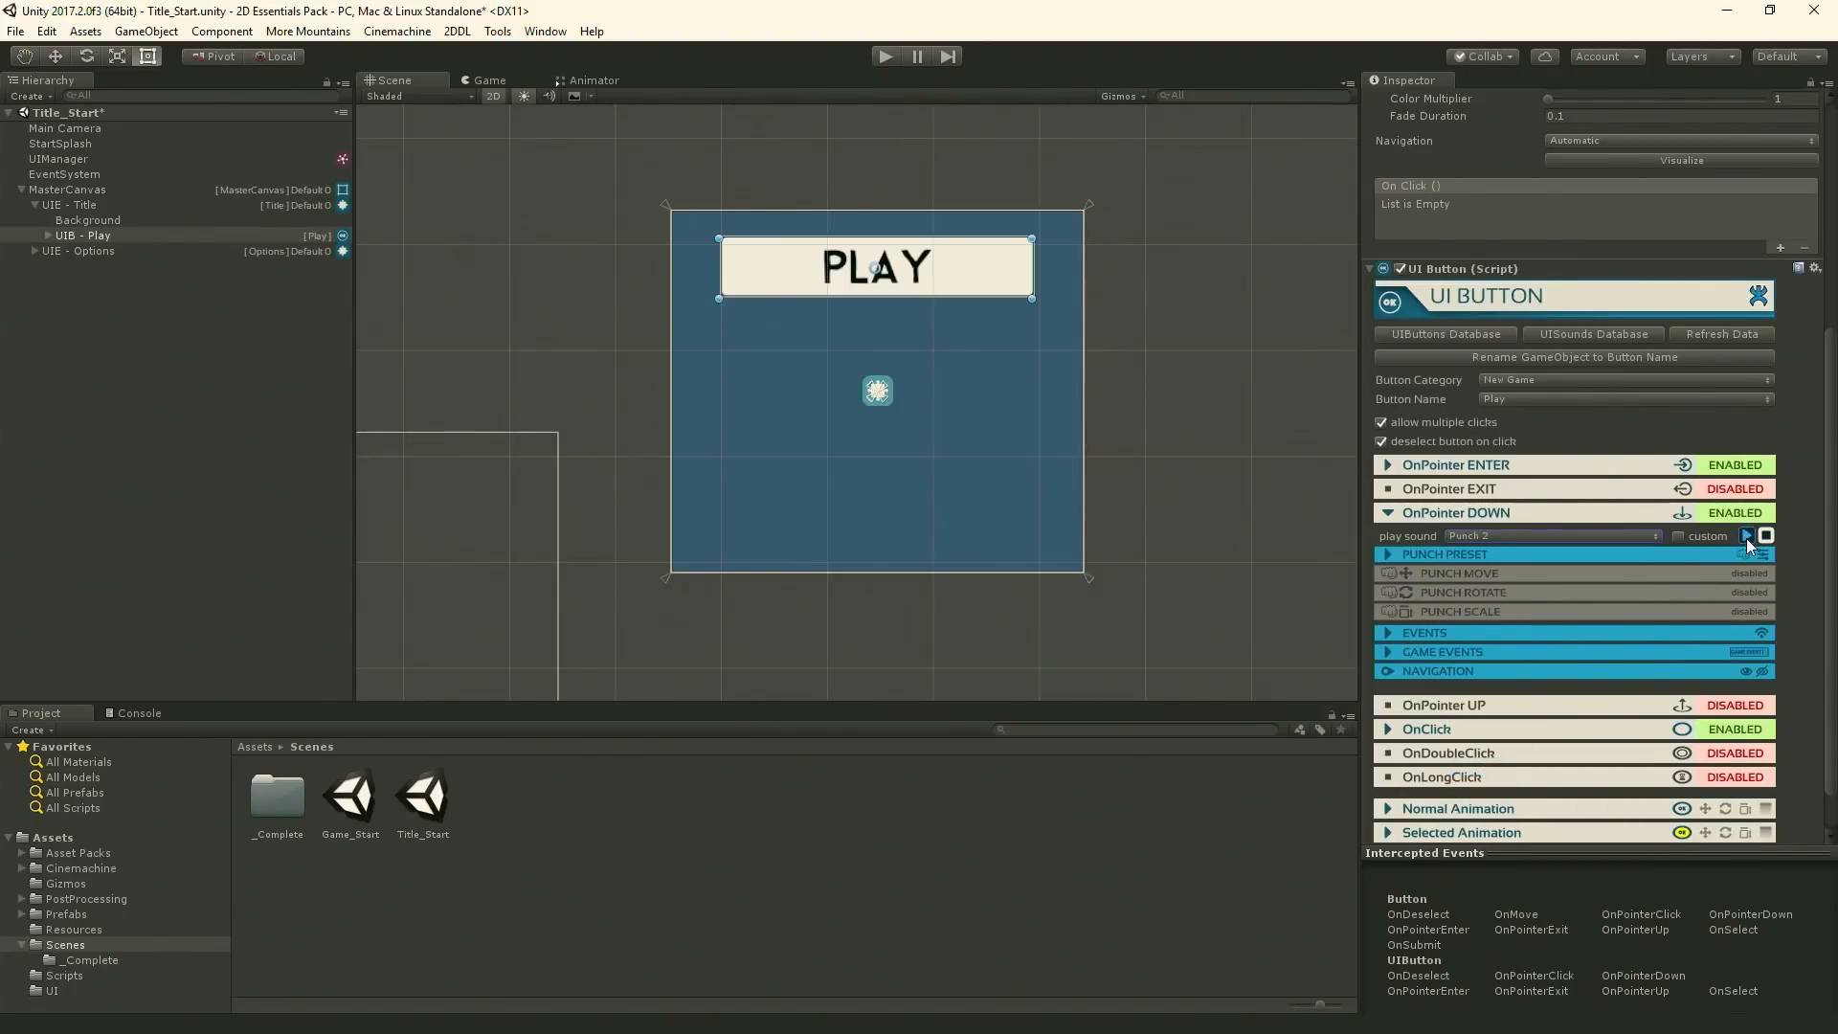
- Choose the ClickInNormal punch preset from the Scale category for the Play button's OnPointer DOWN
{"action": "left_click", "coordinate": [1437, 555]}
{"action": "left_click", "coordinate": [1526, 598]}
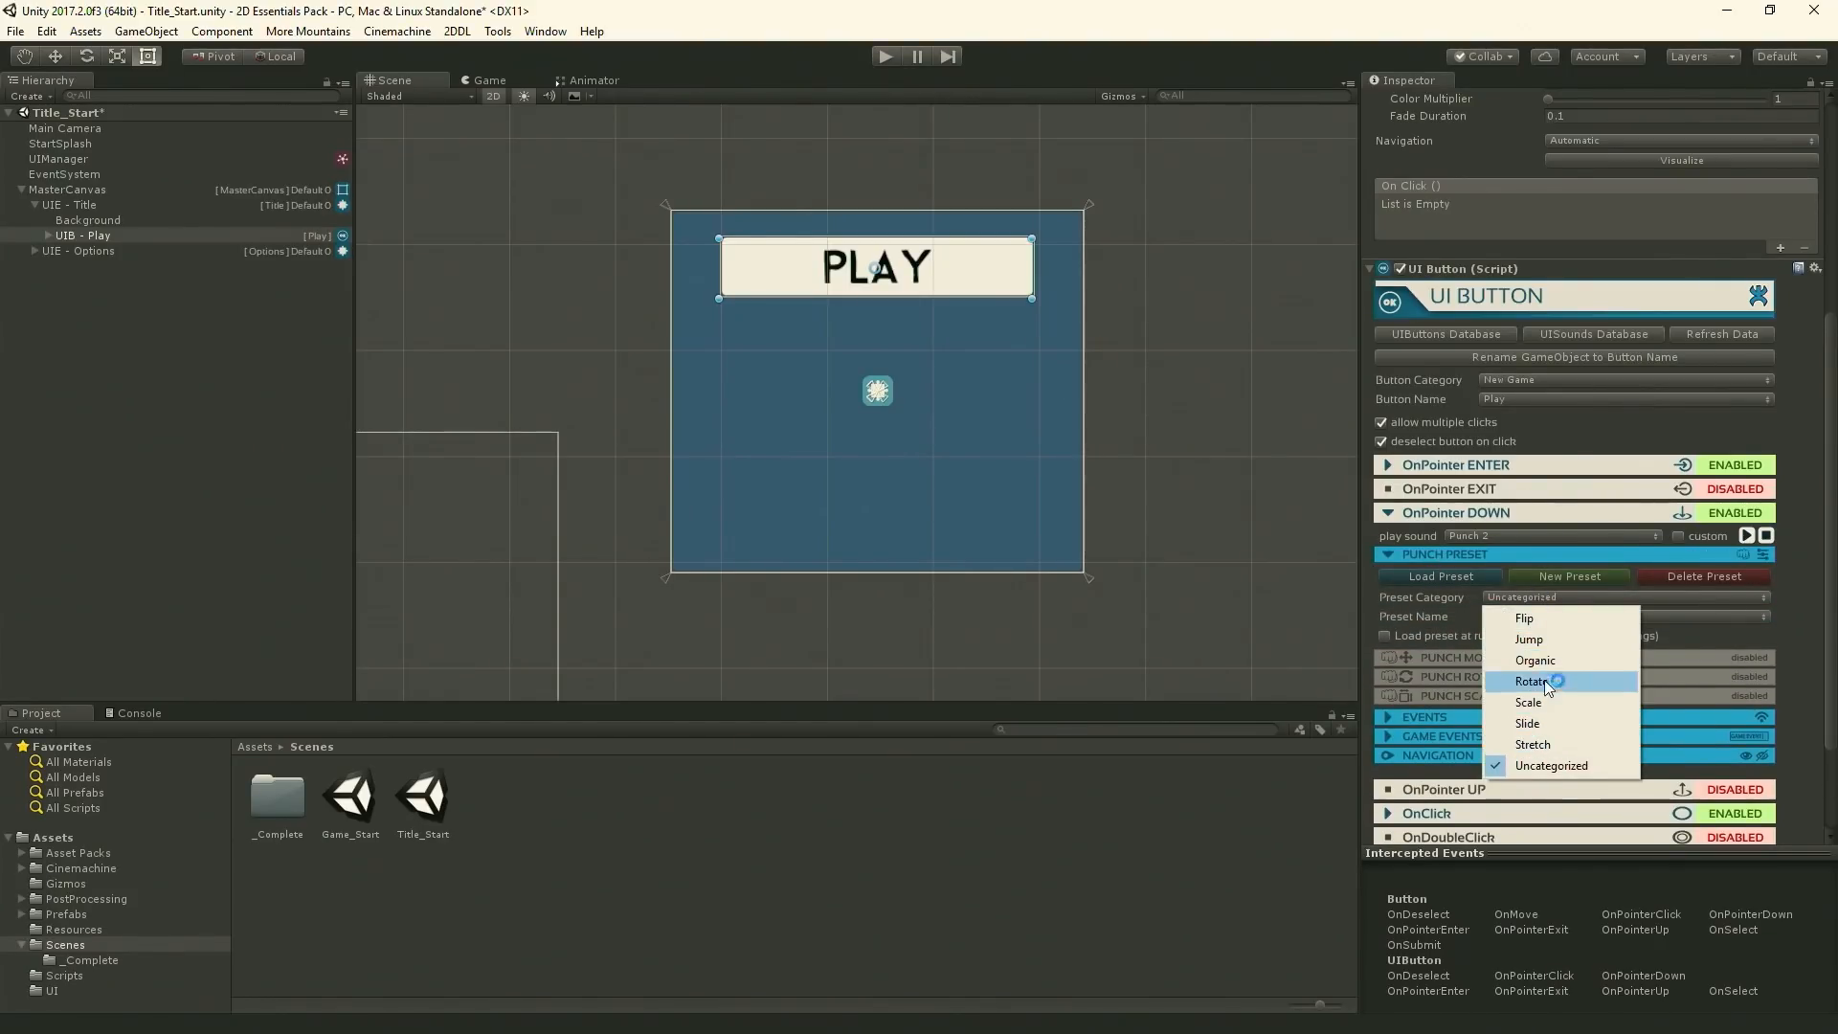
{"action": "left_click", "coordinate": [1543, 703]}
{"action": "left_click", "coordinate": [1503, 616]}
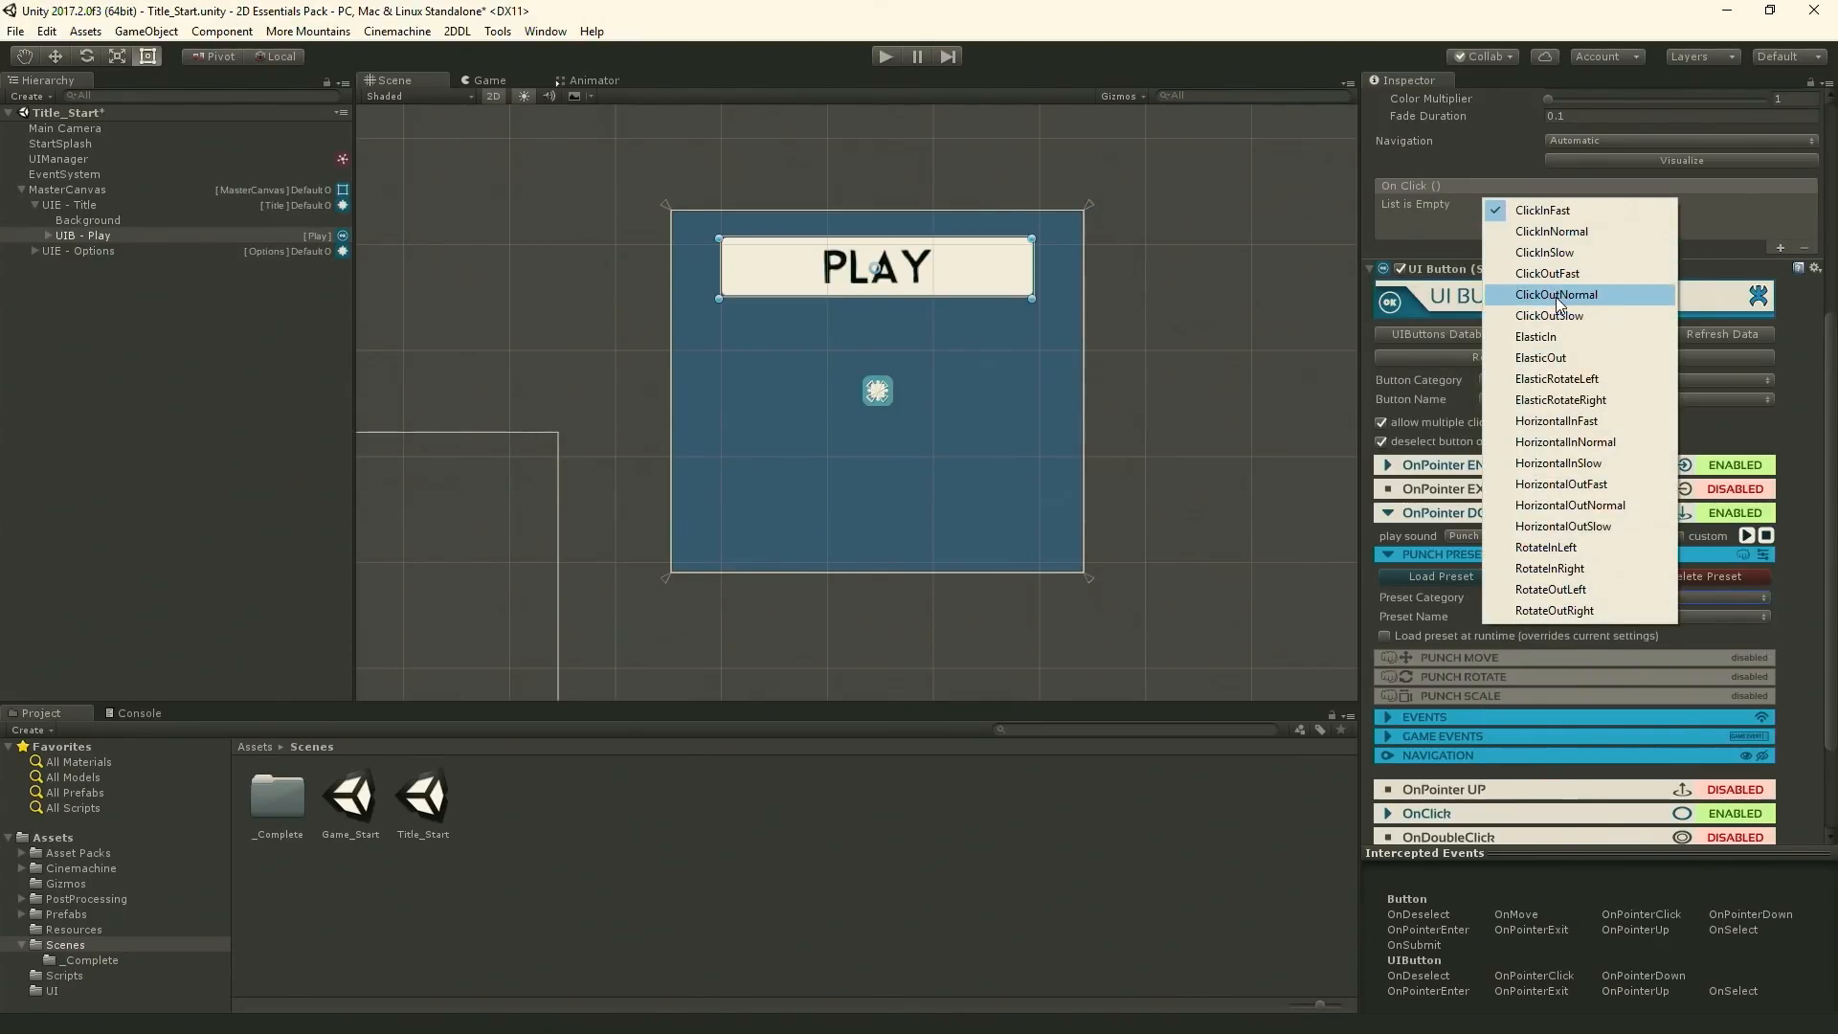
{"action": "left_click", "coordinate": [1551, 232]}
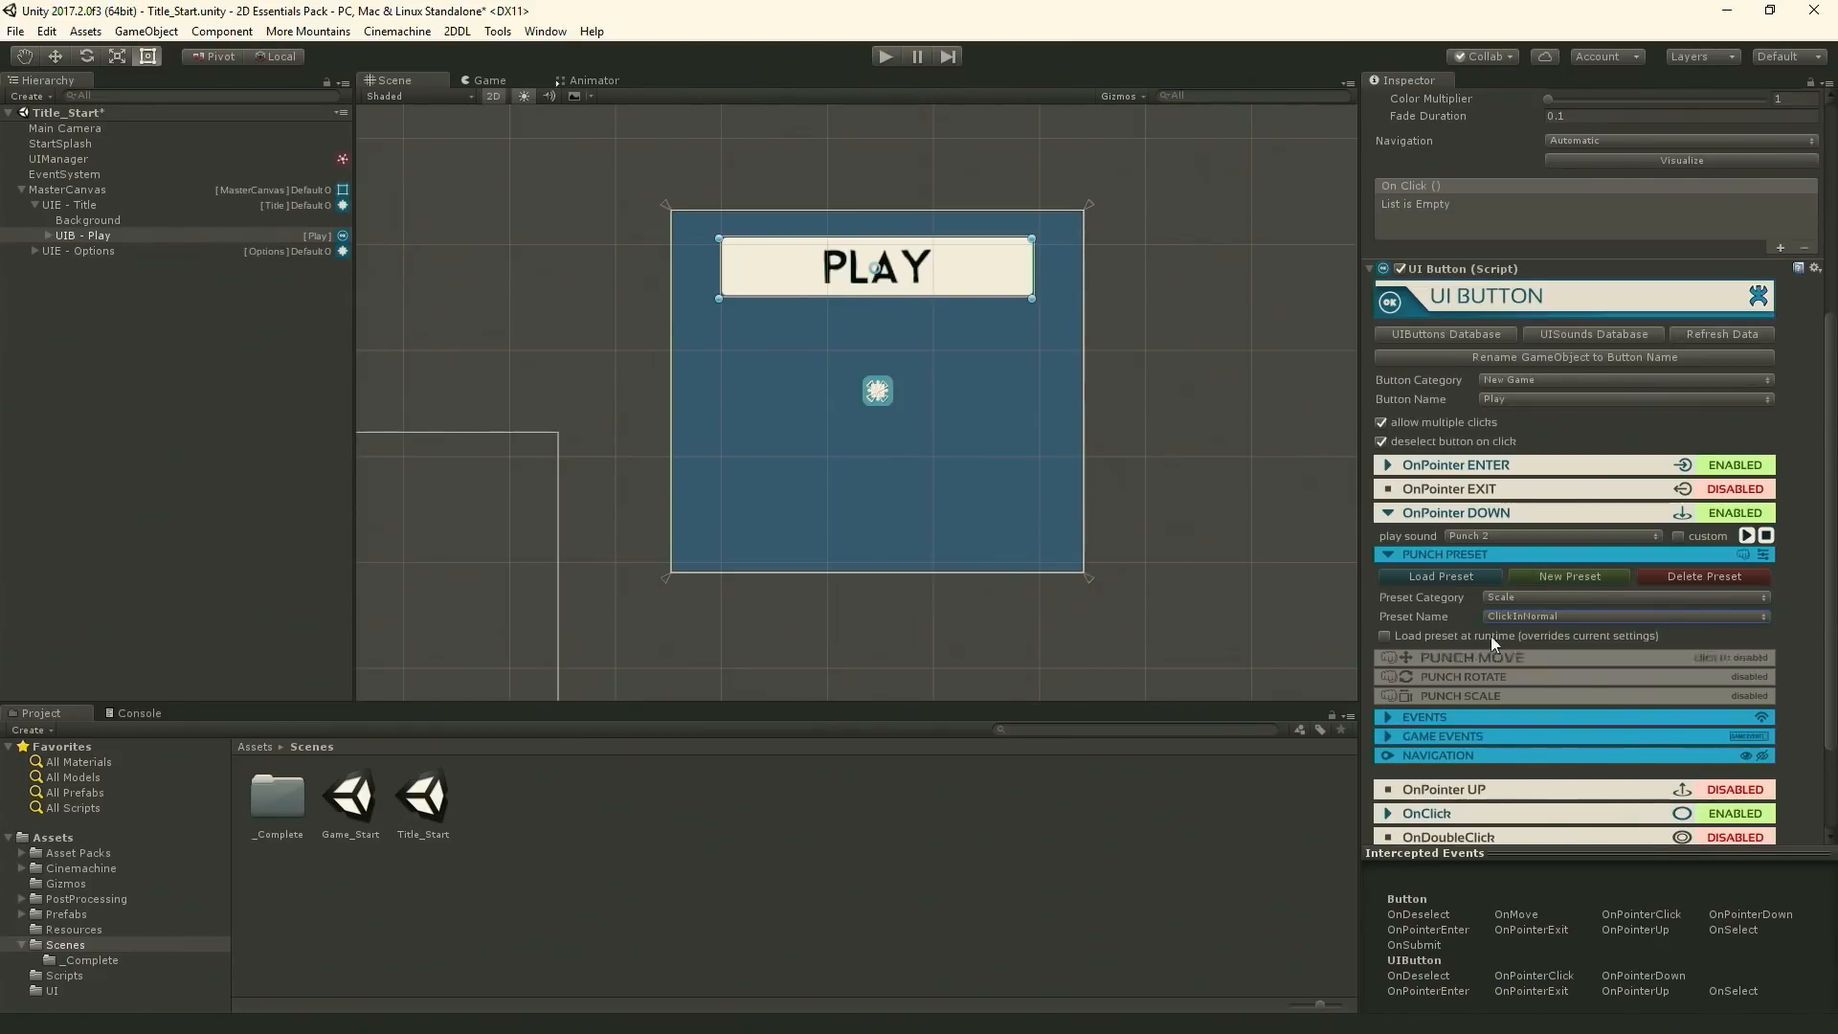
{"action": "left_click", "coordinate": [1446, 515]}
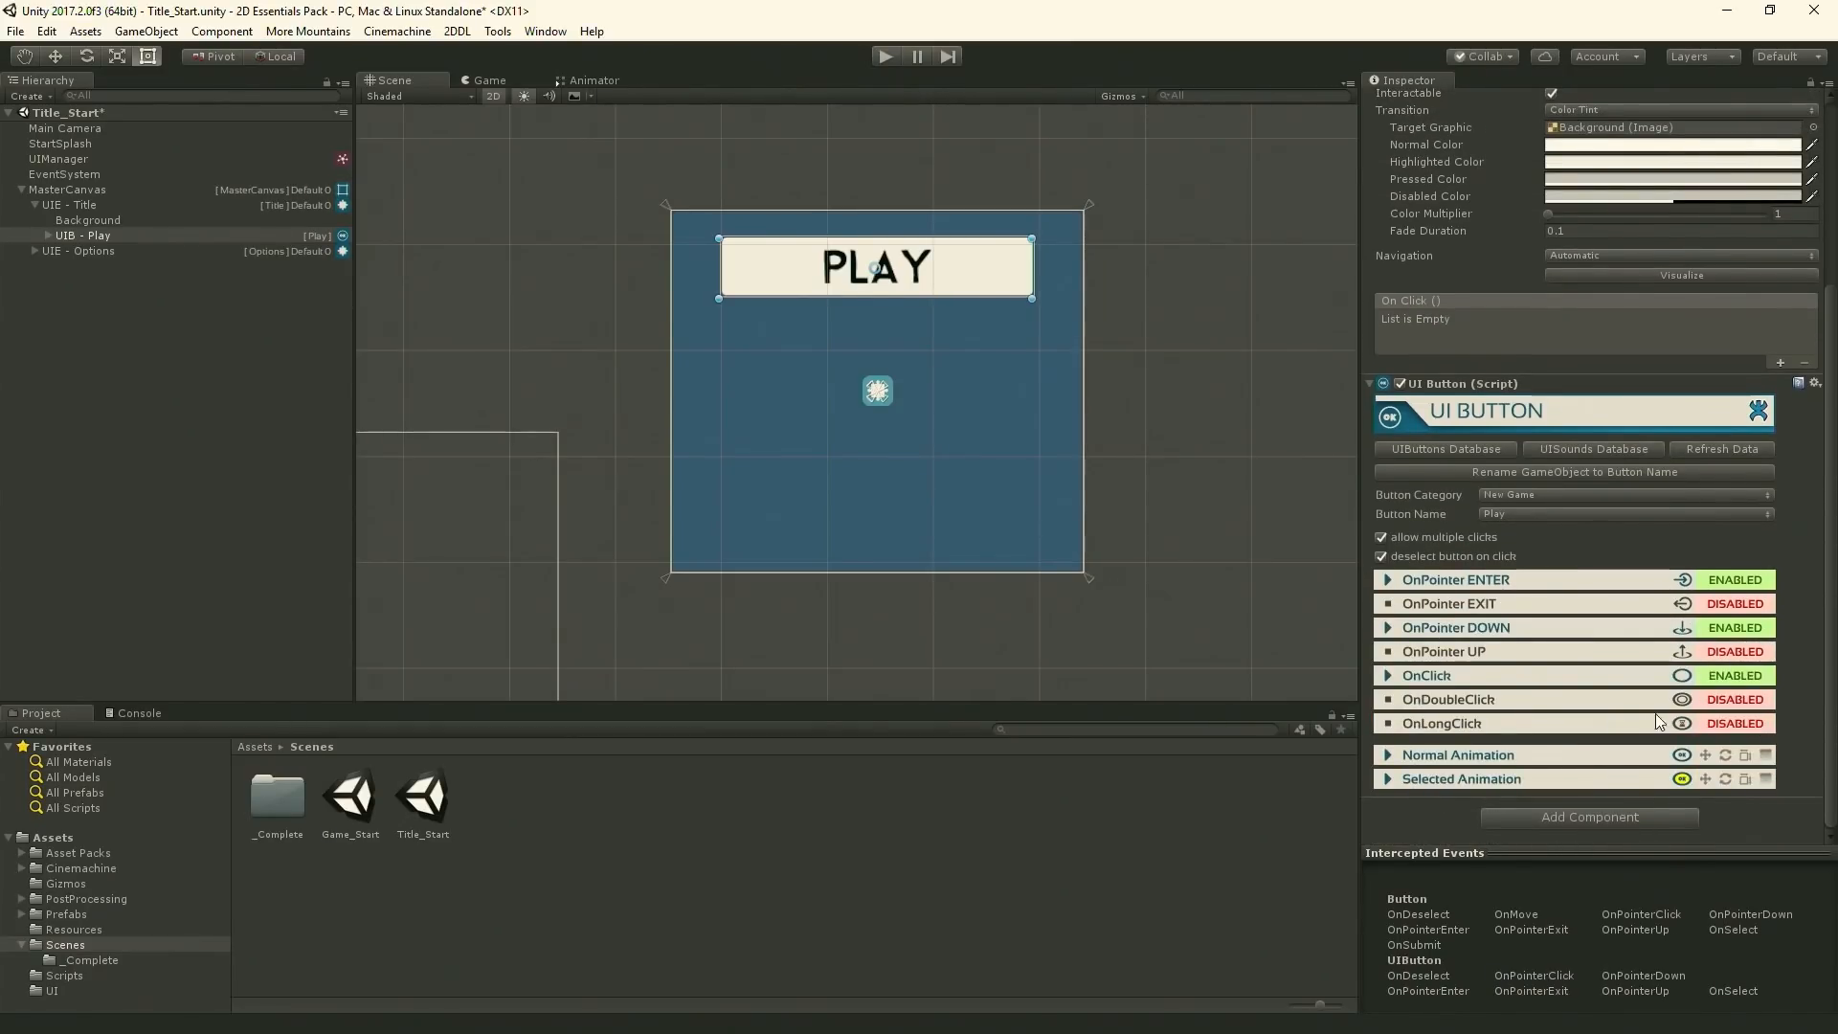
- Disable the OnClick behaviour of the Play button and save the scene
{"action": "left_click", "coordinate": [1609, 677]}
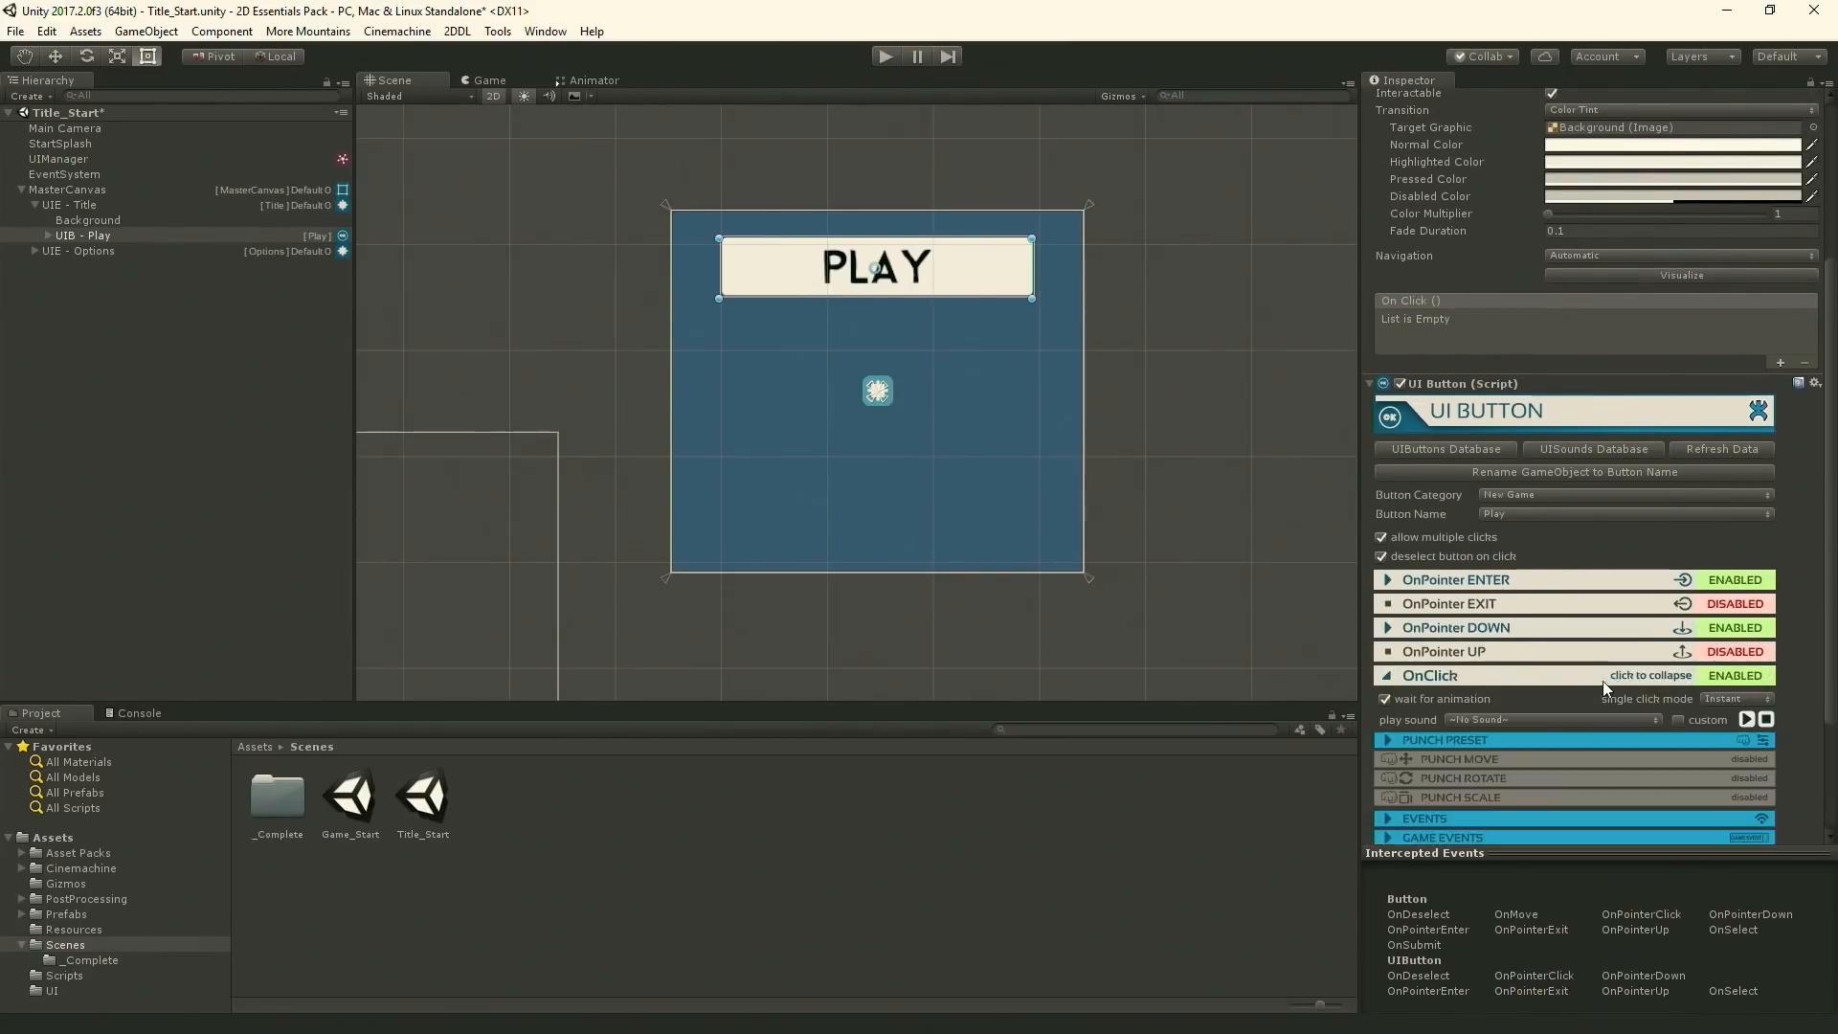
{"action": "left_click", "coordinate": [1728, 676]}
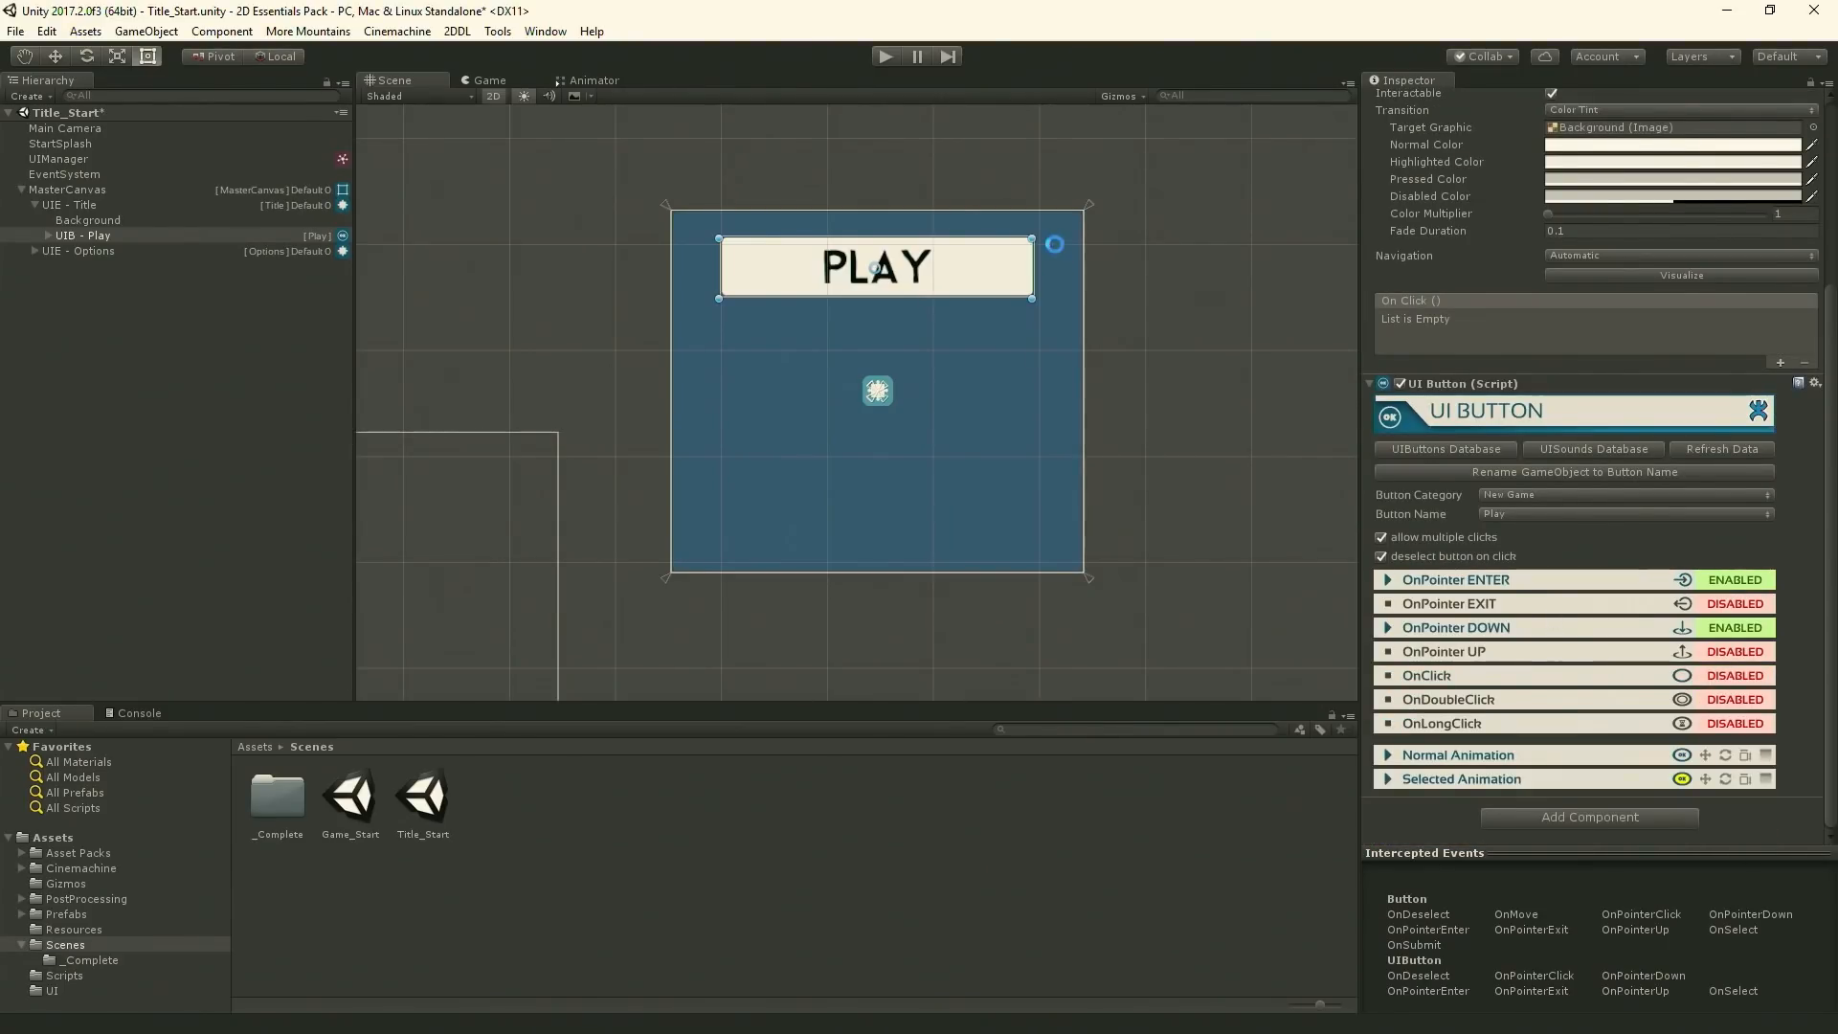
{"action": "key", "text": "ctrl+s"}
- Run the scene briefly to test the Play button's pointer enter and pointer down effects
{"action": "left_click", "coordinate": [886, 57]}
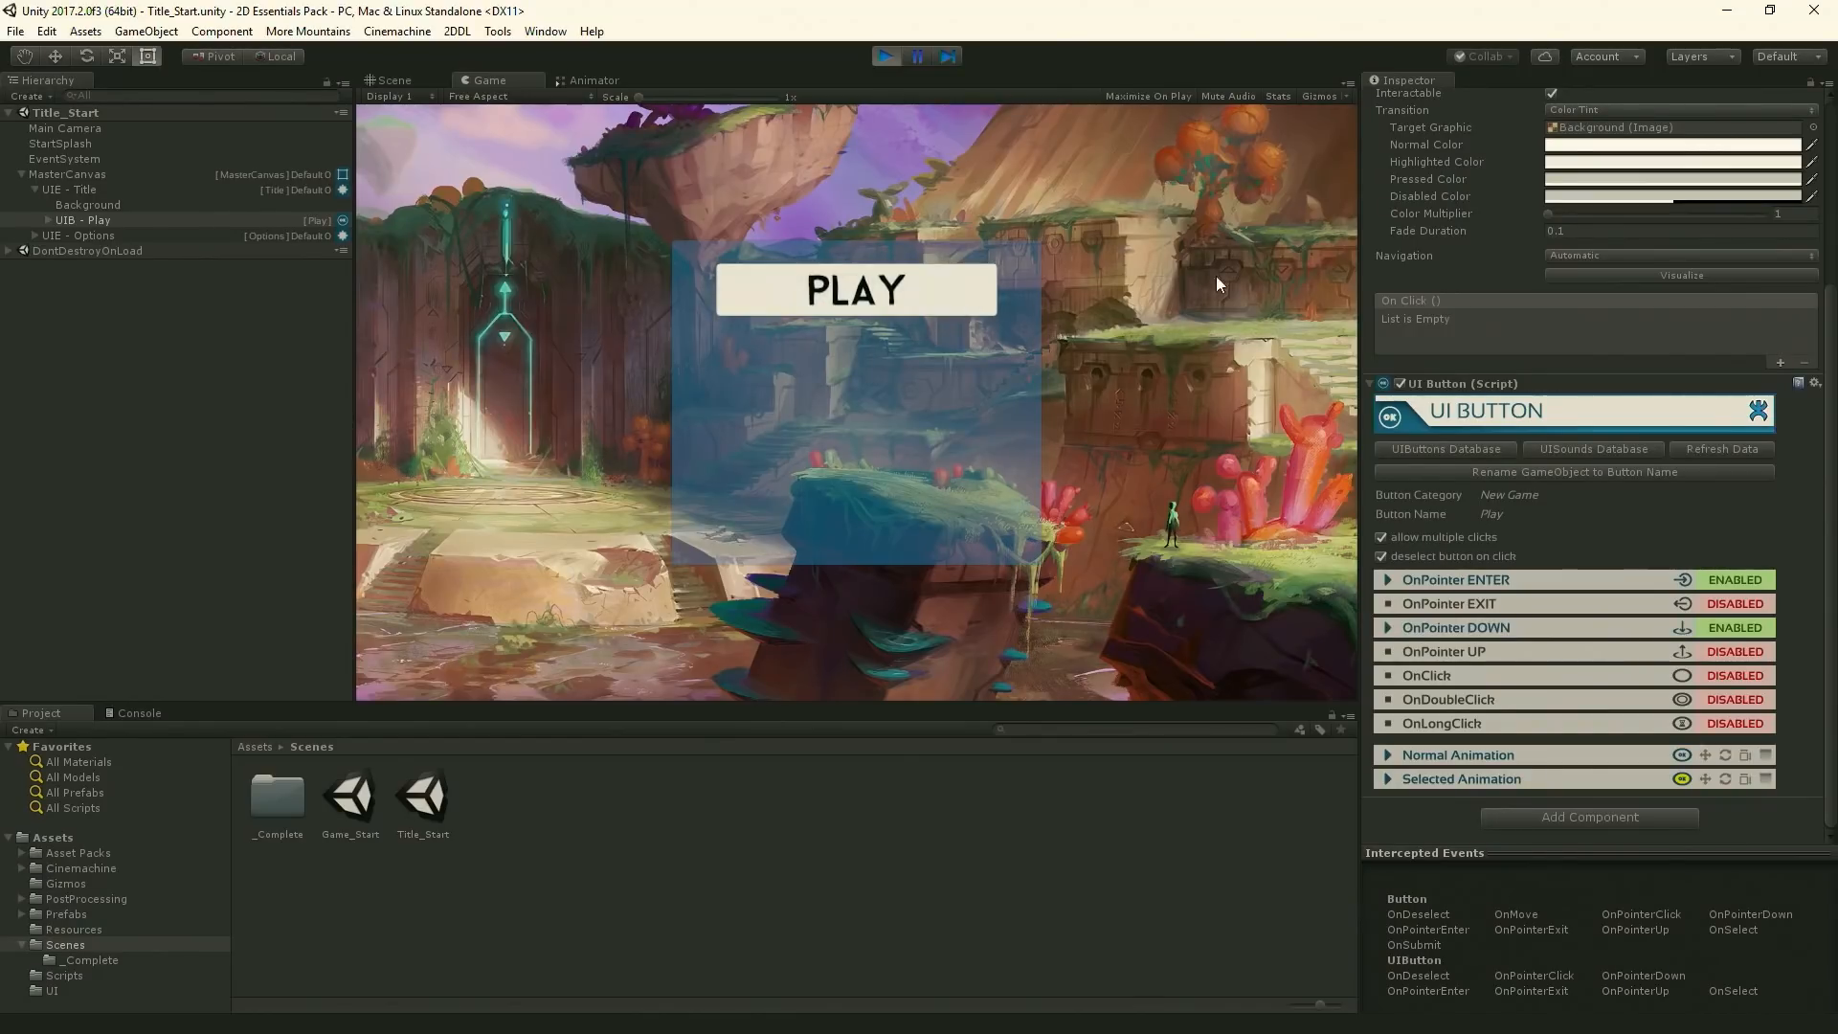
{"action": "left_click", "coordinate": [879, 54]}
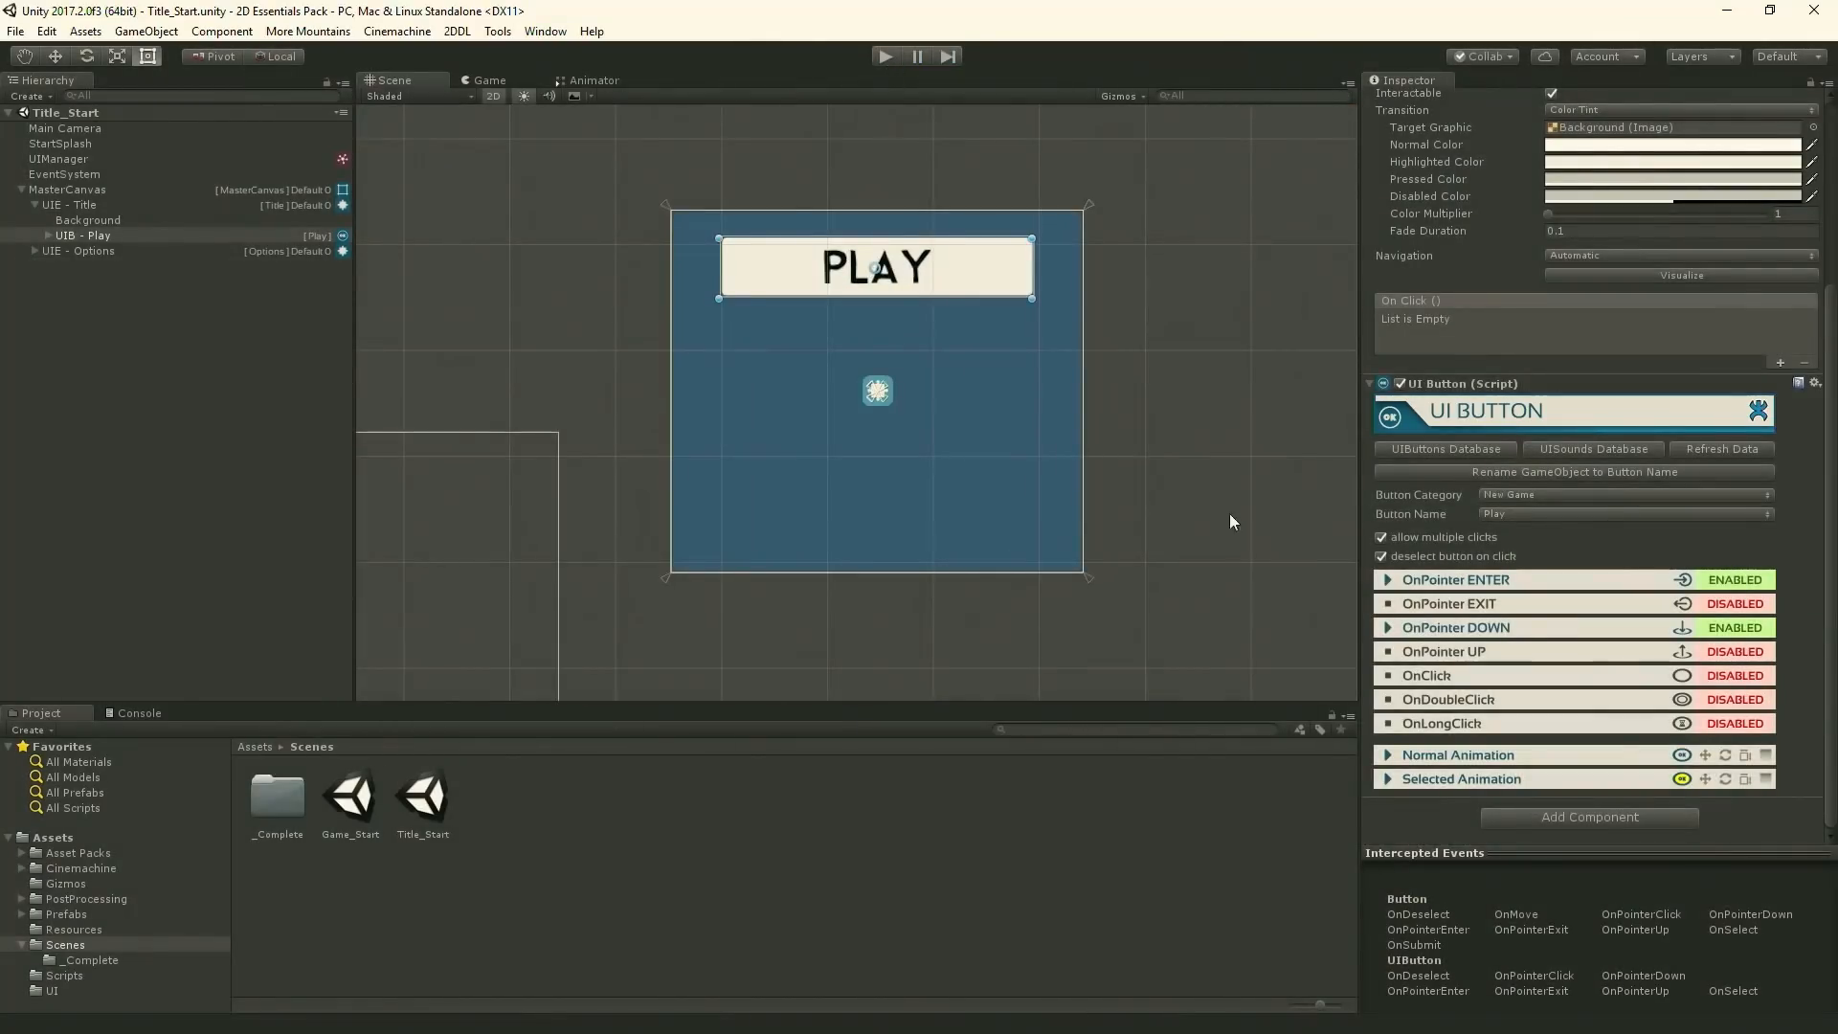
- Load the selected Scale ClickInNormal preset into the Play button's OnPointer DOWN settings
{"action": "left_click", "coordinate": [1496, 625]}
{"action": "scroll", "coordinate": [1479, 627], "scroll_direction": "down", "scroll_amount": 3}
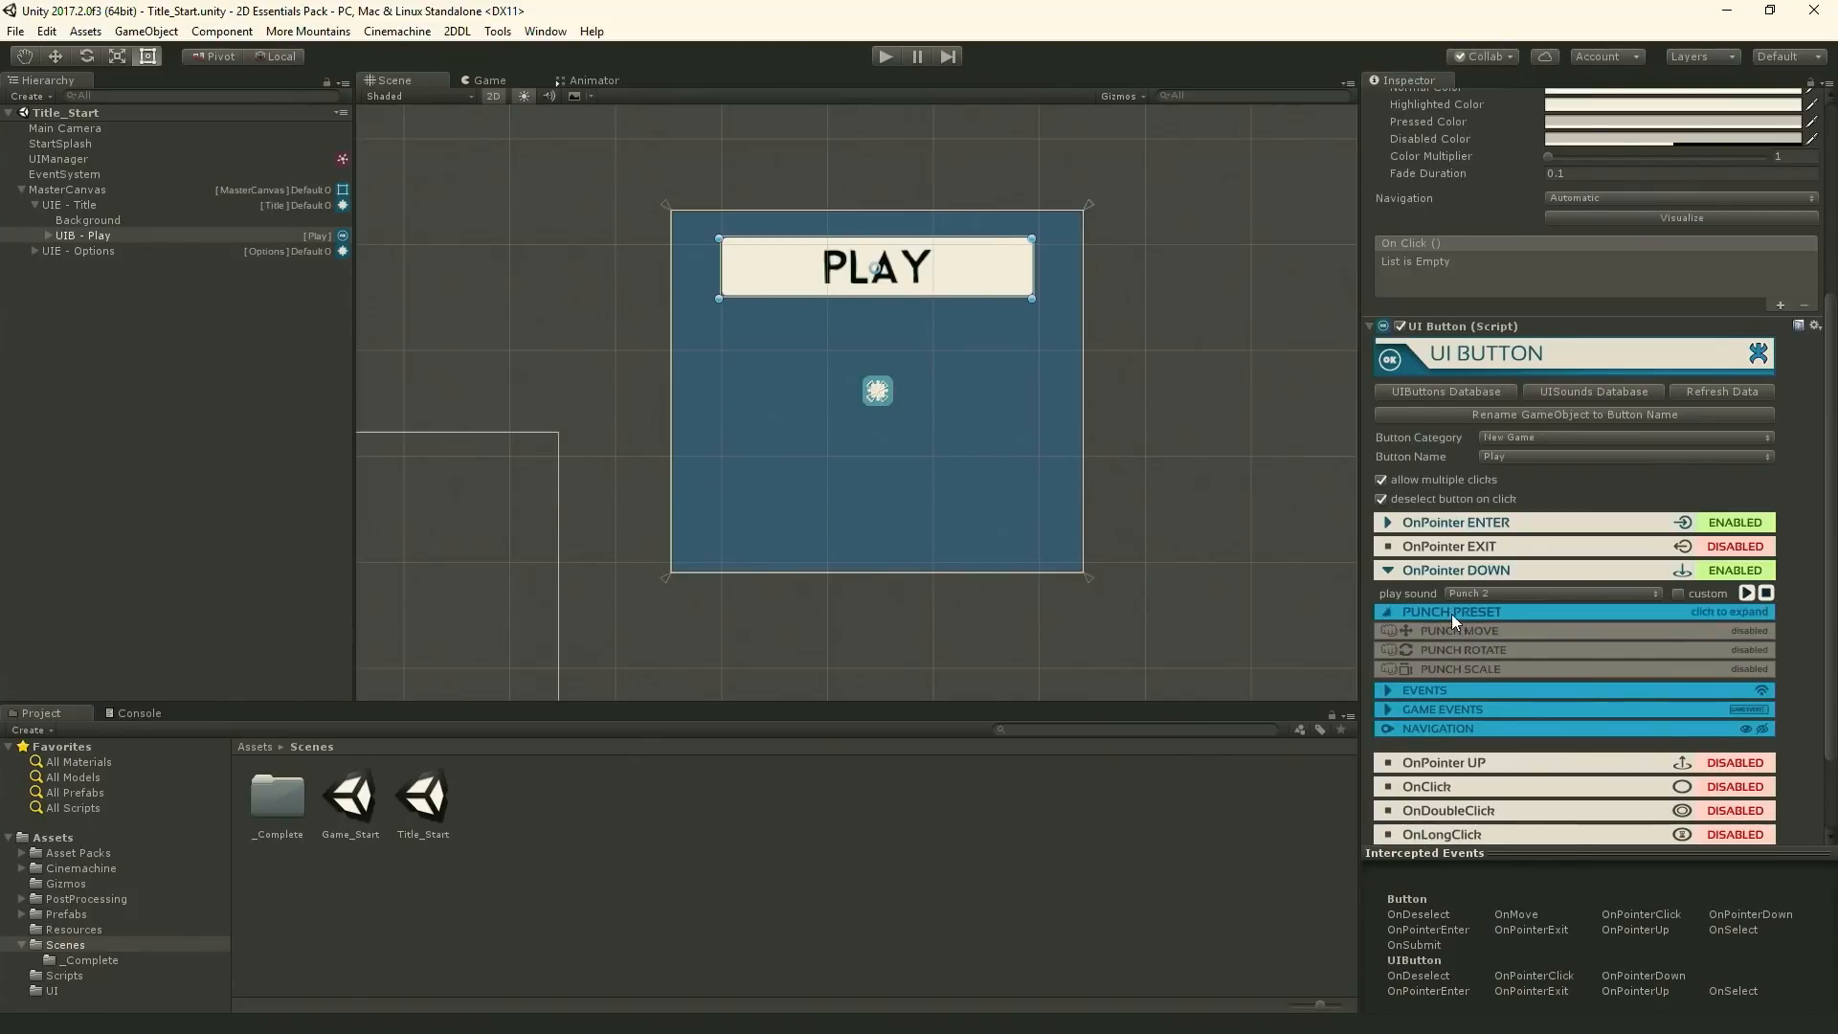
{"action": "left_click", "coordinate": [1450, 612]}
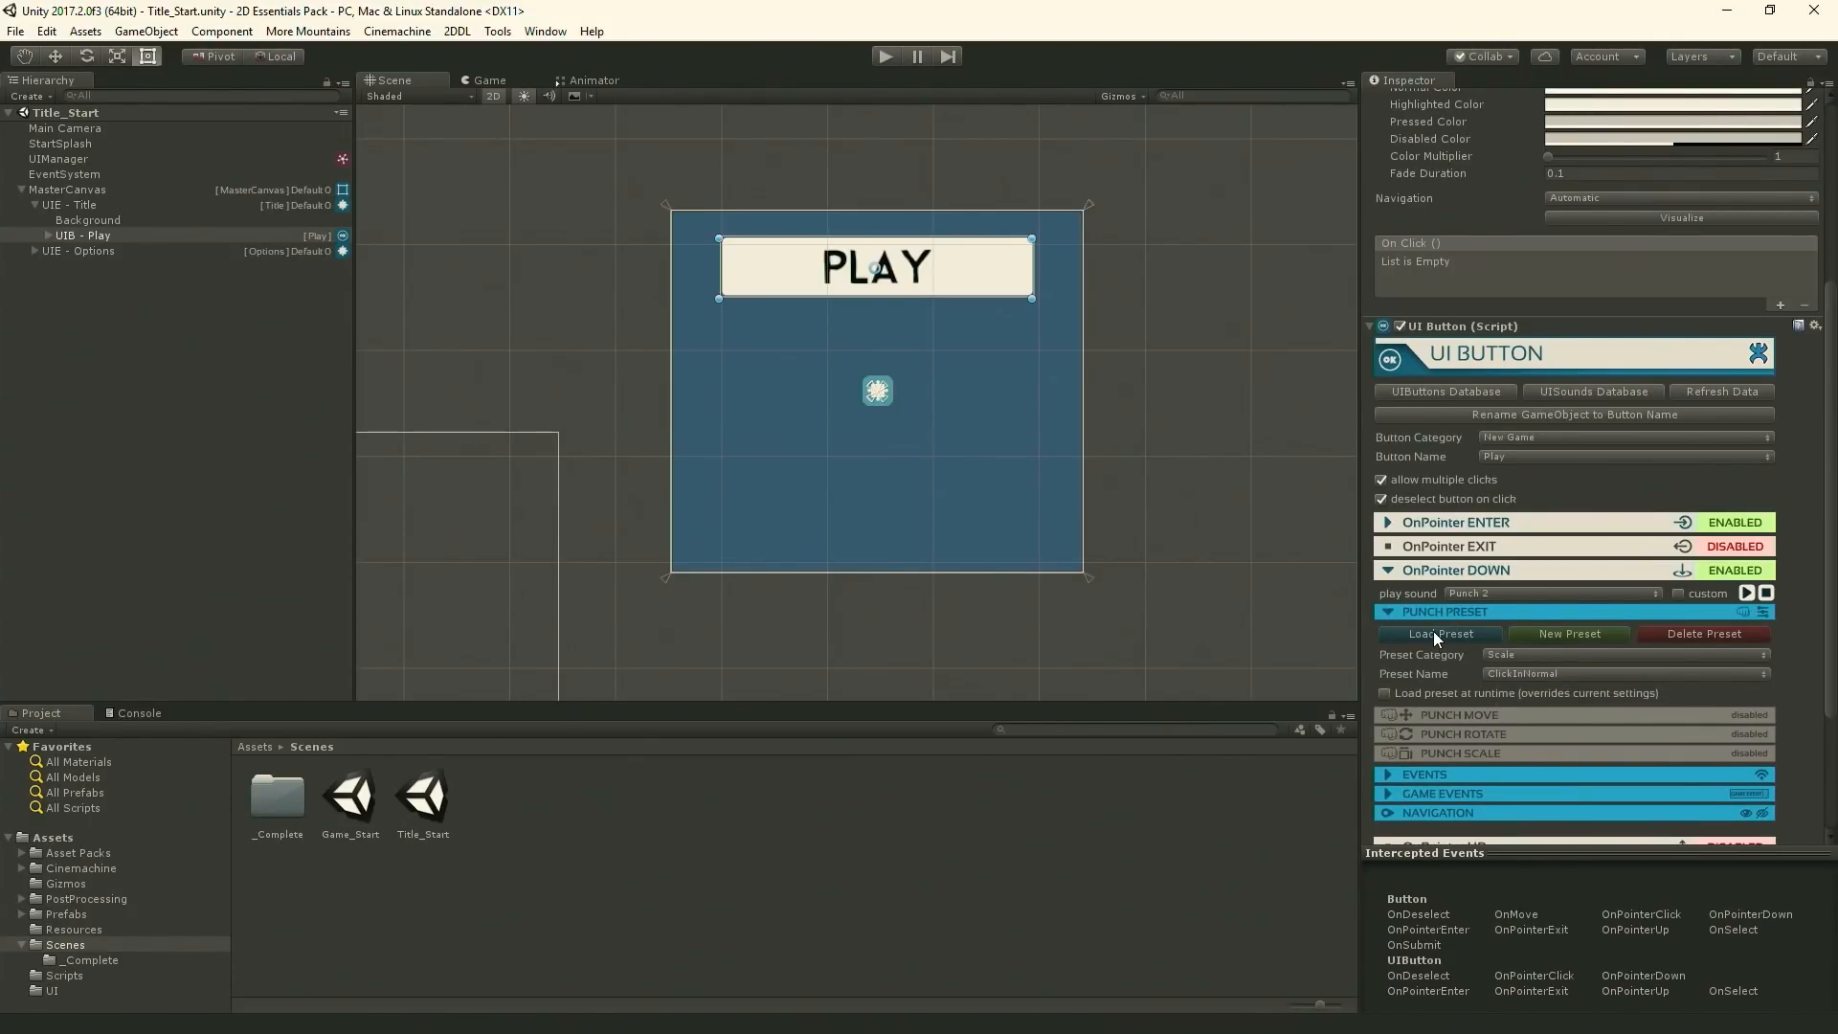
{"action": "left_click", "coordinate": [1453, 753]}
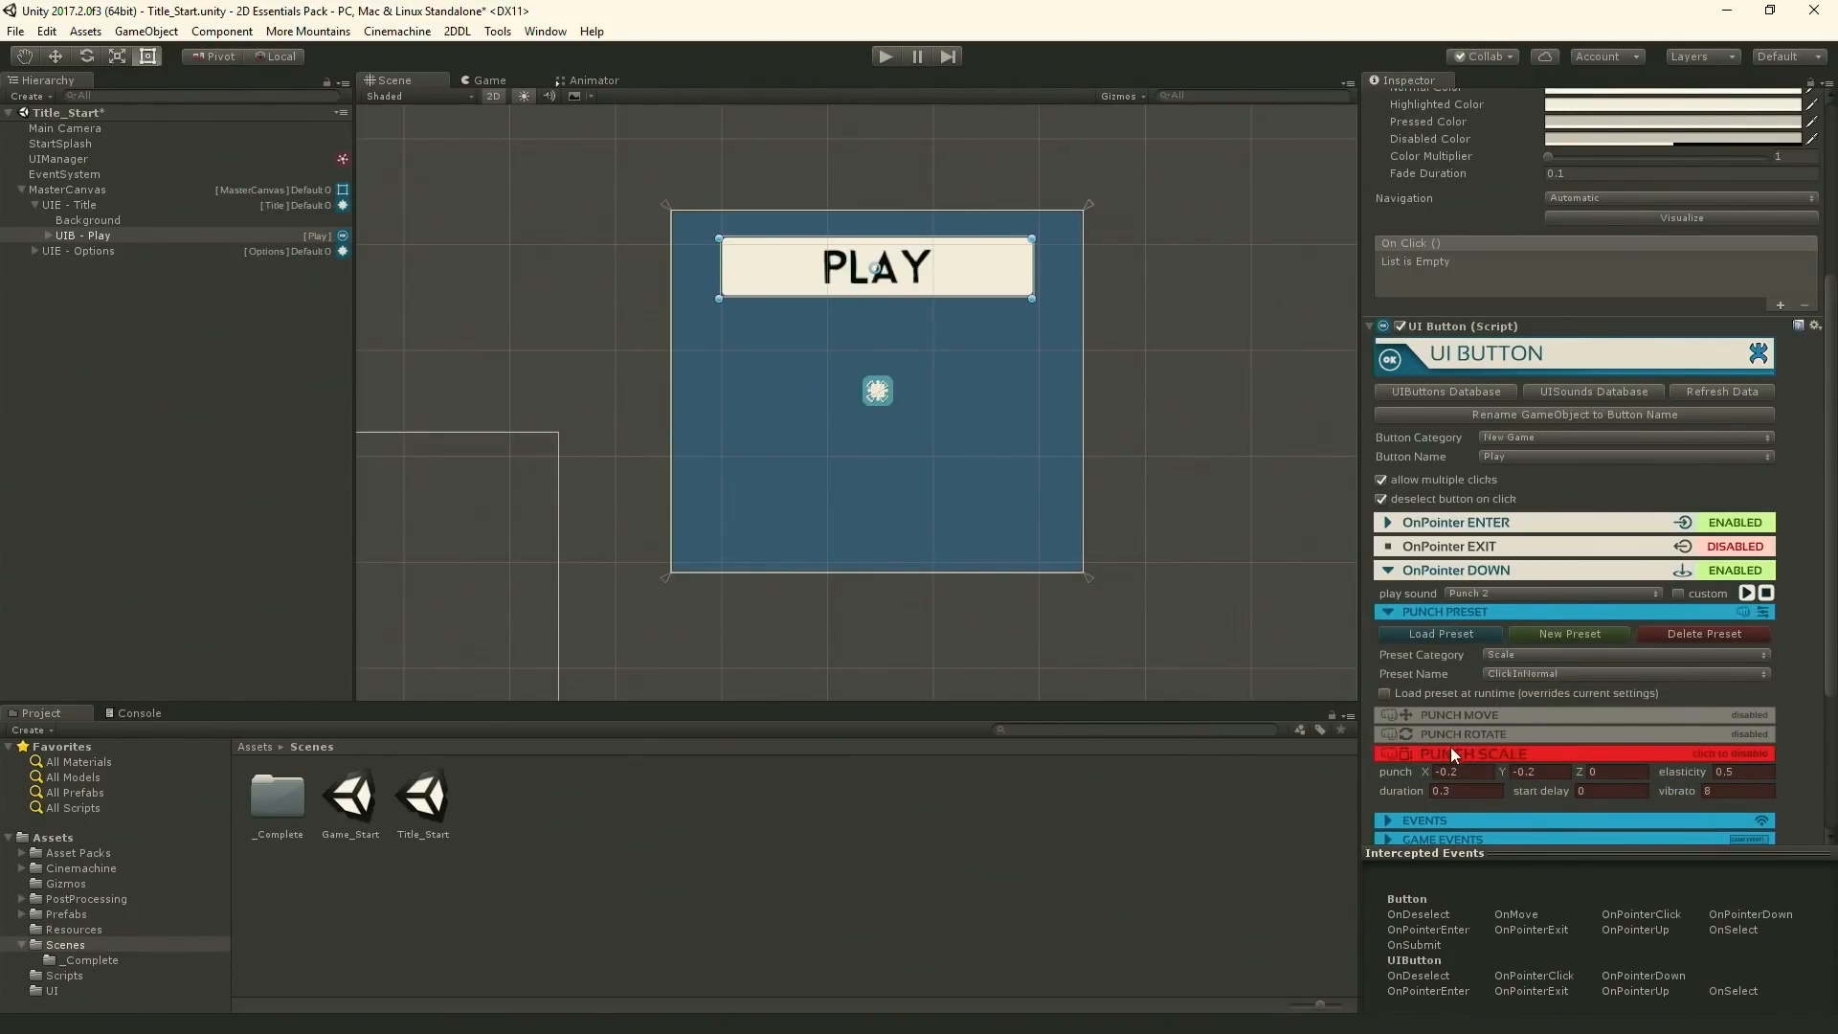
{"action": "left_click", "coordinate": [1434, 571]}
- Run the scene again to test the Play button's punch scale animation when pressed
{"action": "left_click", "coordinate": [885, 57]}
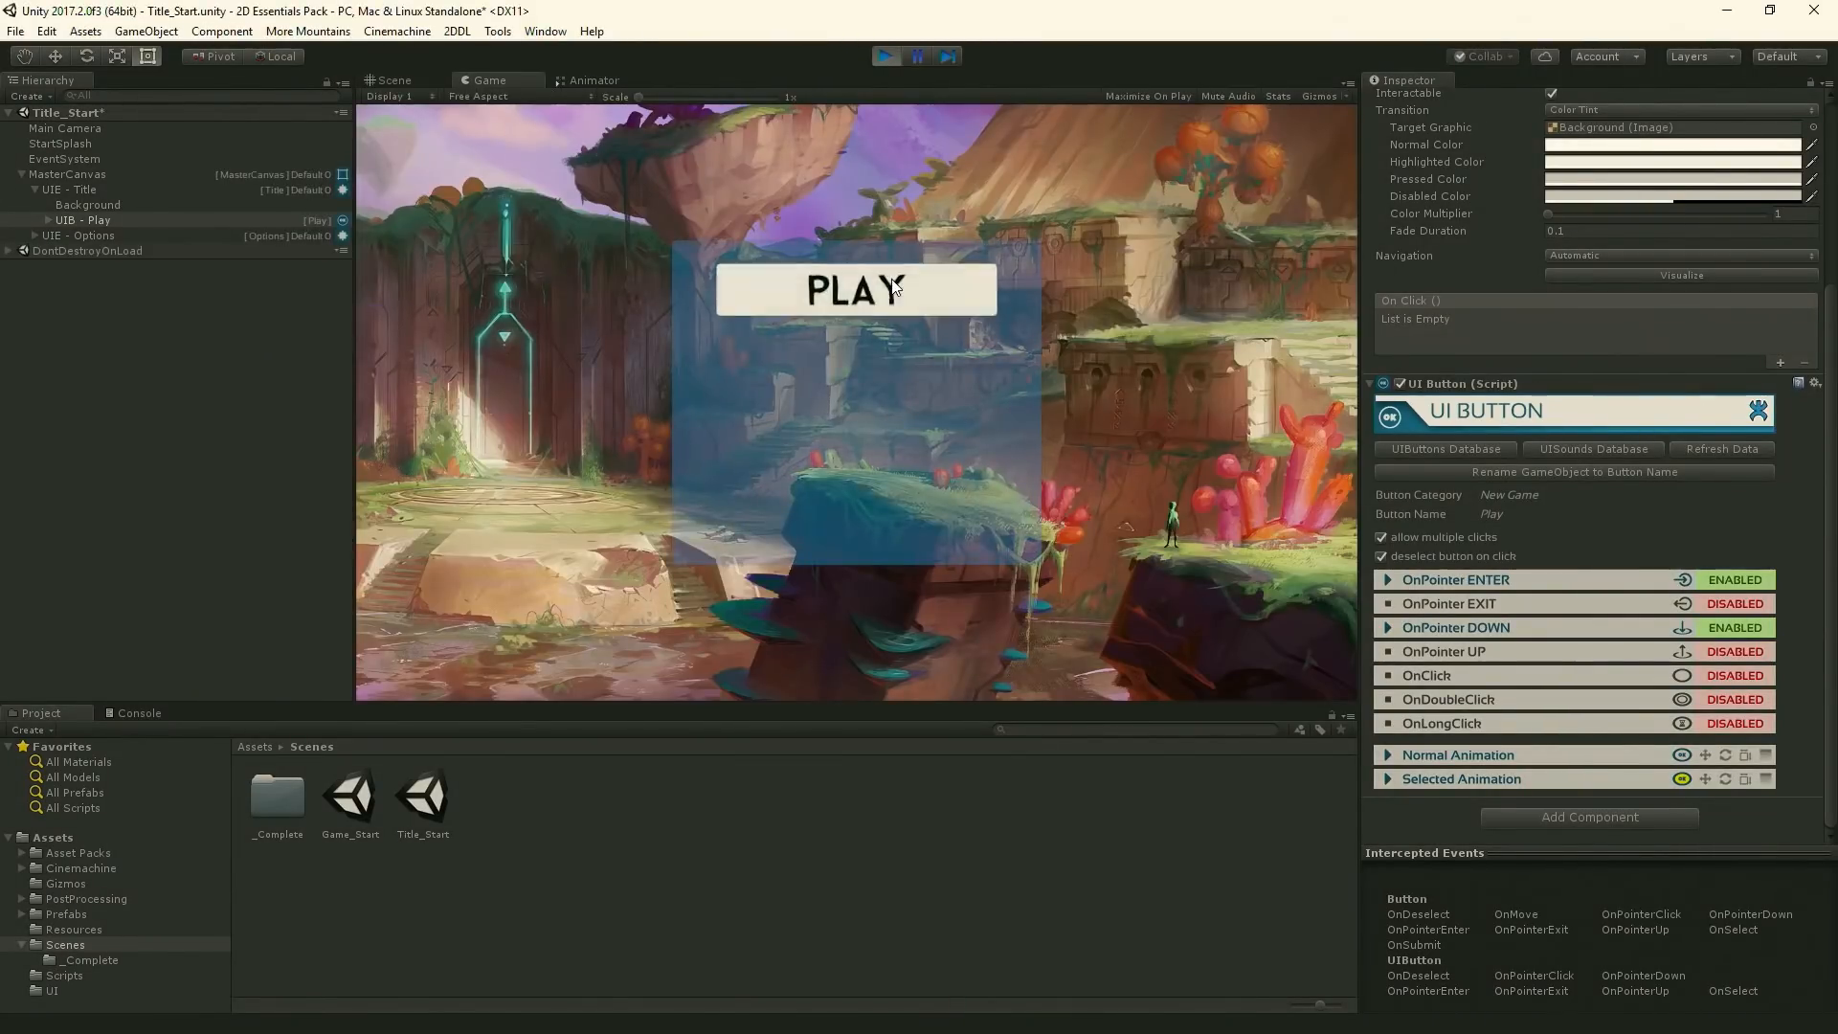
{"action": "left_click", "coordinate": [883, 56]}
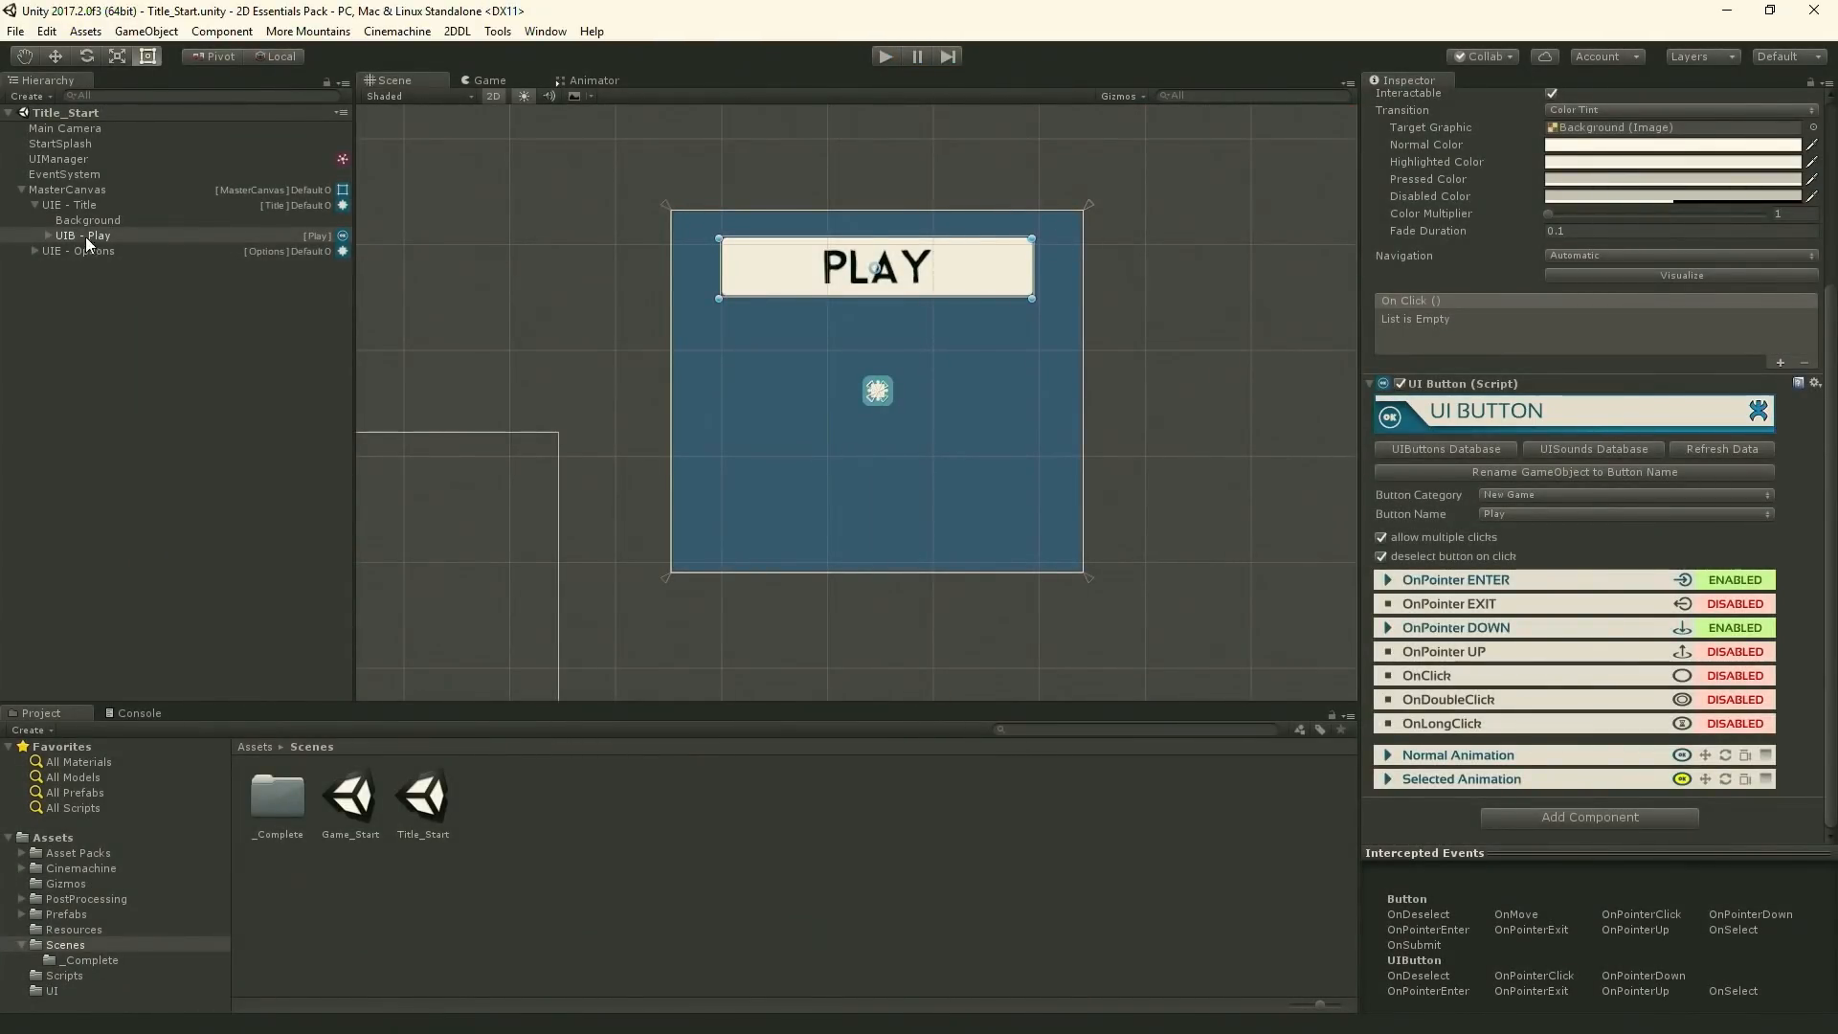
- Duplicate the Play button three times under the UIE - Title panel
{"action": "left_click", "coordinate": [109, 234]}
{"action": "key", "text": "ctrl+d"}
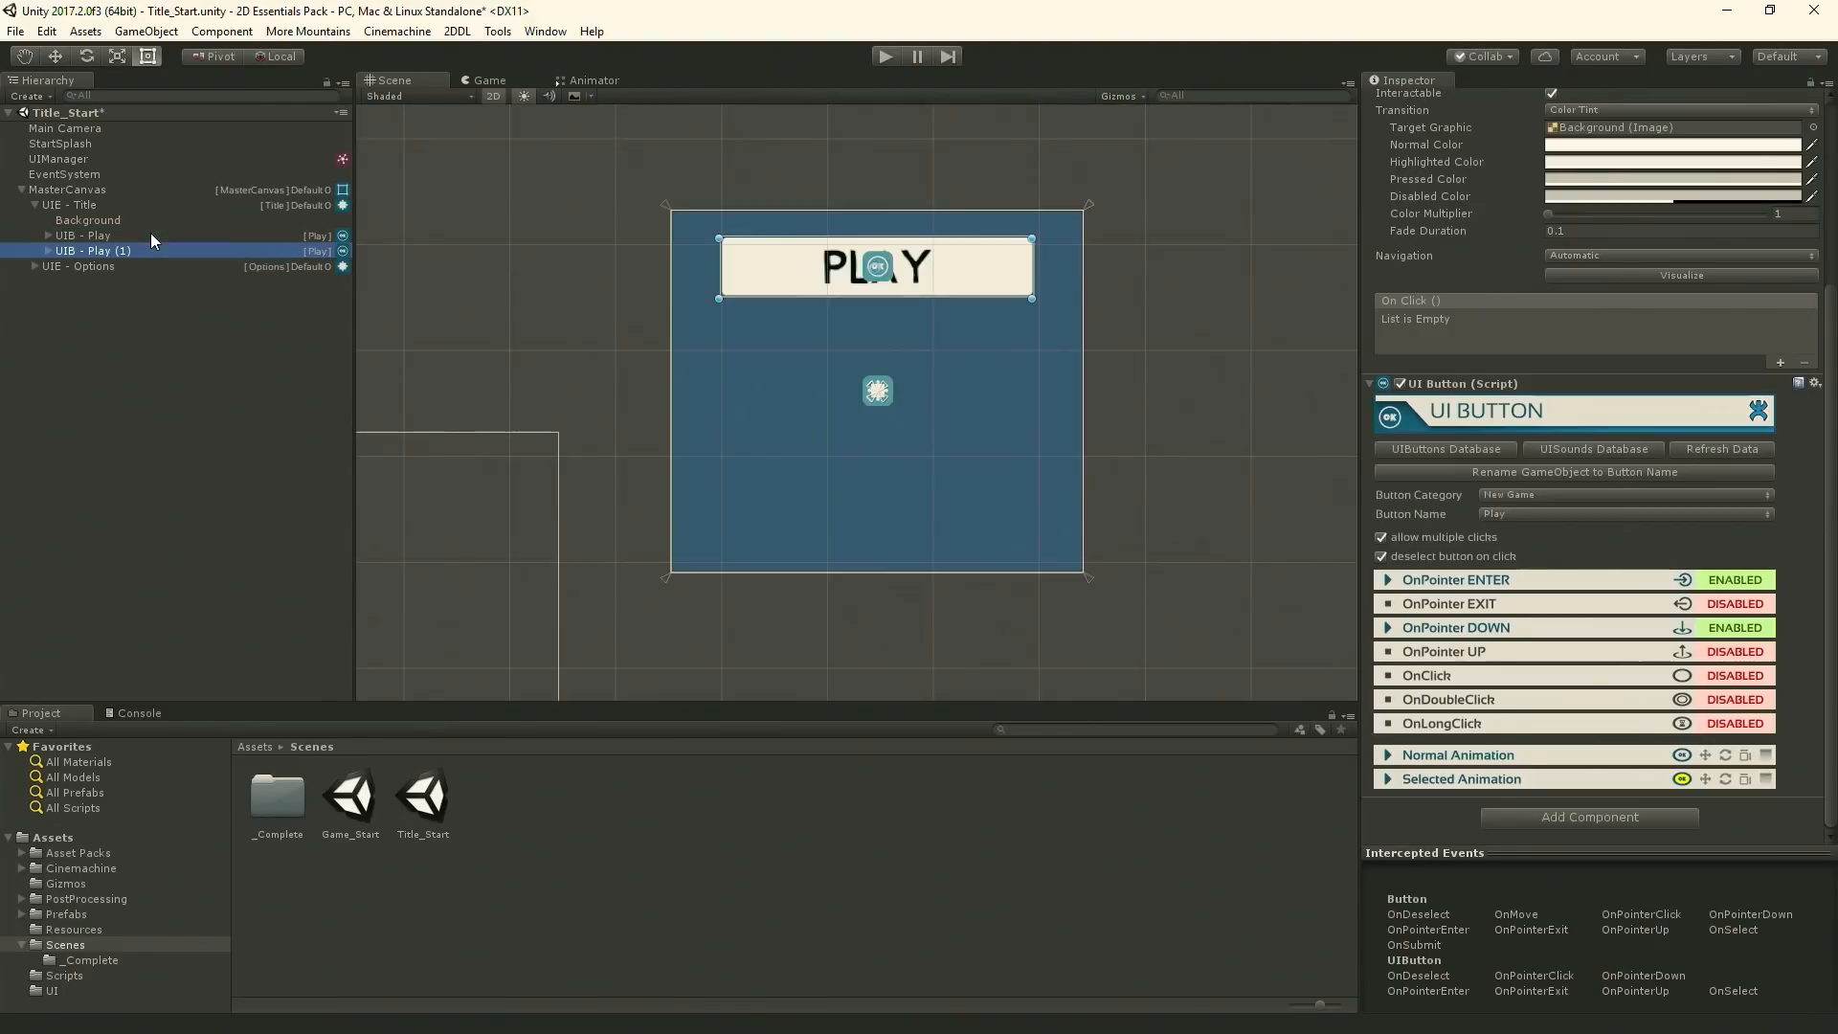
{"action": "key", "text": "ctrl+d"}
{"action": "key", "text": "ctrl+d"}
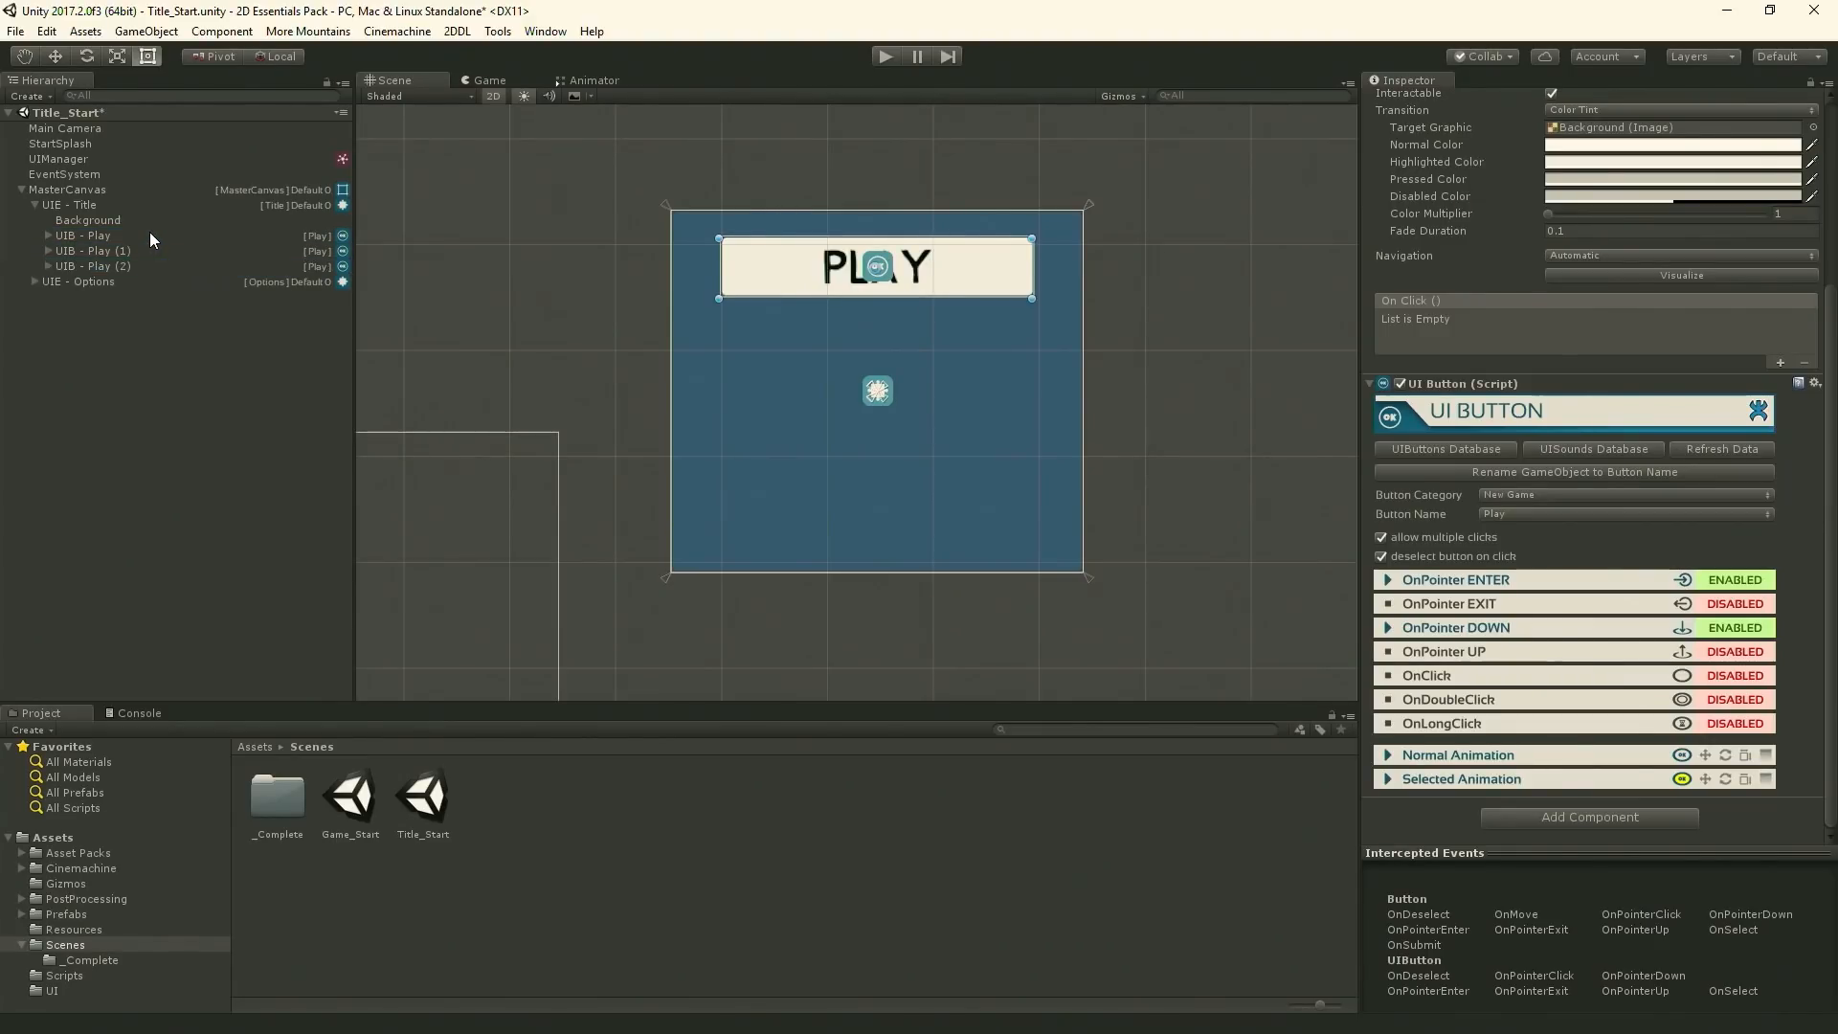
- Place the first copy of the Play button at the Title panel's centre and the second copy near its lower edge
{"action": "left_click", "coordinate": [122, 251]}
{"action": "left_click_drag", "start_coordinate": [804, 272], "coordinate": [798, 392]}
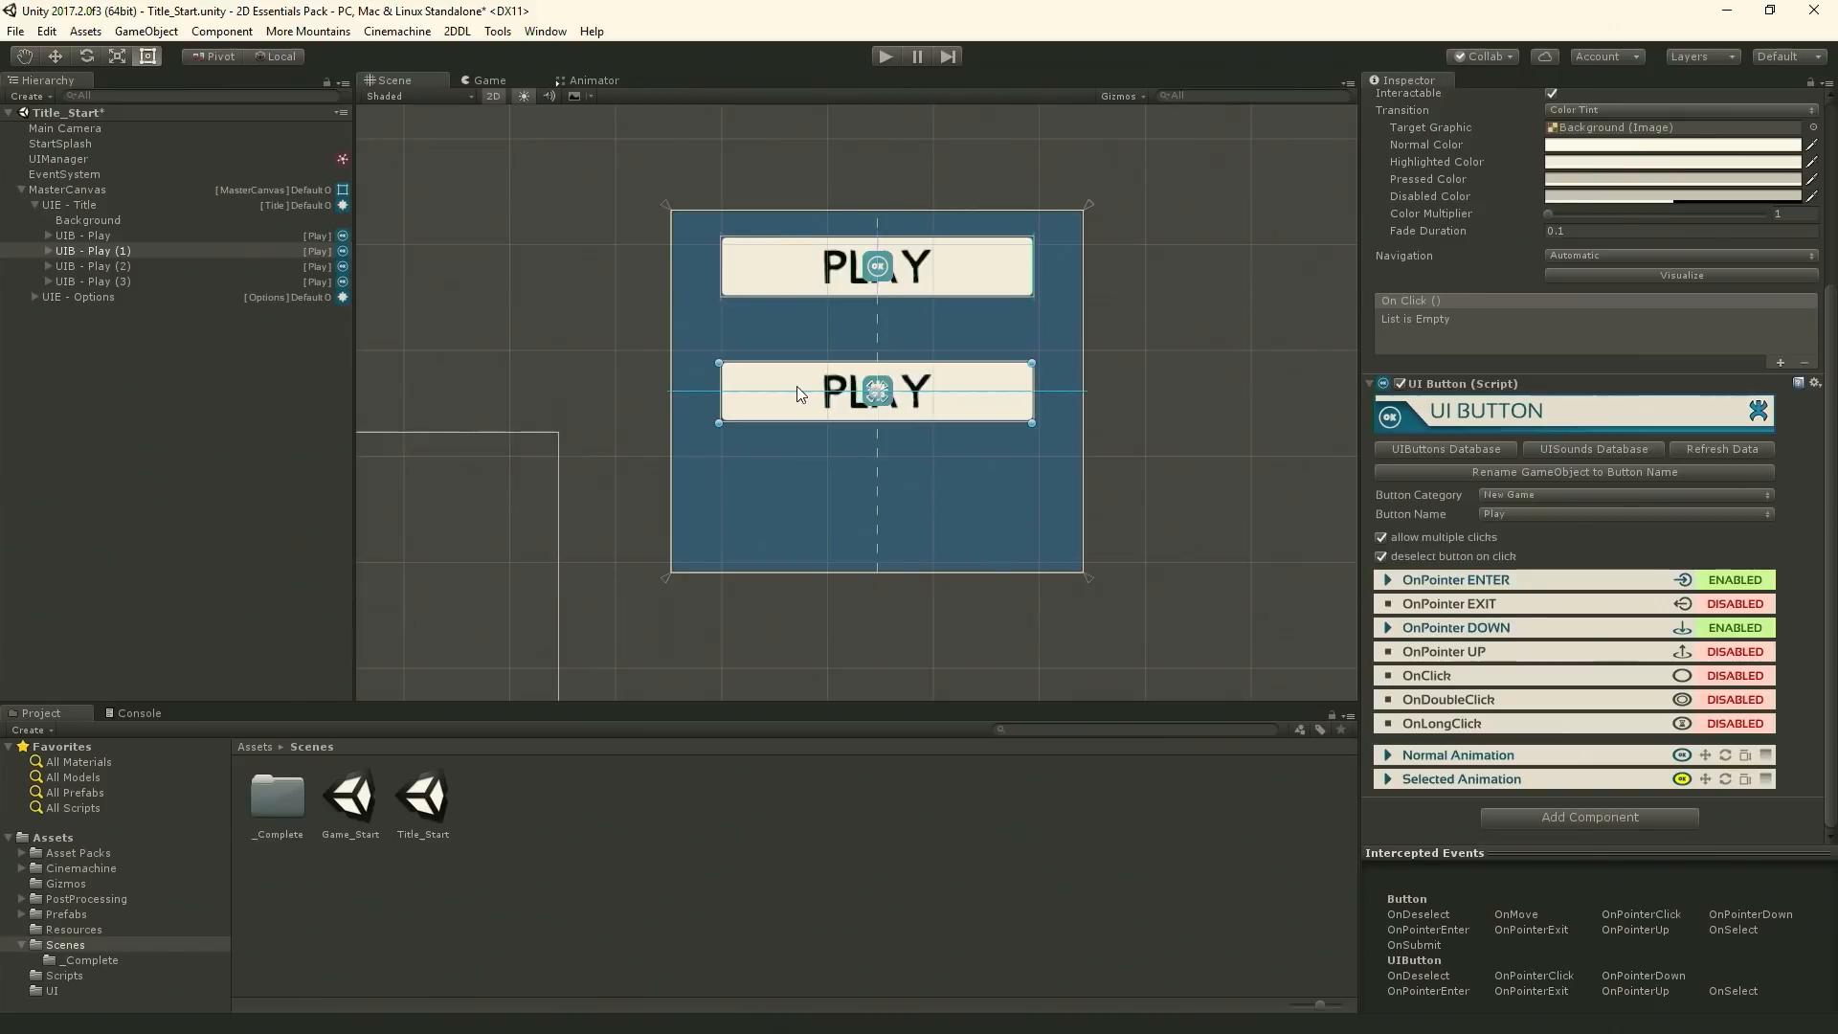
{"action": "left_click", "coordinate": [168, 265]}
{"action": "left_click_drag", "start_coordinate": [782, 292], "coordinate": [760, 513]}
- Parent the third Play copy to UIE - Options and place it at about X 0, Y -97 near the green panel's lower edge
{"action": "left_click", "coordinate": [83, 285]}
{"action": "left_click_drag", "start_coordinate": [86, 294], "coordinate": [82, 297]}
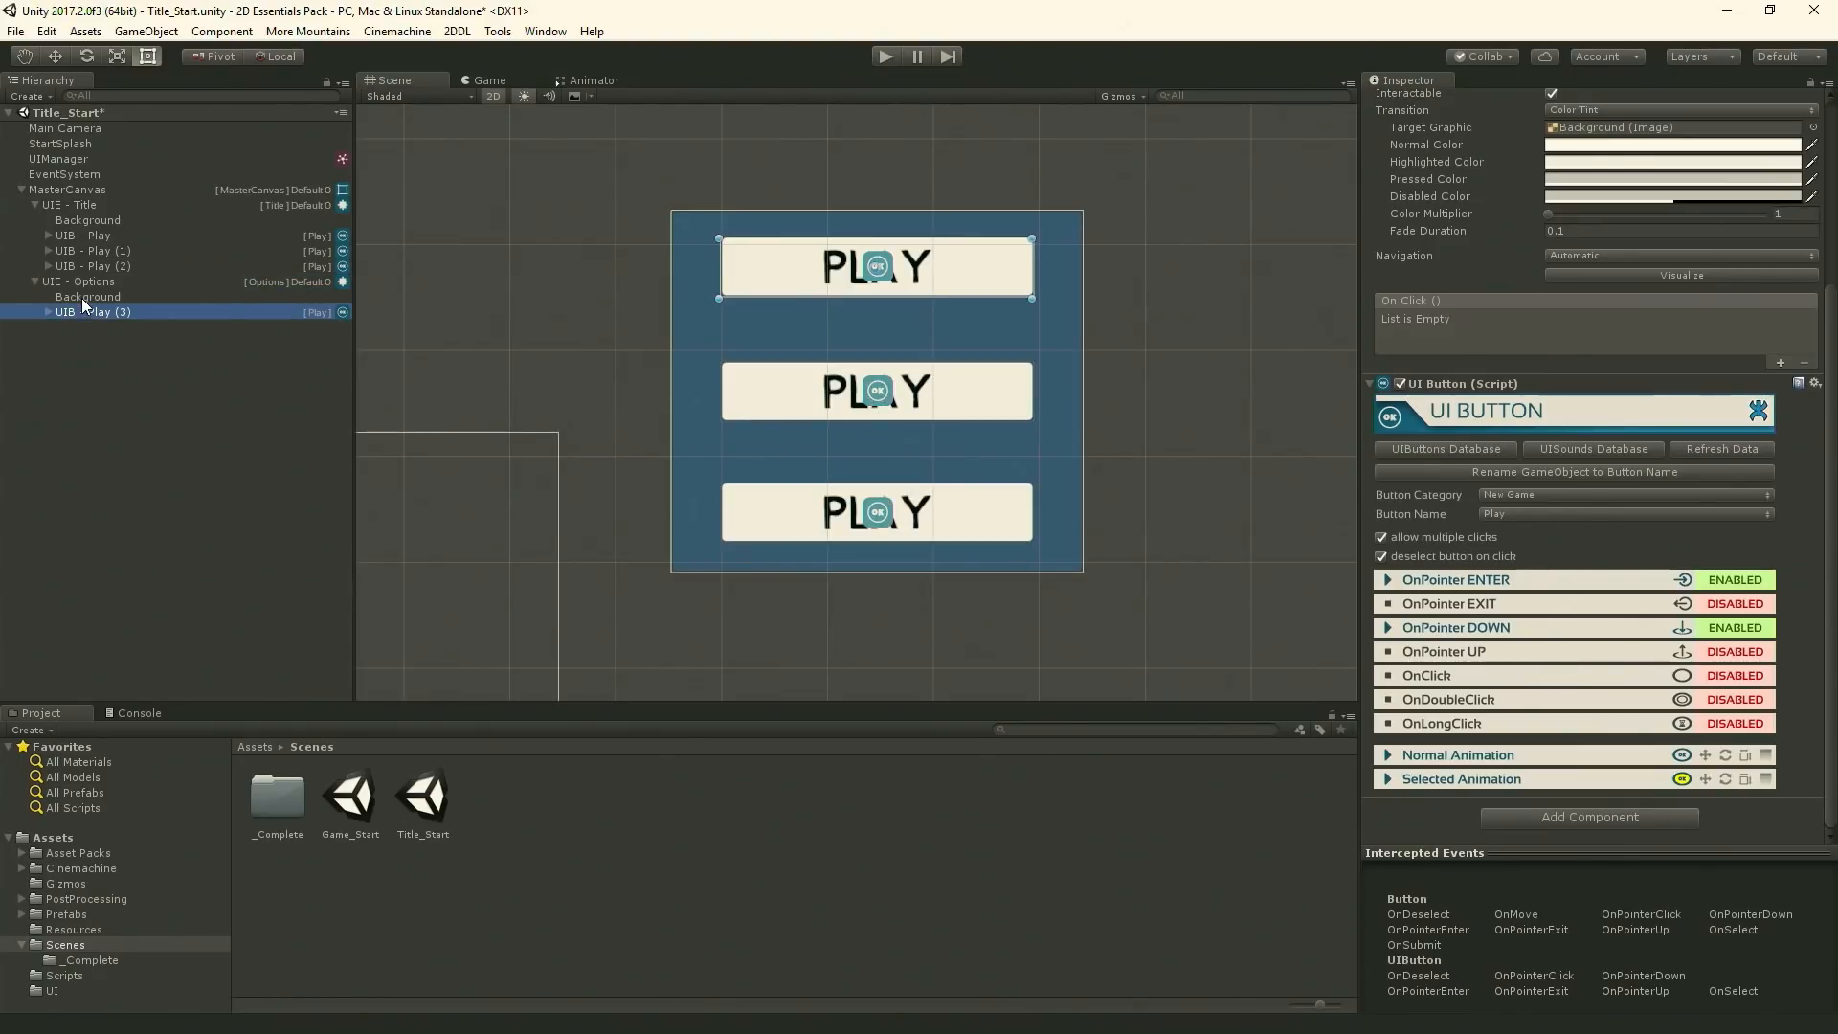
{"action": "double_click", "coordinate": [83, 281]}
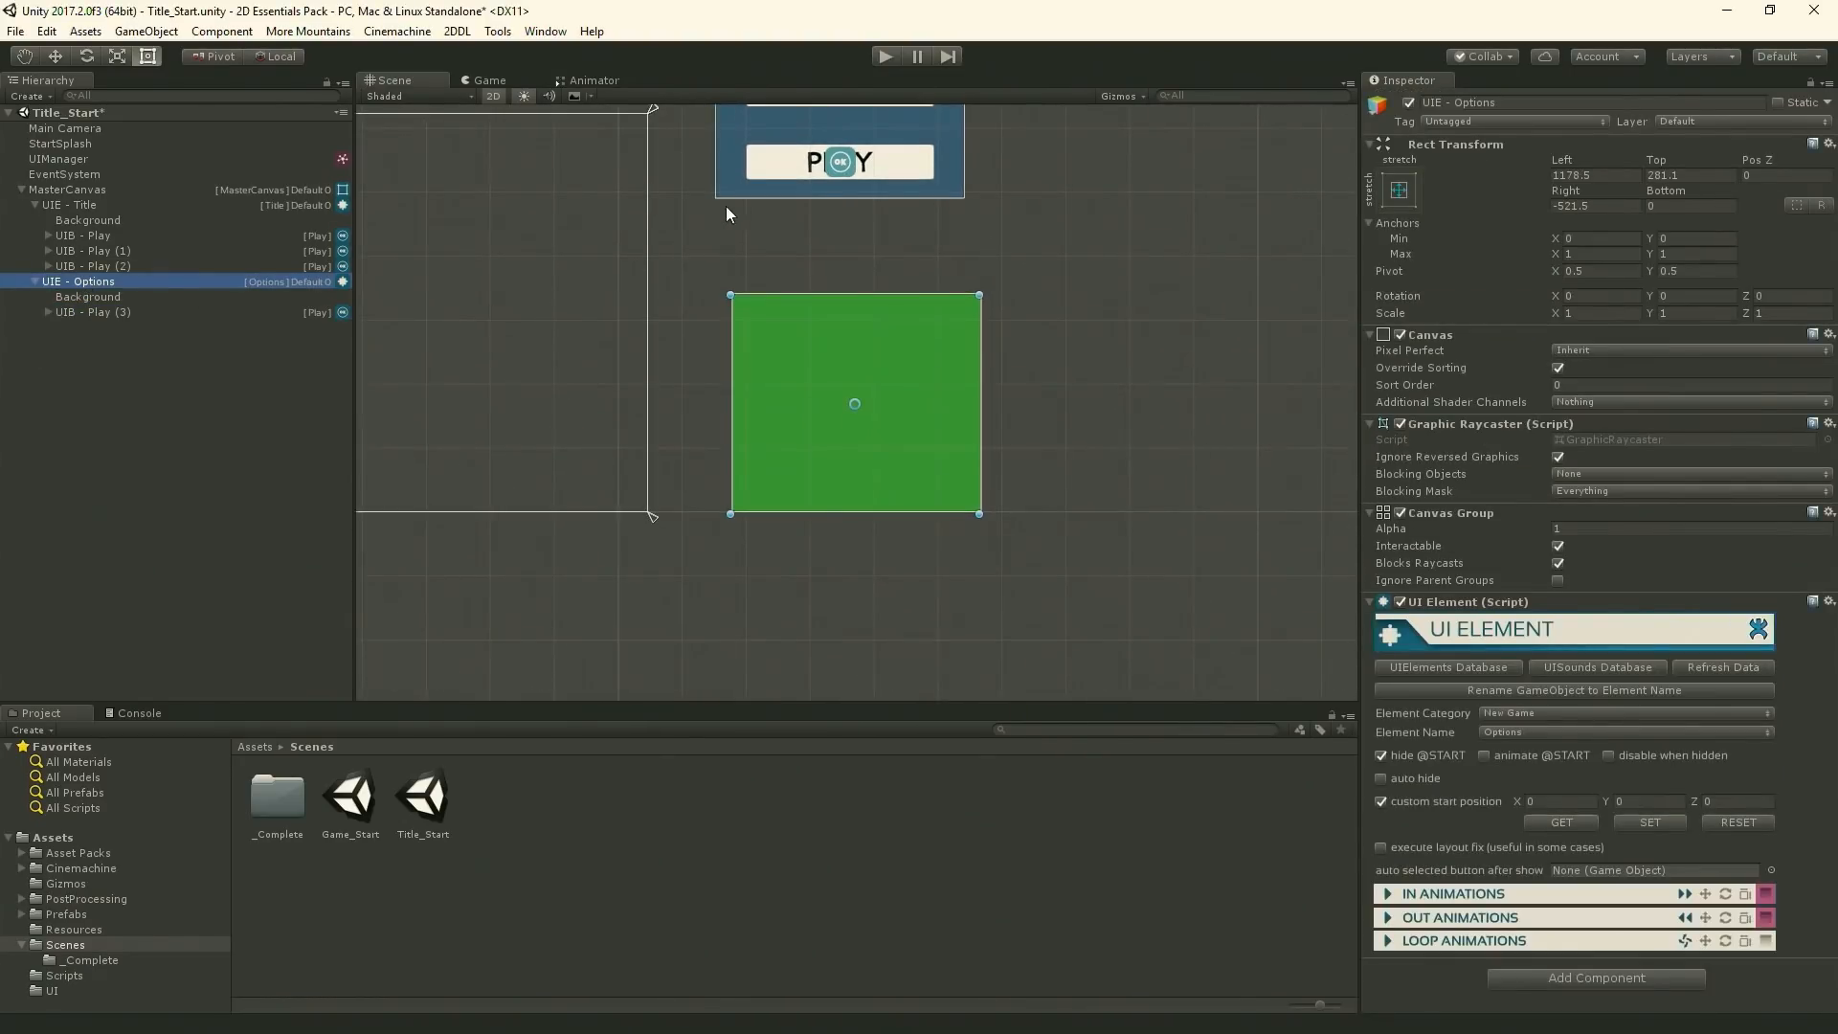
{"action": "scroll", "coordinate": [694, 262], "scroll_direction": "down", "scroll_amount": 5}
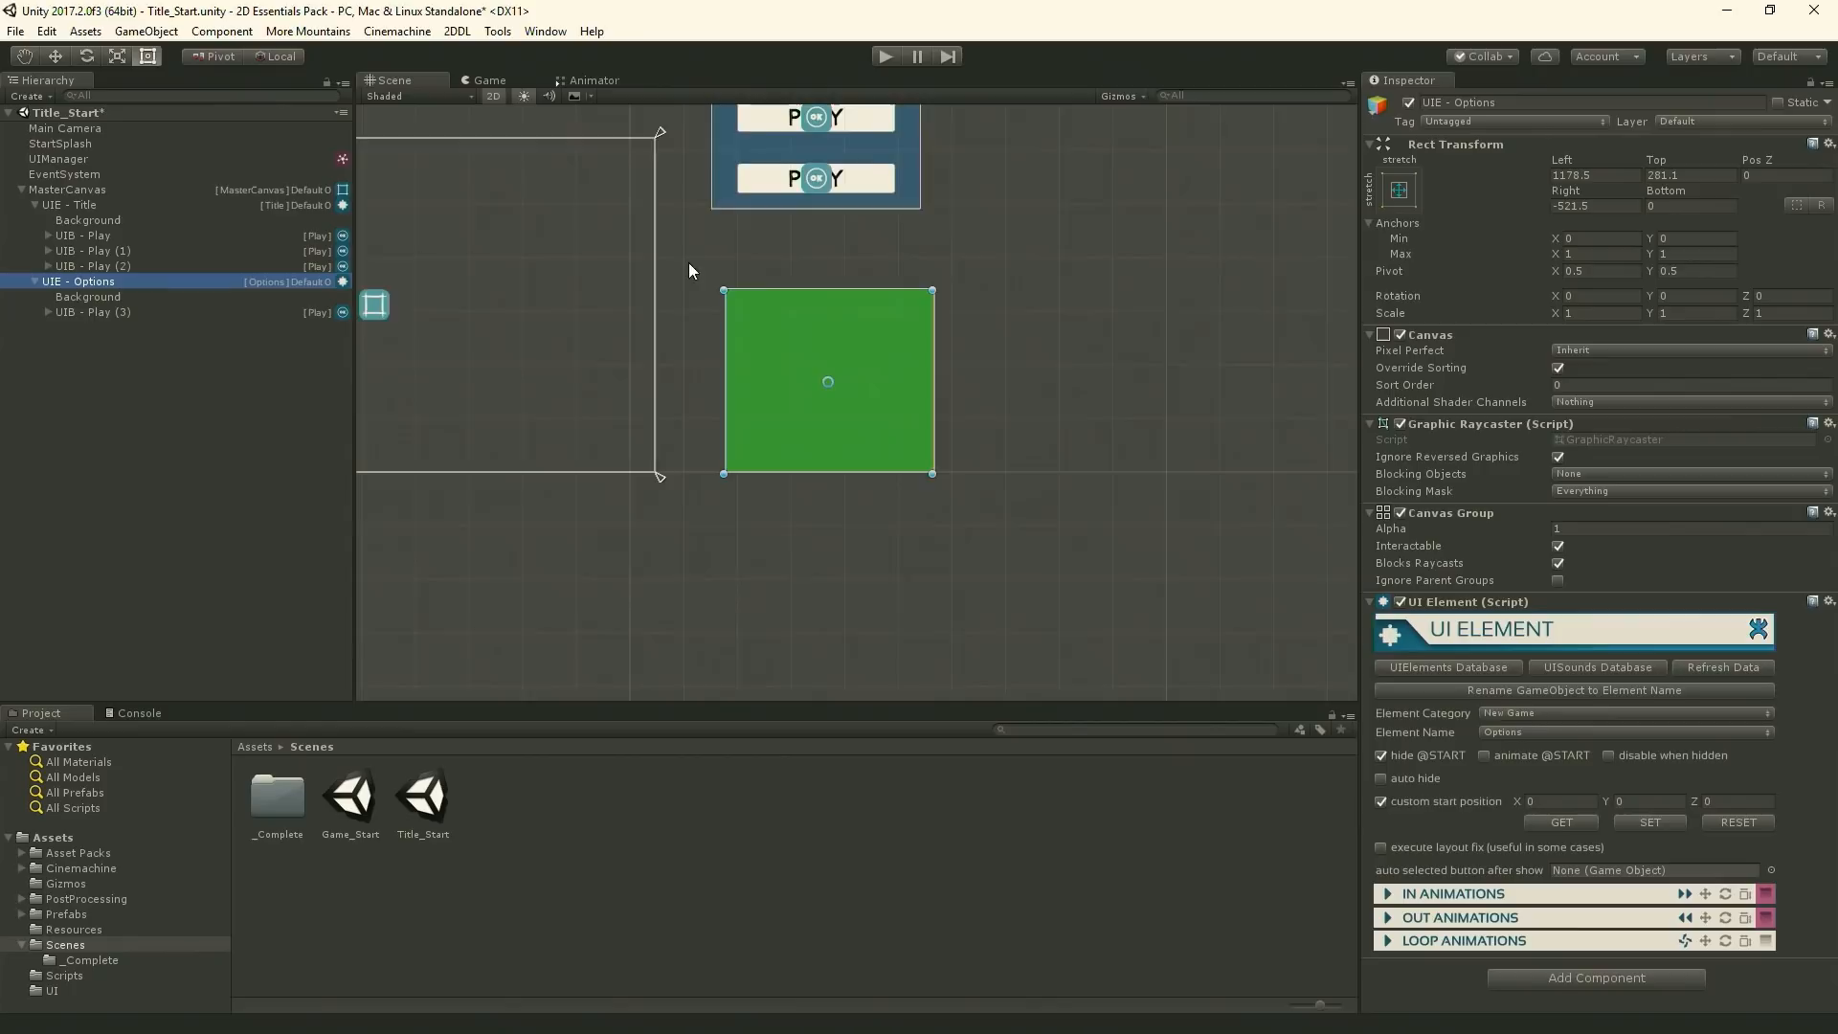
{"action": "left_click", "coordinate": [749, 109]}
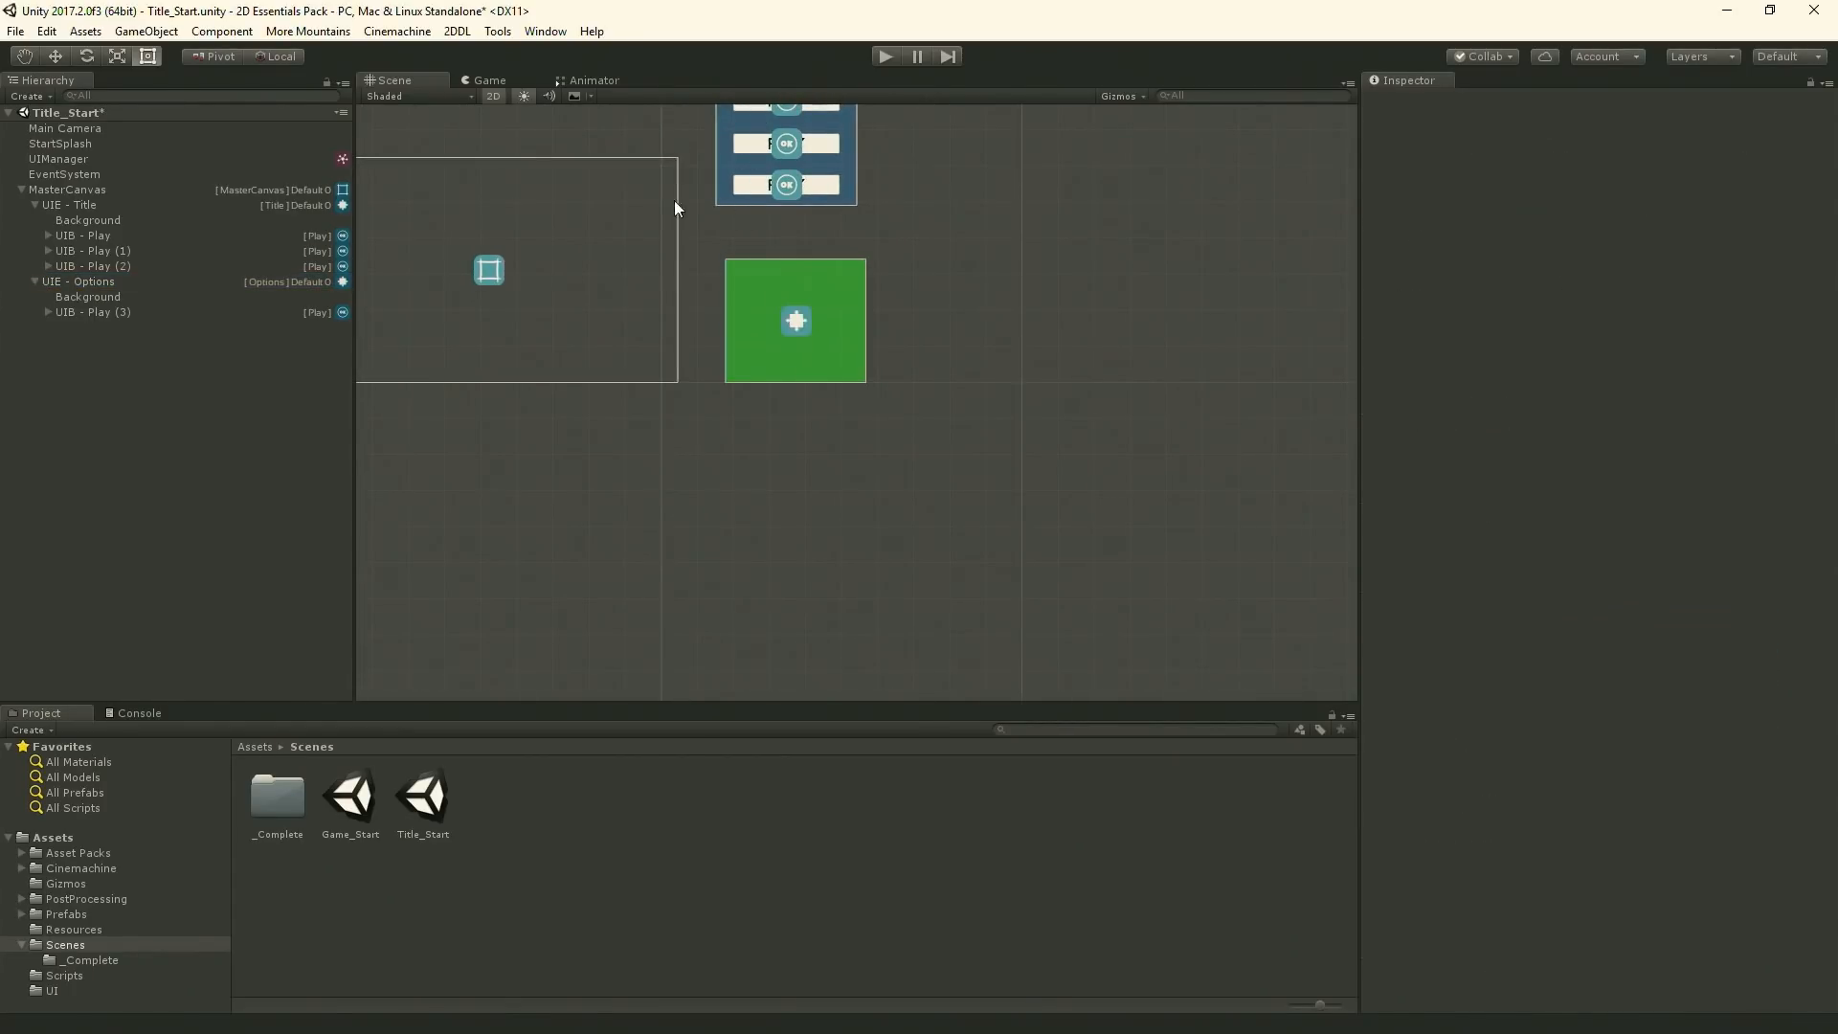
{"action": "left_click", "coordinate": [111, 311]}
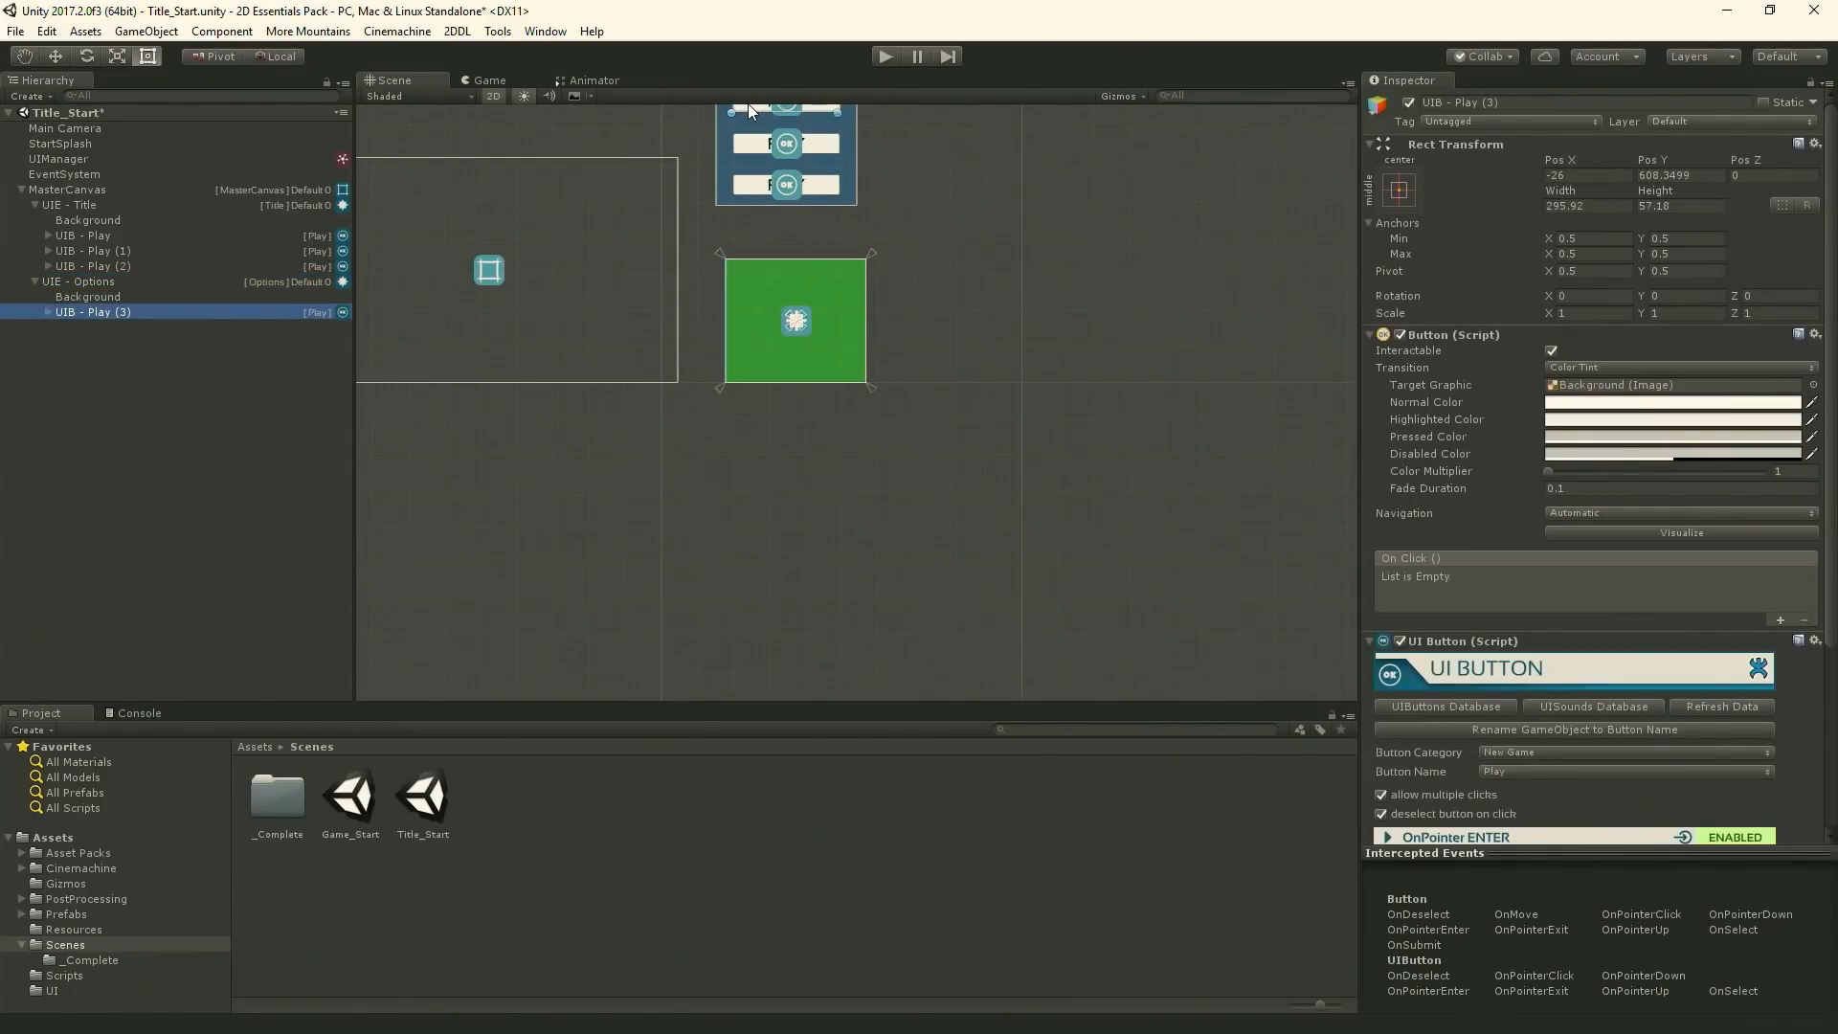
{"action": "left_click_drag", "start_coordinate": [749, 107], "coordinate": [765, 365]}
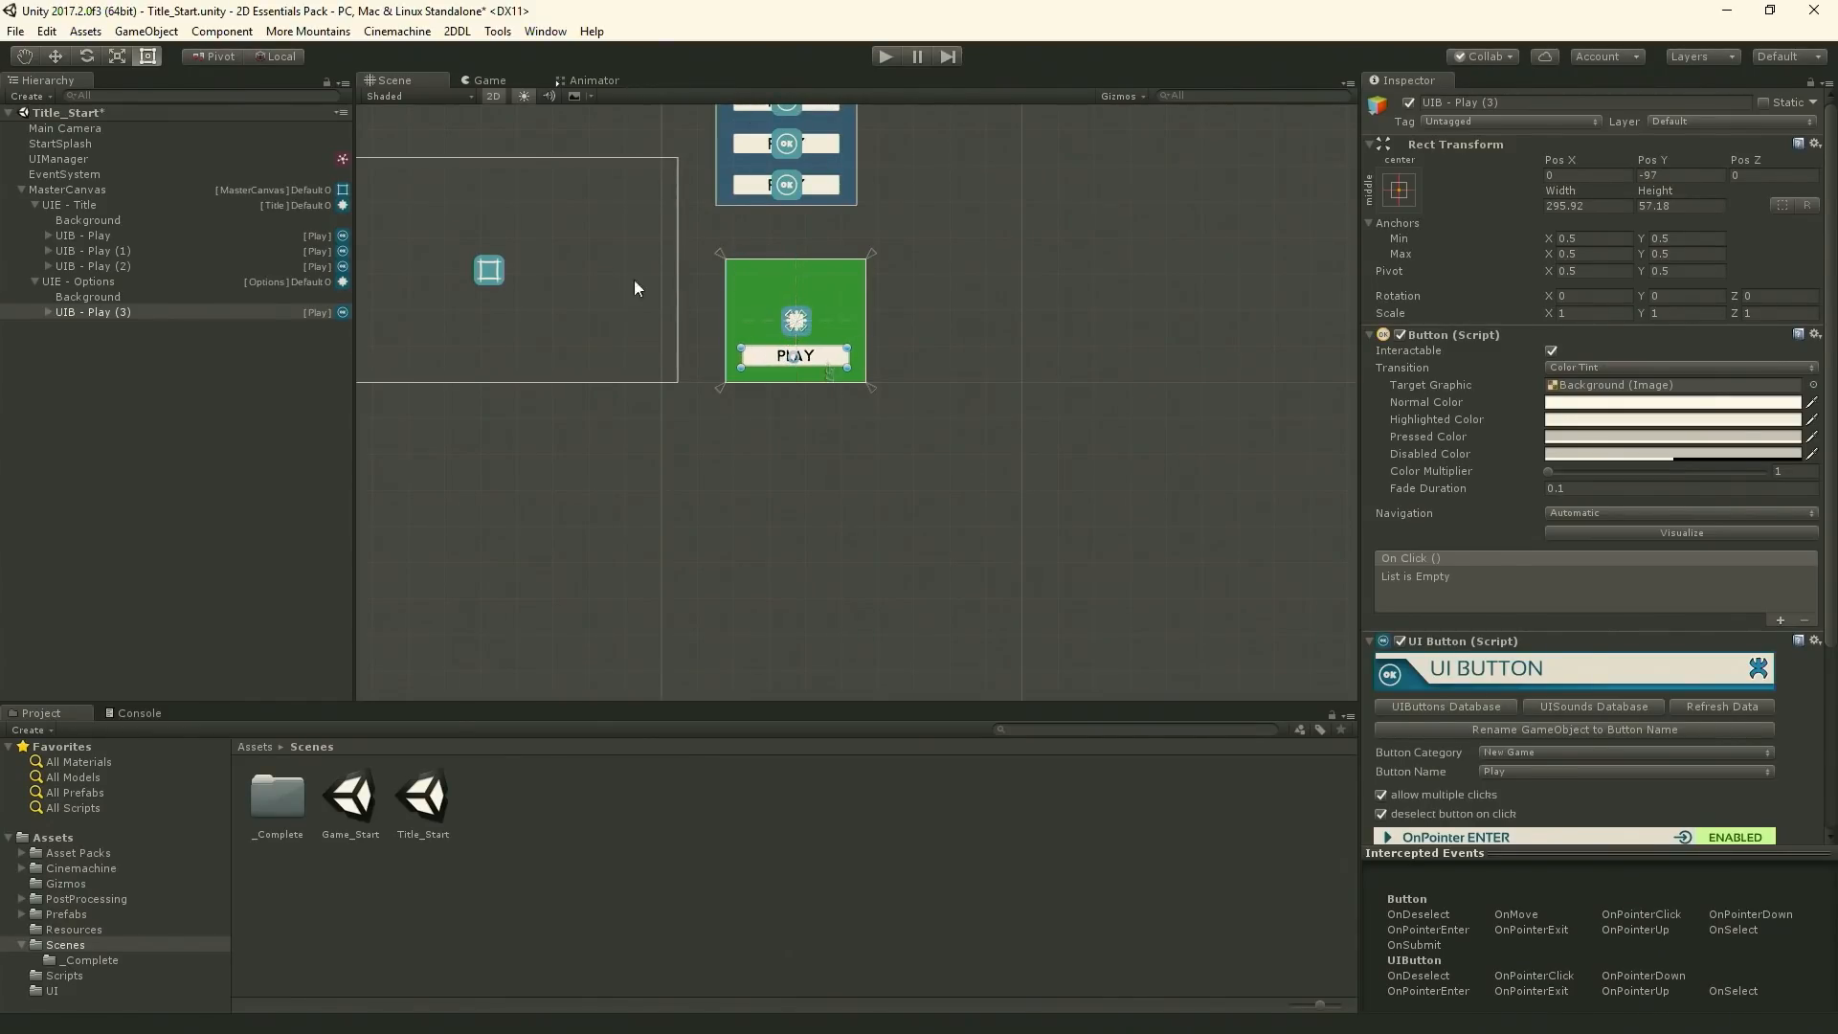
- Examine the default UIButton options in DoozyUI's editor settings
{"action": "scroll", "coordinate": [808, 210], "scroll_direction": "up", "scroll_amount": 6}
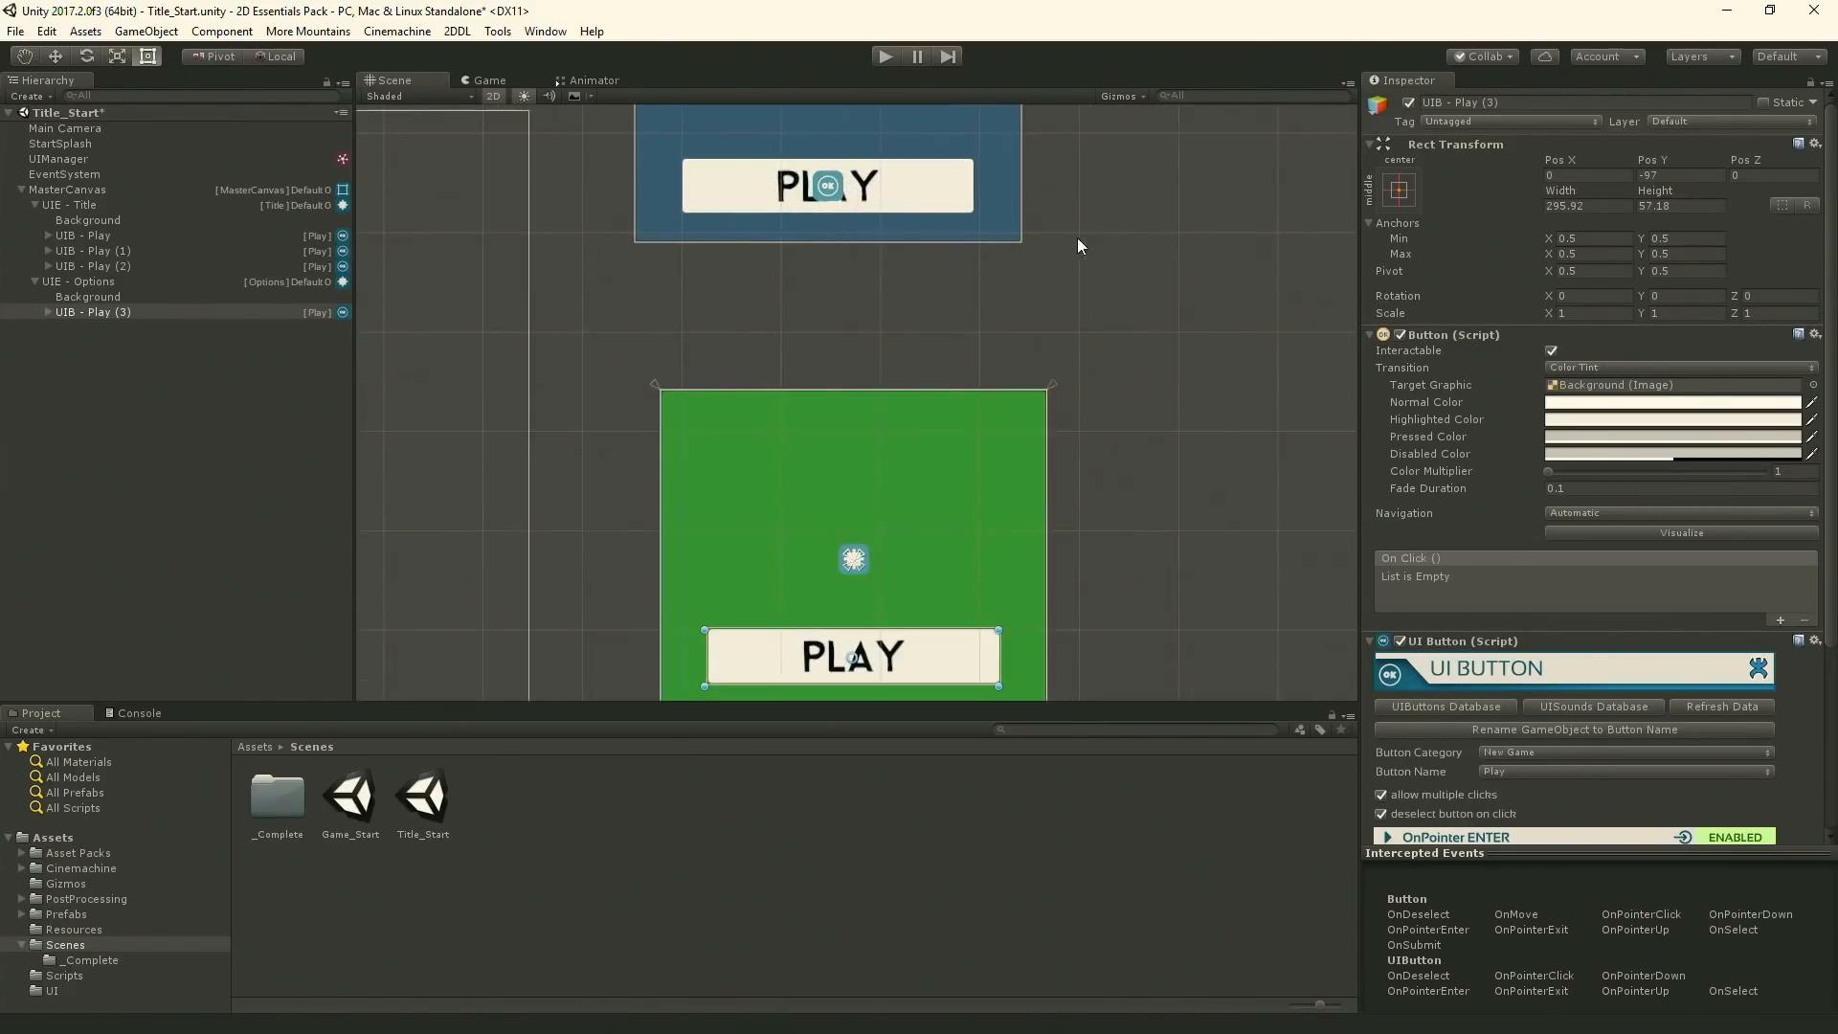
{"action": "middle_click_drag", "start_coordinate": [1077, 238], "coordinate": [1173, 562]}
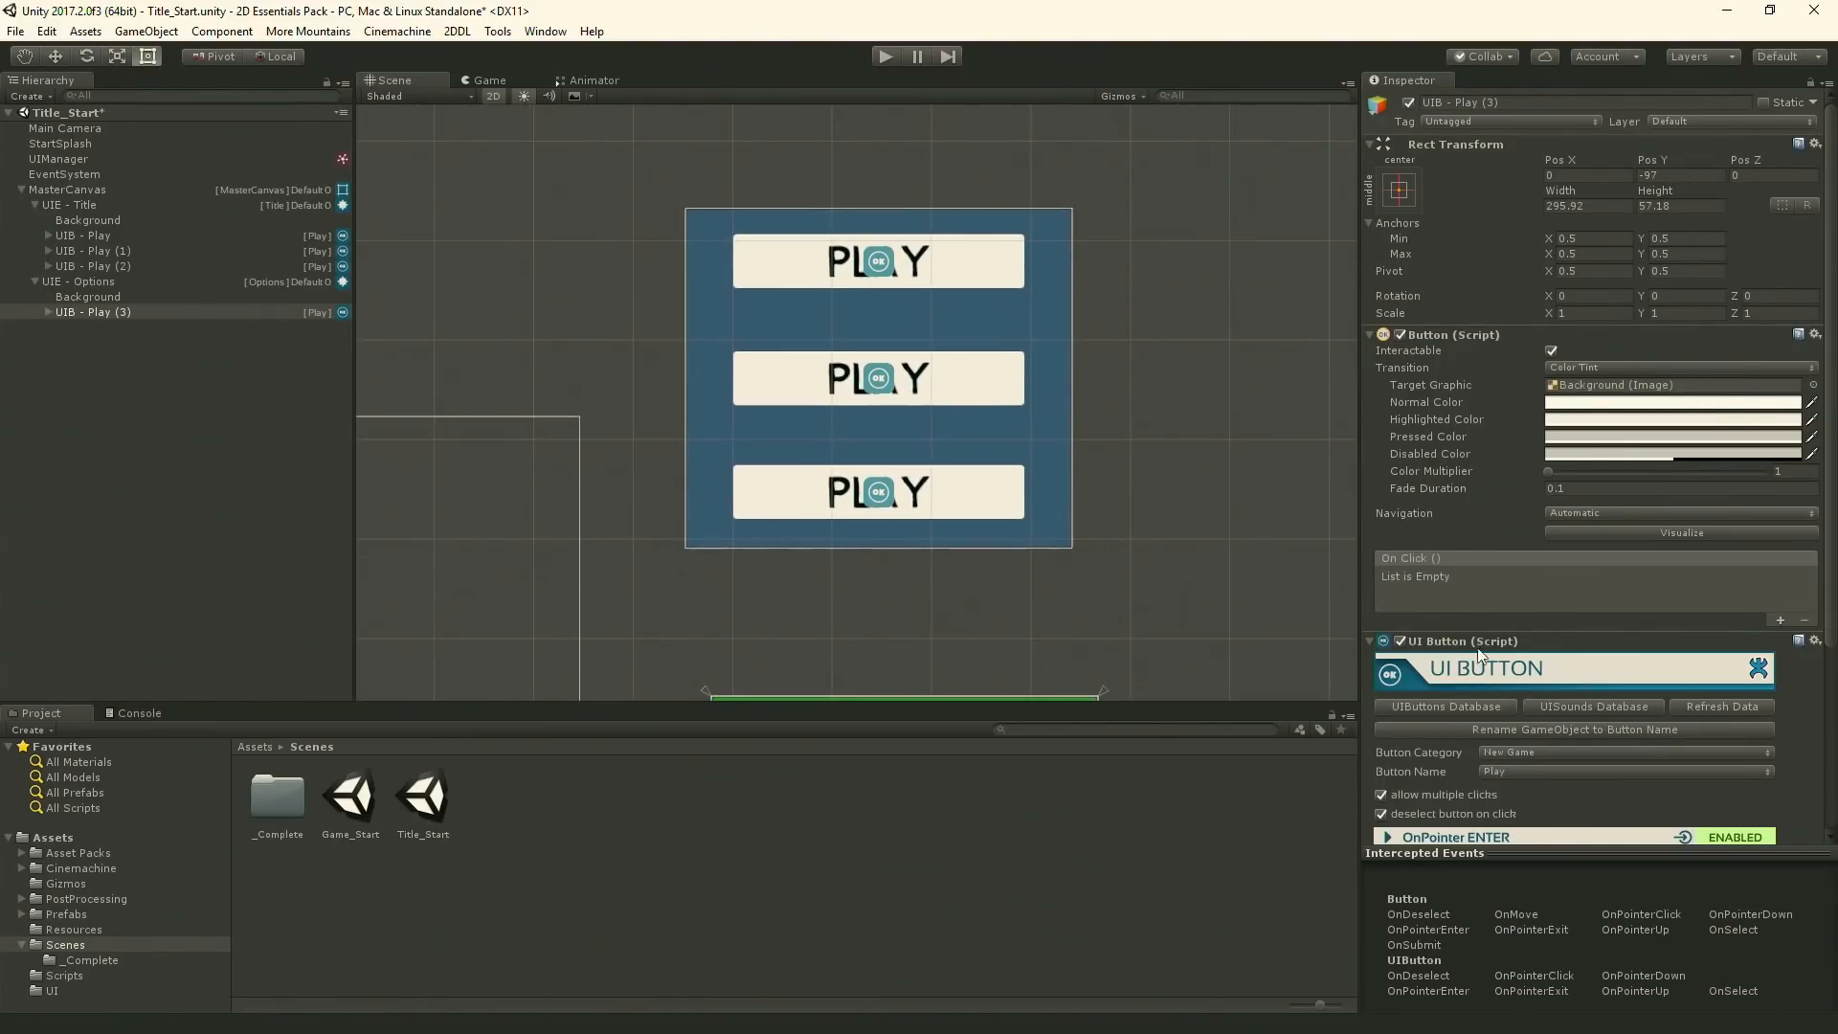
{"action": "scroll", "coordinate": [1483, 656], "scroll_direction": "down", "scroll_amount": 3}
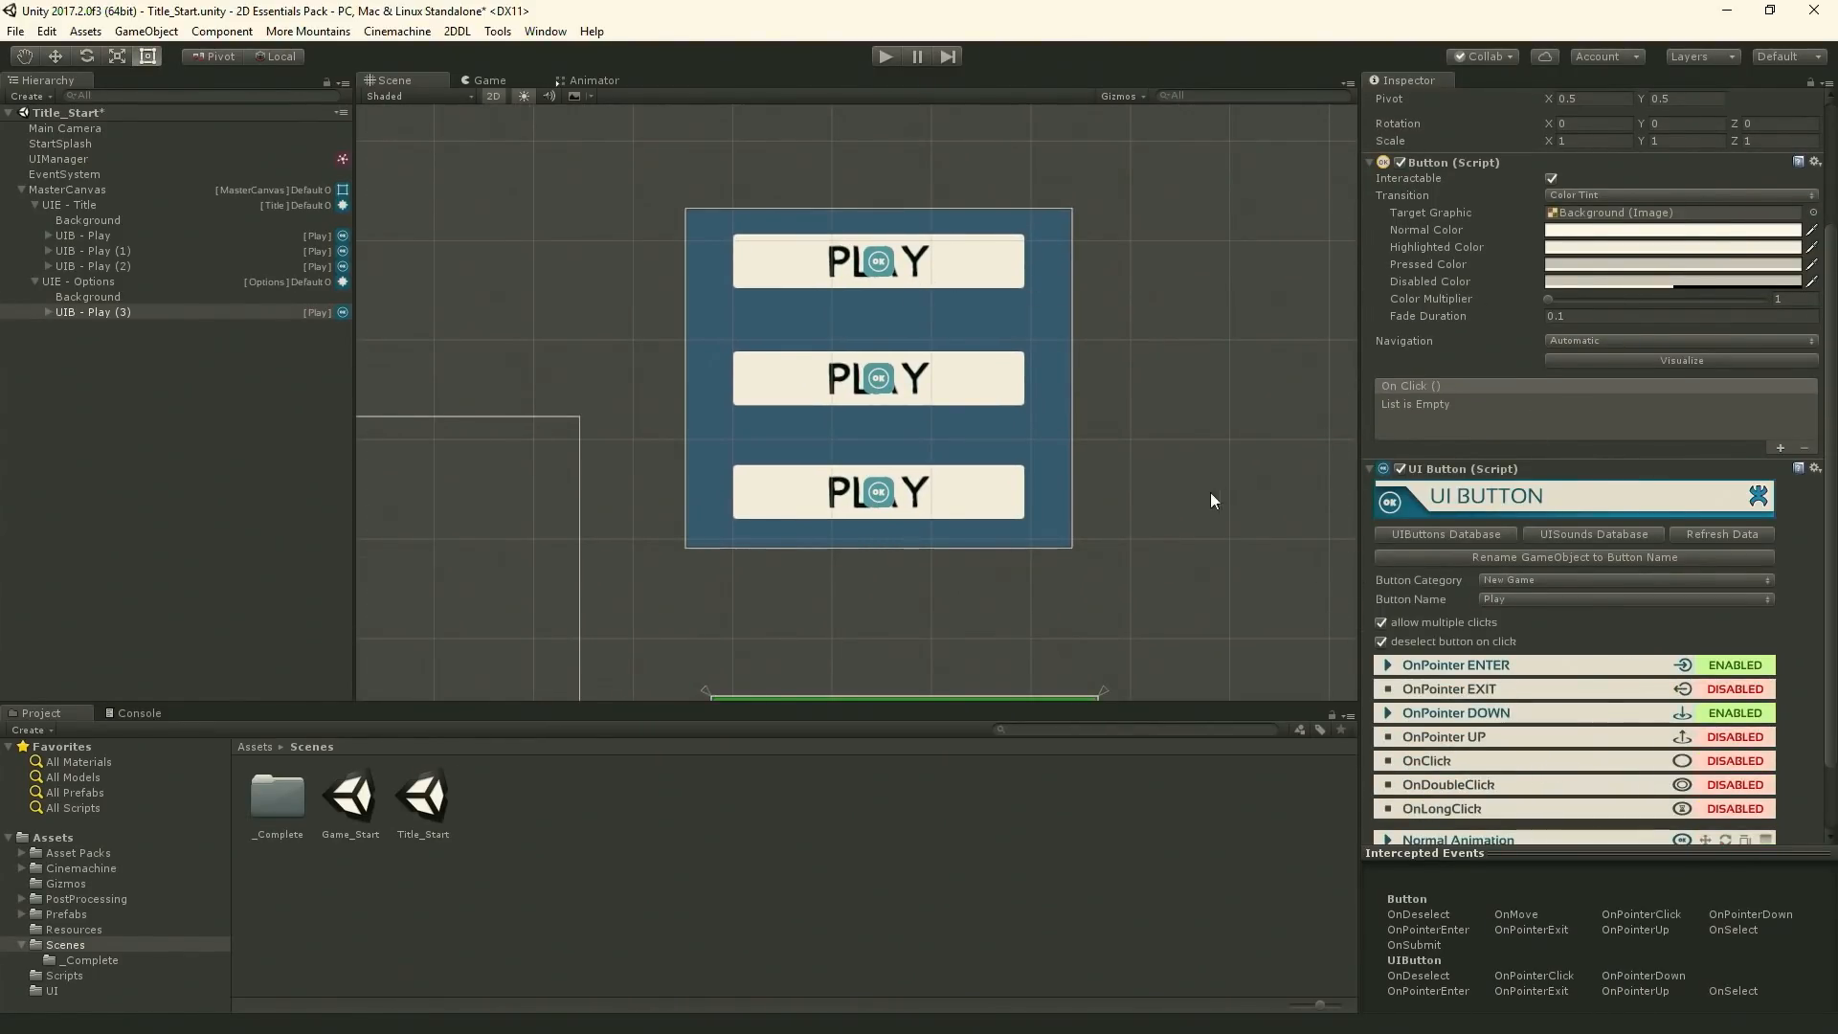
{"action": "left_click", "coordinate": [96, 173]}
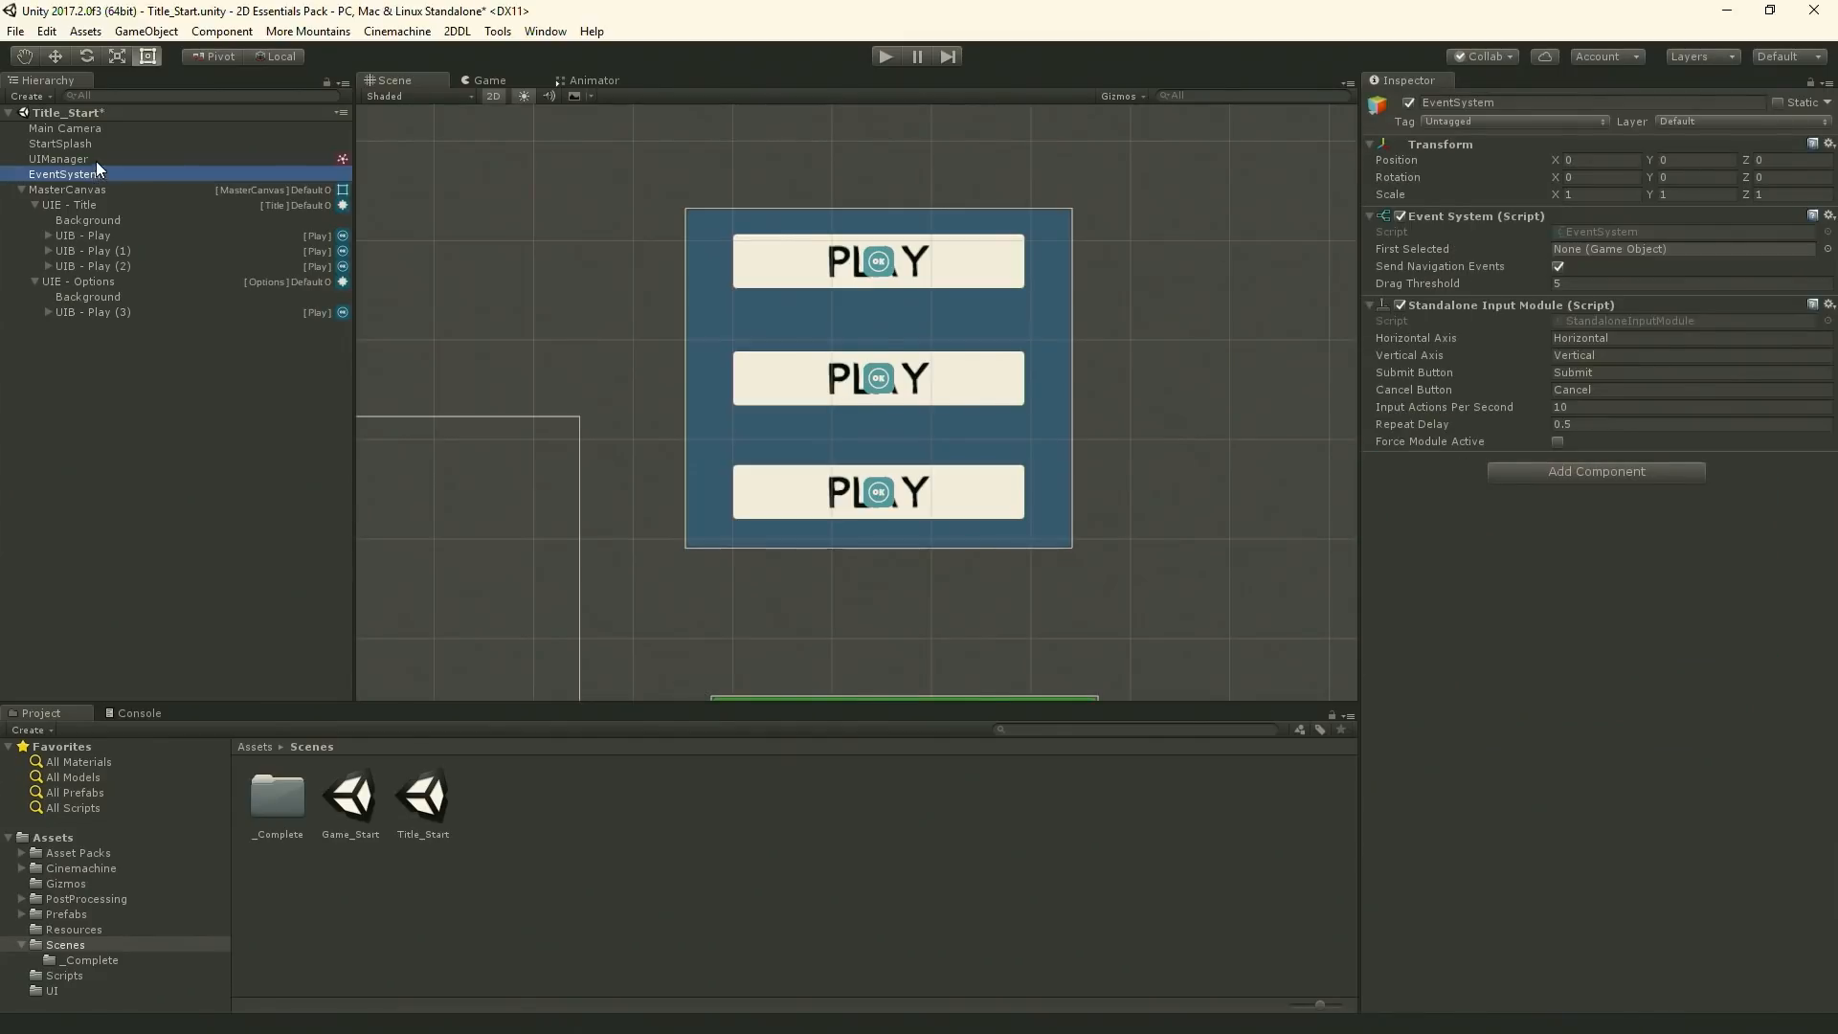
{"action": "left_click", "coordinate": [96, 159]}
{"action": "left_click", "coordinate": [1442, 465]}
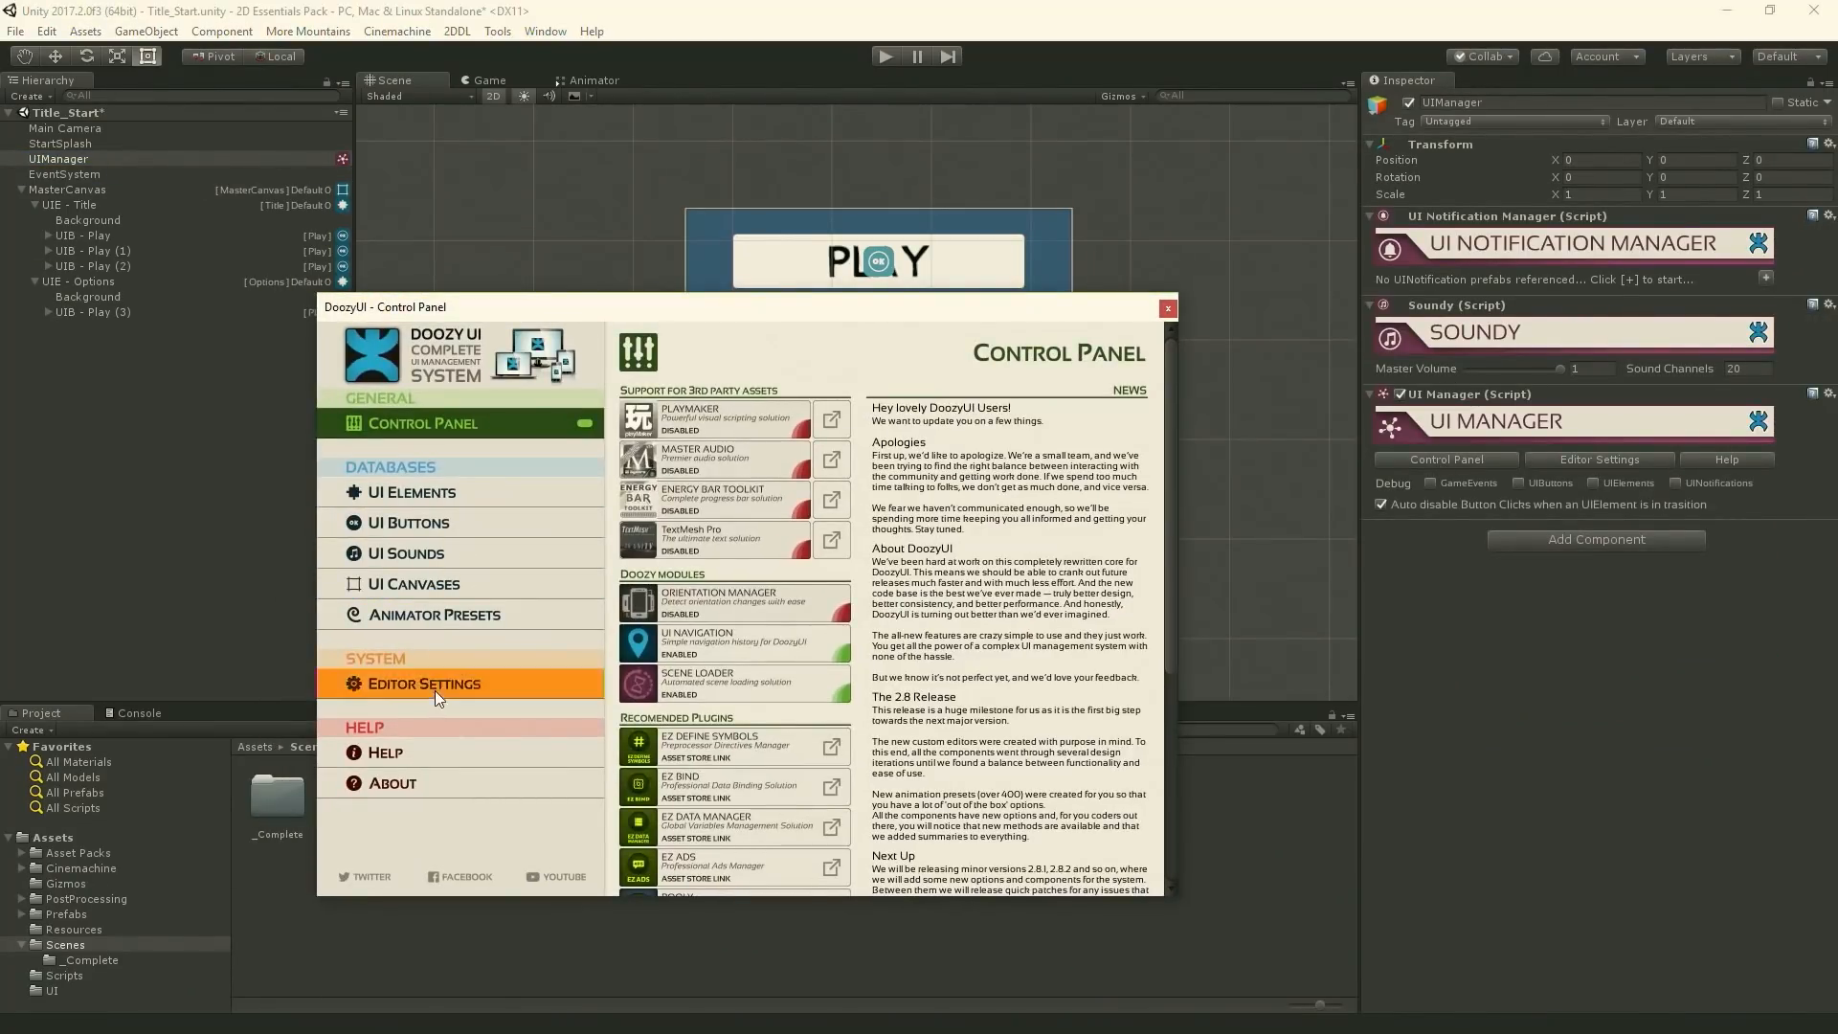
{"action": "left_click", "coordinate": [434, 687]}
{"action": "left_click", "coordinate": [681, 454]}
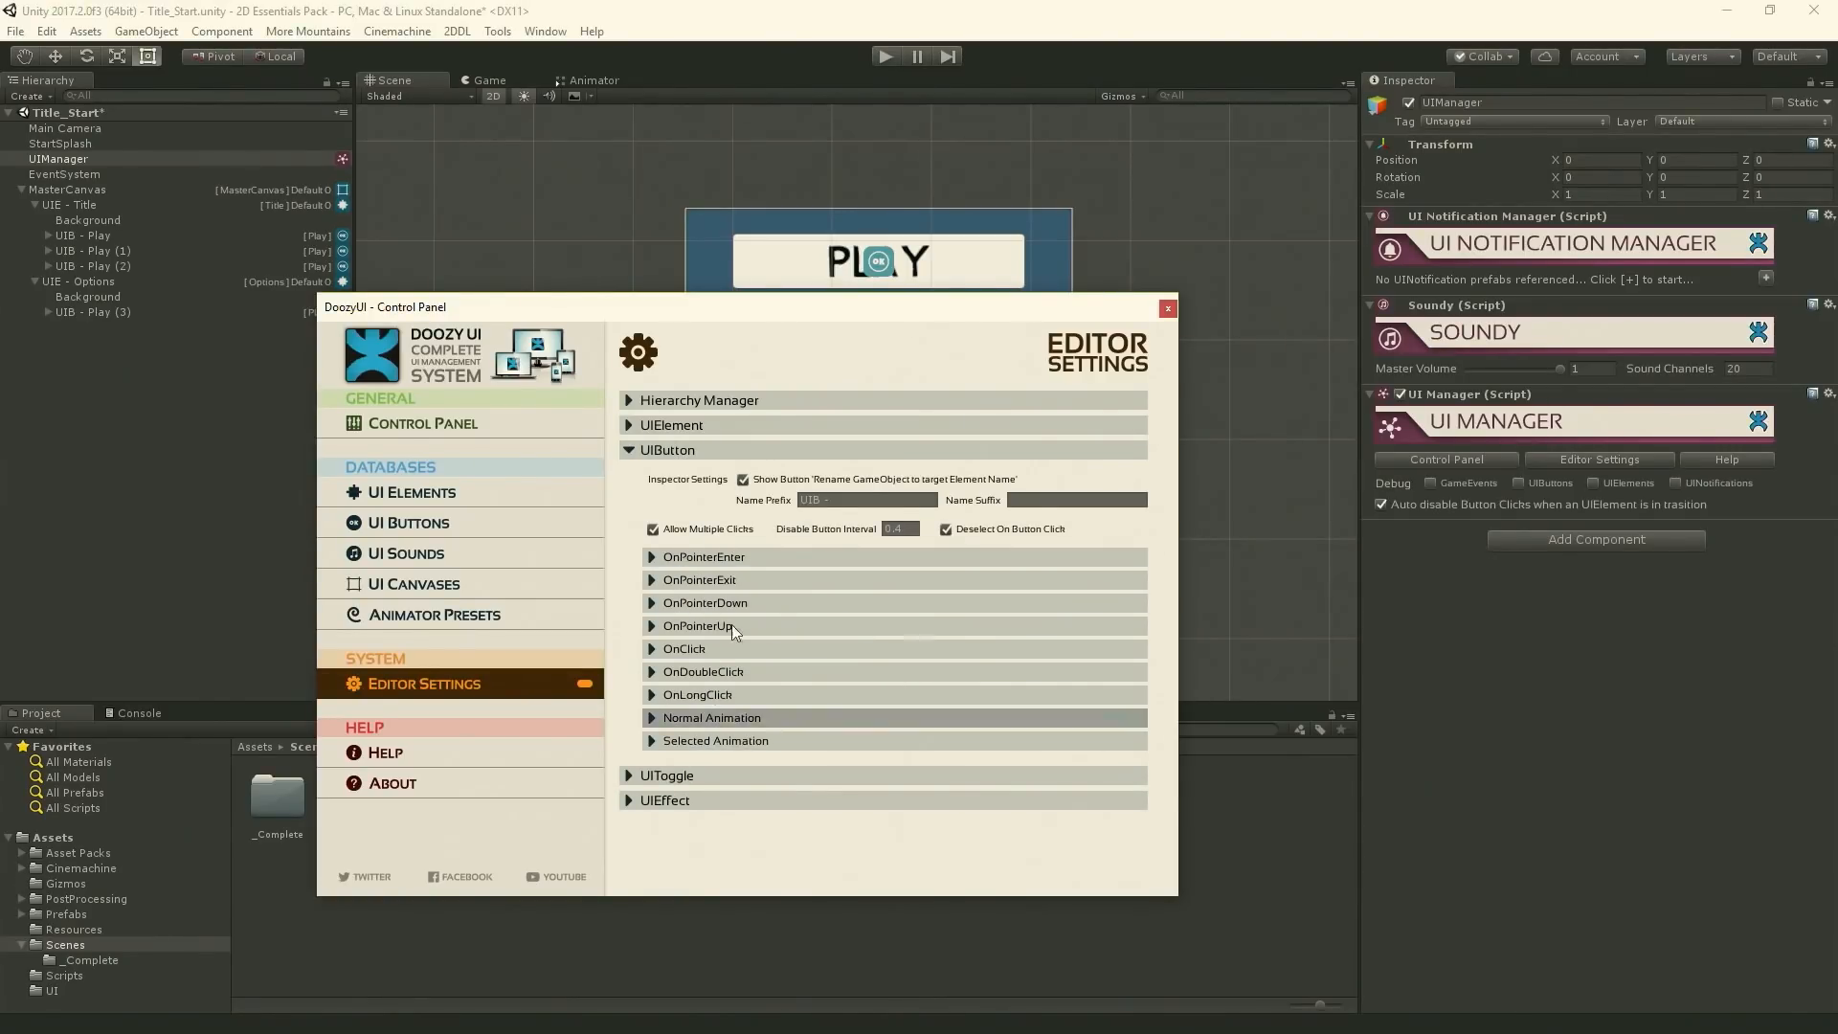
{"action": "left_click", "coordinate": [1168, 309]}
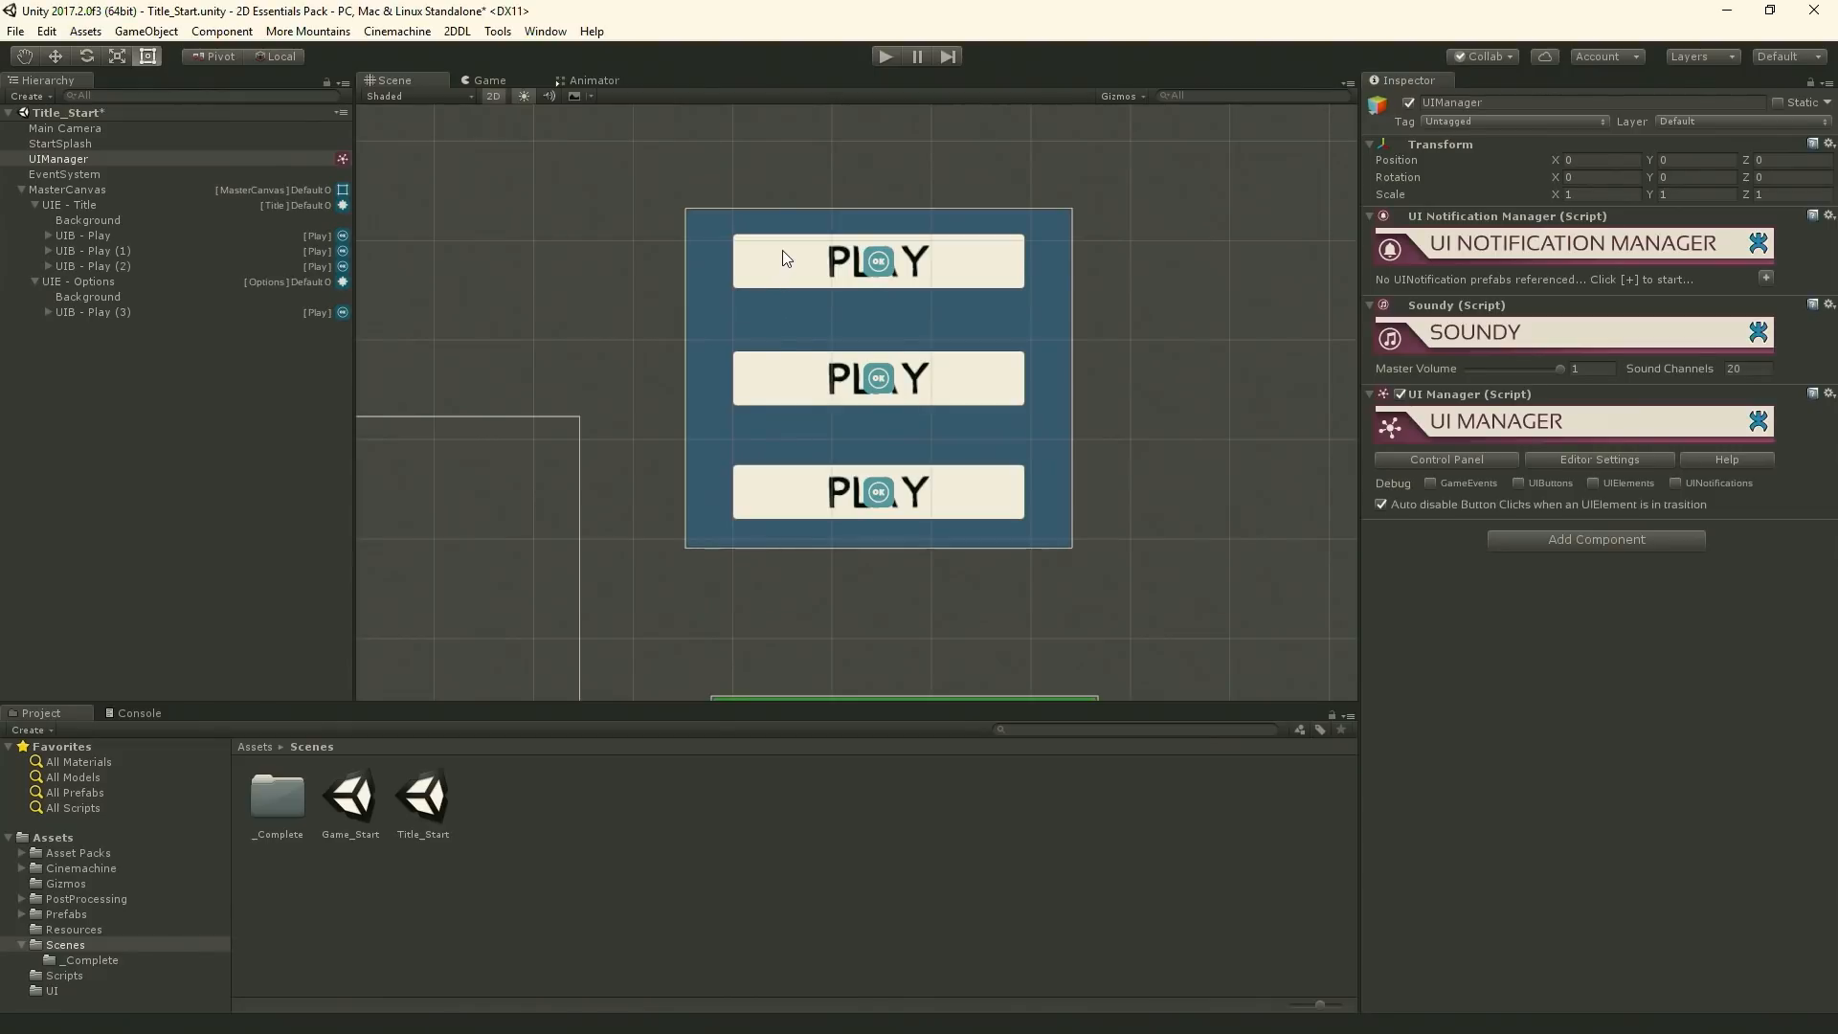
- Change the label text of the Title panel's middle button to "Options"
{"action": "left_click", "coordinate": [71, 250]}
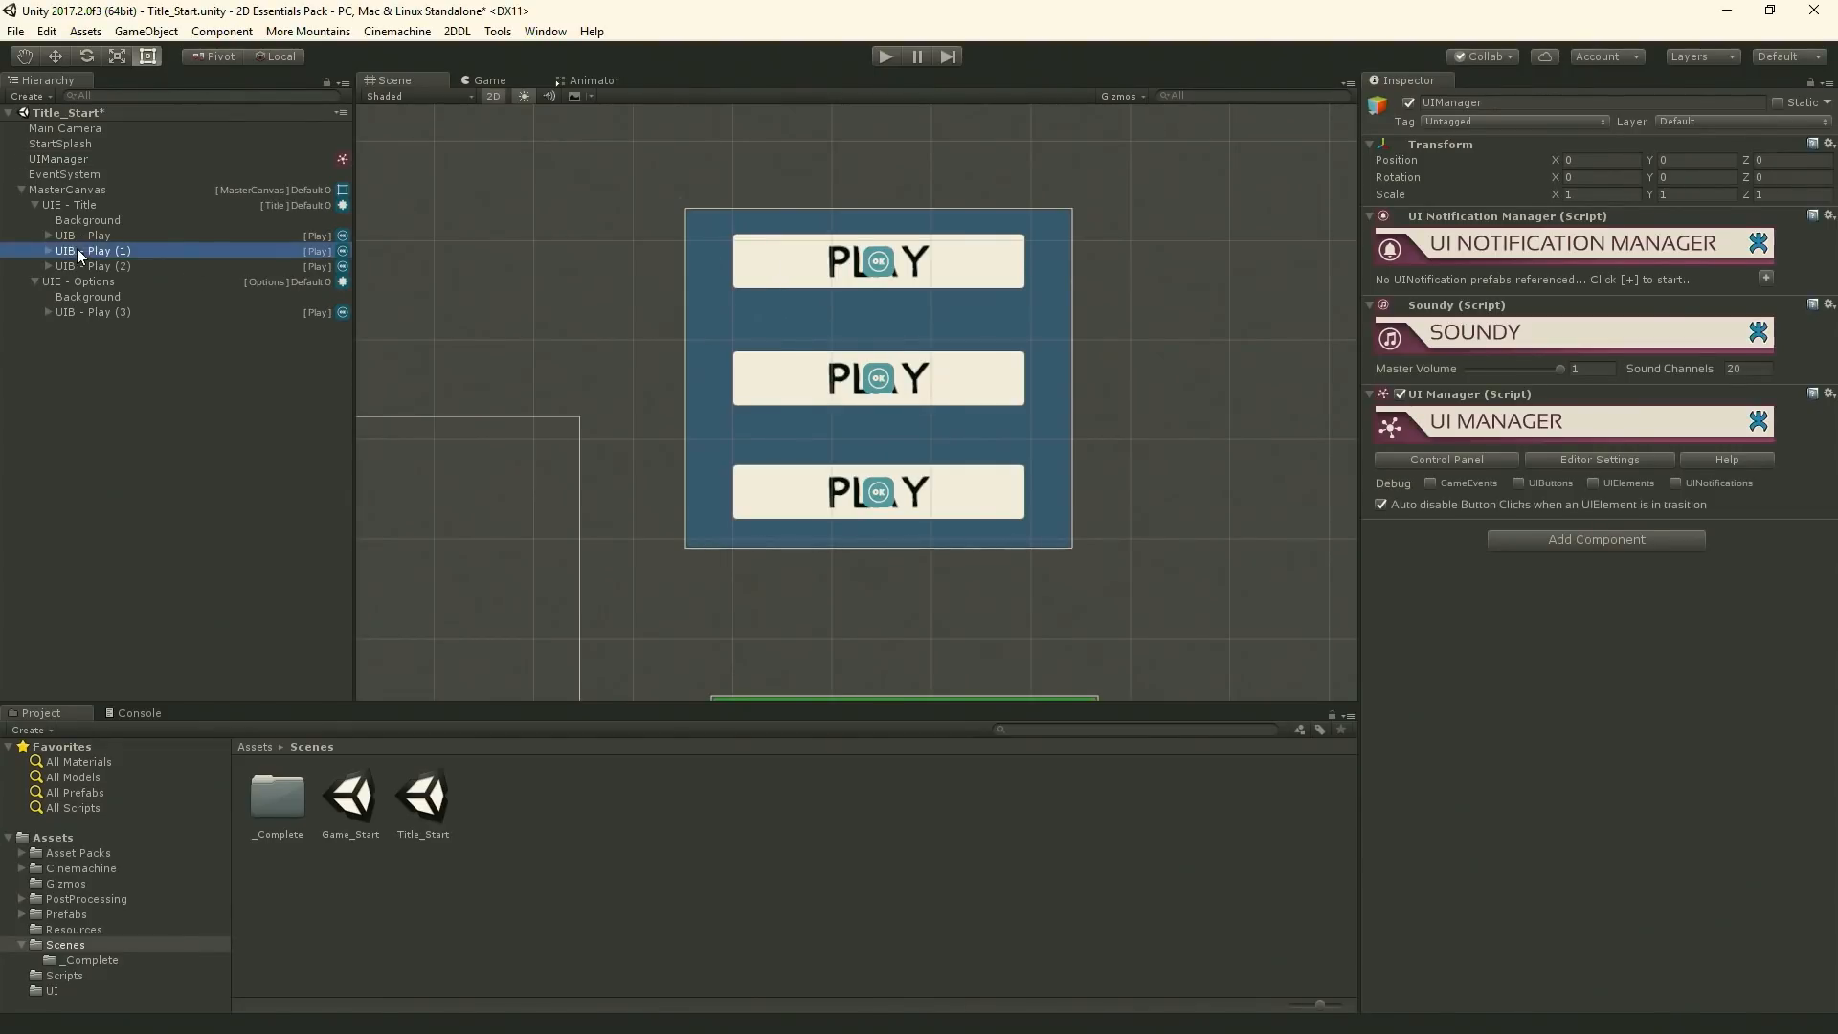
{"action": "left_click", "coordinate": [48, 251]}
{"action": "left_click", "coordinate": [91, 280]}
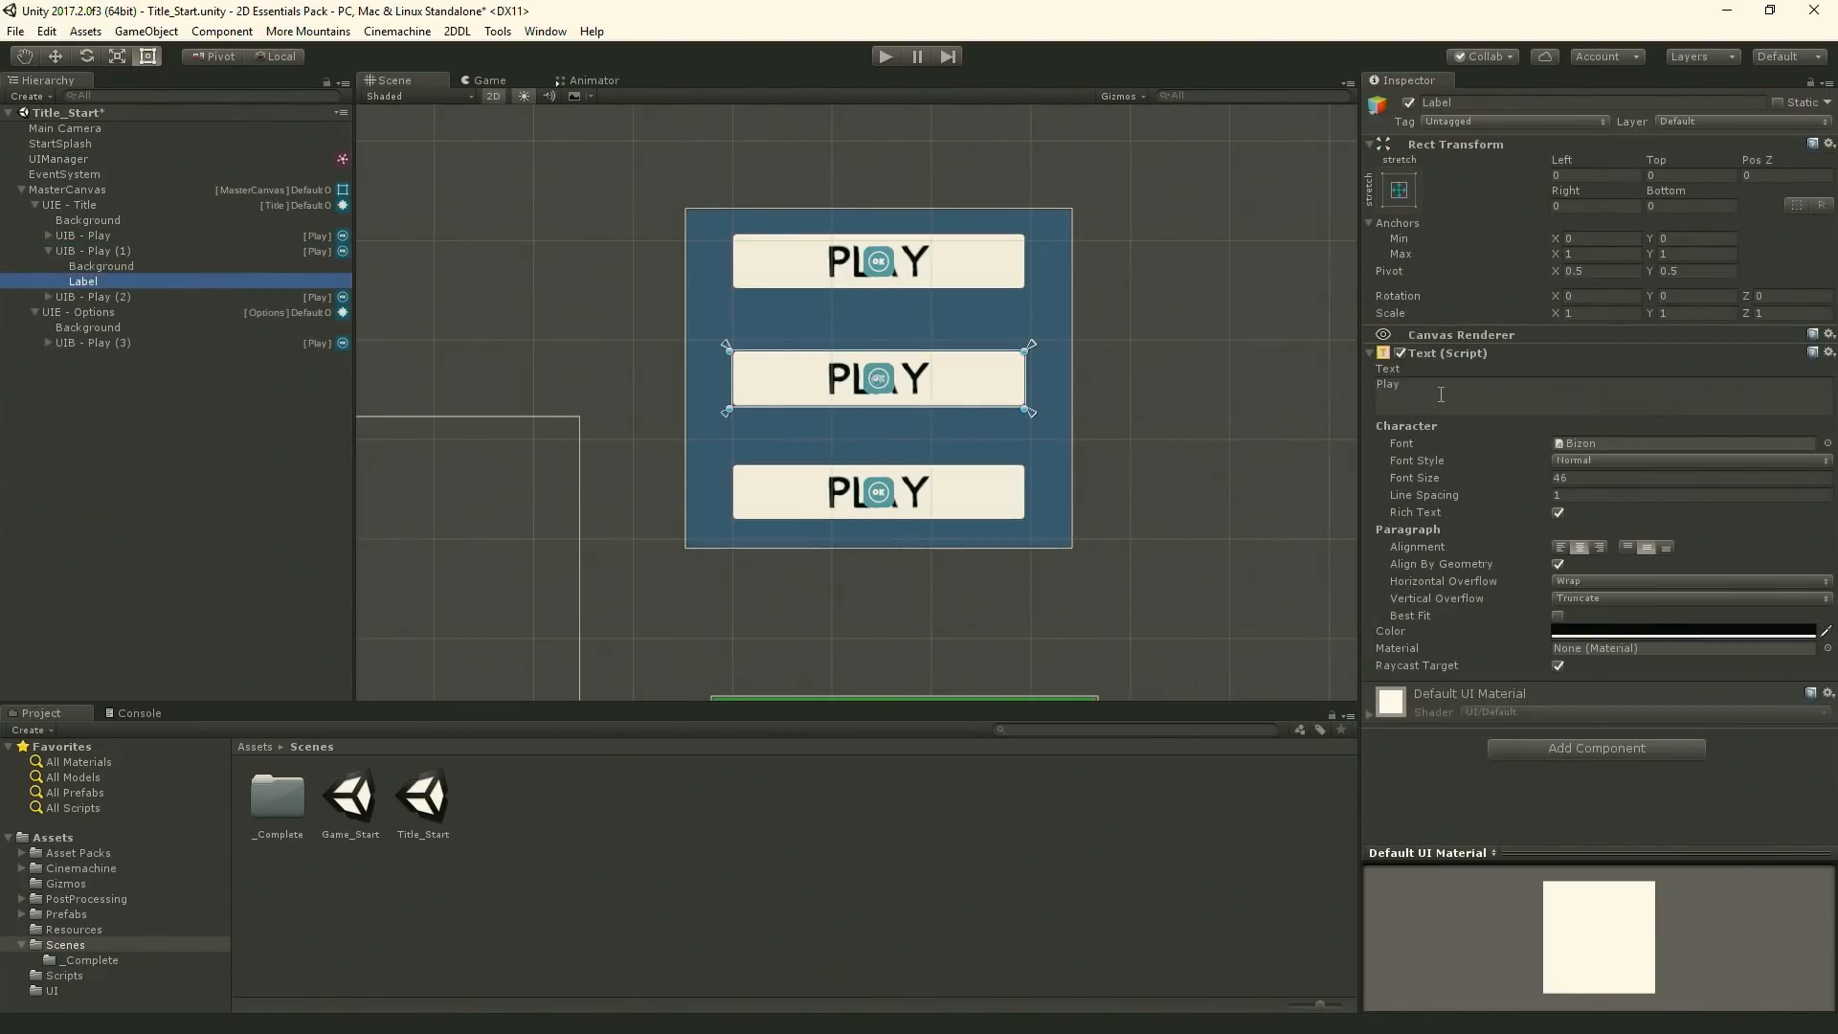
{"action": "left_click", "coordinate": [1446, 390]}
{"action": "key", "text": "BackSpace"}
{"action": "type", "text": "Options"}
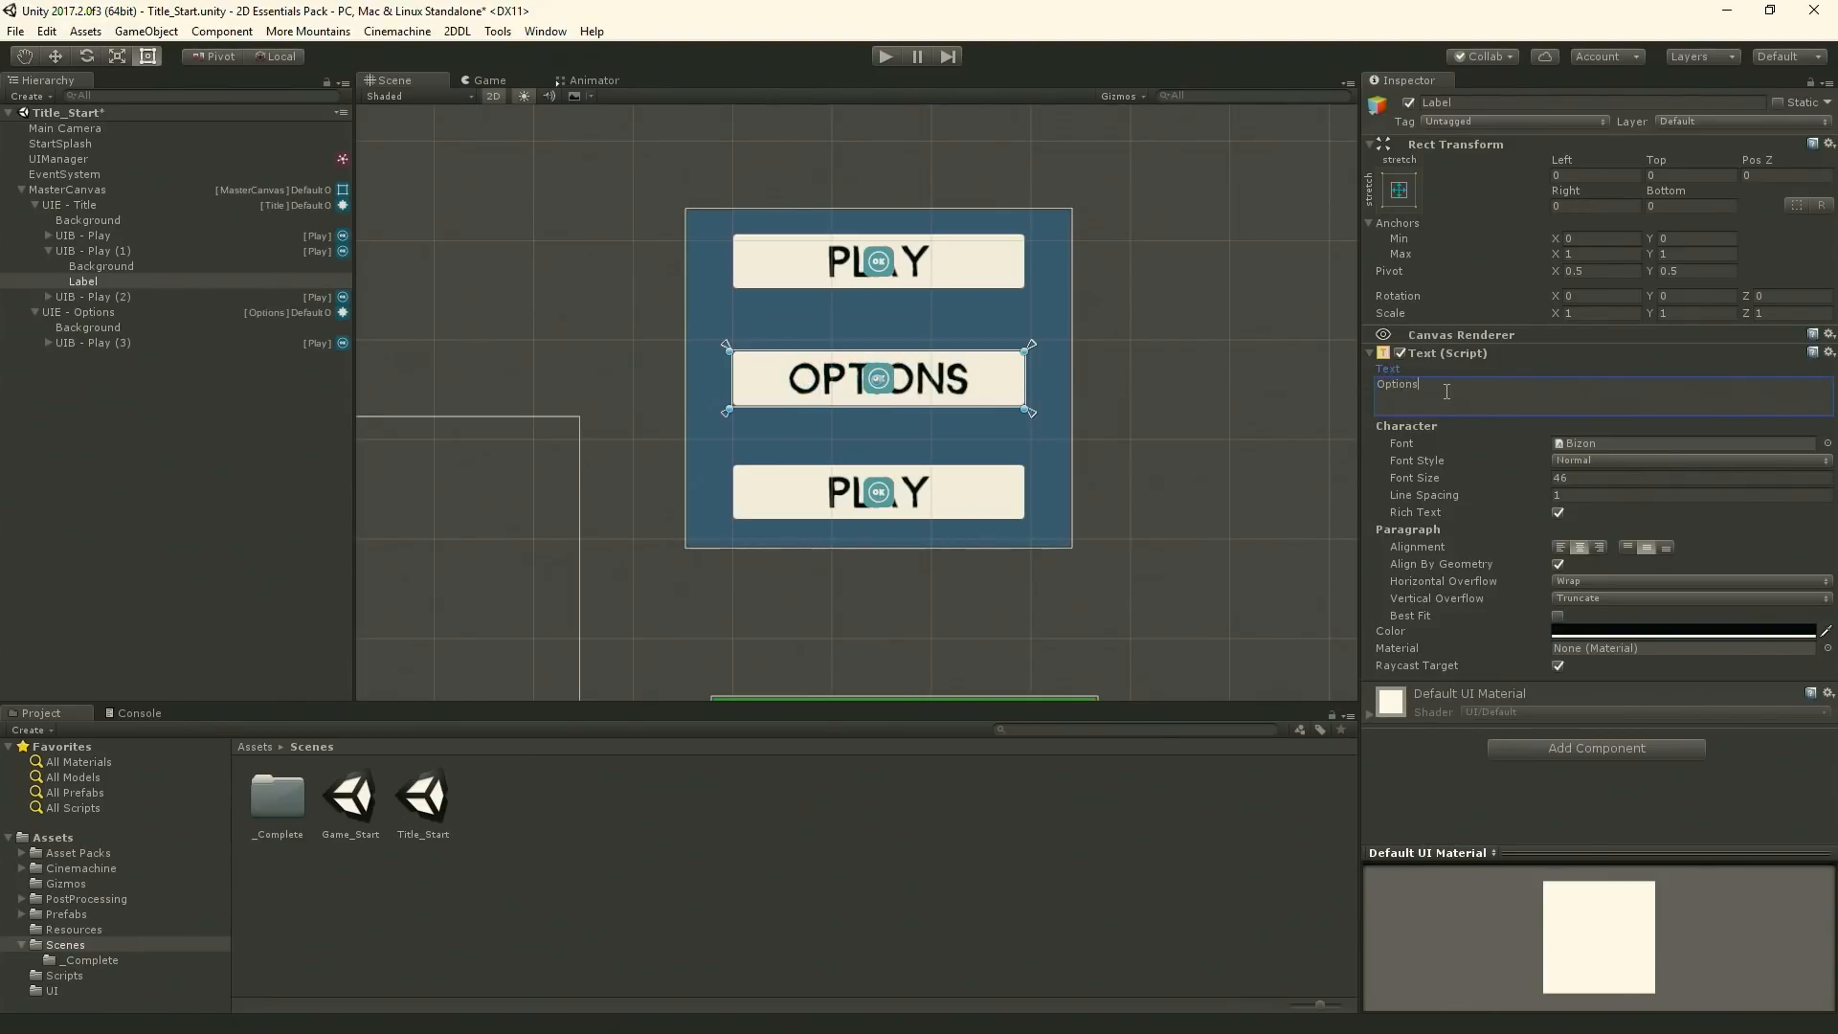
{"action": "left_click", "coordinate": [50, 251]}
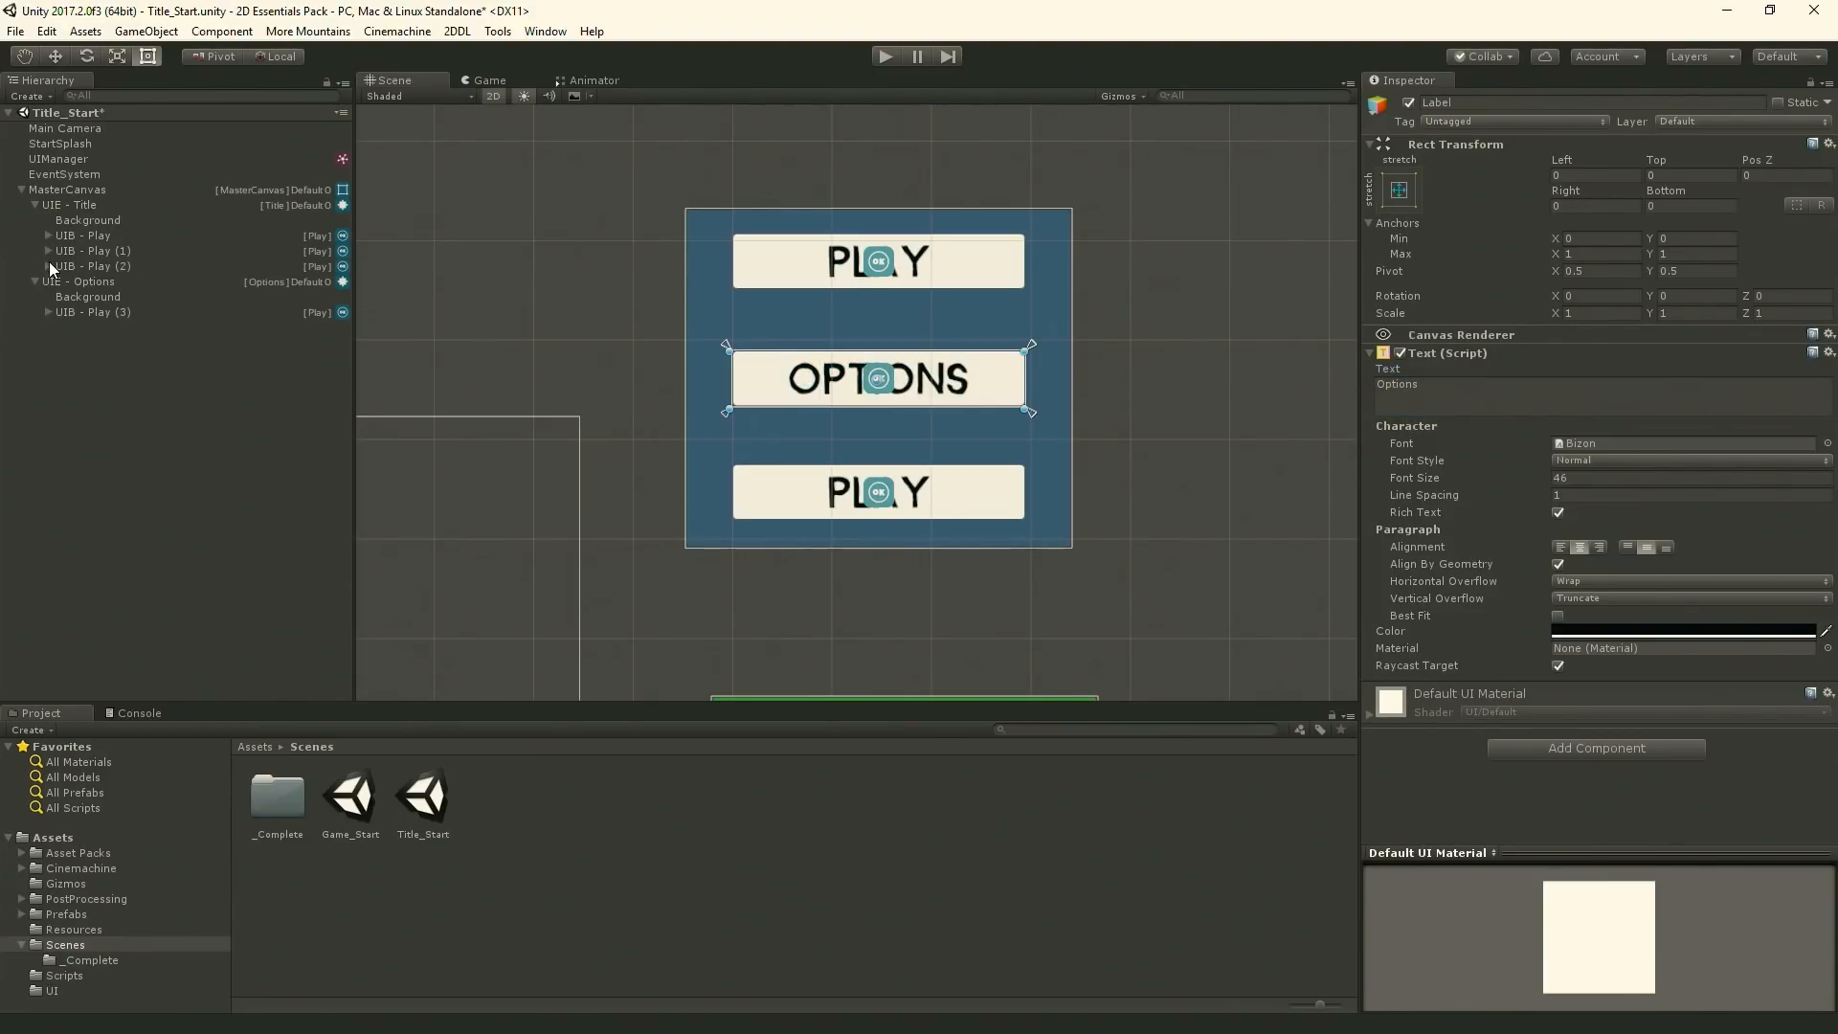
- Change the label text of the Title panel's lowest button to "Exit"
{"action": "left_click", "coordinate": [49, 265]}
{"action": "left_click", "coordinate": [85, 297]}
{"action": "left_click", "coordinate": [1473, 388]}
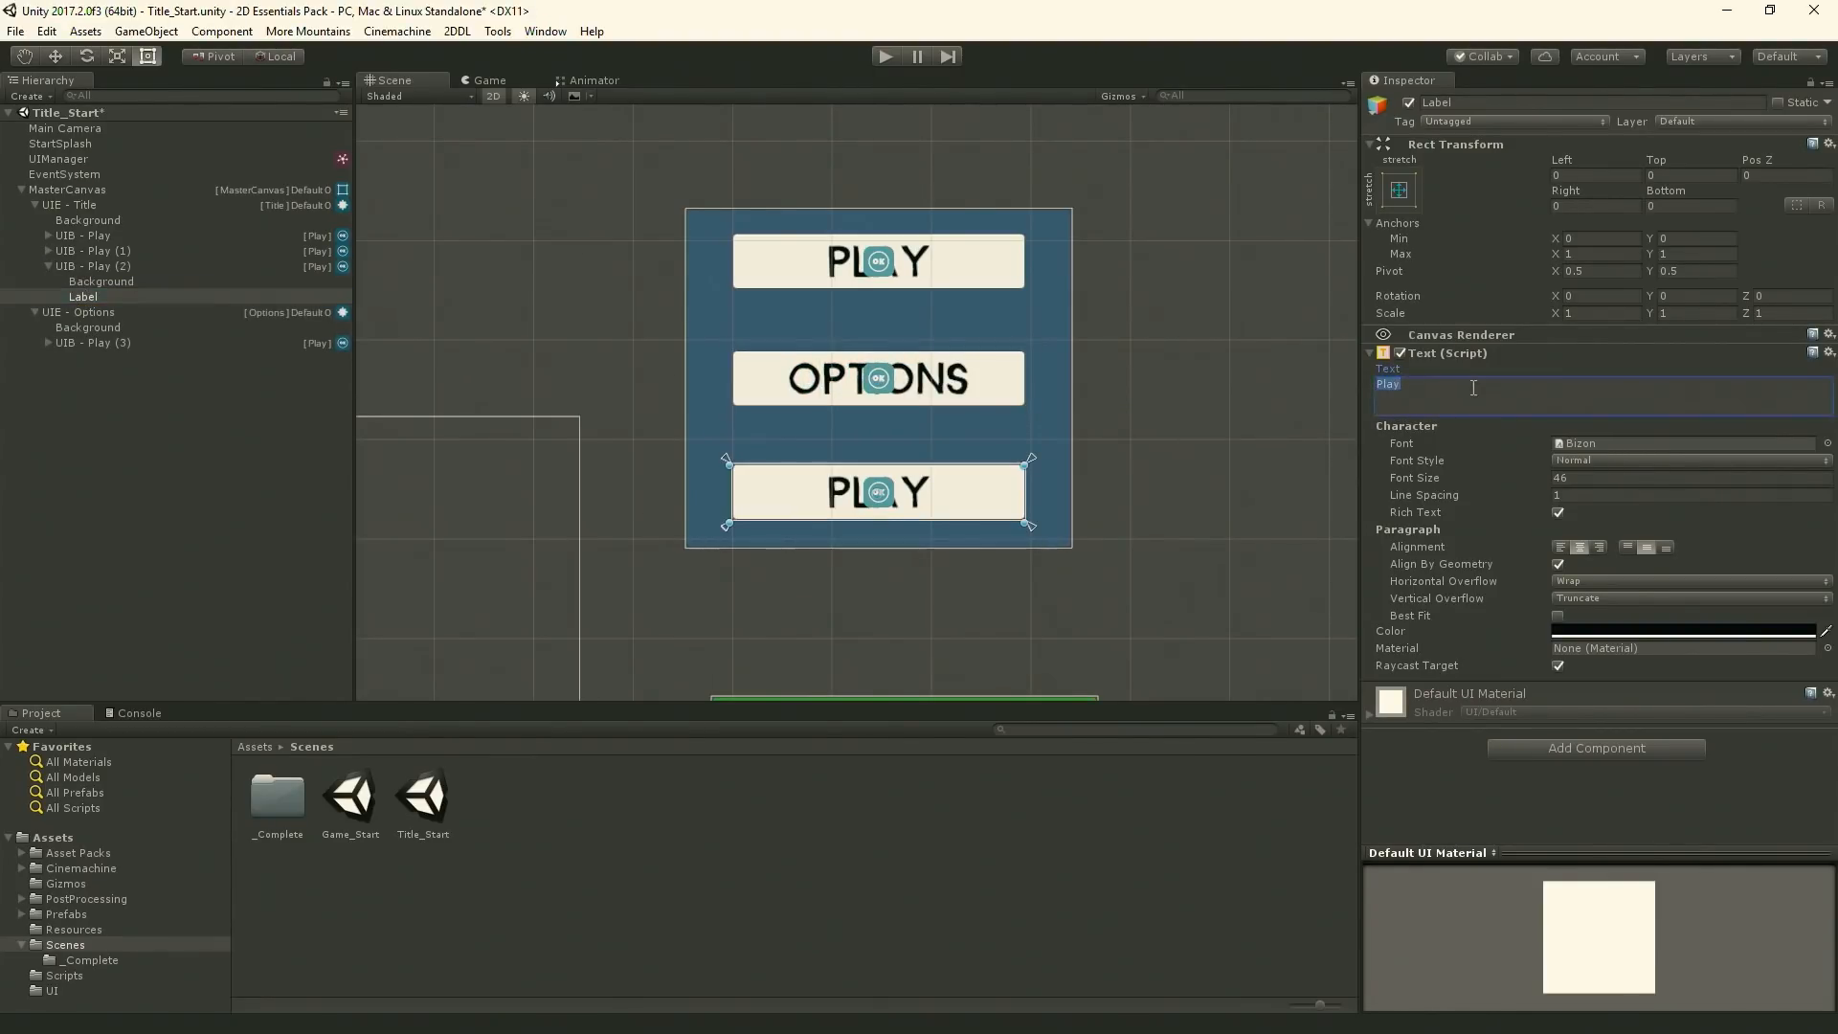
{"action": "type", "text": "Exit"}
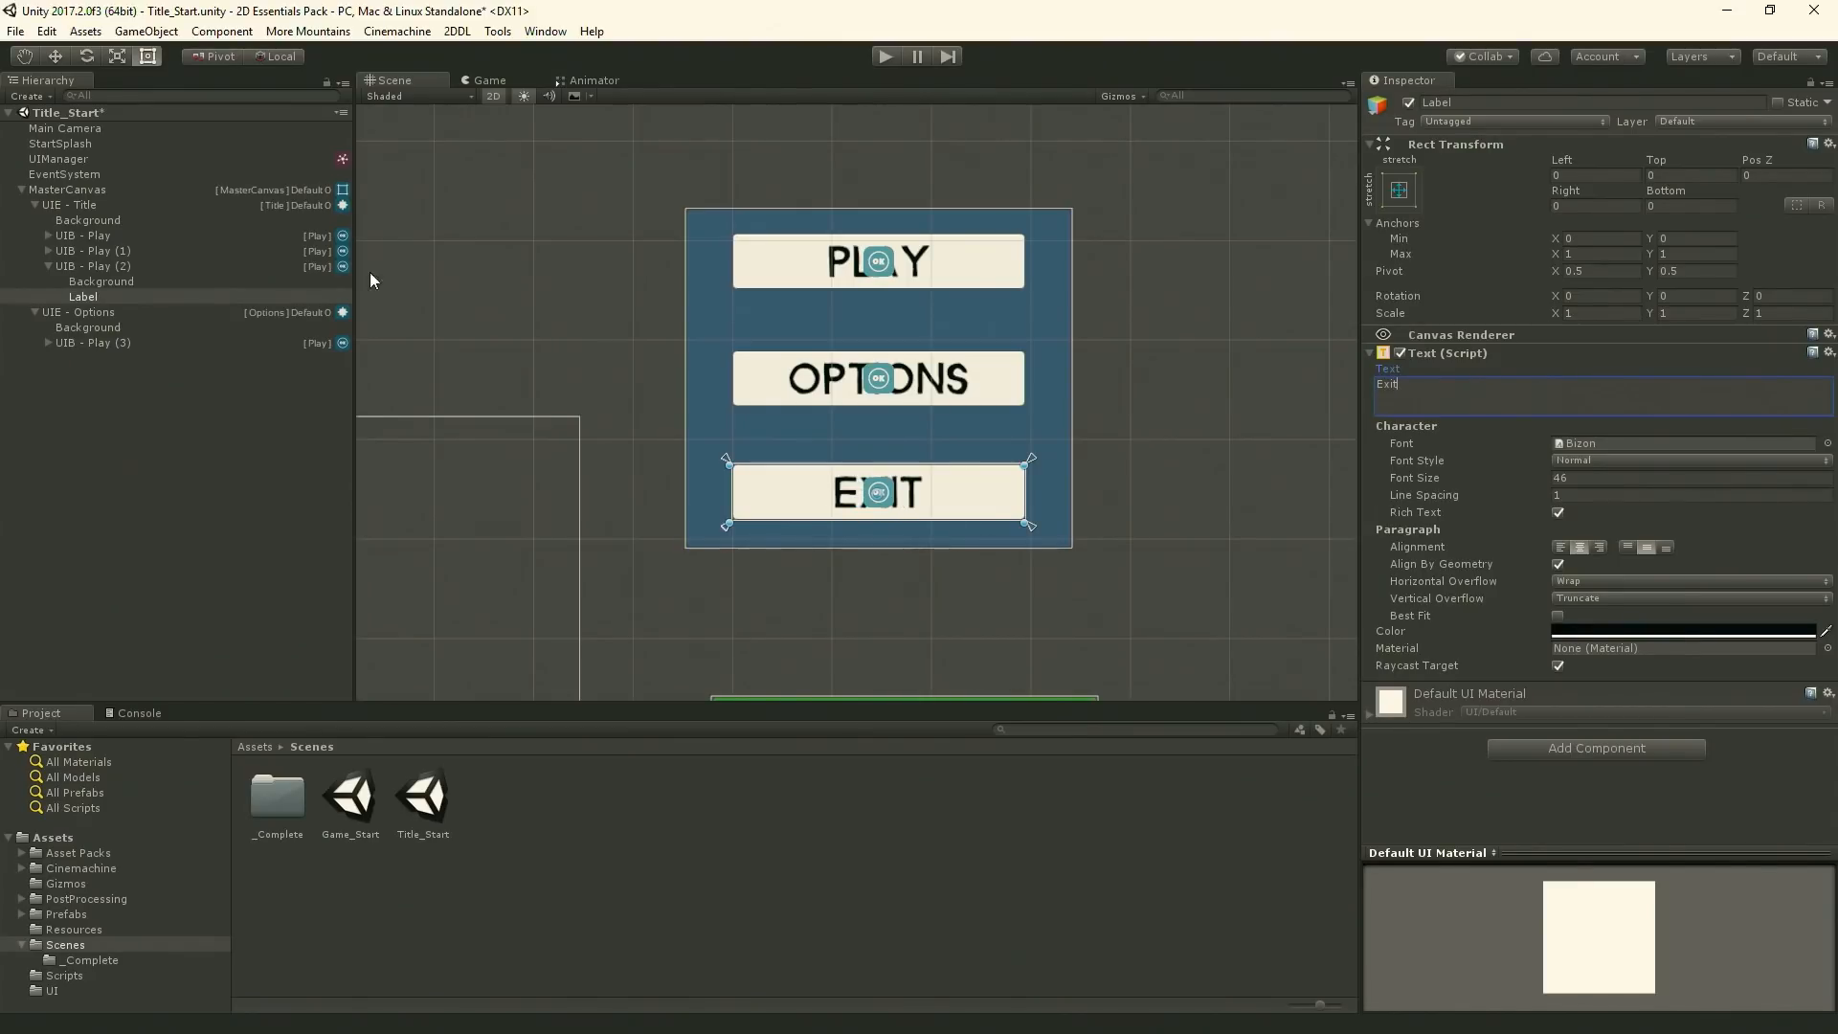
{"action": "left_click", "coordinate": [46, 266]}
- Change the label text of the button in the Options panel to "Back"
{"action": "left_click", "coordinate": [46, 342]}
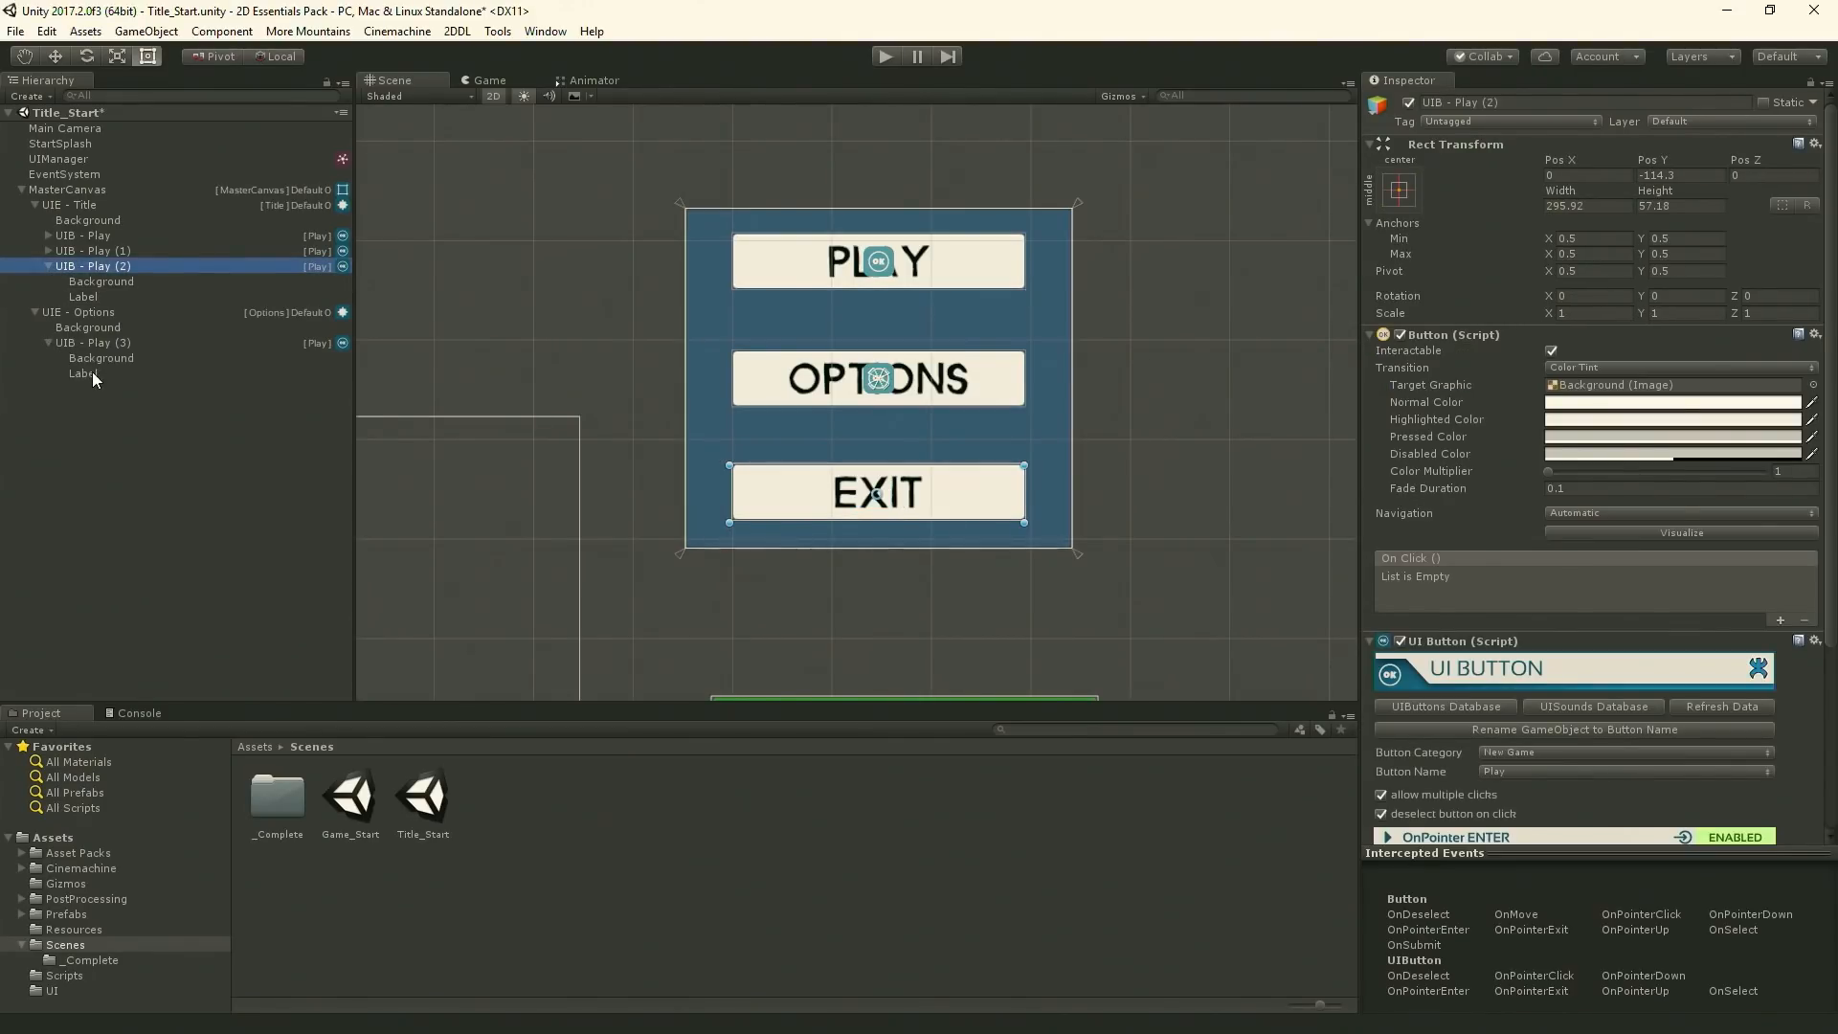
{"action": "left_click", "coordinate": [92, 373]}
{"action": "left_click", "coordinate": [1483, 383]}
{"action": "type", "text": "Back"}
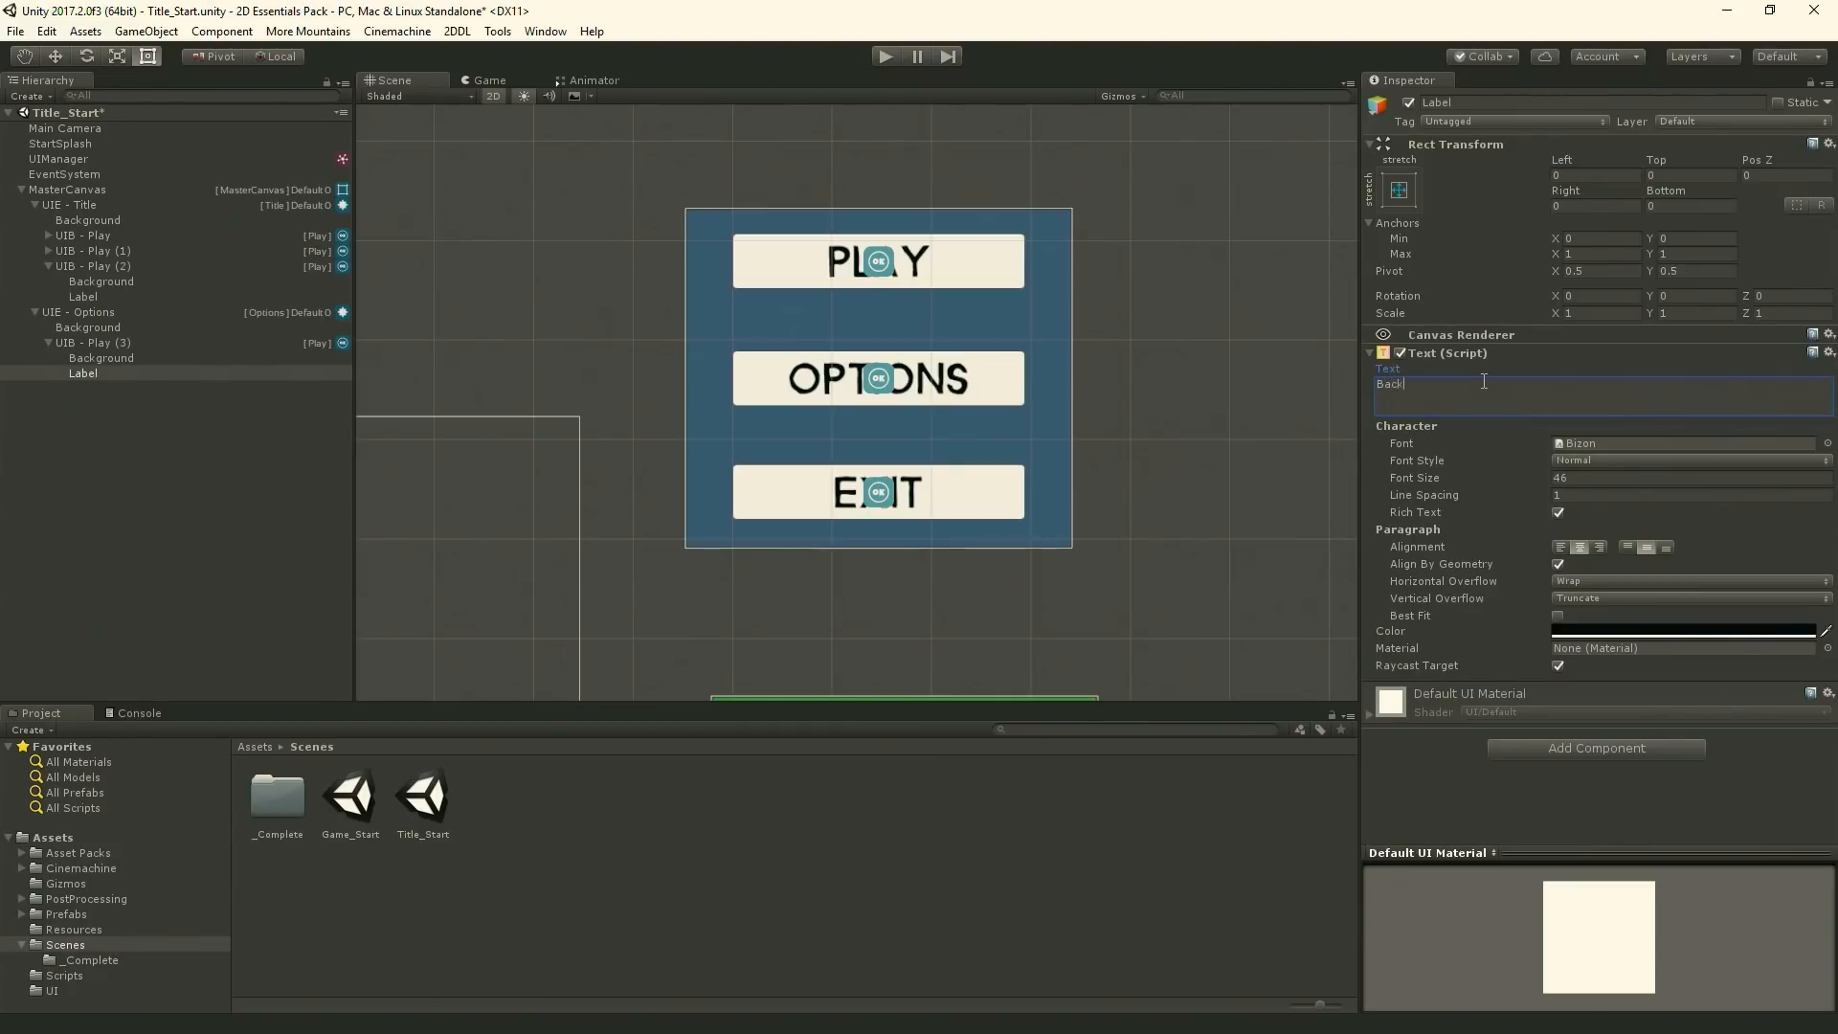
{"action": "left_click", "coordinate": [48, 343]}
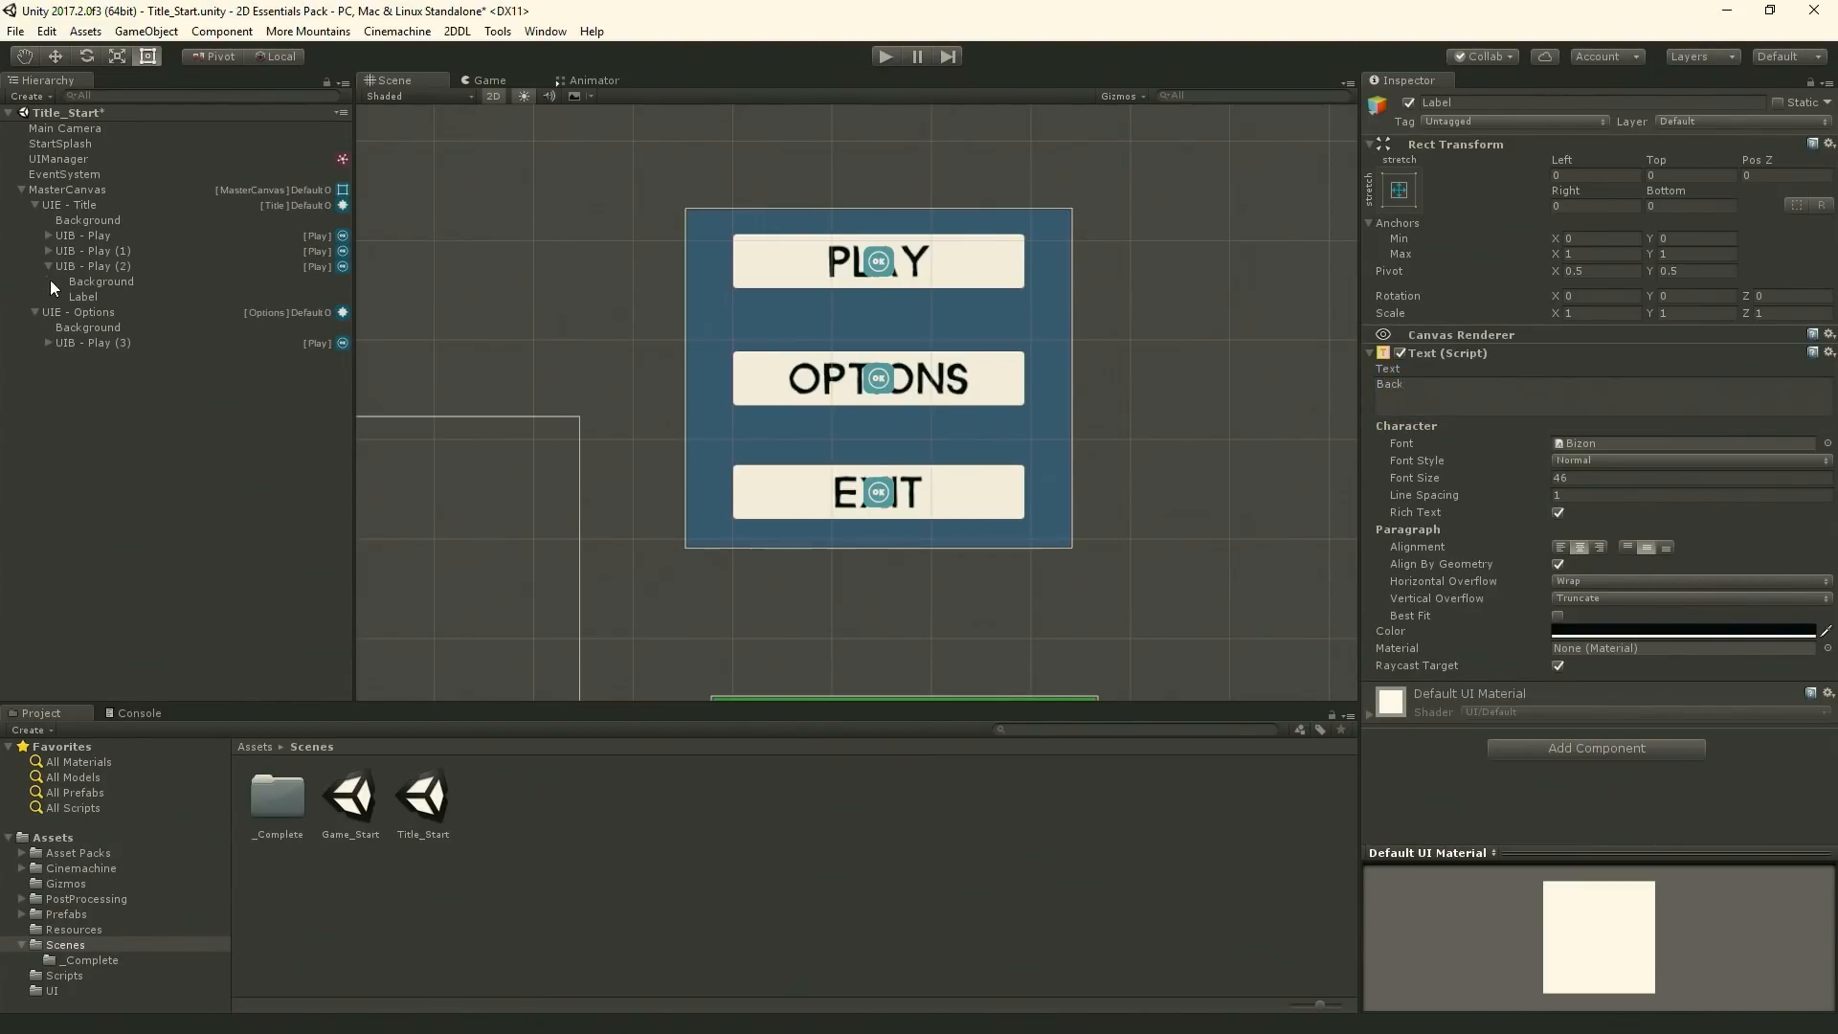
- Set the middle title button's Button Name to Options and rename its GameObject to match
{"action": "left_click", "coordinate": [88, 250]}
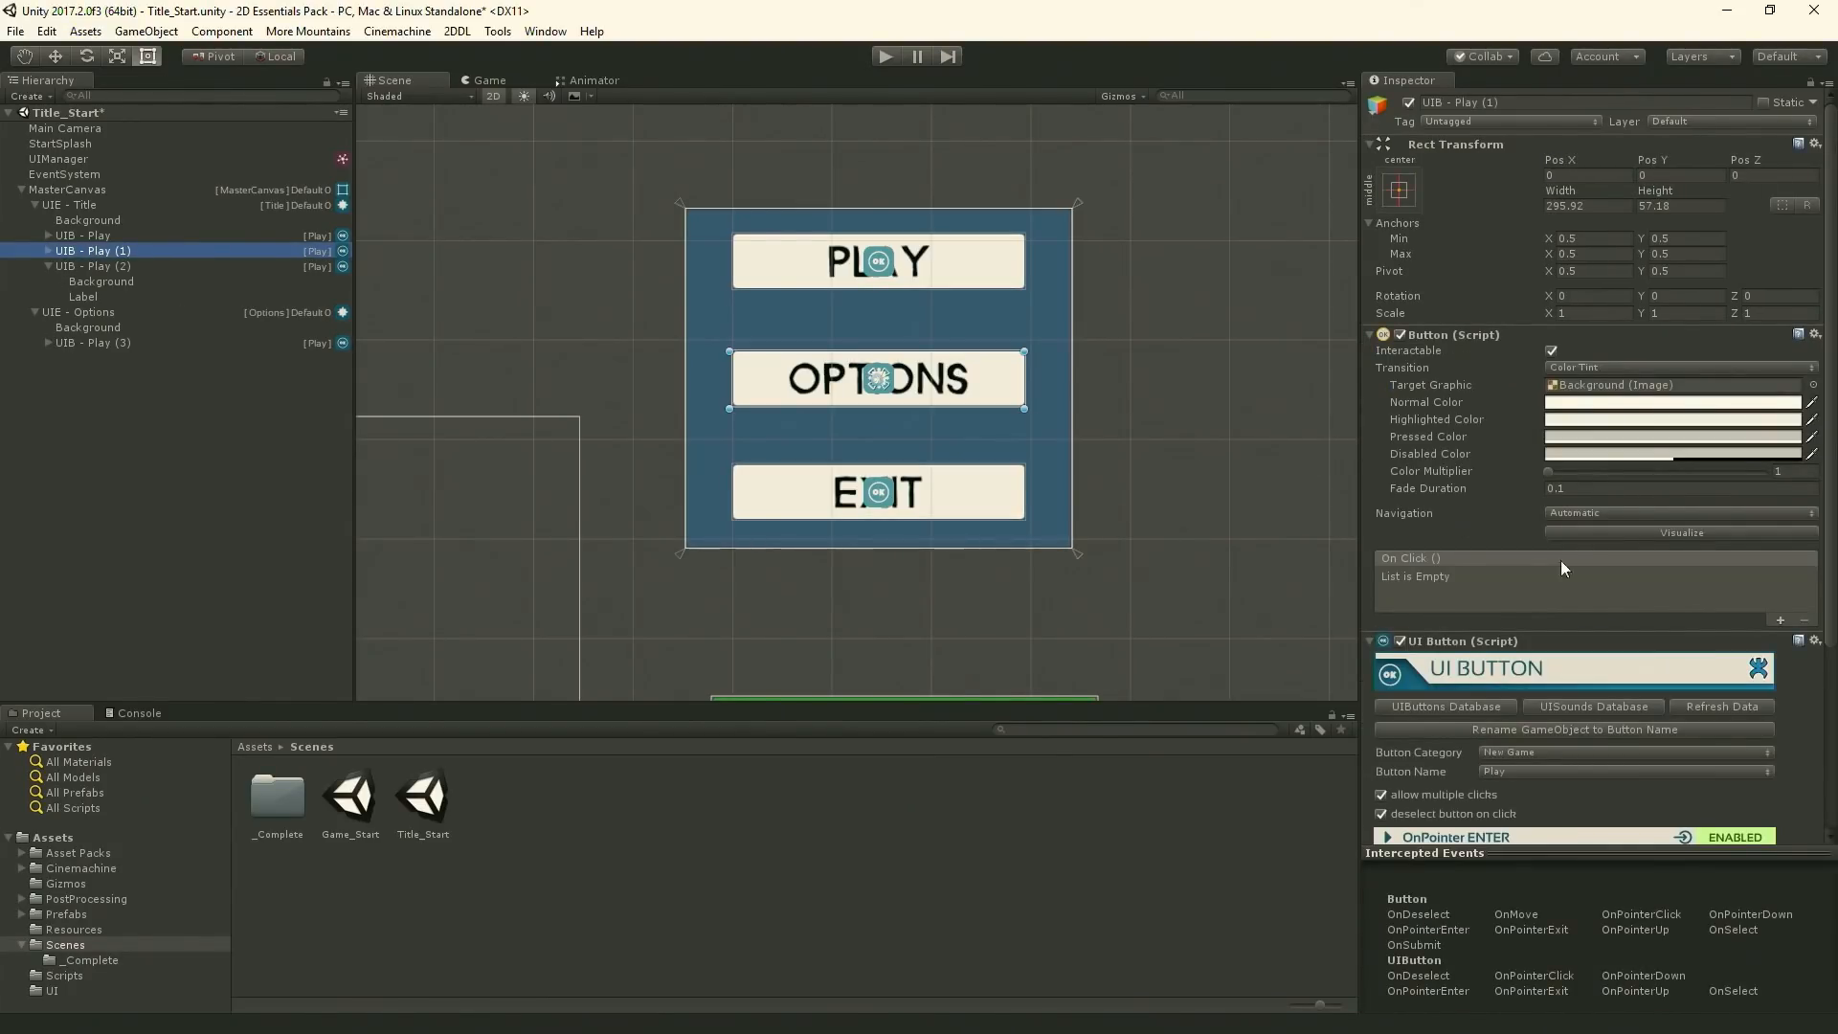
{"action": "left_click", "coordinate": [1530, 771]}
{"action": "left_click", "coordinate": [1537, 815]}
{"action": "left_click", "coordinate": [1491, 726]}
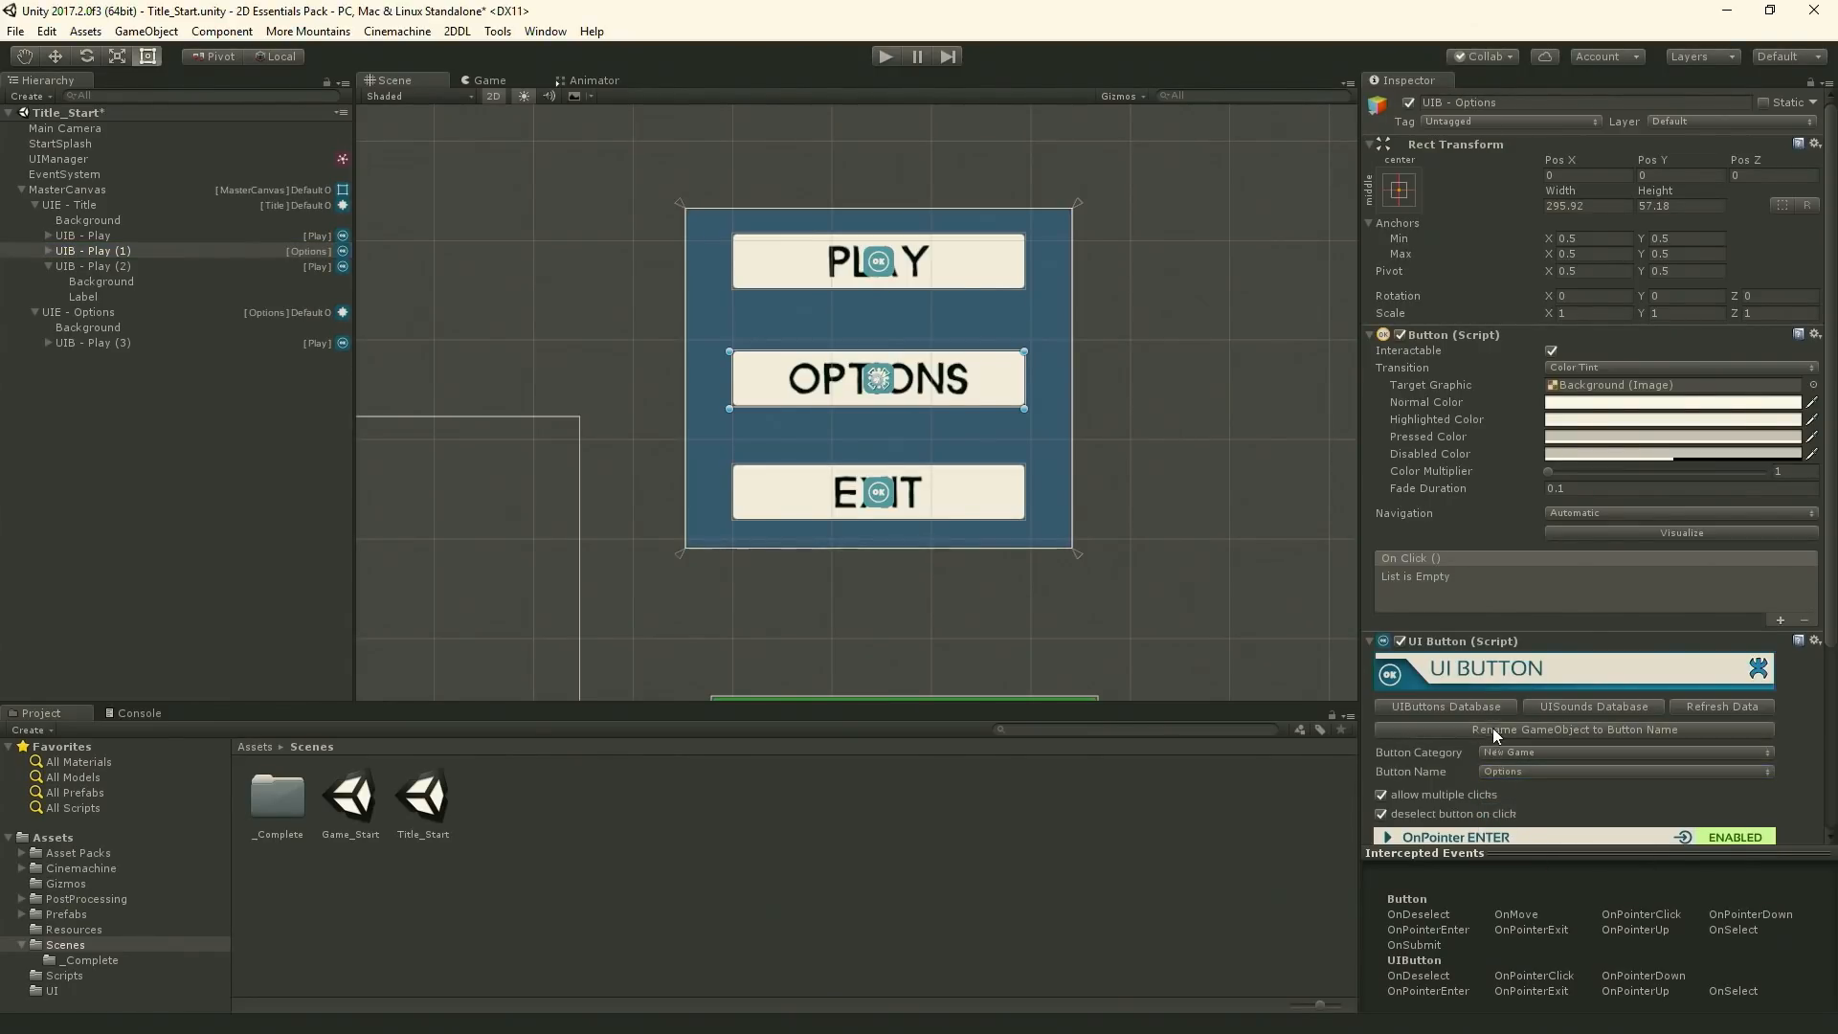
- Set the Exit button's Button Name to ApplicationQuit and rename its GameObject to match
{"action": "left_click", "coordinate": [110, 267]}
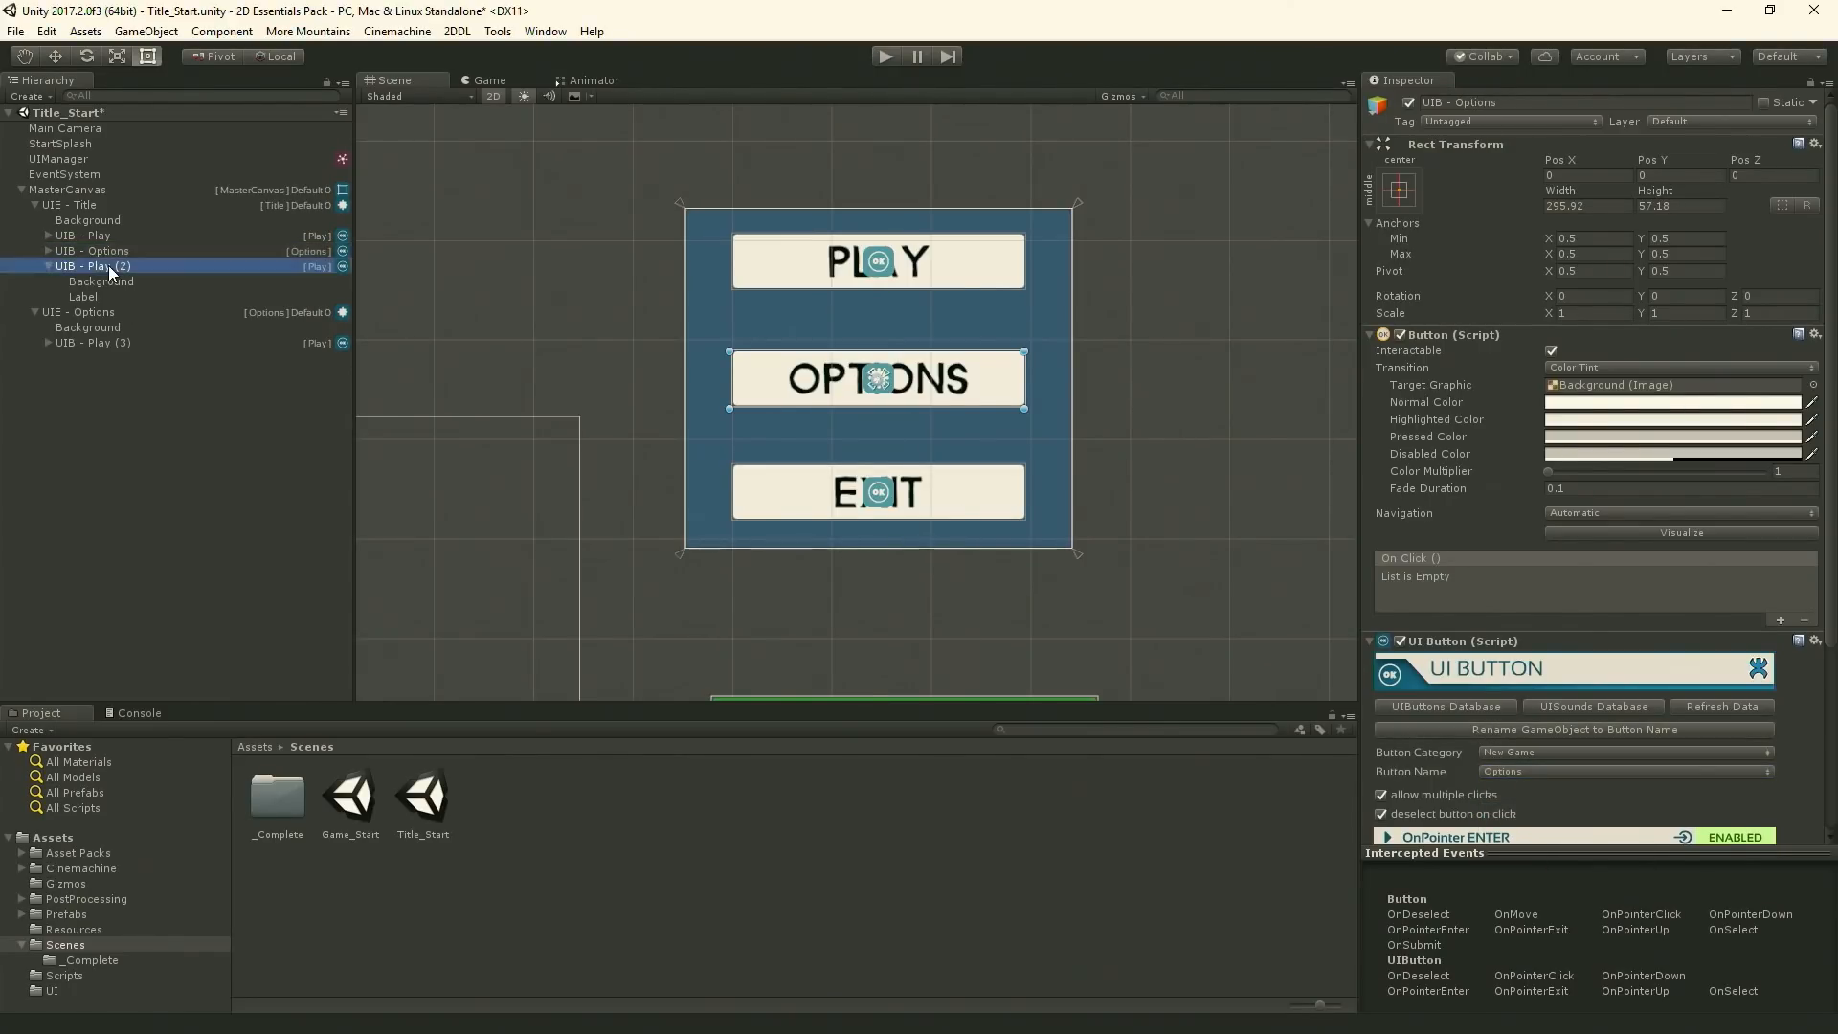
{"action": "left_click", "coordinate": [1518, 771]}
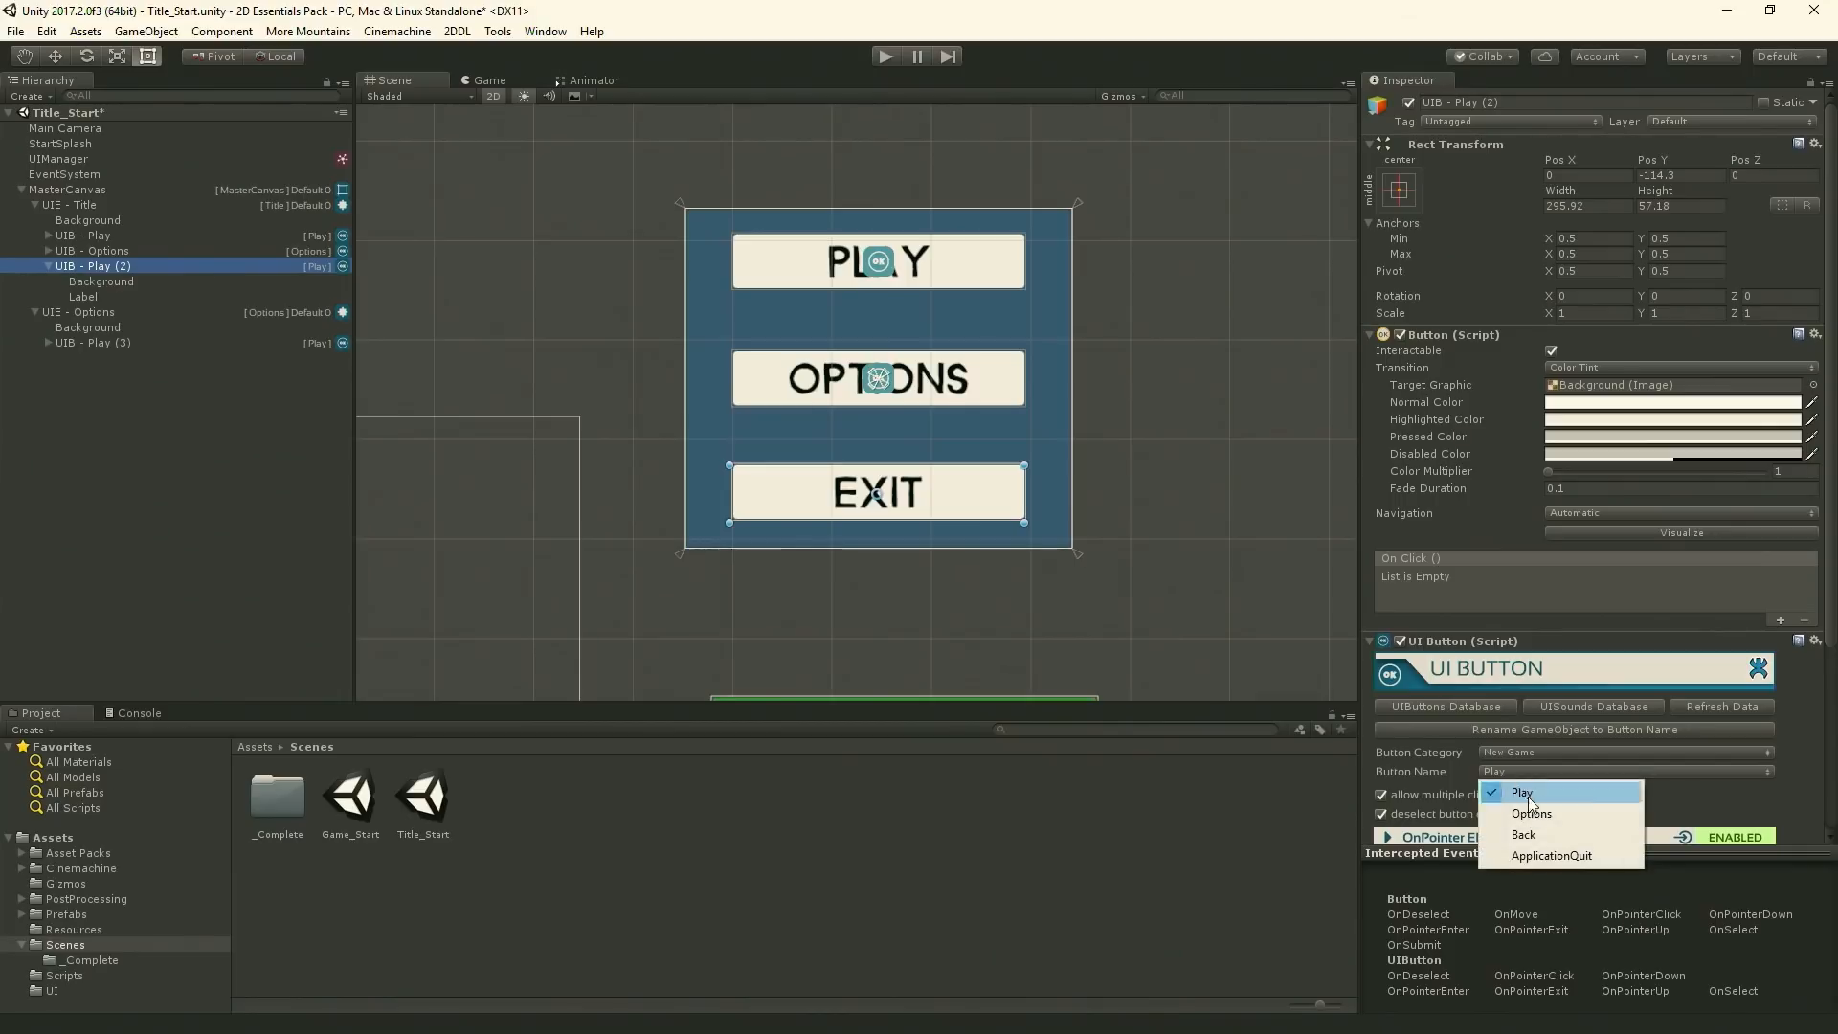
{"action": "left_click", "coordinate": [1546, 855]}
{"action": "left_click", "coordinate": [1455, 731]}
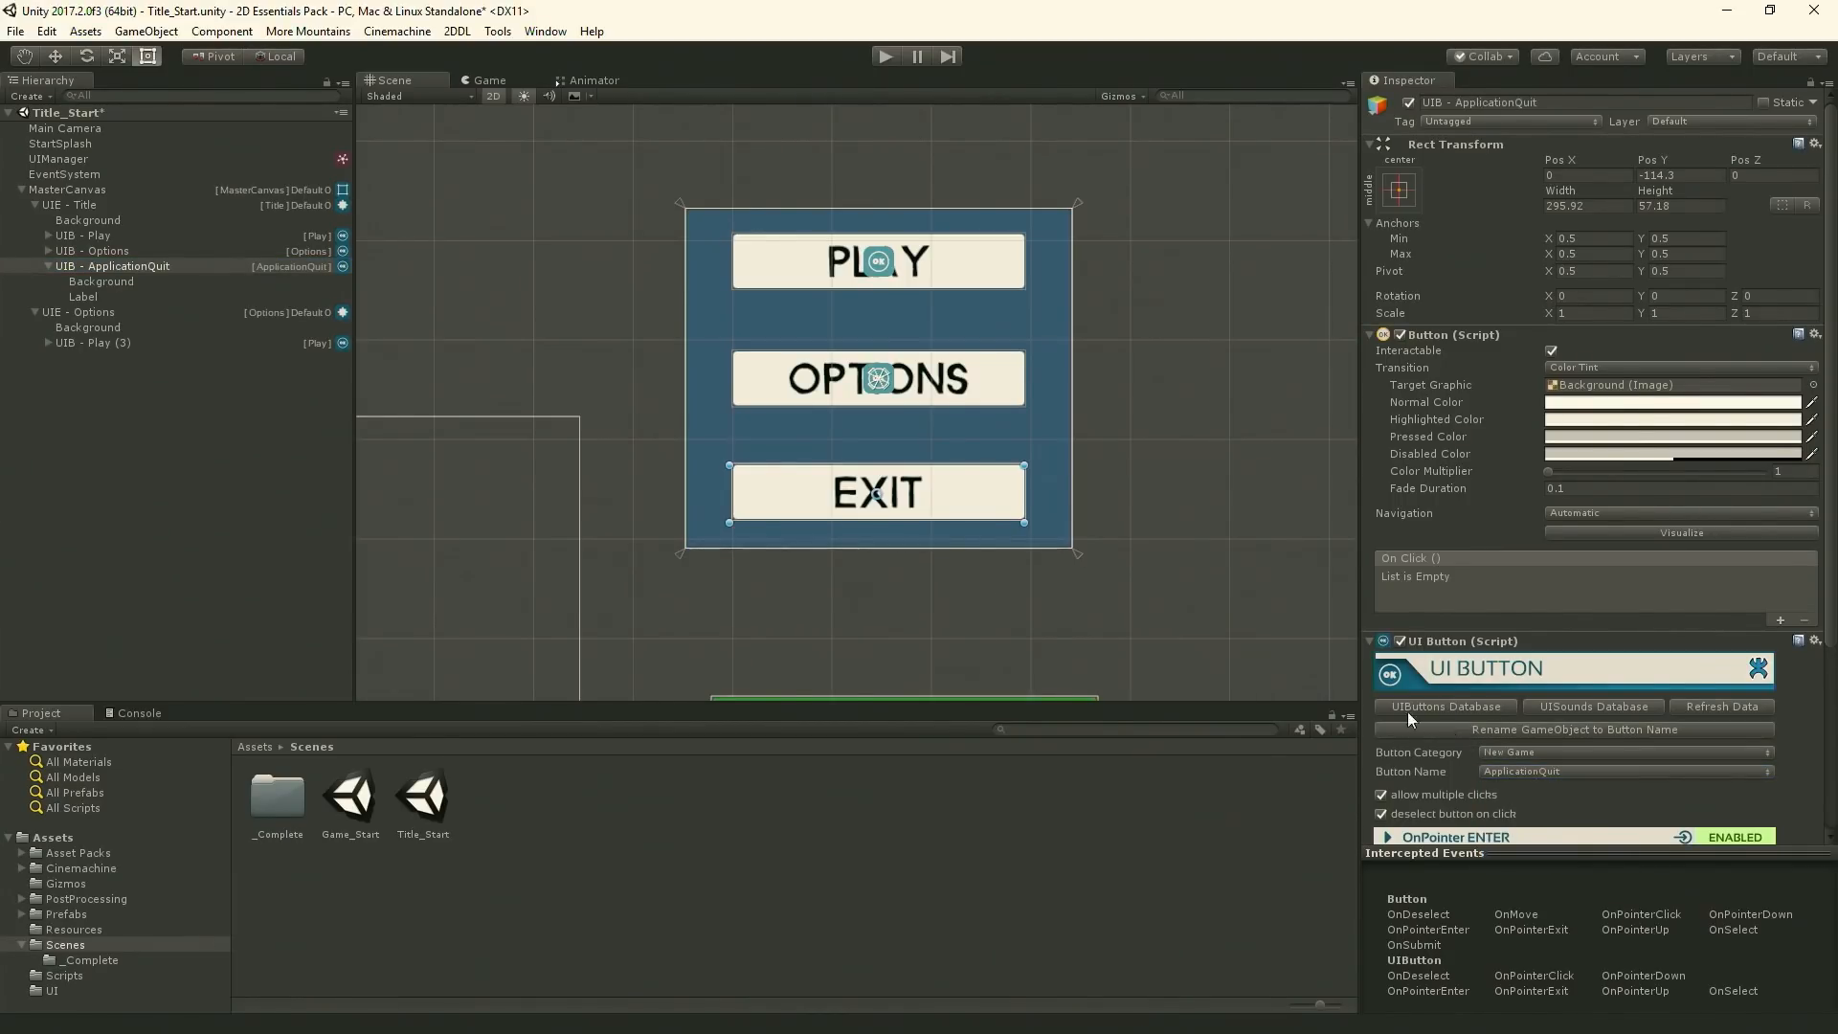
{"action": "left_click", "coordinate": [48, 267]}
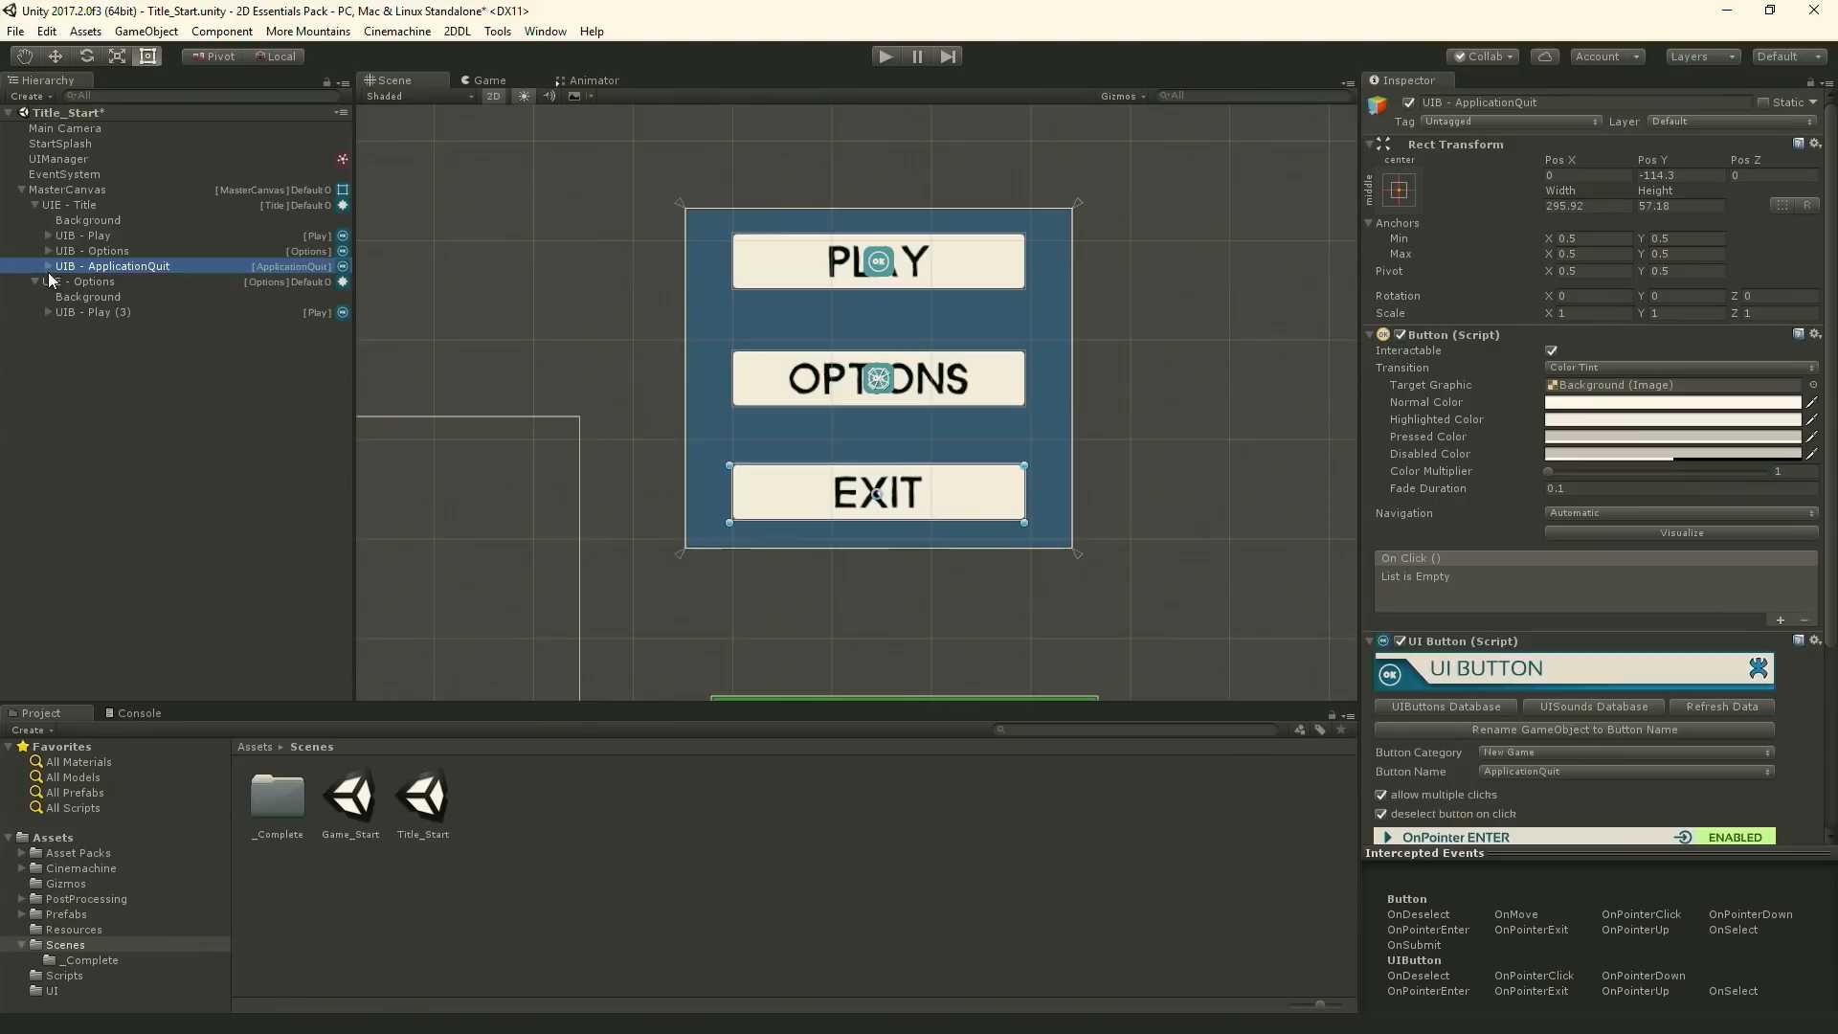
- Assign the Button Name Back to the Options panel's button, rename its GameObject to match, and save the scene
{"action": "left_click", "coordinate": [91, 312]}
{"action": "left_click", "coordinate": [1529, 771]}
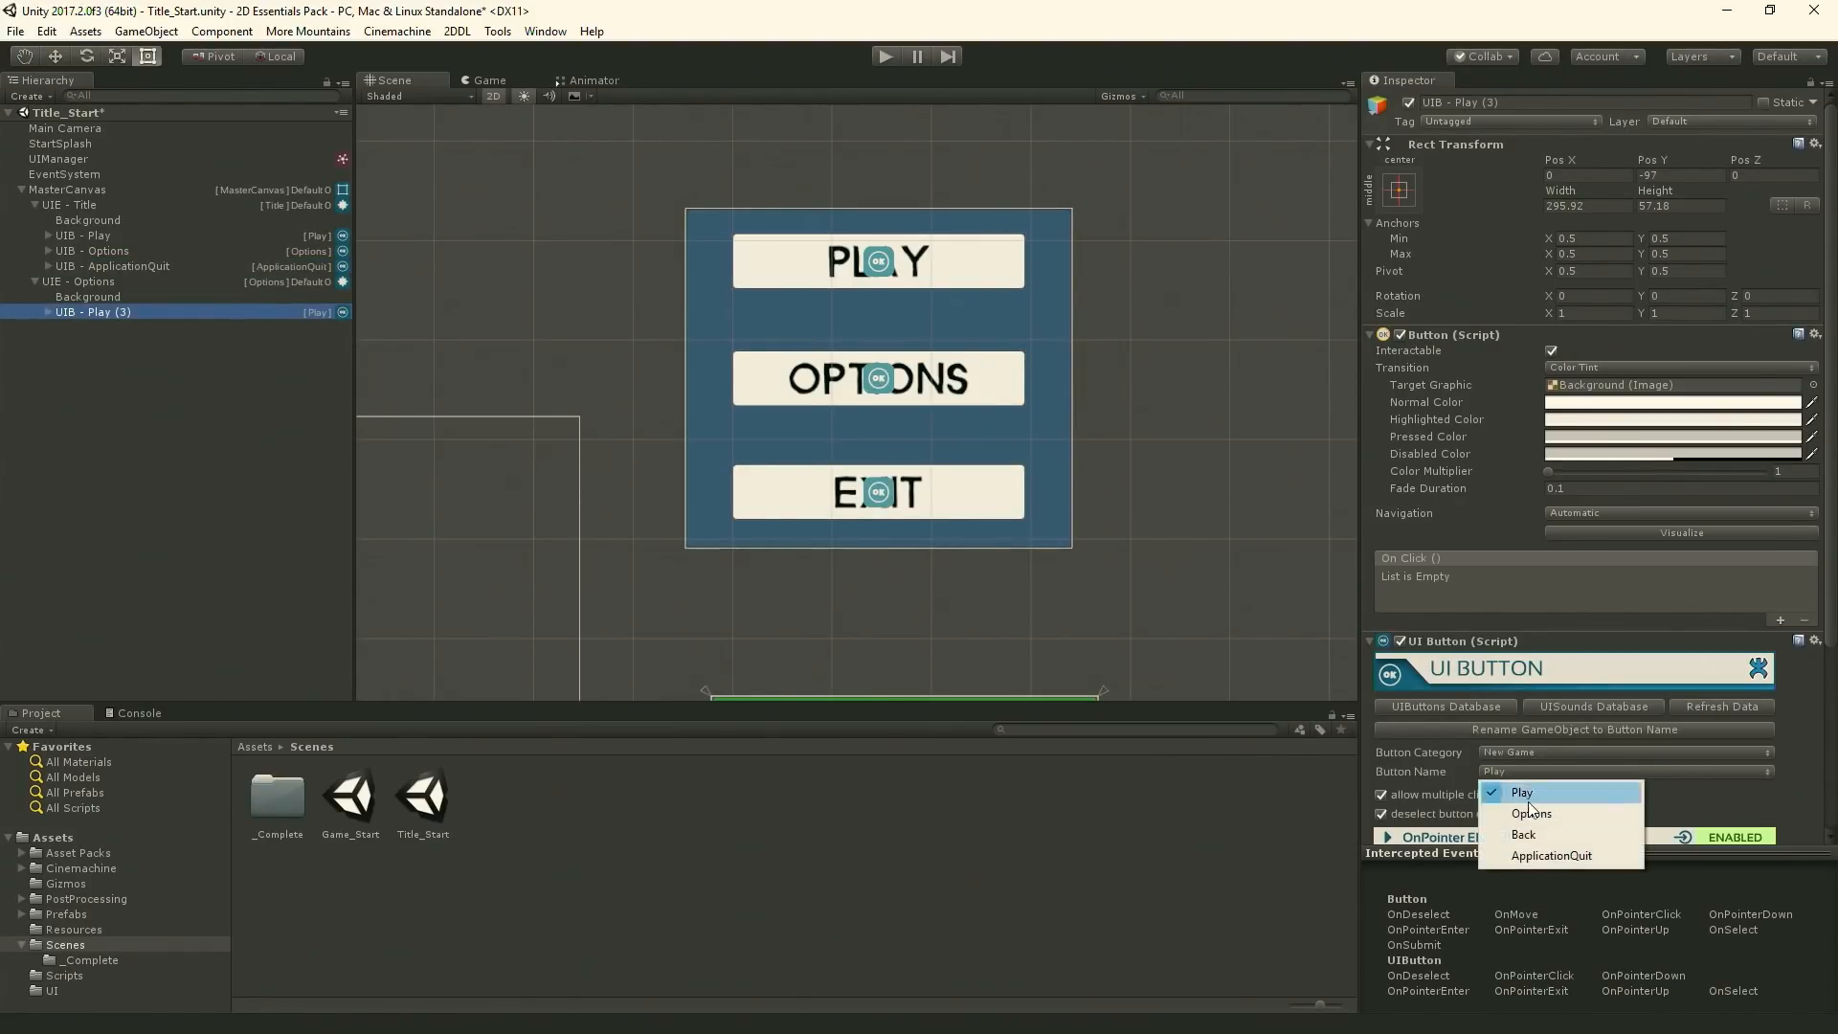
{"action": "left_click", "coordinate": [1522, 838]}
{"action": "left_click", "coordinate": [1519, 732]}
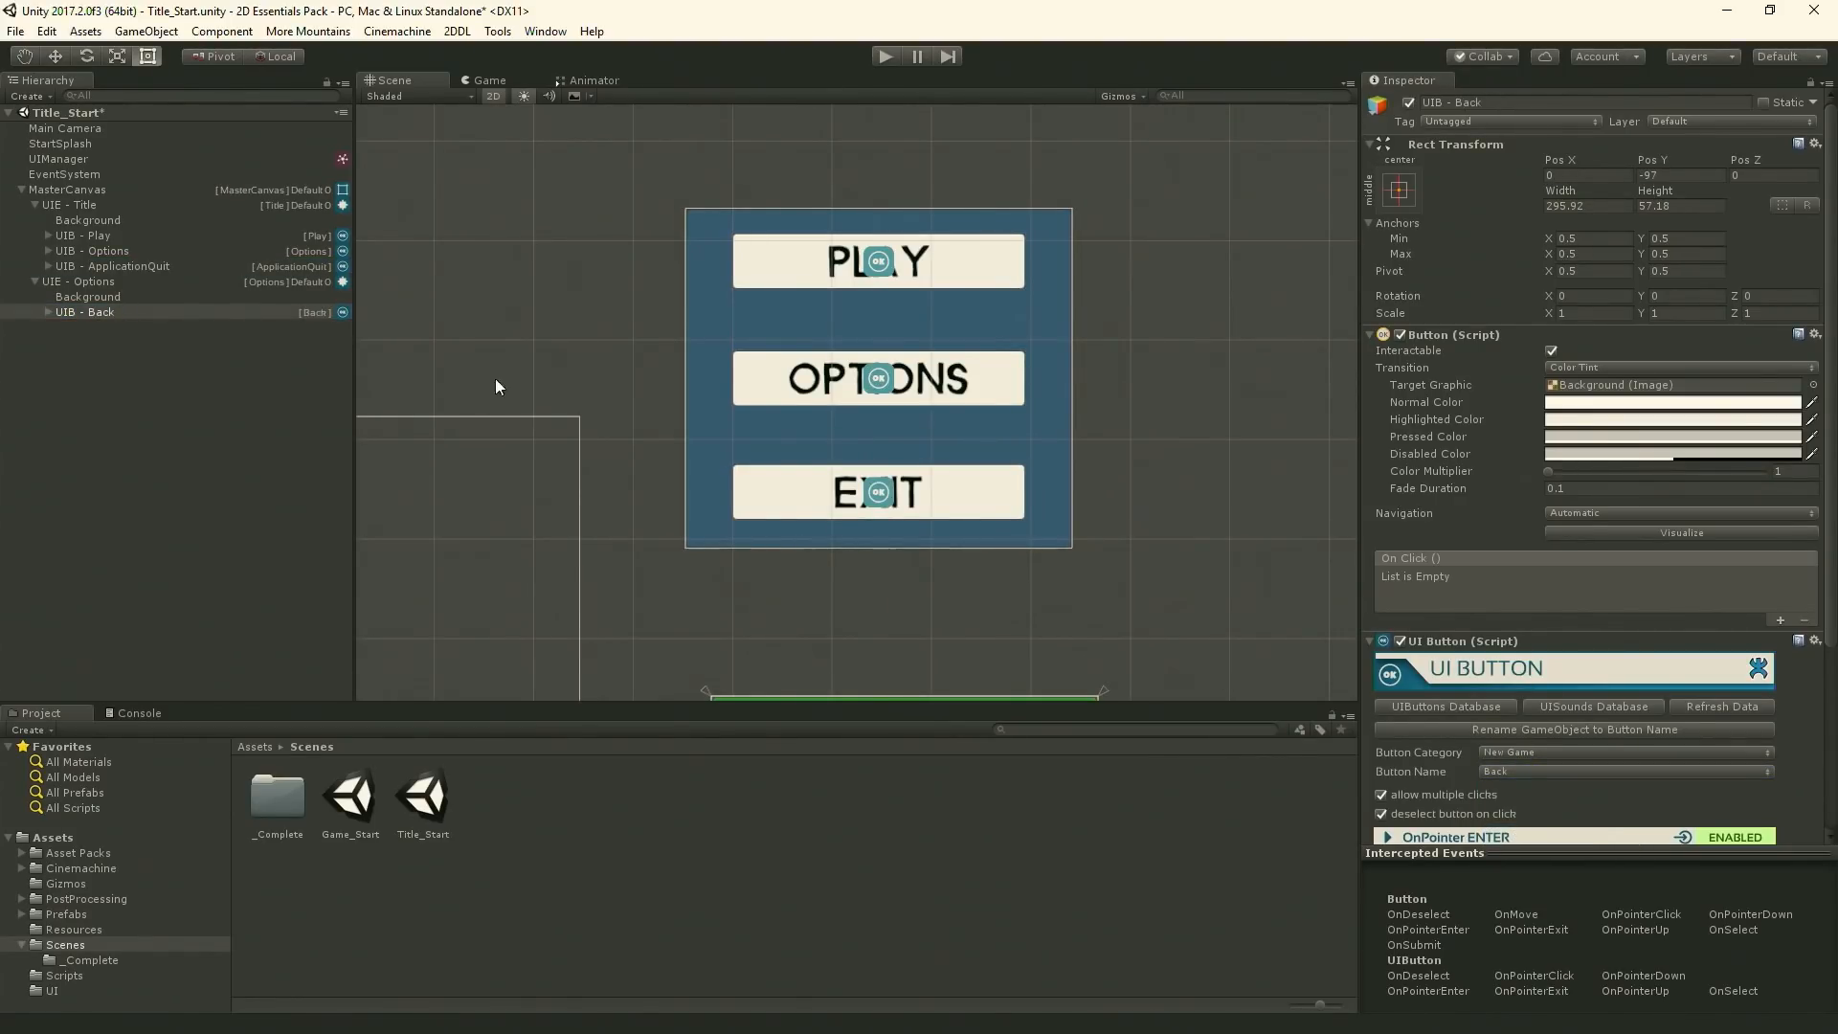
{"action": "key", "text": "ctrl+s"}
- Enable OnClick on the ApplicationQuit button and test the Exit button in Play mode
{"action": "left_click", "coordinate": [143, 266]}
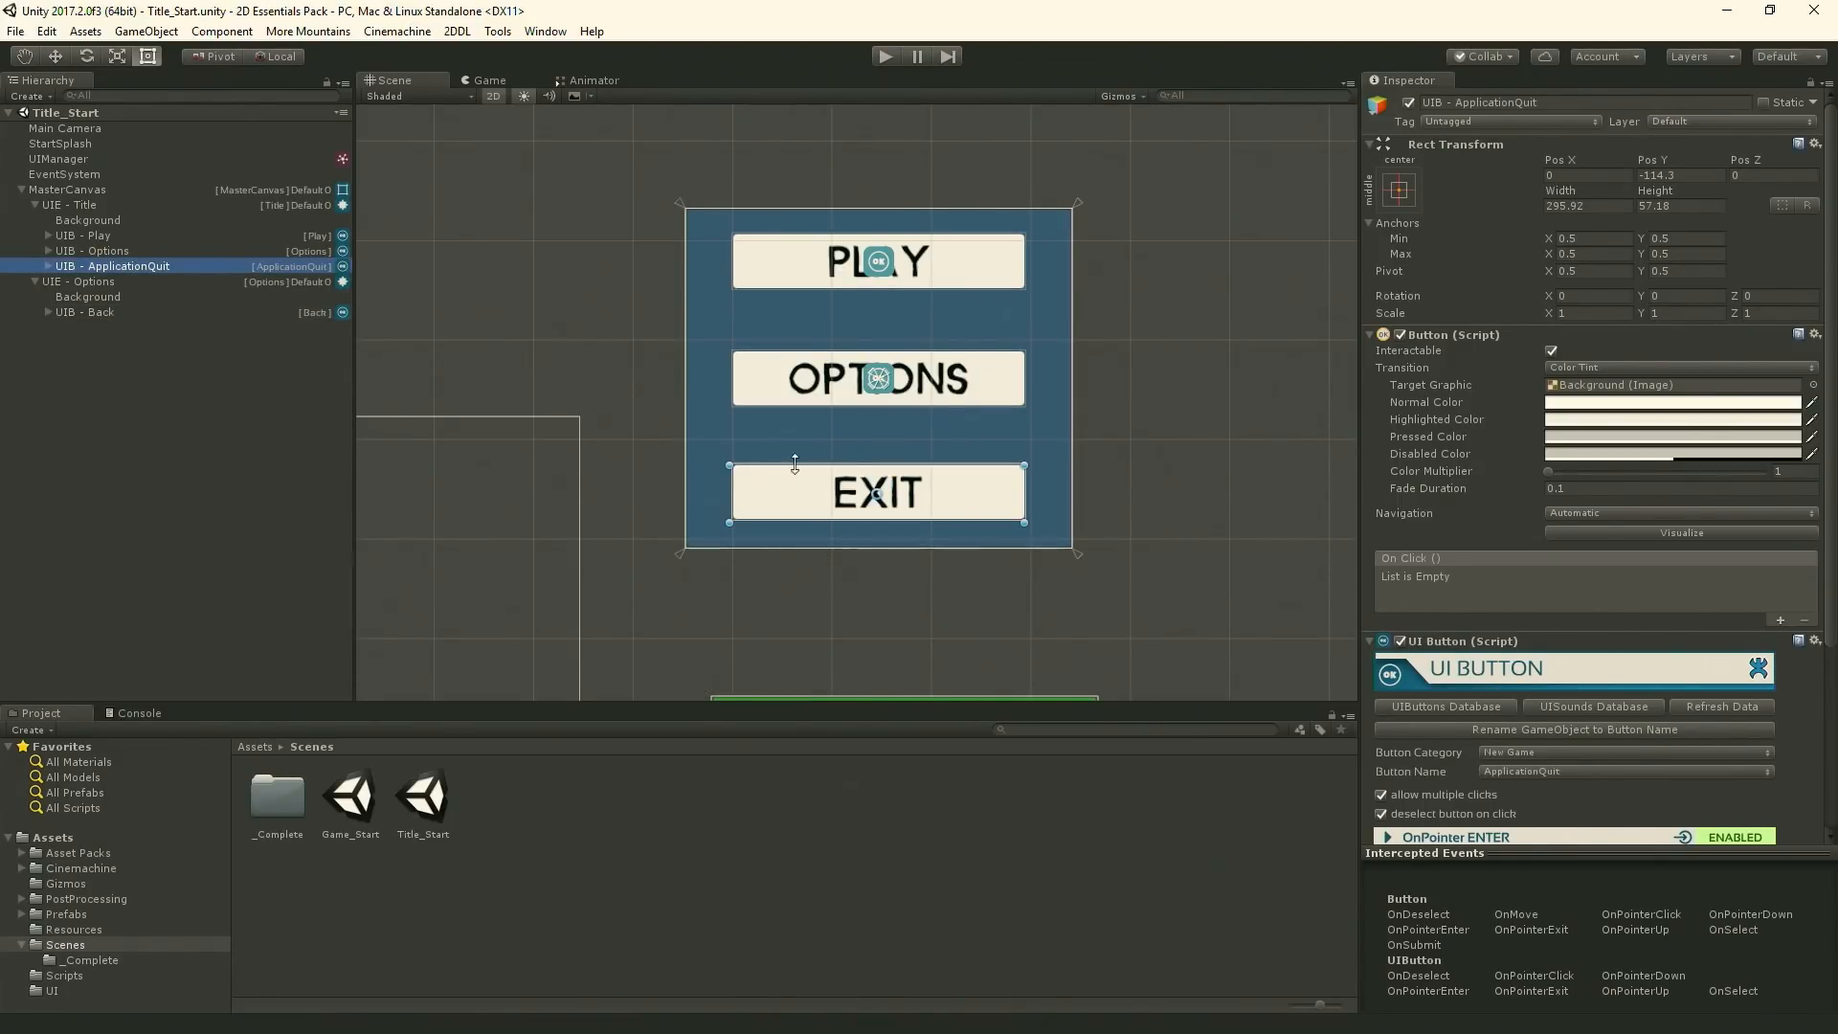
{"action": "scroll", "coordinate": [1666, 568], "scroll_direction": "down", "scroll_amount": 5}
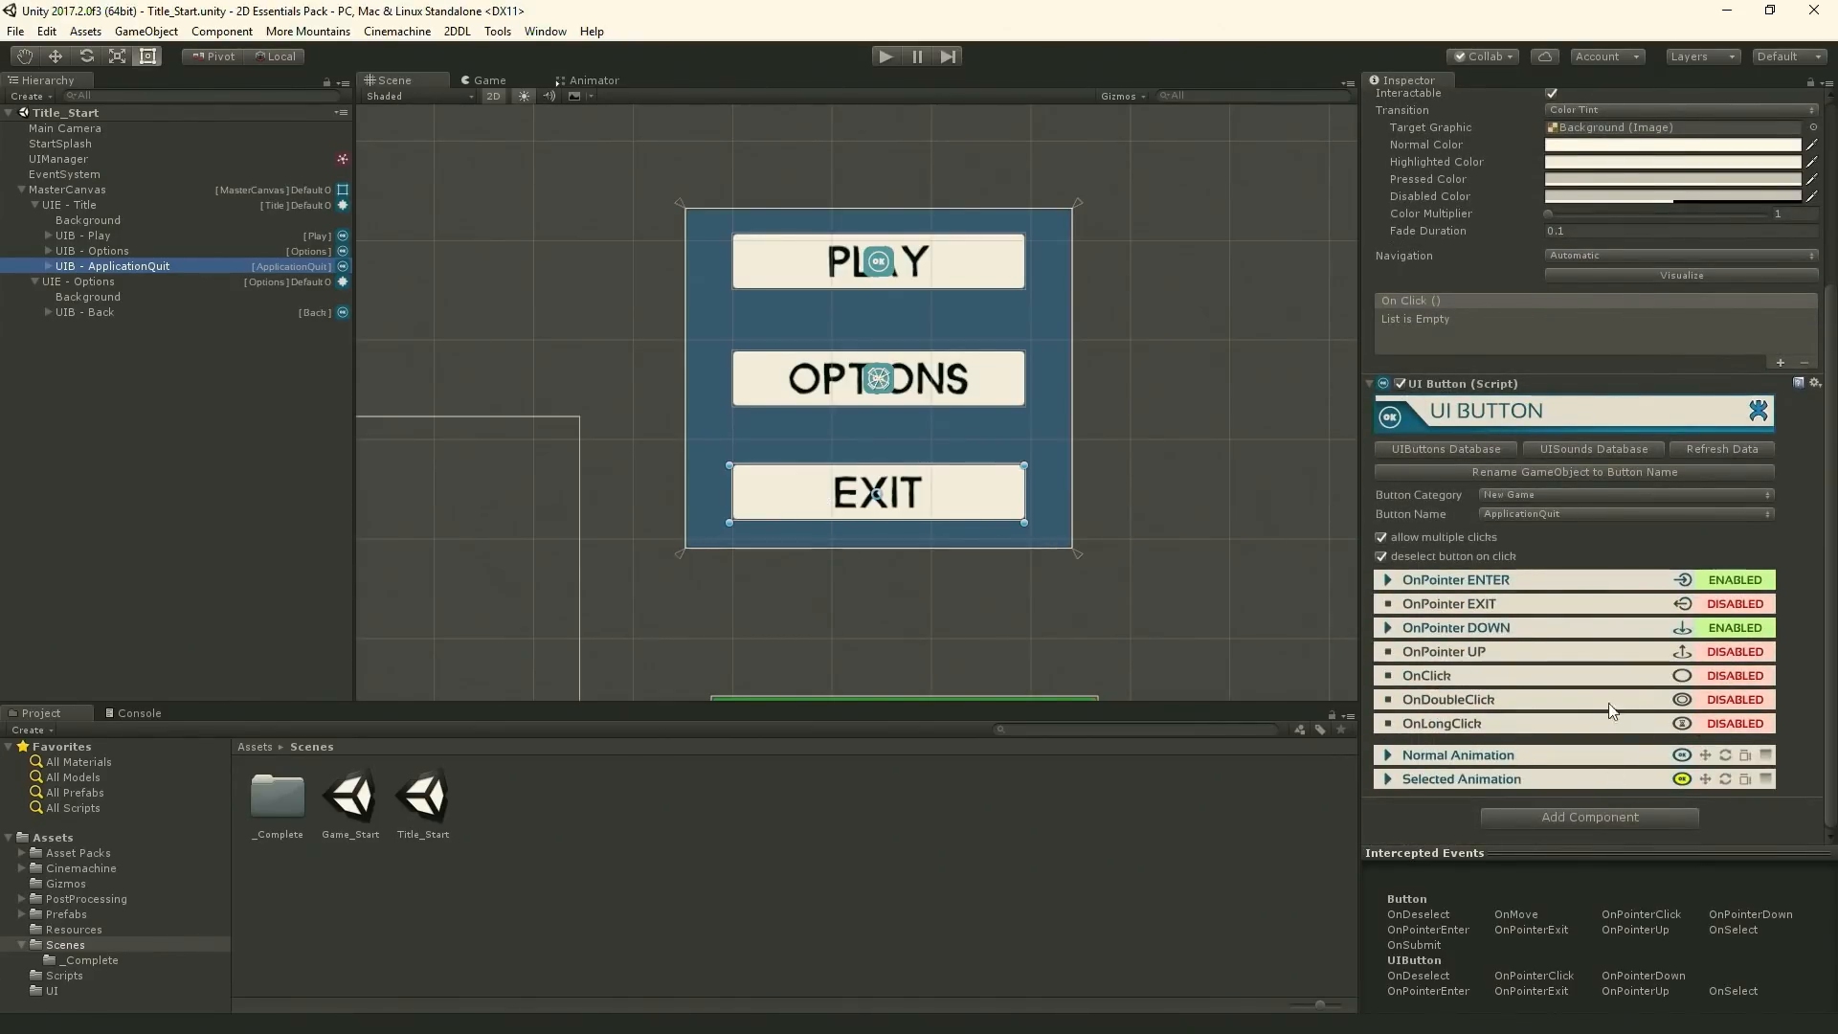
{"action": "left_click", "coordinate": [1734, 675]}
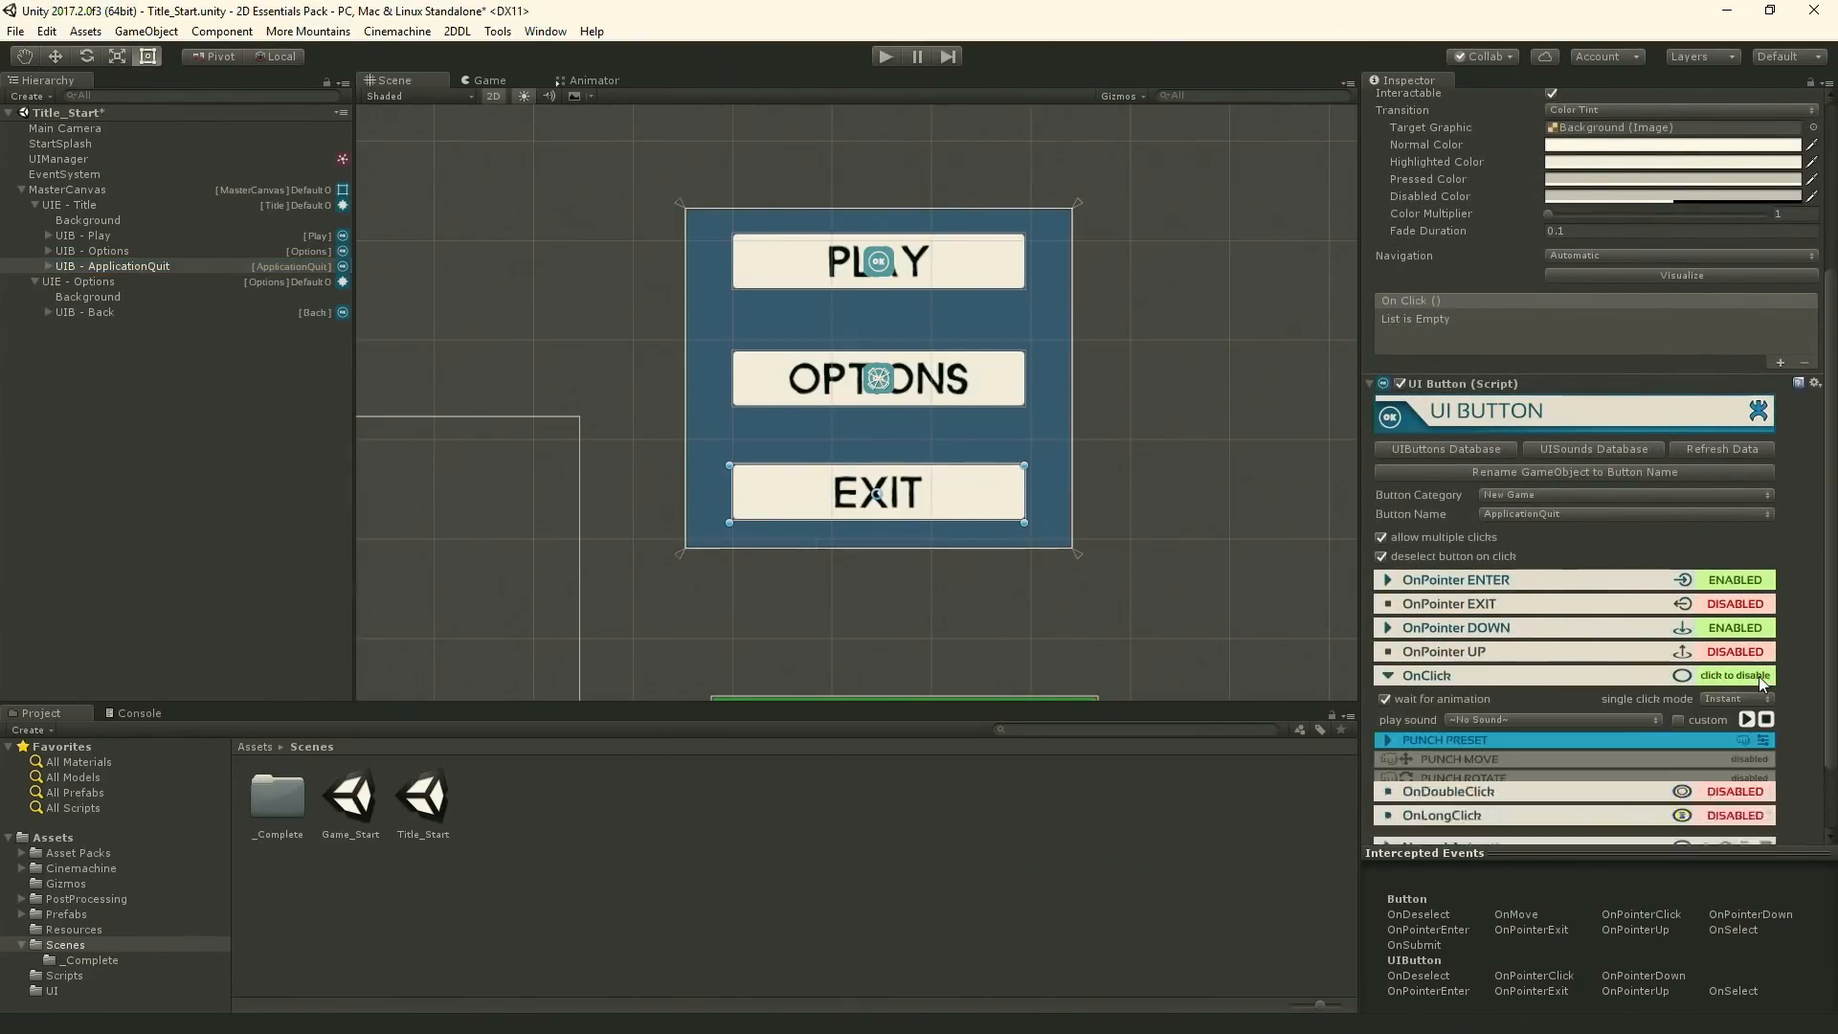
{"action": "left_click", "coordinate": [1474, 676]}
{"action": "left_click", "coordinate": [1527, 676]}
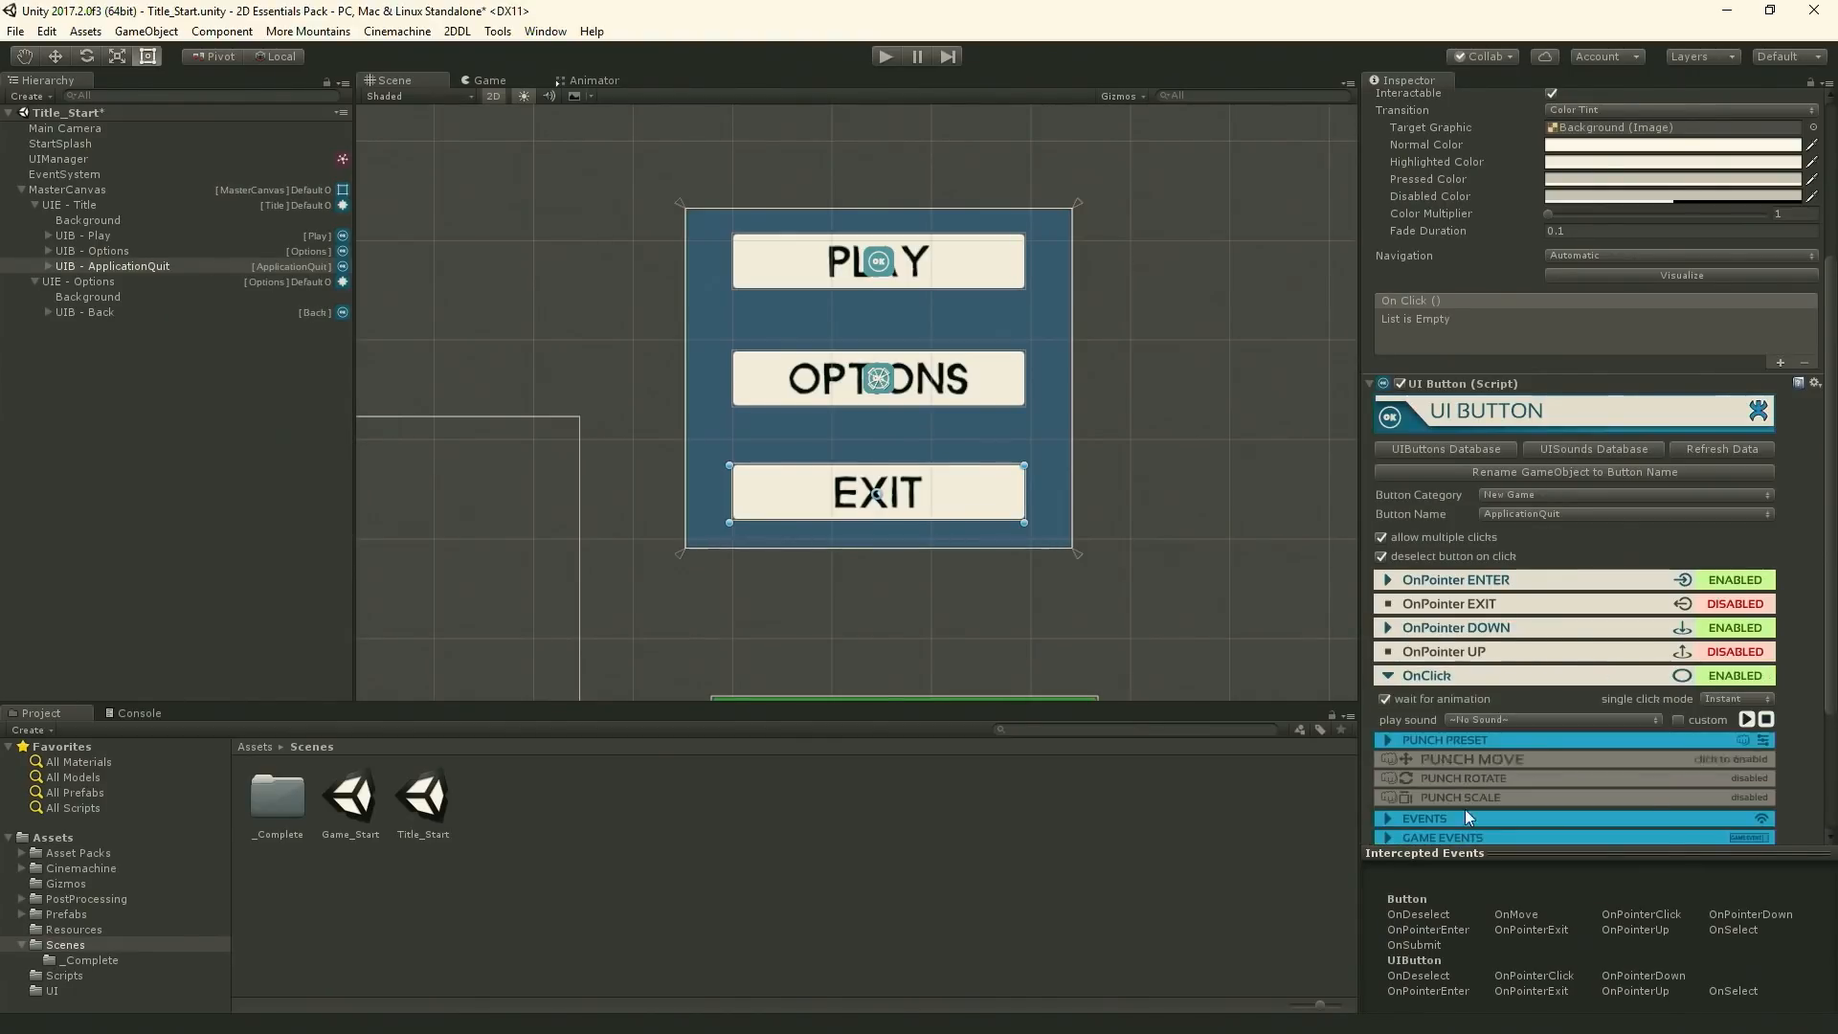
{"action": "scroll", "coordinate": [1466, 737], "scroll_direction": "down", "scroll_amount": 3}
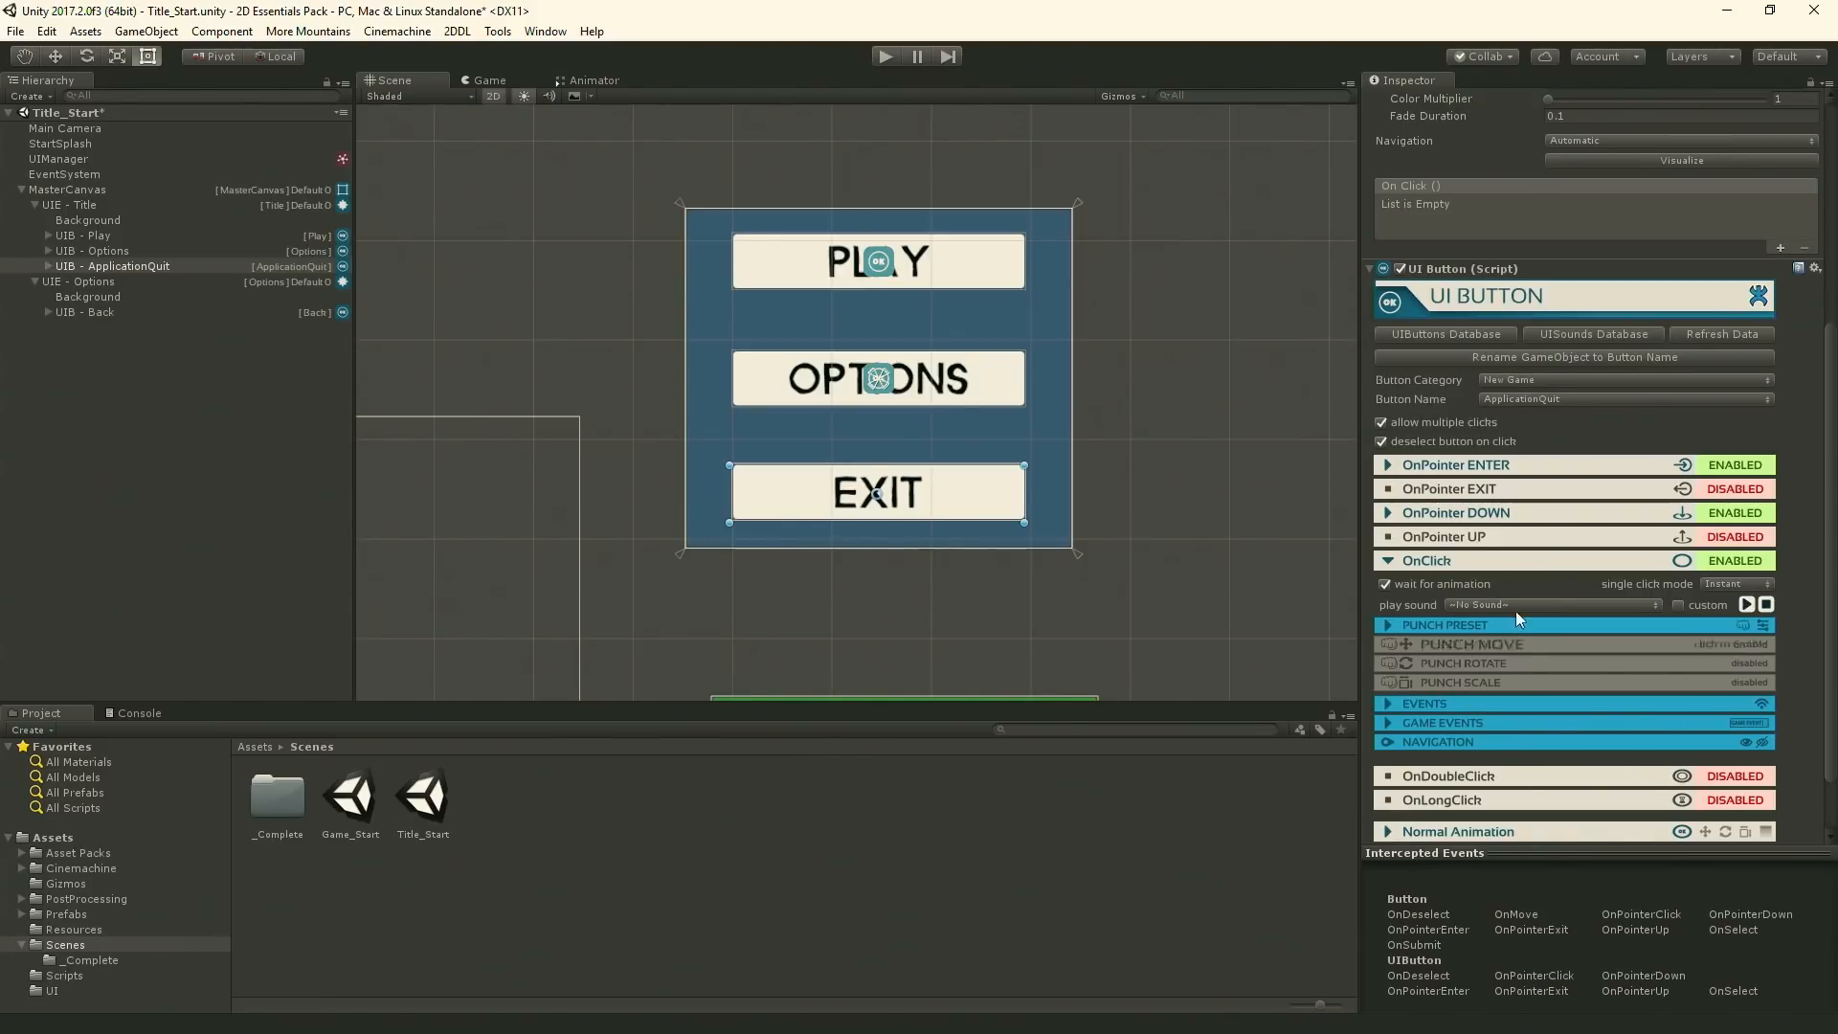
{"action": "left_click", "coordinate": [1491, 560]}
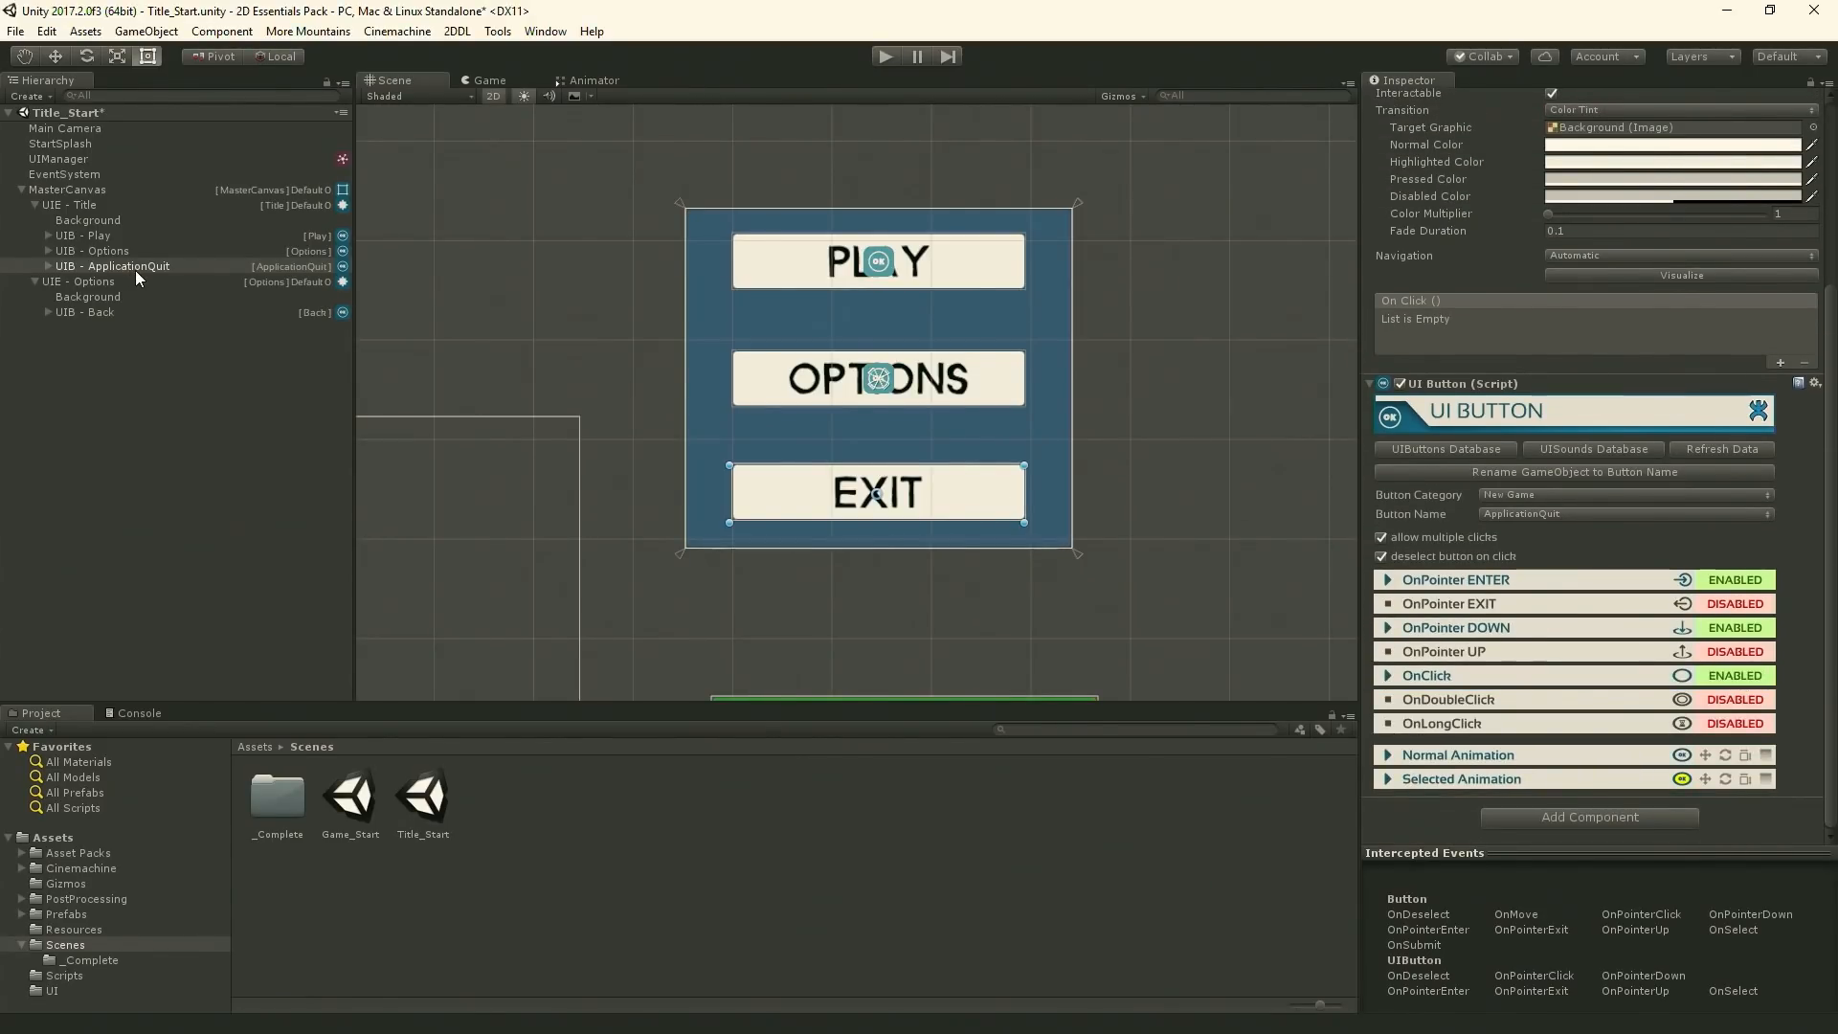
{"action": "left_click", "coordinate": [883, 56]}
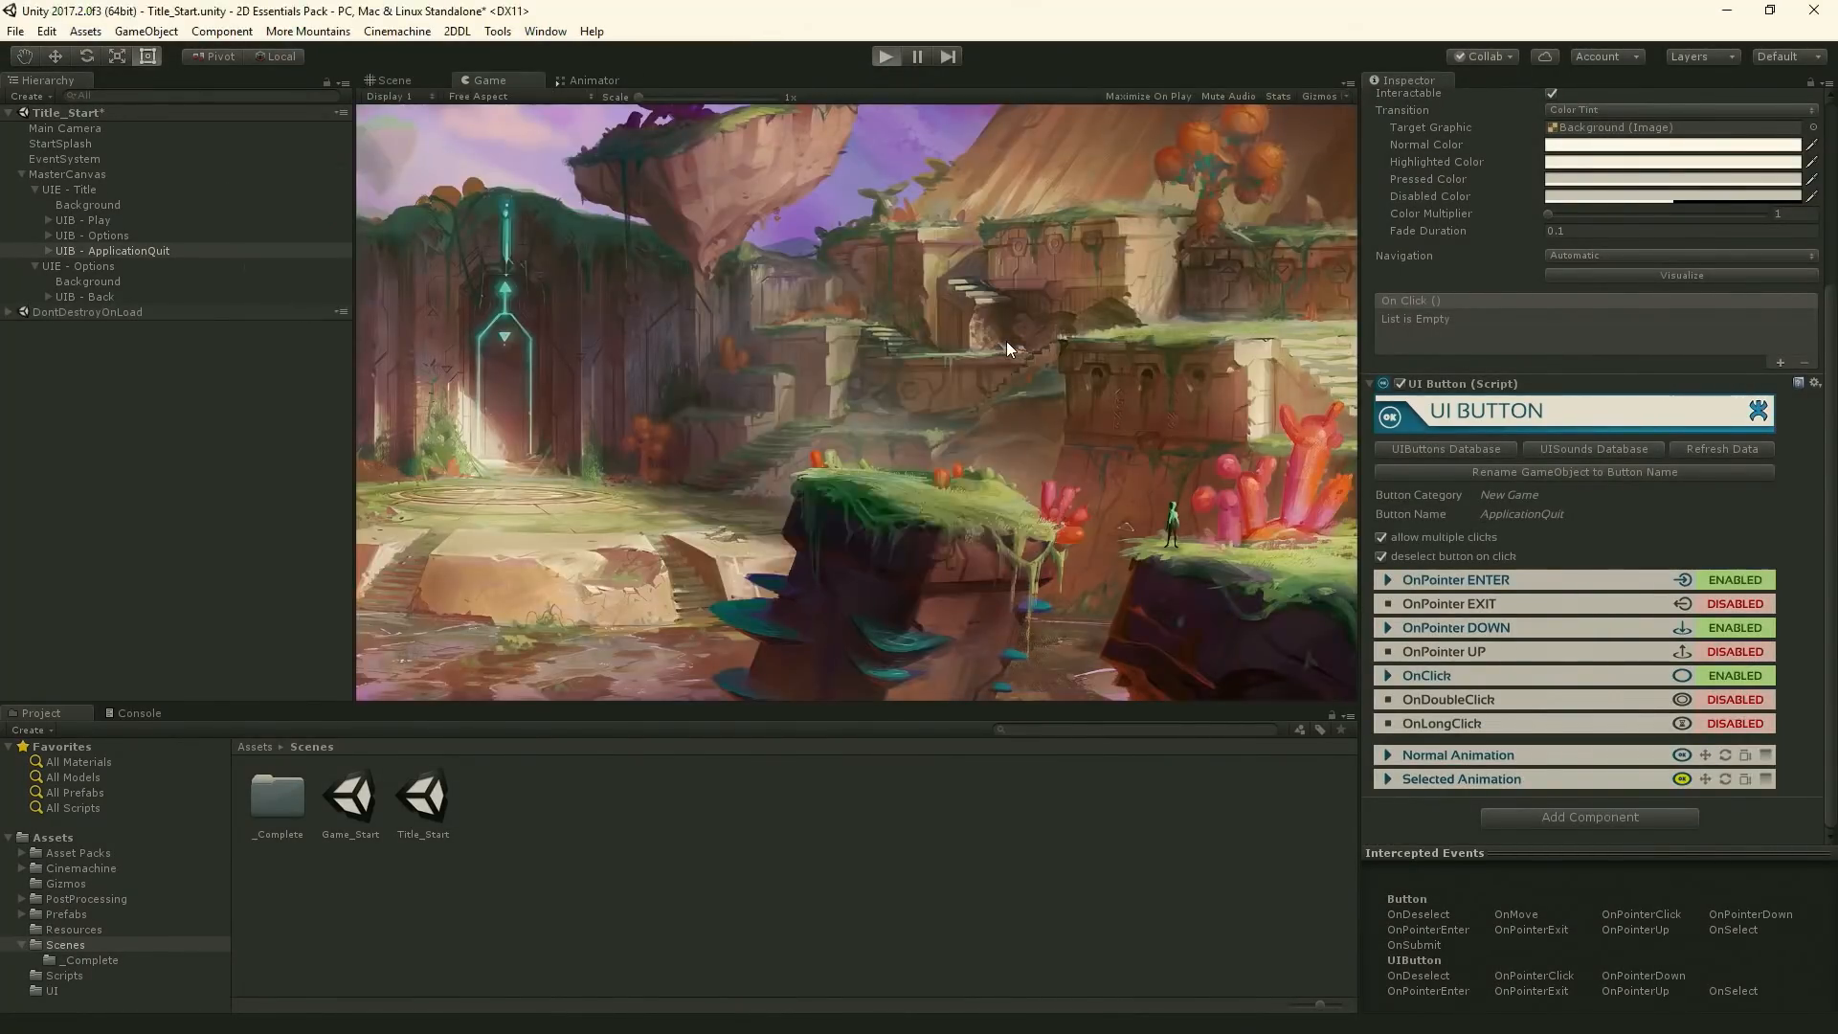
{"action": "left_click", "coordinate": [875, 515]}
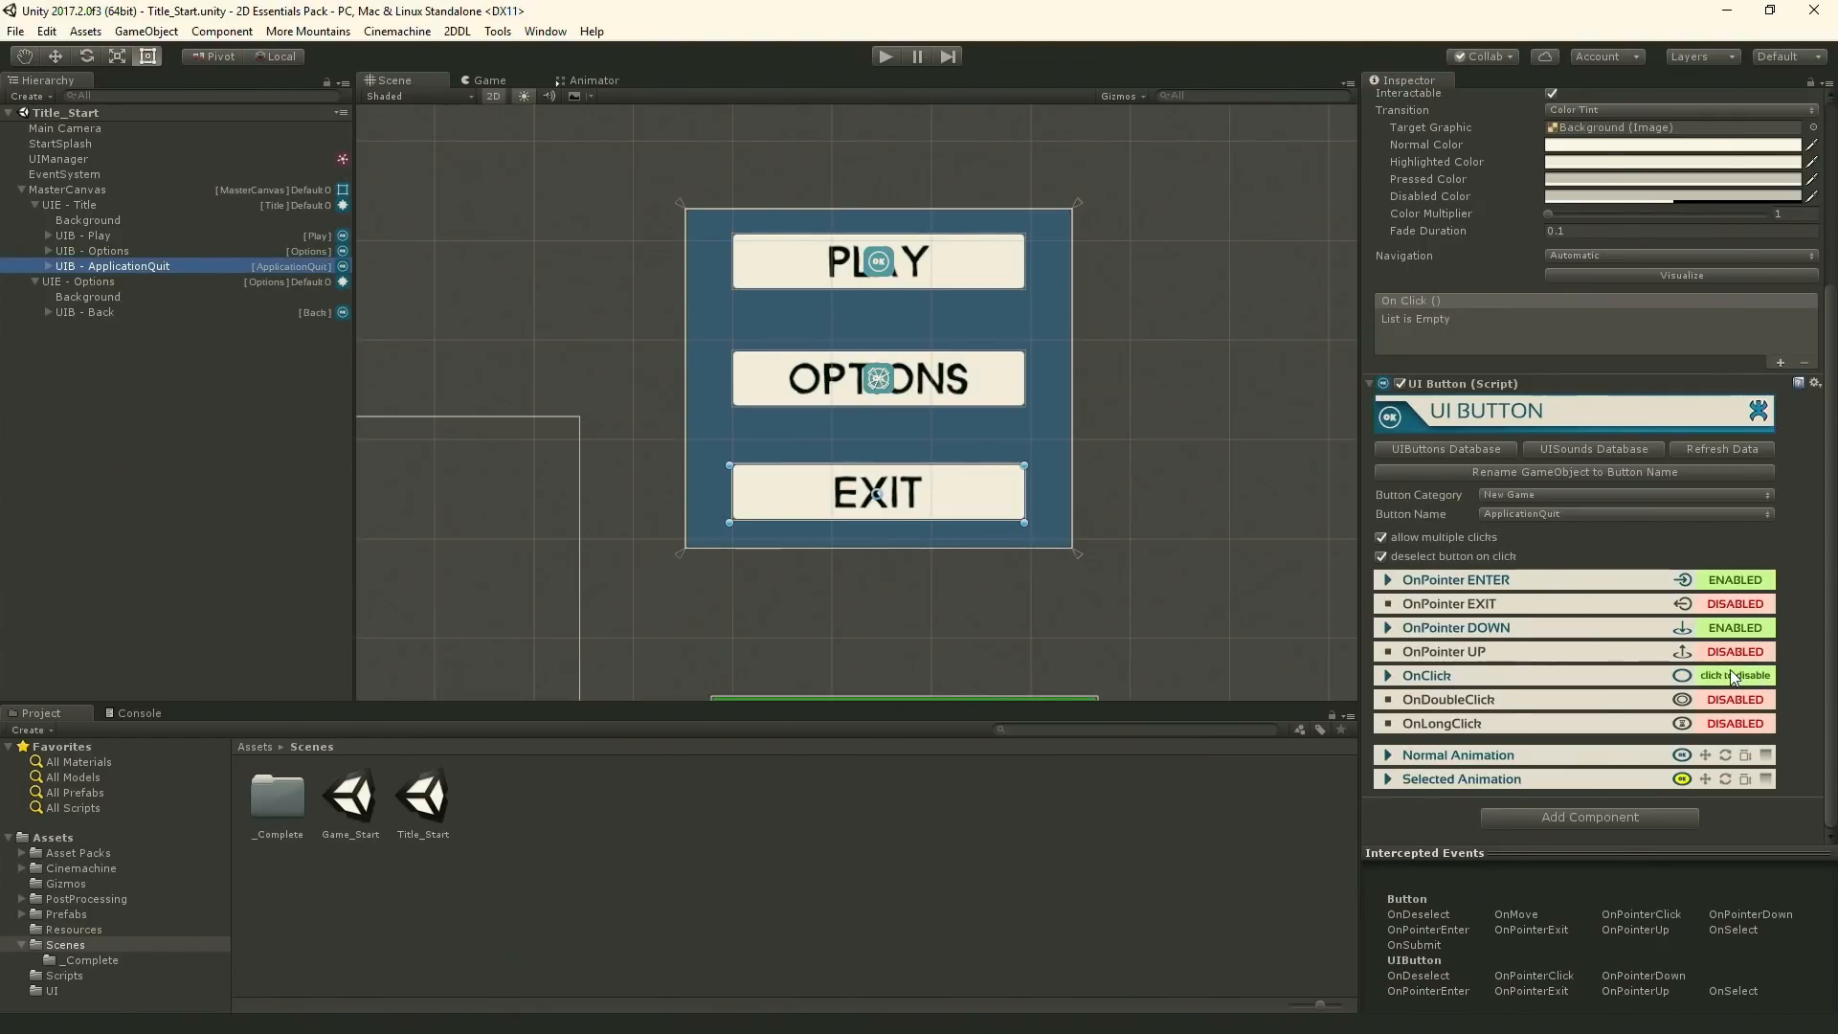
- Enable OnClick on the title menu's Options button and add a Show navigation entry with category New Game and element Options
{"action": "left_click", "coordinate": [121, 251]}
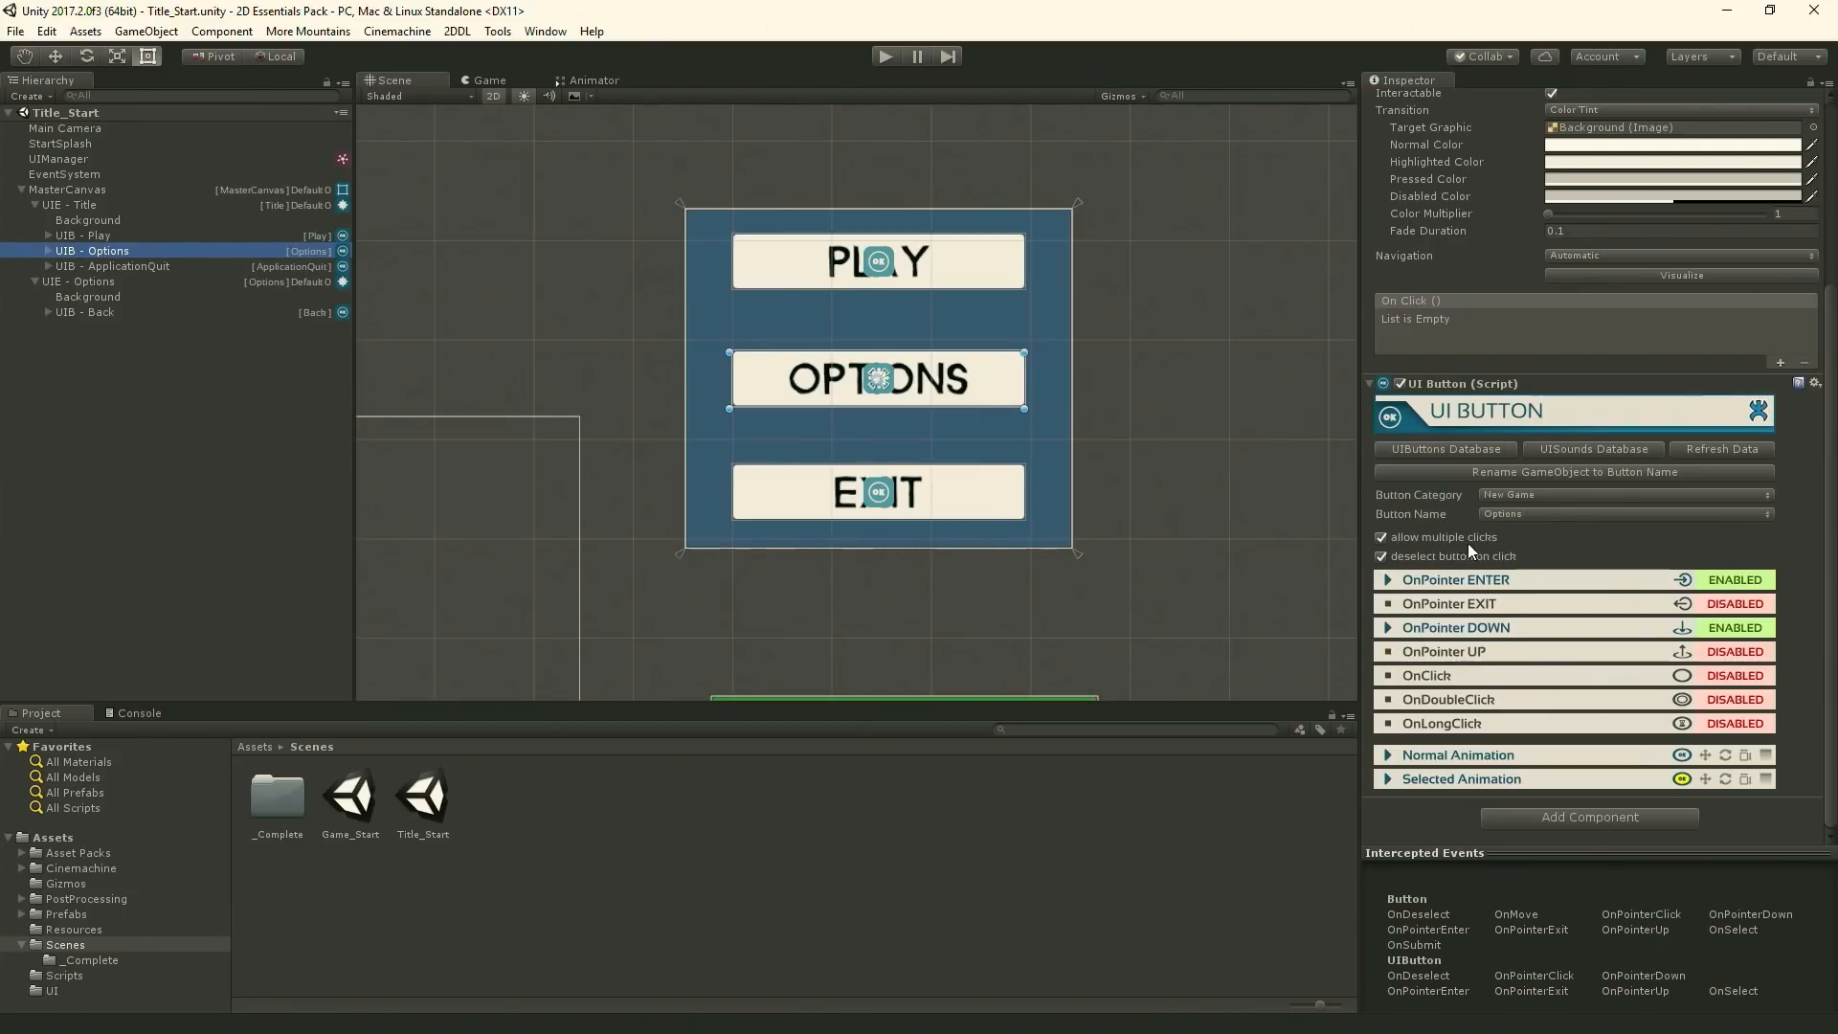
{"action": "left_click", "coordinate": [1733, 675]}
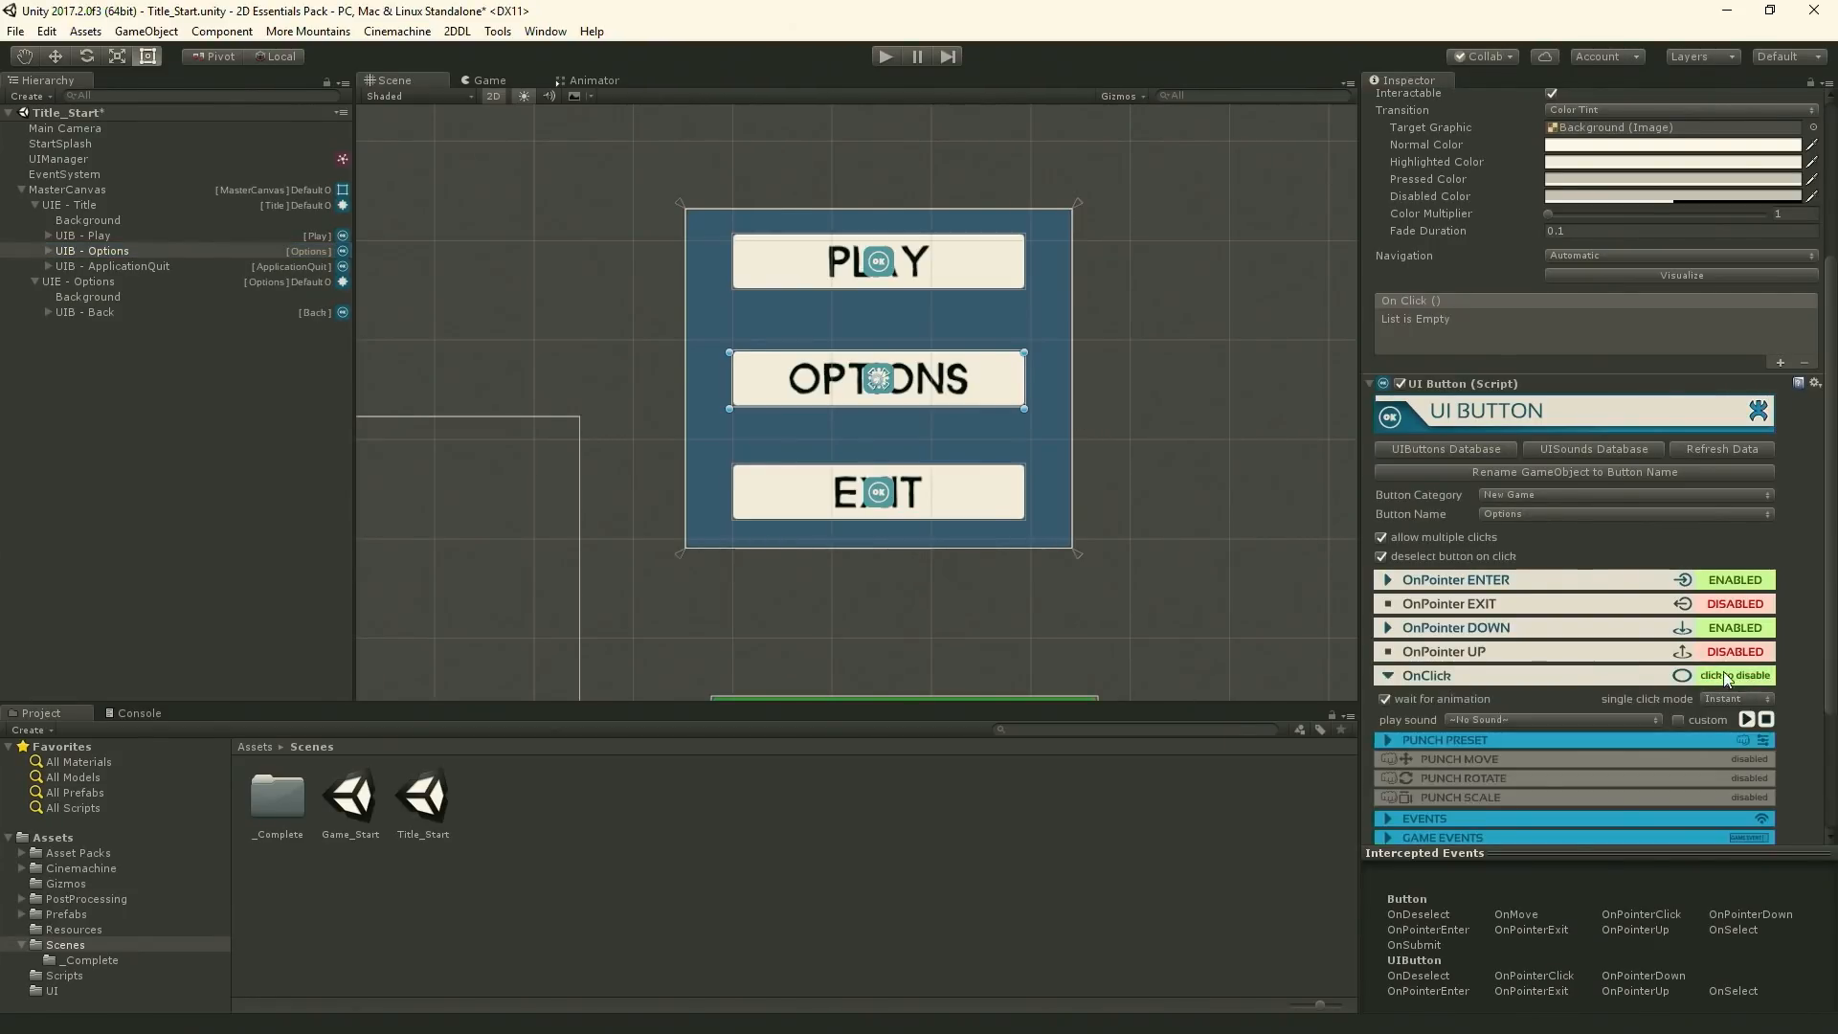
{"action": "scroll", "coordinate": [1589, 663], "scroll_direction": "down", "scroll_amount": 5}
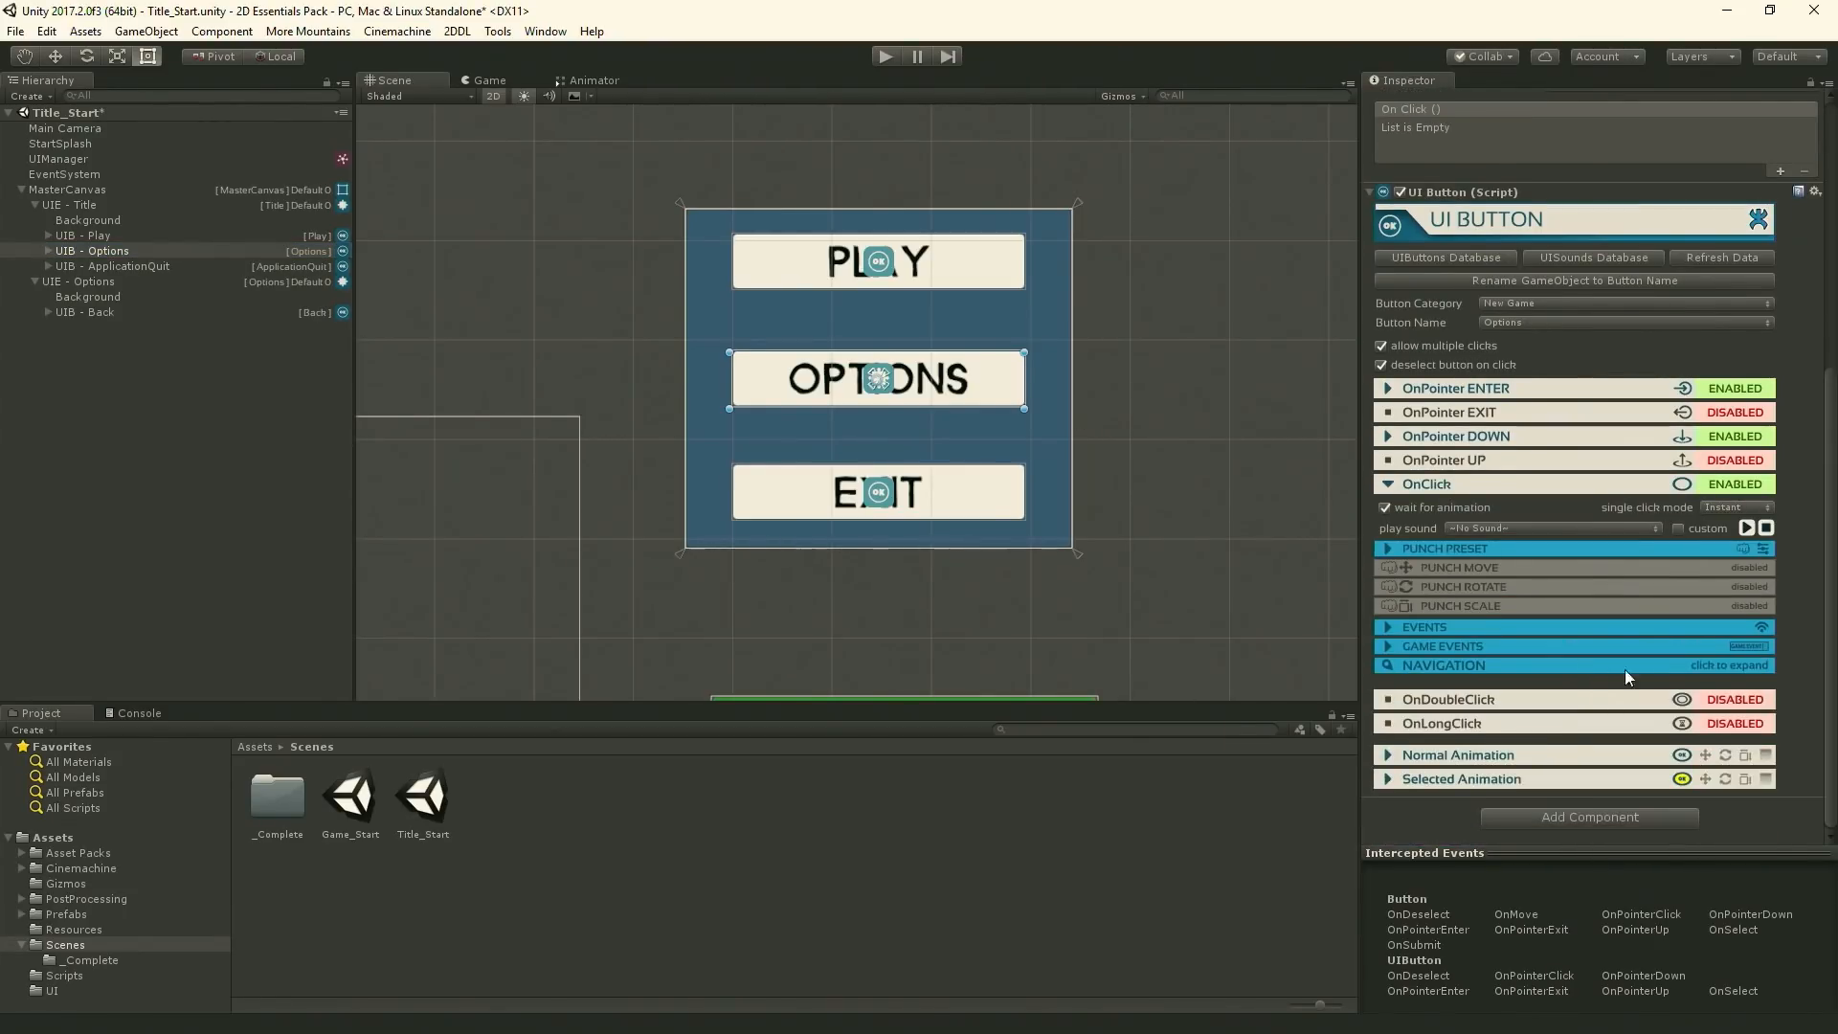
{"action": "left_click", "coordinate": [1434, 665]}
{"action": "scroll", "coordinate": [1467, 628], "scroll_direction": "down", "scroll_amount": 3}
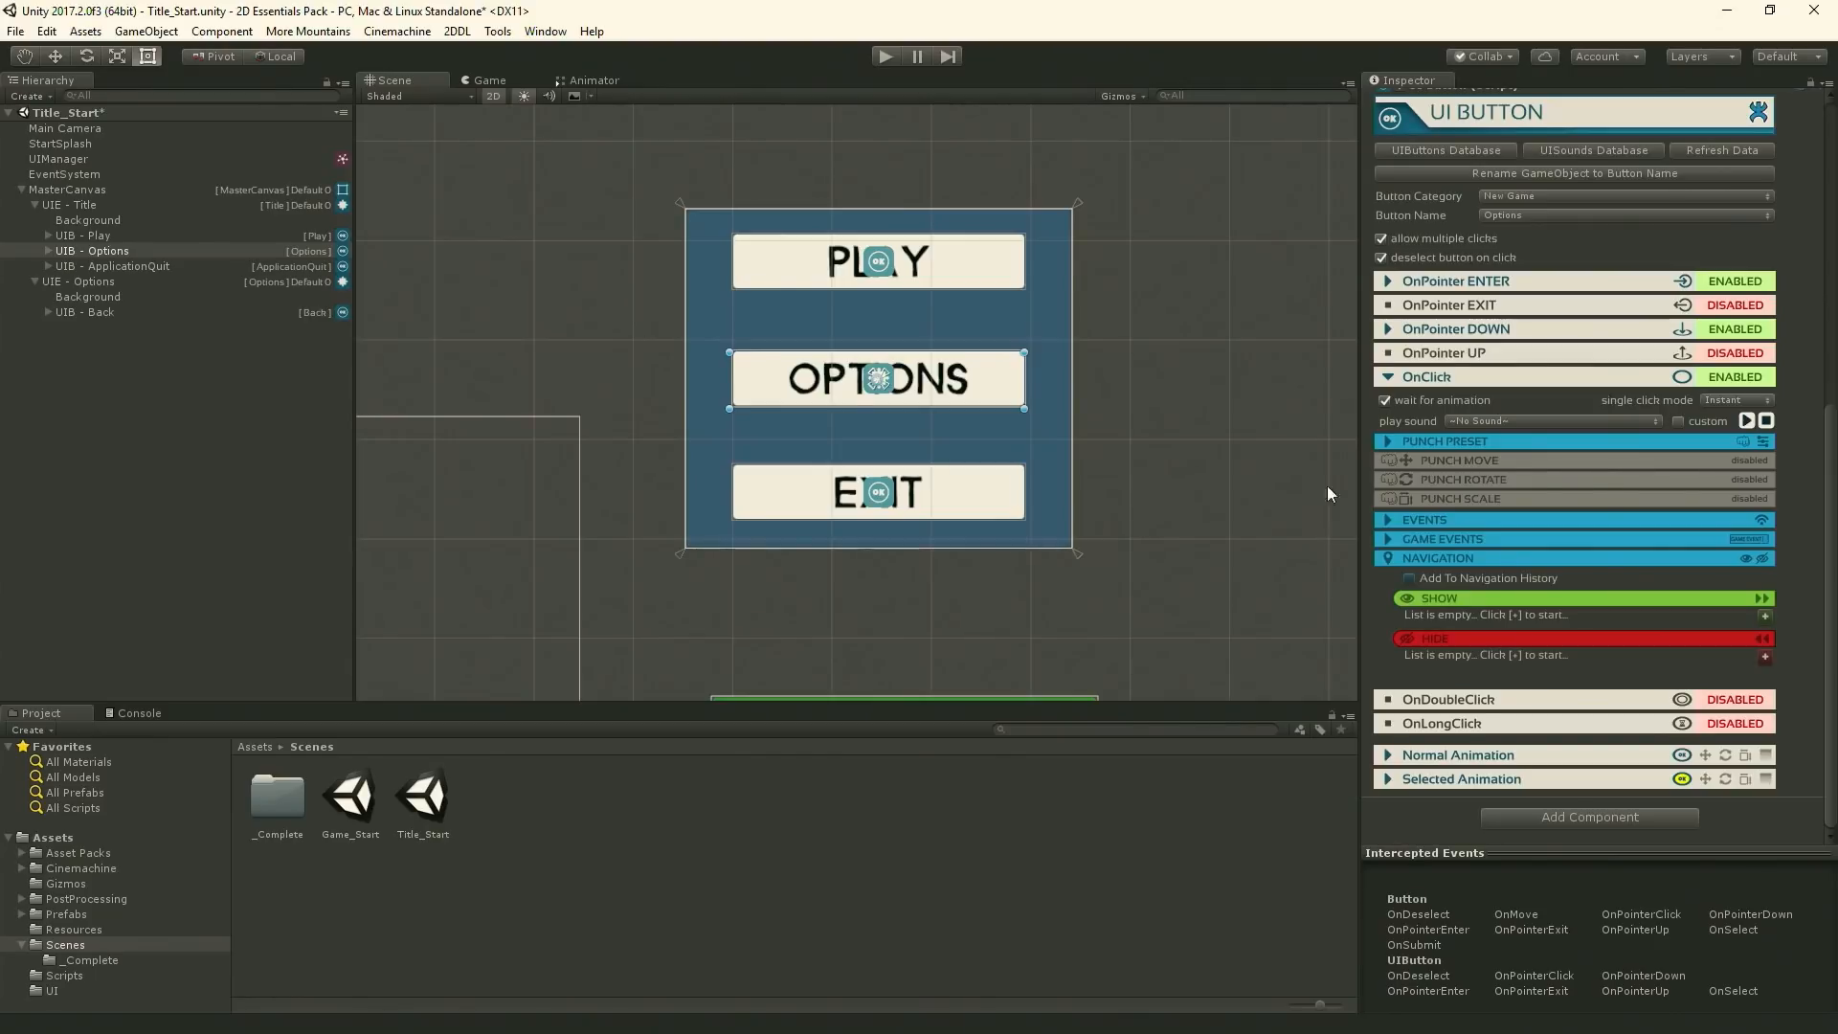
{"action": "left_click", "coordinate": [1765, 615]}
{"action": "left_click", "coordinate": [1450, 629]}
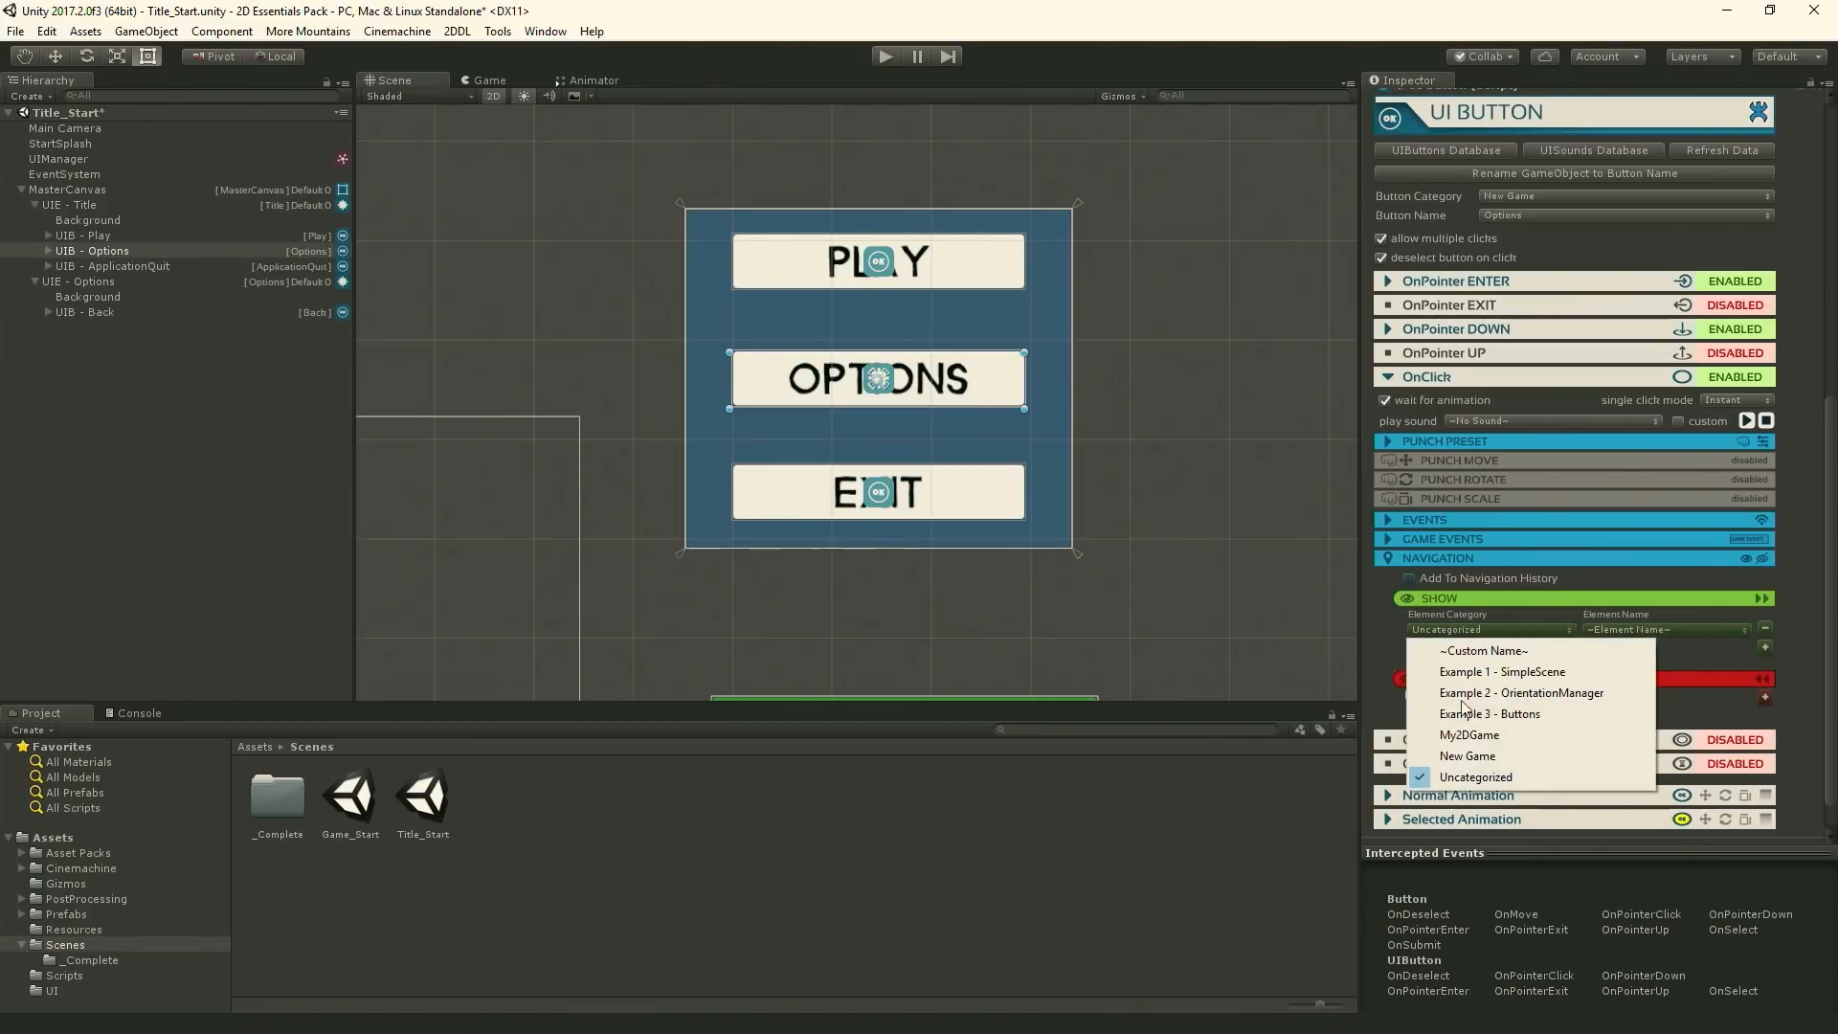
{"action": "left_click", "coordinate": [1471, 758]}
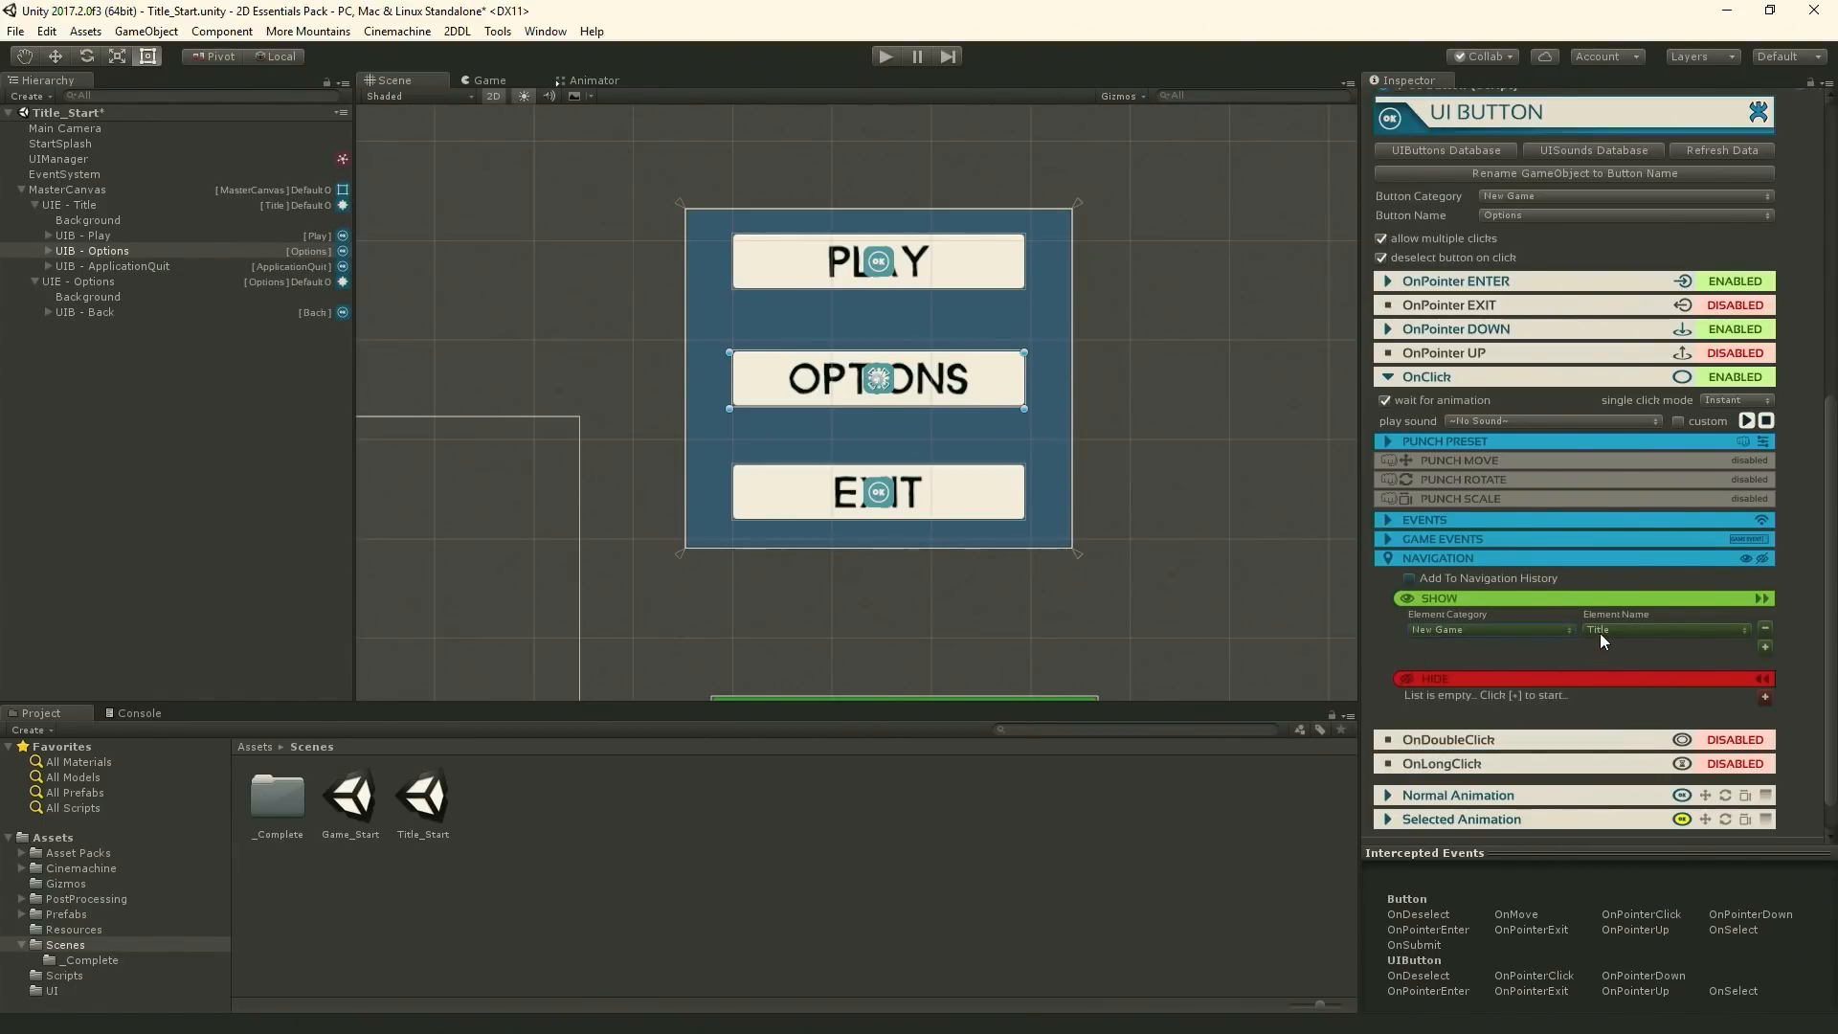
{"action": "left_click", "coordinate": [1605, 630]}
{"action": "left_click", "coordinate": [1635, 673]}
- Add a Hide navigation entry for the New Game category's Title element to the Options button and save the scene
{"action": "left_click", "coordinate": [1766, 698]}
{"action": "left_click", "coordinate": [1536, 710]}
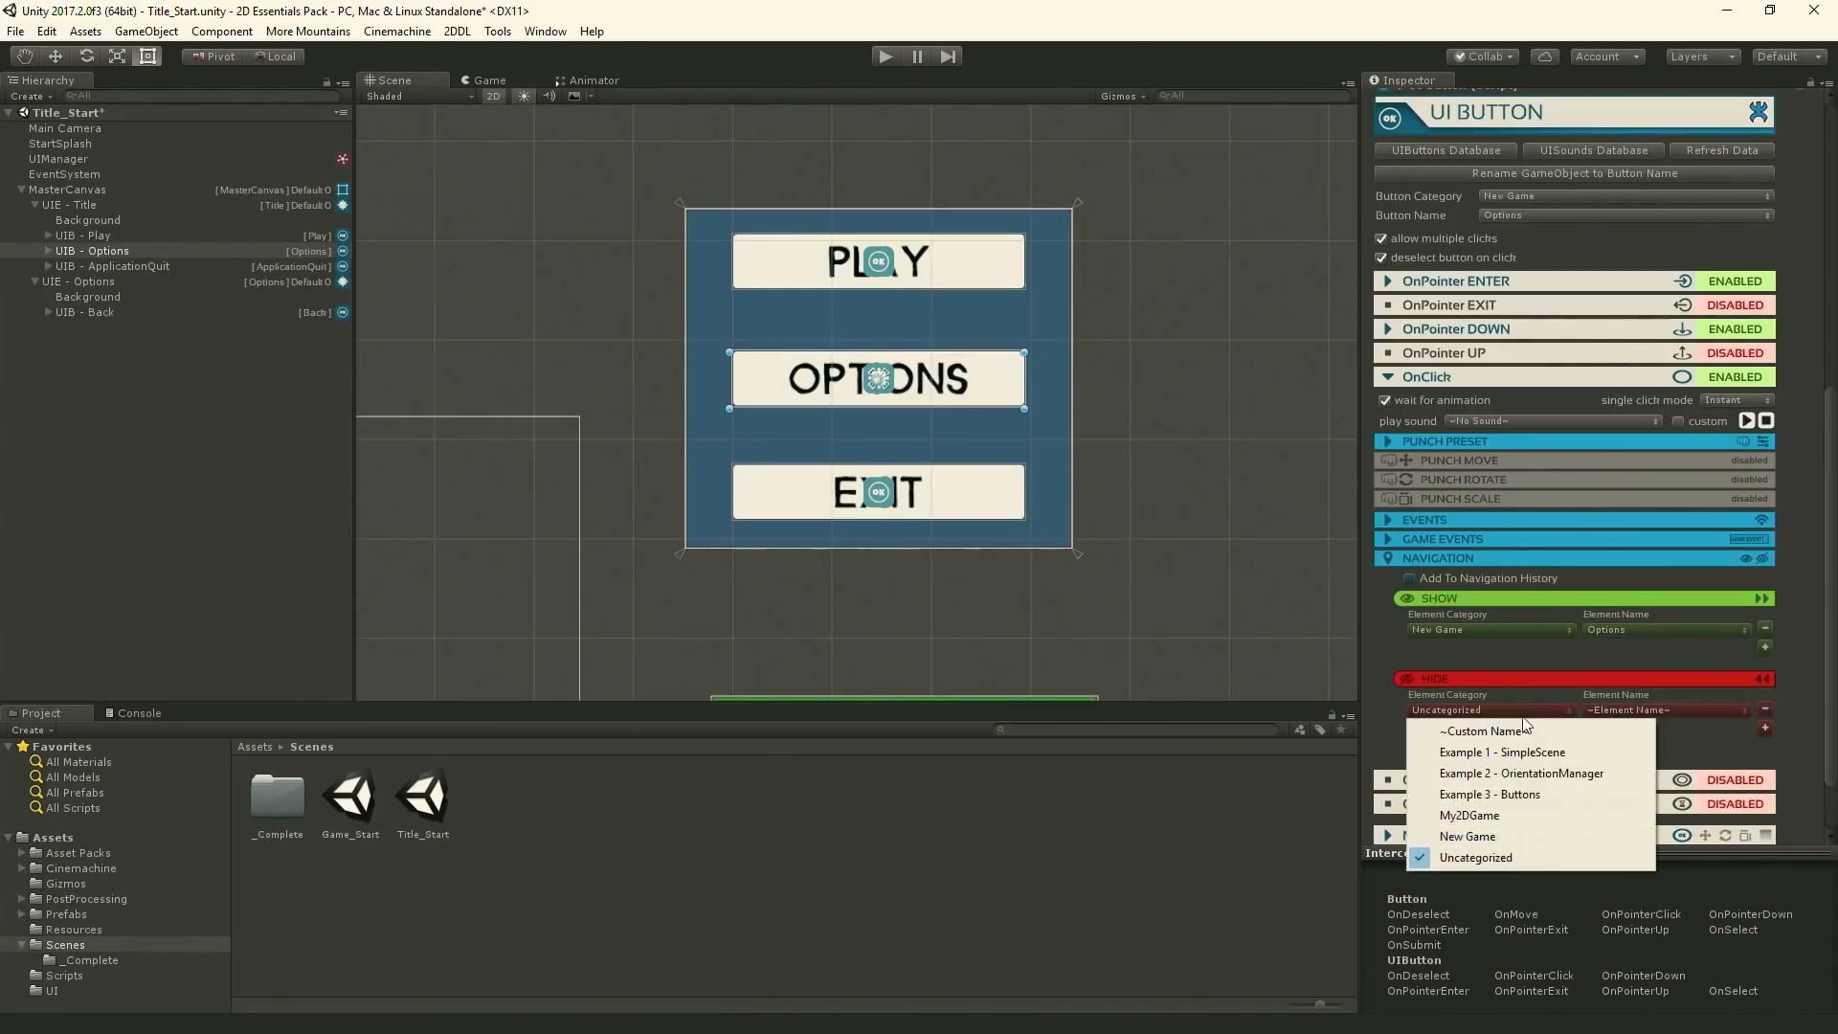
{"action": "left_click", "coordinate": [1487, 838]}
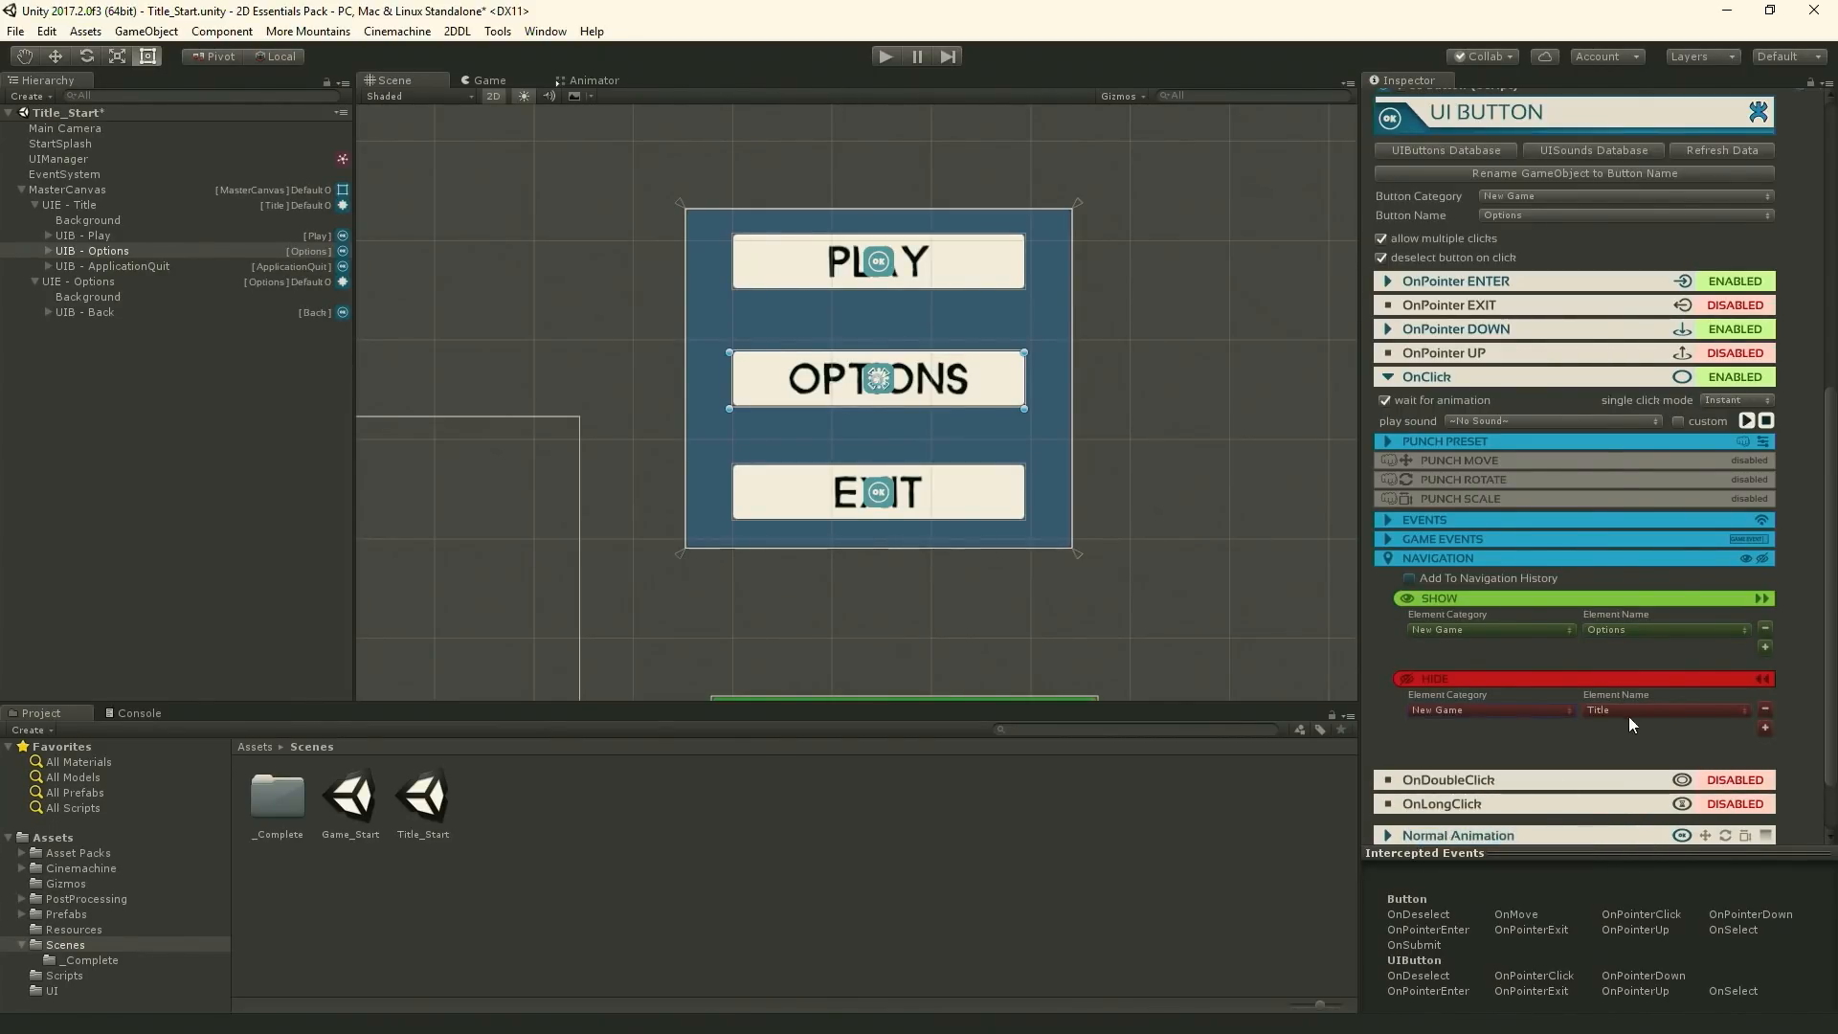
{"action": "left_click", "coordinate": [1625, 712]}
{"action": "left_click", "coordinate": [1627, 730]}
{"action": "scroll", "coordinate": [1508, 591], "scroll_direction": "up", "scroll_amount": 5}
{"action": "scroll", "coordinate": [1509, 592], "scroll_direction": "down", "scroll_amount": 2}
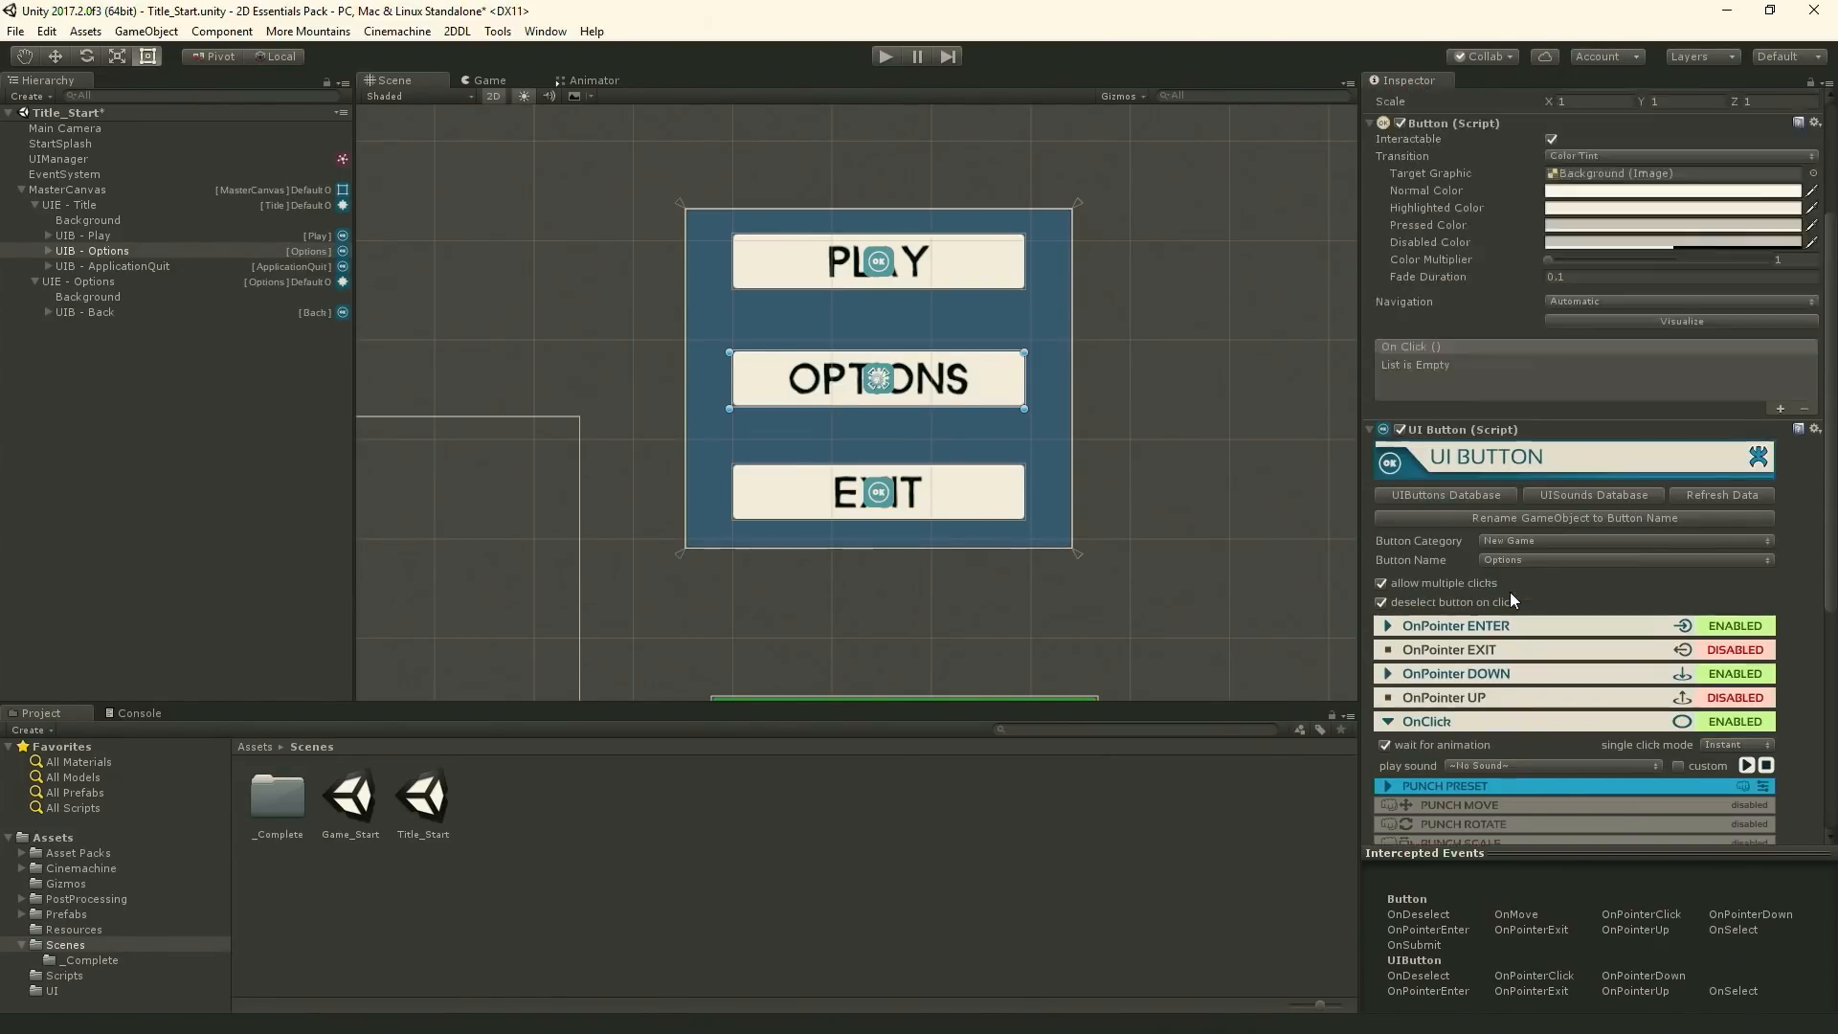
{"action": "key", "text": "ctrl+s"}
- Run the scene to test the Options button's switch from the title panel to the options panel, and stop playback
{"action": "left_click", "coordinate": [883, 56]}
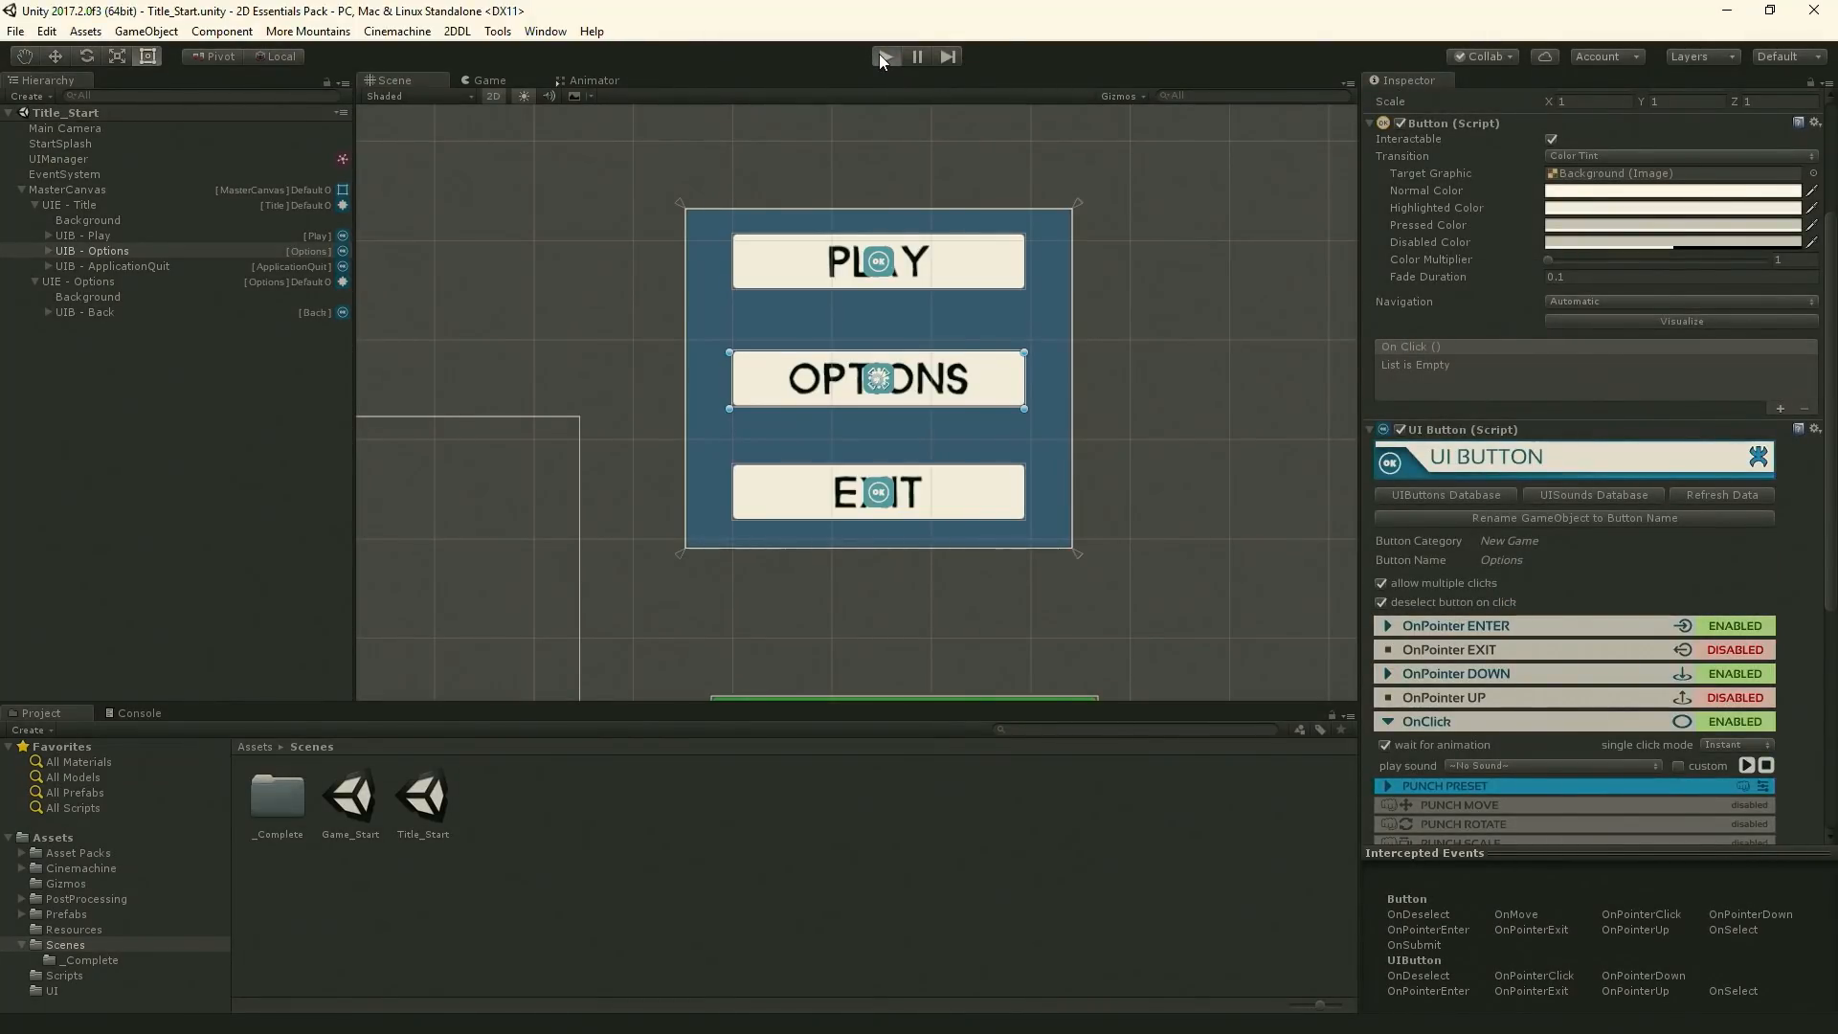
{"action": "left_click", "coordinate": [854, 394]}
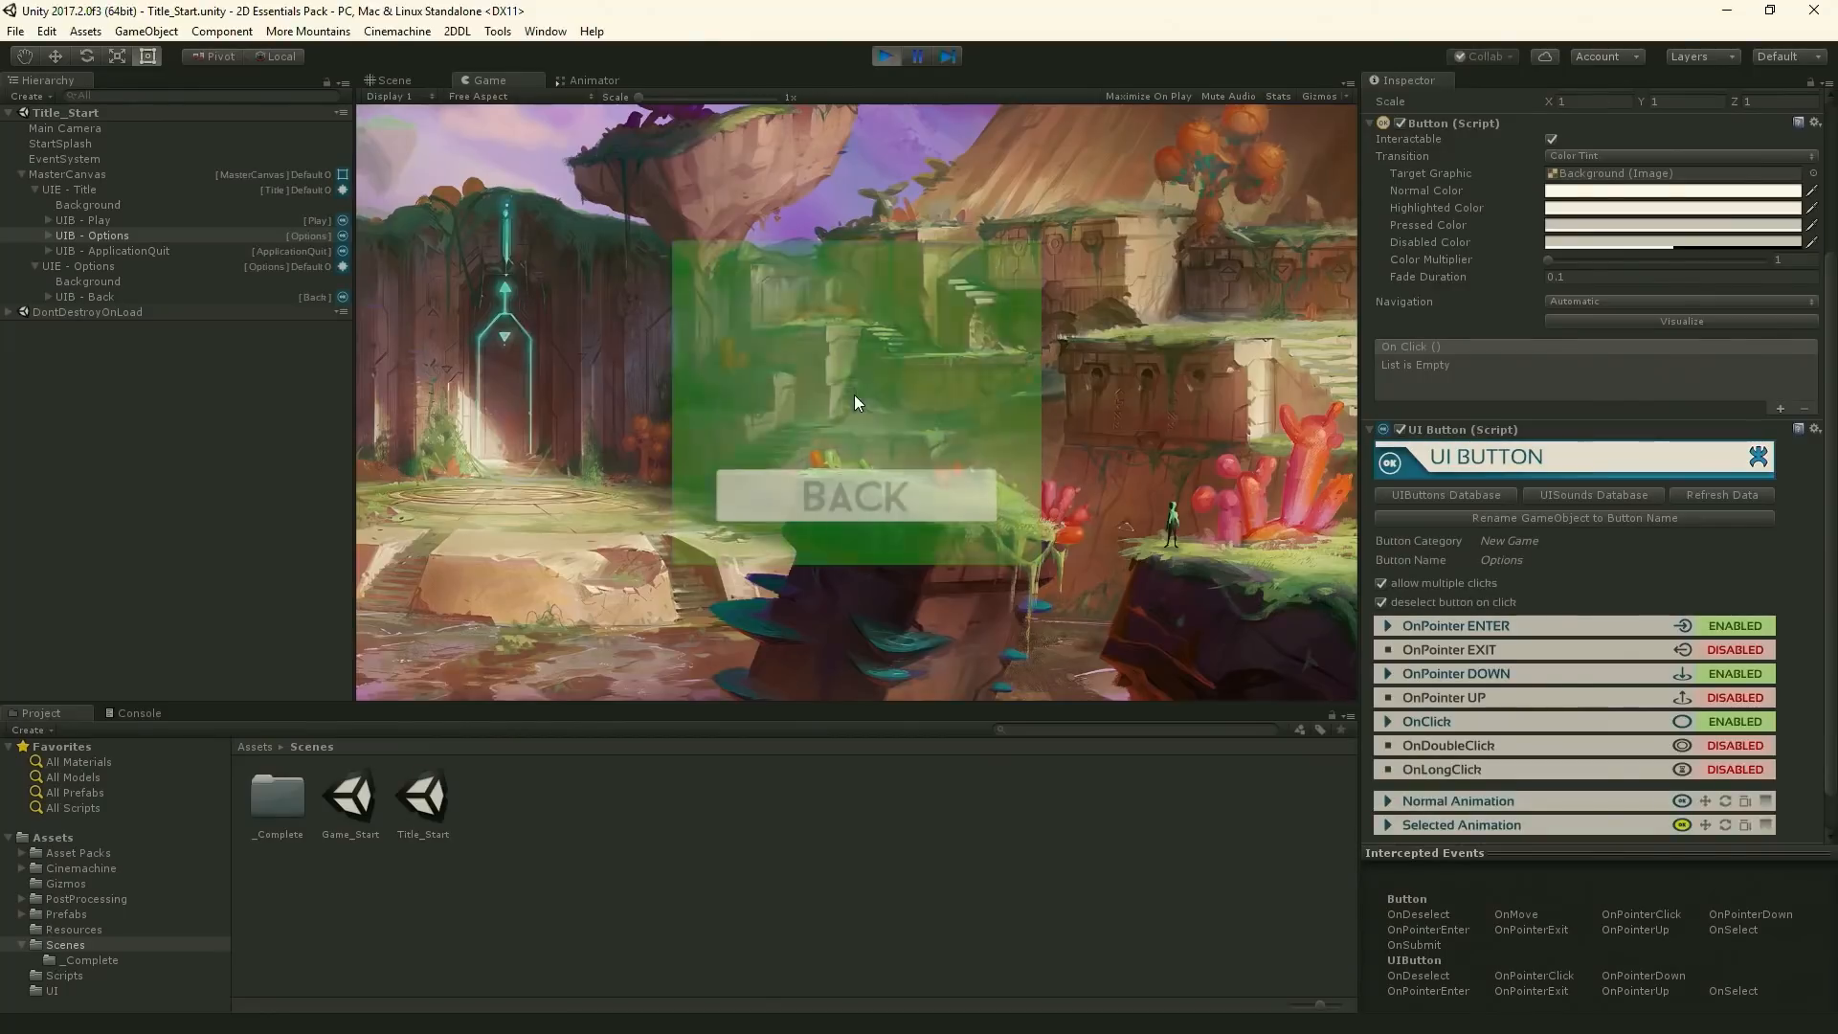
{"action": "left_click", "coordinate": [886, 56]}
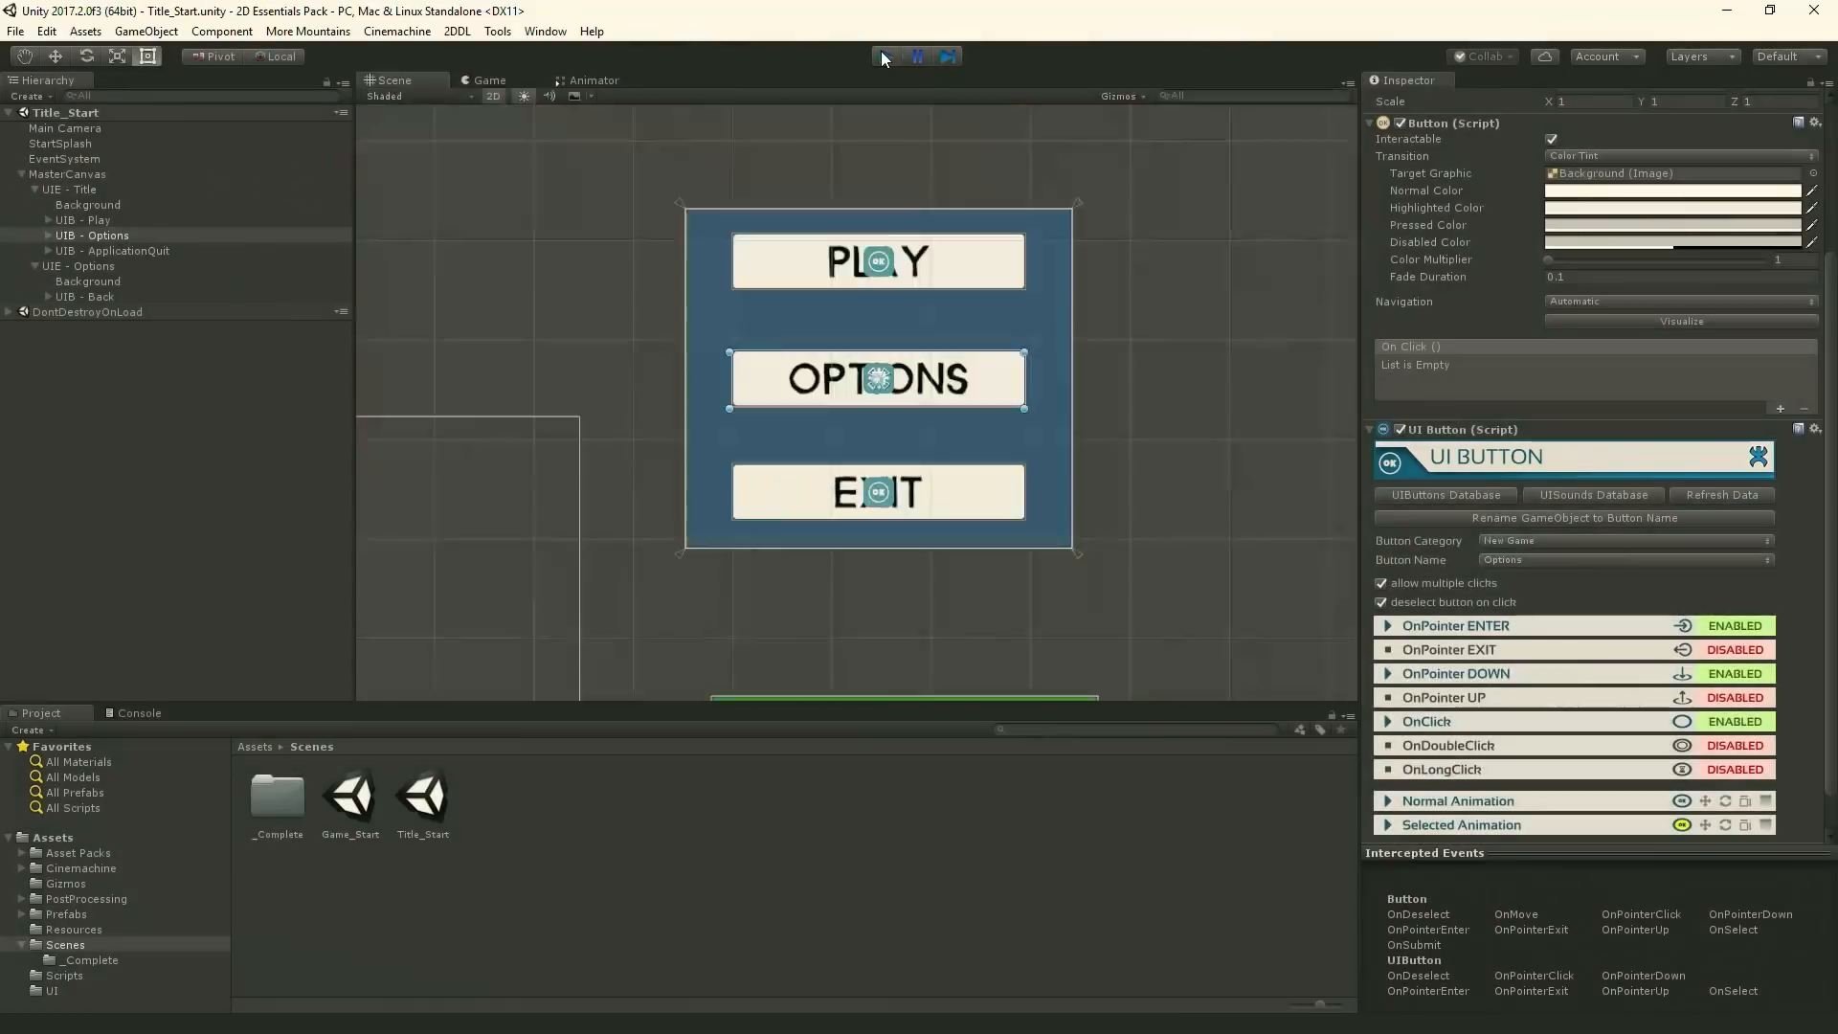
- Enable OnClick on the Options panel's Back button and expand its Navigation settings
{"action": "left_click", "coordinate": [94, 312]}
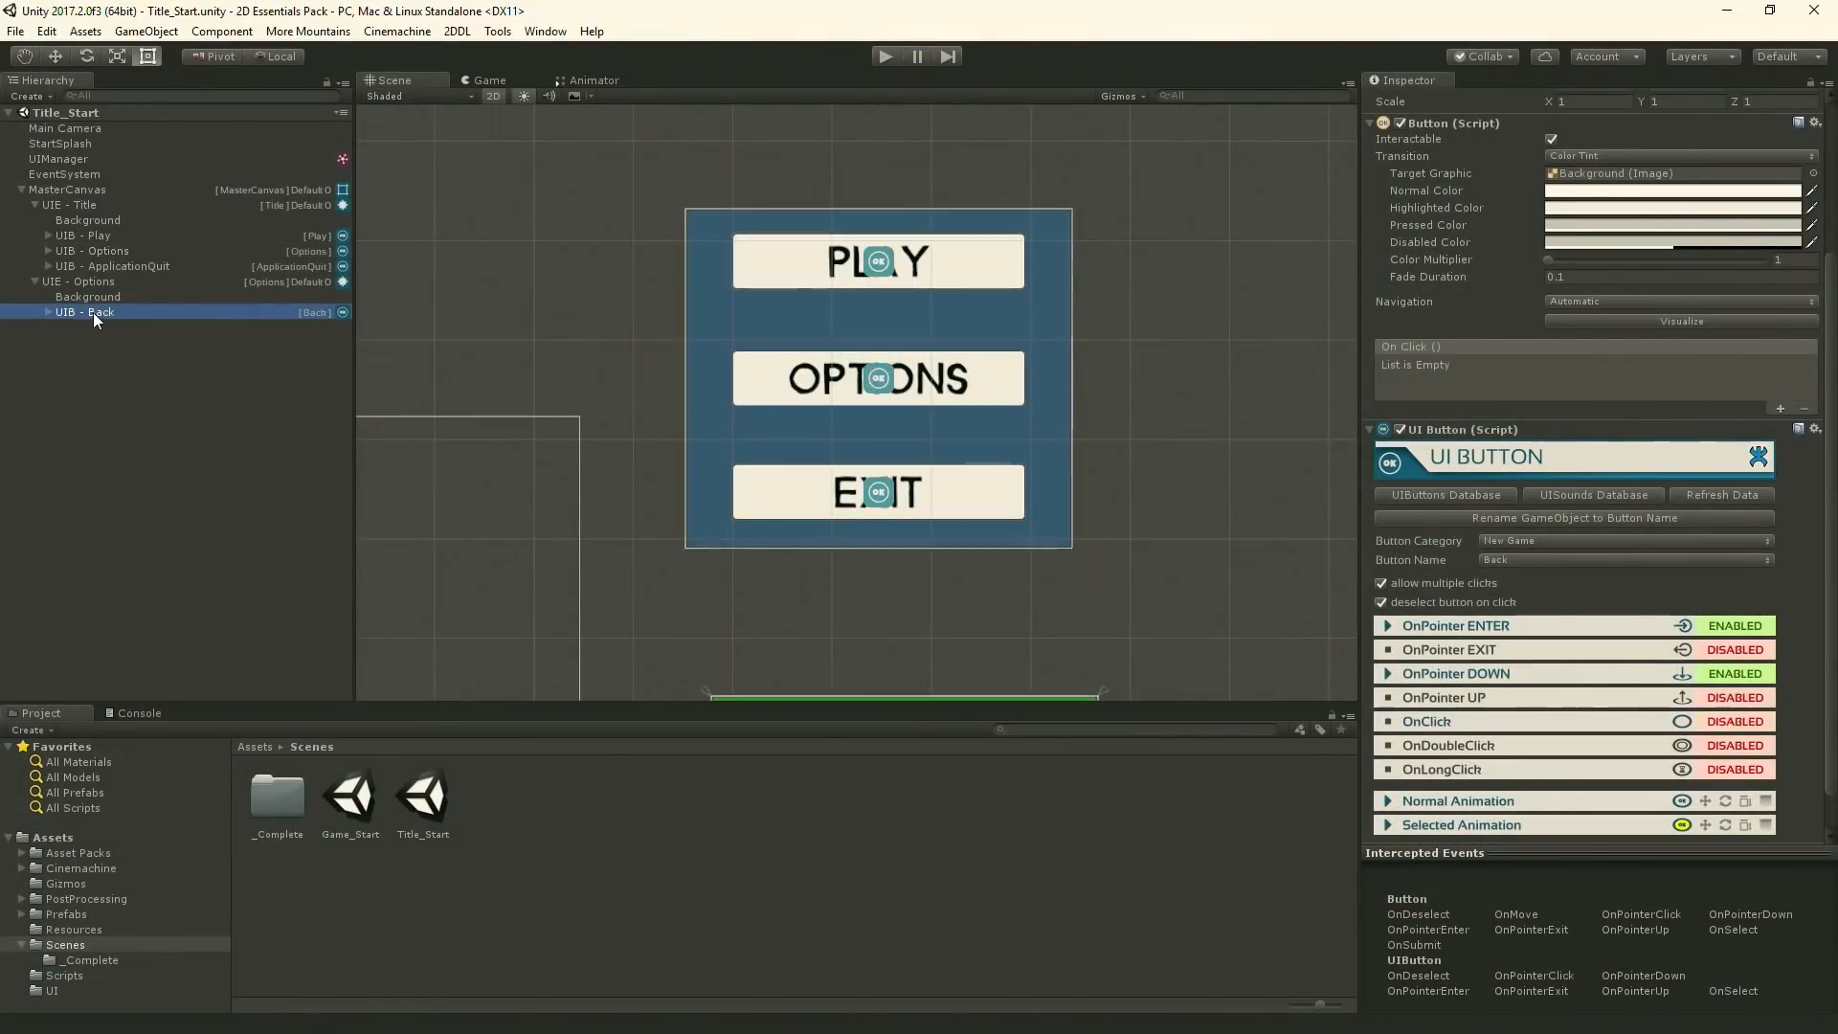
{"action": "scroll", "coordinate": [1497, 538], "scroll_direction": "down", "scroll_amount": 2}
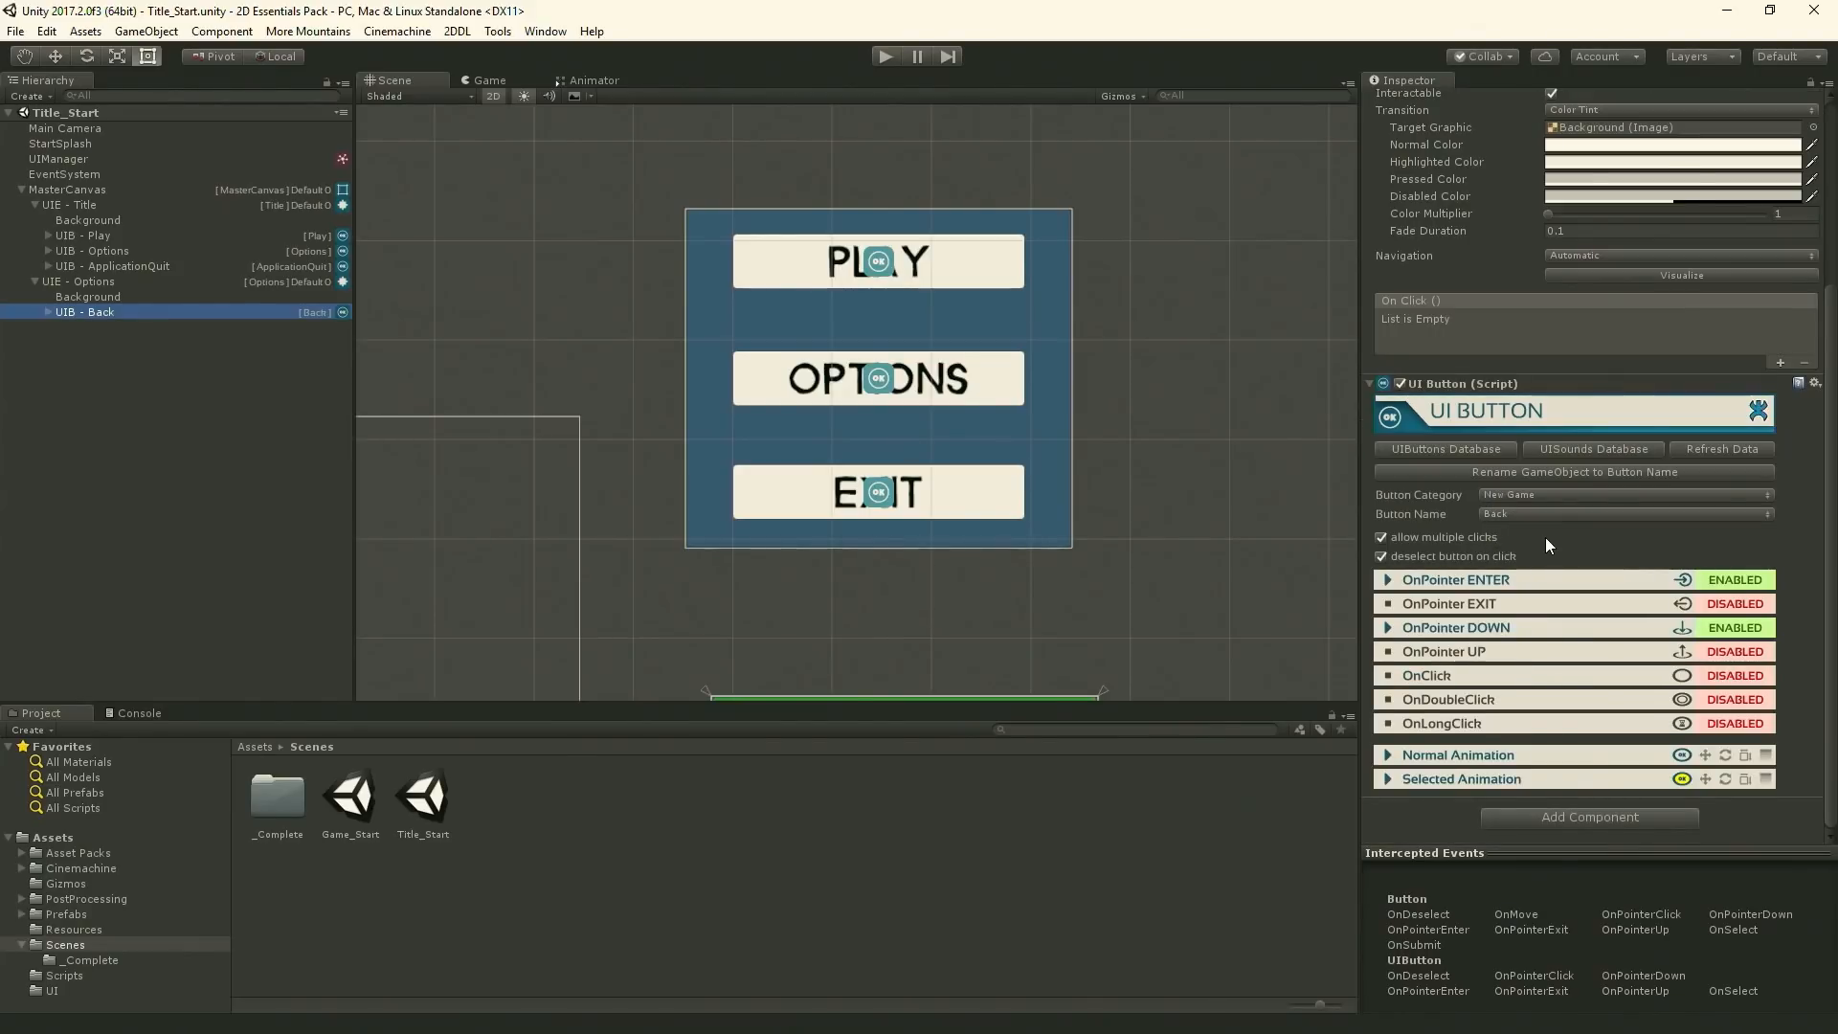
{"action": "left_click", "coordinate": [1734, 676]}
{"action": "scroll", "coordinate": [1509, 664], "scroll_direction": "down", "scroll_amount": 5}
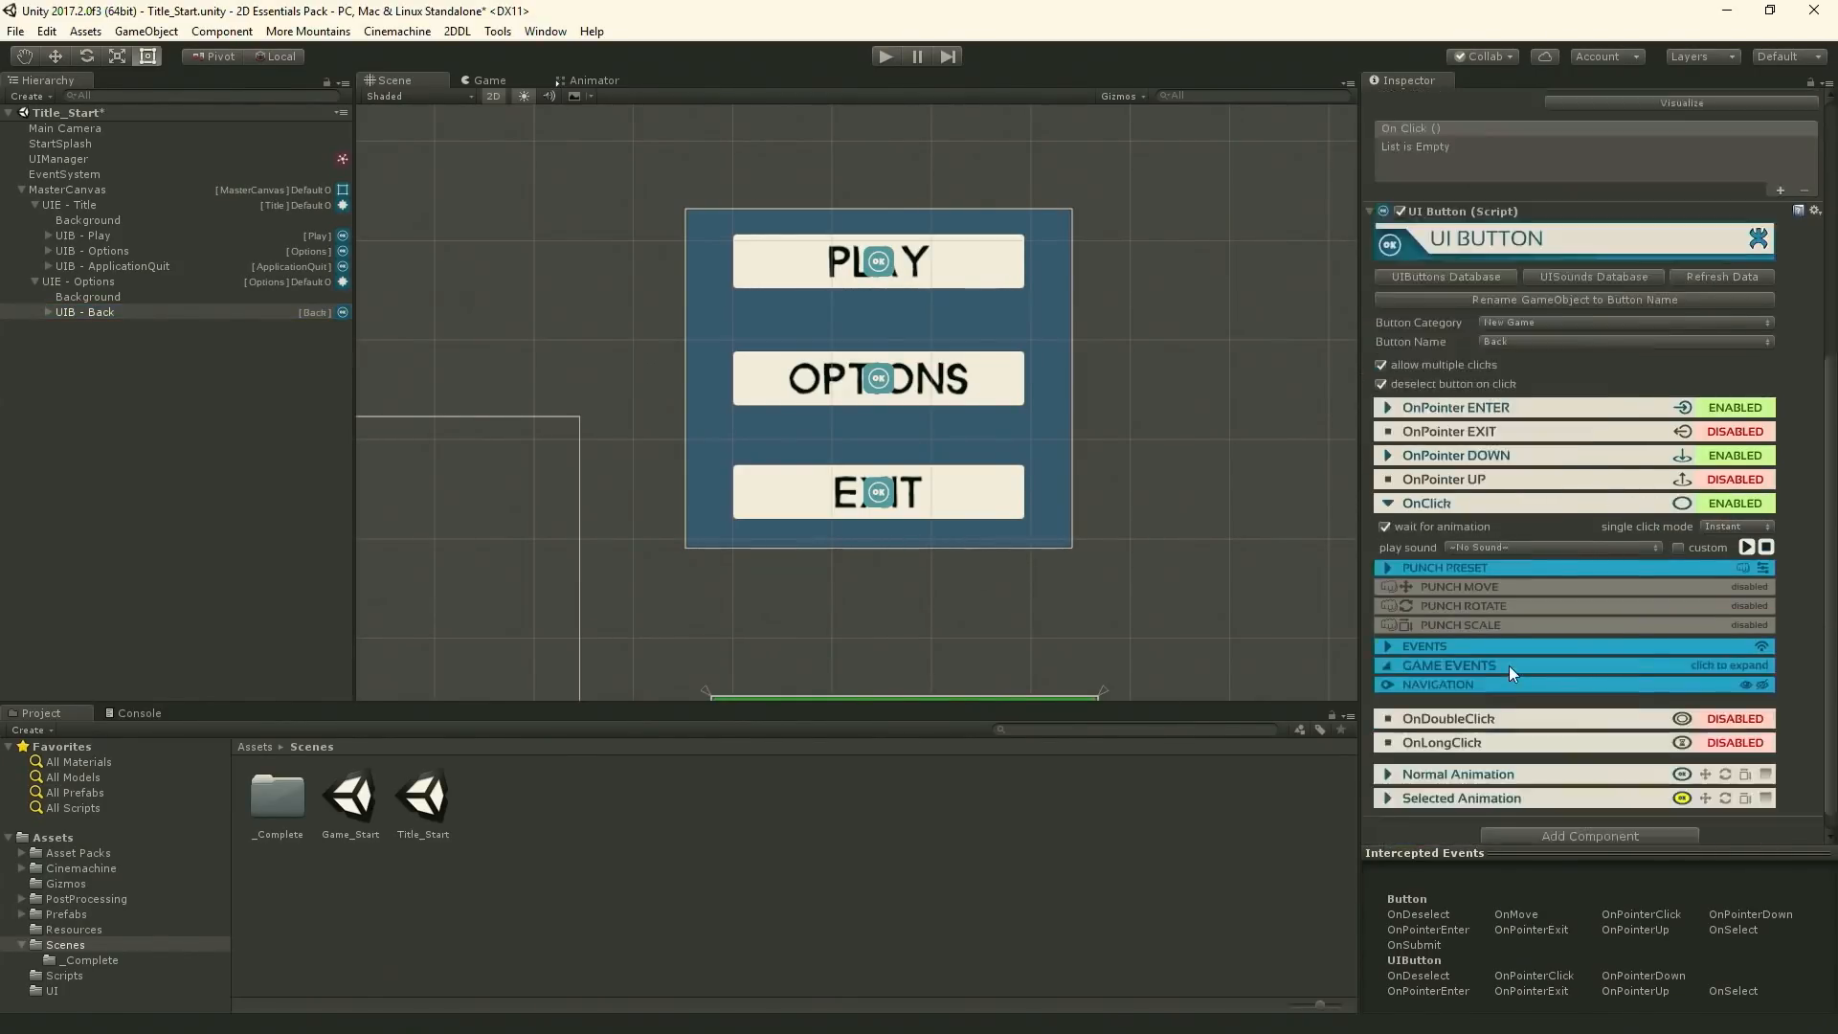
{"action": "left_click", "coordinate": [1438, 664]}
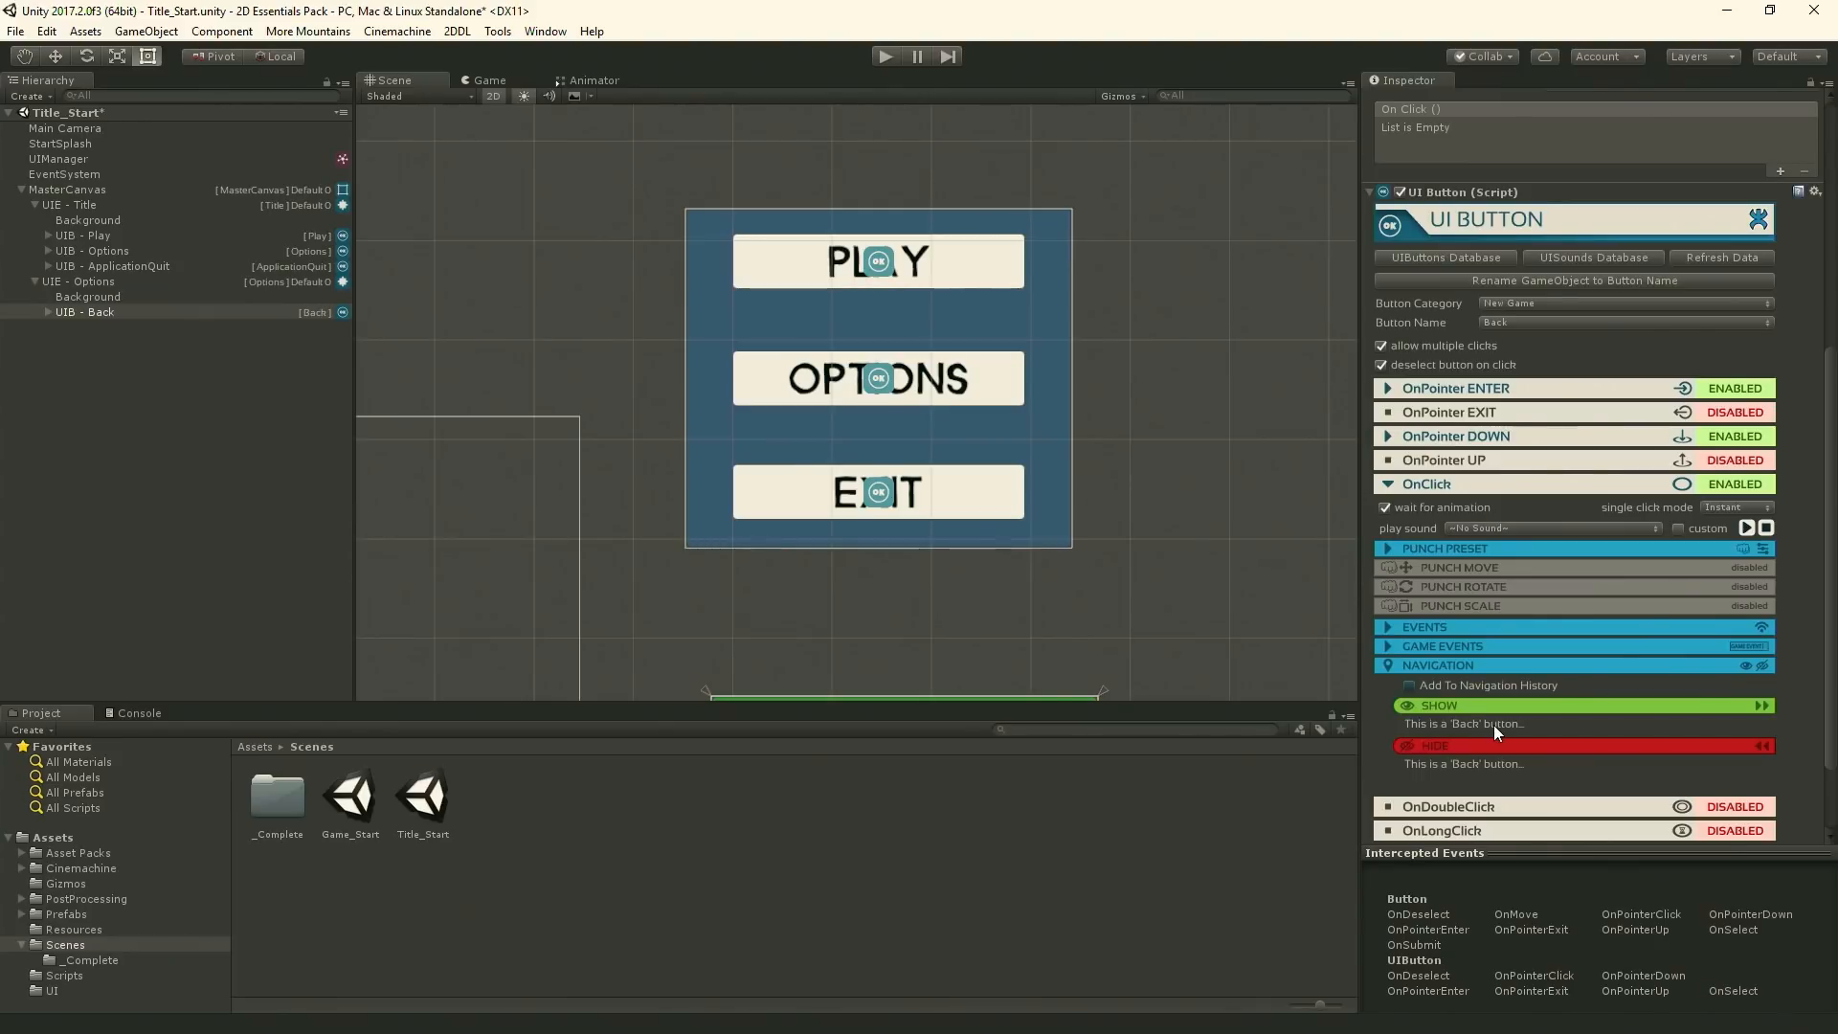
{"action": "scroll", "coordinate": [1493, 722], "scroll_direction": "up", "scroll_amount": 3}
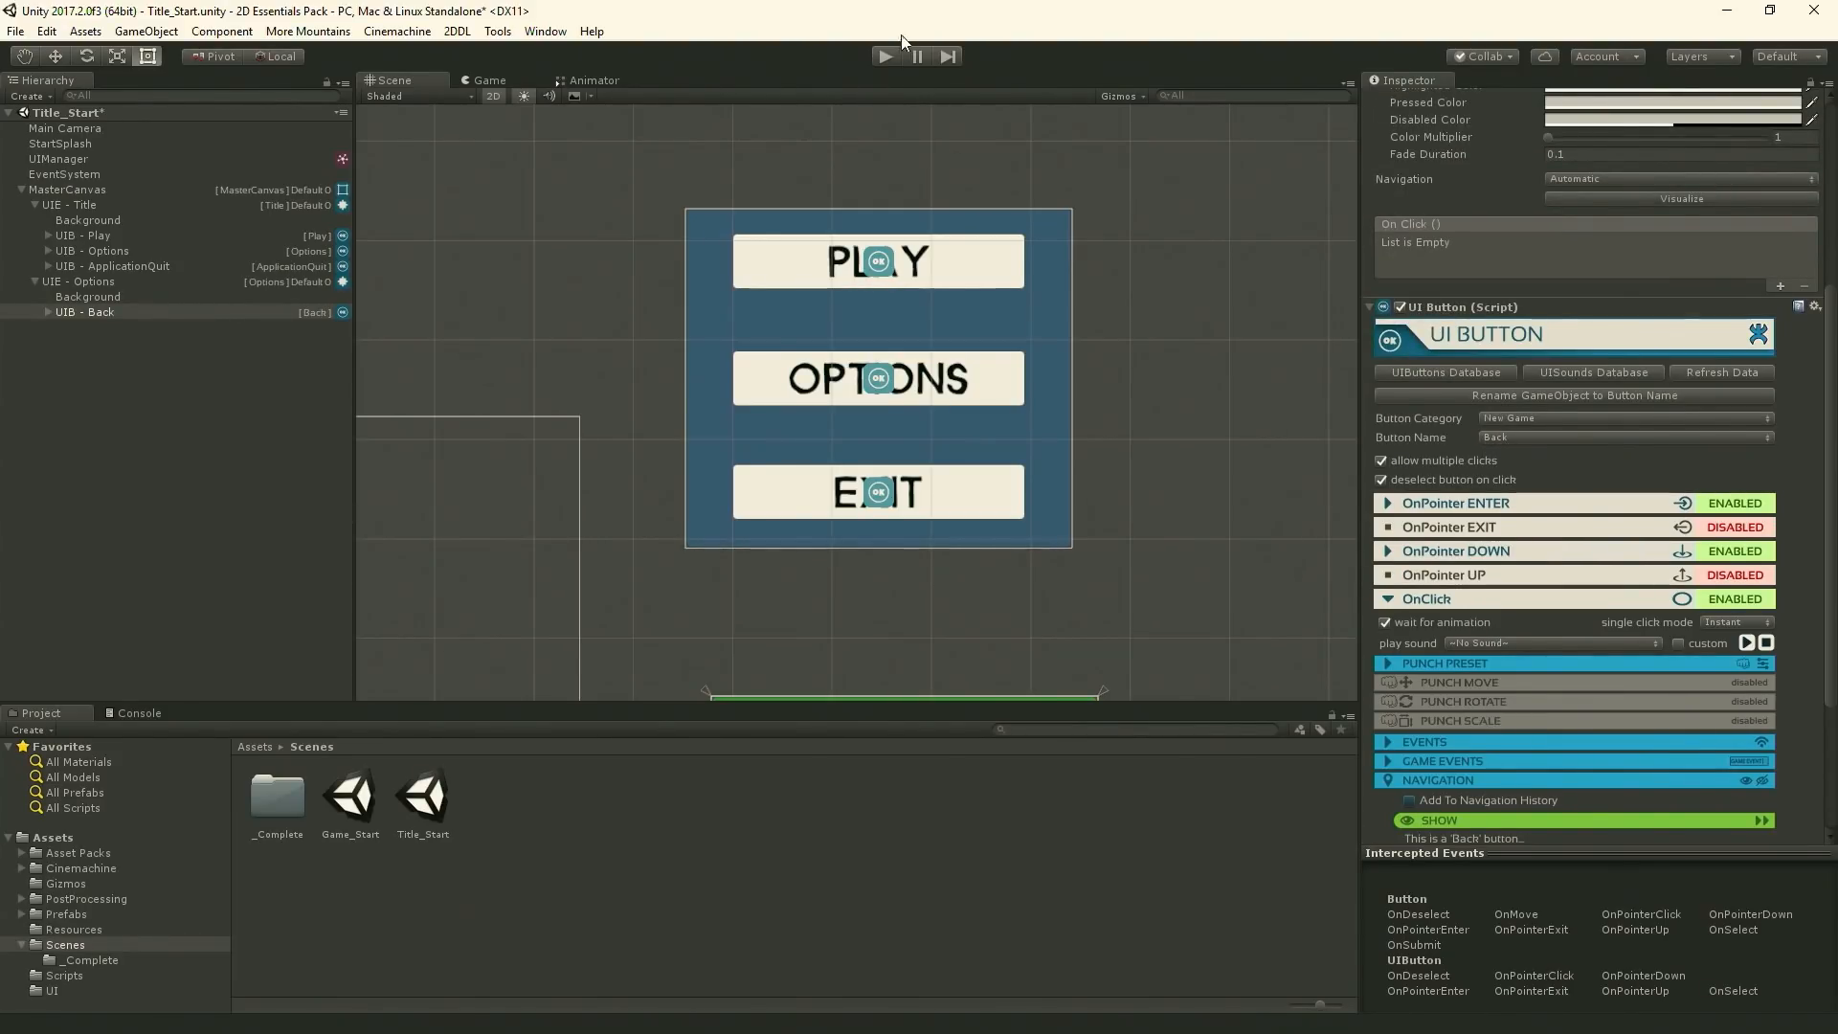
- Run the scene to test going to the options panel and returning with Back, and stop playback
{"action": "left_click", "coordinate": [883, 55]}
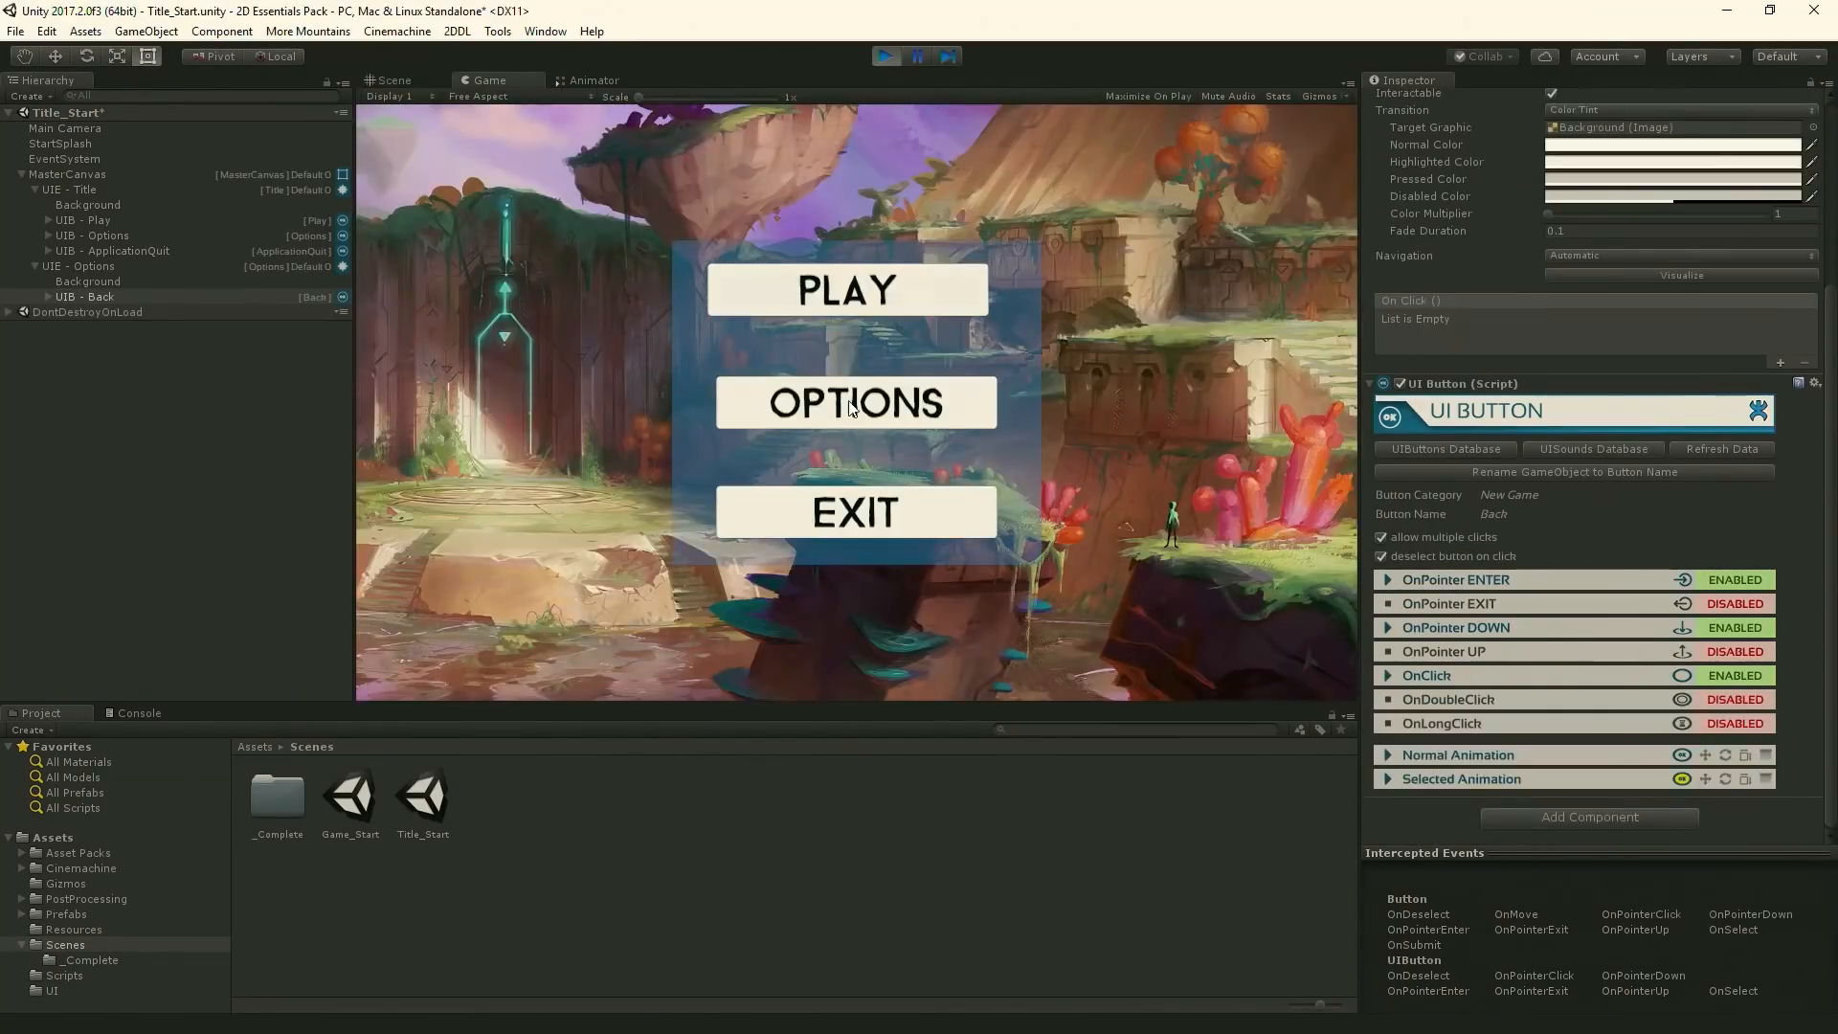
{"action": "left_click", "coordinate": [851, 407]}
{"action": "left_click", "coordinate": [854, 491]}
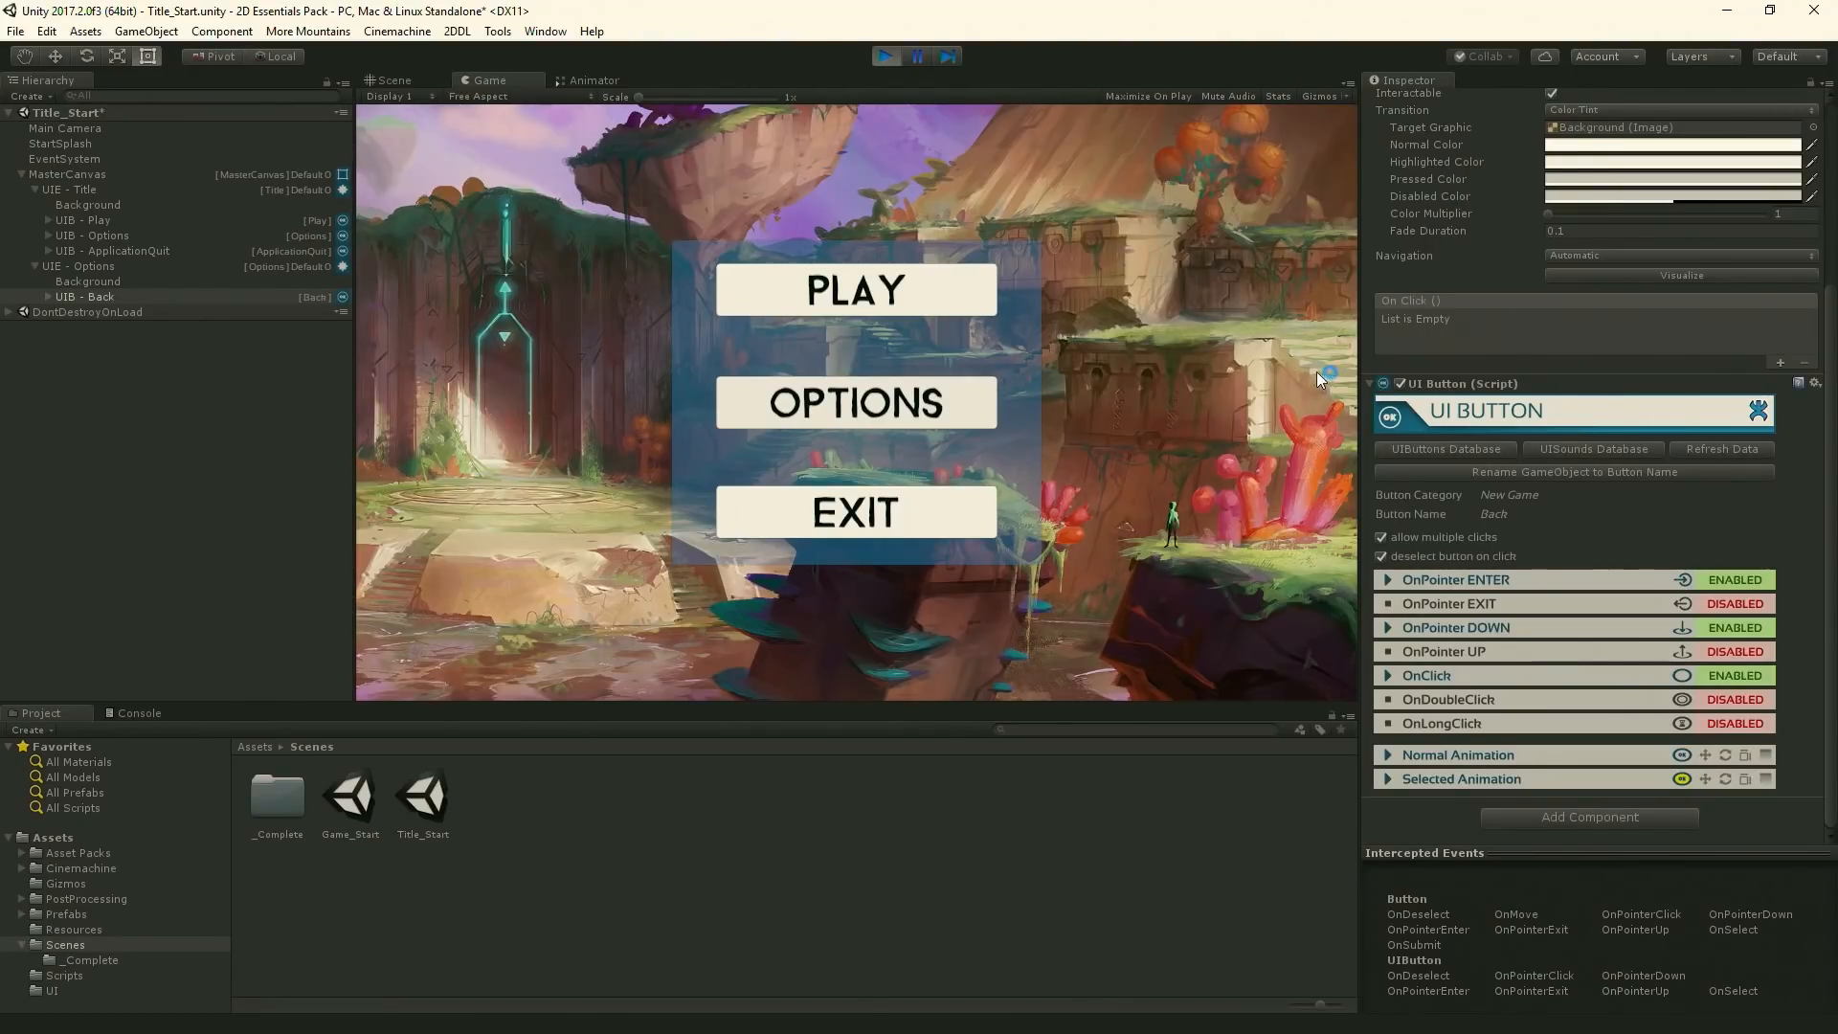
{"action": "left_click", "coordinate": [883, 56]}
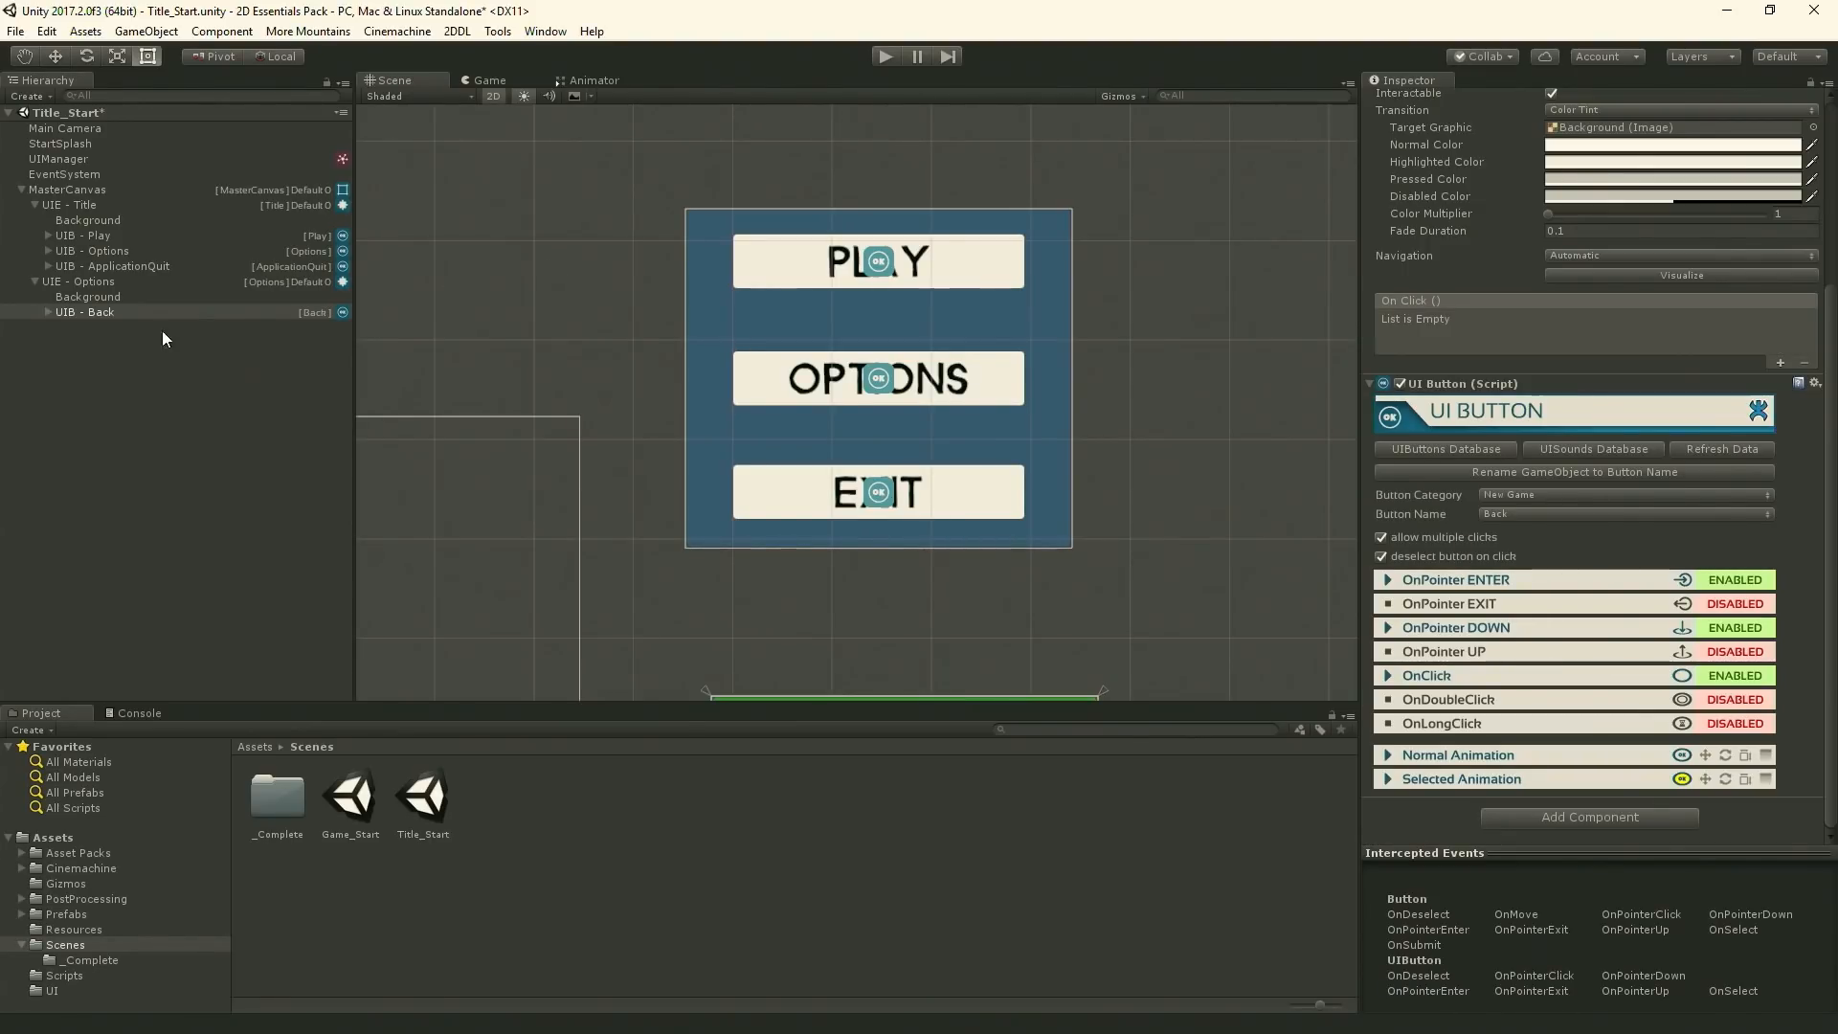
- Add a DoozyUI Scene Loader manager at the root of the scene hierarchy
{"action": "left_click", "coordinate": [180, 408]}
{"action": "right_click", "coordinate": [96, 360]}
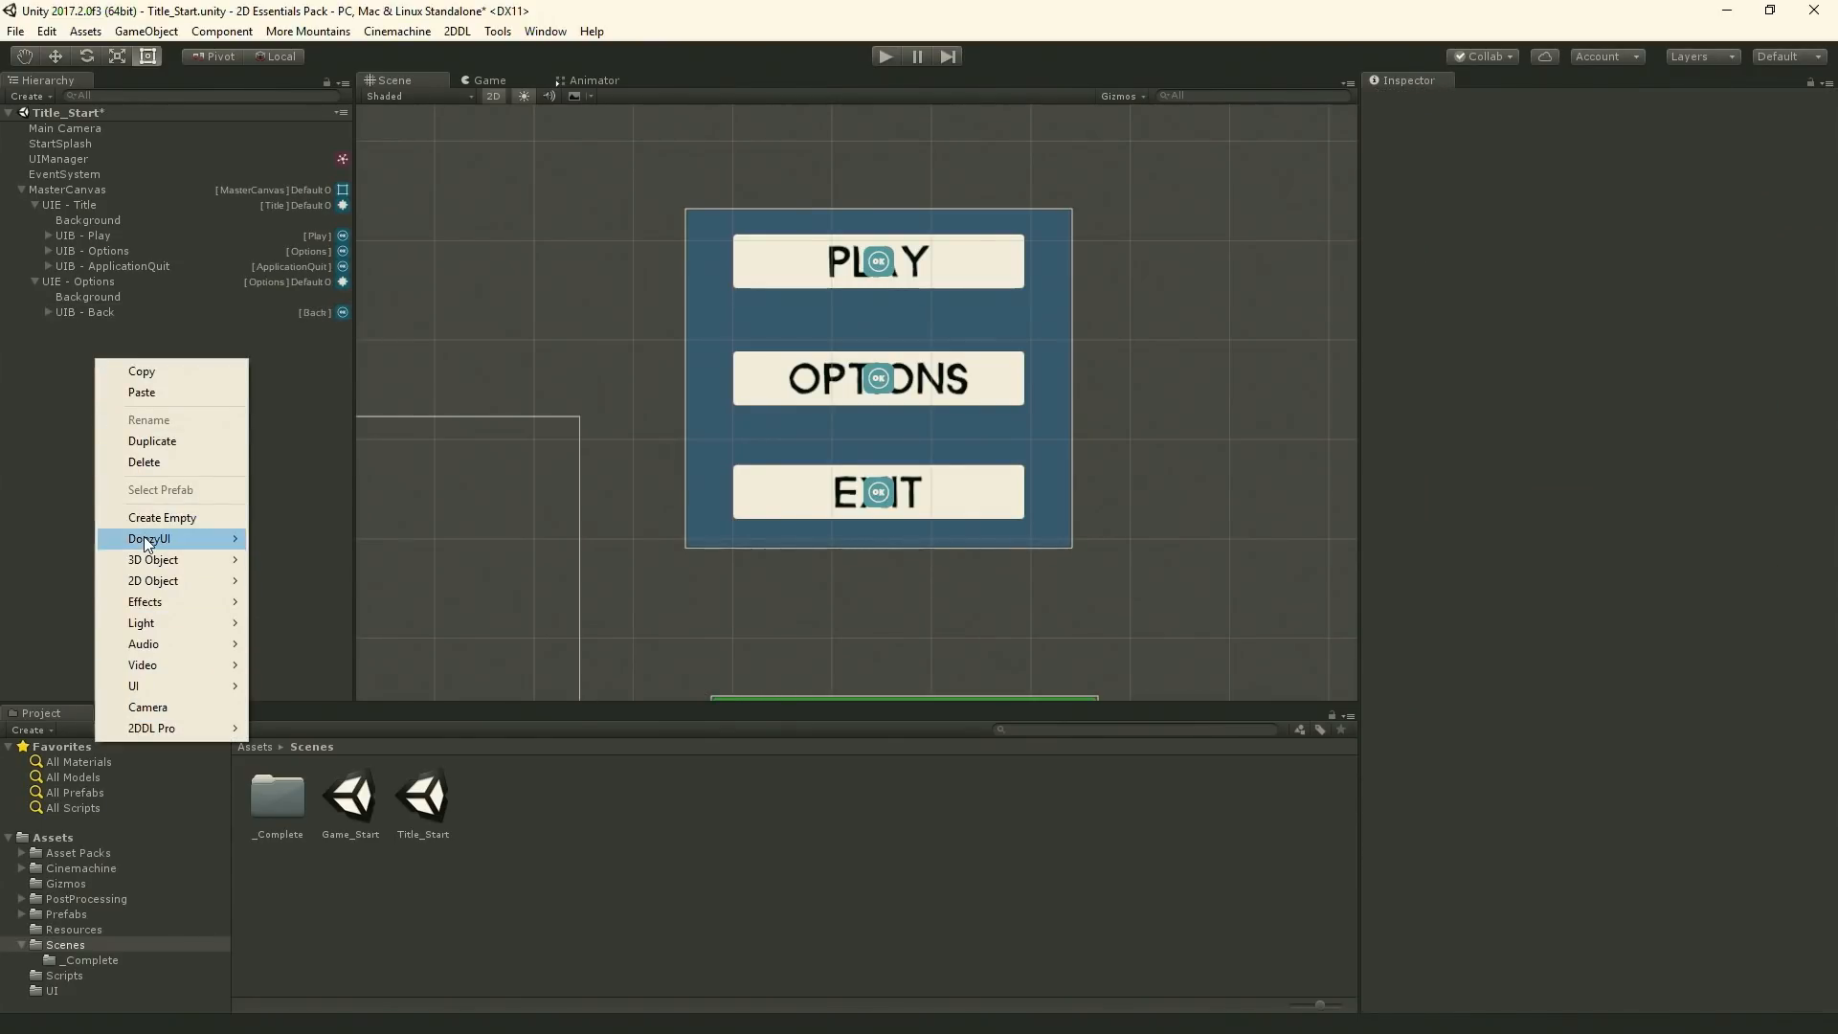
{"action": "mouse_move", "coordinate": [144, 538]}
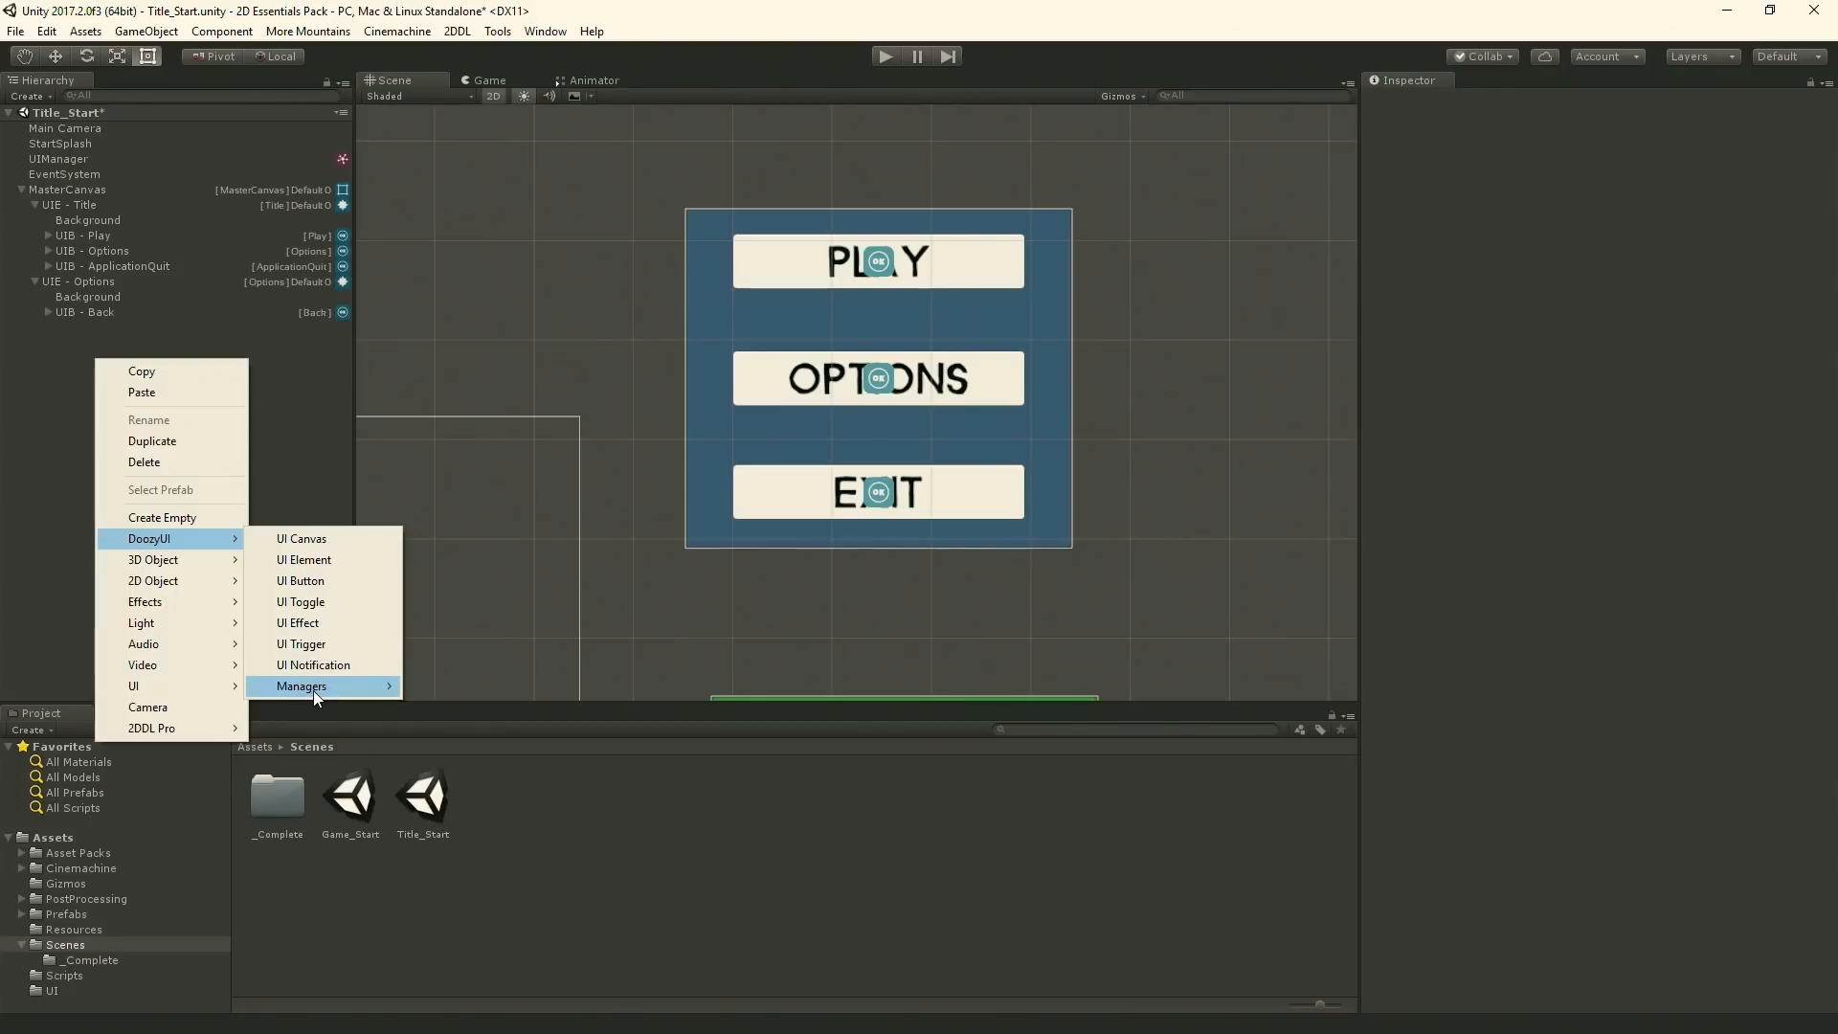
{"action": "mouse_move", "coordinate": [316, 686]}
{"action": "left_click", "coordinate": [468, 728]}
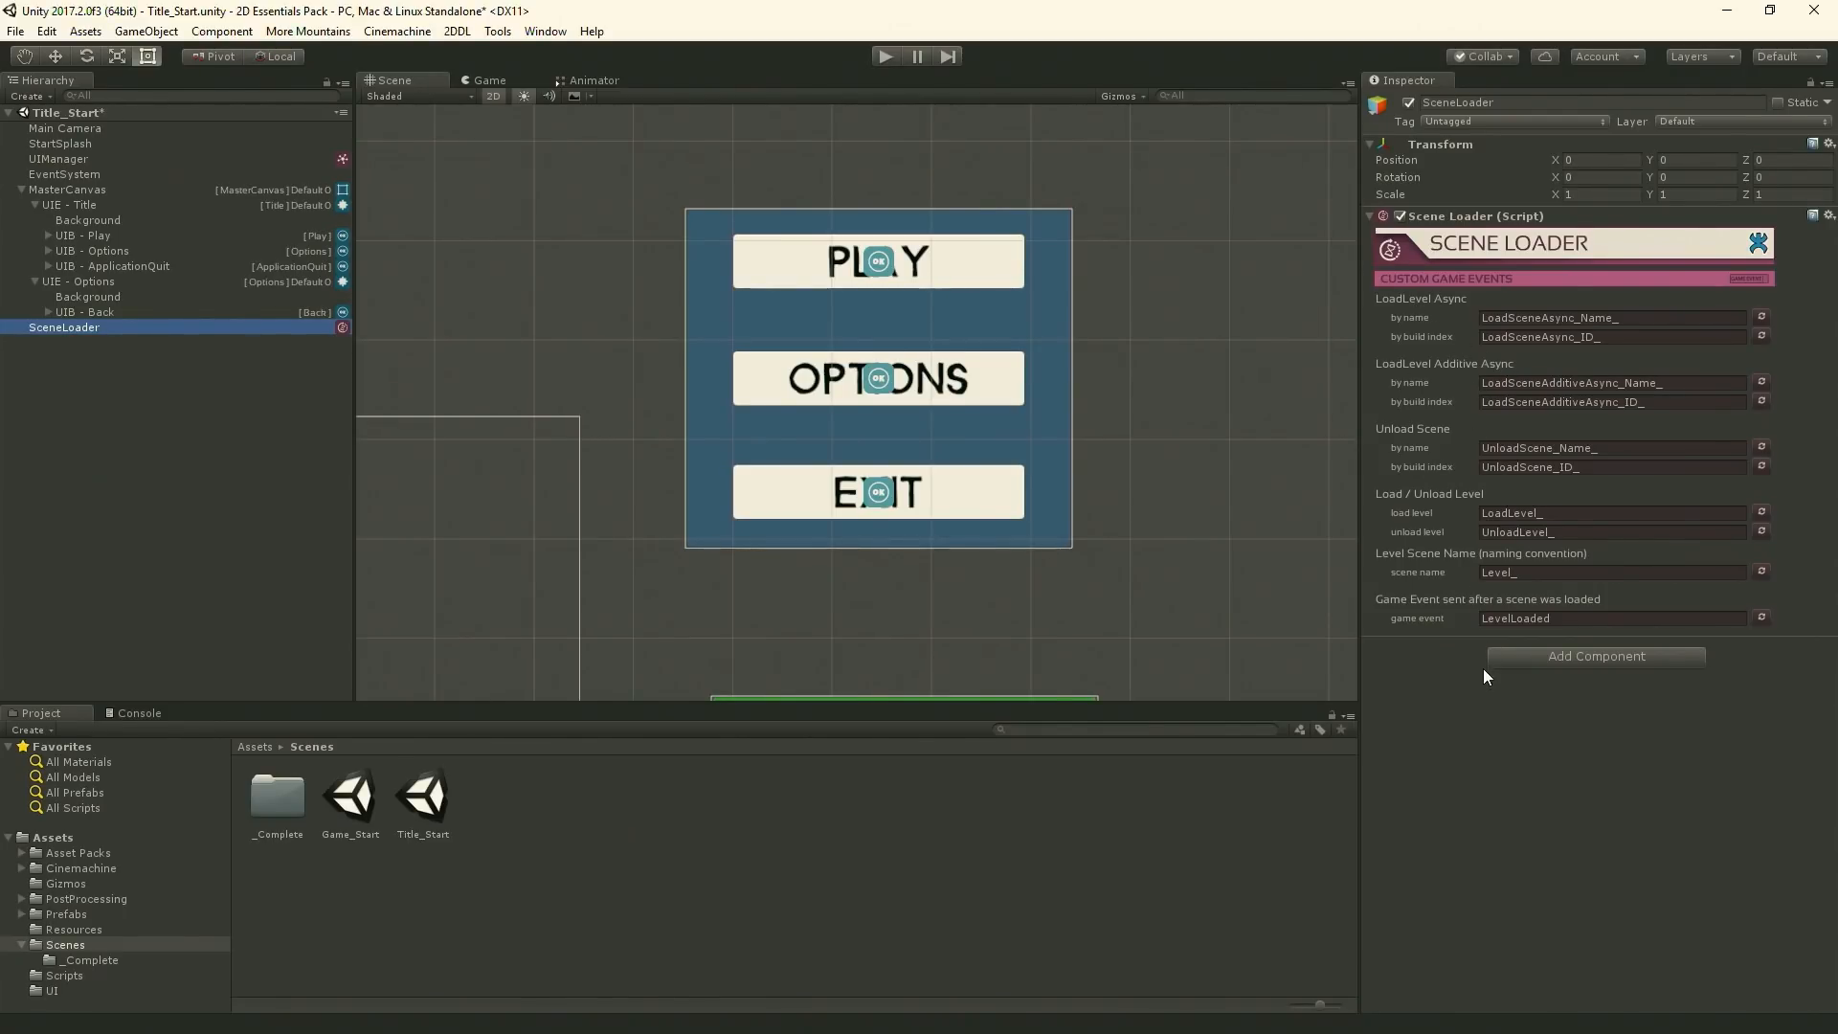
- Copy the Scene Loader's LoadLevel Async by-name event text, LoadSceneAsync_Name_
{"action": "left_click", "coordinate": [1453, 317]}
{"action": "key", "text": "ctrl+c"}
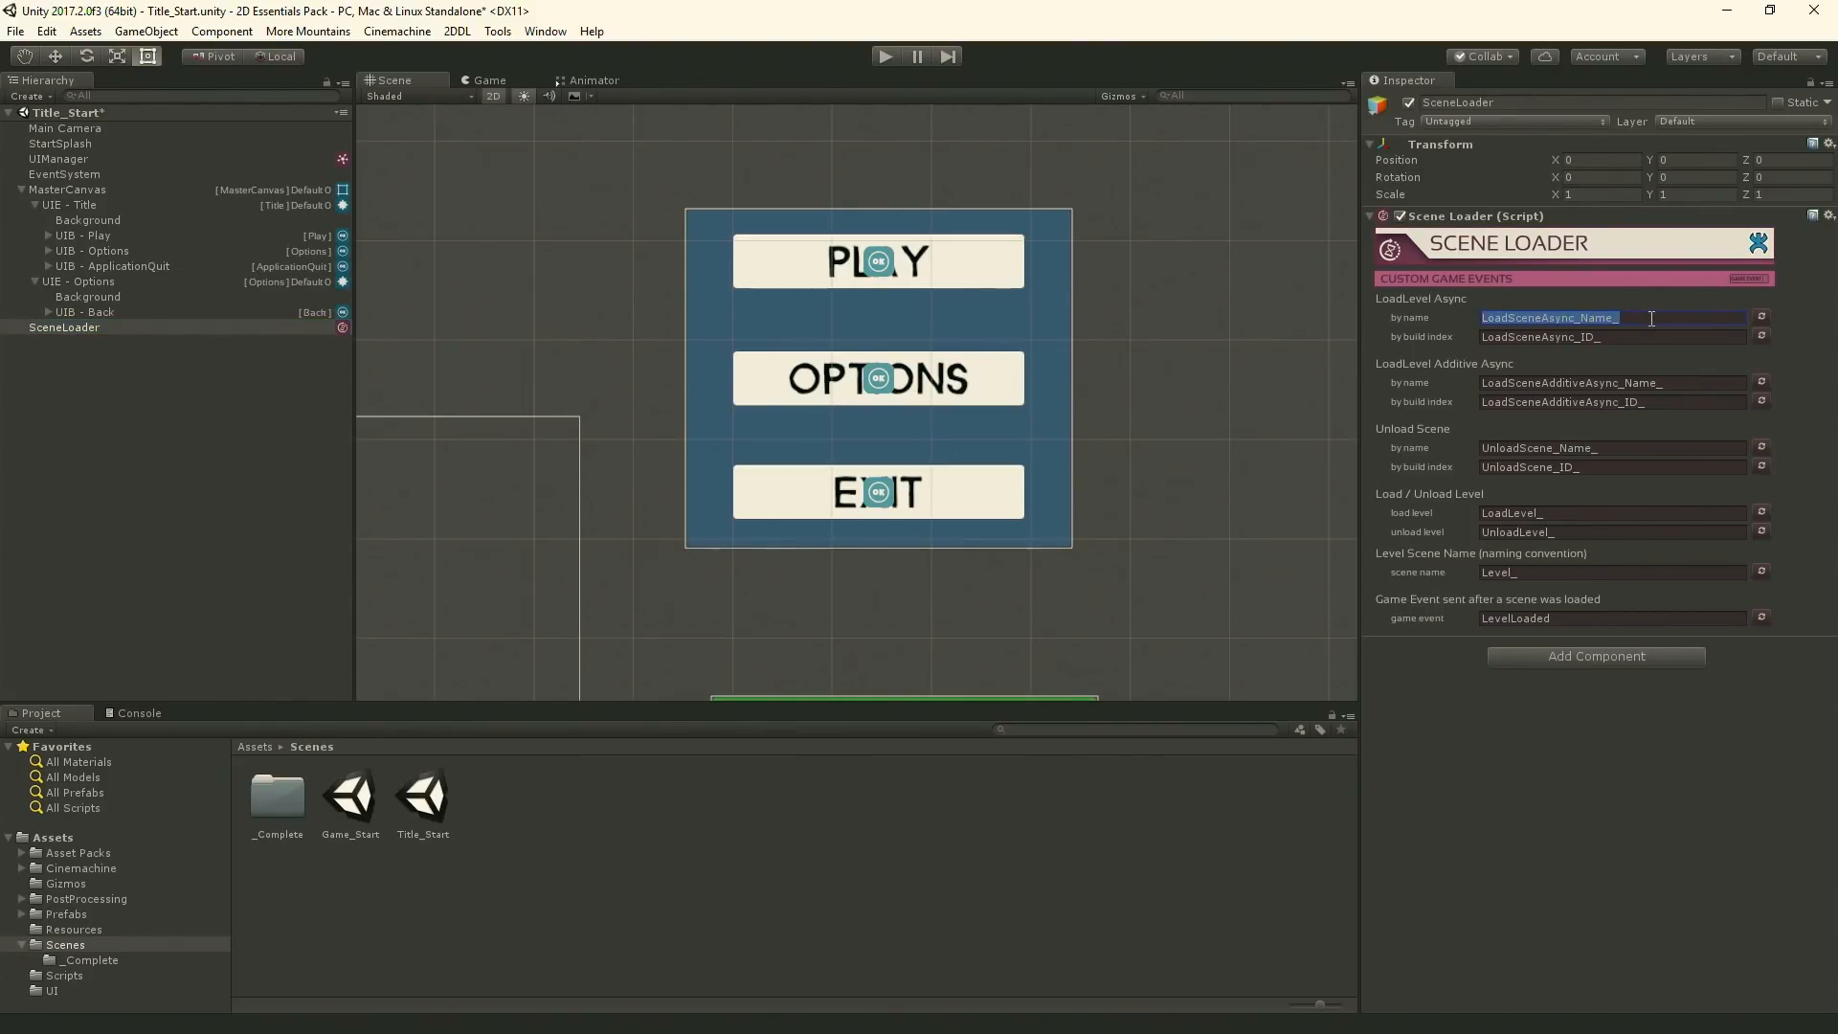
{"action": "left_click", "coordinate": [1487, 824]}
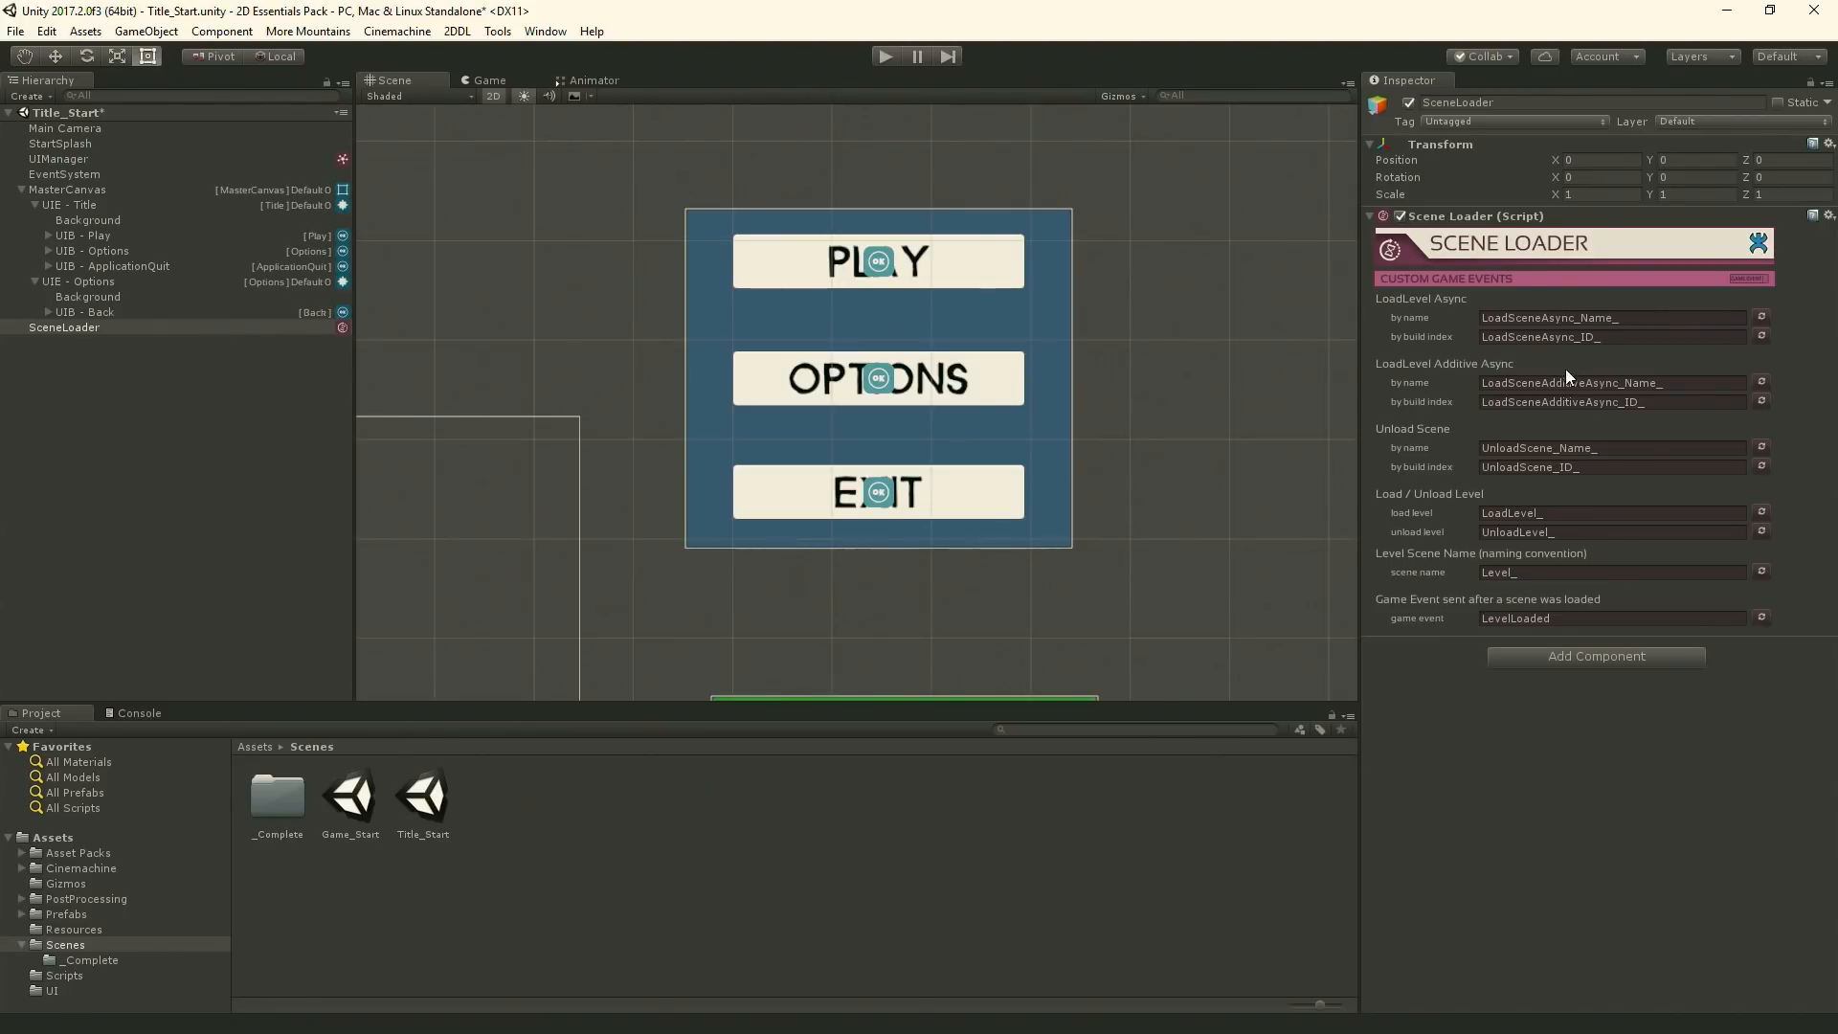
- Enable the OnClick behaviour on the title panel's Play button
{"action": "left_click", "coordinate": [96, 235]}
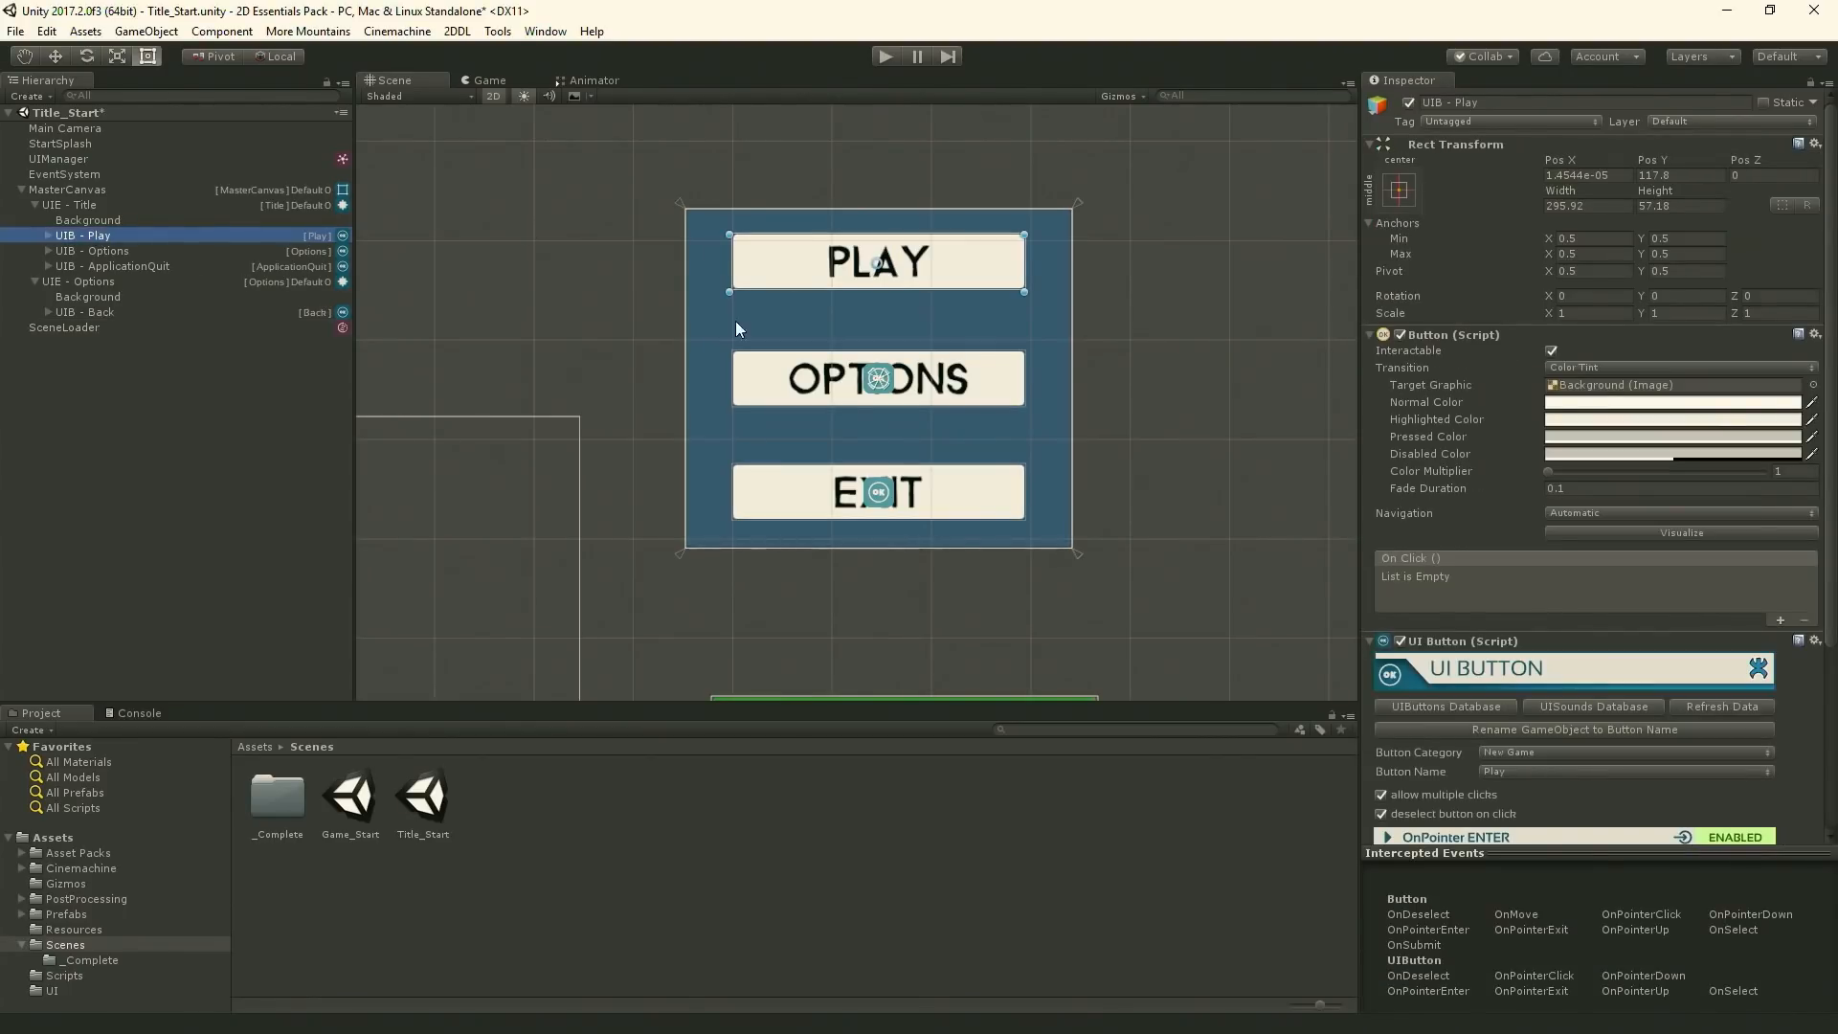
{"action": "scroll", "coordinate": [1449, 492], "scroll_direction": "down", "scroll_amount": 2}
{"action": "scroll", "coordinate": [1449, 492], "scroll_direction": "down", "scroll_amount": 3}
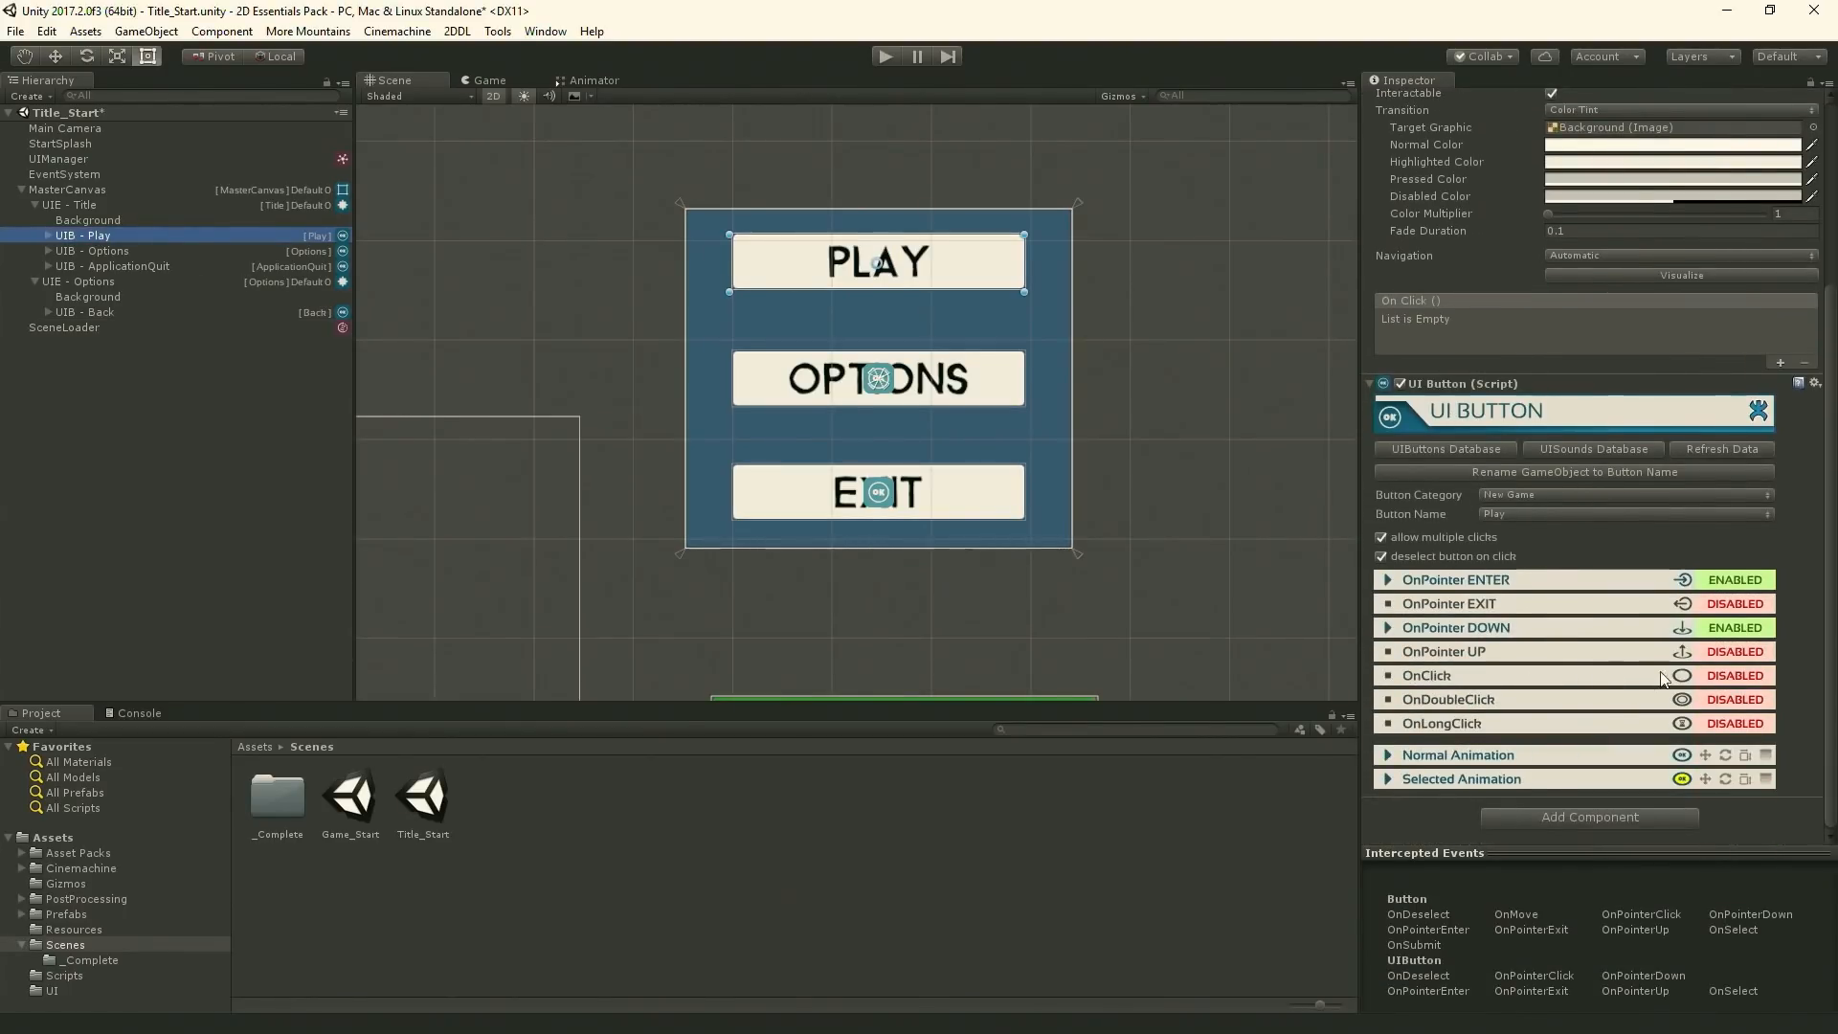
{"action": "left_click", "coordinate": [1738, 678]}
{"action": "scroll", "coordinate": [1537, 605], "scroll_direction": "down", "scroll_amount": 3}
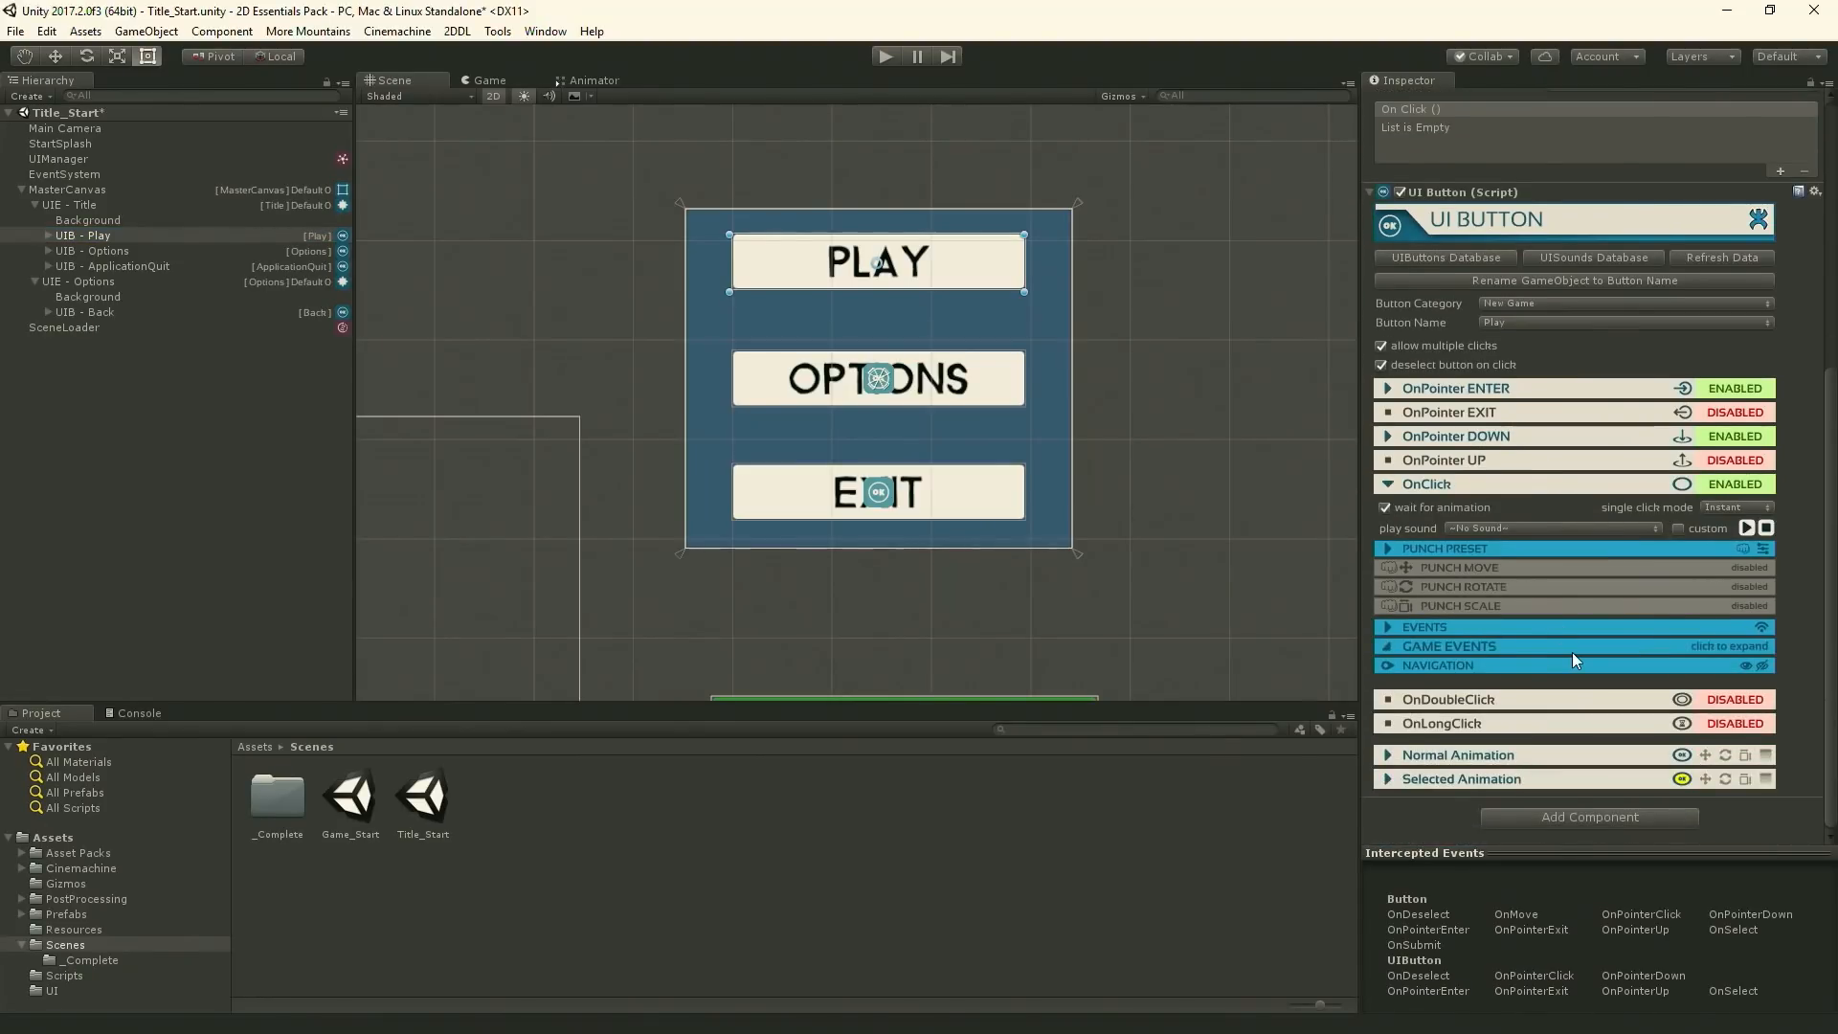
- Add the OnClick game event LoadSceneAsync_Name_Game_Start to the Play button and save the scene
{"action": "left_click", "coordinate": [1404, 628]}
{"action": "left_click", "coordinate": [1424, 626]}
{"action": "left_click", "coordinate": [1432, 648]}
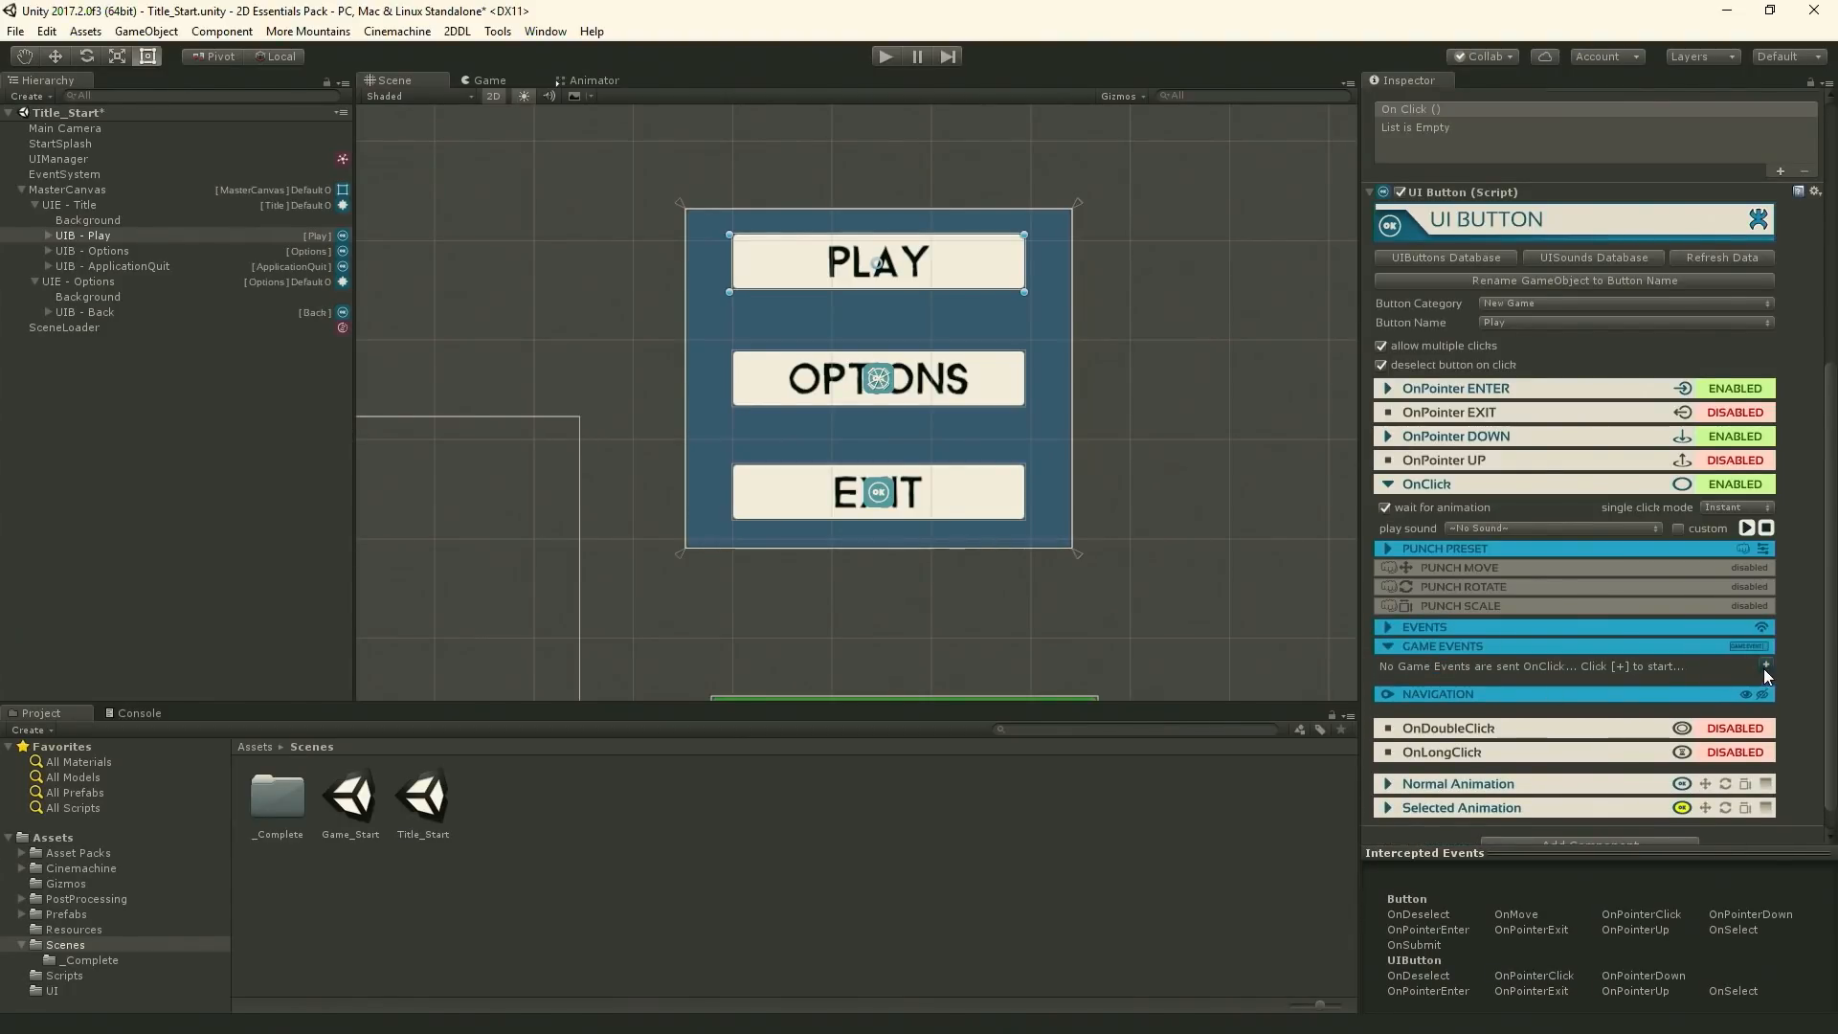
{"action": "left_click", "coordinate": [1506, 667]}
{"action": "key", "text": "ctrl+v"}
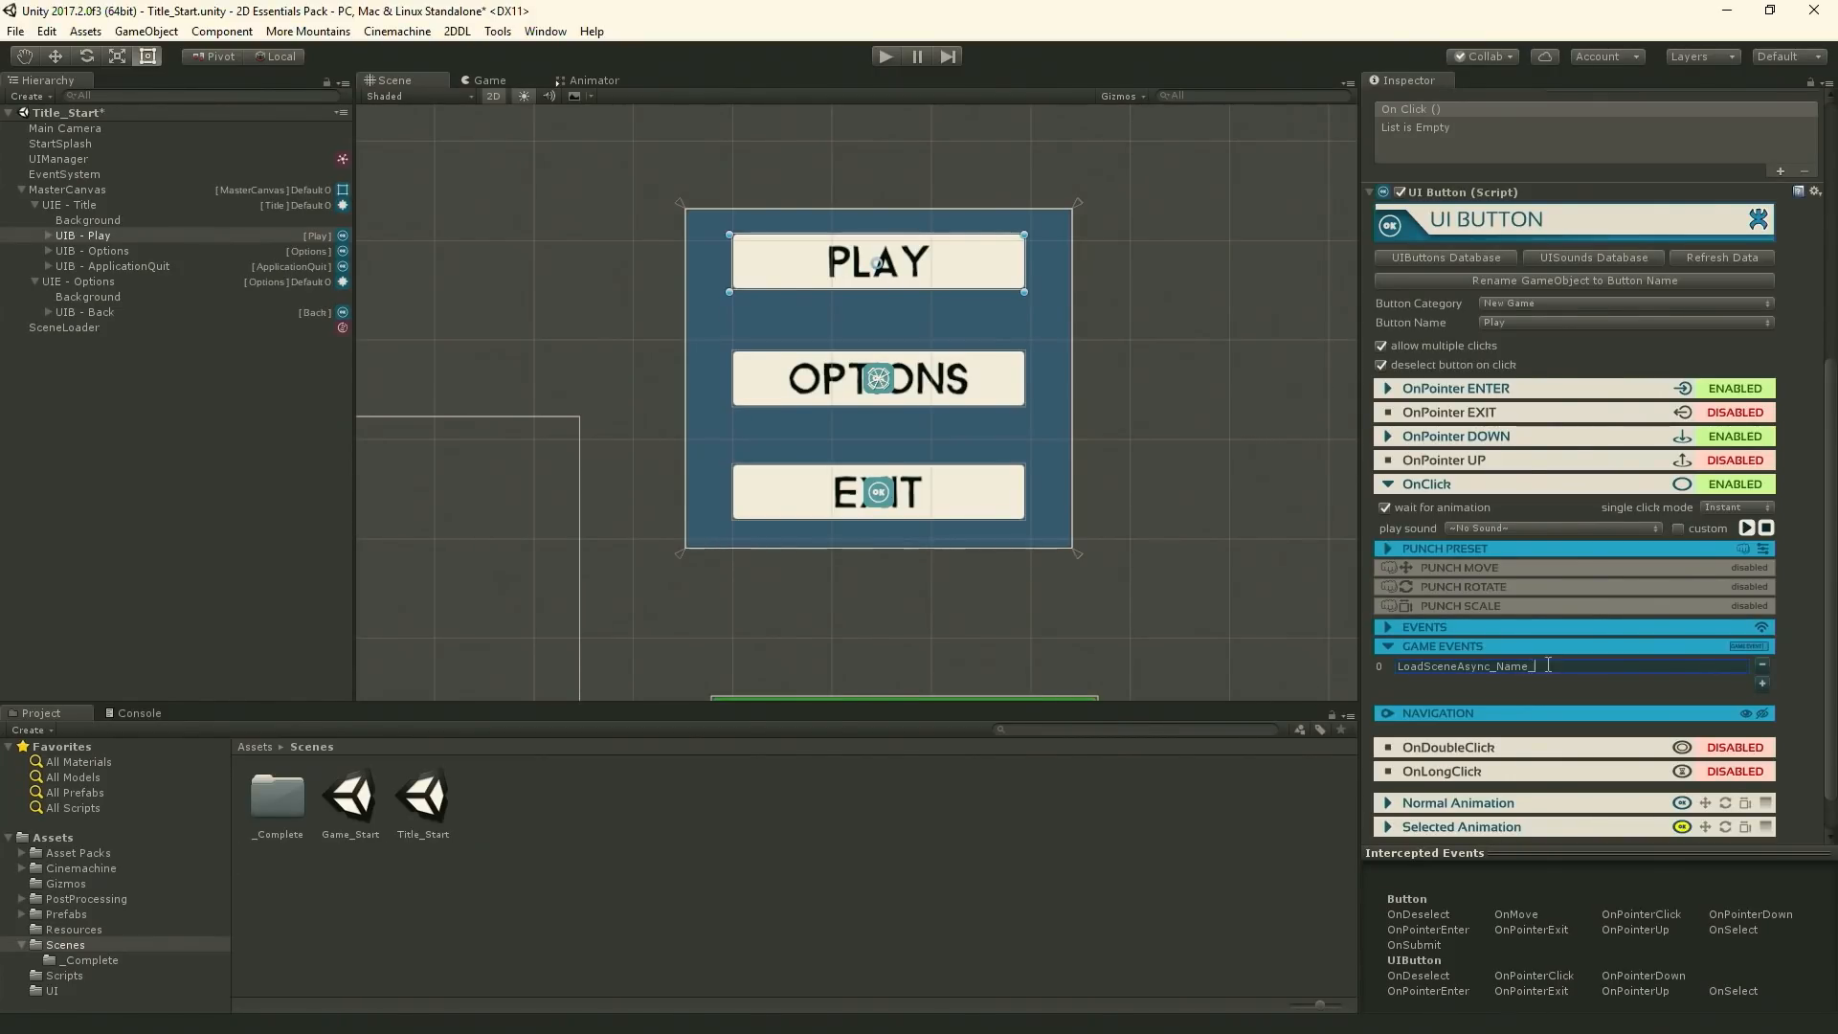
{"action": "type", "text": "Game_Start"}
{"action": "key", "text": "ctrl+s"}
- Run the title scene, start the game with Play, test running and jumping through the level, and stop playback
{"action": "left_click", "coordinate": [883, 57]}
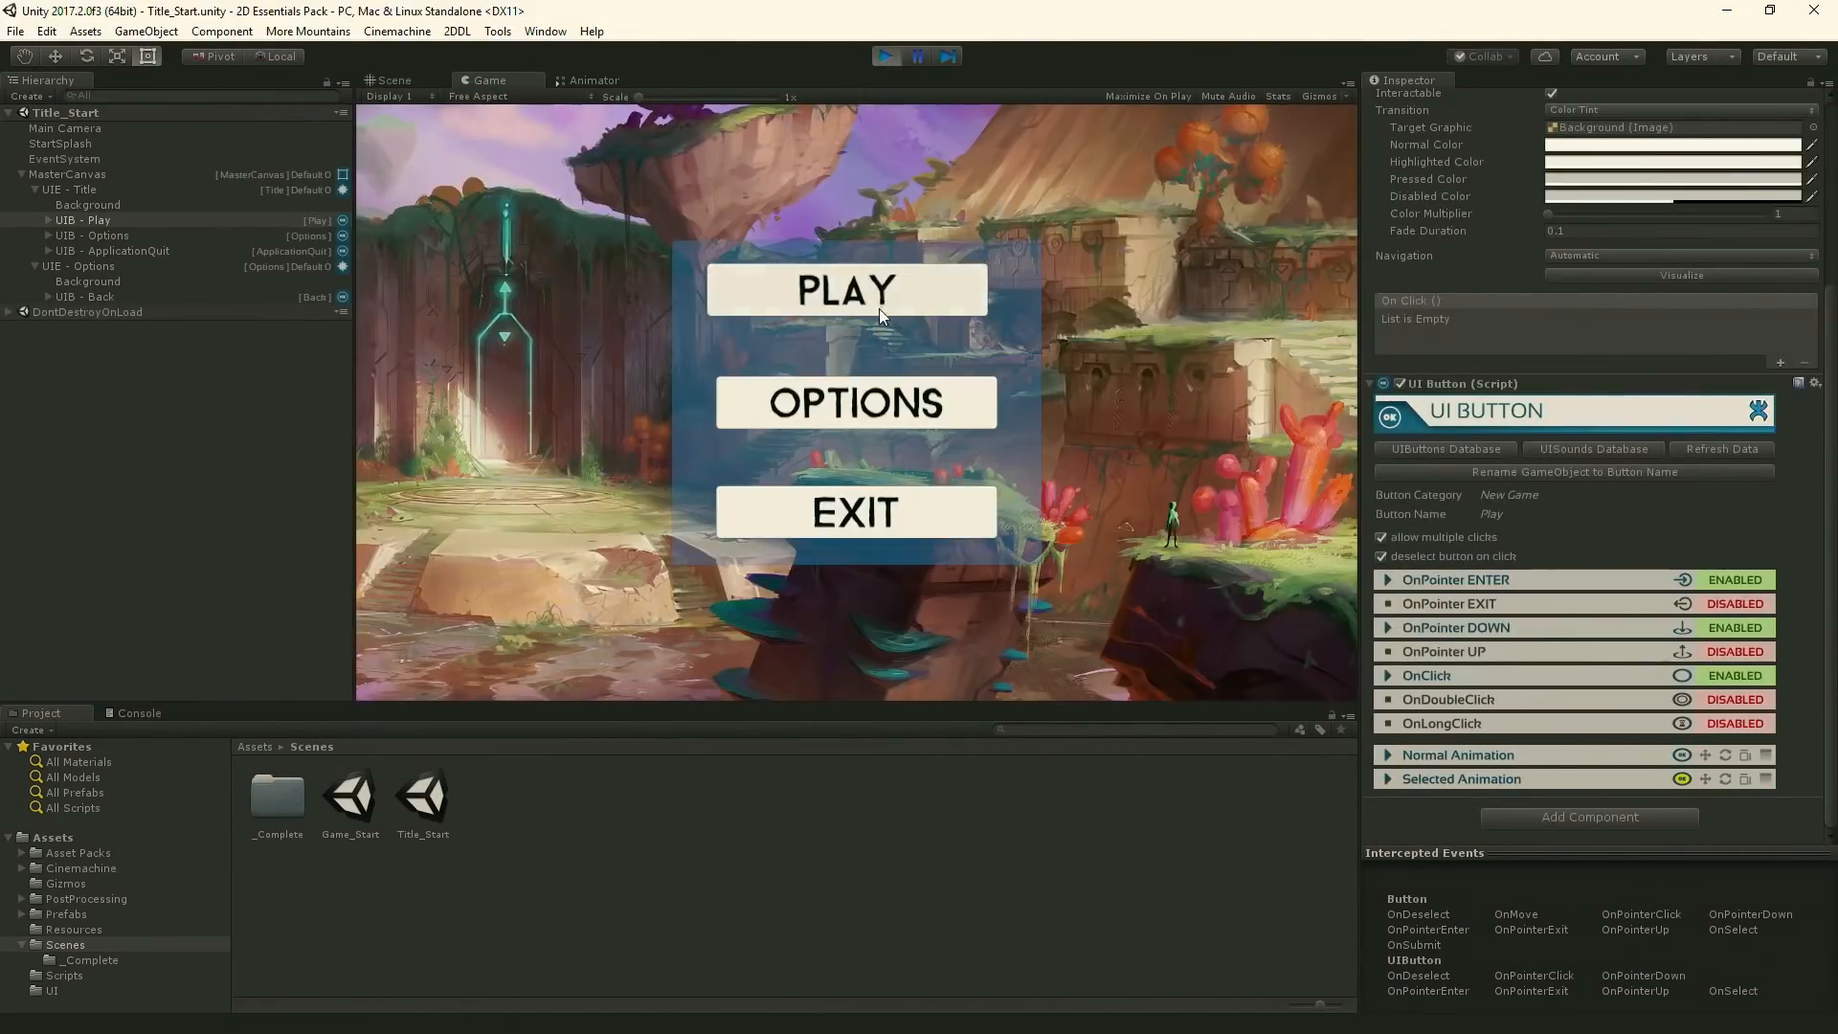
{"action": "left_click", "coordinate": [883, 301]}
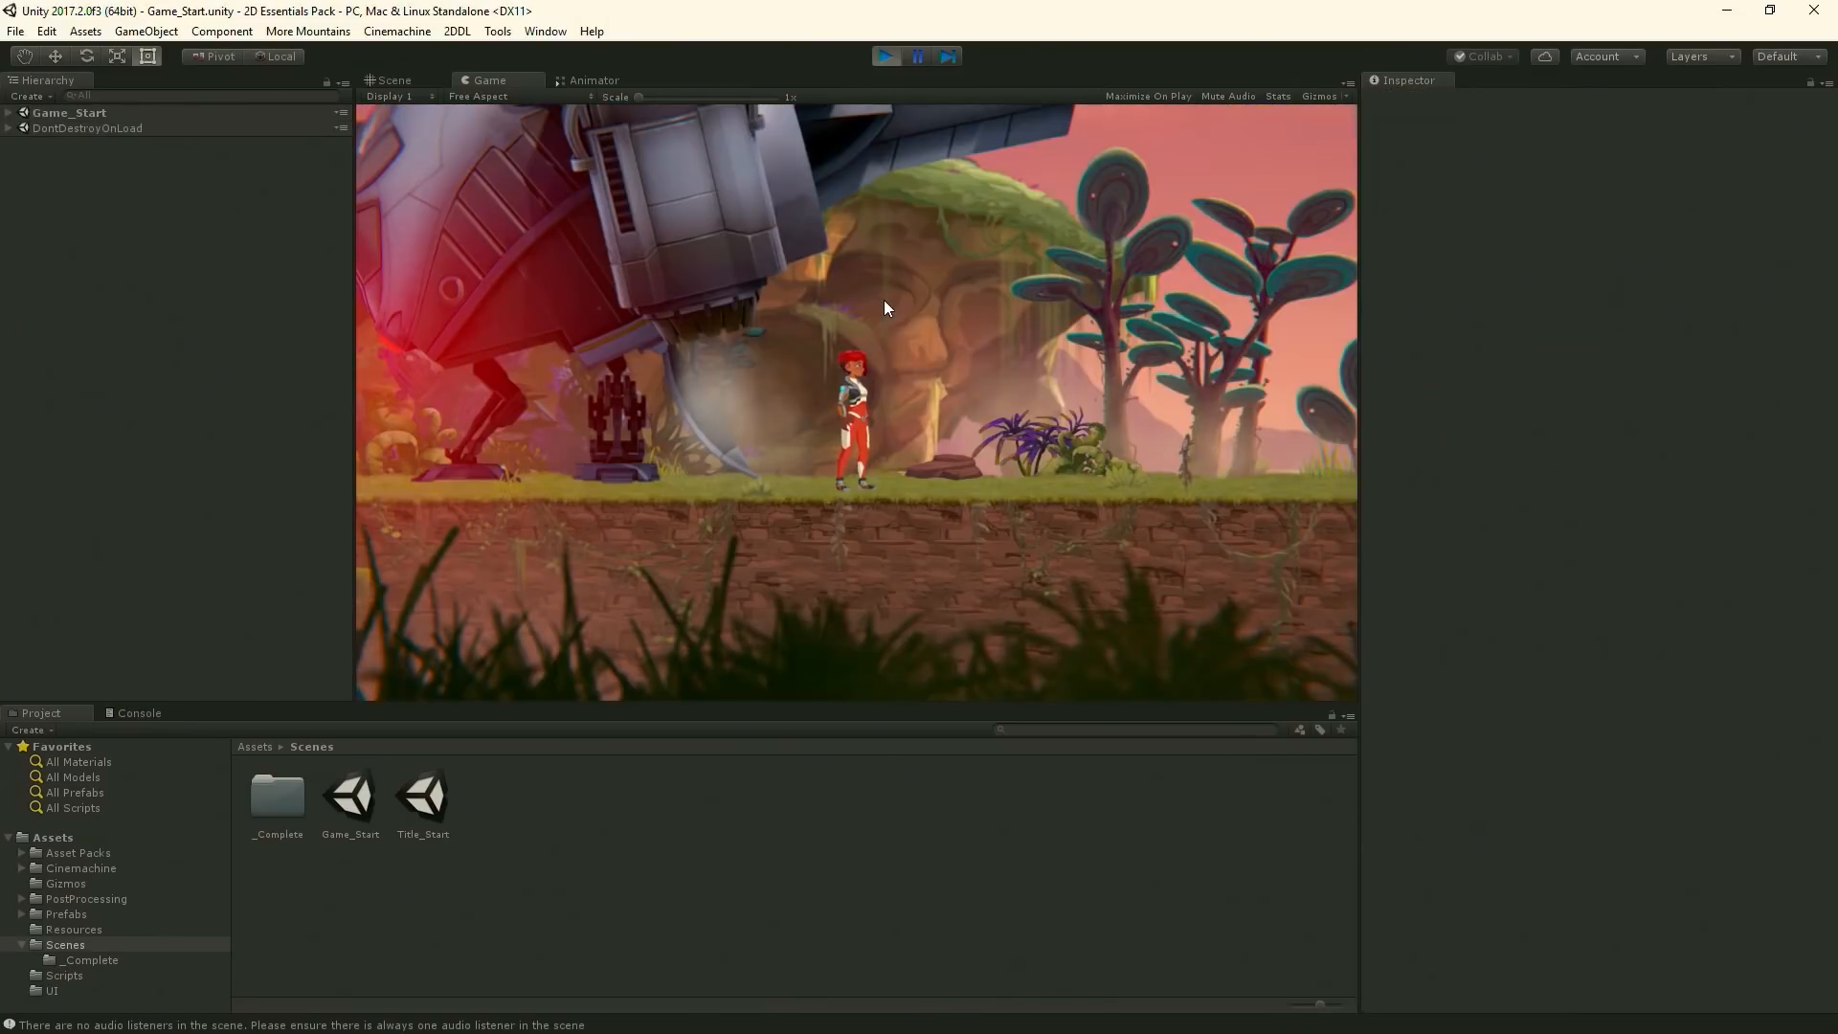
{"action": "key", "text": "Right"}
{"action": "key", "text": "space"}
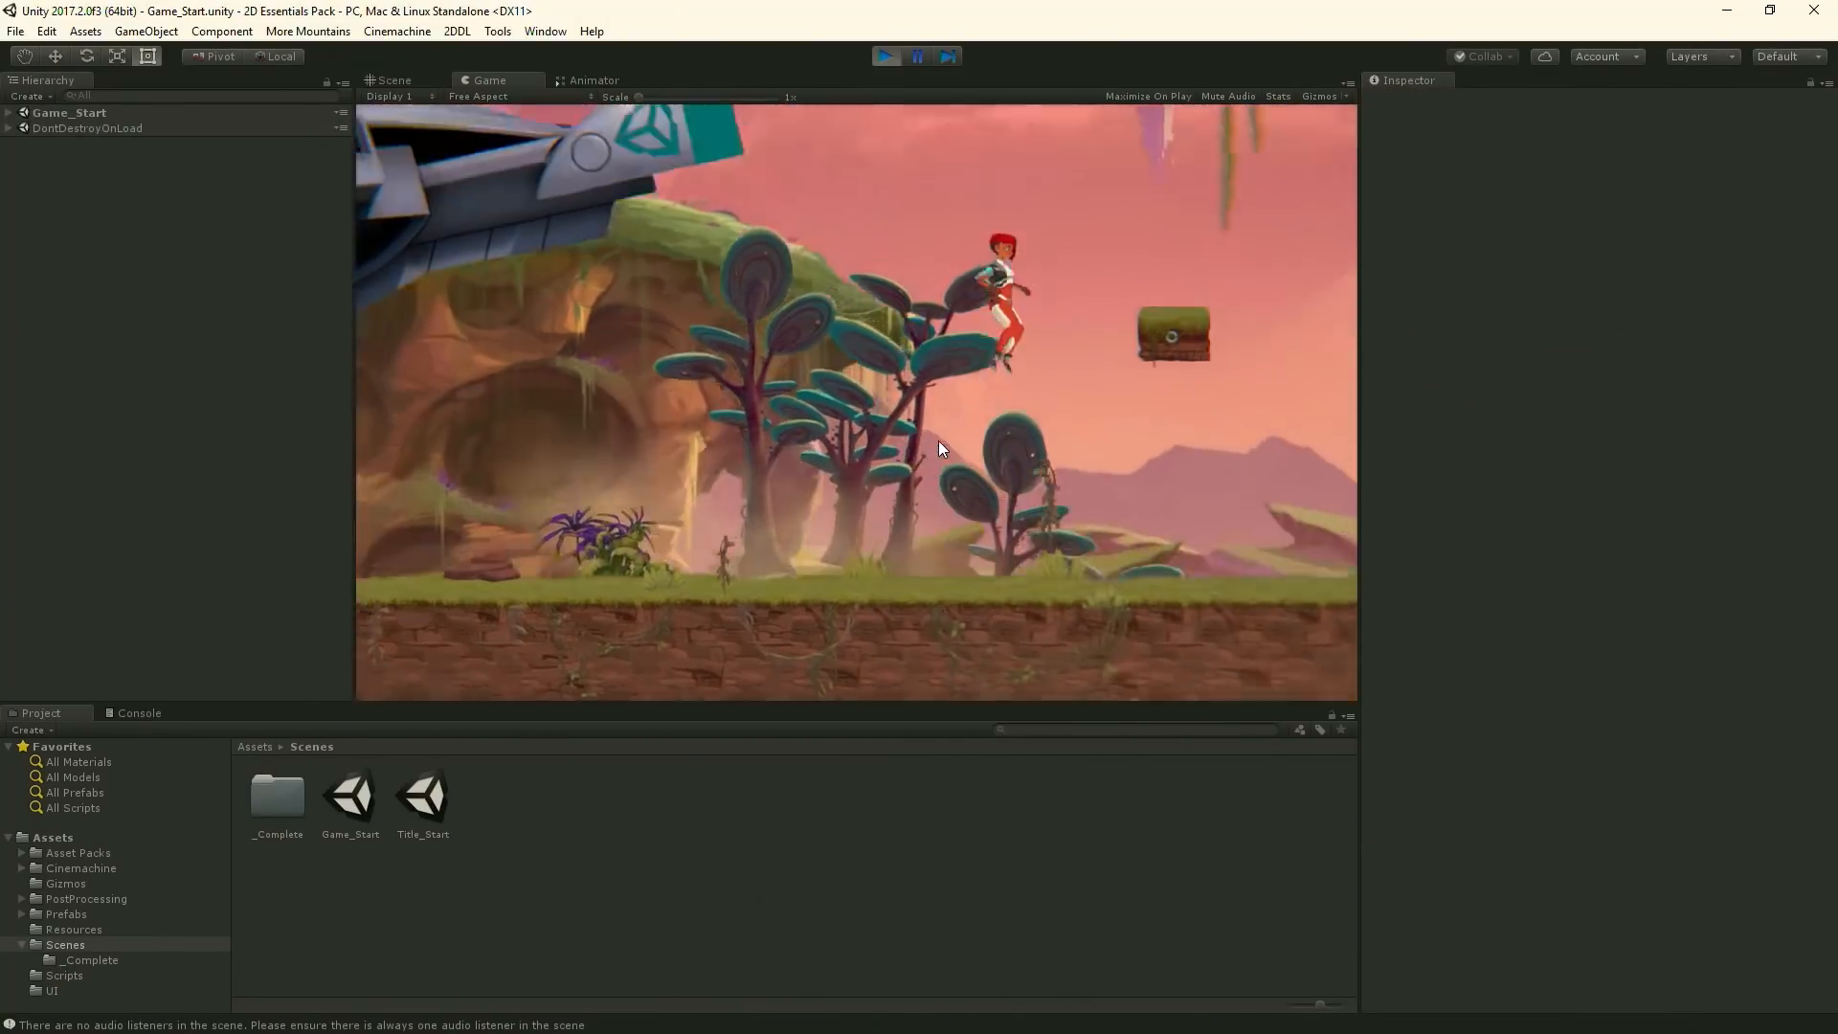
{"action": "key", "text": "space"}
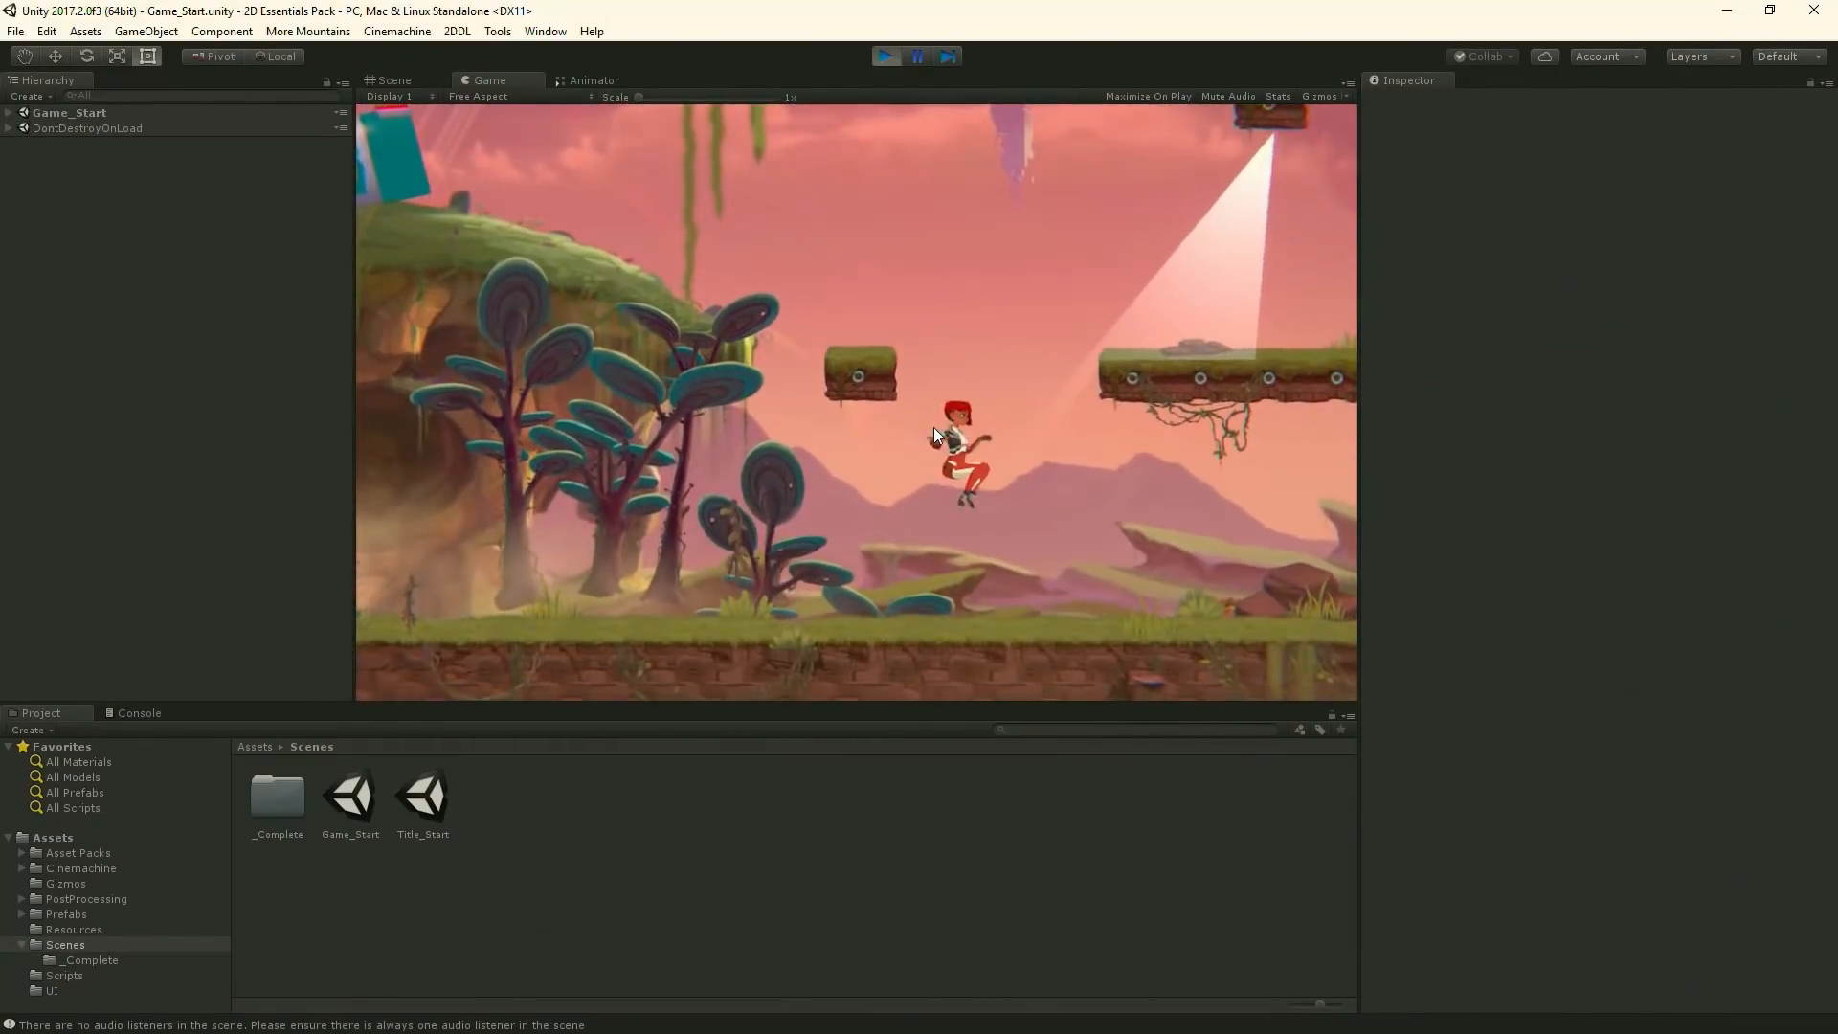
{"action": "key", "text": "Right"}
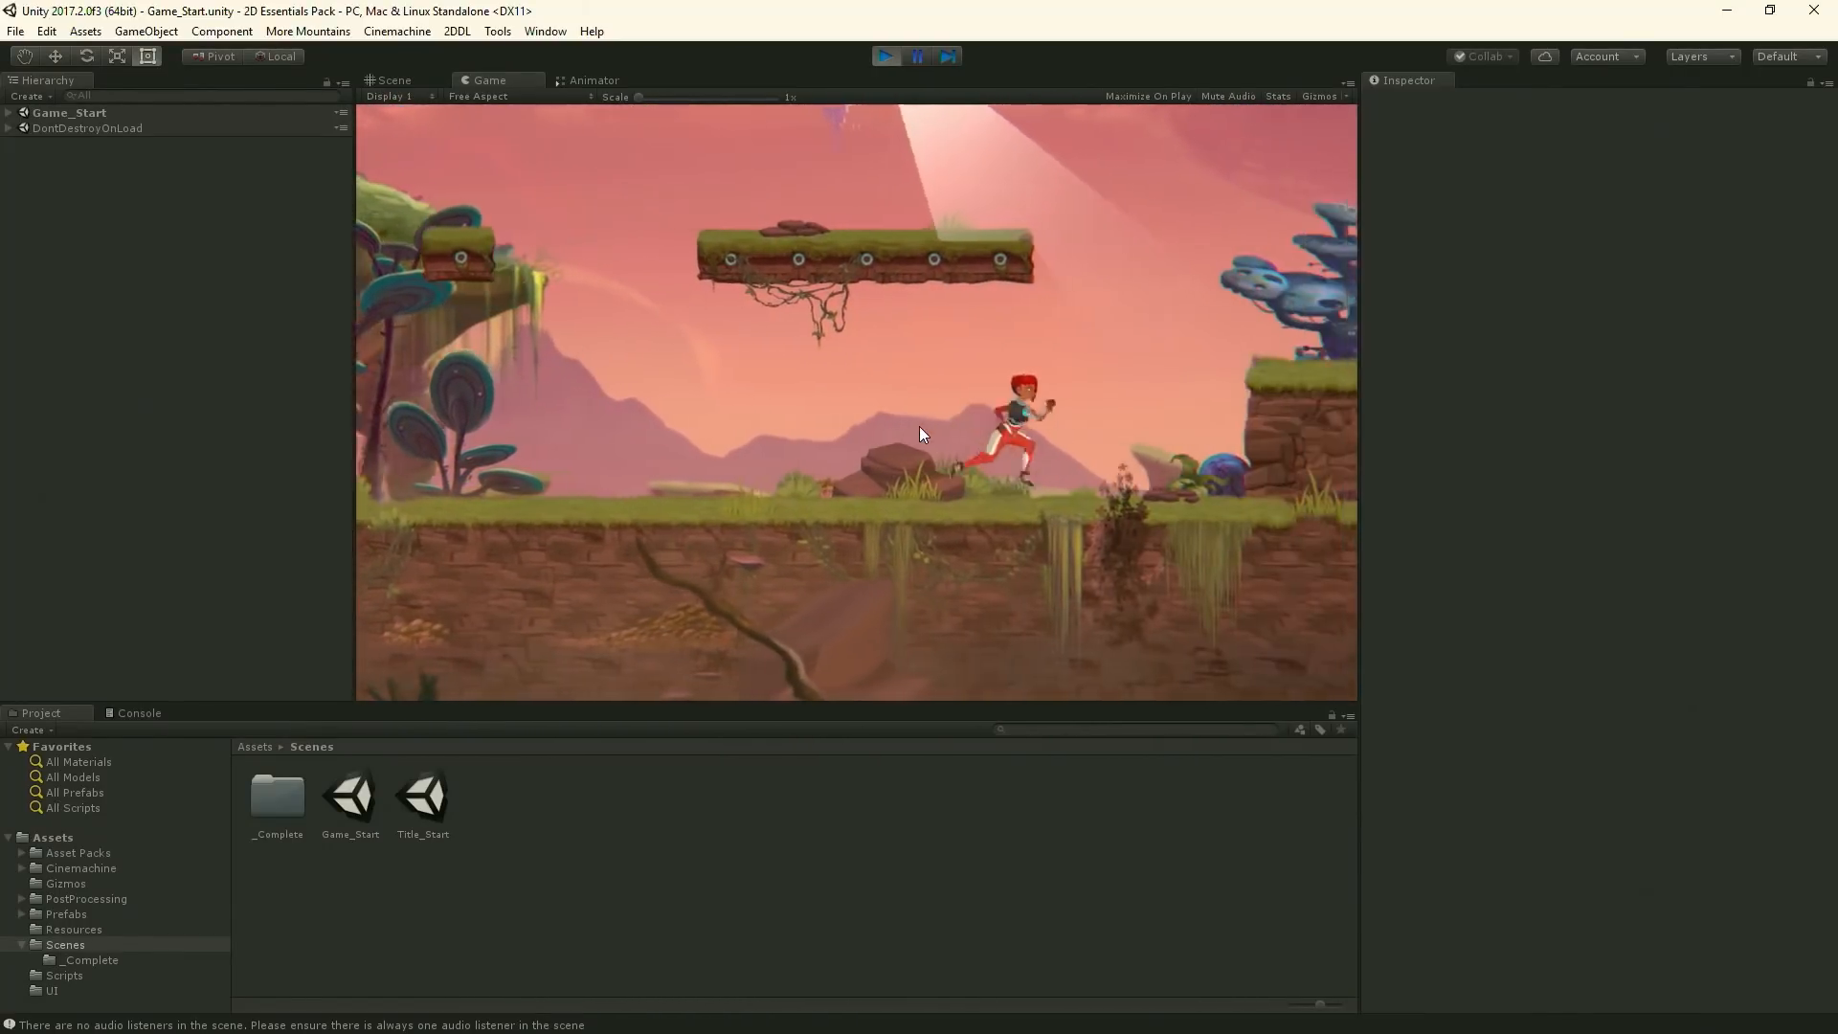
{"action": "key", "text": "space"}
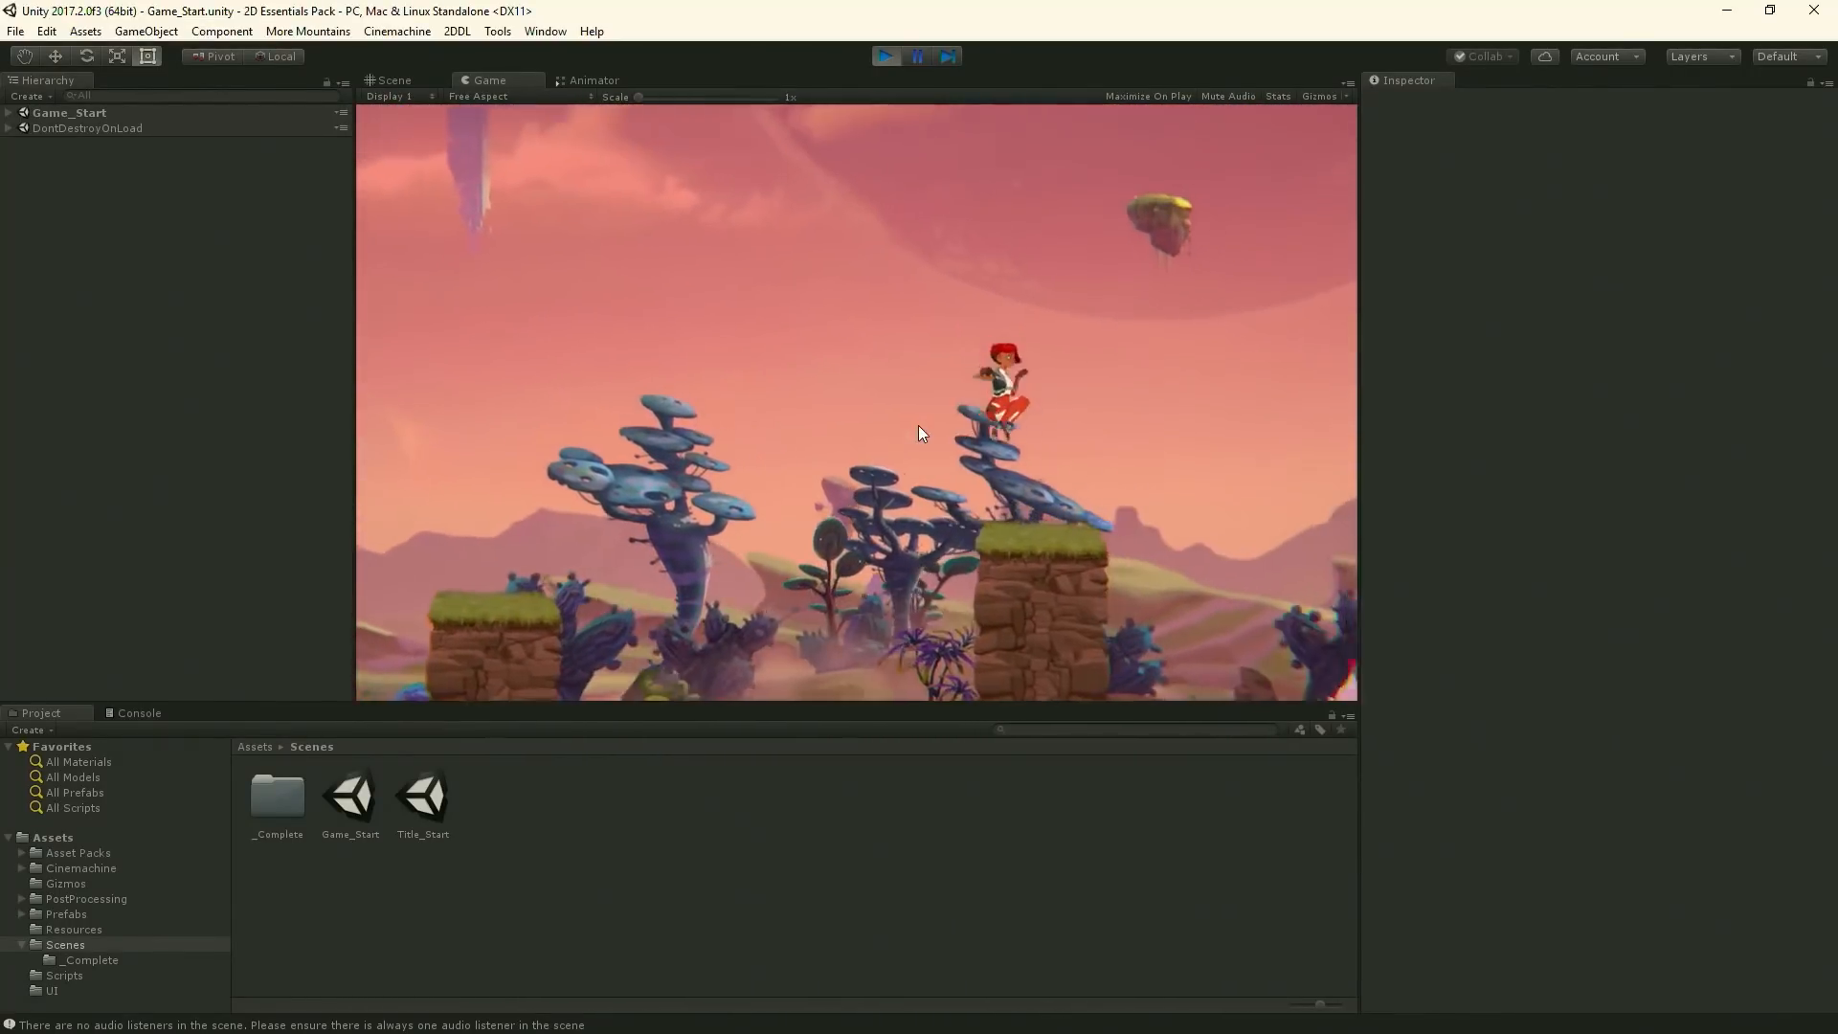
{"action": "key", "text": "Right"}
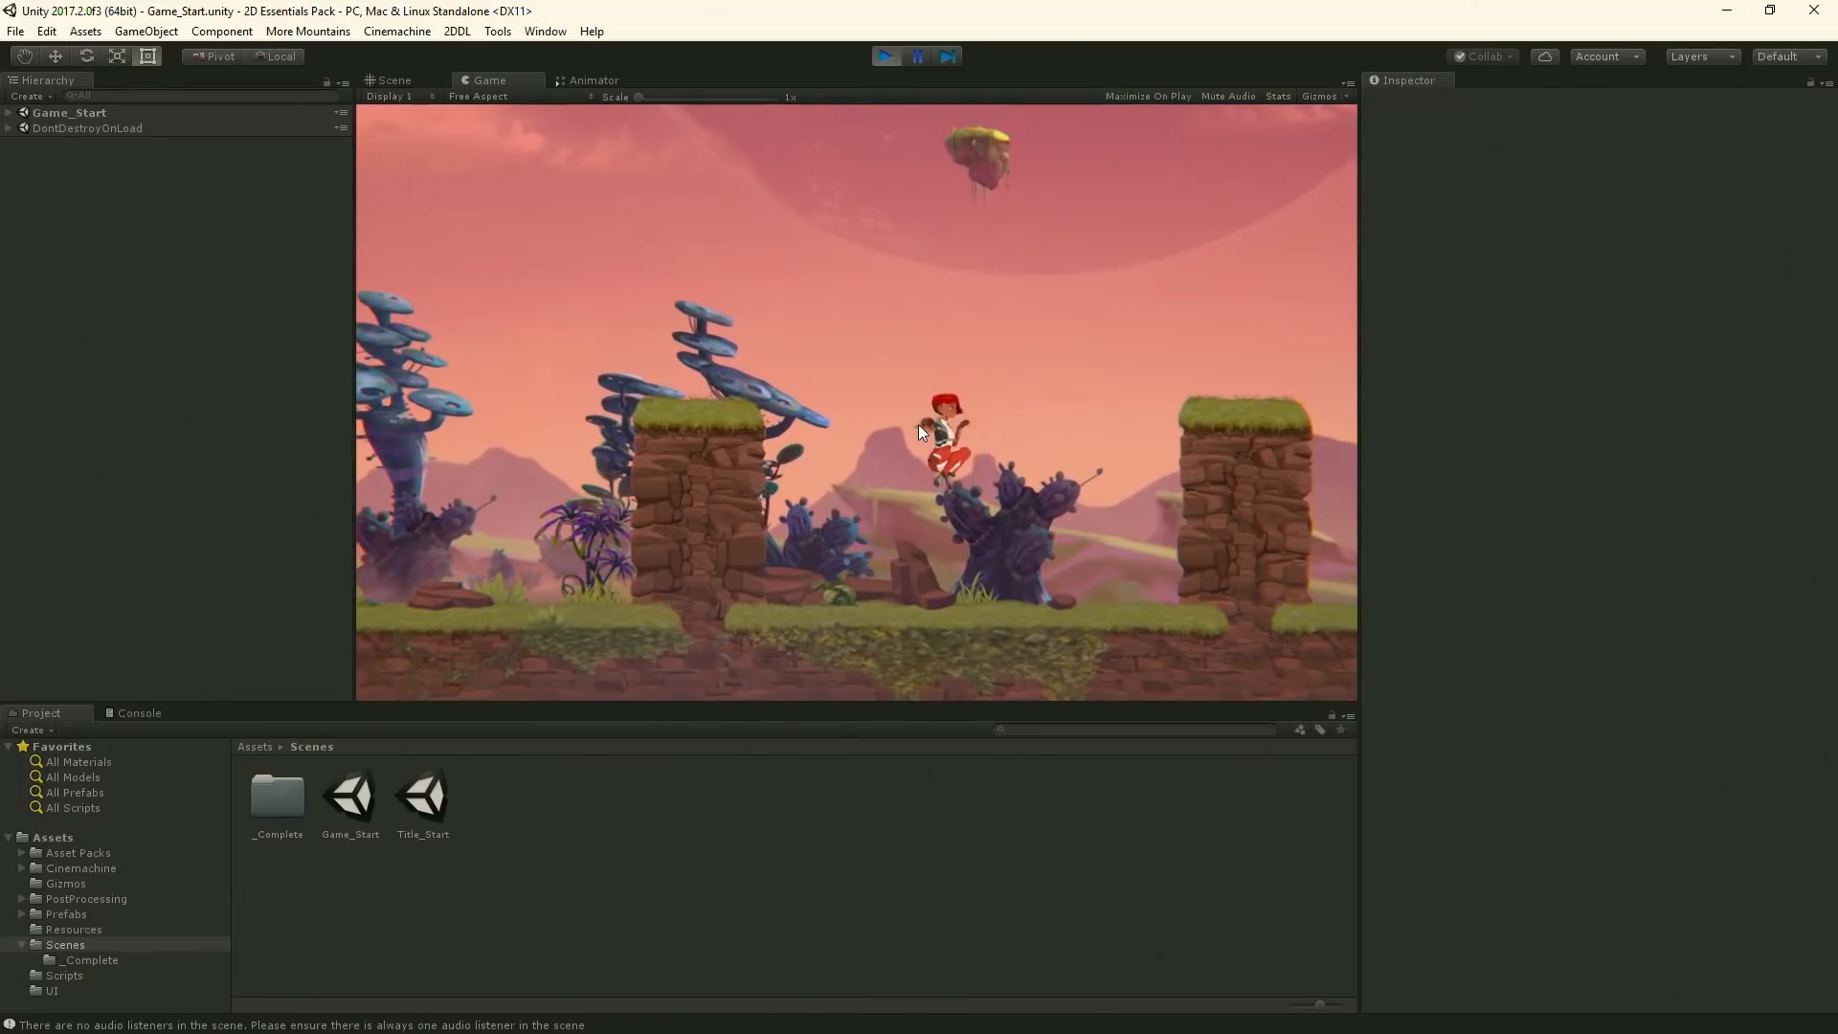
{"action": "key", "text": "space"}
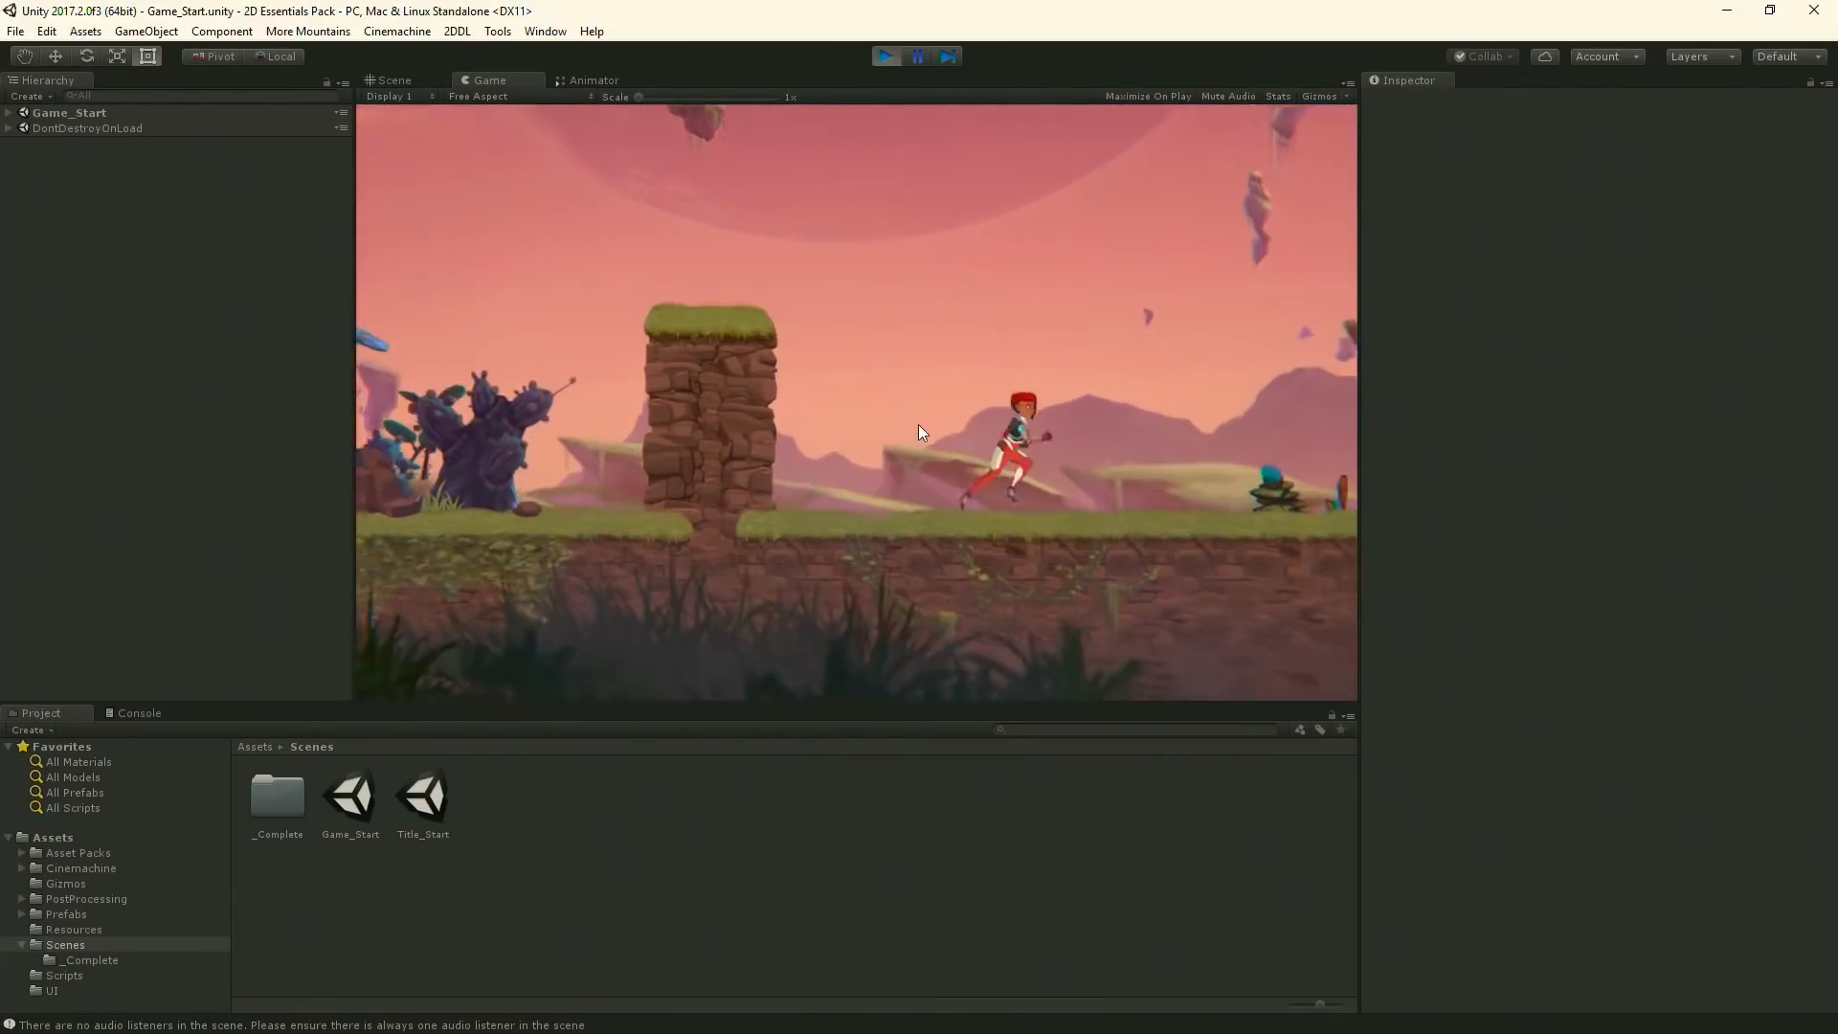
{"action": "key", "text": "space"}
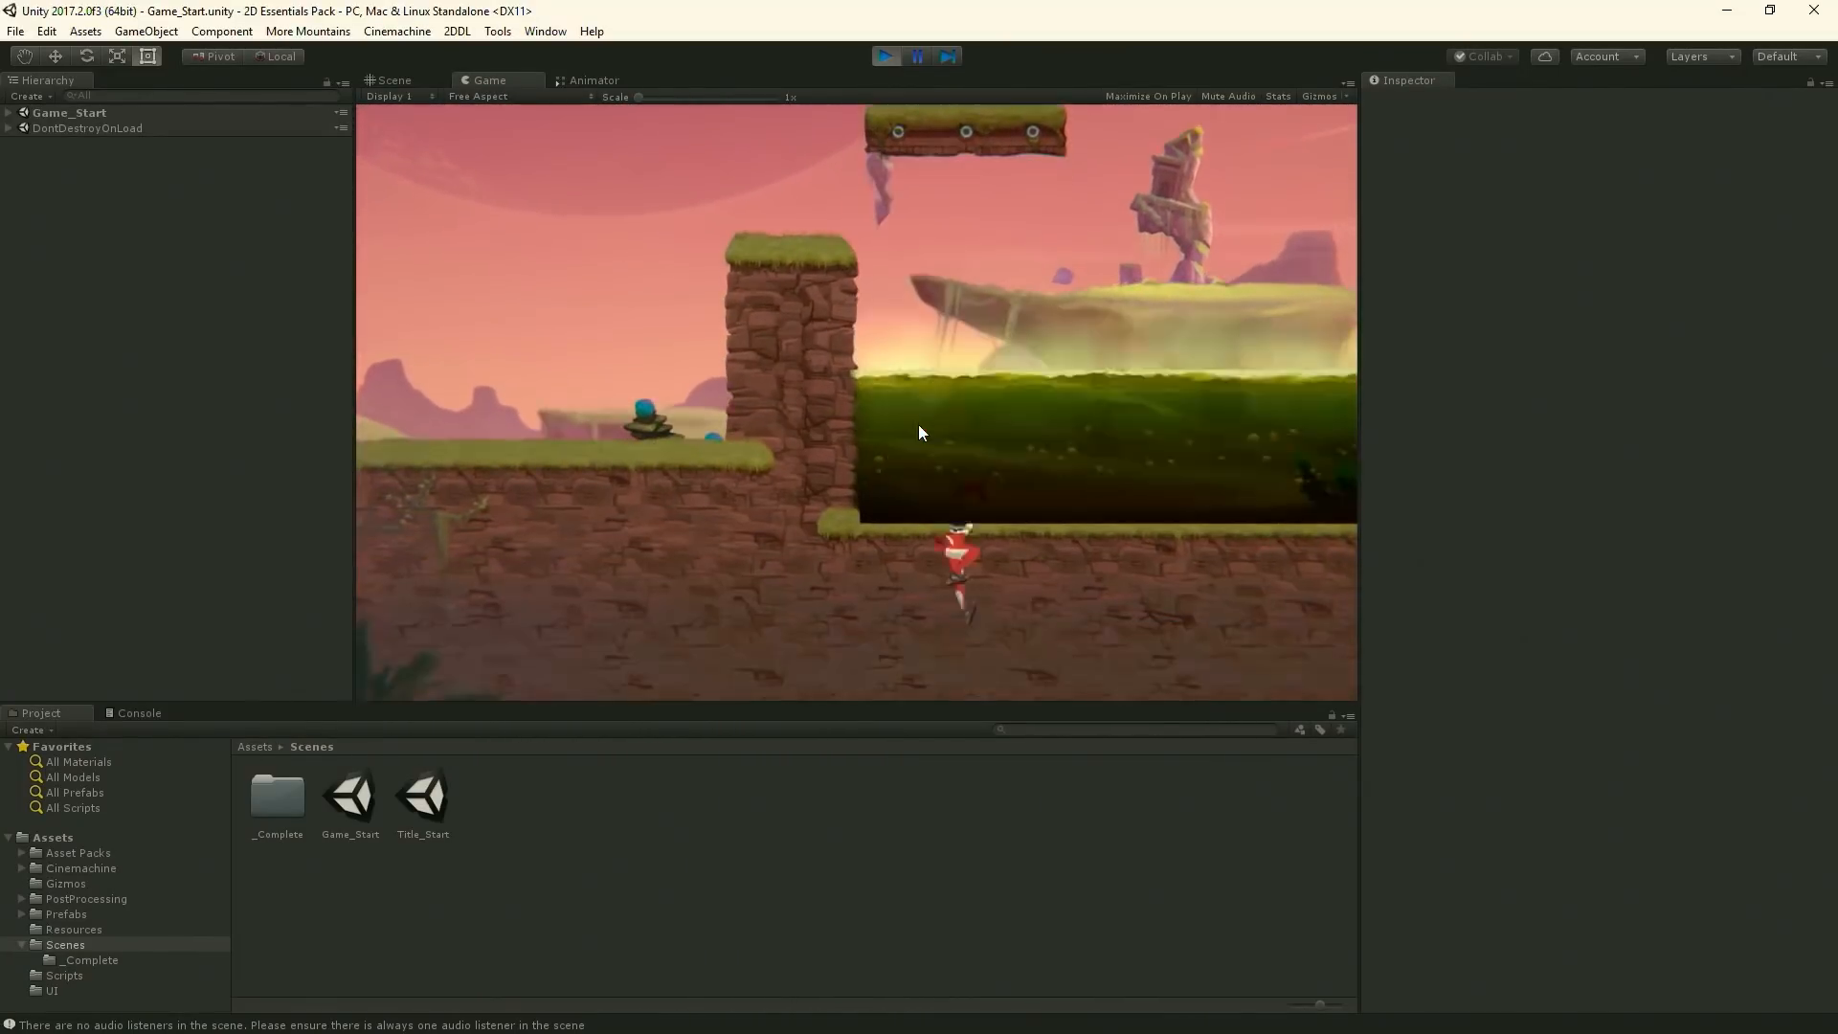
{"action": "left_click", "coordinate": [882, 55]}
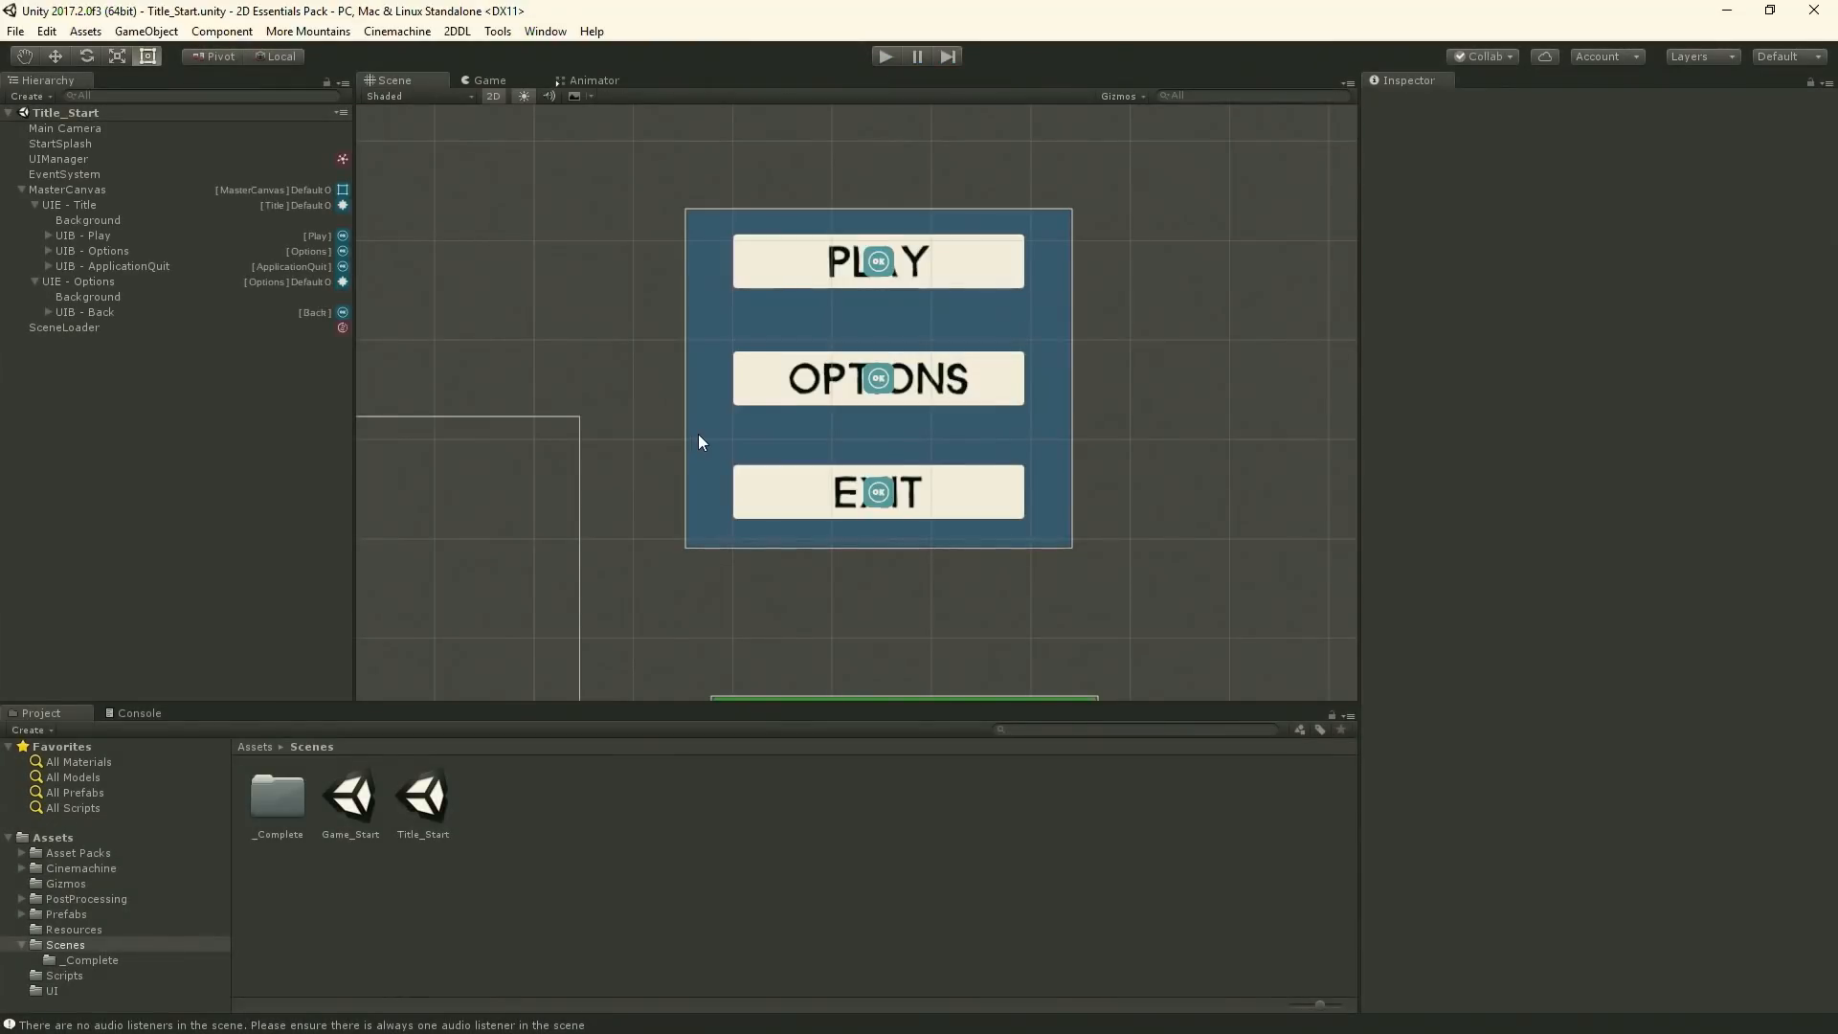